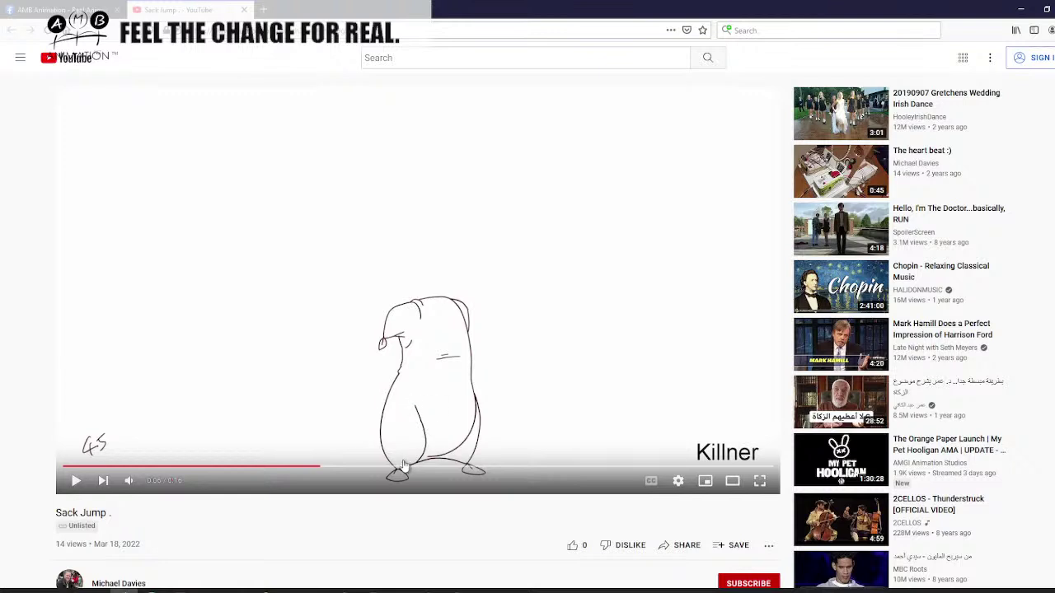
# - Watch more of the Sack Jump video, close its tab, and switch to the Toon Boom Storyboard Pro project
pyautogui.click(75, 481)
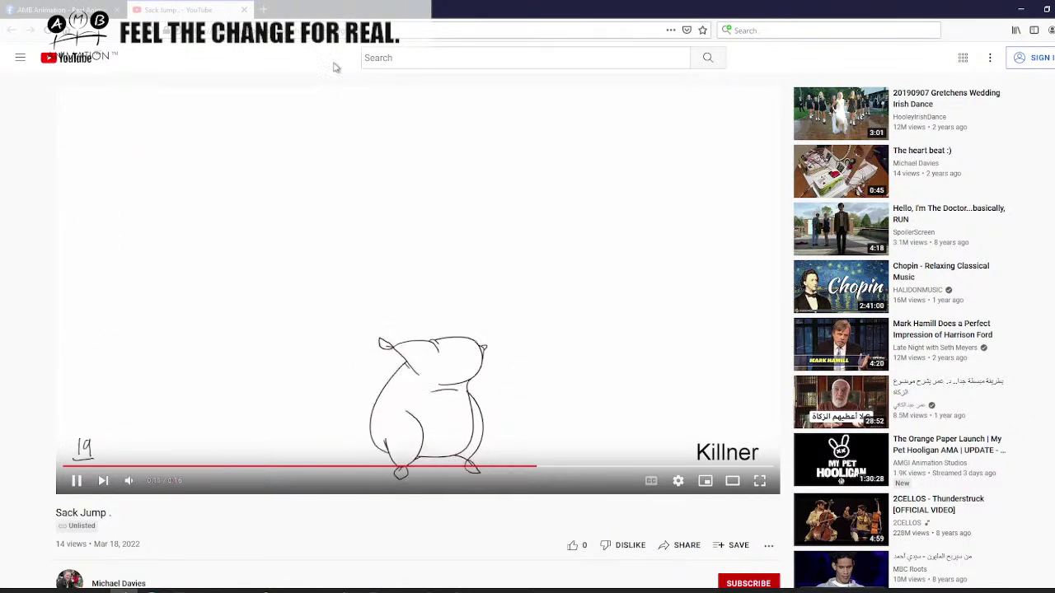
pyautogui.click(244, 10)
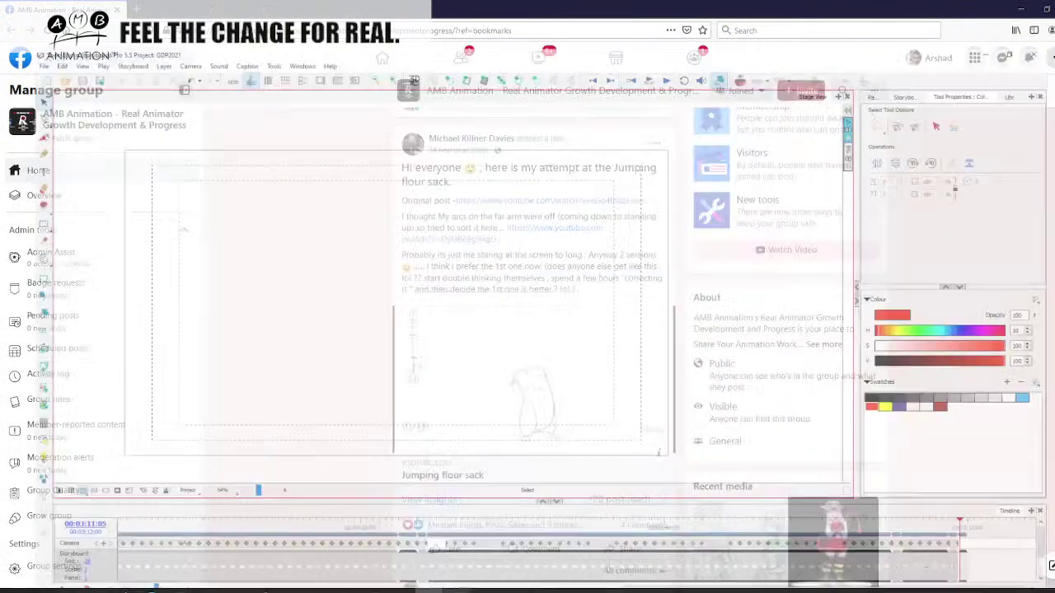
pyautogui.moveTo(456, 548)
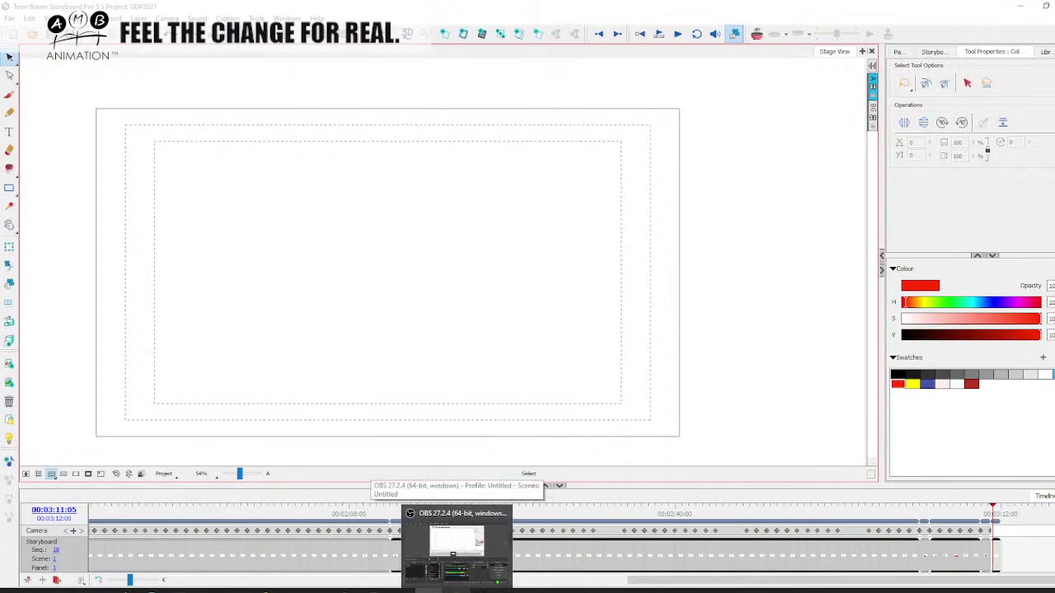
# - Choose the Brush tool with Brush 2 and the blue swatch for drawing on the empty panel
pyautogui.click(9, 95)
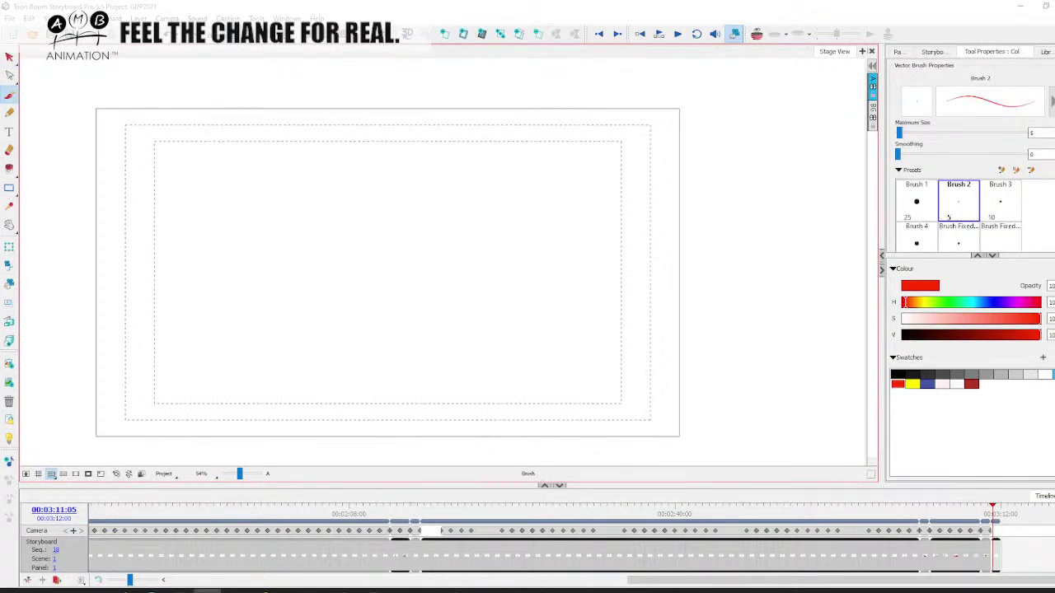
pyautogui.click(206, 590)
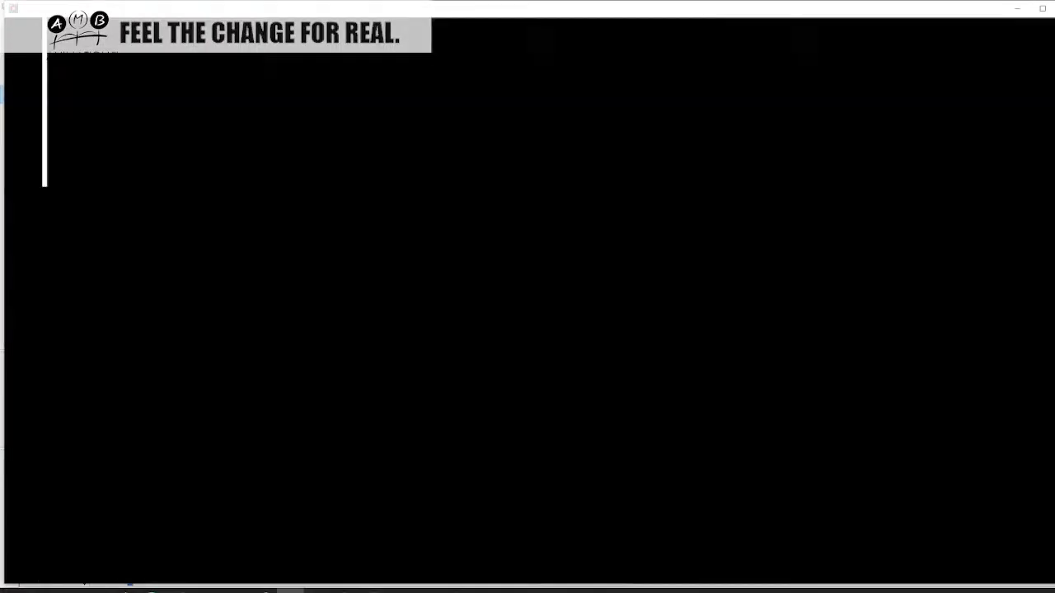
pyautogui.hotkey('alt', 'F4')
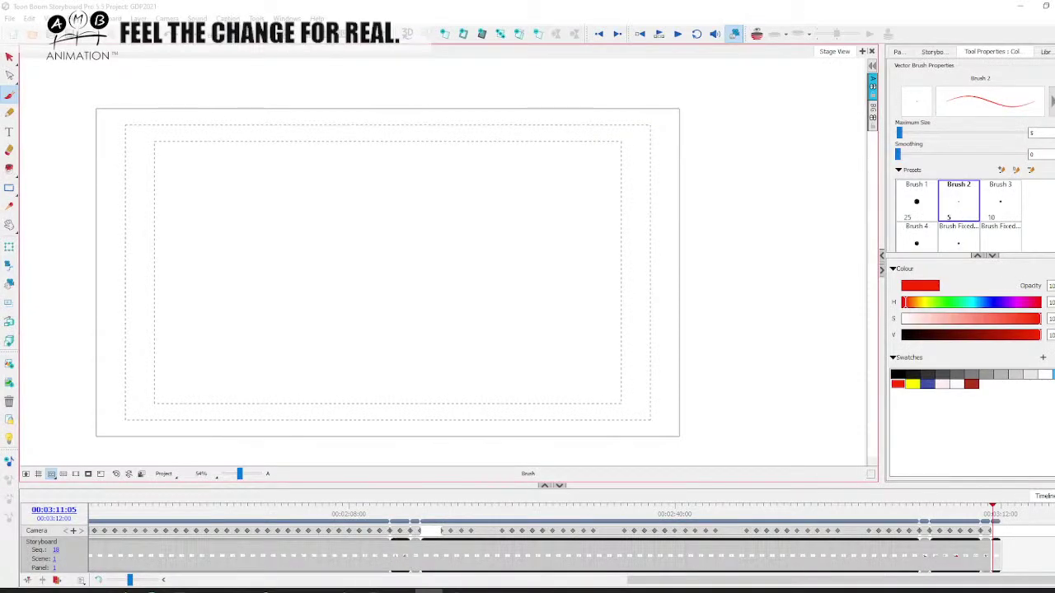
pyautogui.click(928, 383)
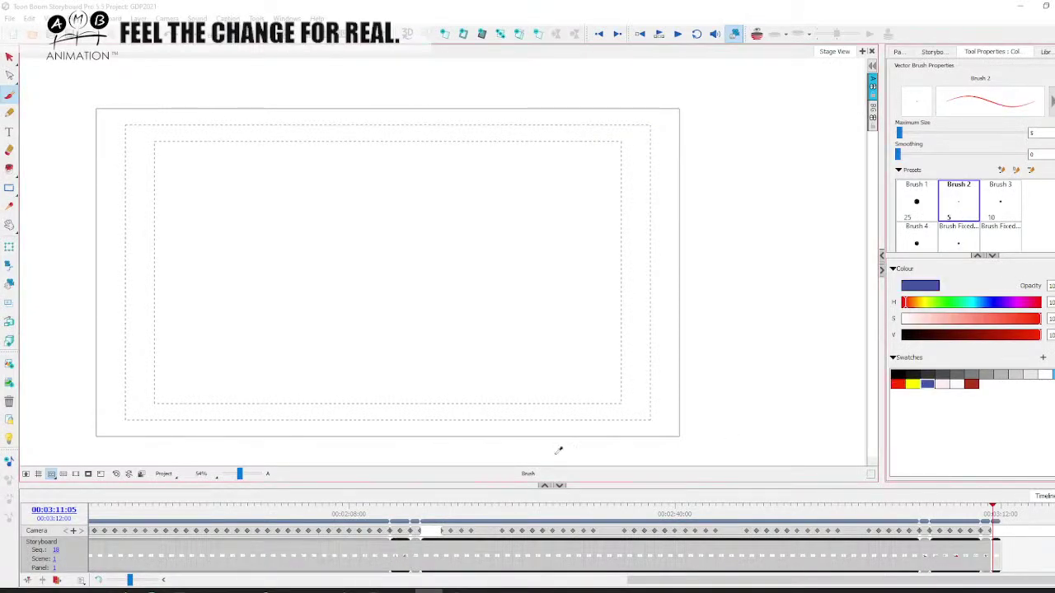
pyautogui.moveTo(241, 475); pyautogui.dragTo(242, 475)
pyautogui.press('space')
pyautogui.moveTo(229, 342); pyautogui.dragTo(335, 336)
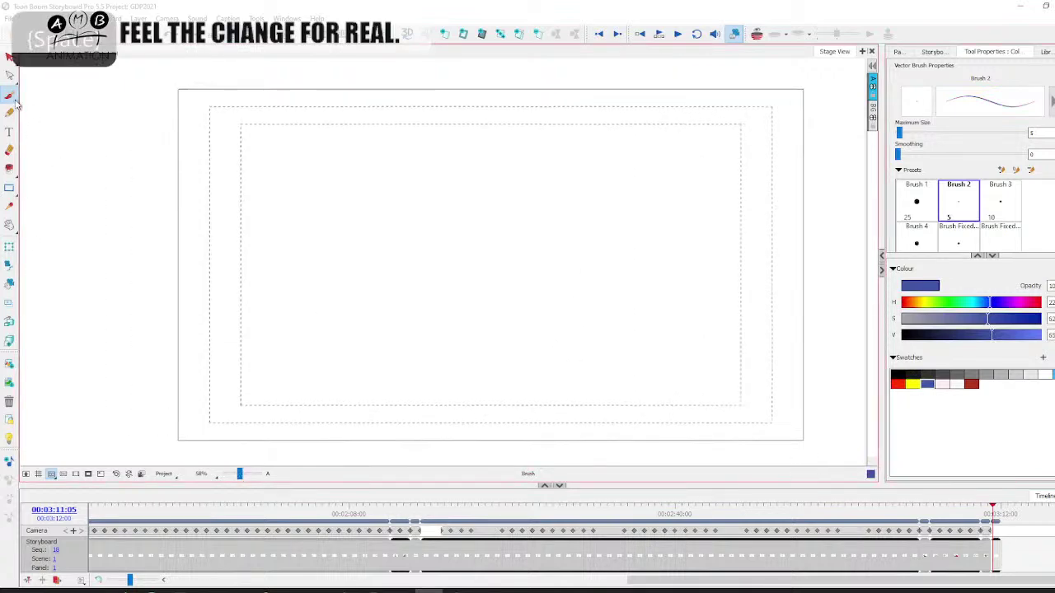
# - Sketch a wide-bottomed flour sack with four corner tips and a curved fold running down its body
pyautogui.moveTo(329, 289)
pyautogui.mouseDown()
pyautogui.moveTo(306, 362)
pyautogui.moveTo(359, 234)
pyautogui.moveTo(360, 167)
pyautogui.moveTo(459, 170)
pyautogui.mouseUp()
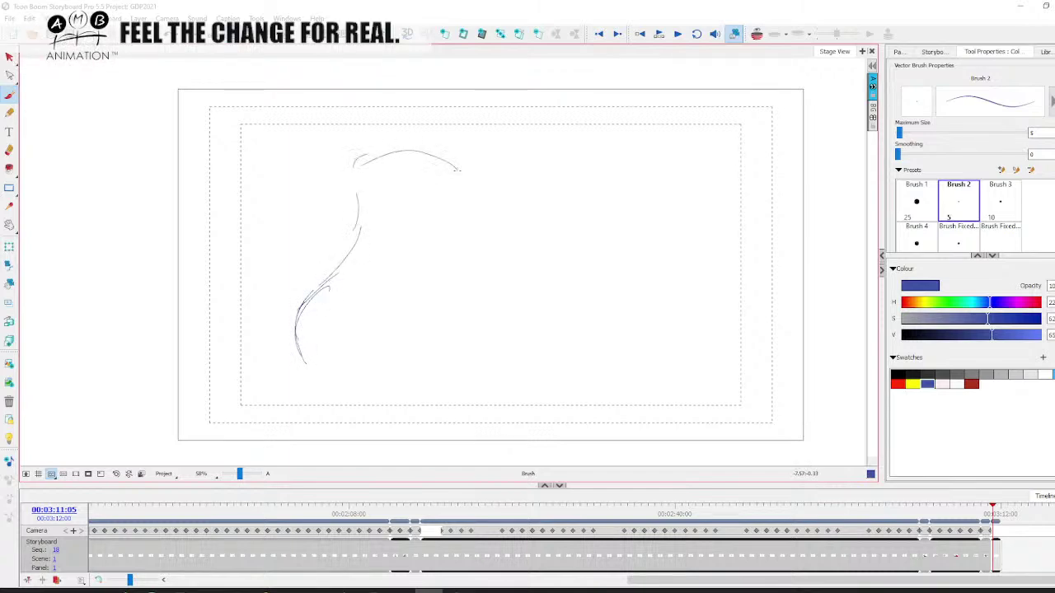
pyautogui.moveTo(461, 250)
pyautogui.mouseDown()
pyautogui.moveTo(485, 313)
pyautogui.moveTo(476, 366)
pyautogui.mouseUp()
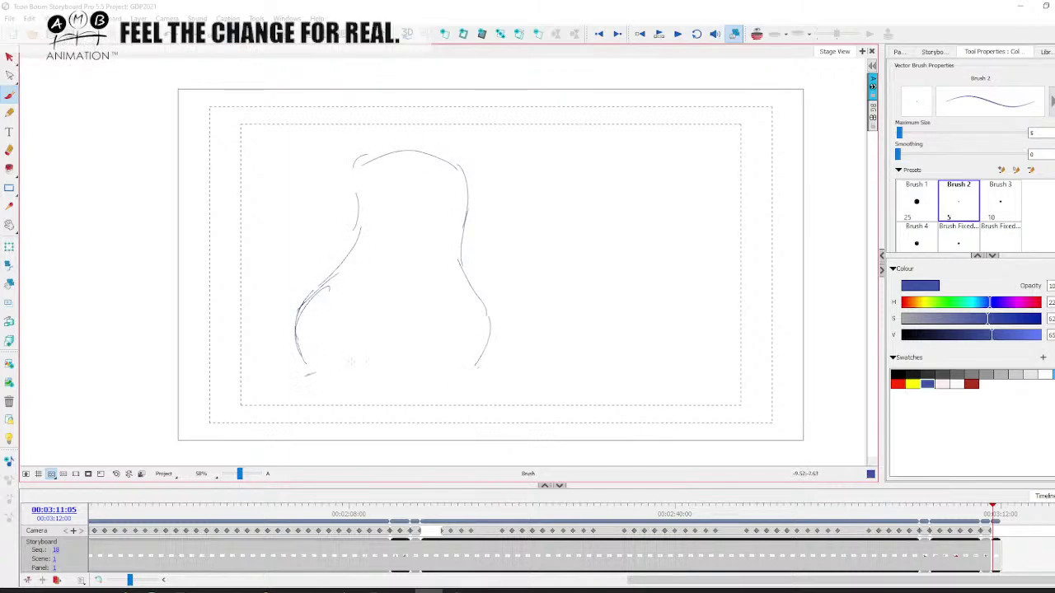
pyautogui.moveTo(318, 371)
pyautogui.mouseDown()
pyautogui.moveTo(476, 377)
pyautogui.moveTo(293, 383)
pyautogui.mouseUp()
pyautogui.moveTo(466, 369); pyautogui.dragTo(481, 392)
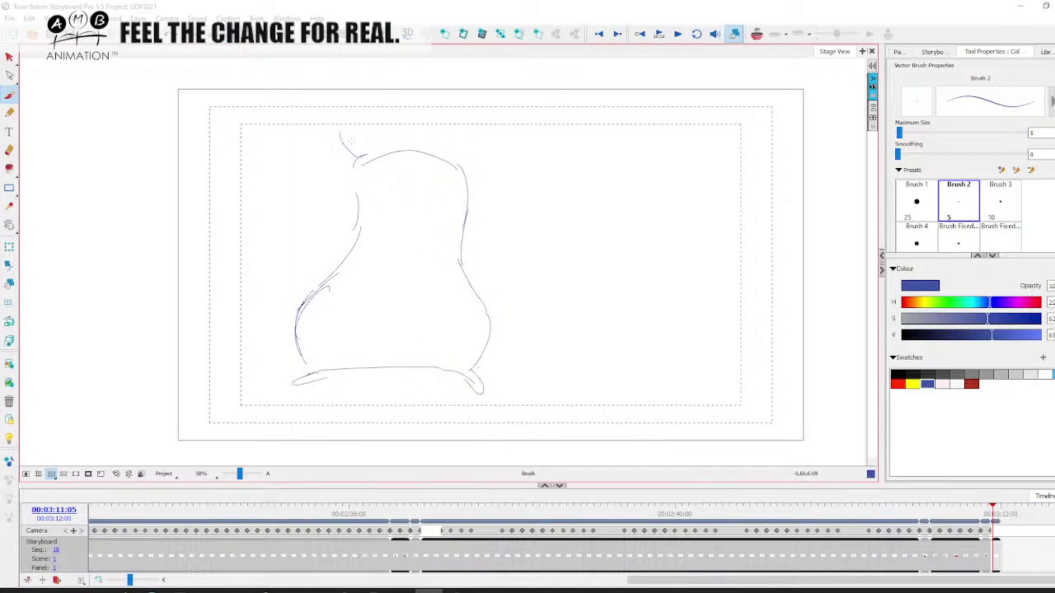
pyautogui.press('space')
pyautogui.moveTo(578, 271); pyautogui.dragTo(546, 265)
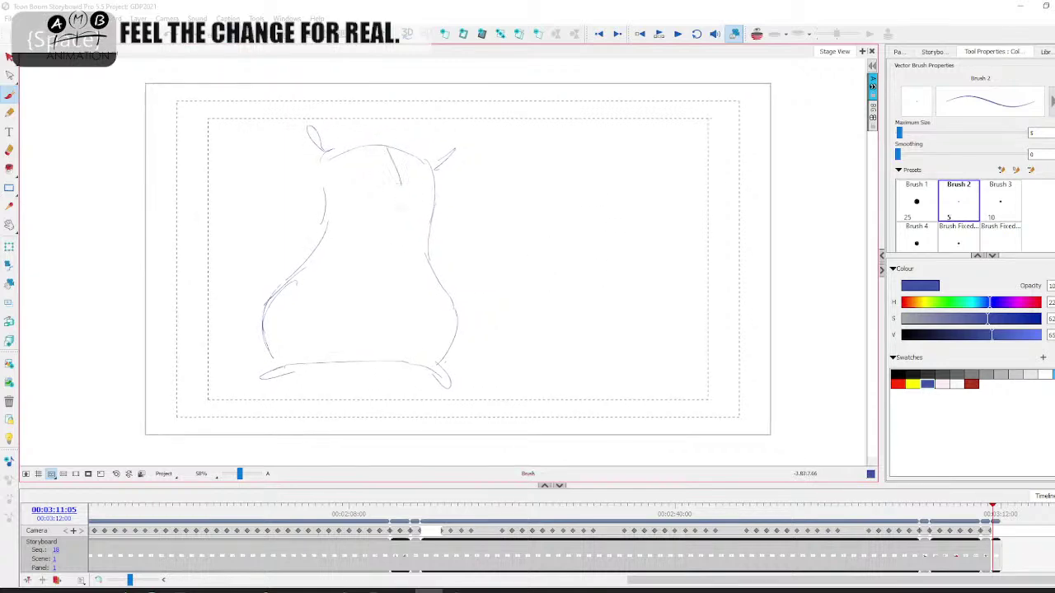
pyautogui.moveTo(382, 247); pyautogui.dragTo(365, 356)
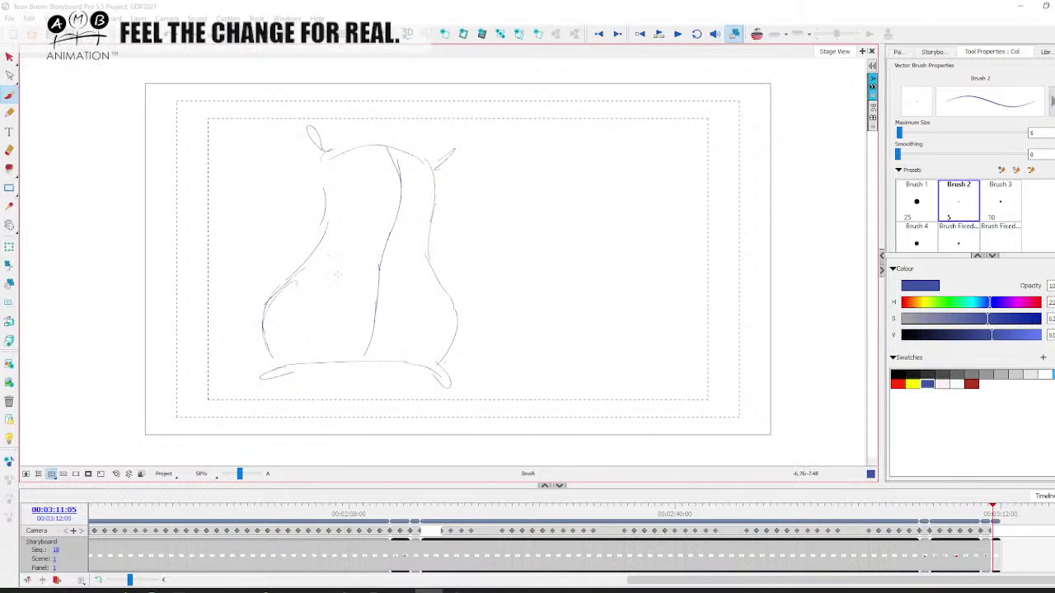
pyautogui.moveTo(338, 281)
pyautogui.mouseDown()
pyautogui.moveTo(323, 347)
pyautogui.moveTo(331, 324)
pyautogui.moveTo(344, 346)
pyautogui.moveTo(374, 363)
pyautogui.mouseUp()
# - Delete the entire wide-bottomed sack sketch from the panel
pyautogui.click(9, 56)
pyautogui.click(379, 287)
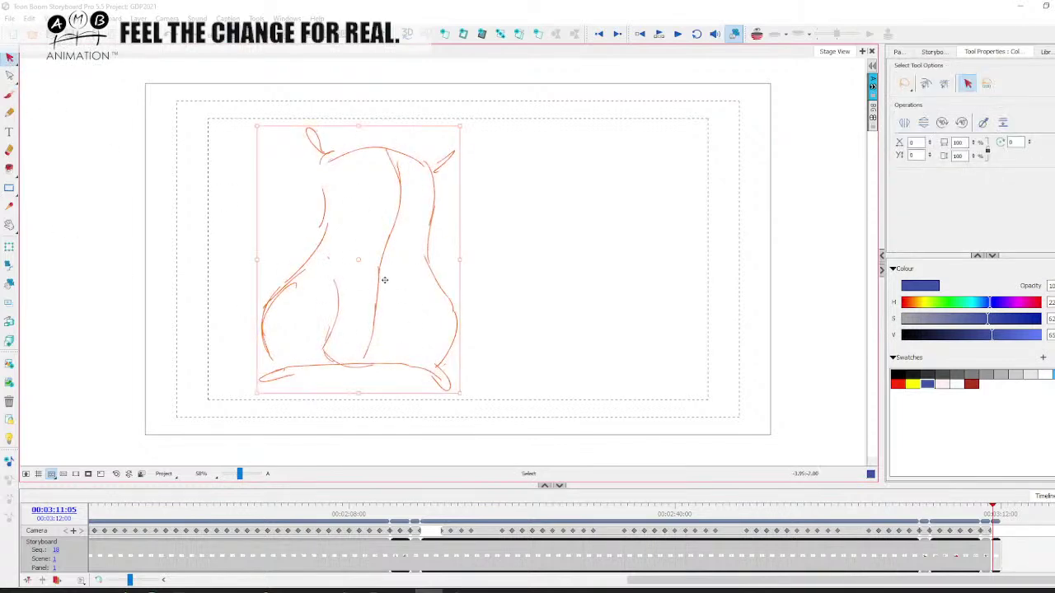
pyautogui.press('Delete')
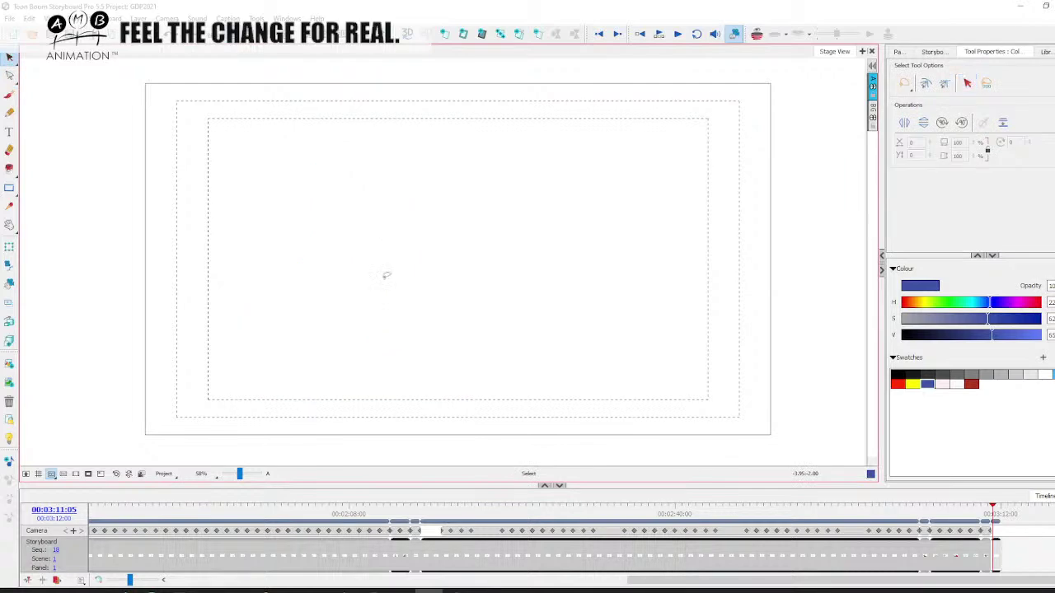
# - Sketch a tall, narrow flour sack with tapered corners and an outer contour along its sides
pyautogui.click(9, 93)
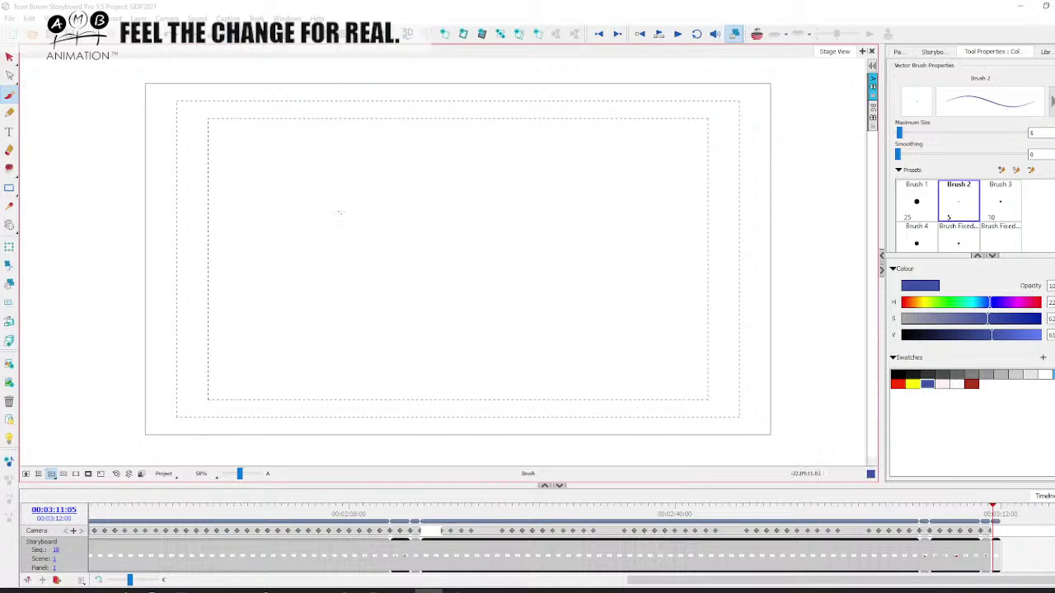
pyautogui.moveTo(330, 189)
pyautogui.mouseDown()
pyautogui.moveTo(395, 196)
pyautogui.moveTo(406, 271)
pyautogui.mouseUp()
pyautogui.moveTo(337, 192)
pyautogui.mouseDown()
pyautogui.moveTo(318, 203)
pyautogui.moveTo(315, 244)
pyautogui.moveTo(391, 359)
pyautogui.mouseUp()
pyautogui.moveTo(407, 255); pyautogui.dragTo(412, 335)
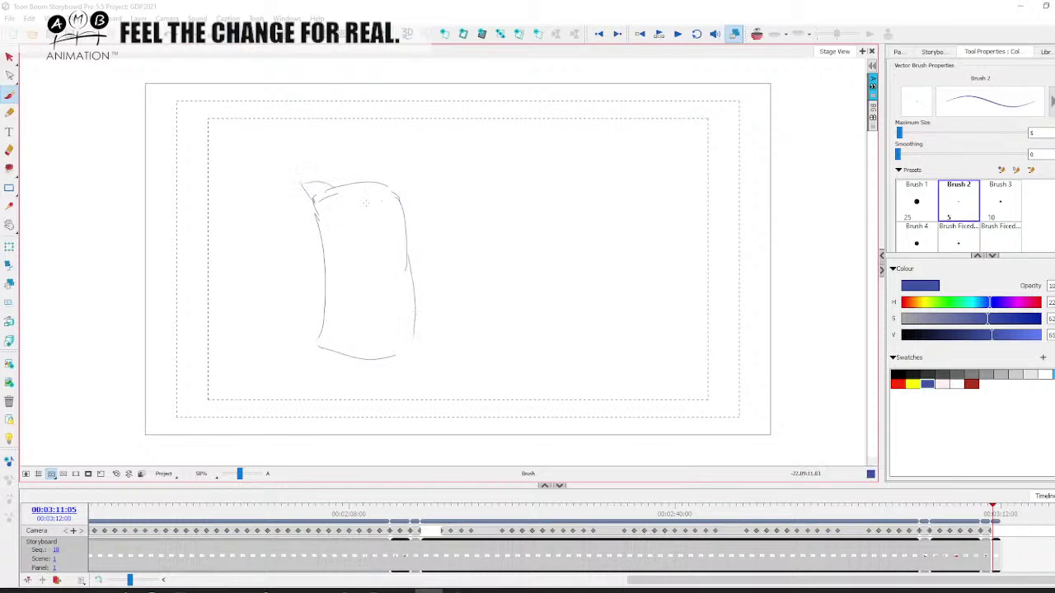
pyautogui.moveTo(398, 189)
pyautogui.mouseDown()
pyautogui.moveTo(419, 211)
pyautogui.moveTo(427, 366)
pyautogui.mouseUp()
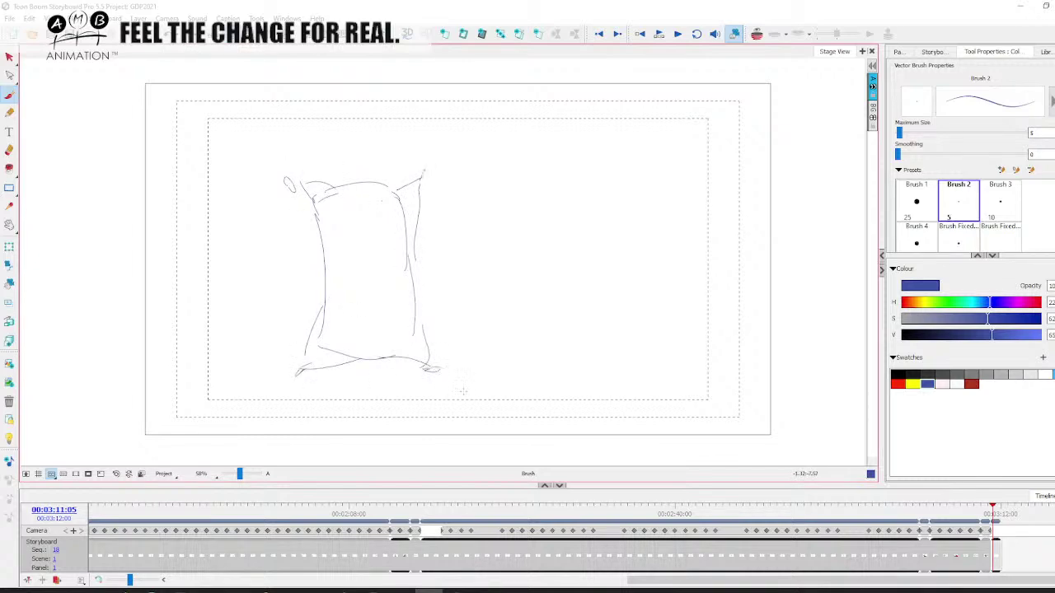
# - Select all strokes of the tall sack and delete them
pyautogui.click(10, 58)
pyautogui.hotkey('ctrl', 'a')
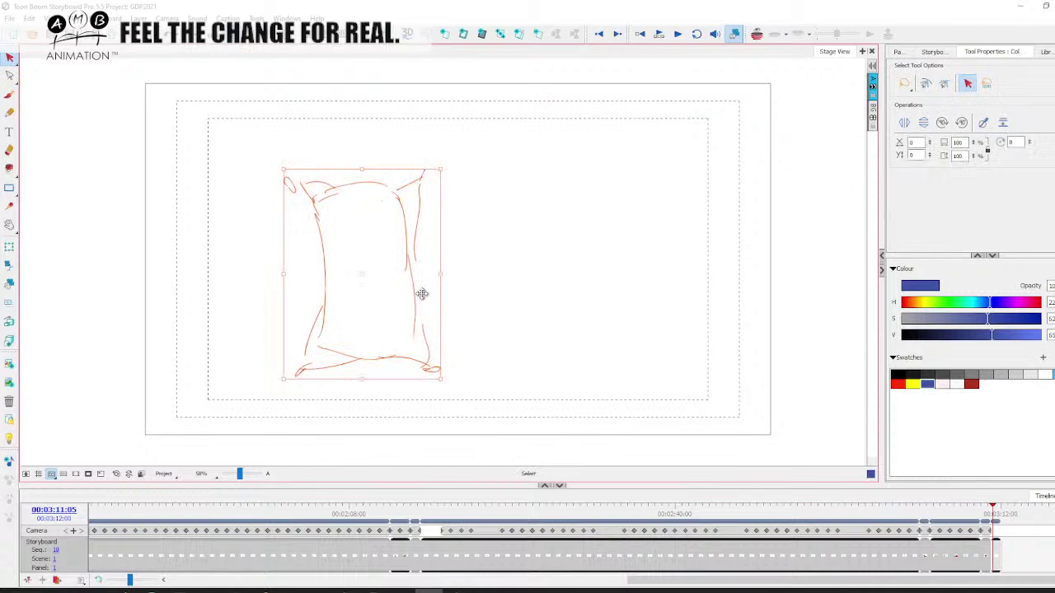
pyautogui.press('Delete')
# - Sketch a boxy upright flour sack with looped corner tips, a dashed inner side line and a flat base
pyautogui.hotkey('alt', 'b')
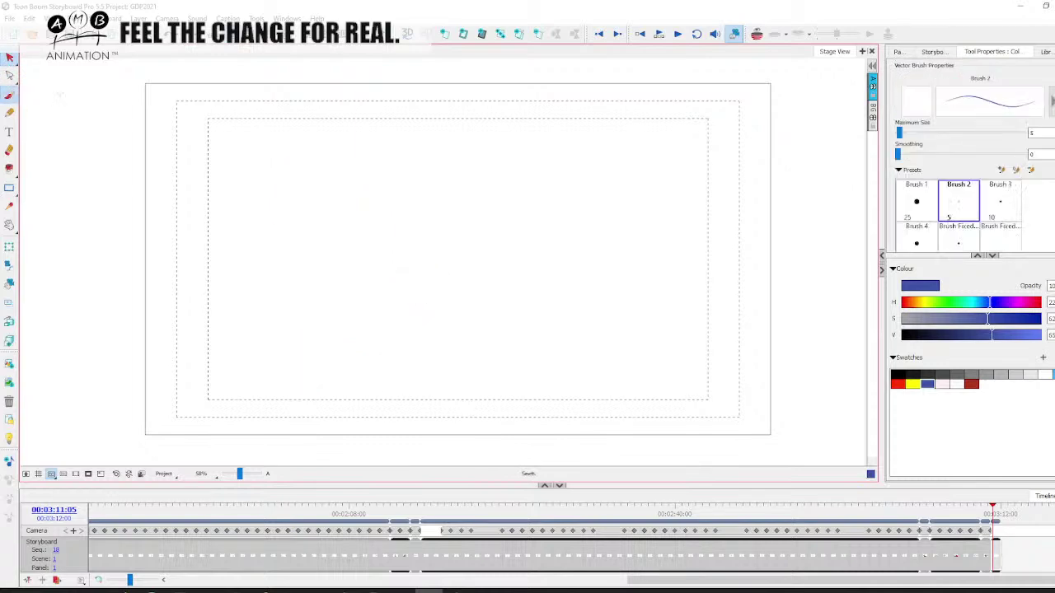
pyautogui.moveTo(295, 196)
pyautogui.mouseDown()
pyautogui.moveTo(379, 206)
pyautogui.moveTo(383, 312)
pyautogui.mouseUp()
pyautogui.moveTo(282, 199); pyautogui.dragTo(272, 328)
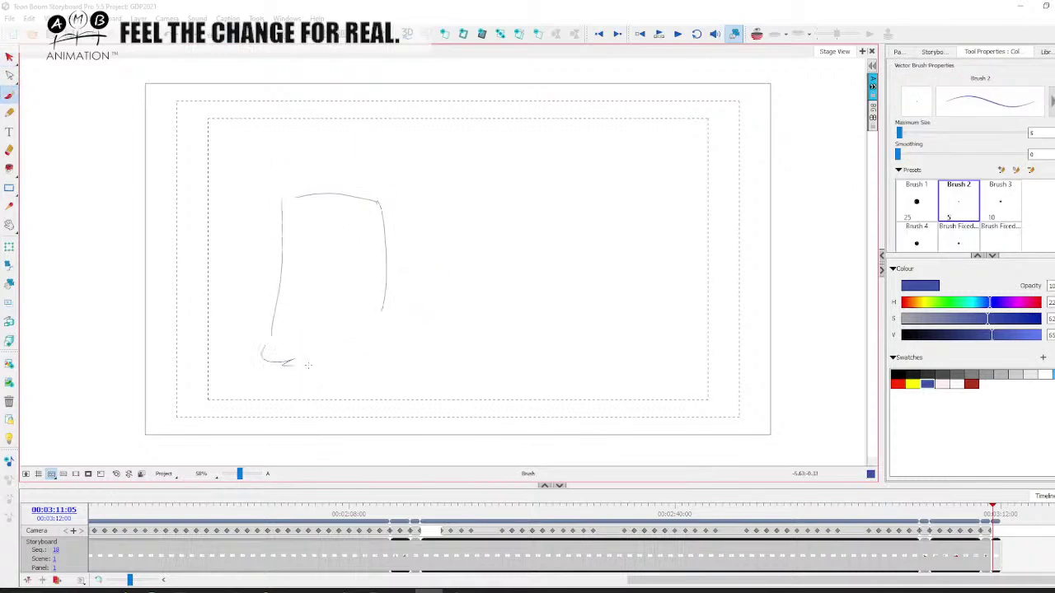
pyautogui.moveTo(308, 365); pyautogui.dragTo(388, 366)
pyautogui.moveTo(385, 292); pyautogui.dragTo(395, 363)
pyautogui.moveTo(265, 361)
pyautogui.mouseDown()
pyautogui.moveTo(254, 374)
pyautogui.moveTo(278, 361)
pyautogui.mouseUp()
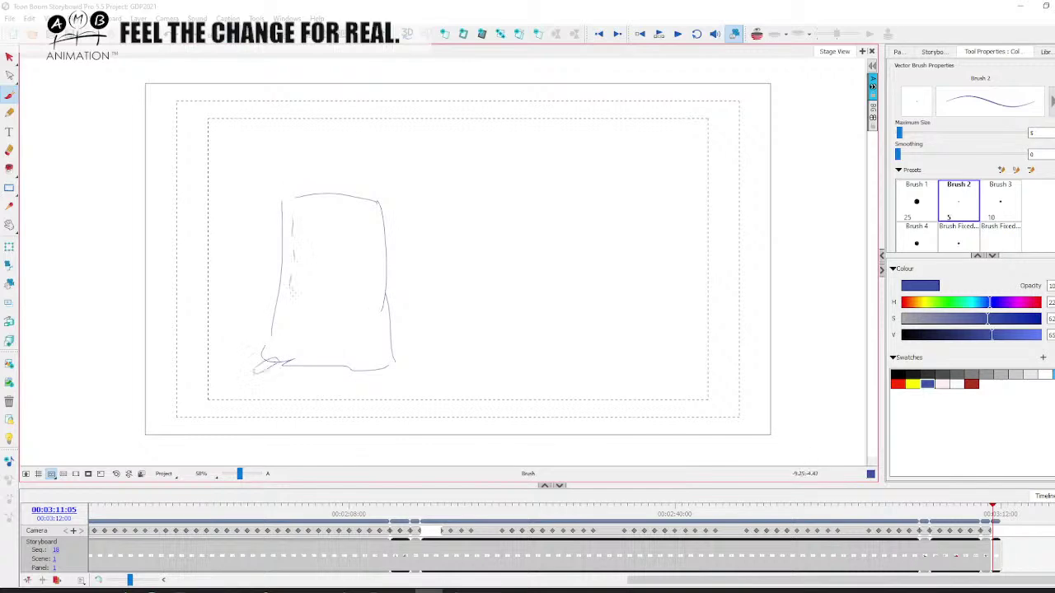
pyautogui.moveTo(376, 206); pyautogui.dragTo(381, 272)
pyautogui.moveTo(385, 199); pyautogui.dragTo(396, 203)
pyautogui.moveTo(383, 266)
pyautogui.mouseDown()
pyautogui.moveTo(402, 363)
pyautogui.moveTo(419, 375)
pyautogui.mouseUp()
# - Clear the boxy sack sketch from the panel
pyautogui.hotkey('alt', 's')
pyautogui.click(386, 286)
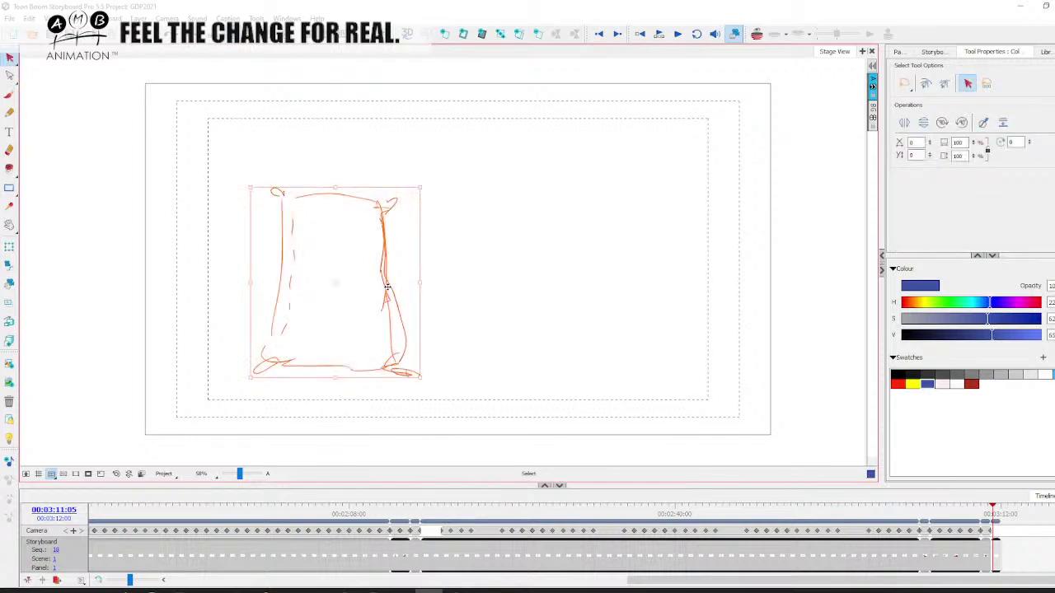
pyautogui.press('Delete')
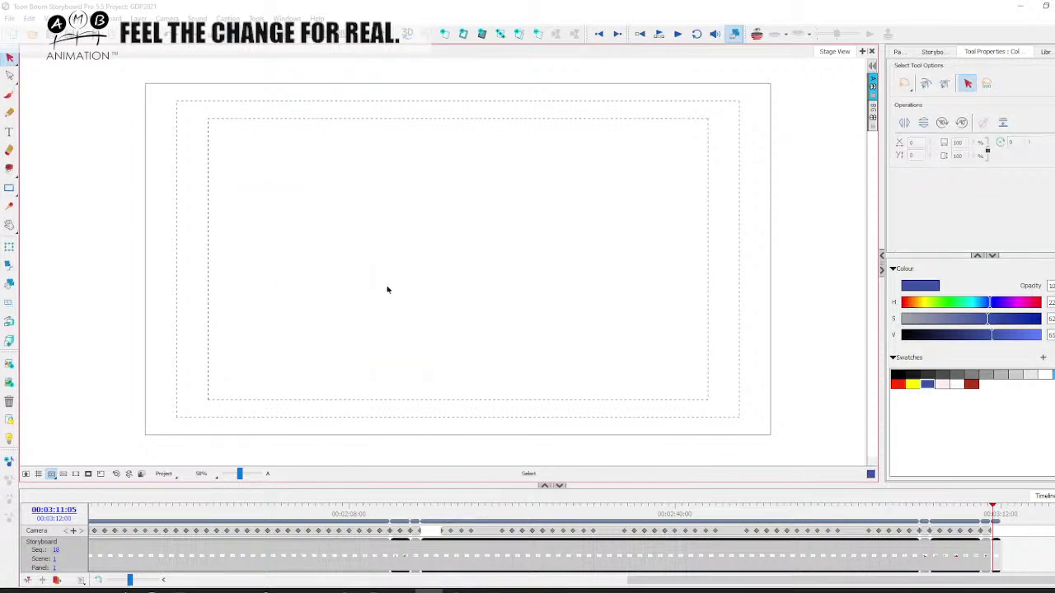
# - Sketch a flour sack with a pinched middle, an arched base, small feet and upper corners pulled outward
pyautogui.click(9, 93)
pyautogui.moveTo(334, 200)
pyautogui.mouseDown()
pyautogui.moveTo(394, 186)
pyautogui.moveTo(280, 206)
pyautogui.moveTo(336, 287)
pyautogui.mouseUp()
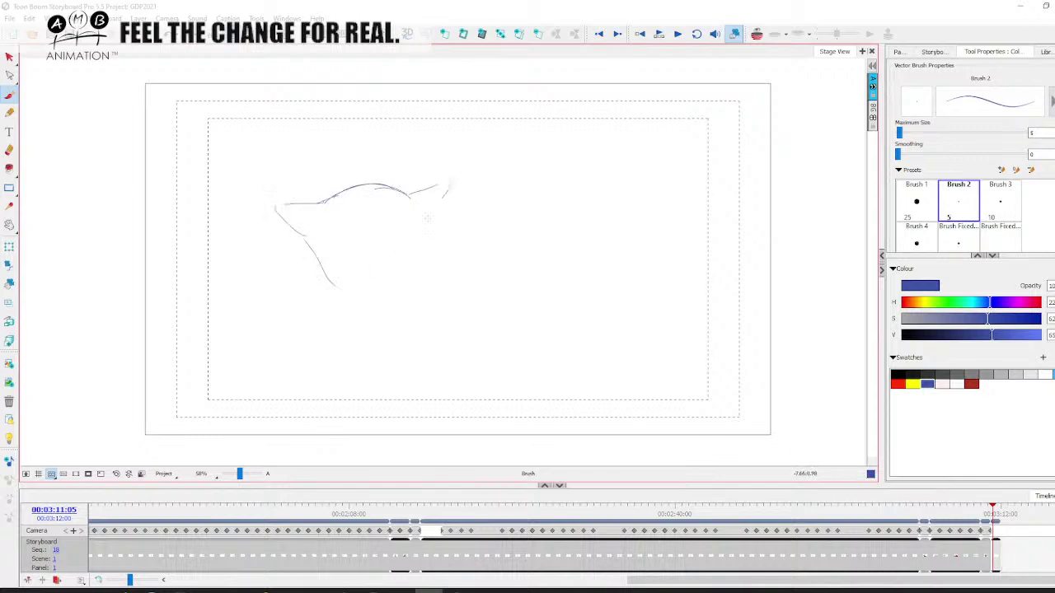
pyautogui.moveTo(428, 217); pyautogui.dragTo(434, 343)
pyautogui.moveTo(323, 252)
pyautogui.mouseDown()
pyautogui.moveTo(302, 390)
pyautogui.moveTo(374, 373)
pyautogui.moveTo(449, 386)
pyautogui.mouseUp()
pyautogui.moveTo(447, 308)
pyautogui.mouseDown()
pyautogui.moveTo(438, 339)
pyautogui.moveTo(455, 354)
pyautogui.mouseUp()
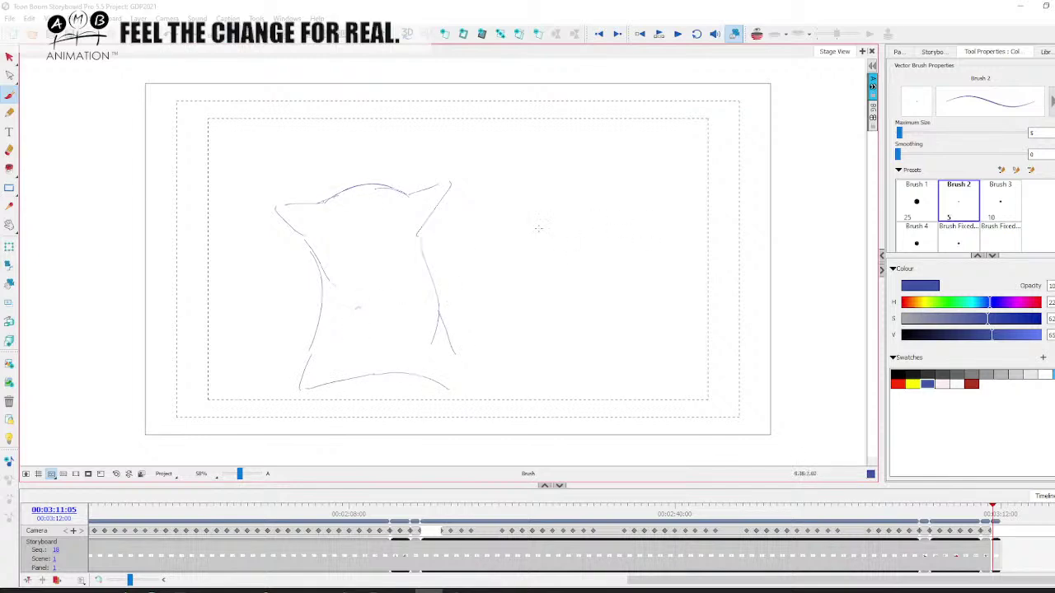
pyautogui.moveTo(425, 301); pyautogui.dragTo(451, 354)
pyautogui.moveTo(324, 202)
pyautogui.mouseDown()
pyautogui.moveTo(283, 204)
pyautogui.moveTo(290, 232)
pyautogui.moveTo(323, 257)
pyautogui.mouseUp()
pyautogui.moveTo(411, 197)
pyautogui.mouseDown()
pyautogui.moveTo(445, 190)
pyautogui.moveTo(468, 162)
pyautogui.mouseUp()
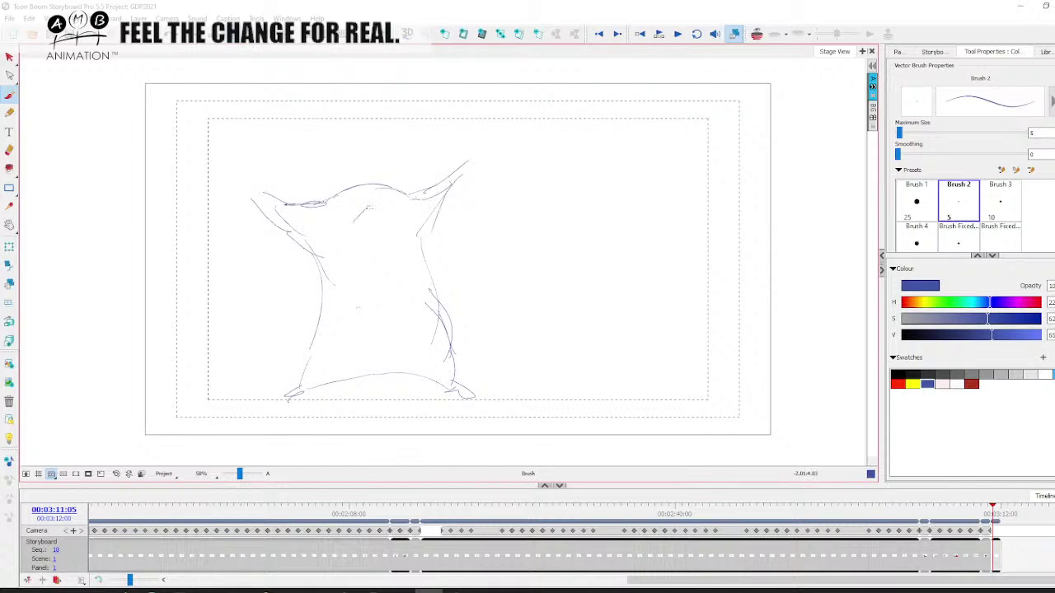
# - Add a long belly patch inside the sack and build its lower corners into legs and feet
pyautogui.moveTo(369, 206)
pyautogui.mouseDown()
pyautogui.moveTo(393, 213)
pyautogui.moveTo(420, 329)
pyautogui.mouseUp()
pyautogui.moveTo(356, 224)
pyautogui.mouseDown()
pyautogui.moveTo(352, 346)
pyautogui.moveTo(422, 350)
pyautogui.mouseUp()
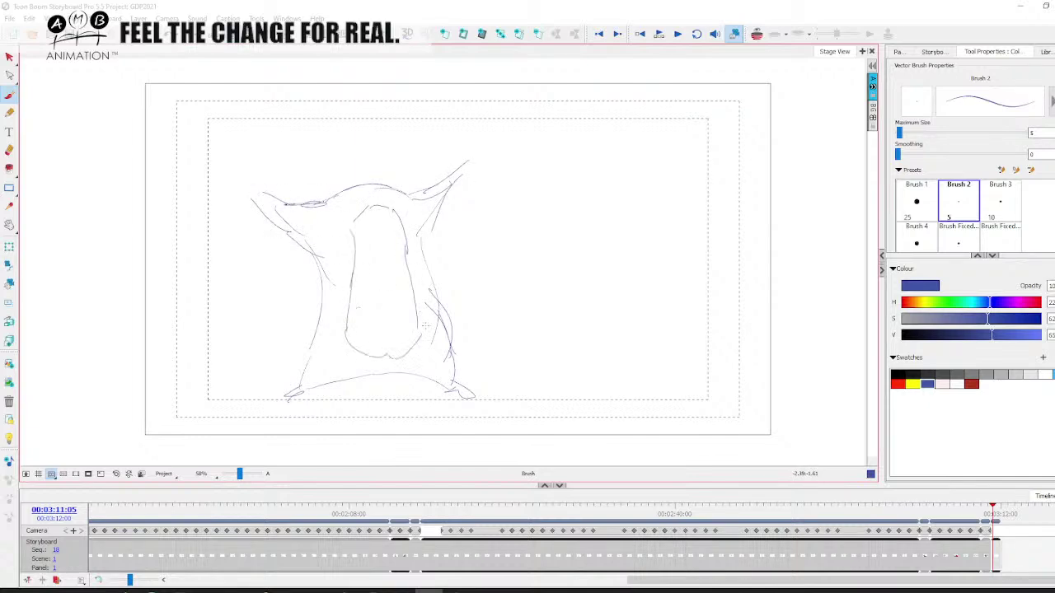
pyautogui.moveTo(320, 274); pyautogui.dragTo(297, 409)
pyautogui.moveTo(337, 381); pyautogui.dragTo(442, 364)
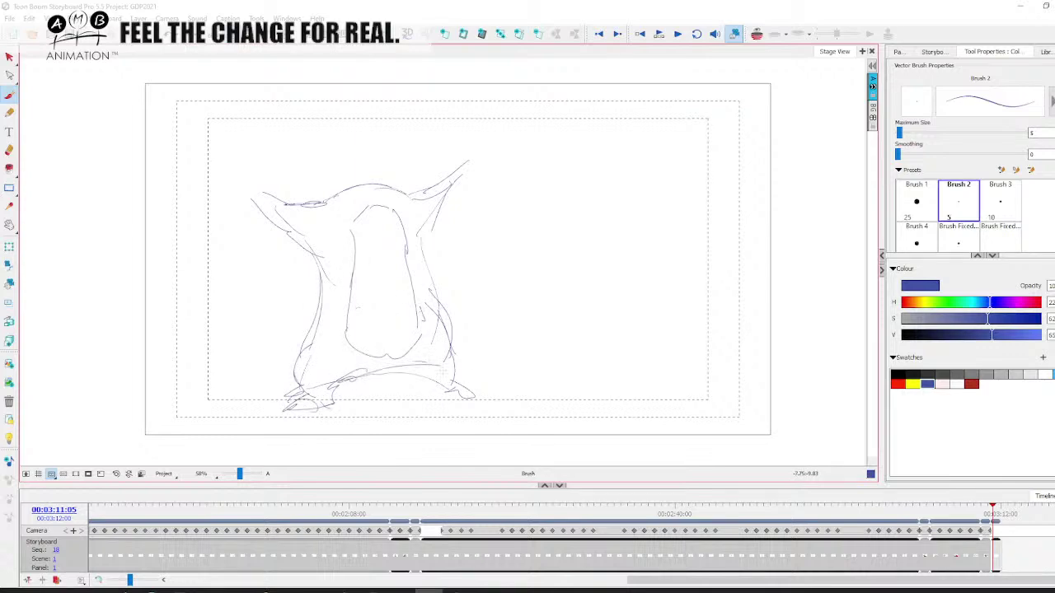
pyautogui.moveTo(445, 308)
pyautogui.mouseDown()
pyautogui.moveTo(478, 341)
pyautogui.moveTo(463, 389)
pyautogui.mouseUp()
# - Extend the sack's upper corners into outstretched, raised arms with hands
pyautogui.moveTo(419, 232); pyautogui.dragTo(460, 205)
pyautogui.moveTo(458, 206); pyautogui.dragTo(471, 166)
pyautogui.moveTo(425, 192); pyautogui.dragTo(460, 168)
pyautogui.moveTo(451, 174)
pyautogui.mouseDown()
pyautogui.moveTo(465, 122)
pyautogui.moveTo(481, 115)
pyautogui.moveTo(494, 124)
pyautogui.moveTo(479, 153)
pyautogui.mouseUp()
pyautogui.moveTo(331, 200)
pyautogui.mouseDown()
pyautogui.moveTo(260, 194)
pyautogui.moveTo(218, 150)
pyautogui.mouseUp()
pyautogui.moveTo(195, 189); pyautogui.dragTo(226, 191)
pyautogui.moveTo(225, 190)
pyautogui.mouseDown()
pyautogui.moveTo(282, 249)
pyautogui.moveTo(325, 254)
pyautogui.mouseUp()
pyautogui.moveTo(279, 200); pyautogui.dragTo(330, 201)
# - Draw a bear's head with ear, eyes, snout and open mouth above the body, joined by a neck
pyautogui.moveTo(240, 474); pyautogui.dragTo(241, 475)
pyautogui.press('space')
pyautogui.moveTo(284, 155)
pyautogui.mouseDown()
pyautogui.moveTo(327, 247)
pyautogui.moveTo(335, 238)
pyautogui.moveTo(317, 174)
pyautogui.moveTo(369, 172)
pyautogui.mouseUp()
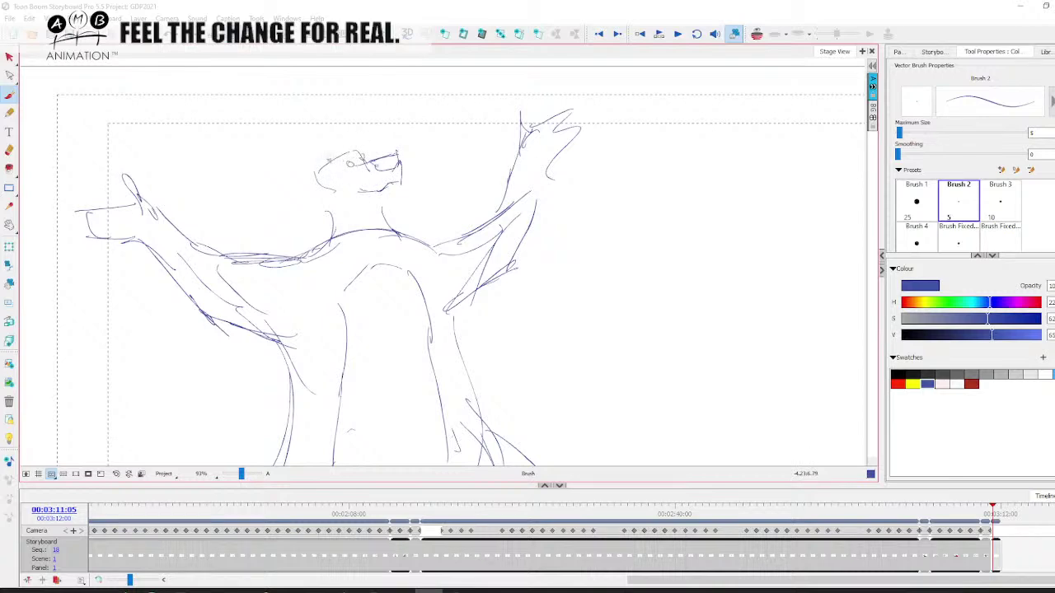
pyautogui.moveTo(328, 160); pyautogui.dragTo(314, 151)
pyautogui.moveTo(346, 188); pyautogui.dragTo(367, 199)
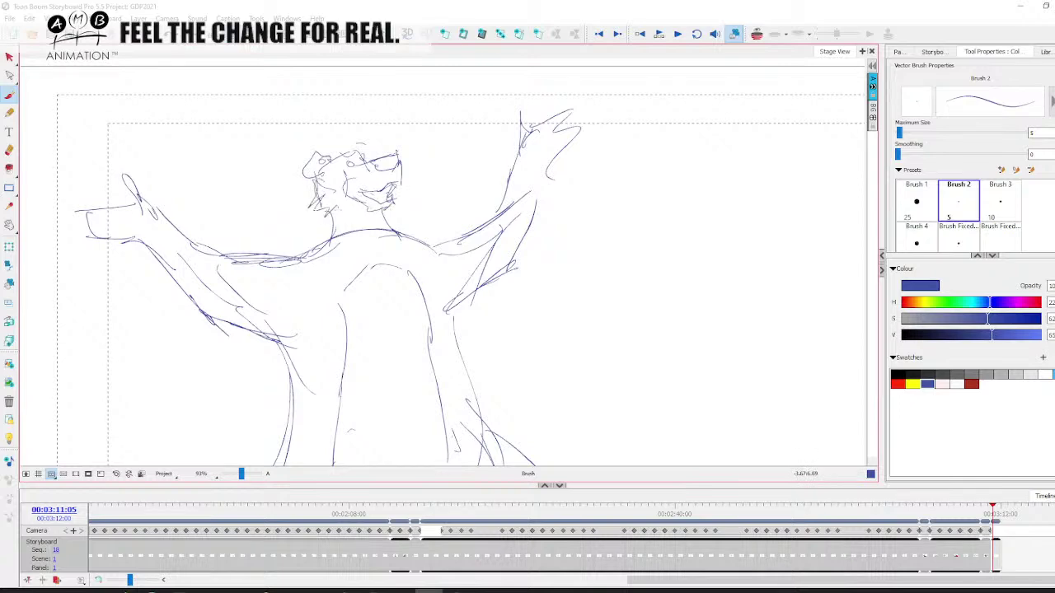
pyautogui.moveTo(362, 148); pyautogui.dragTo(382, 138)
pyautogui.moveTo(371, 330)
pyautogui.mouseDown()
pyautogui.moveTo(387, 188)
pyautogui.moveTo(383, 252)
pyautogui.mouseUp()
pyautogui.moveTo(350, 141)
pyautogui.mouseDown()
pyautogui.moveTo(304, 186)
pyautogui.moveTo(320, 187)
pyautogui.mouseUp()
pyautogui.moveTo(393, 133); pyautogui.dragTo(448, 167)
pyautogui.moveTo(380, 207); pyautogui.dragTo(396, 248)
# - Reinforce the contours along both sides of the bear's torso
pyautogui.moveTo(243, 475); pyautogui.dragTo(241, 475)
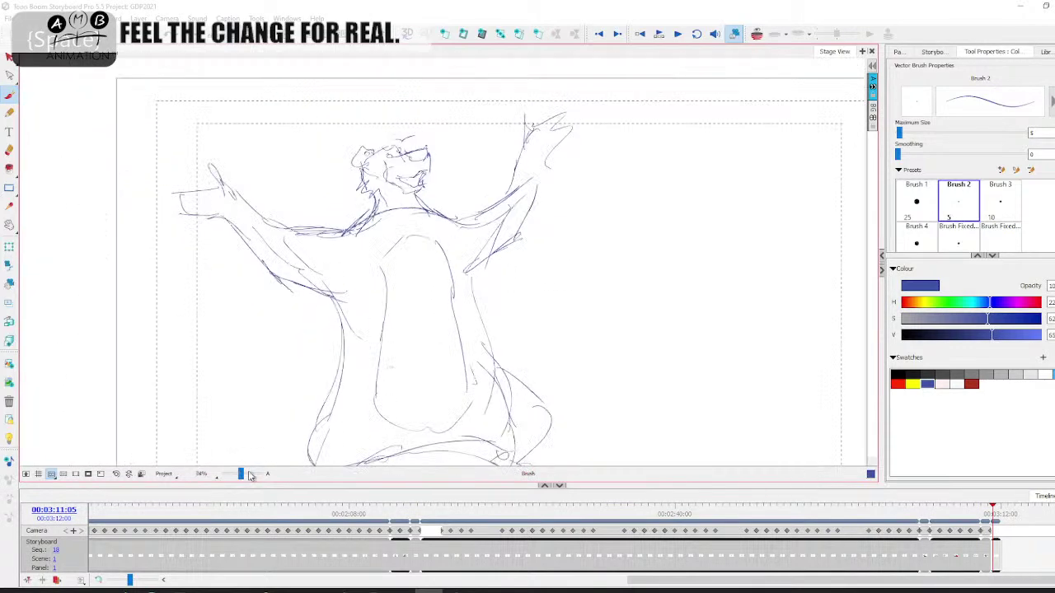
pyautogui.scroll(-3, 239, 477)
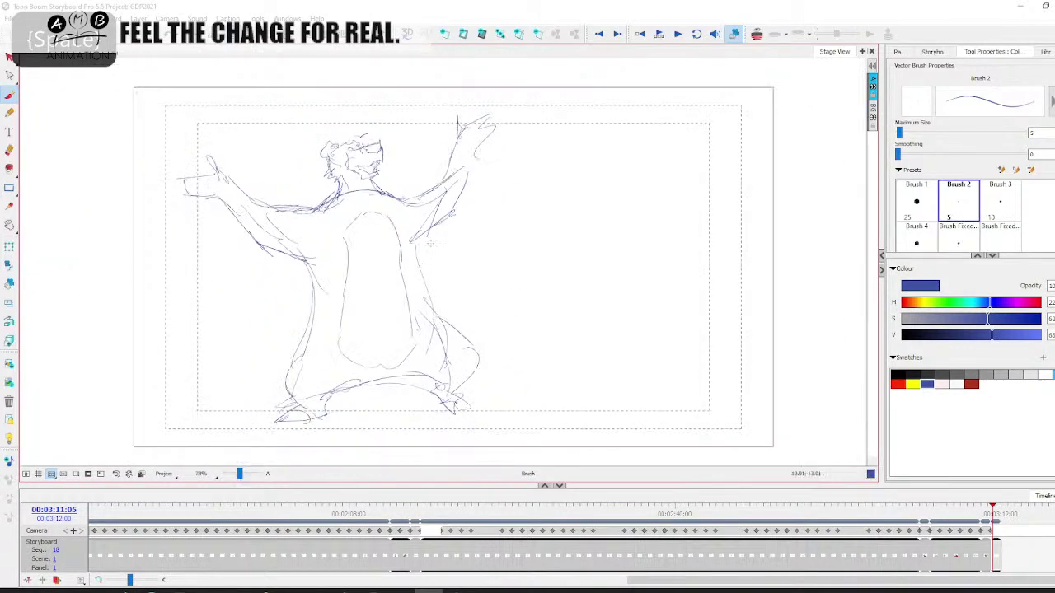
pyautogui.moveTo(414, 245); pyautogui.dragTo(426, 294)
pyautogui.moveTo(410, 222)
pyautogui.mouseDown()
pyautogui.moveTo(430, 334)
pyautogui.moveTo(450, 349)
pyautogui.mouseUp()
pyautogui.moveTo(311, 254); pyautogui.dragTo(305, 352)
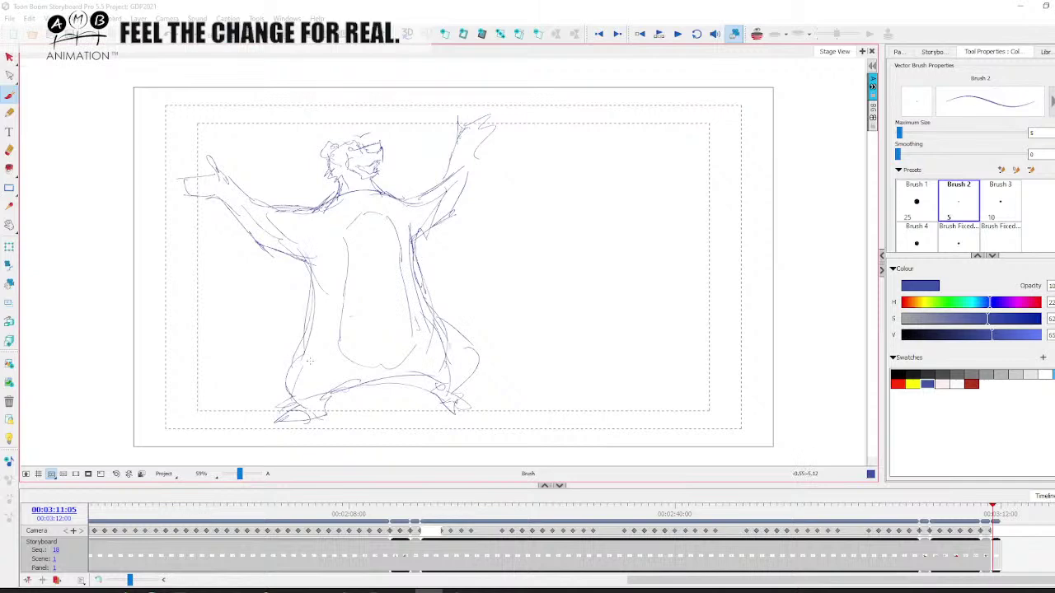
# - Handwrite "flour" and a second word above it in the empty area beside the bear
pyautogui.moveTo(552, 262); pyautogui.dragTo(528, 290)
pyautogui.moveTo(555, 275)
pyautogui.mouseDown()
pyautogui.moveTo(553, 303)
pyautogui.moveTo(590, 303)
pyautogui.mouseUp()
pyautogui.moveTo(597, 296); pyautogui.dragTo(609, 288)
pyautogui.moveTo(559, 196); pyautogui.dragTo(566, 215)
pyautogui.moveTo(582, 198); pyautogui.dragTo(615, 208)
pyautogui.moveTo(657, 187); pyautogui.dragTo(629, 232)
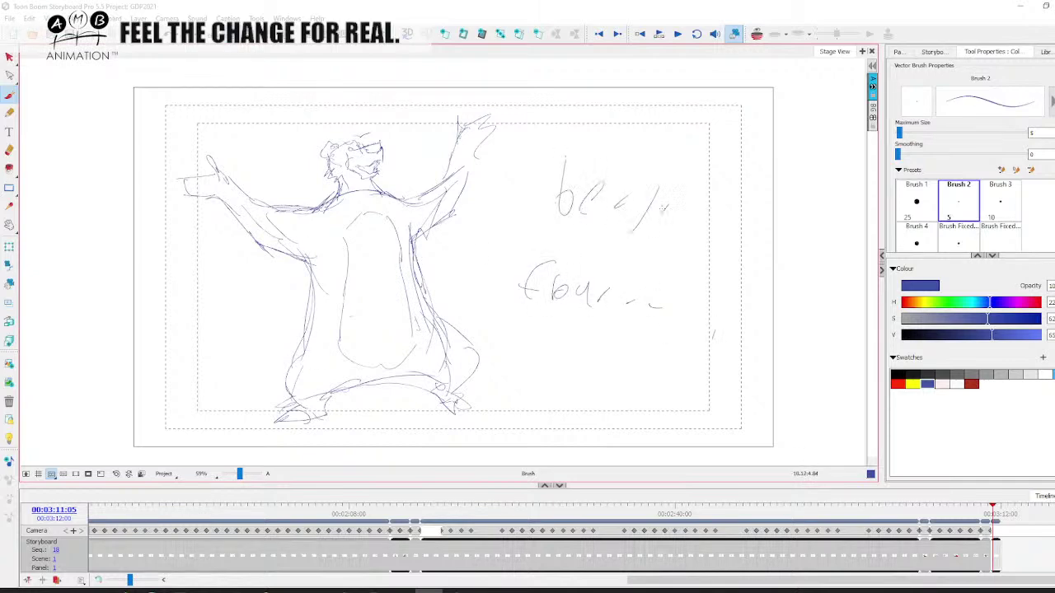
# - Draw two circles in the empty area below the word "flour", with a curved arc running into the second one
pyautogui.moveTo(601, 353)
pyautogui.mouseDown()
pyautogui.moveTo(577, 346)
pyautogui.moveTo(611, 356)
pyautogui.mouseUp()
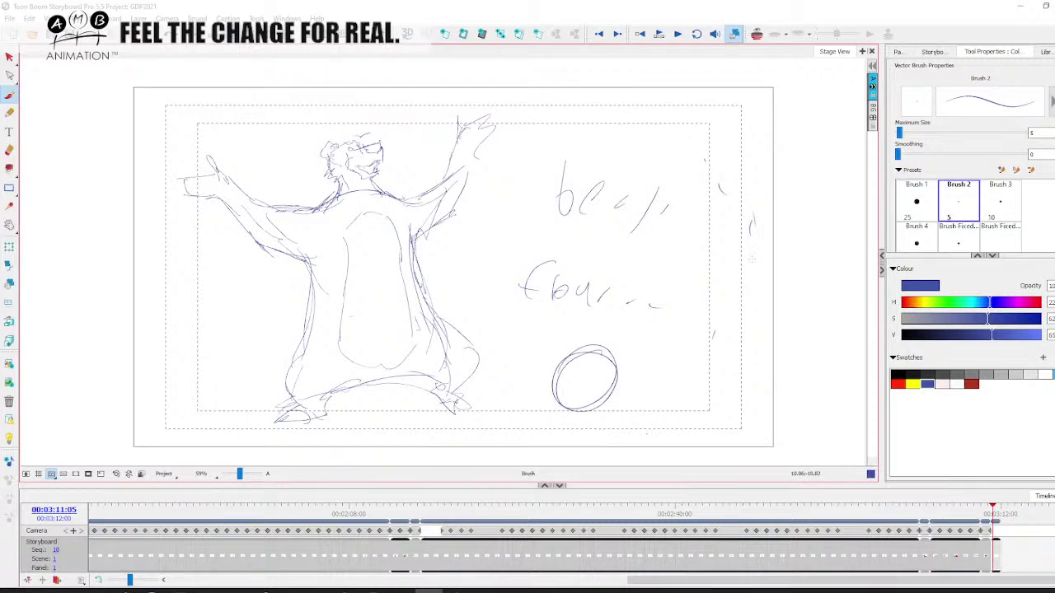
pyautogui.moveTo(752, 259); pyautogui.dragTo(688, 348)
pyautogui.moveTo(677, 335)
pyautogui.mouseDown()
pyautogui.moveTo(668, 387)
pyautogui.moveTo(676, 339)
pyautogui.mouseUp()
# - Draw a stick figure's head, torso and straight front leg with foot in the empty space outside the frame beside the bear
pyautogui.press('space')
pyautogui.moveTo(351, 307); pyautogui.dragTo(469, 317)
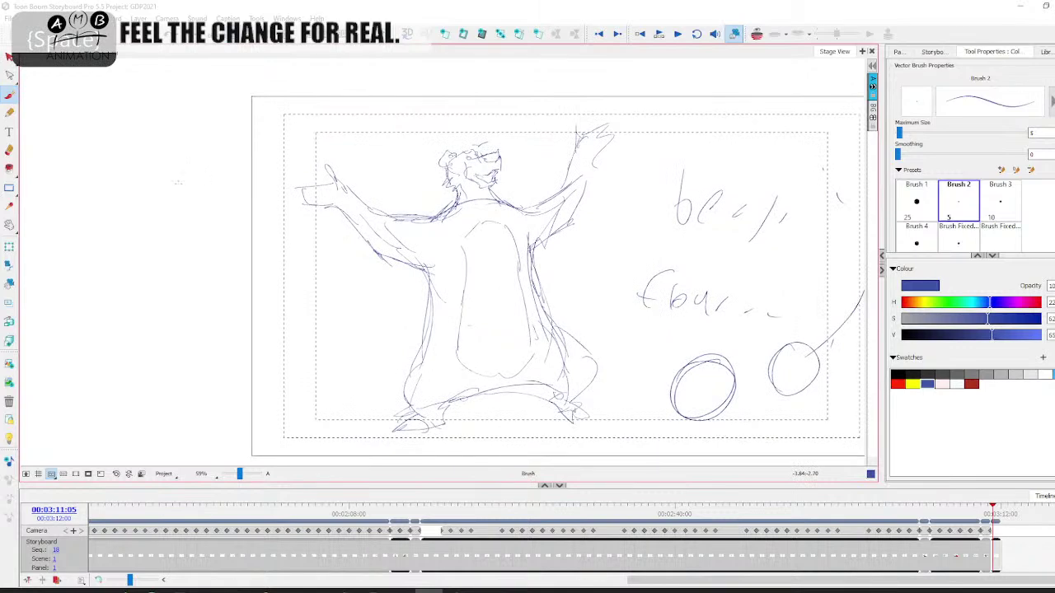
pyautogui.moveTo(178, 182); pyautogui.dragTo(190, 174)
pyautogui.moveTo(171, 212); pyautogui.dragTo(201, 213)
pyautogui.moveTo(191, 224); pyautogui.dragTo(193, 275)
pyautogui.moveTo(179, 206)
pyautogui.mouseDown()
pyautogui.moveTo(183, 354)
pyautogui.moveTo(208, 412)
pyautogui.mouseUp()
pyautogui.moveTo(191, 346); pyautogui.dragTo(202, 435)
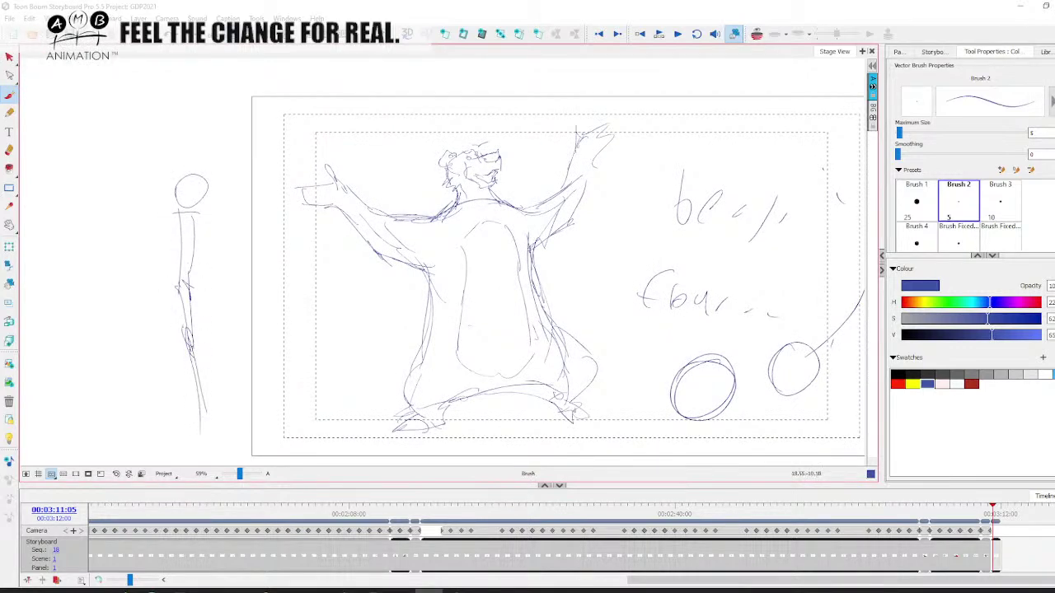
pyautogui.moveTo(197, 399); pyautogui.dragTo(199, 440)
pyautogui.moveTo(198, 445); pyautogui.dragTo(213, 432)
# - Add a trailing back leg with foot and a bent, reaching arm to the stick figure
pyautogui.moveTo(162, 369); pyautogui.dragTo(125, 409)
pyautogui.moveTo(186, 335); pyautogui.dragTo(150, 407)
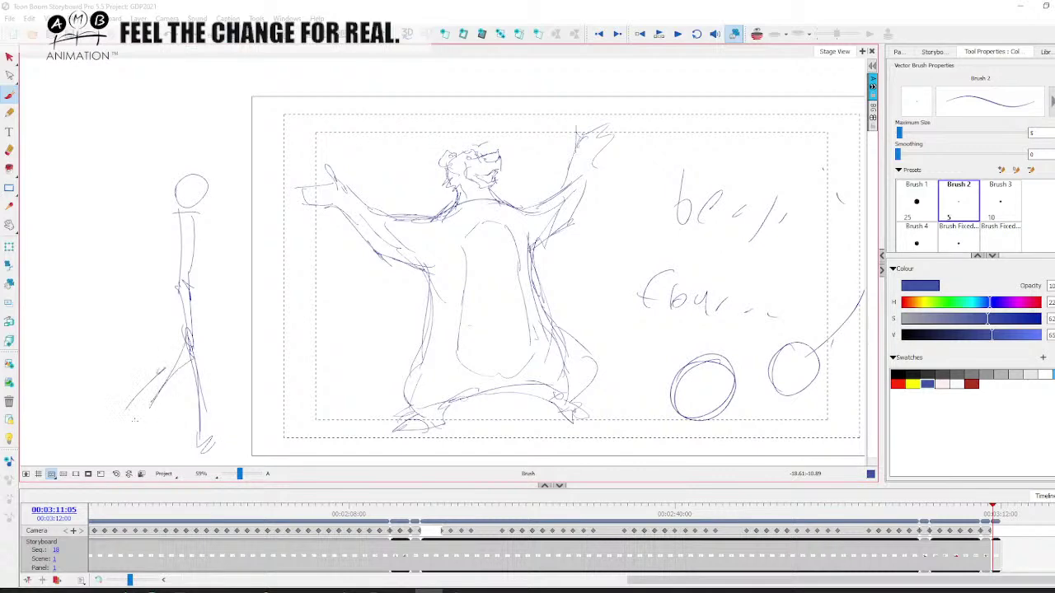
pyautogui.moveTo(195, 224); pyautogui.dragTo(226, 281)
pyautogui.moveTo(193, 220)
pyautogui.mouseDown()
pyautogui.moveTo(223, 274)
pyautogui.moveTo(269, 299)
pyautogui.mouseUp()
pyautogui.moveTo(241, 292); pyautogui.dragTo(268, 306)
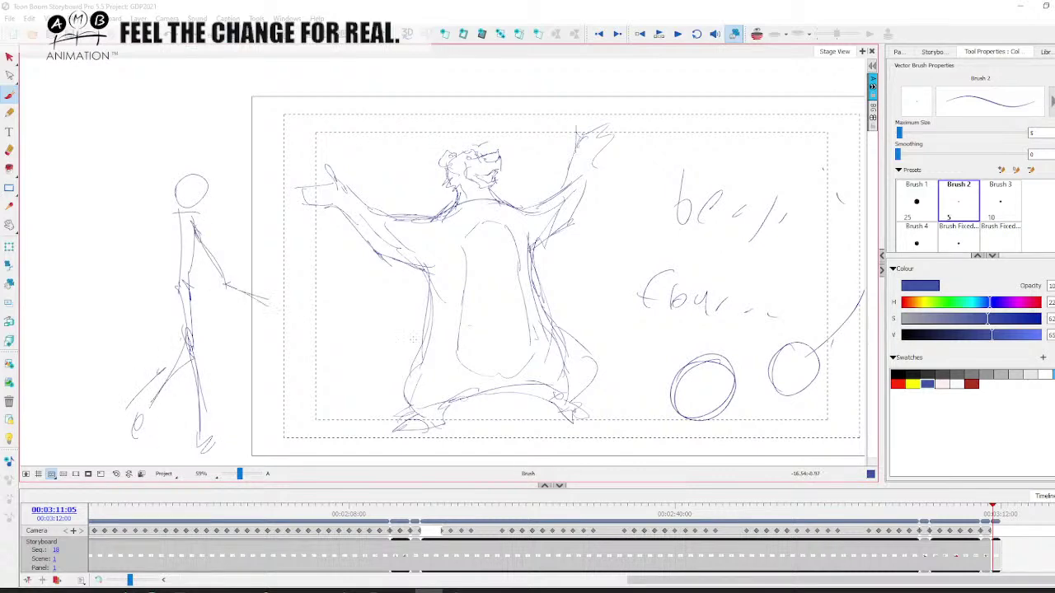
# - Draw an arrow from the stick figure to the bear and handwrite "Appeal" across the bear's belly
pyautogui.press('space')
pyautogui.moveTo(440, 352); pyautogui.dragTo(418, 334)
pyautogui.moveTo(242, 321)
pyautogui.mouseDown()
pyautogui.moveTo(377, 300)
pyautogui.moveTo(356, 295)
pyautogui.mouseUp()
pyautogui.press('space')
pyautogui.moveTo(486, 317)
pyautogui.mouseDown()
pyautogui.moveTo(473, 317)
pyautogui.moveTo(480, 280)
pyautogui.moveTo(499, 277)
pyautogui.moveTo(511, 301)
pyautogui.mouseUp()
# - Handwrite a short note between the bear and the word "flour", and trace the sack outline over the bear's torso
pyautogui.moveTo(567, 232); pyautogui.dragTo(579, 225)
pyautogui.moveTo(602, 221); pyautogui.dragTo(597, 248)
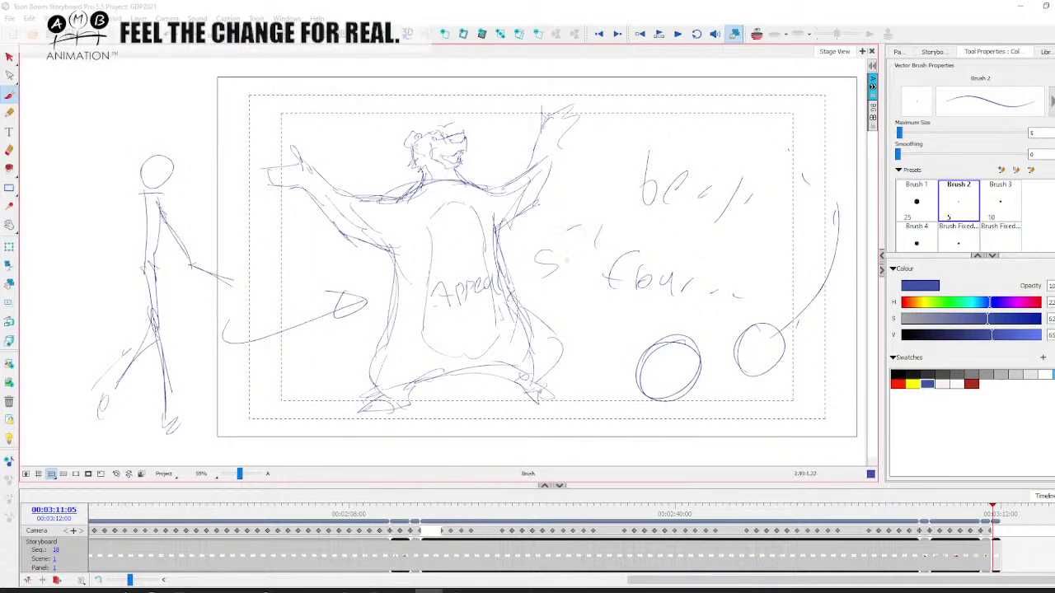
pyautogui.moveTo(334, 180)
pyautogui.mouseDown()
pyautogui.moveTo(301, 333)
pyautogui.moveTo(409, 361)
pyautogui.moveTo(417, 239)
pyautogui.mouseUp()
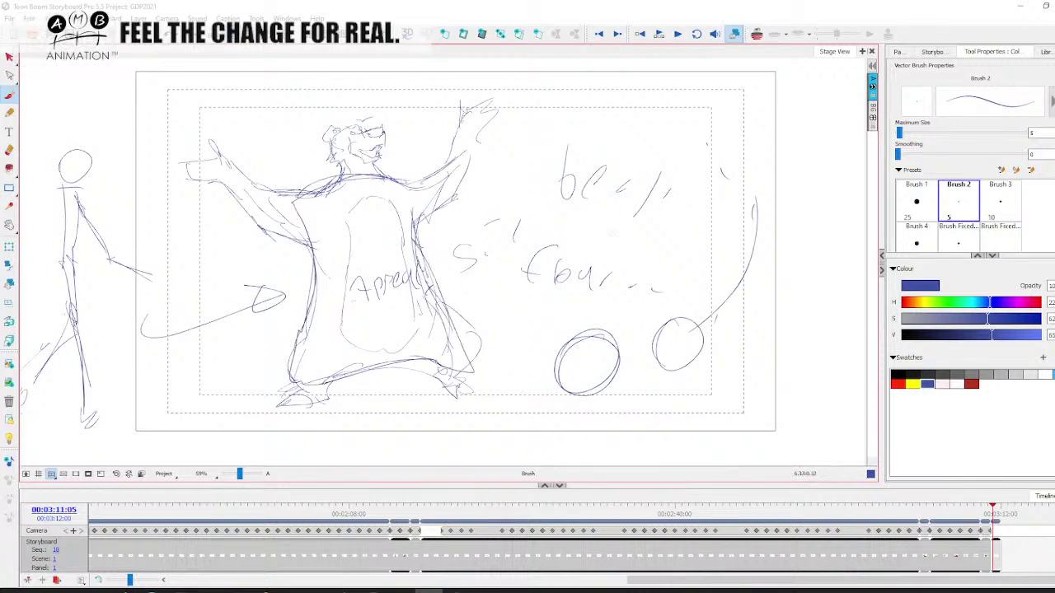
# - Select all artwork in the drawing and delete it
pyautogui.click(9, 57)
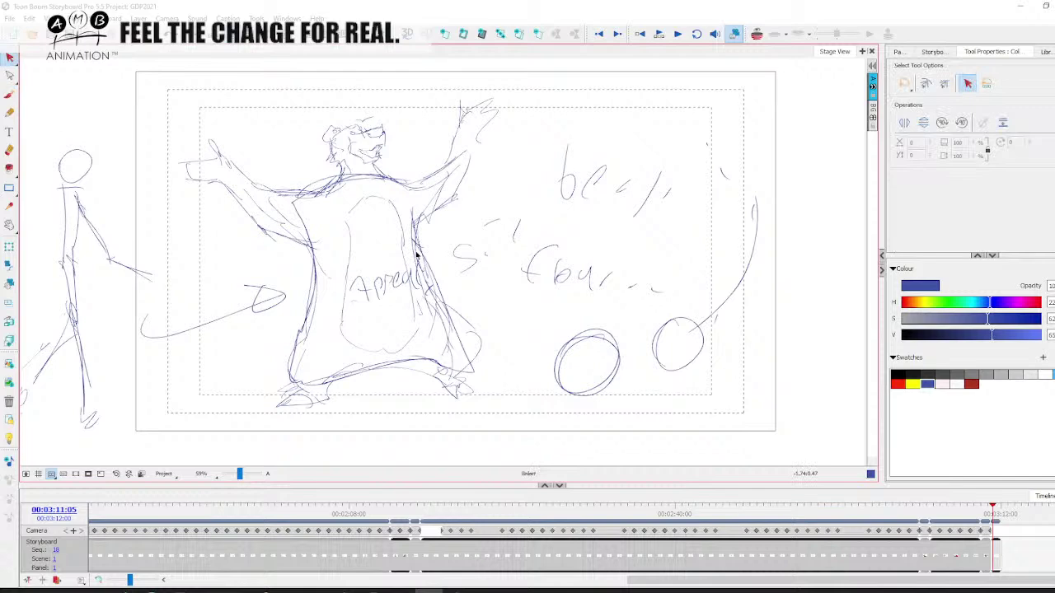
pyautogui.hotkey('ctrl', 'a')
pyautogui.press('Delete')
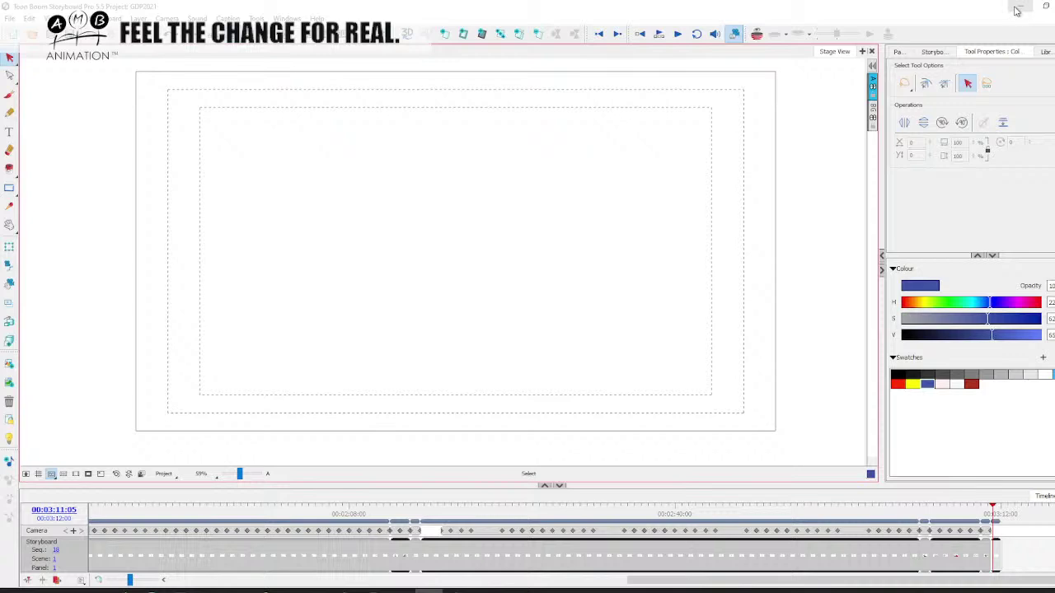
# - Switch to the browser and read the "Jumping flour sack" post in the AMB Animation Facebook group
pyautogui.click(1017, 10)
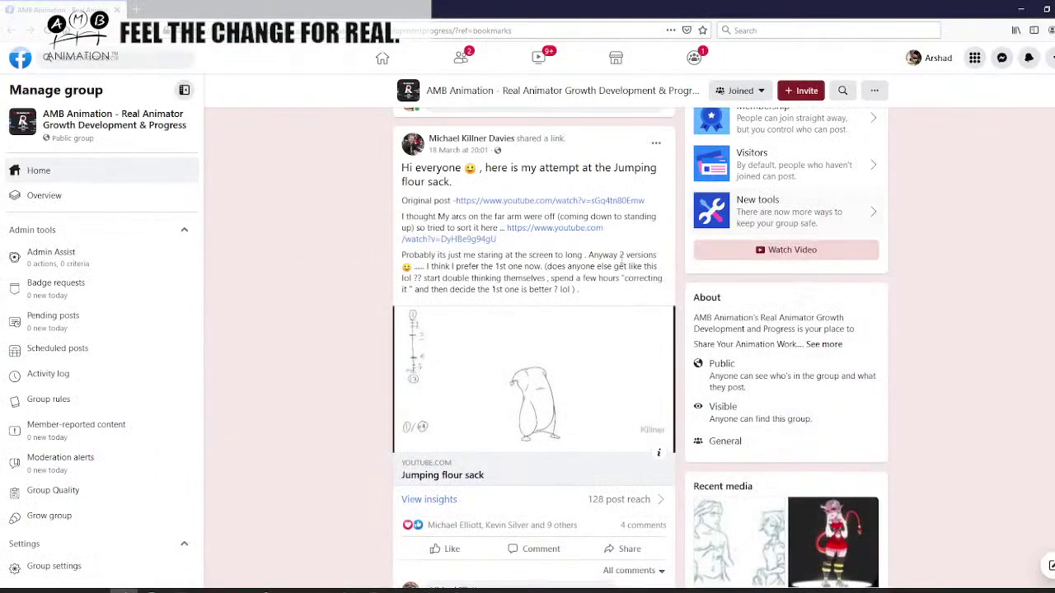
pyautogui.scroll(-2, 523, 248)
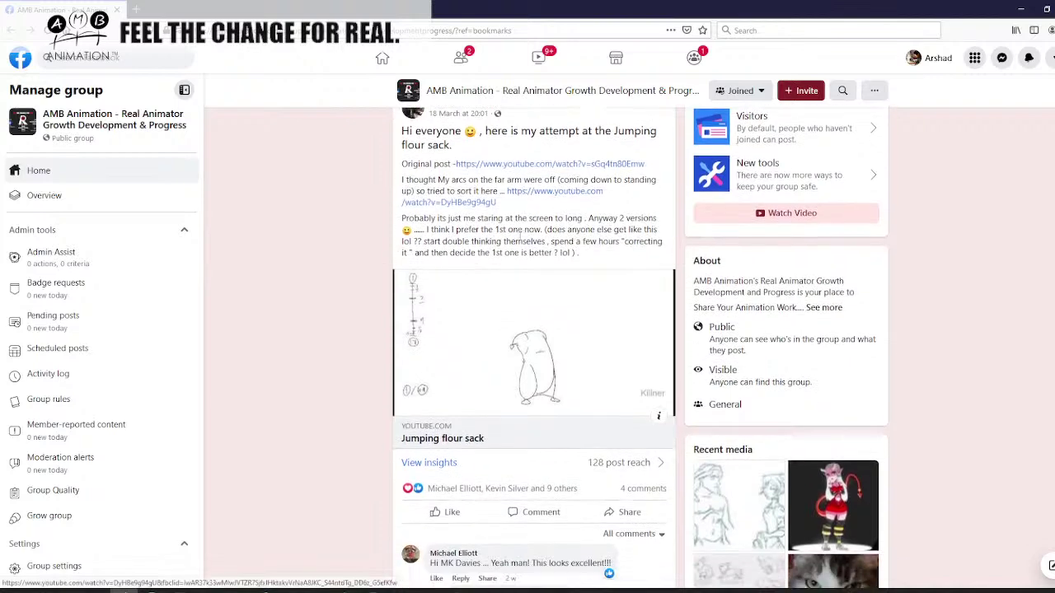
pyautogui.scroll(-1, 528, 350)
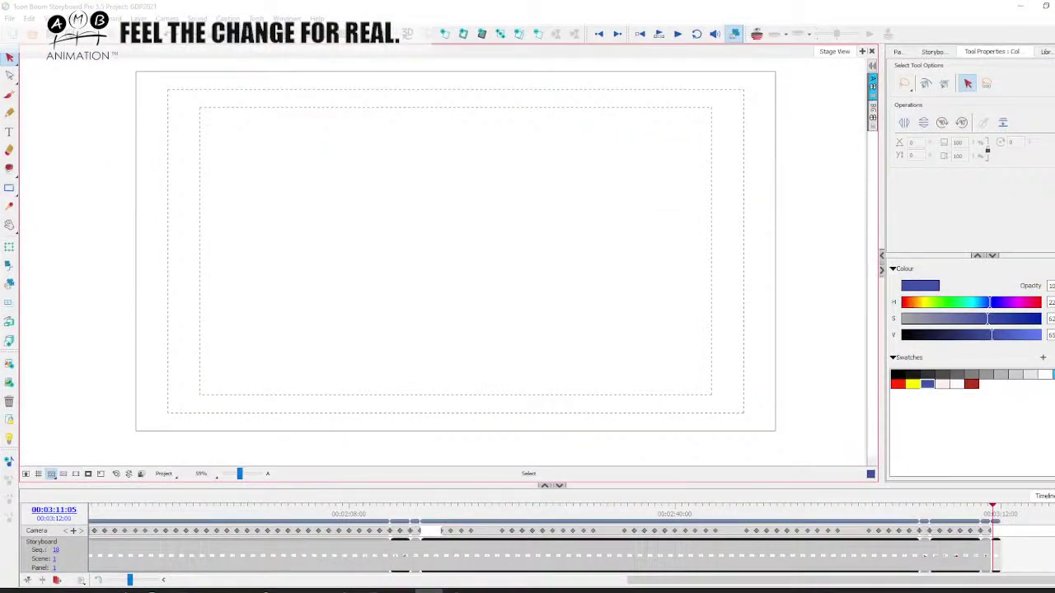
# - Back in Storyboard Pro, sketch a flour sack's lower side with a bulging curve and flat foot using Brush 2
pyautogui.click(9, 95)
pyautogui.moveTo(240, 474); pyautogui.dragTo(238, 474)
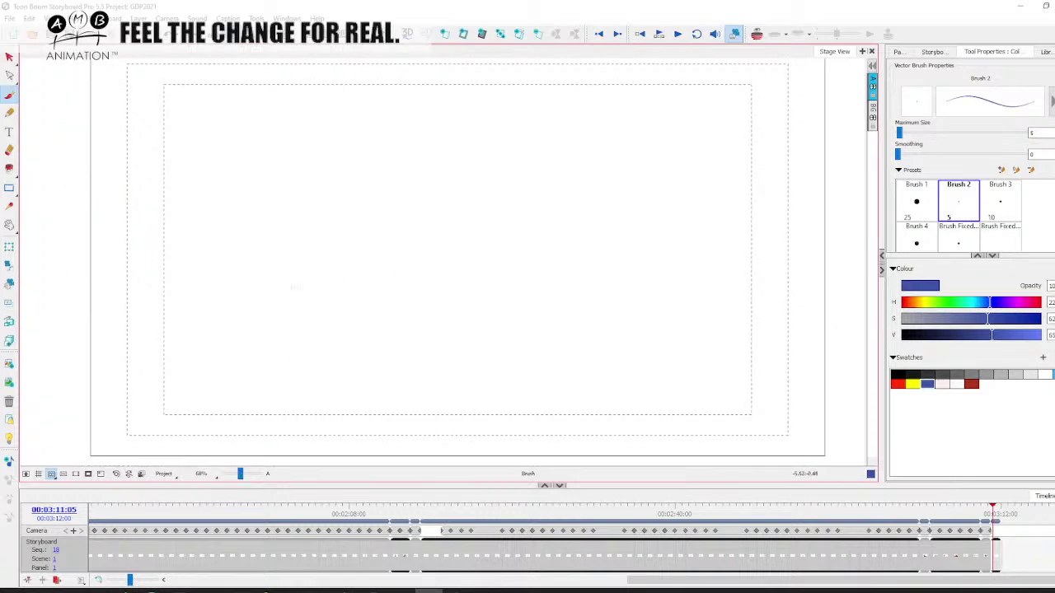
pyautogui.moveTo(355, 269); pyautogui.dragTo(324, 334)
pyautogui.moveTo(334, 288); pyautogui.dragTo(328, 347)
pyautogui.moveTo(354, 266)
pyautogui.mouseDown()
pyautogui.moveTo(336, 281)
pyautogui.moveTo(334, 355)
pyautogui.mouseUp()
pyautogui.moveTo(326, 284)
pyautogui.mouseDown()
pyautogui.moveTo(310, 374)
pyautogui.moveTo(375, 370)
pyautogui.moveTo(379, 344)
pyautogui.mouseUp()
pyautogui.moveTo(355, 267)
pyautogui.mouseDown()
pyautogui.moveTo(308, 317)
pyautogui.moveTo(333, 359)
pyautogui.moveTo(372, 371)
pyautogui.mouseUp()
pyautogui.moveTo(380, 325); pyautogui.dragTo(375, 366)
# - Sketch a bent leg with a planted foot beside the first sketch, and a second leg raised behind it
pyautogui.moveTo(514, 262); pyautogui.dragTo(549, 294)
pyautogui.moveTo(558, 317); pyautogui.dragTo(509, 362)
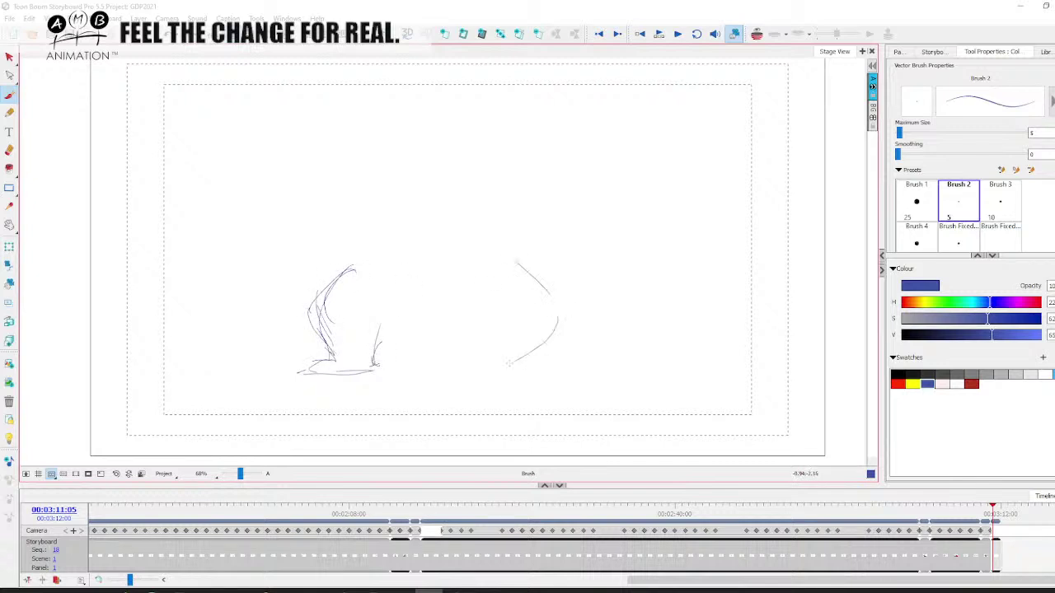
pyautogui.moveTo(463, 296)
pyautogui.mouseDown()
pyautogui.moveTo(490, 335)
pyautogui.moveTo(493, 372)
pyautogui.moveTo(529, 376)
pyautogui.moveTo(594, 311)
pyautogui.mouseUp()
pyautogui.moveTo(601, 222)
pyautogui.mouseDown()
pyautogui.moveTo(650, 239)
pyautogui.moveTo(633, 292)
pyautogui.moveTo(665, 309)
pyautogui.mouseUp()
pyautogui.moveTo(665, 308); pyautogui.dragTo(582, 321)
pyautogui.moveTo(599, 247); pyautogui.dragTo(604, 268)
pyautogui.moveTo(565, 224); pyautogui.dragTo(603, 274)
pyautogui.moveTo(729, 276); pyautogui.dragTo(728, 288)
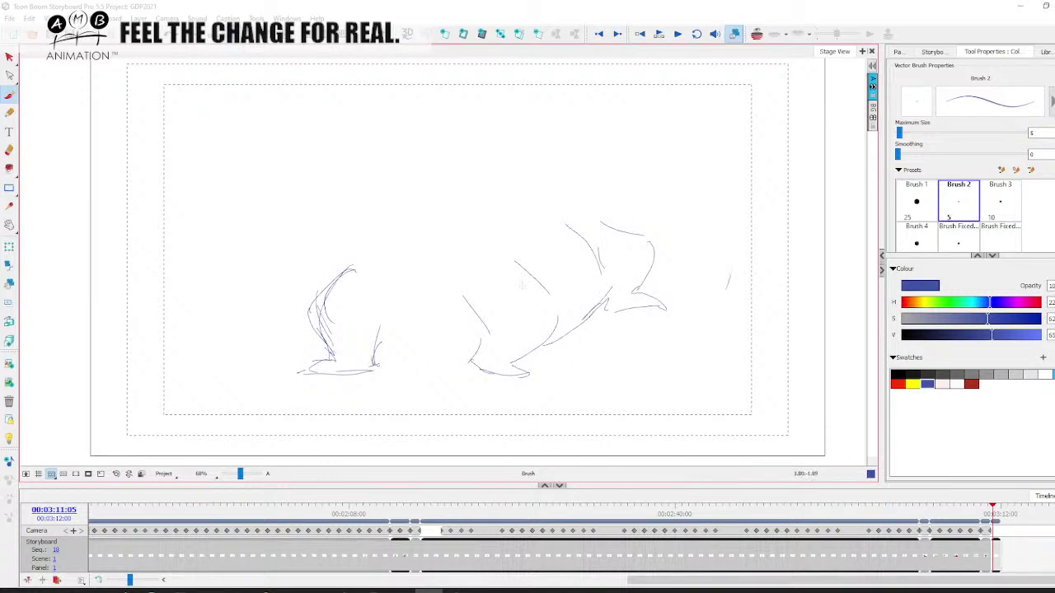
# - Reinforce the middle leg's contours and add another lower leg with a foot beyond the raised one
pyautogui.moveTo(520, 290); pyautogui.dragTo(507, 254)
pyautogui.moveTo(509, 255); pyautogui.dragTo(500, 368)
pyautogui.moveTo(453, 280)
pyautogui.mouseDown()
pyautogui.moveTo(481, 345)
pyautogui.moveTo(473, 331)
pyautogui.mouseUp()
pyautogui.moveTo(463, 327)
pyautogui.mouseDown()
pyautogui.moveTo(491, 341)
pyautogui.moveTo(470, 363)
pyautogui.moveTo(501, 373)
pyautogui.mouseUp()
pyautogui.moveTo(521, 366); pyautogui.dragTo(543, 357)
pyautogui.moveTo(580, 318); pyautogui.dragTo(618, 308)
pyautogui.moveTo(713, 278); pyautogui.dragTo(730, 305)
pyautogui.moveTo(738, 315)
pyautogui.mouseDown()
pyautogui.moveTo(761, 357)
pyautogui.moveTo(725, 371)
pyautogui.mouseUp()
pyautogui.moveTo(530, 261); pyautogui.dragTo(511, 359)
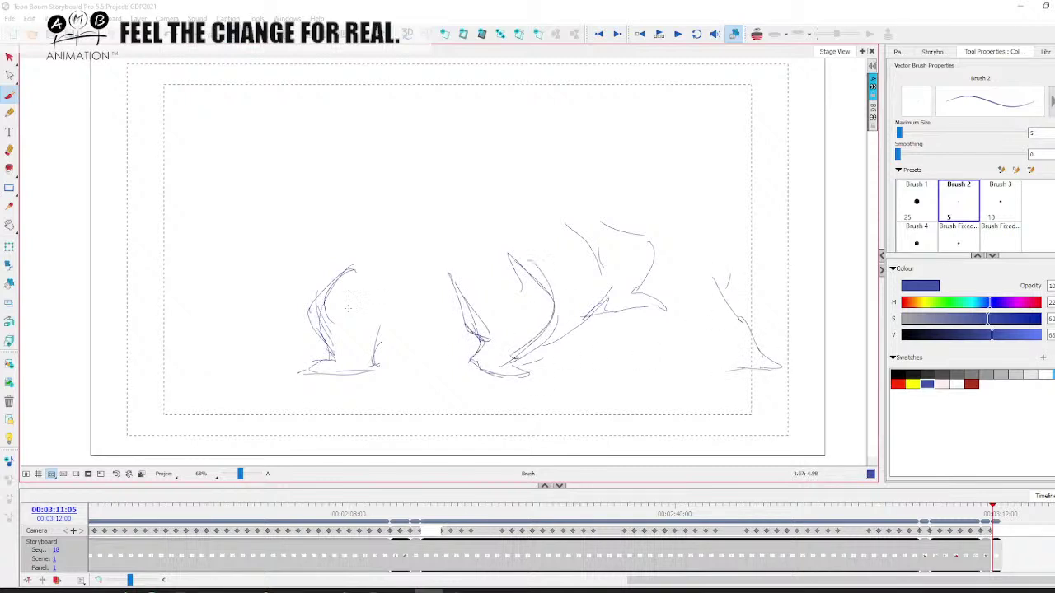
# - Select and delete all the leg sketches and save the project
pyautogui.click(10, 57)
pyautogui.hotkey('ctrl', 'a')
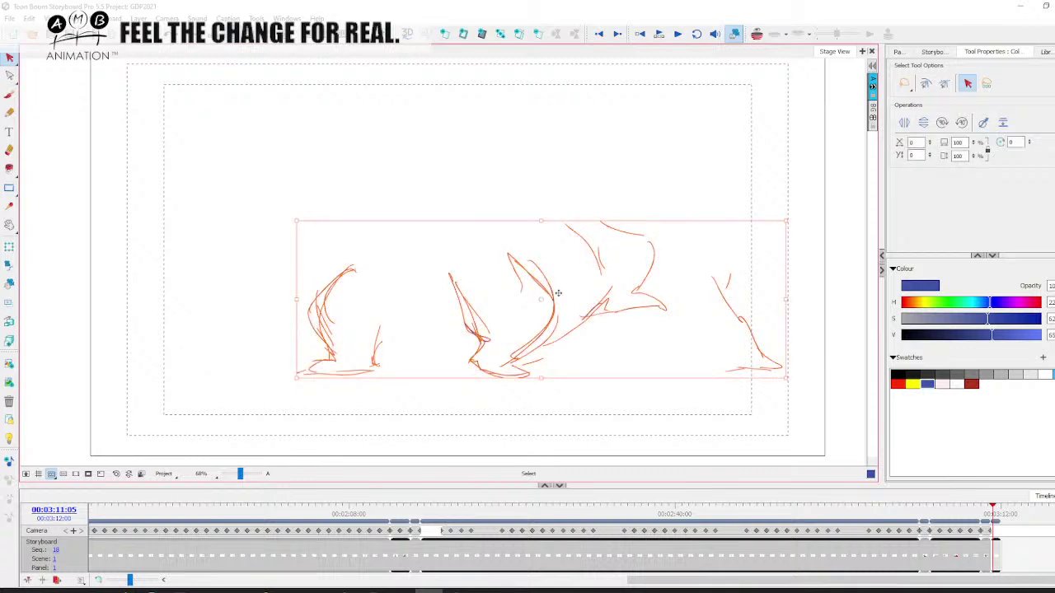
pyautogui.press('Delete')
pyautogui.hotkey('ctrl', 's')
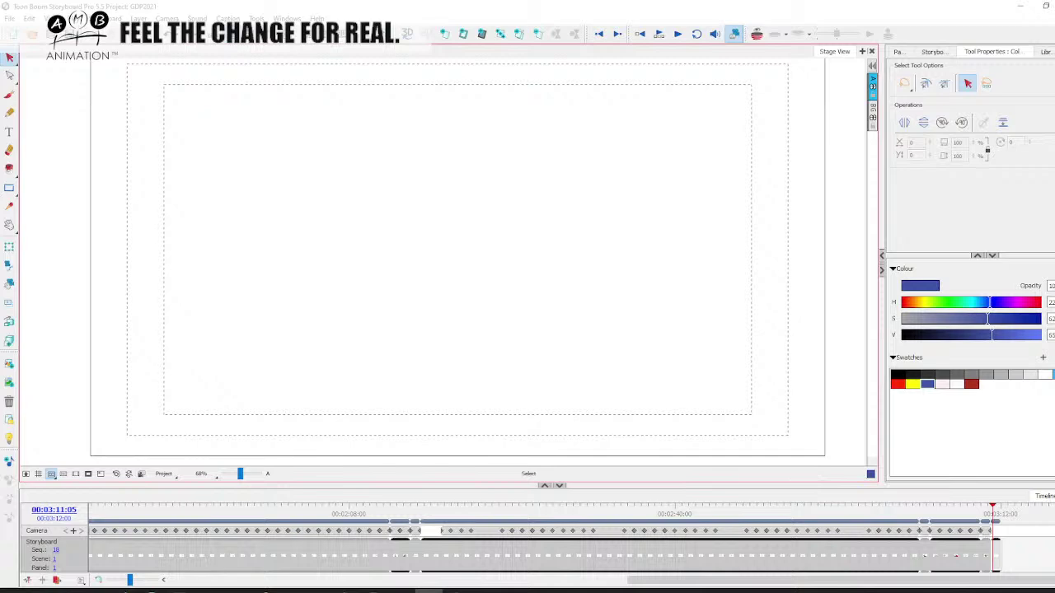
# - Switch to the browser and play the "Jumping flour sack" video linked in the group post
pyautogui.click(1020, 7)
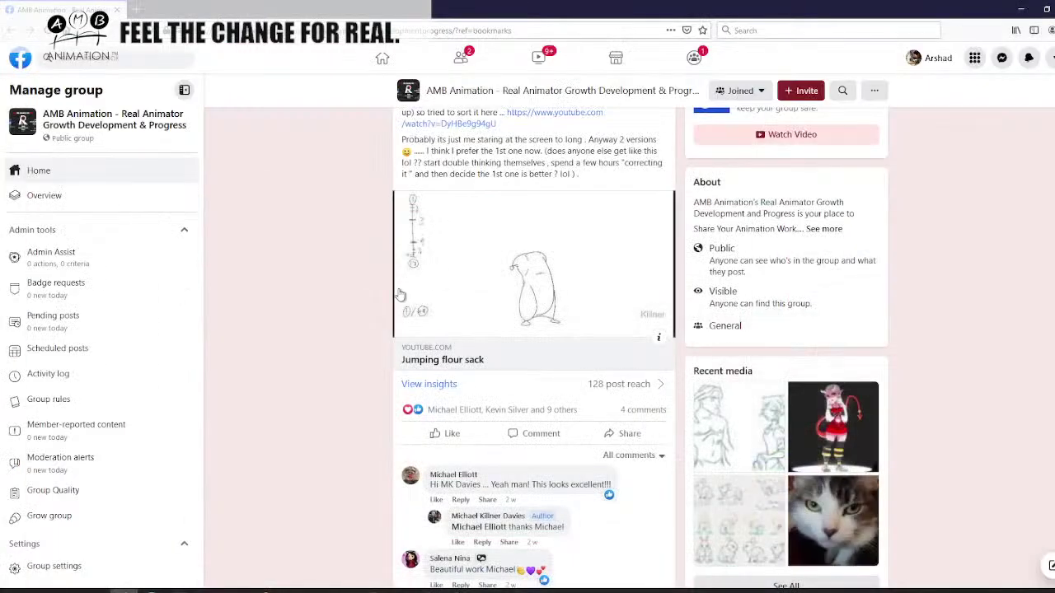
pyautogui.click(471, 317)
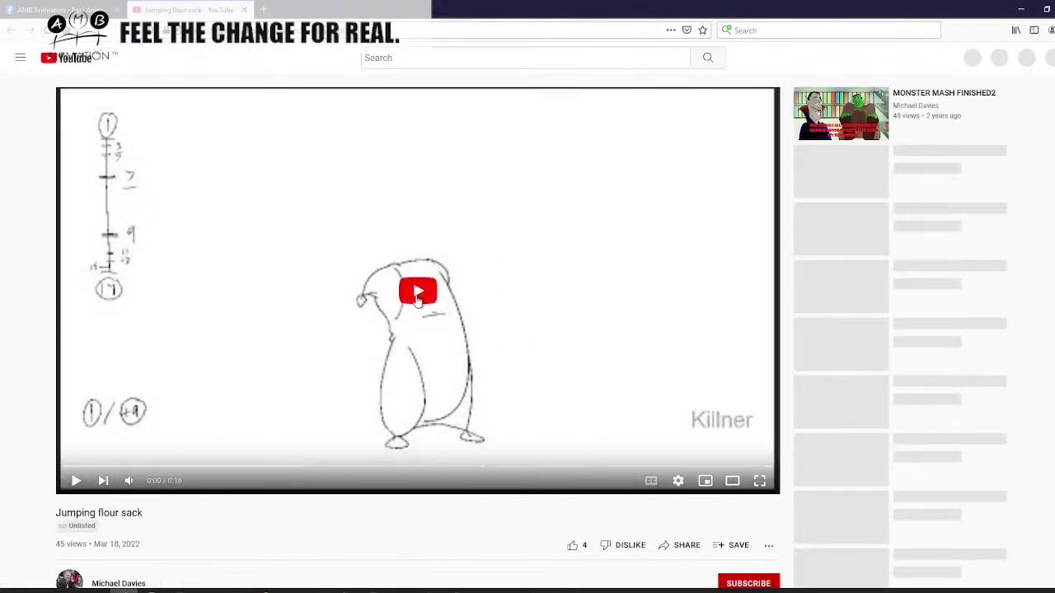
pyautogui.click(419, 297)
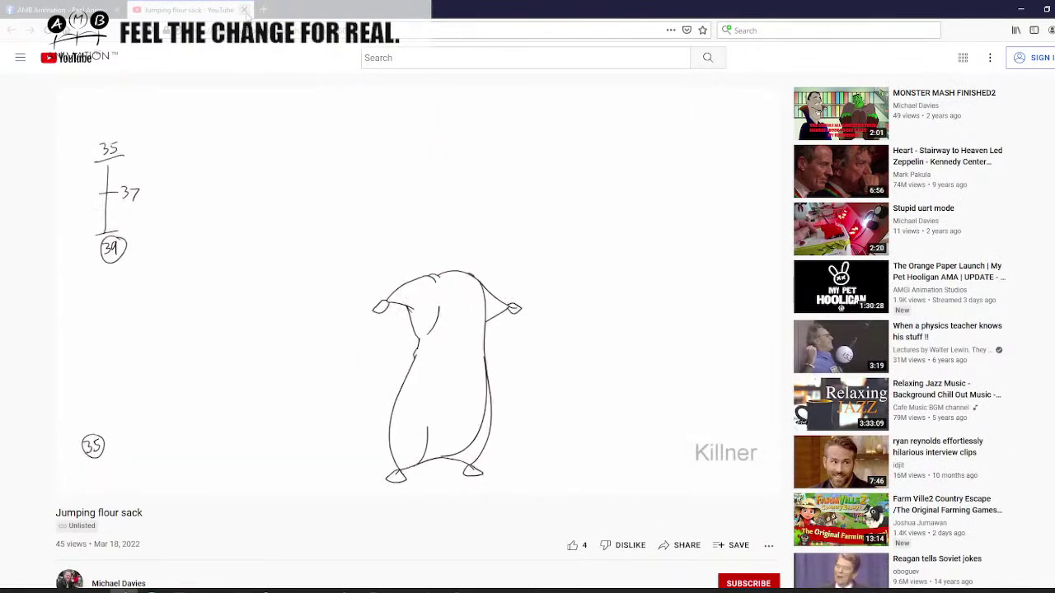
# - Close that video and play the "02 JUMPING ACTION" video from a post further down the group feed
pyautogui.hotkey('ctrl', 'w')
pyautogui.scroll(-8, 346, 342)
pyautogui.click(481, 228)
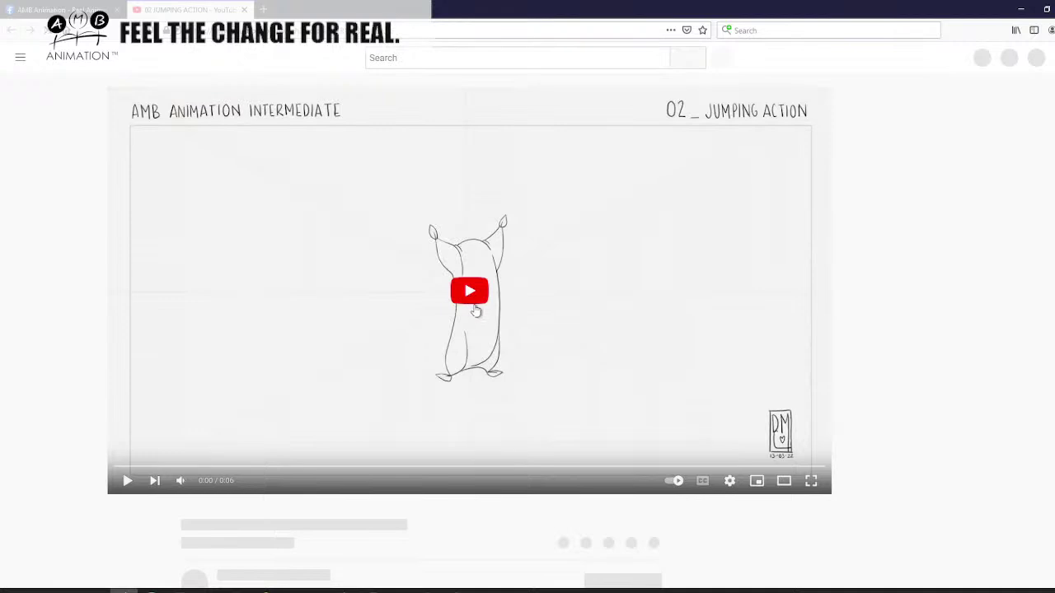
pyautogui.click(470, 291)
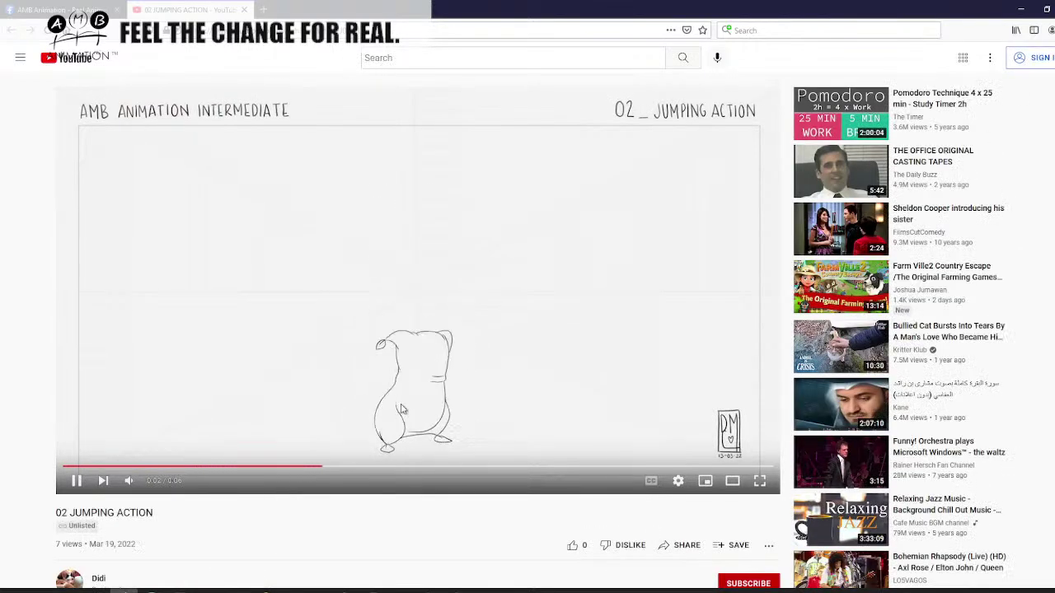
# - Pause the video, return to near its start and advance frame by frame through the sack's crouch and takeoff
pyautogui.click(76, 480)
pyautogui.click(108, 467)
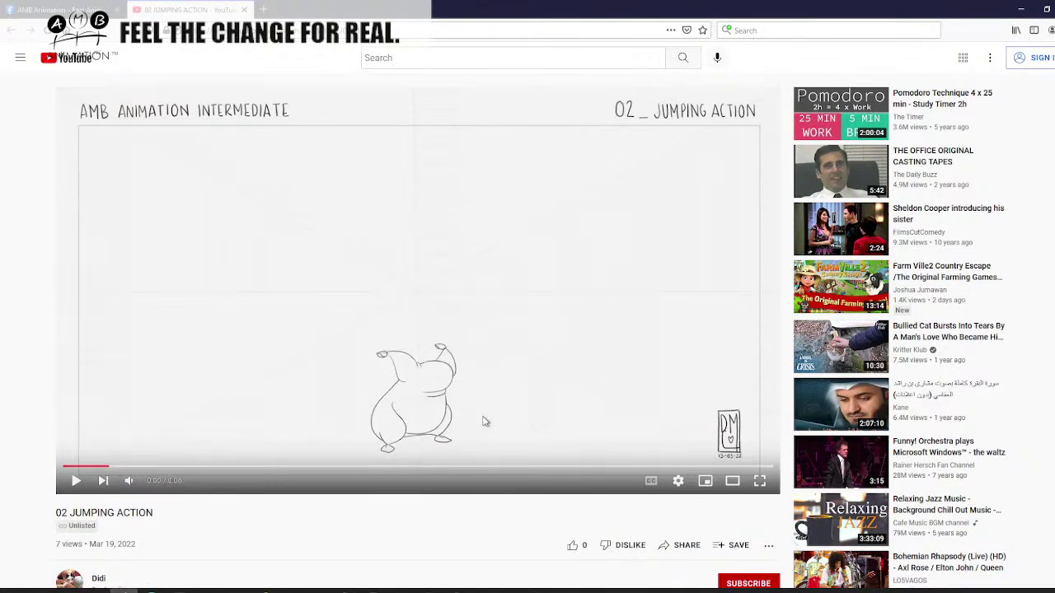
pyautogui.press('.')
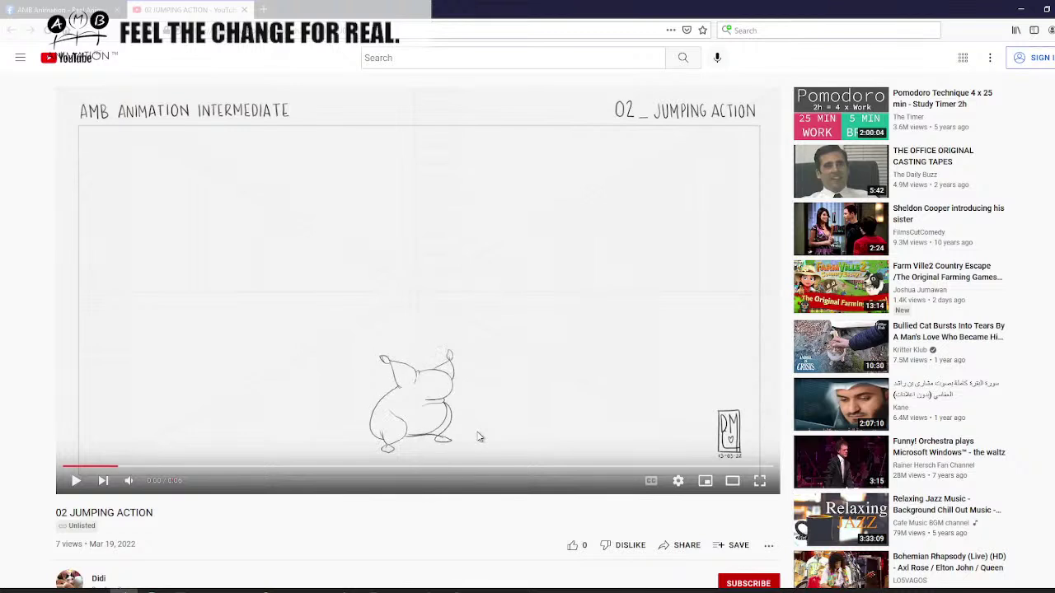
pyautogui.press('.')
pyautogui.press('.')
pyautogui.press('.')
pyautogui.press('.')
pyautogui.press('.')
pyautogui.press('.')
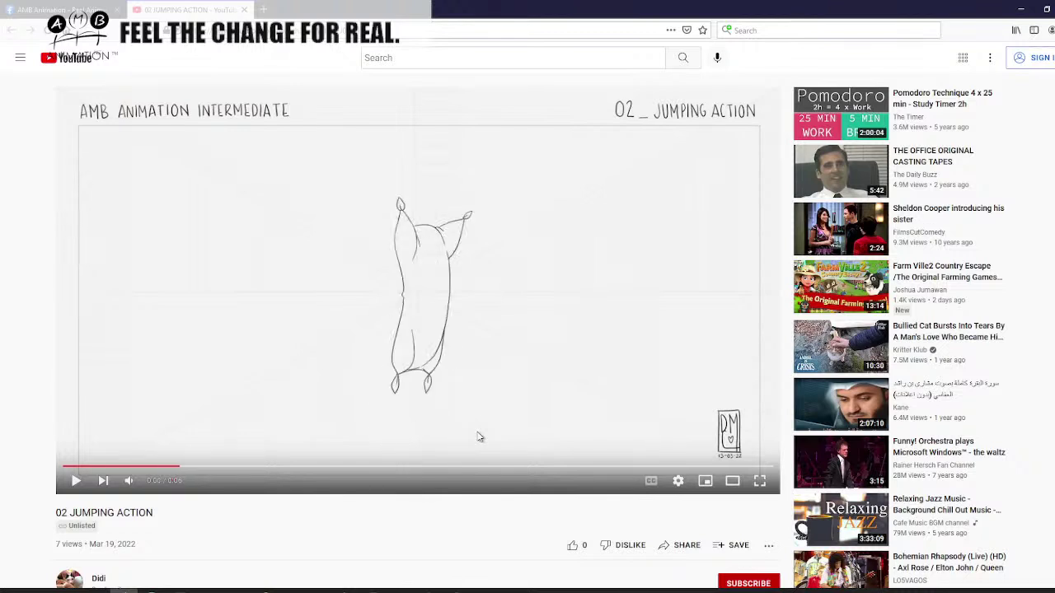
pyautogui.press('.')
pyautogui.press('.')
pyautogui.press('.')
pyautogui.press('.')
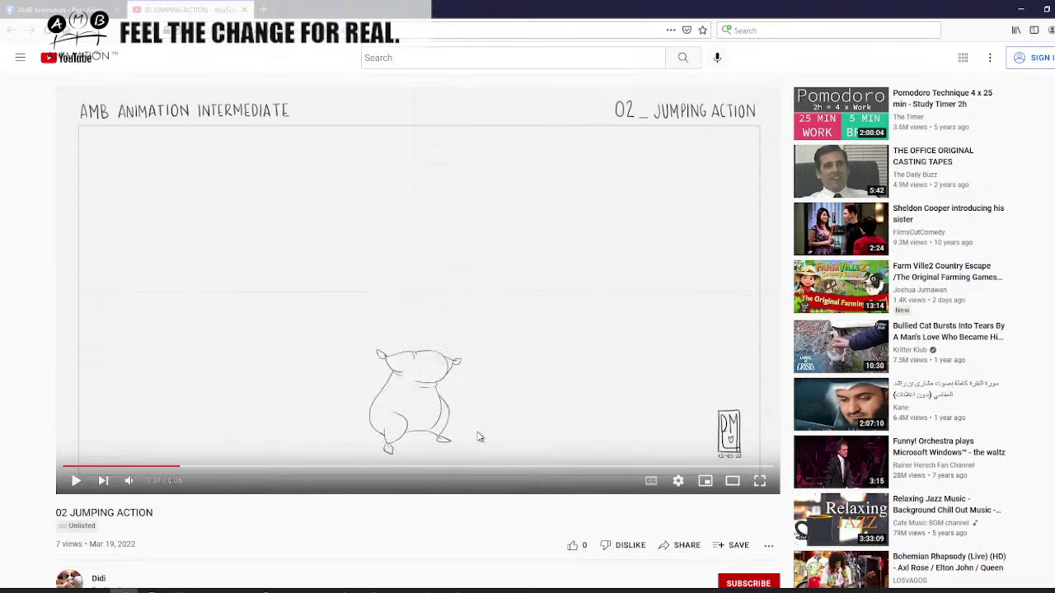
# - Step the video back frame by frame to the sack's pose before the crouch
pyautogui.press(',')
pyautogui.press(',')
pyautogui.press(',')
pyautogui.press(',')
pyautogui.press(',')
pyautogui.press(',')
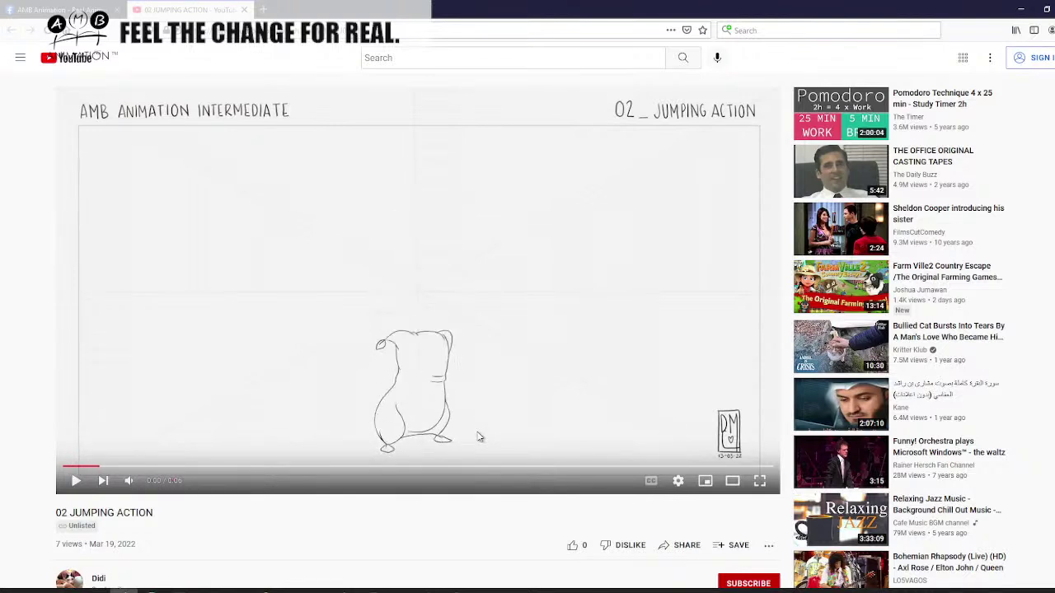
# - Advance frame by frame through the whole jump, examining the sack's crouch, stretch, landing and recovery
pyautogui.press('.')
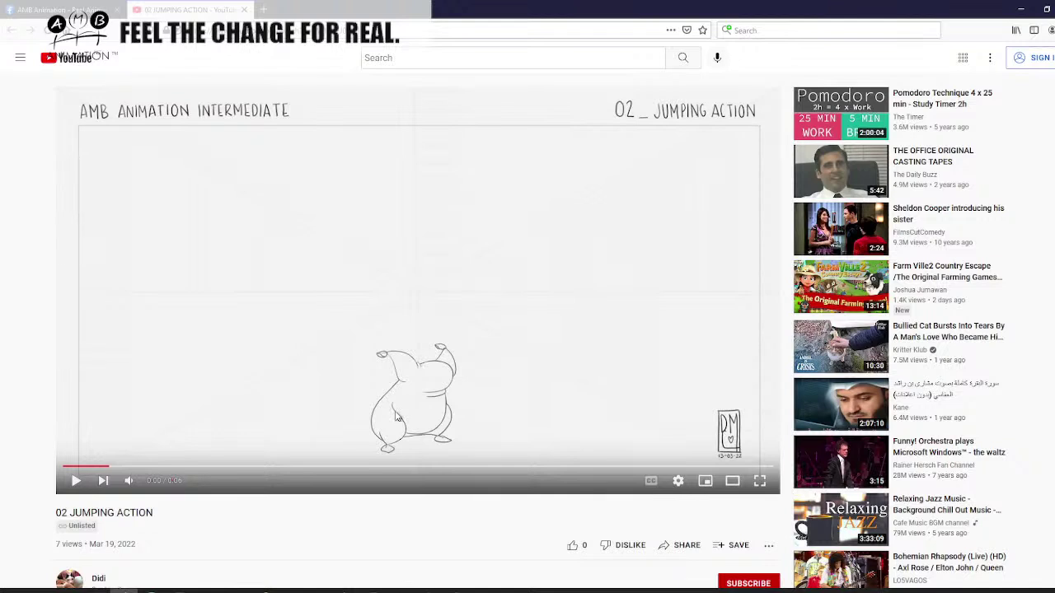
pyautogui.press('.')
pyautogui.press('.')
pyautogui.press('.')
pyautogui.press('.')
pyautogui.press('.')
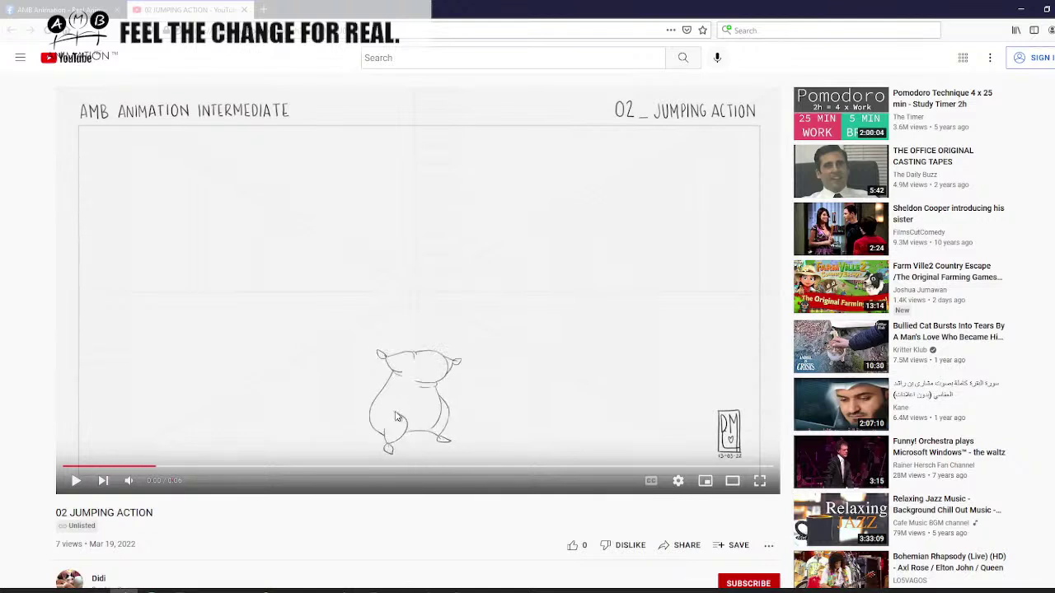
pyautogui.press('.')
pyautogui.press('.')
pyautogui.press('.')
pyautogui.press('.')
pyautogui.press('.')
pyautogui.press('.')
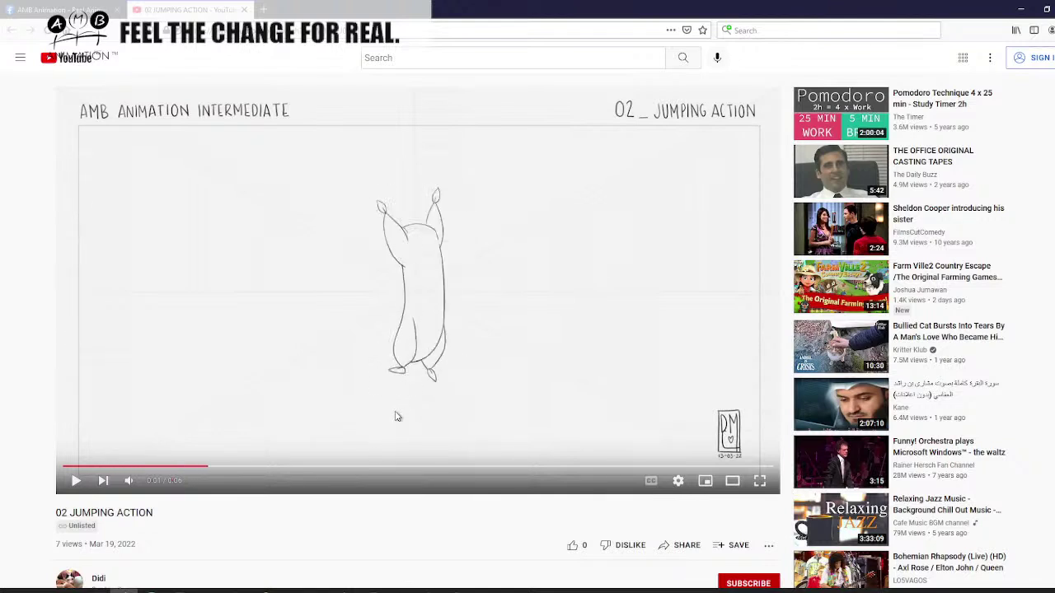
pyautogui.press('.')
pyautogui.press('.')
pyautogui.press('.')
pyautogui.press('.')
pyautogui.press('.')
pyautogui.press('.')
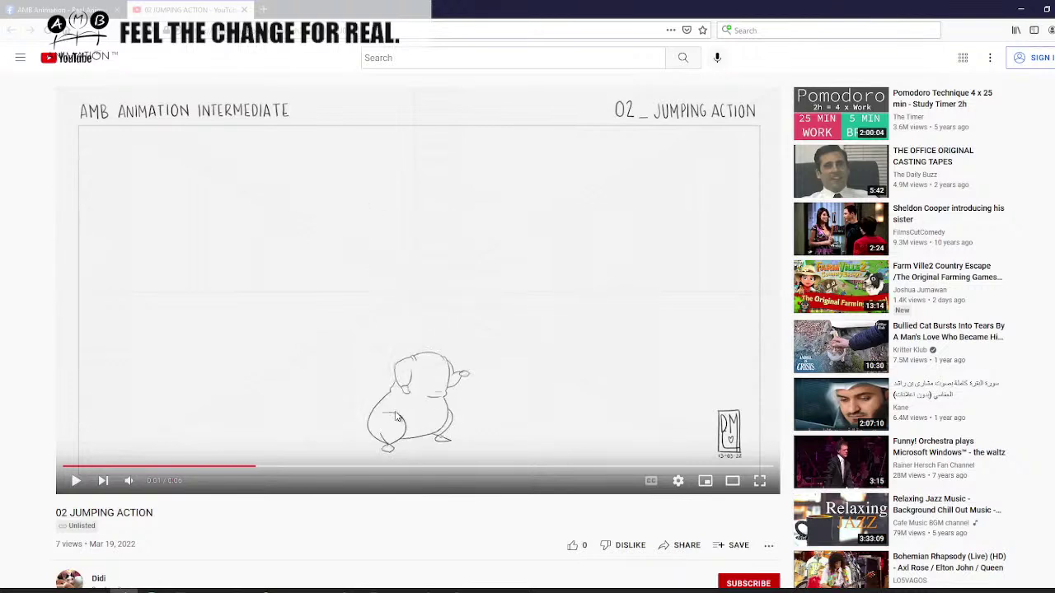
pyautogui.press('.')
pyautogui.press('.')
pyautogui.press('.')
pyautogui.press('.')
pyautogui.press('.')
pyautogui.press('.')
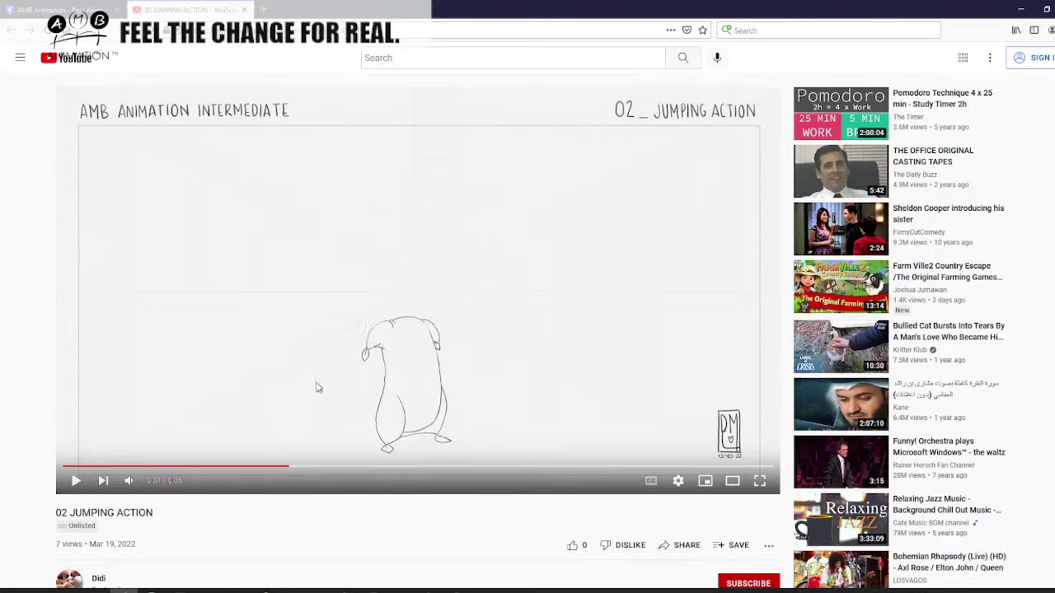
# - Return to the landing squash frame and play the video from there to the end
pyautogui.click(253, 467)
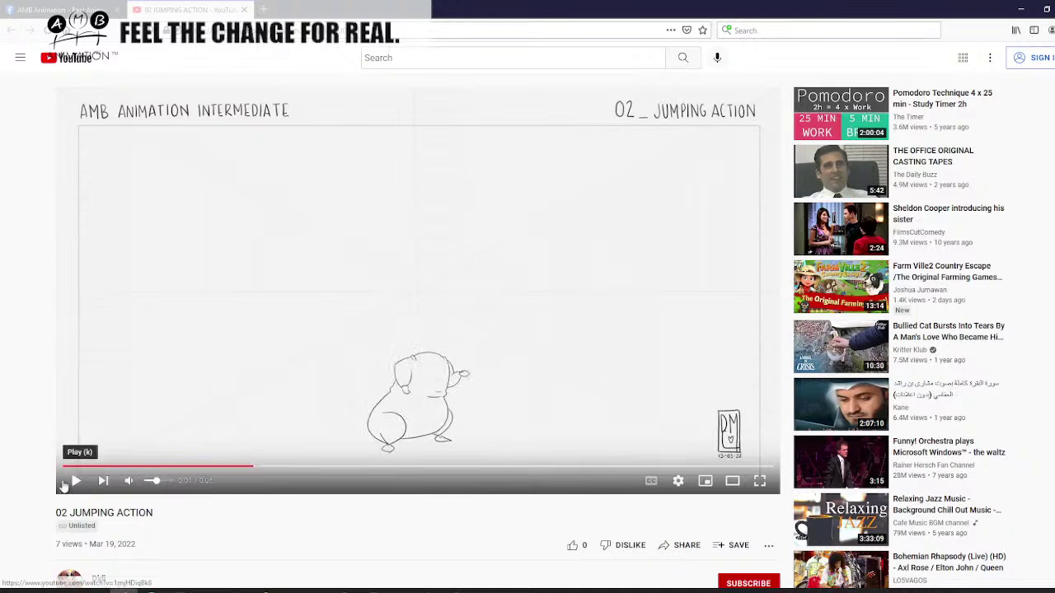
pyautogui.click(63, 485)
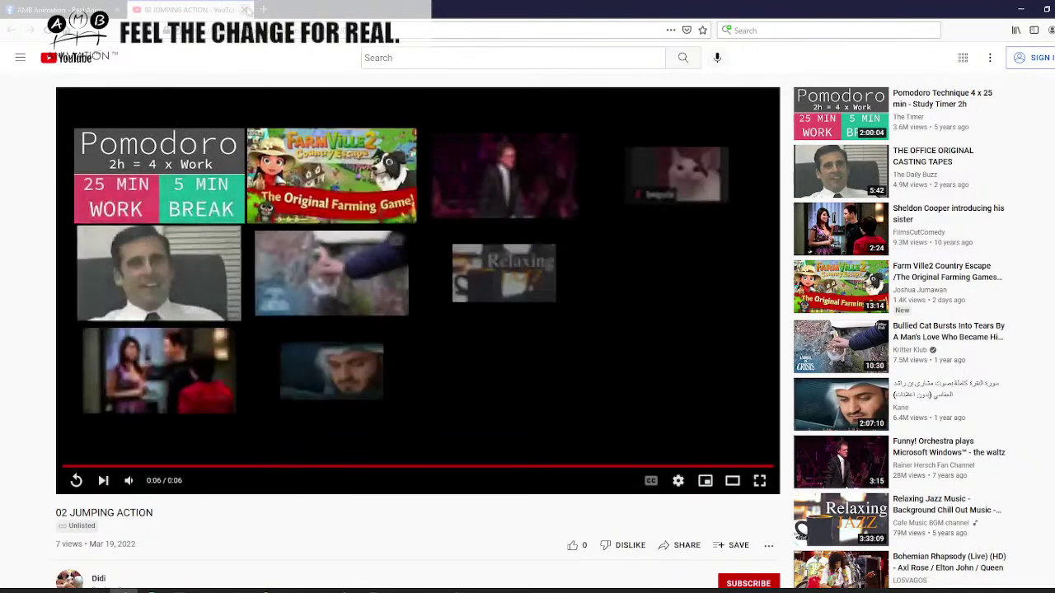
# - Close the jumping video, find the post with the Clara character redesign in the group feed and open its picture
pyautogui.click(245, 10)
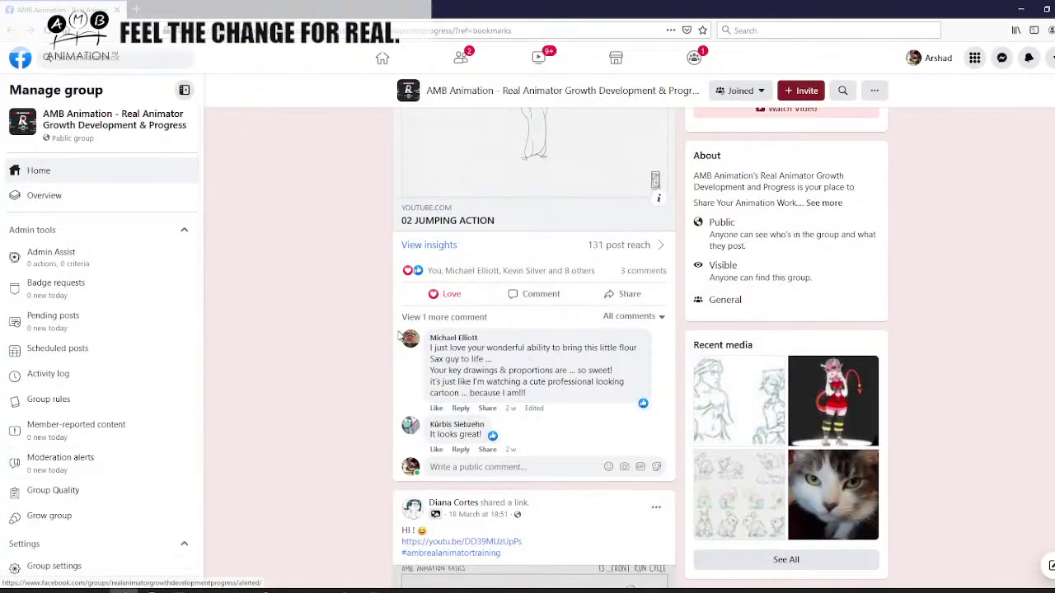
pyautogui.scroll(20, 401, 346)
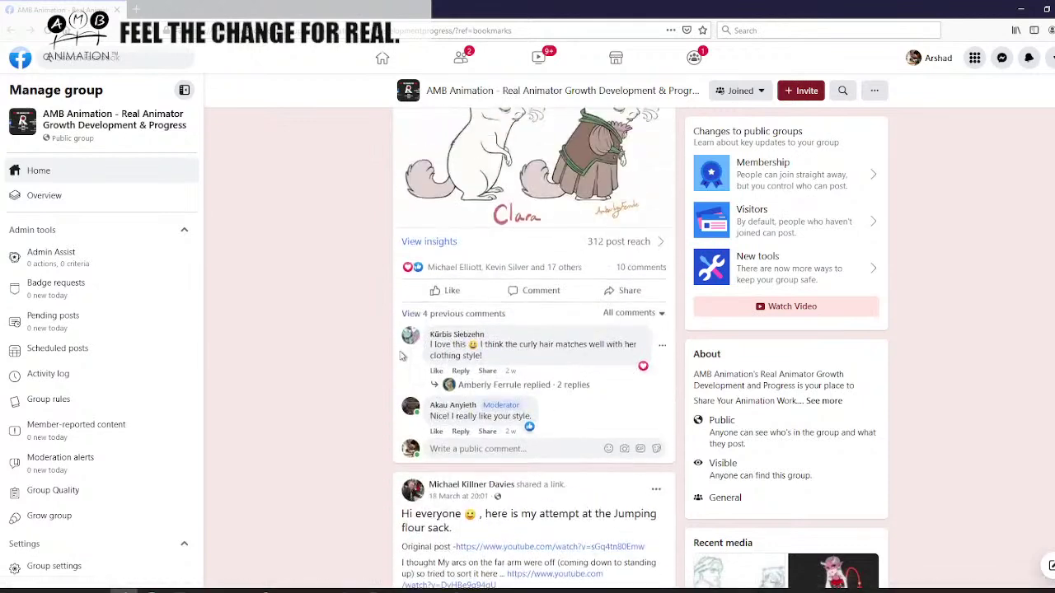
pyautogui.scroll(4, 401, 356)
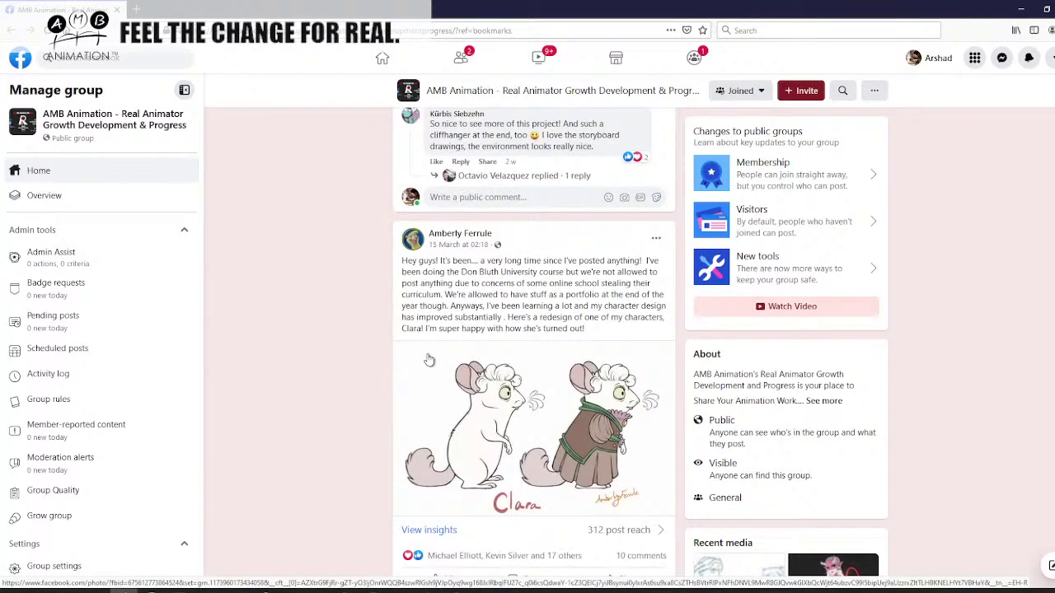
pyautogui.scroll(-1, 429, 361)
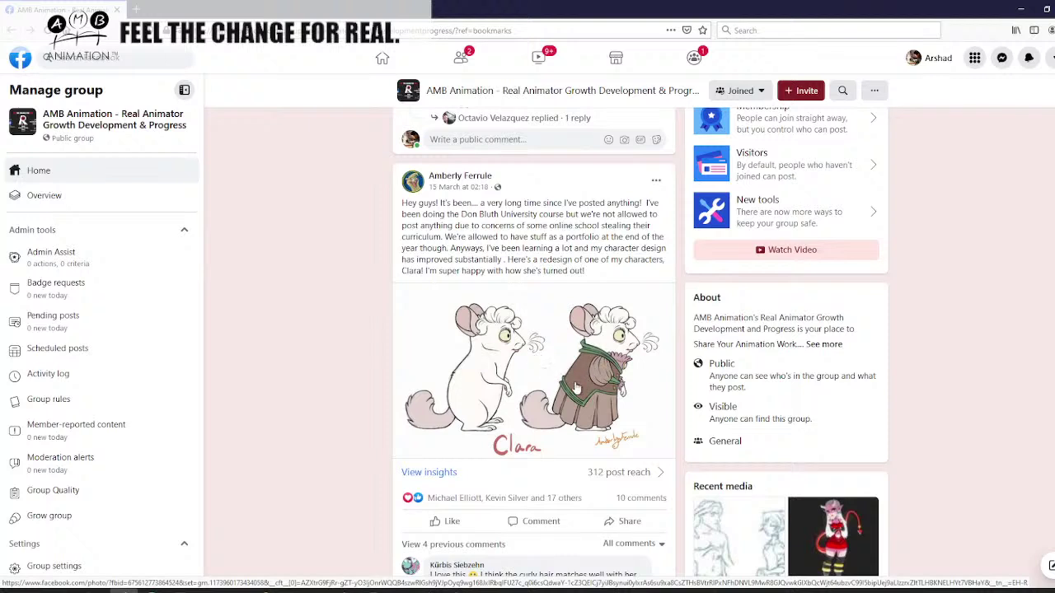
pyautogui.scroll(-1, 575, 386)
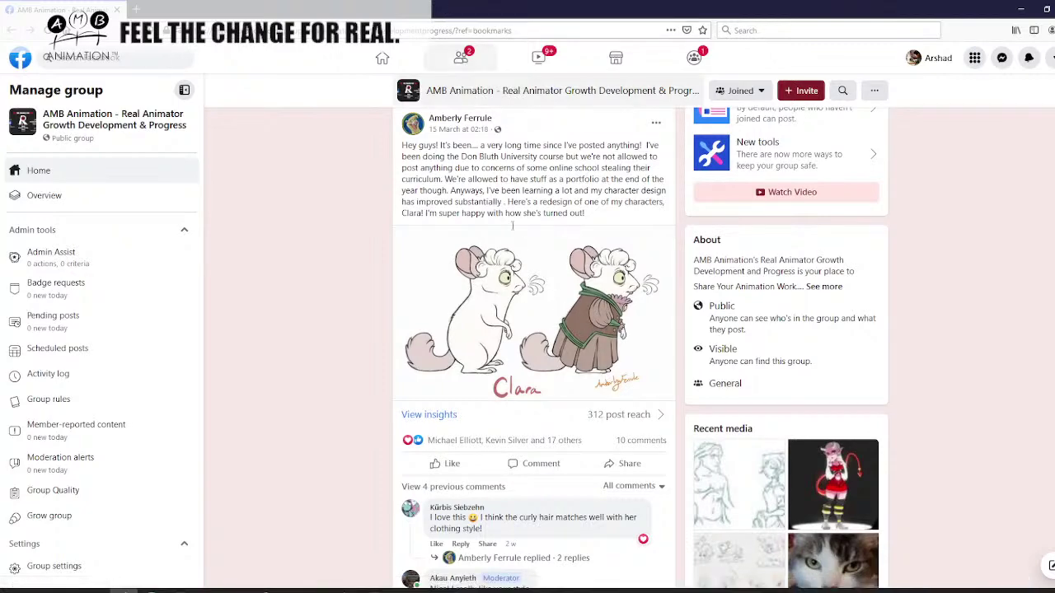
pyautogui.click(518, 253)
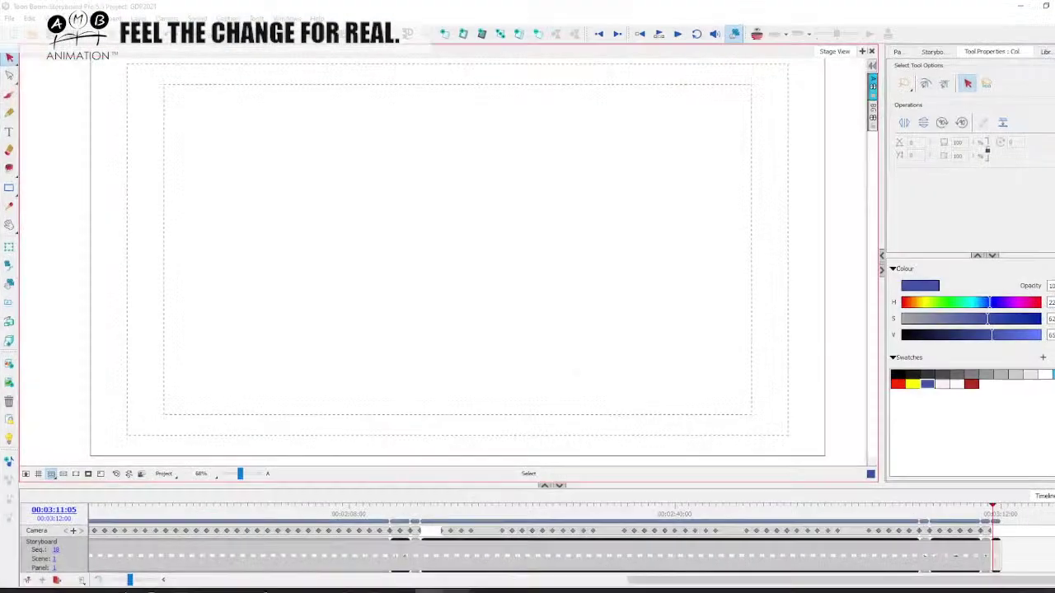
# - Switch to Storyboard Pro and sketch Clara's head, pointed snout, back and belly as one flour sack outline with the blue Brush 2
pyautogui.moveTo(457, 589)
pyautogui.hotkey('alt', 'b')
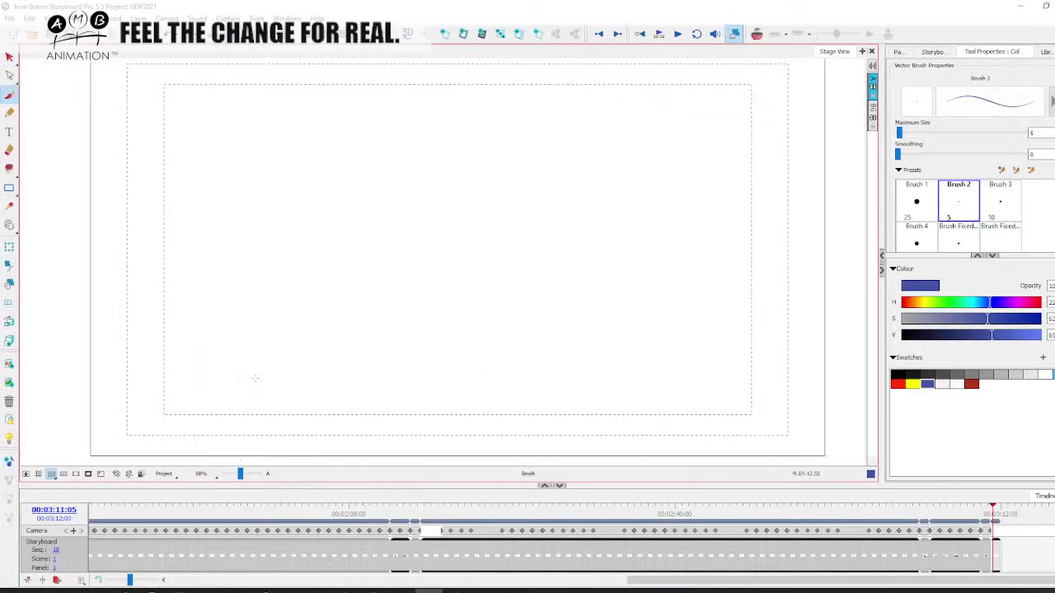
pyautogui.moveTo(372, 185)
pyautogui.mouseDown()
pyautogui.moveTo(364, 150)
pyautogui.moveTo(413, 127)
pyautogui.moveTo(450, 127)
pyautogui.moveTo(478, 146)
pyautogui.moveTo(497, 188)
pyautogui.moveTo(463, 229)
pyautogui.moveTo(335, 260)
pyautogui.moveTo(305, 314)
pyautogui.moveTo(307, 306)
pyautogui.moveTo(300, 355)
pyautogui.mouseUp()
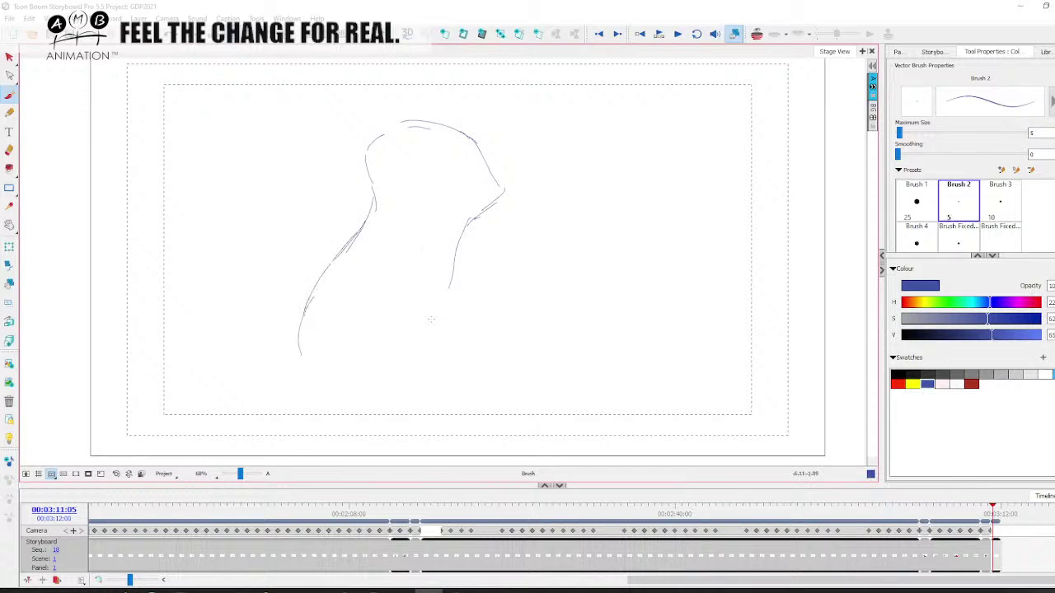
pyautogui.moveTo(454, 266)
pyautogui.mouseDown()
pyautogui.moveTo(445, 307)
pyautogui.moveTo(462, 278)
pyautogui.moveTo(455, 285)
pyautogui.moveTo(463, 235)
pyautogui.moveTo(453, 309)
pyautogui.moveTo(417, 378)
pyautogui.moveTo(431, 375)
pyautogui.moveTo(396, 383)
pyautogui.mouseUp()
# - Sketch the haunch curve, the lower back and both feet under the body
pyautogui.press('space')
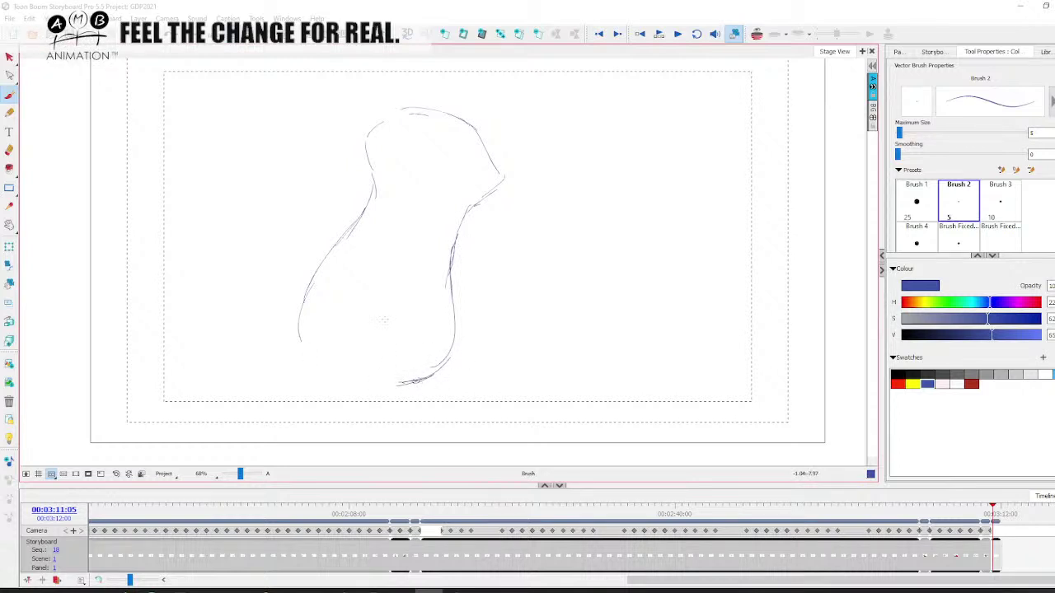
pyautogui.moveTo(384, 313)
pyautogui.mouseDown()
pyautogui.moveTo(402, 365)
pyautogui.moveTo(411, 359)
pyautogui.moveTo(379, 392)
pyautogui.mouseUp()
pyautogui.moveTo(299, 329)
pyautogui.mouseDown()
pyautogui.moveTo(305, 363)
pyautogui.moveTo(355, 397)
pyautogui.moveTo(341, 401)
pyautogui.moveTo(407, 399)
pyautogui.mouseUp()
pyautogui.moveTo(378, 391)
pyautogui.mouseDown()
pyautogui.moveTo(433, 404)
pyautogui.moveTo(452, 383)
pyautogui.moveTo(427, 380)
pyautogui.mouseUp()
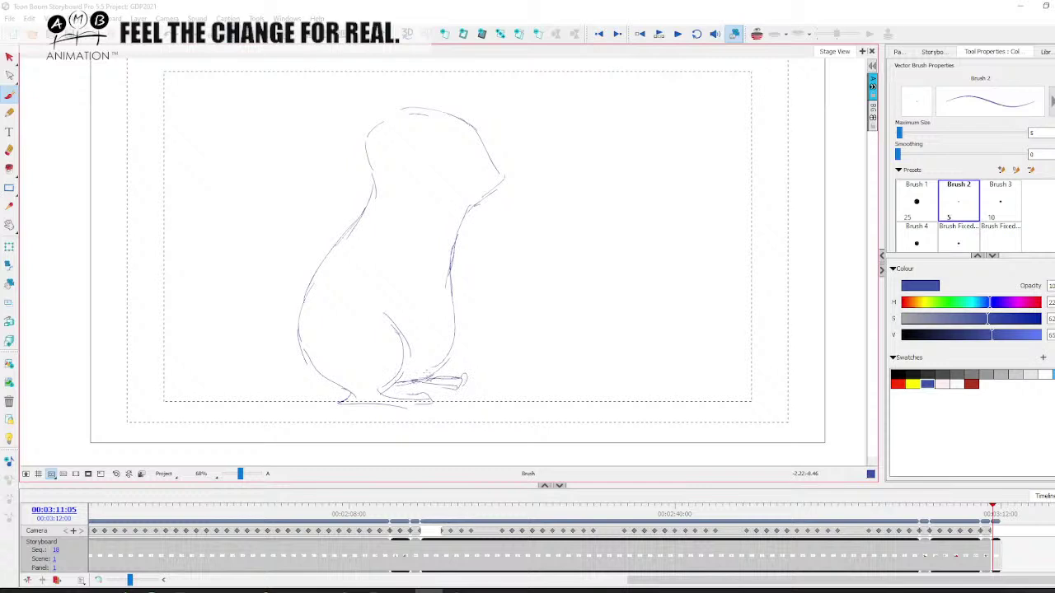
# - Sketch a large bushy tail curling up behind the body
pyautogui.press('space')
pyautogui.moveTo(300, 356)
pyautogui.mouseDown()
pyautogui.moveTo(345, 348)
pyautogui.moveTo(263, 345)
pyautogui.moveTo(254, 303)
pyautogui.mouseUp()
pyautogui.moveTo(308, 350); pyautogui.dragTo(280, 322)
pyautogui.moveTo(275, 333)
pyautogui.mouseDown()
pyautogui.moveTo(289, 306)
pyautogui.moveTo(271, 281)
pyautogui.mouseUp()
pyautogui.moveTo(218, 314)
pyautogui.mouseDown()
pyautogui.moveTo(250, 277)
pyautogui.moveTo(213, 288)
pyautogui.moveTo(194, 362)
pyautogui.moveTo(262, 392)
pyautogui.moveTo(334, 376)
pyautogui.moveTo(348, 344)
pyautogui.moveTo(333, 318)
pyautogui.mouseUp()
pyautogui.moveTo(390, 283); pyautogui.dragTo(360, 341)
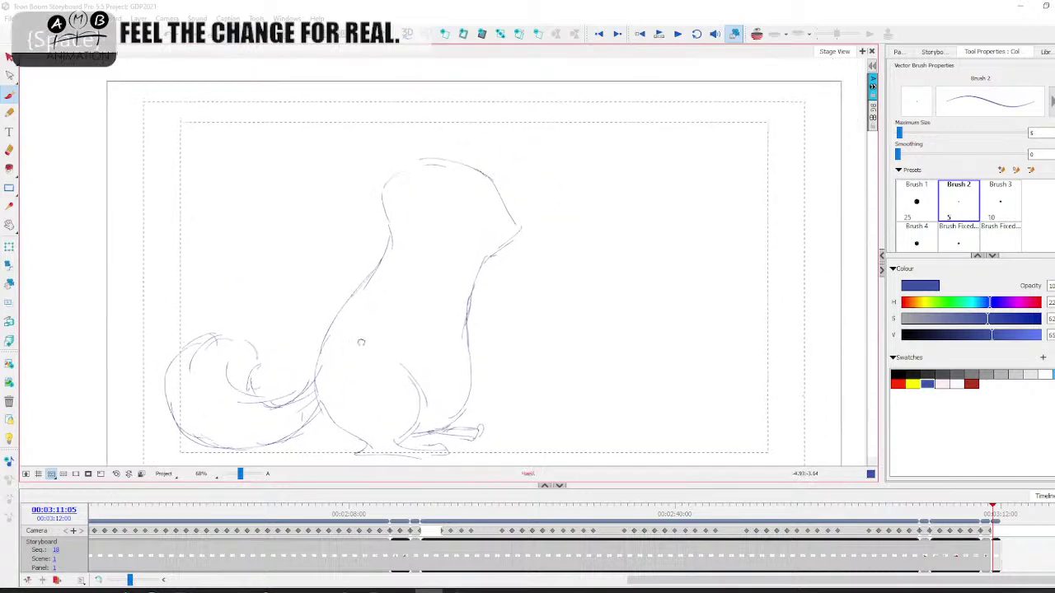
# - Sketch the two round ears and the curly hair on top of the head
pyautogui.moveTo(386, 198)
pyautogui.mouseDown()
pyautogui.moveTo(348, 191)
pyautogui.moveTo(334, 154)
pyautogui.moveTo(340, 130)
pyautogui.moveTo(388, 125)
pyautogui.moveTo(417, 162)
pyautogui.mouseUp()
pyautogui.moveTo(381, 124)
pyautogui.mouseDown()
pyautogui.moveTo(417, 181)
pyautogui.moveTo(359, 192)
pyautogui.moveTo(411, 128)
pyautogui.moveTo(424, 172)
pyautogui.moveTo(347, 142)
pyautogui.mouseUp()
pyautogui.moveTo(348, 138); pyautogui.dragTo(384, 204)
pyautogui.moveTo(443, 162)
pyautogui.mouseDown()
pyautogui.moveTo(474, 136)
pyautogui.moveTo(509, 156)
pyautogui.moveTo(501, 171)
pyautogui.moveTo(513, 192)
pyautogui.moveTo(431, 190)
pyautogui.moveTo(417, 212)
pyautogui.mouseUp()
pyautogui.moveTo(412, 186)
pyautogui.mouseDown()
pyautogui.moveTo(425, 207)
pyautogui.moveTo(395, 206)
pyautogui.mouseUp()
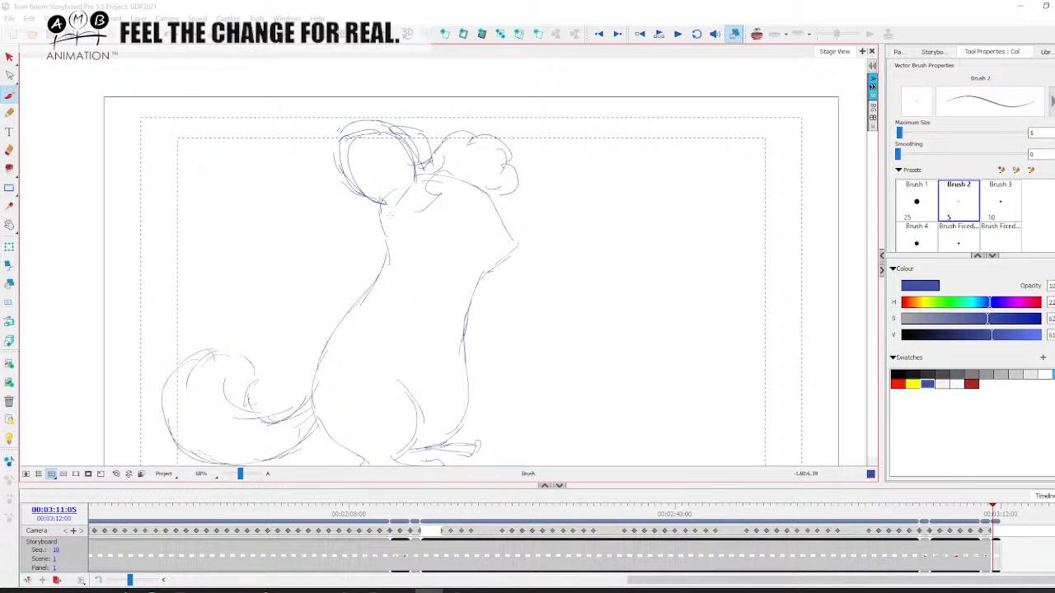
# - Draw the eye and nostril on the face, and add the bent arm and hand in front of the chest
pyautogui.press('space')
pyautogui.moveTo(547, 204); pyautogui.dragTo(549, 172)
pyautogui.moveTo(450, 179)
pyautogui.mouseDown()
pyautogui.moveTo(483, 179)
pyautogui.moveTo(474, 206)
pyautogui.mouseUp()
pyautogui.moveTo(456, 183)
pyautogui.mouseDown()
pyautogui.moveTo(485, 197)
pyautogui.moveTo(478, 192)
pyautogui.mouseUp()
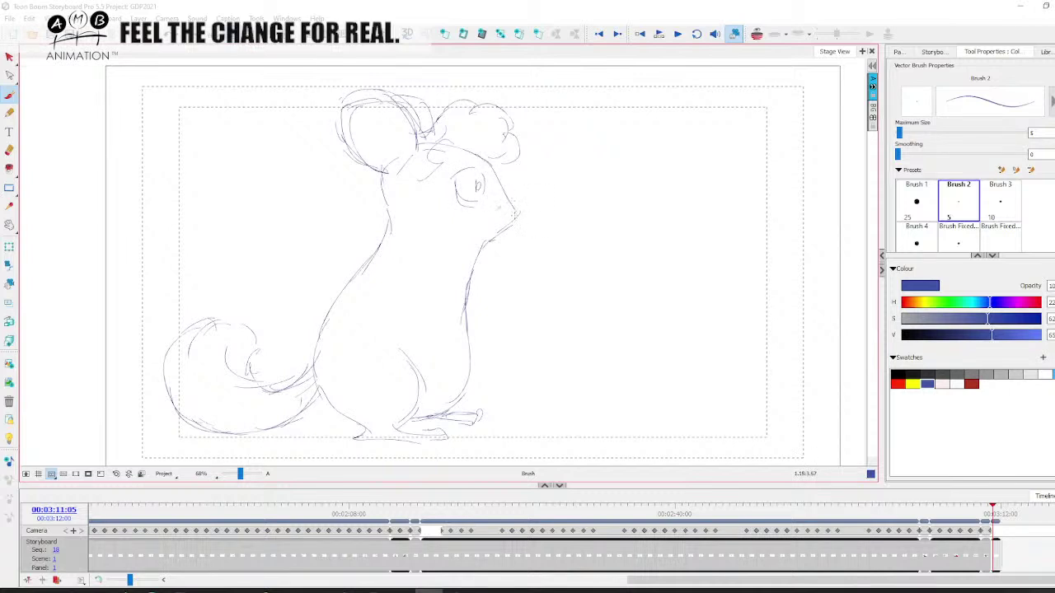
pyautogui.moveTo(445, 240); pyautogui.dragTo(452, 302)
pyautogui.moveTo(414, 258)
pyautogui.mouseDown()
pyautogui.moveTo(418, 300)
pyautogui.moveTo(456, 299)
pyautogui.moveTo(486, 319)
pyautogui.moveTo(477, 305)
pyautogui.moveTo(491, 342)
pyautogui.mouseUp()
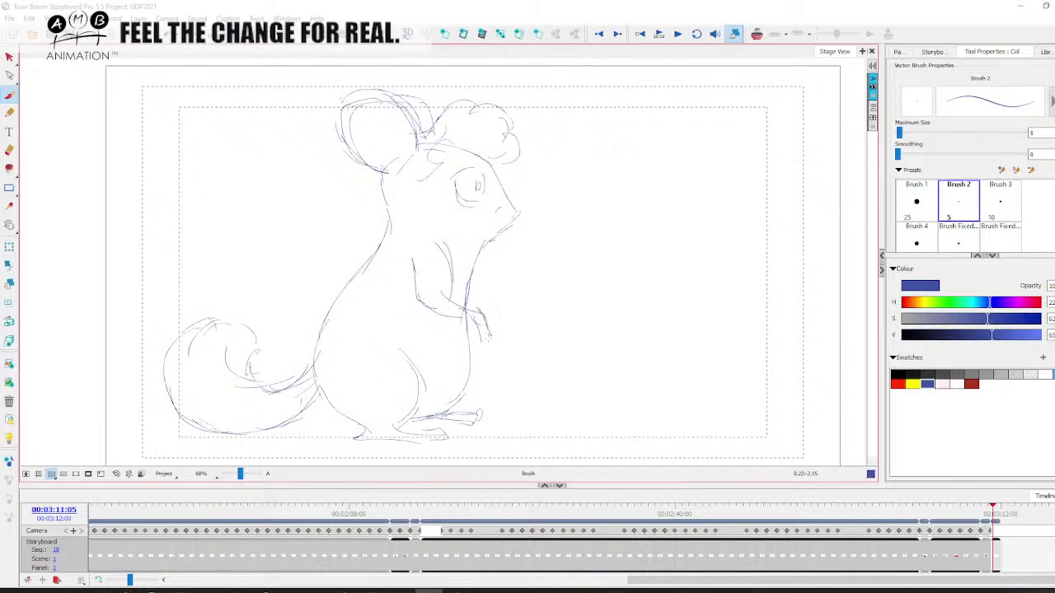
pyautogui.moveTo(458, 291); pyautogui.dragTo(467, 297)
# - Draw curved whiskers fanning out in front of the snout
pyautogui.press('space')
pyautogui.moveTo(501, 282); pyautogui.dragTo(501, 321)
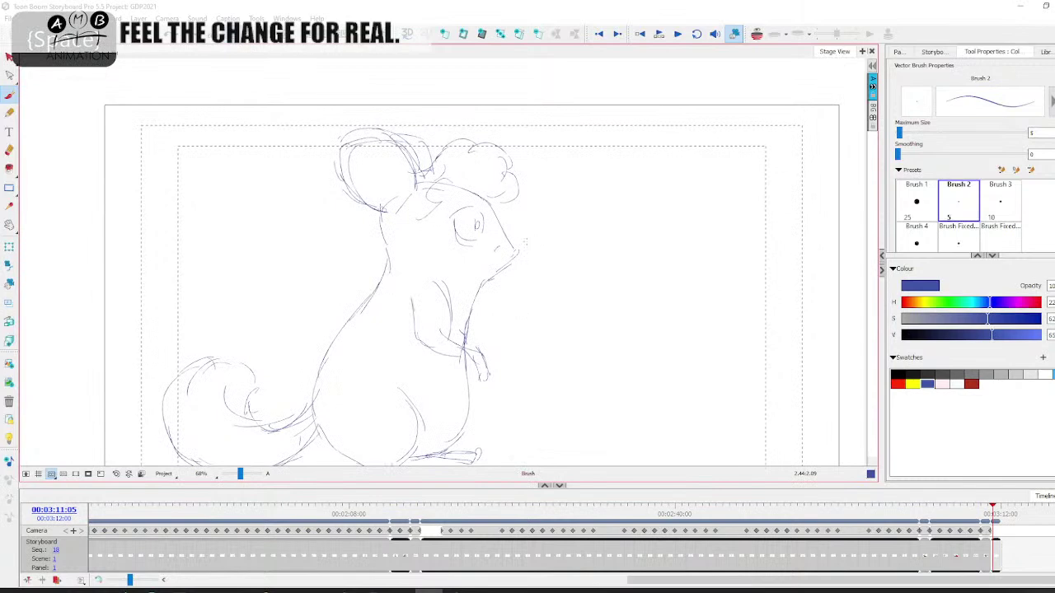
pyautogui.moveTo(530, 248); pyautogui.dragTo(544, 231)
pyautogui.moveTo(531, 240)
pyautogui.mouseDown()
pyautogui.moveTo(553, 222)
pyautogui.moveTo(578, 221)
pyautogui.moveTo(585, 246)
pyautogui.moveTo(564, 281)
pyautogui.moveTo(534, 282)
pyautogui.mouseUp()
pyautogui.moveTo(525, 260); pyautogui.dragTo(524, 276)
pyautogui.press('space')
pyautogui.moveTo(531, 338)
pyautogui.mouseDown()
pyautogui.moveTo(549, 285)
pyautogui.moveTo(541, 290)
pyautogui.mouseUp()
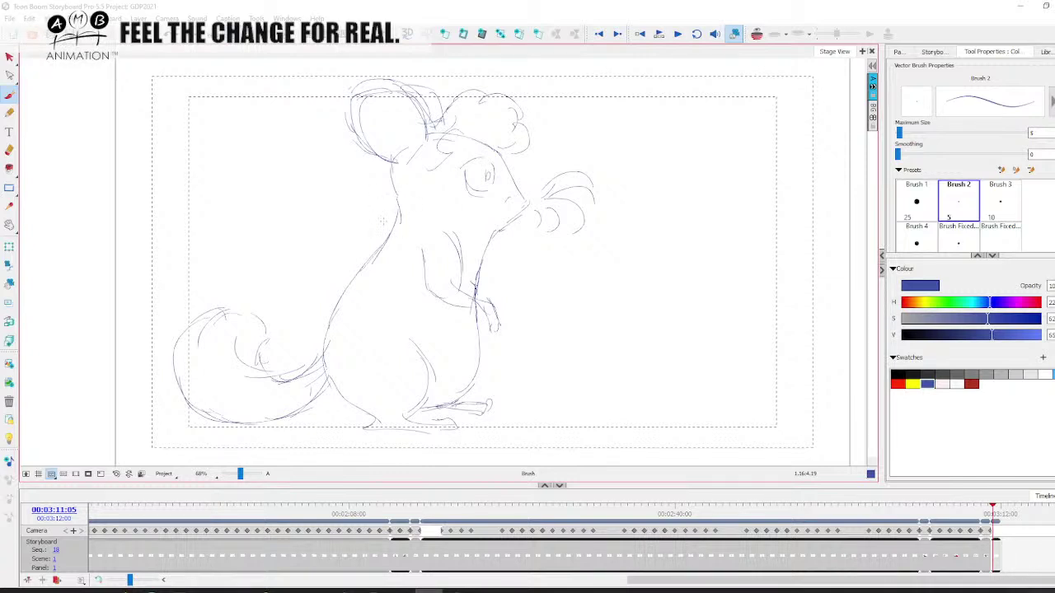
pyautogui.moveTo(413, 216)
pyautogui.mouseDown()
pyautogui.moveTo(498, 277)
pyautogui.moveTo(382, 205)
pyautogui.moveTo(393, 213)
pyautogui.moveTo(432, 199)
pyautogui.moveTo(484, 231)
pyautogui.moveTo(494, 251)
pyautogui.mouseUp()
pyautogui.hotkey('ctrl', 'z')
pyautogui.hotkey('ctrl', 'z')
pyautogui.hotkey('ctrl', 'z')
pyautogui.hotkey('ctrl', 'z')
pyautogui.hotkey('ctrl', 'z')
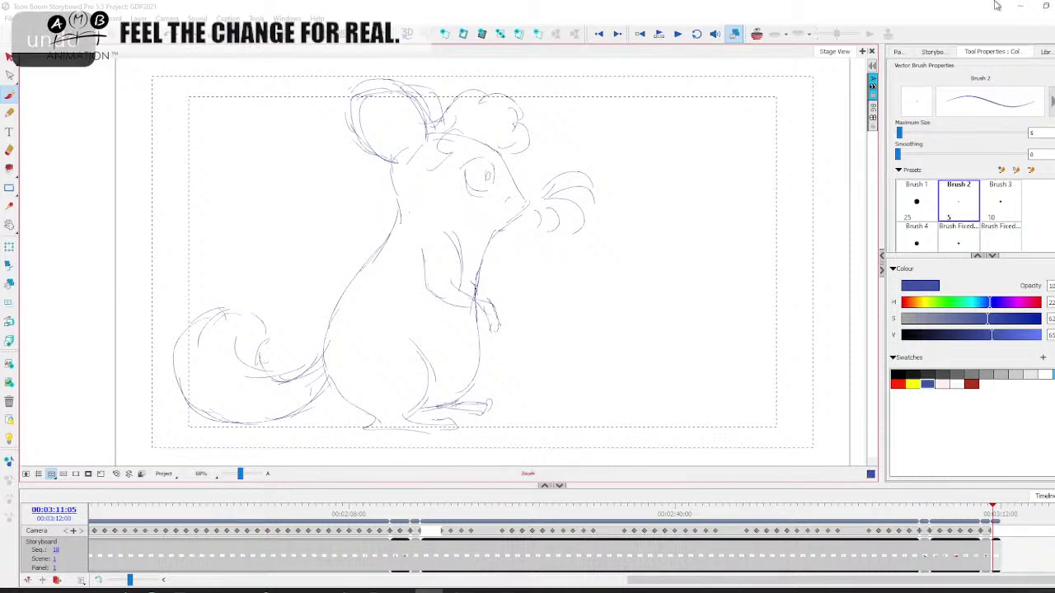
# - Compare the dressed Clara in the reference picture with the sketch, and set the brush colour to red for the clothing
pyautogui.moveTo(1054, 64); pyautogui.dragTo(389, 87)
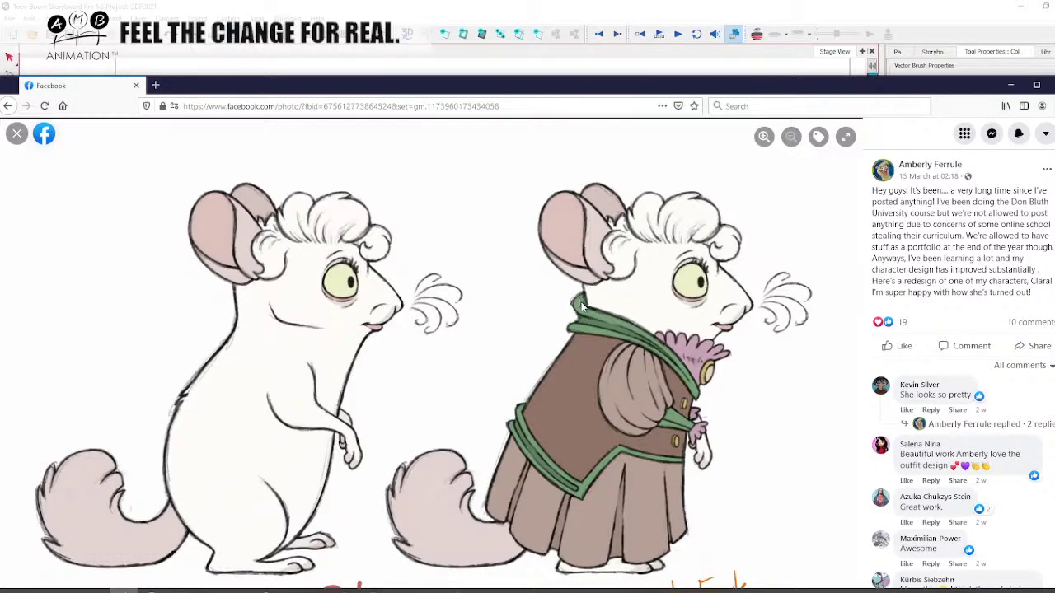
pyautogui.moveTo(352, 89); pyautogui.dragTo(1038, 87)
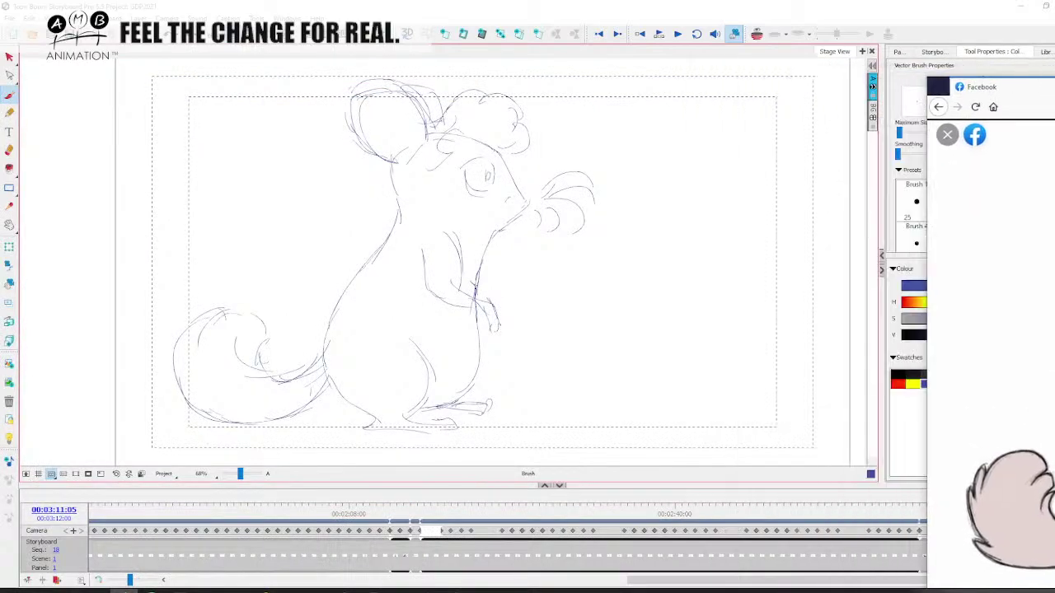
pyautogui.click(899, 383)
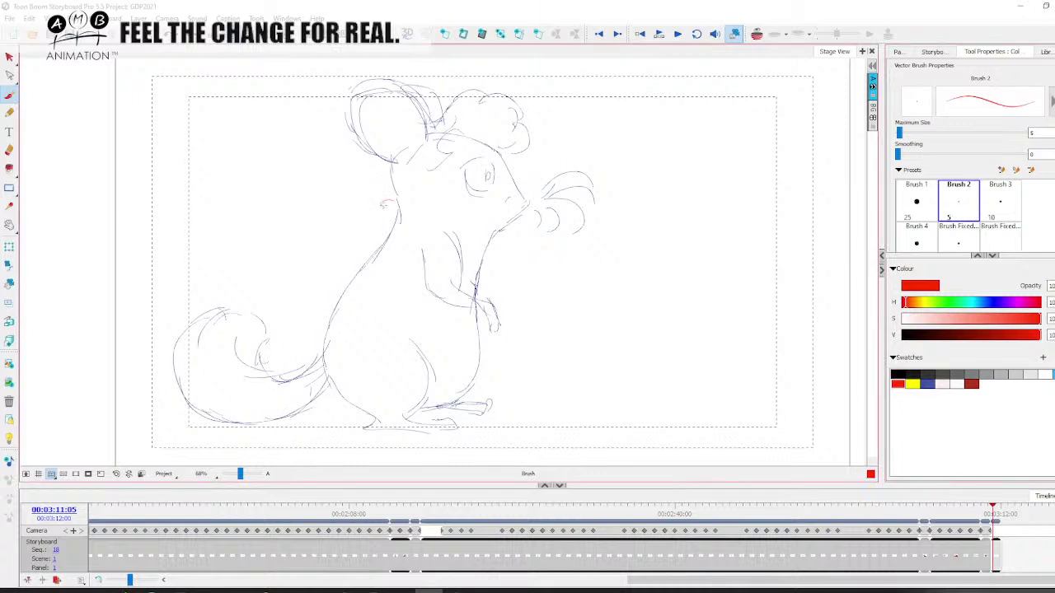
pyautogui.moveTo(384, 217)
pyautogui.mouseDown()
pyautogui.moveTo(403, 216)
pyautogui.moveTo(397, 205)
pyautogui.moveTo(457, 231)
pyautogui.moveTo(483, 258)
pyautogui.mouseUp()
pyautogui.moveTo(393, 205)
pyautogui.mouseDown()
pyautogui.moveTo(442, 224)
pyautogui.moveTo(435, 236)
pyautogui.moveTo(486, 268)
pyautogui.mouseUp()
pyautogui.moveTo(403, 198)
pyautogui.mouseDown()
pyautogui.moveTo(449, 212)
pyautogui.moveTo(496, 248)
pyautogui.moveTo(490, 265)
pyautogui.mouseUp()
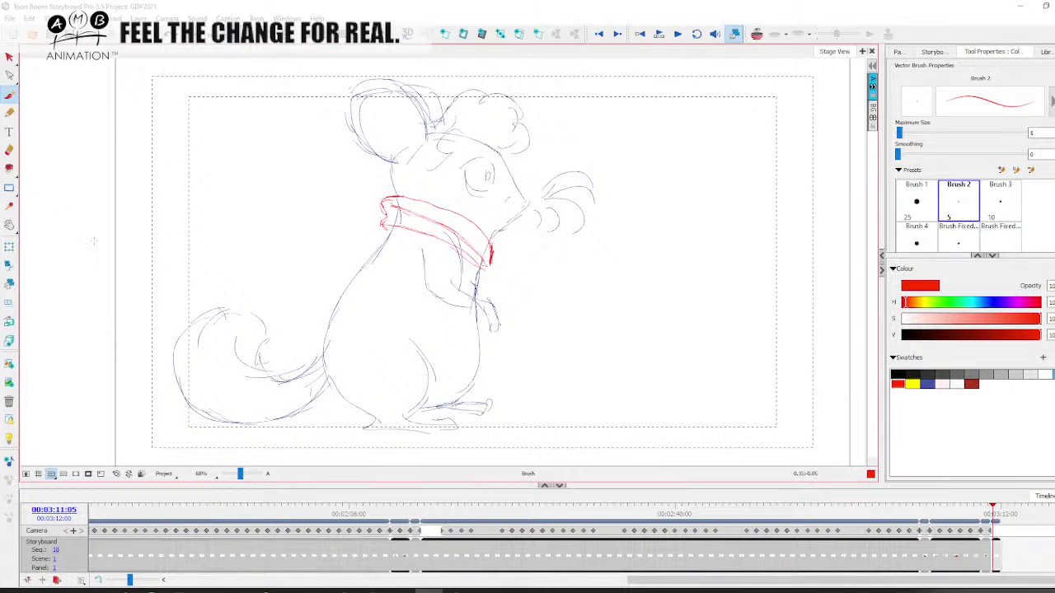
pyautogui.click(9, 56)
pyautogui.click(389, 204)
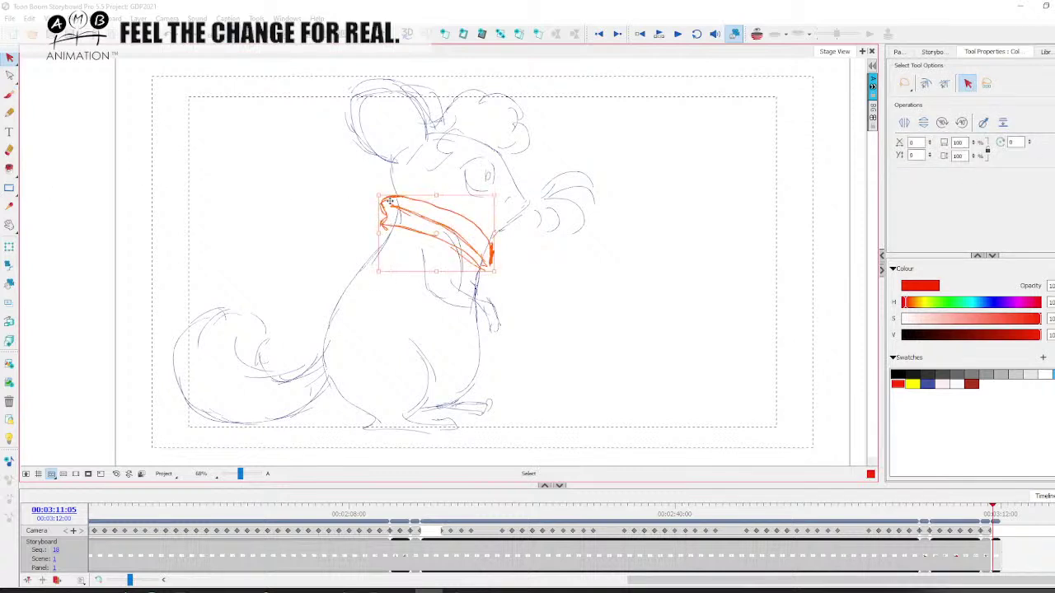
pyautogui.press('Delete')
# - Sketch a red folded collar with the brush, wrapping from the back of the neck down to the chest
pyautogui.hotkey('alt', 'b')
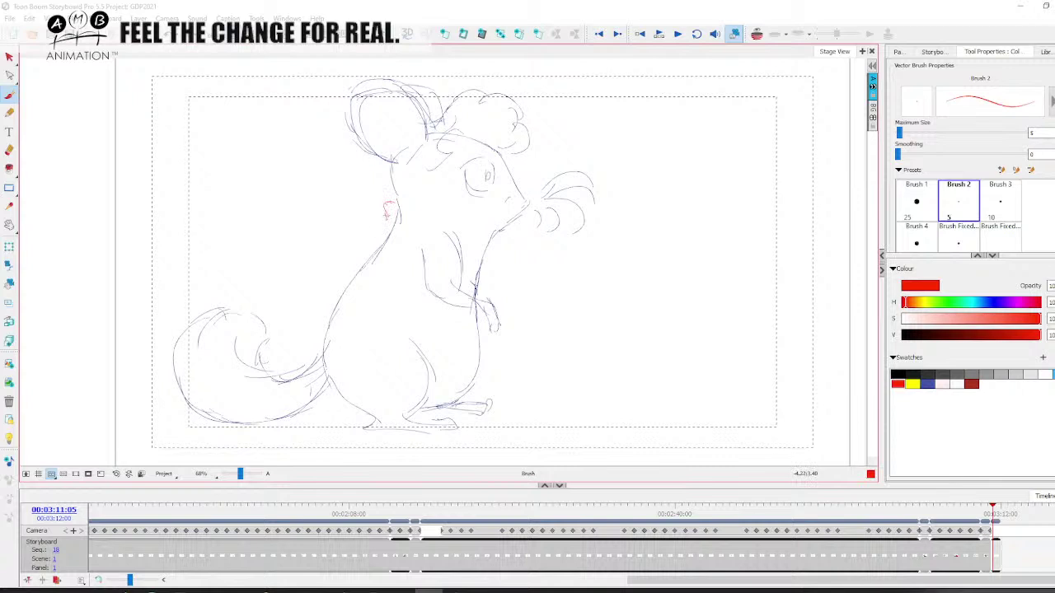
pyautogui.moveTo(393, 202); pyautogui.dragTo(384, 228)
pyautogui.moveTo(416, 232)
pyautogui.mouseDown()
pyautogui.moveTo(459, 246)
pyautogui.moveTo(387, 230)
pyautogui.moveTo(448, 239)
pyautogui.moveTo(481, 275)
pyautogui.moveTo(455, 237)
pyautogui.moveTo(478, 270)
pyautogui.mouseUp()
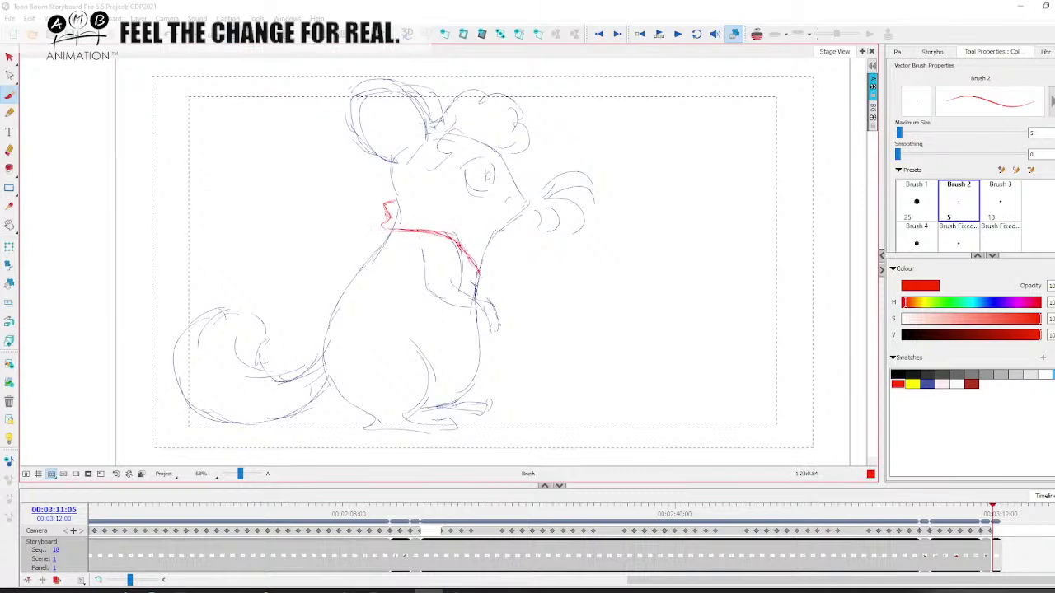
pyautogui.hotkey('ctrl', 'z')
pyautogui.moveTo(393, 230)
pyautogui.mouseDown()
pyautogui.moveTo(445, 236)
pyautogui.moveTo(468, 259)
pyautogui.mouseUp()
pyautogui.moveTo(391, 205)
pyautogui.mouseDown()
pyautogui.moveTo(450, 223)
pyautogui.moveTo(483, 268)
pyautogui.mouseUp()
pyautogui.hotkey('ctrl', 'z')
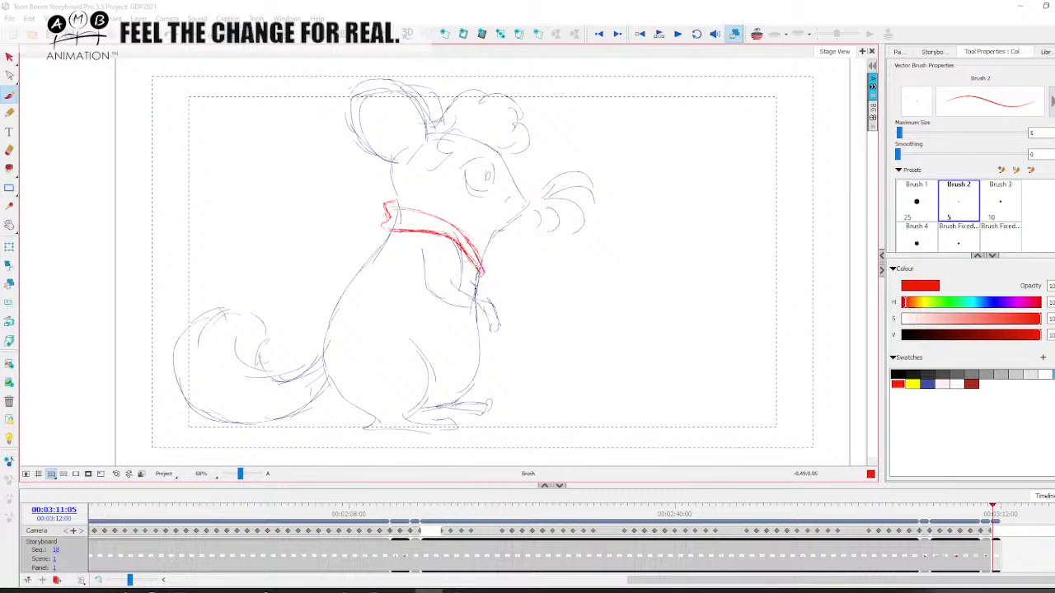
# - Check the collar in the reference picture and add a red fold line along the inside of the sketched collar
pyautogui.moveTo(1054, 93); pyautogui.dragTo(439, 86)
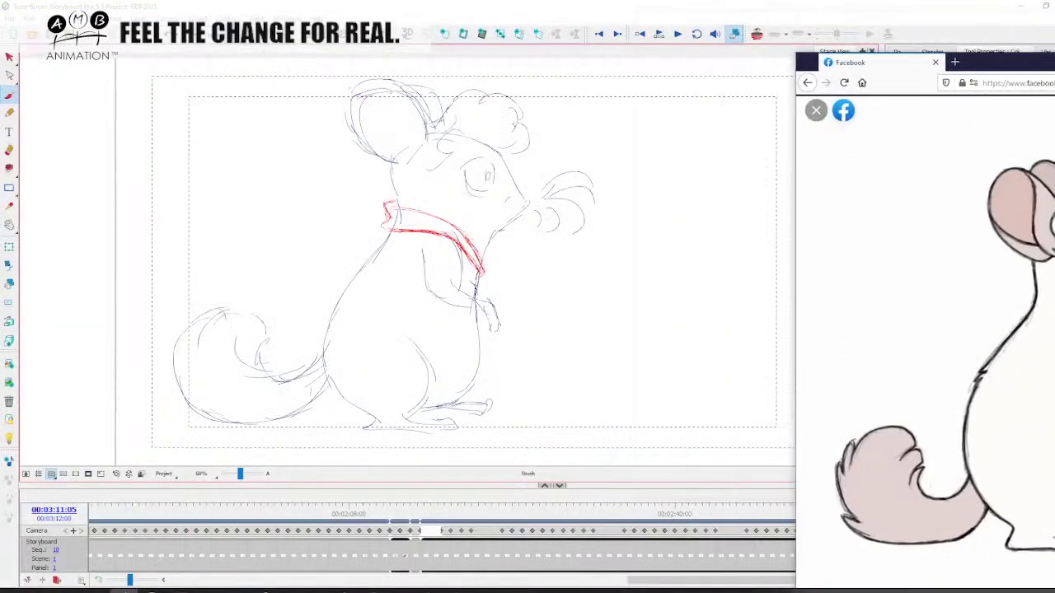
pyautogui.click(418, 218)
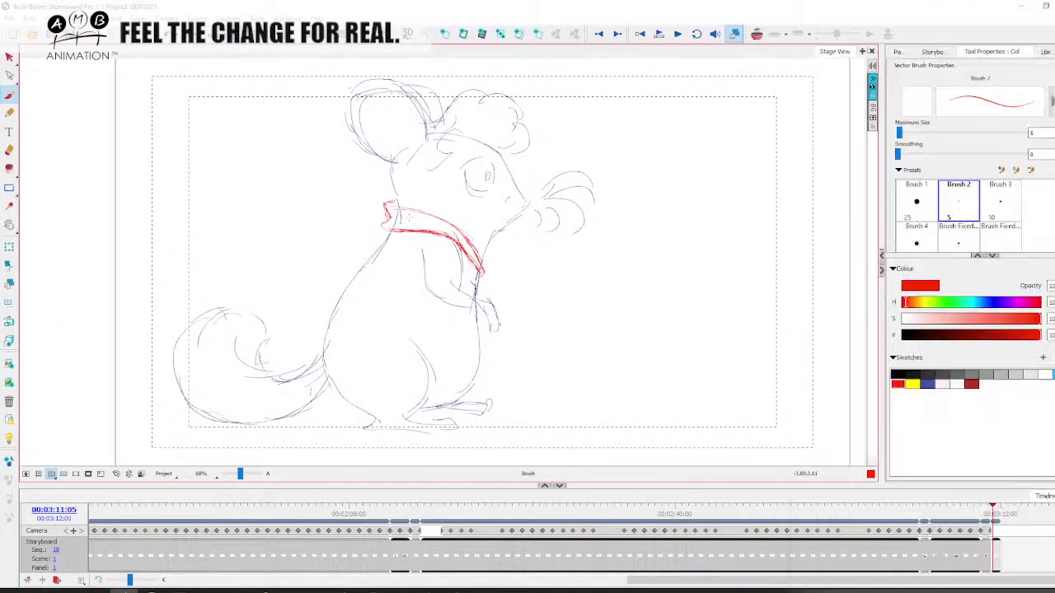
pyautogui.moveTo(397, 216)
pyautogui.mouseDown()
pyautogui.moveTo(437, 225)
pyautogui.moveTo(472, 262)
pyautogui.mouseUp()
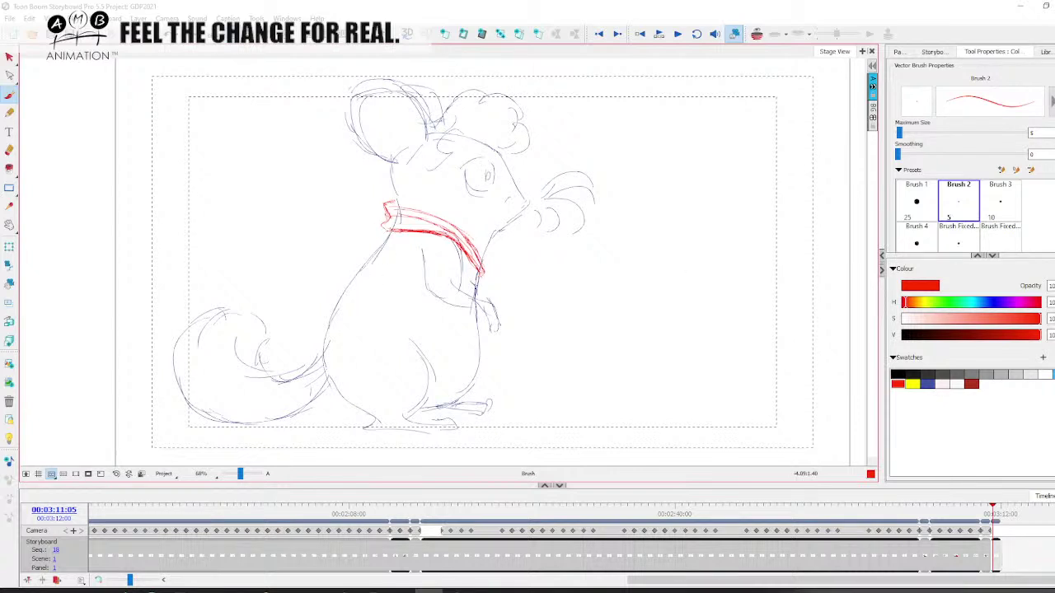
# - Sketch the vest's back edge in red from the collar down the back, ending in a flared corner at the waist
pyautogui.moveTo(391, 230)
pyautogui.mouseDown()
pyautogui.moveTo(338, 293)
pyautogui.moveTo(353, 279)
pyautogui.moveTo(334, 315)
pyautogui.moveTo(324, 303)
pyautogui.moveTo(332, 299)
pyautogui.mouseUp()
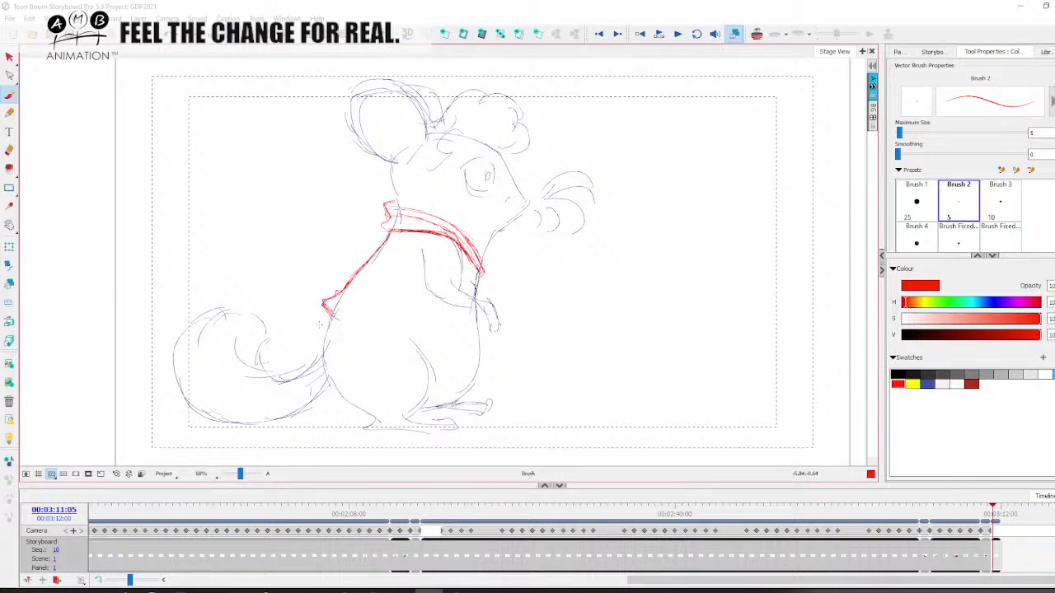
pyautogui.moveTo(324, 311); pyautogui.dragTo(319, 356)
pyautogui.hotkey('ctrl', 'z')
# - Study the vest hem in the reference picture and sketch its red border curving from the waist corner down across the hip
pyautogui.moveTo(1054, 53)
pyautogui.mouseDown()
pyautogui.moveTo(511, 96)
pyautogui.moveTo(523, 43)
pyautogui.mouseUp()
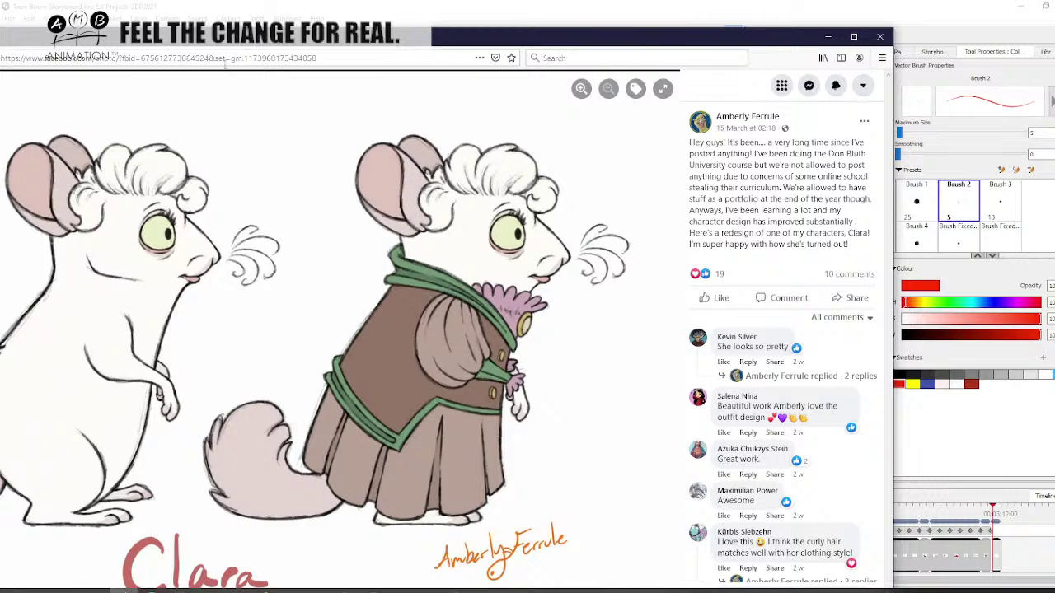
pyautogui.moveTo(335, 43); pyautogui.dragTo(482, 43)
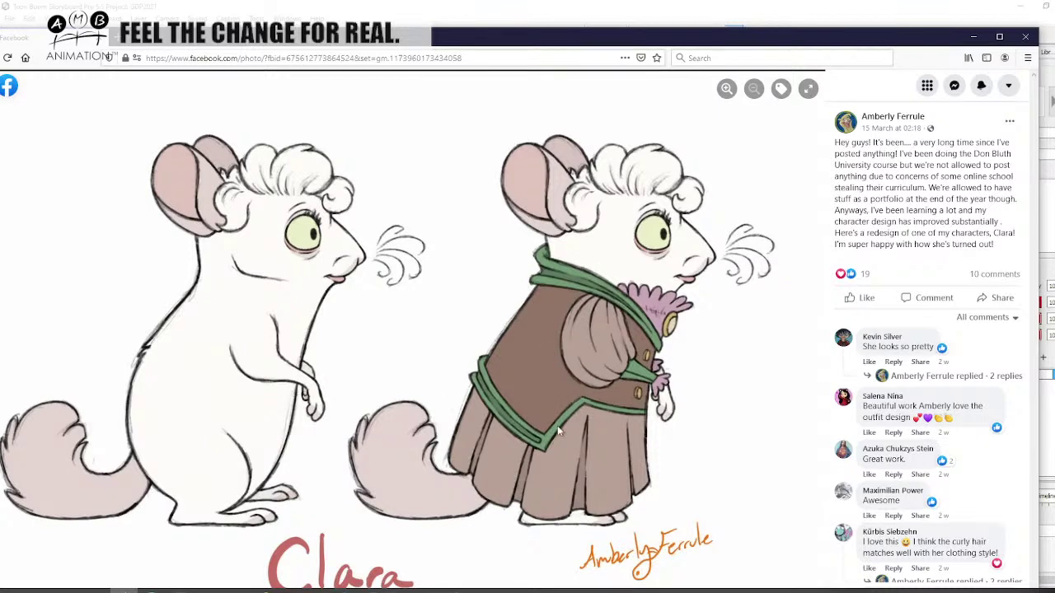
pyautogui.moveTo(495, 42); pyautogui.dragTo(1054, 43)
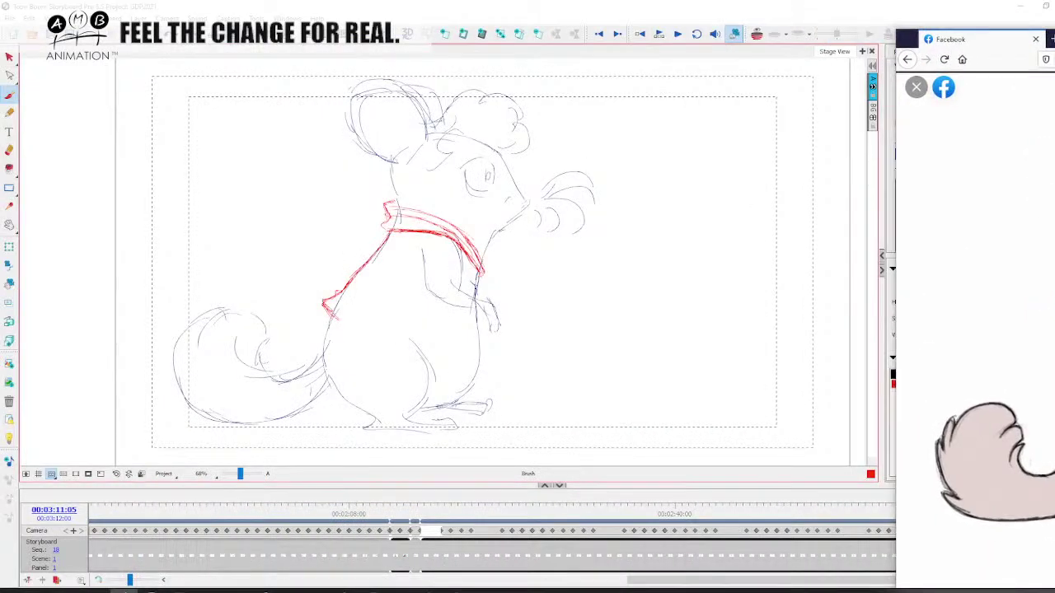
pyautogui.moveTo(385, 297); pyautogui.dragTo(351, 307)
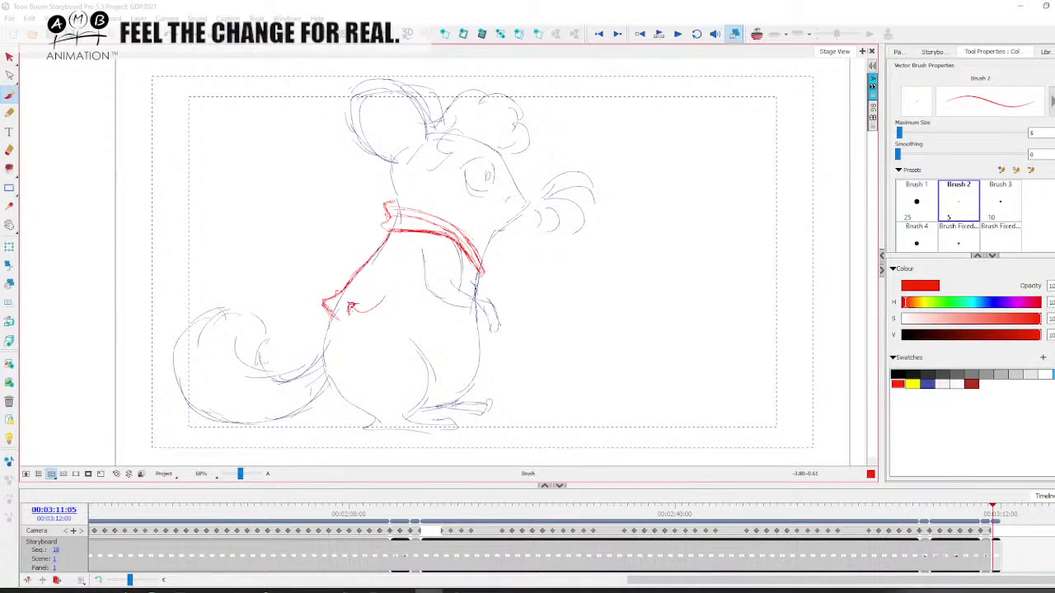
pyautogui.hotkey('ctrl', 'z')
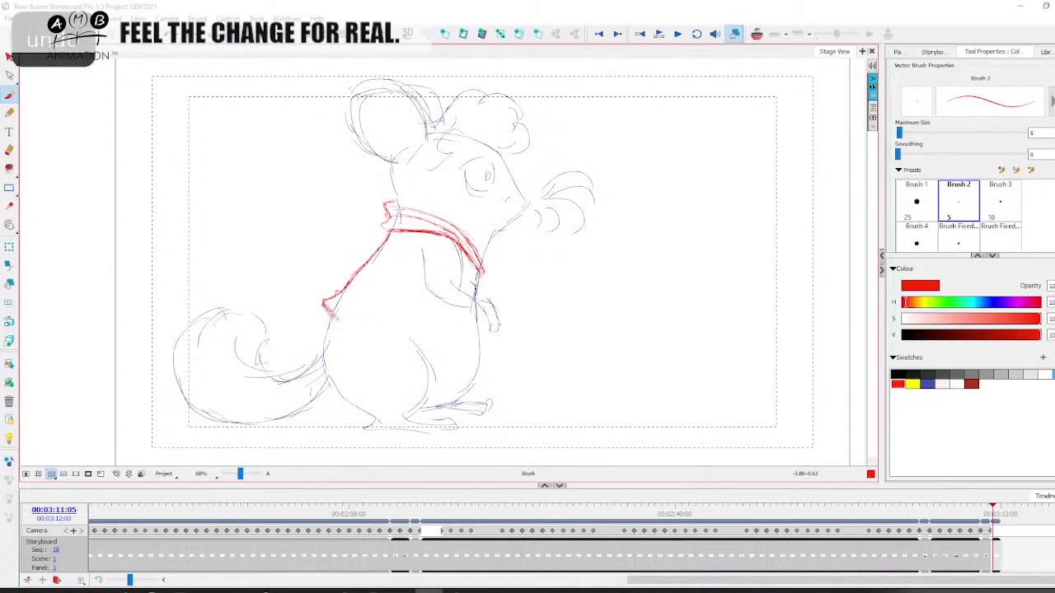
pyautogui.moveTo(323, 303)
pyautogui.mouseDown()
pyautogui.moveTo(345, 327)
pyautogui.moveTo(395, 348)
pyautogui.mouseUp()
pyautogui.moveTo(334, 318); pyautogui.dragTo(391, 348)
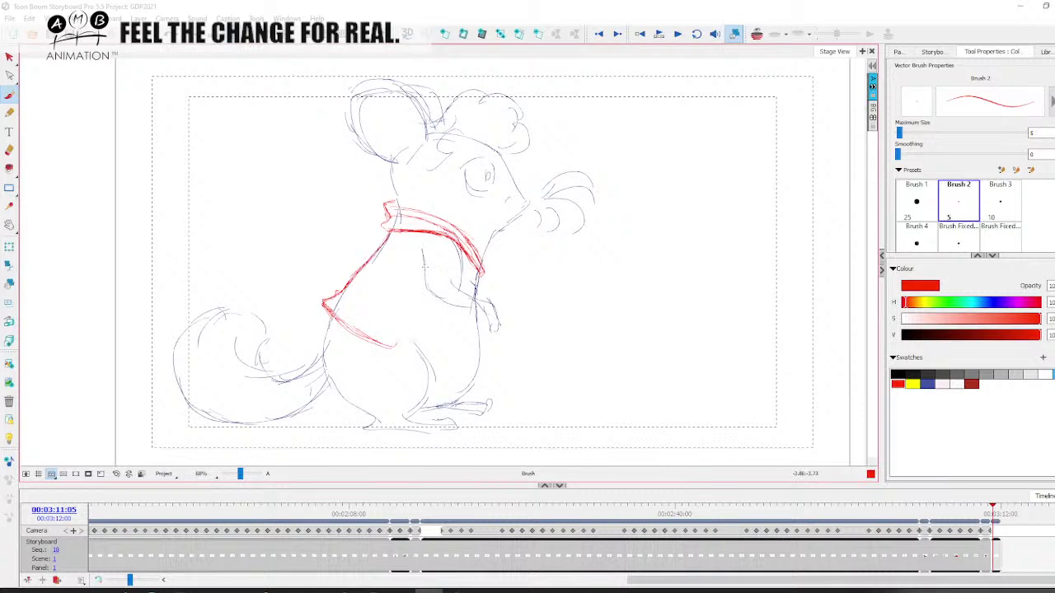
pyautogui.moveTo(423, 285); pyautogui.dragTo(393, 346)
pyautogui.moveTo(419, 313); pyautogui.dragTo(391, 346)
pyautogui.moveTo(427, 258)
pyautogui.mouseDown()
pyautogui.moveTo(412, 328)
pyautogui.moveTo(425, 291)
pyautogui.mouseUp()
pyautogui.hotkey('ctrl', 'z')
pyautogui.hotkey('ctrl', 'z')
pyautogui.hotkey('ctrl', 'z')
pyautogui.hotkey('ctrl', 'z')
pyautogui.hotkey('ctrl', 'z')
# - Sketch the vest's front hem in red, rising from the hip point into a peak and curving forward across the belly
pyautogui.moveTo(391, 346); pyautogui.dragTo(405, 332)
pyautogui.moveTo(399, 341); pyautogui.dragTo(419, 325)
pyautogui.moveTo(401, 341)
pyautogui.mouseDown()
pyautogui.moveTo(418, 326)
pyautogui.moveTo(407, 334)
pyautogui.moveTo(432, 331)
pyautogui.mouseUp()
pyautogui.moveTo(356, 282)
pyautogui.mouseDown()
pyautogui.moveTo(400, 317)
pyautogui.moveTo(487, 332)
pyautogui.mouseUp()
pyautogui.moveTo(452, 336); pyautogui.dragTo(487, 331)
pyautogui.moveTo(428, 324)
pyautogui.mouseDown()
pyautogui.moveTo(476, 337)
pyautogui.moveTo(402, 333)
pyautogui.moveTo(415, 323)
pyautogui.moveTo(485, 333)
pyautogui.mouseUp()
pyautogui.hotkey('ctrl', 'z')
pyautogui.hotkey('ctrl', 'z')
pyautogui.hotkey('ctrl', 'z')
pyautogui.hotkey('ctrl', 'z')
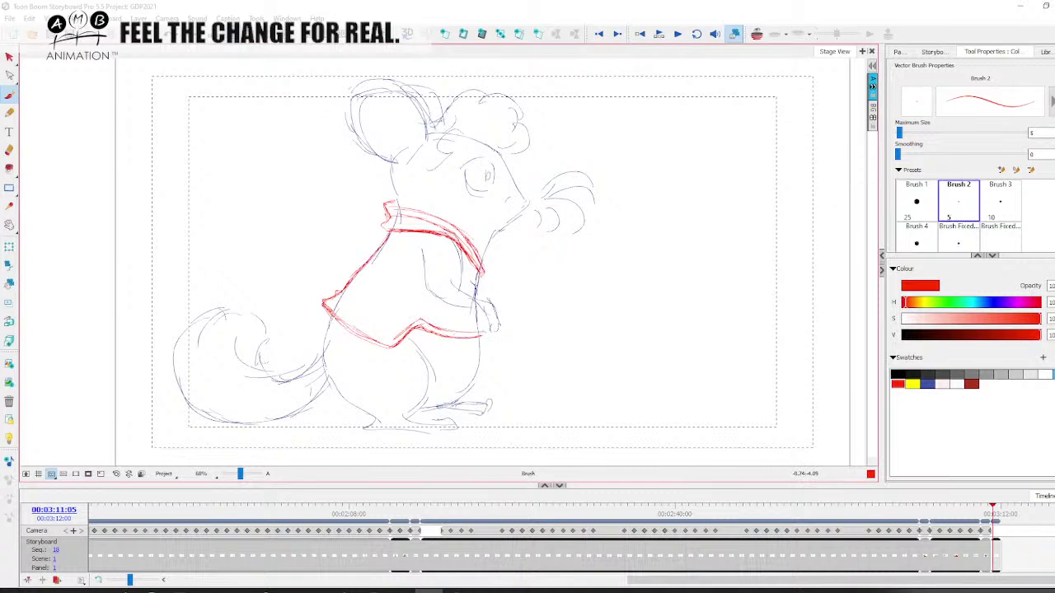
# - Add a second red line above the vest's lower edge from the back corner to form a border band
pyautogui.moveTo(322, 300)
pyautogui.mouseDown()
pyautogui.moveTo(384, 338)
pyautogui.moveTo(395, 340)
pyautogui.moveTo(340, 323)
pyautogui.moveTo(334, 304)
pyautogui.moveTo(395, 338)
pyautogui.moveTo(430, 320)
pyautogui.mouseUp()
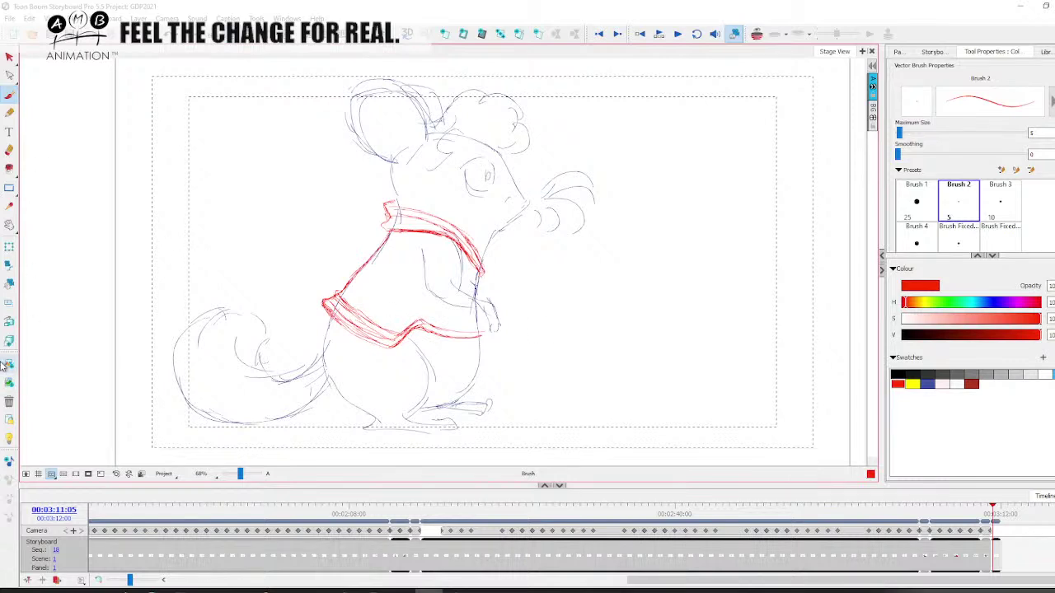
pyautogui.moveTo(348, 319); pyautogui.dragTo(378, 300)
pyautogui.moveTo(361, 313); pyautogui.dragTo(387, 282)
pyautogui.moveTo(382, 294)
pyautogui.mouseDown()
pyautogui.moveTo(417, 241)
pyautogui.moveTo(409, 212)
pyautogui.moveTo(358, 297)
pyautogui.moveTo(328, 311)
pyautogui.mouseUp()
pyautogui.hotkey('ctrl', 'z')
pyautogui.hotkey('ctrl', 'z')
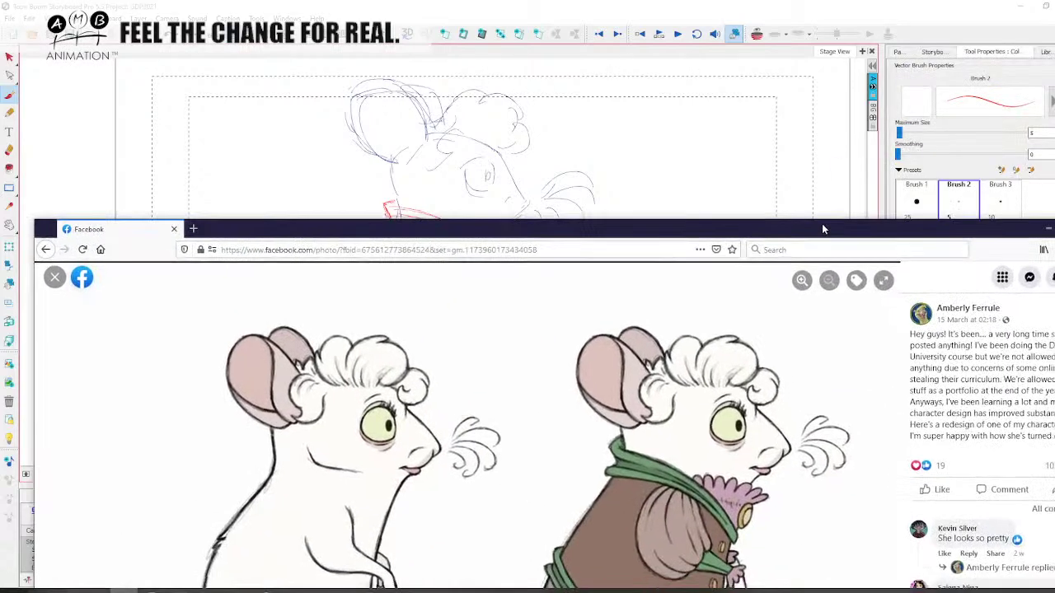
# - Check the sleeve in the reference picture and sketch a rounded red puffed sleeve around the upper arm
pyautogui.moveTo(822, 223); pyautogui.dragTo(773, 35)
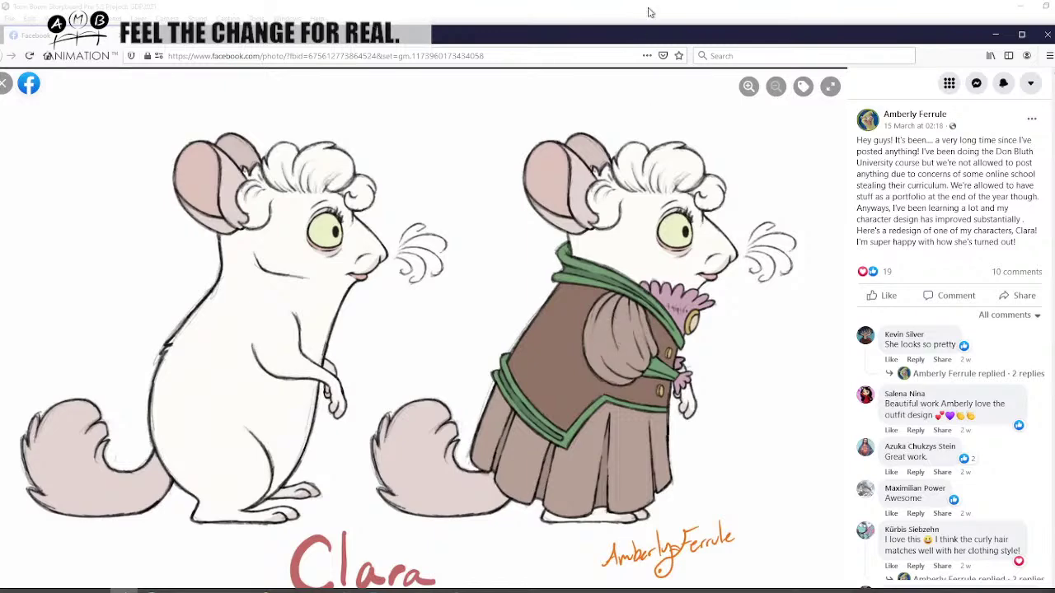
pyautogui.moveTo(615, 35); pyautogui.dragTo(1054, 67)
pyautogui.moveTo(240, 474); pyautogui.dragTo(243, 474)
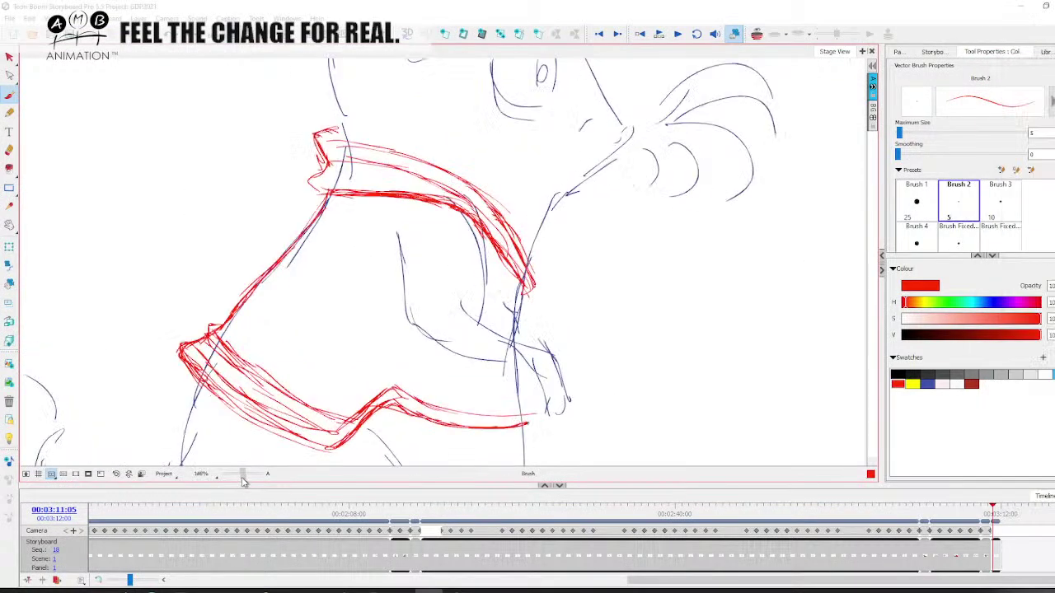
pyautogui.press('space')
pyautogui.moveTo(453, 354); pyautogui.dragTo(348, 392)
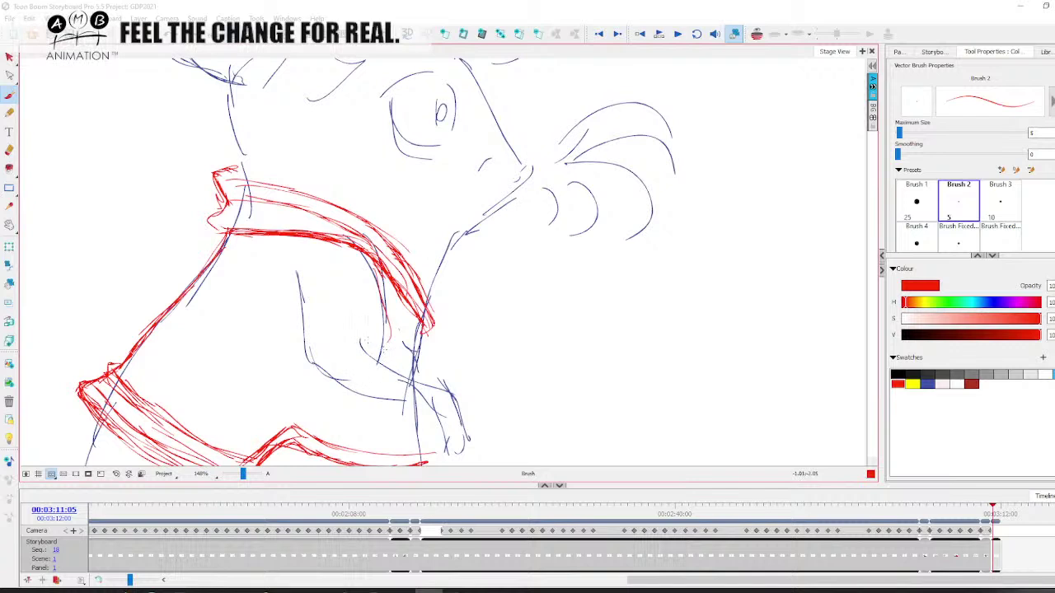
pyautogui.moveTo(389, 320)
pyautogui.mouseDown()
pyautogui.moveTo(352, 393)
pyautogui.moveTo(328, 402)
pyautogui.mouseUp()
pyautogui.moveTo(354, 245)
pyautogui.mouseDown()
pyautogui.moveTo(277, 303)
pyautogui.moveTo(287, 407)
pyautogui.moveTo(366, 382)
pyautogui.mouseUp()
pyautogui.moveTo(326, 278)
pyautogui.mouseDown()
pyautogui.moveTo(296, 387)
pyautogui.moveTo(310, 389)
pyautogui.mouseUp()
pyautogui.hotkey('ctrl', 'z')
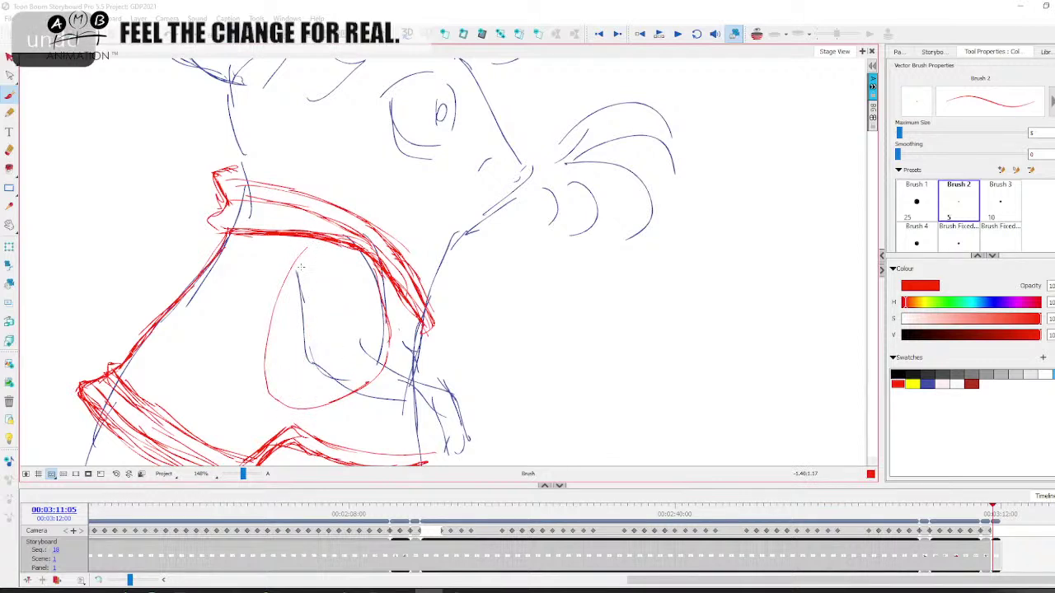
pyautogui.moveTo(297, 259)
pyautogui.mouseDown()
pyautogui.moveTo(268, 358)
pyautogui.moveTo(315, 415)
pyautogui.moveTo(356, 397)
pyautogui.mouseUp()
pyautogui.moveTo(277, 298); pyautogui.dragTo(269, 391)
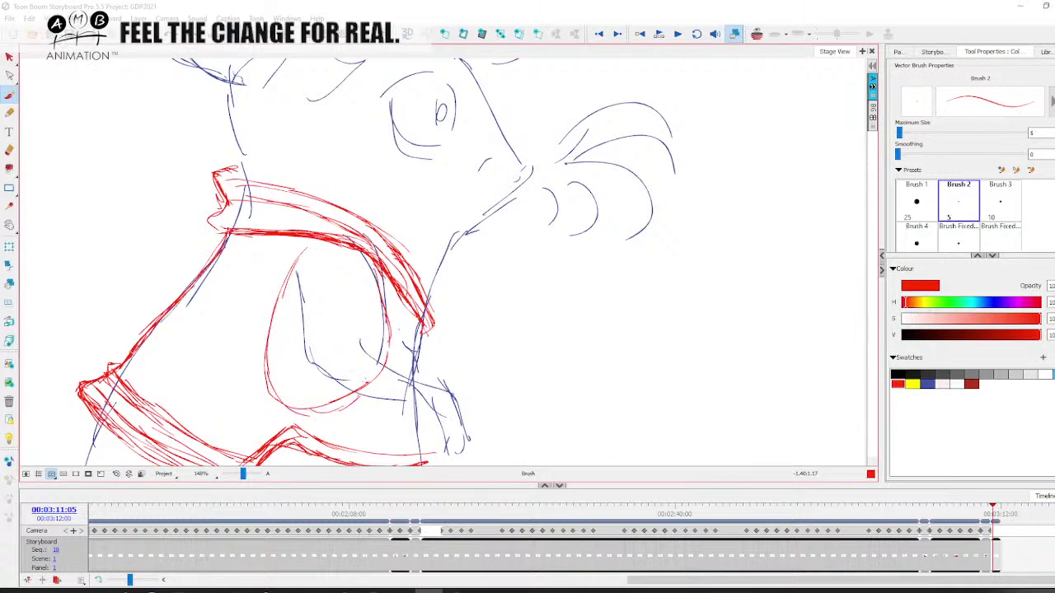
# - Sketch a narrow red cuff around the forearm at the sleeve's lower end and fill it with hatching
pyautogui.moveTo(361, 394); pyautogui.dragTo(425, 399)
pyautogui.moveTo(384, 369)
pyautogui.mouseDown()
pyautogui.moveTo(429, 388)
pyautogui.moveTo(404, 399)
pyautogui.moveTo(433, 402)
pyautogui.moveTo(425, 406)
pyautogui.mouseUp()
pyautogui.moveTo(389, 403)
pyautogui.mouseDown()
pyautogui.moveTo(427, 404)
pyautogui.moveTo(357, 393)
pyautogui.moveTo(367, 383)
pyautogui.mouseUp()
pyautogui.moveTo(379, 368); pyautogui.dragTo(430, 386)
pyautogui.press('space')
pyautogui.moveTo(422, 374)
pyautogui.mouseDown()
pyautogui.moveTo(485, 352)
pyautogui.moveTo(462, 367)
pyautogui.moveTo(494, 376)
pyautogui.moveTo(495, 367)
pyautogui.mouseUp()
pyautogui.moveTo(243, 475); pyautogui.dragTo(243, 474)
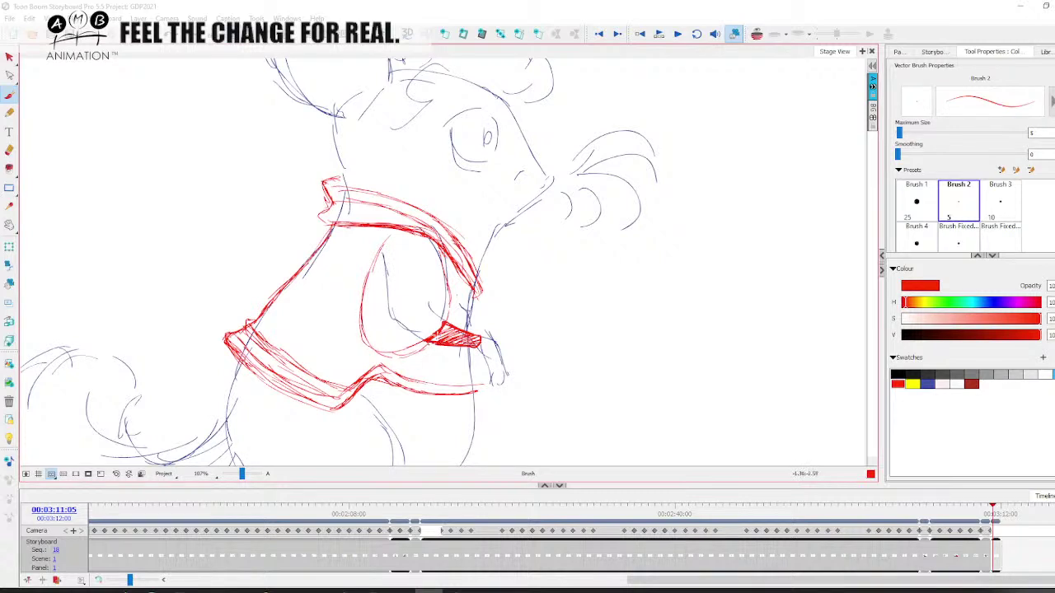
pyautogui.moveTo(389, 240)
pyautogui.mouseDown()
pyautogui.moveTo(381, 281)
pyautogui.moveTo(427, 335)
pyautogui.moveTo(396, 232)
pyautogui.moveTo(439, 329)
pyautogui.moveTo(430, 325)
pyautogui.mouseUp()
pyautogui.moveTo(397, 229)
pyautogui.mouseDown()
pyautogui.moveTo(429, 280)
pyautogui.moveTo(438, 328)
pyautogui.mouseUp()
pyautogui.moveTo(422, 230); pyautogui.dragTo(445, 333)
pyautogui.hotkey('ctrl', 'z')
pyautogui.hotkey('ctrl', 'z')
pyautogui.hotkey('ctrl', 'z')
pyautogui.hotkey('ctrl', 'z')
pyautogui.hotkey('ctrl', 'z')
pyautogui.hotkey('ctrl', 'z')
pyautogui.hotkey('ctrl', 'z')
pyautogui.hotkey('ctrl', 'z')
pyautogui.hotkey('ctrl', 'z')
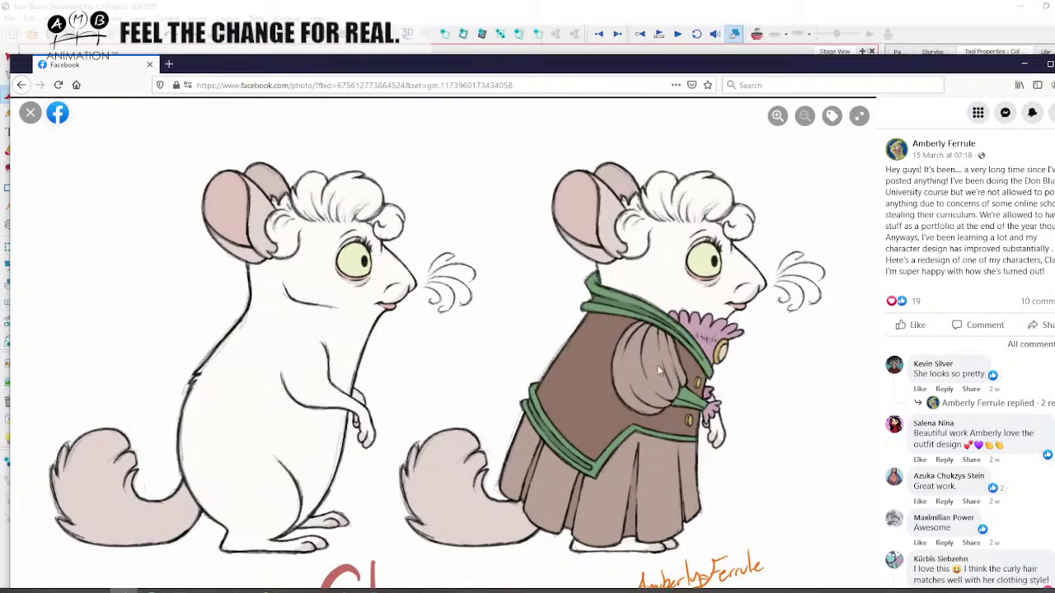
# - Check the sleeve in the reference picture, close the puffed sleeve's top outline and add a short crease behind it
pyautogui.moveTo(554, 76); pyautogui.dragTo(1028, 87)
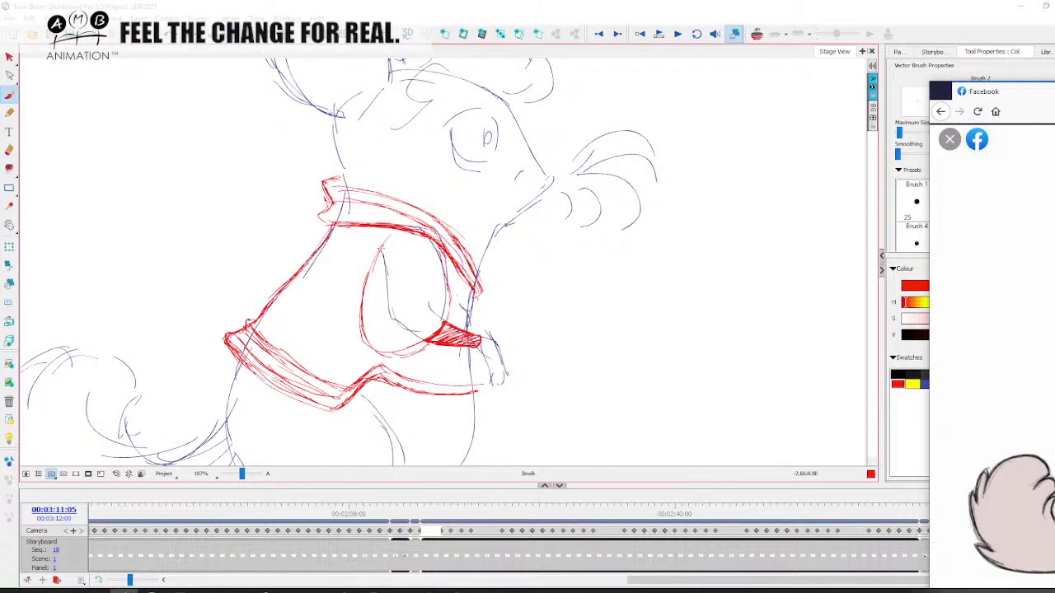
pyautogui.moveTo(379, 251); pyautogui.dragTo(405, 233)
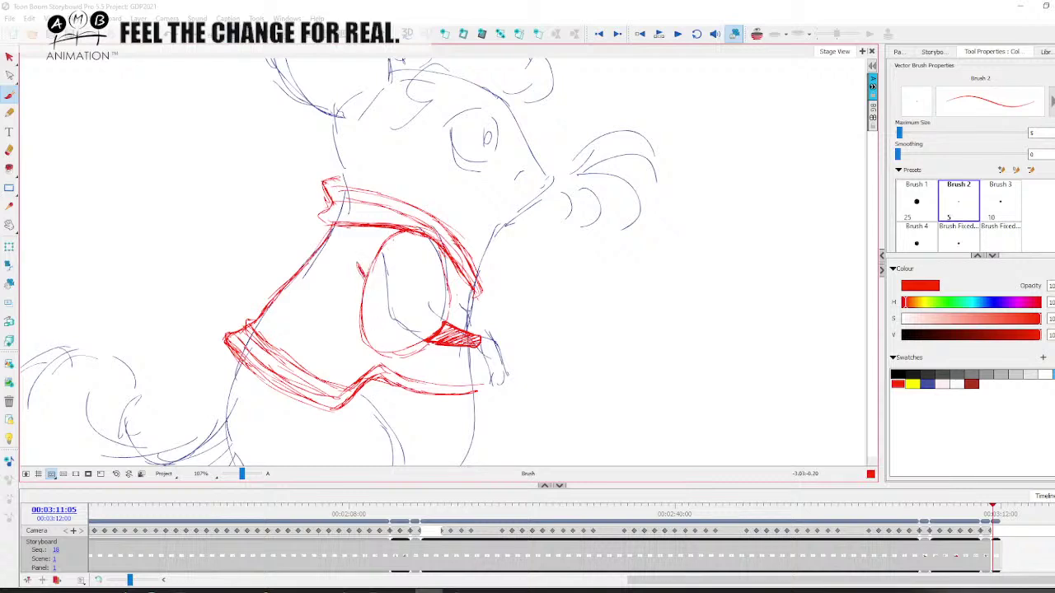
pyautogui.moveTo(358, 263); pyautogui.dragTo(366, 279)
pyautogui.press('space')
pyautogui.moveTo(354, 263); pyautogui.dragTo(362, 290)
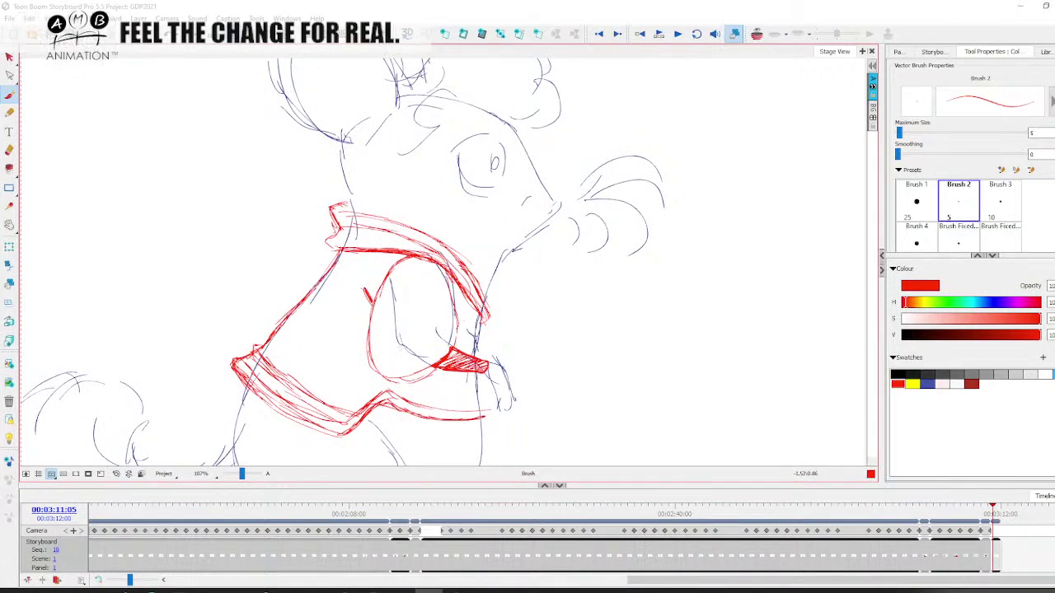
pyautogui.moveTo(361, 293); pyautogui.dragTo(365, 313)
pyautogui.hotkey('ctrl', 'z')
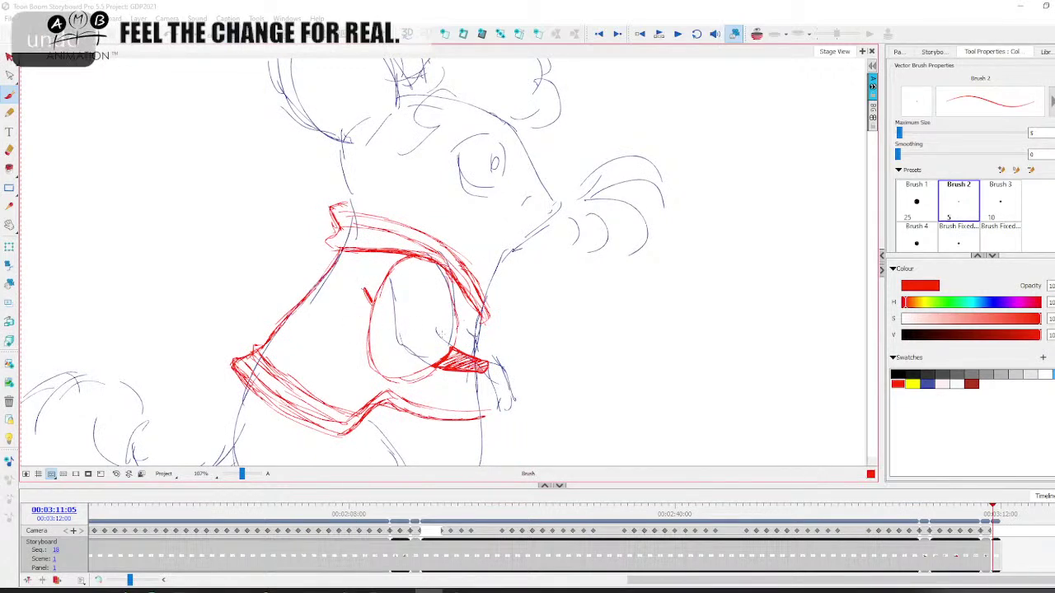
# - Reinforce the puffed sleeve's bottom edge in red so it gathers into the cuff
pyautogui.press('space')
pyautogui.moveTo(446, 360); pyautogui.dragTo(420, 327)
pyautogui.moveTo(382, 287); pyautogui.dragTo(376, 286)
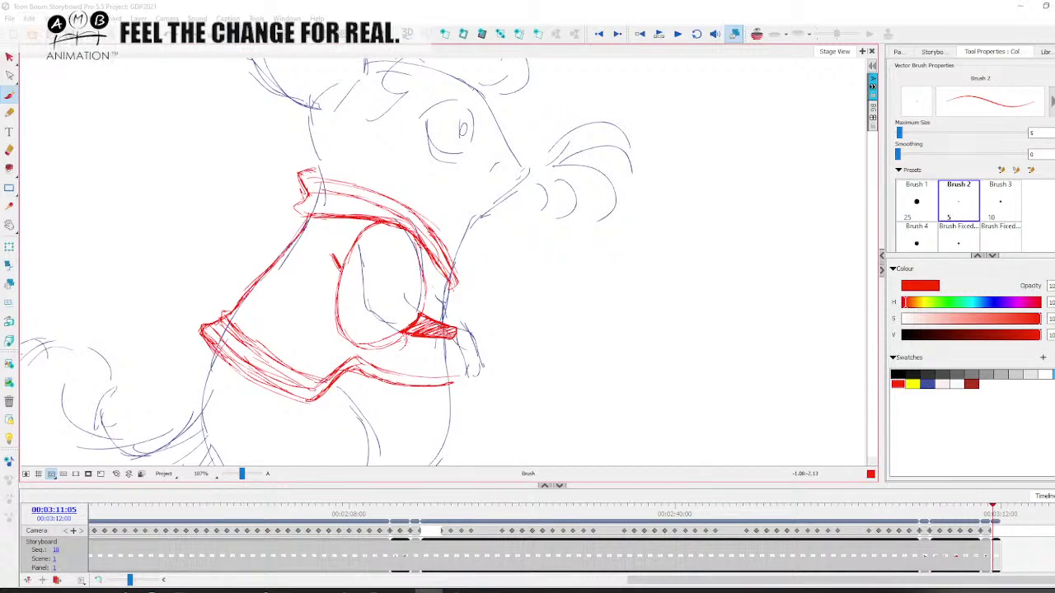
pyautogui.moveTo(406, 343); pyautogui.dragTo(392, 352)
pyautogui.moveTo(337, 336)
pyautogui.mouseDown()
pyautogui.moveTo(399, 349)
pyautogui.moveTo(366, 353)
pyautogui.moveTo(387, 352)
pyautogui.moveTo(371, 338)
pyautogui.mouseUp()
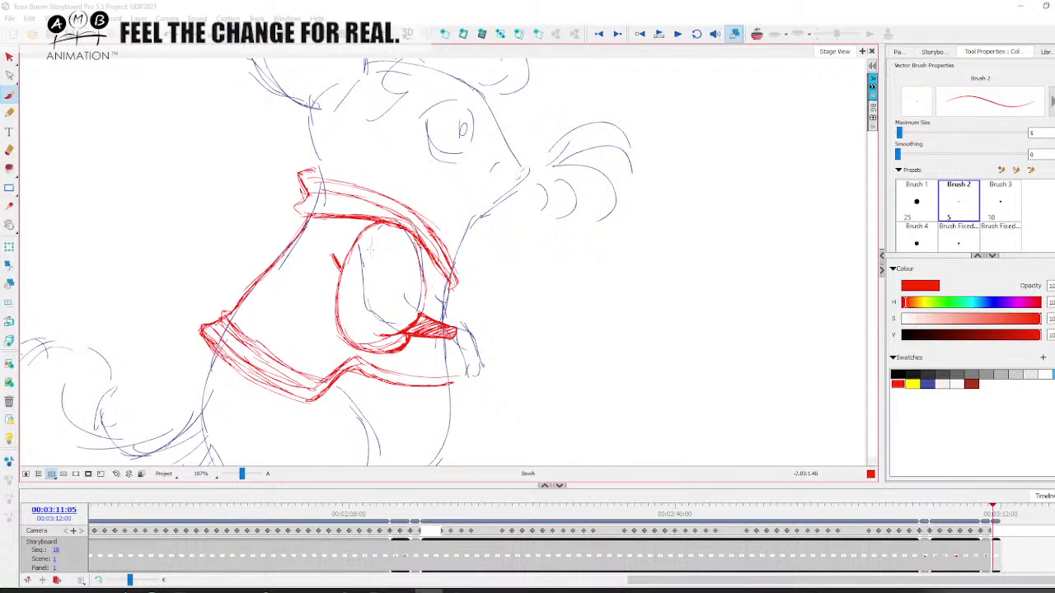
# - Sketch long red fold lines inside the back of the puffed sleeve, curving down toward the cuff
pyautogui.moveTo(371, 245); pyautogui.dragTo(359, 331)
pyautogui.moveTo(358, 285); pyautogui.dragTo(358, 327)
pyautogui.moveTo(372, 241)
pyautogui.mouseDown()
pyautogui.moveTo(370, 332)
pyautogui.moveTo(388, 336)
pyautogui.mouseUp()
pyautogui.moveTo(372, 254); pyautogui.dragTo(366, 331)
pyautogui.moveTo(373, 241); pyautogui.dragTo(418, 324)
pyautogui.moveTo(375, 245); pyautogui.dragTo(423, 305)
pyautogui.hotkey('ctrl', 'z')
pyautogui.hotkey('ctrl', 'z')
pyautogui.hotkey('ctrl', 'z')
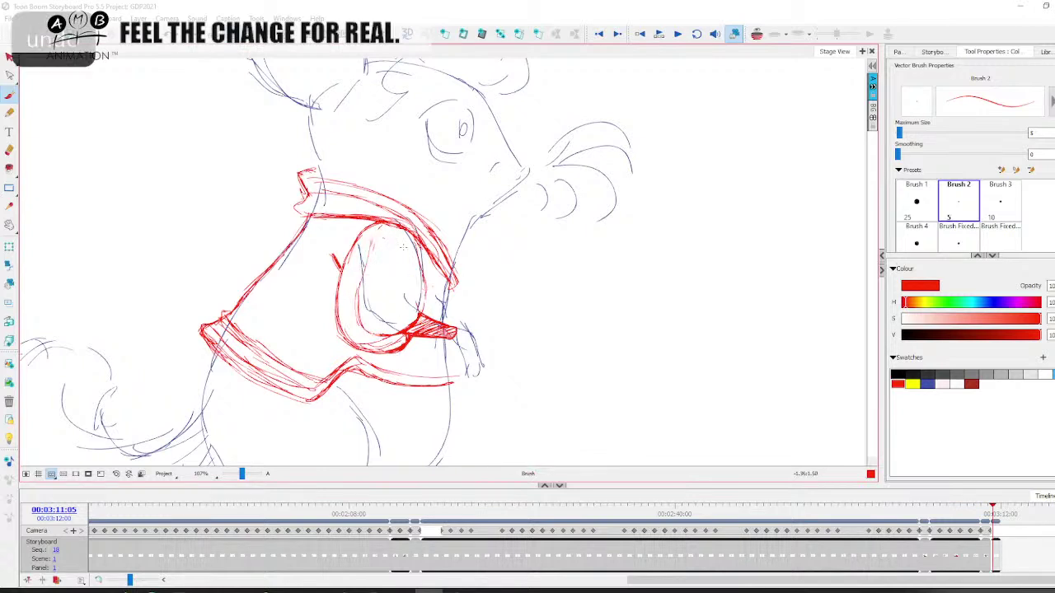
pyautogui.moveTo(382, 241); pyautogui.dragTo(405, 309)
pyautogui.hotkey('ctrl', 'z')
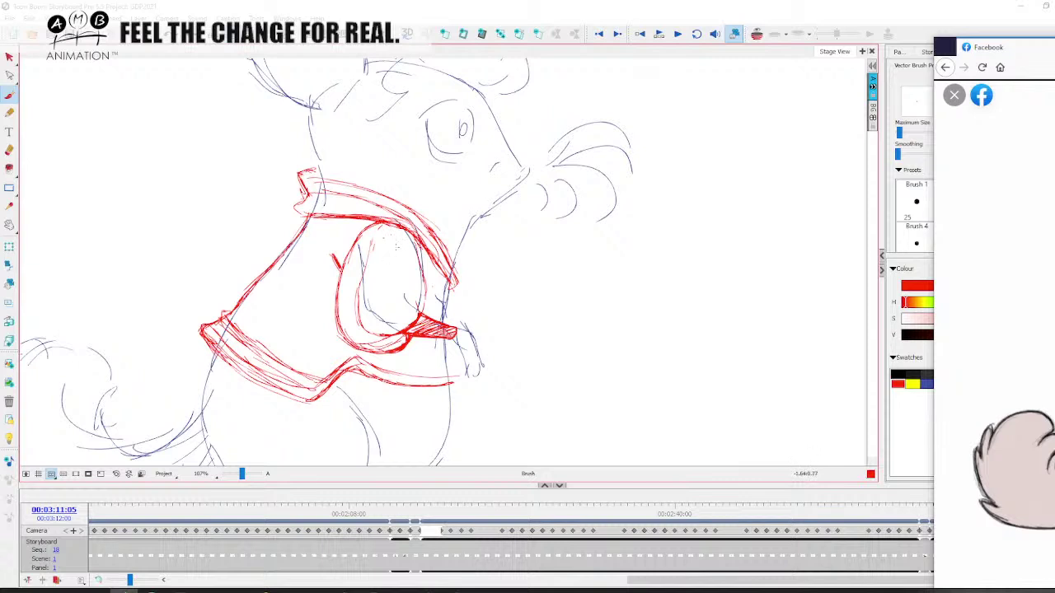
# - Bulge the sleeve's front edge above the cuff and sketch red folds through its front and middle
pyautogui.moveTo(399, 285)
pyautogui.mouseDown()
pyautogui.moveTo(421, 314)
pyautogui.moveTo(398, 274)
pyautogui.moveTo(419, 315)
pyautogui.mouseUp()
pyautogui.hotkey('ctrl', 'z')
pyautogui.moveTo(422, 274)
pyautogui.mouseDown()
pyautogui.moveTo(420, 315)
pyautogui.moveTo(428, 305)
pyautogui.mouseUp()
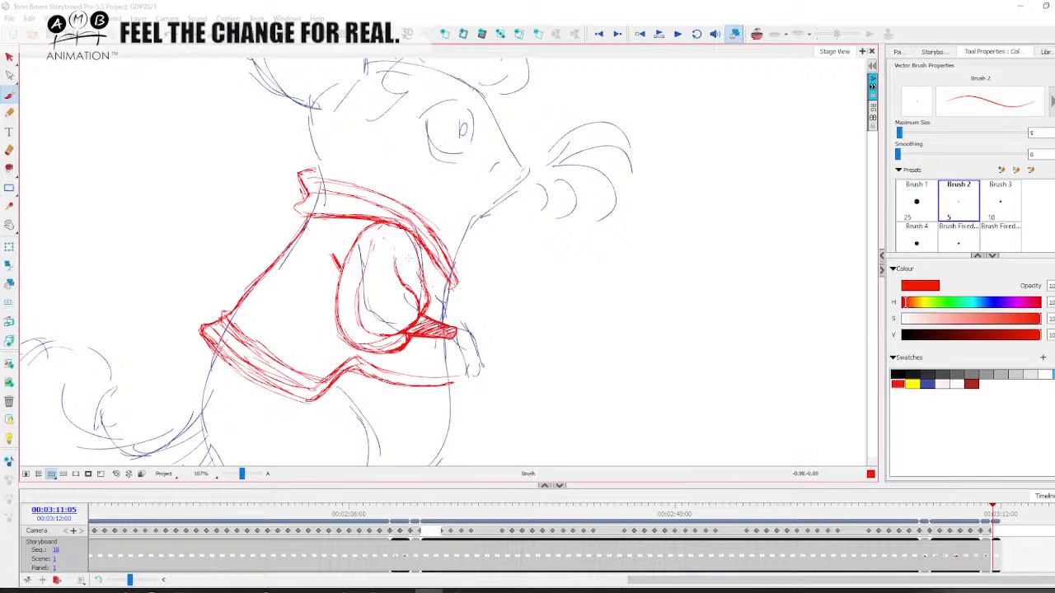
pyautogui.moveTo(408, 259); pyautogui.dragTo(425, 287)
pyautogui.moveTo(417, 254)
pyautogui.mouseDown()
pyautogui.moveTo(429, 309)
pyautogui.moveTo(374, 330)
pyautogui.moveTo(356, 302)
pyautogui.moveTo(363, 258)
pyautogui.mouseUp()
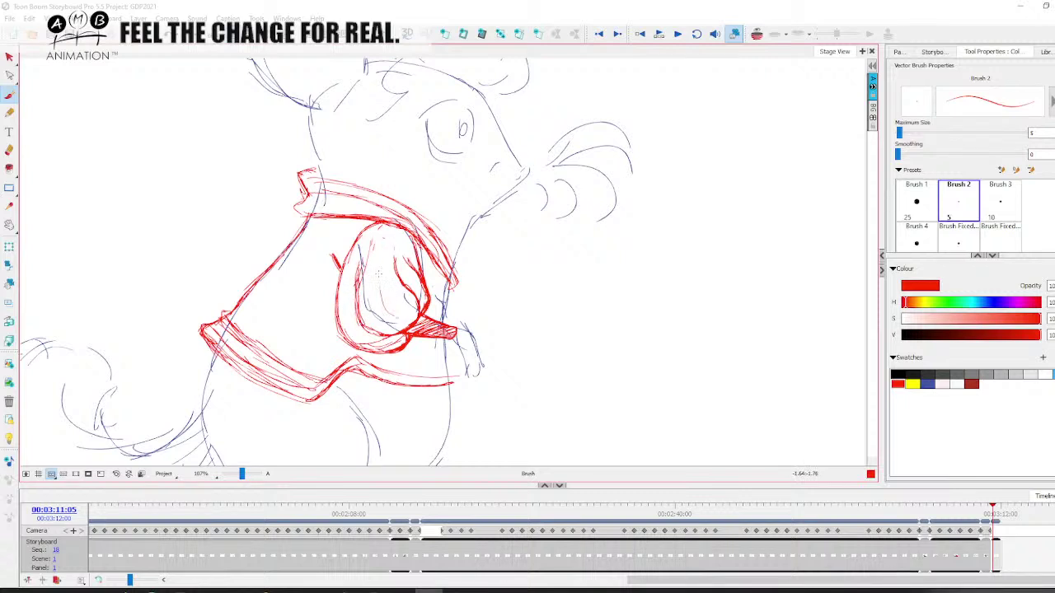
pyautogui.moveTo(400, 317); pyautogui.dragTo(365, 255)
# - Erase the upper parts of the fold lines inside the puffed sleeve
pyautogui.click(9, 150)
pyautogui.moveTo(356, 295)
pyautogui.mouseDown()
pyautogui.moveTo(357, 260)
pyautogui.moveTo(362, 282)
pyautogui.mouseUp()
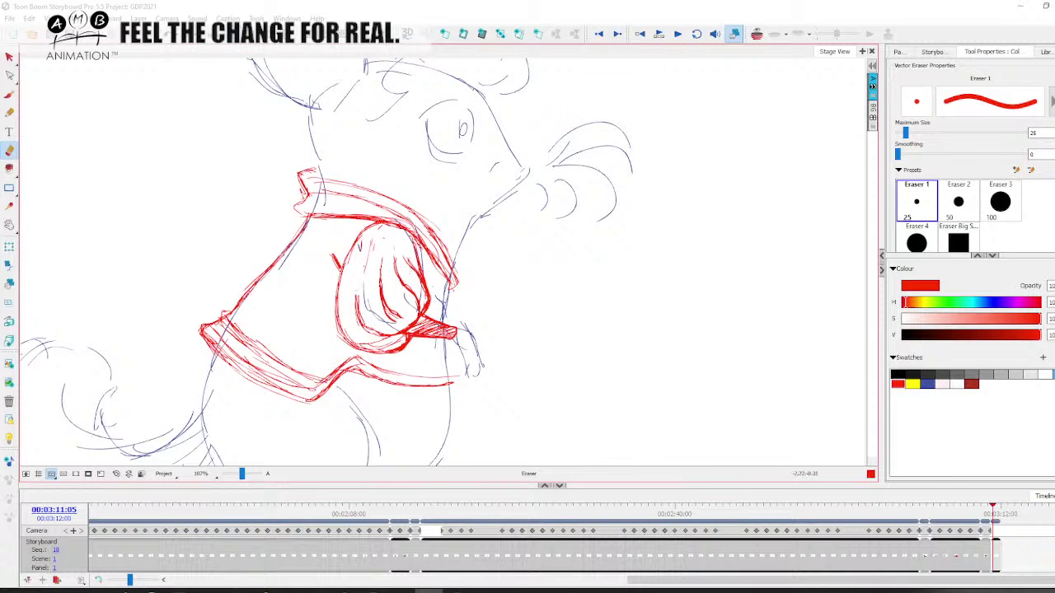
pyautogui.moveTo(393, 246)
pyautogui.mouseDown()
pyautogui.moveTo(379, 282)
pyautogui.moveTo(373, 264)
pyautogui.moveTo(400, 252)
pyautogui.moveTo(408, 271)
pyautogui.moveTo(398, 249)
pyautogui.moveTo(415, 276)
pyautogui.mouseUp()
# - Redraw tapered red folds along the back and upper front of the puffed sleeve
pyautogui.click(9, 95)
pyautogui.moveTo(360, 254)
pyautogui.mouseDown()
pyautogui.moveTo(357, 296)
pyautogui.moveTo(406, 287)
pyautogui.mouseUp()
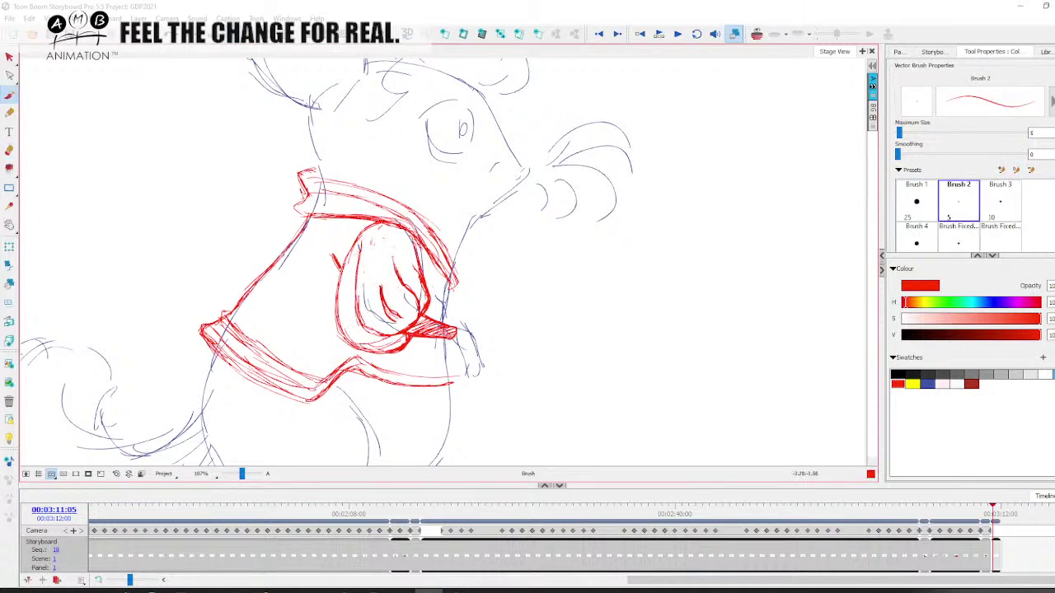
pyautogui.moveTo(363, 249); pyautogui.dragTo(345, 303)
pyautogui.moveTo(359, 265); pyautogui.dragTo(346, 301)
pyautogui.press('space')
pyautogui.moveTo(449, 288); pyautogui.dragTo(436, 290)
pyautogui.moveTo(380, 252); pyautogui.dragTo(386, 270)
pyautogui.moveTo(380, 247); pyautogui.dragTo(411, 284)
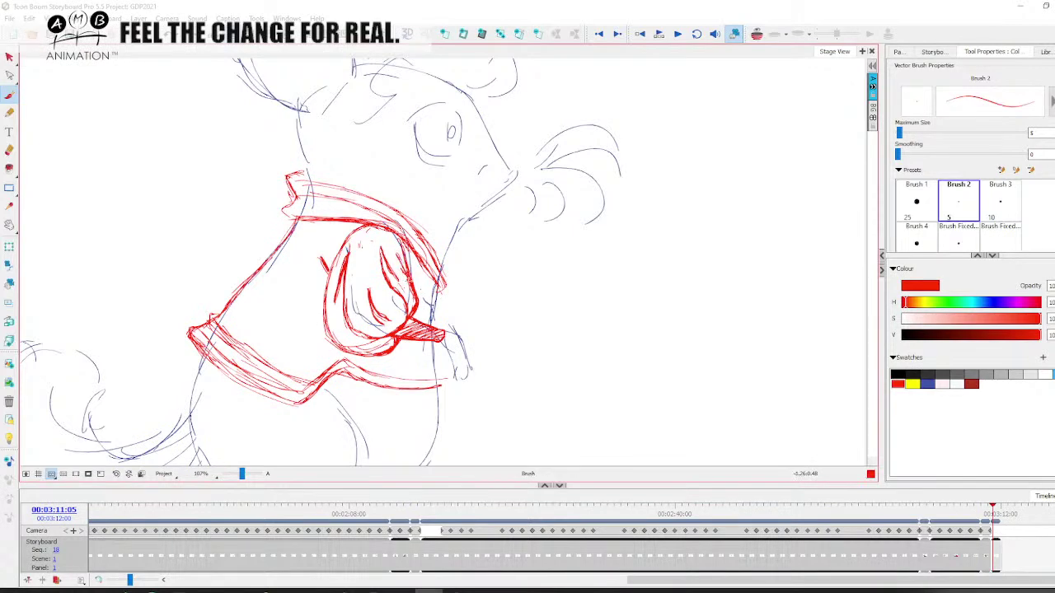
# - Erase the lower middle fold in the sleeve and replace it with thin red folds hanging from the top
pyautogui.press('space')
pyautogui.moveTo(483, 327)
pyautogui.mouseDown()
pyautogui.moveTo(539, 313)
pyautogui.moveTo(595, 333)
pyautogui.mouseUp()
pyautogui.press('space')
pyautogui.moveTo(503, 384); pyautogui.dragTo(470, 391)
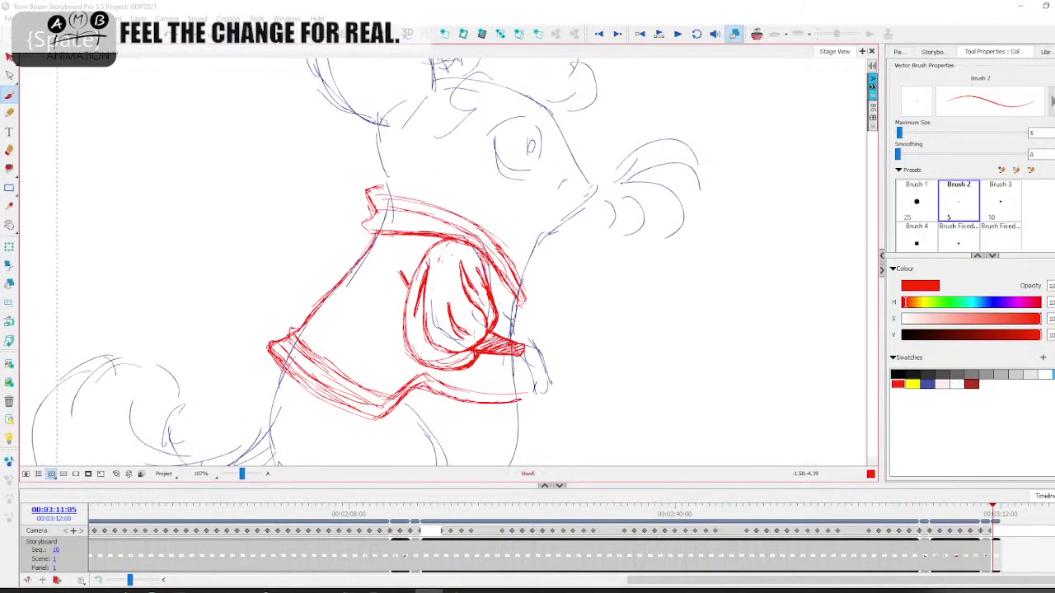
pyautogui.click(10, 150)
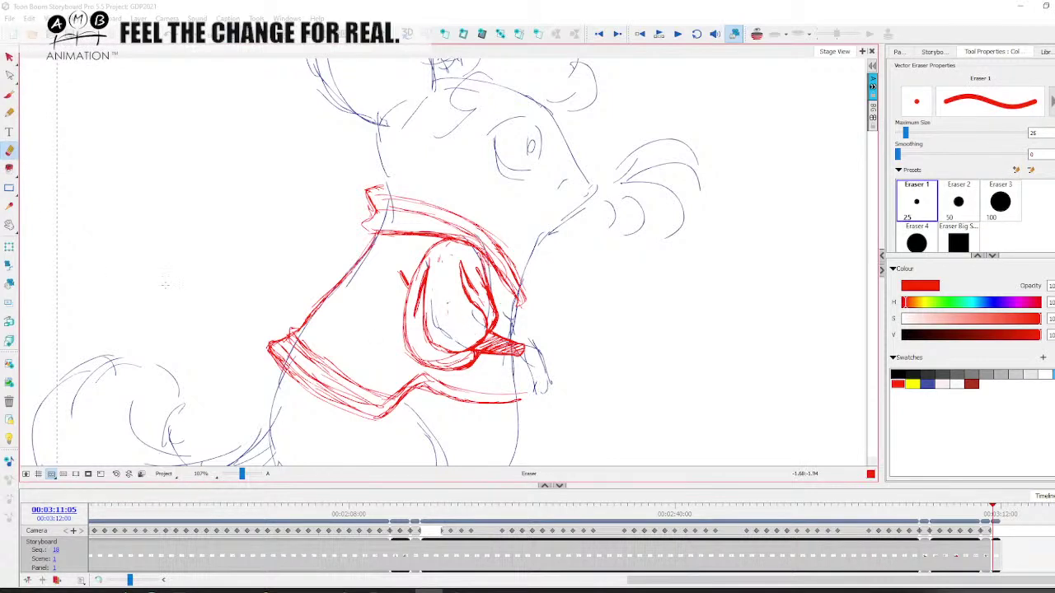
pyautogui.click(10, 96)
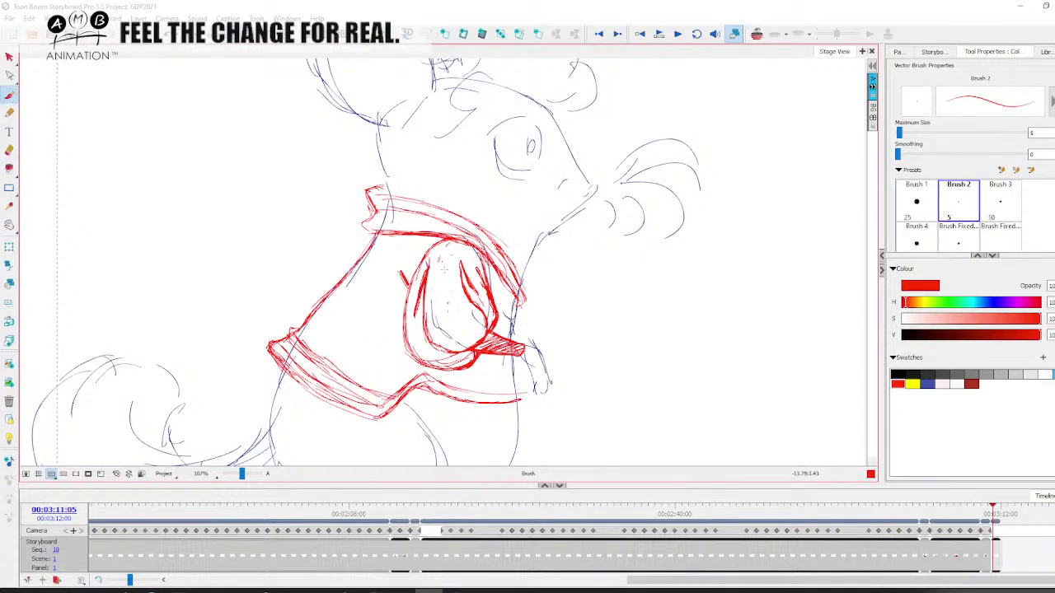
pyautogui.moveTo(442, 259); pyautogui.dragTo(444, 303)
pyautogui.moveTo(443, 264); pyautogui.dragTo(452, 289)
pyautogui.moveTo(445, 271); pyautogui.dragTo(450, 297)
# - Erase the extra fold line beside the puffed sleeve's front edge
pyautogui.press('space')
pyautogui.moveTo(581, 321); pyautogui.dragTo(518, 344)
pyautogui.moveTo(242, 474); pyautogui.dragTo(241, 474)
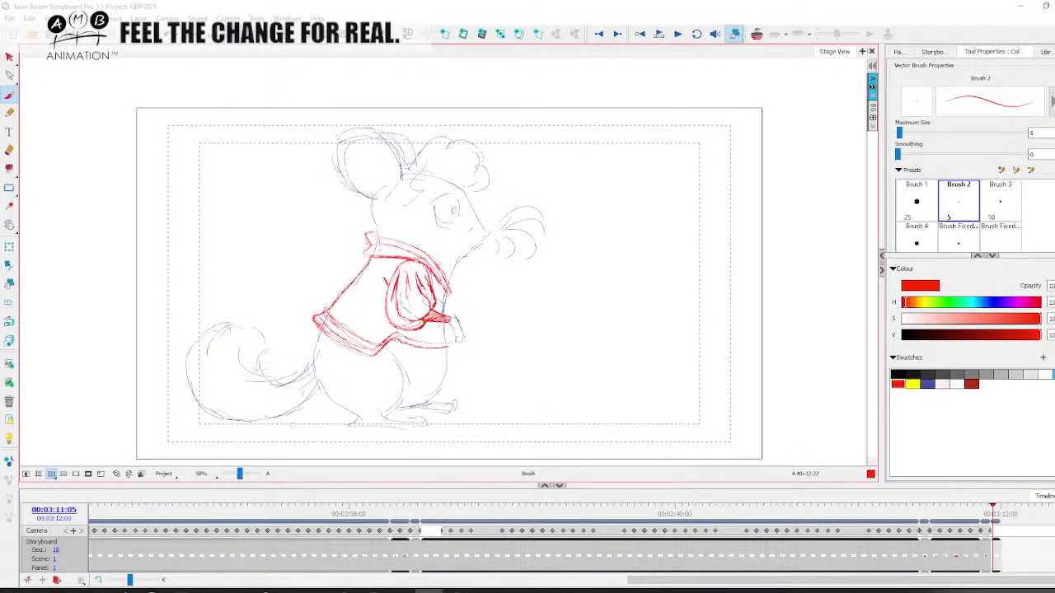
pyautogui.moveTo(239, 474); pyautogui.dragTo(242, 474)
pyautogui.click(9, 151)
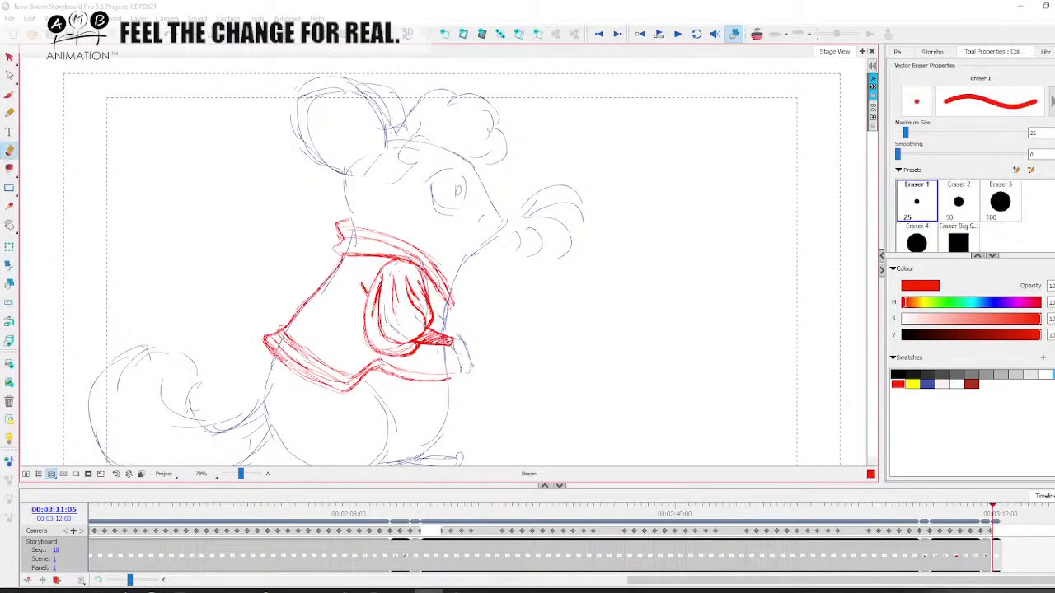
pyautogui.click(9, 95)
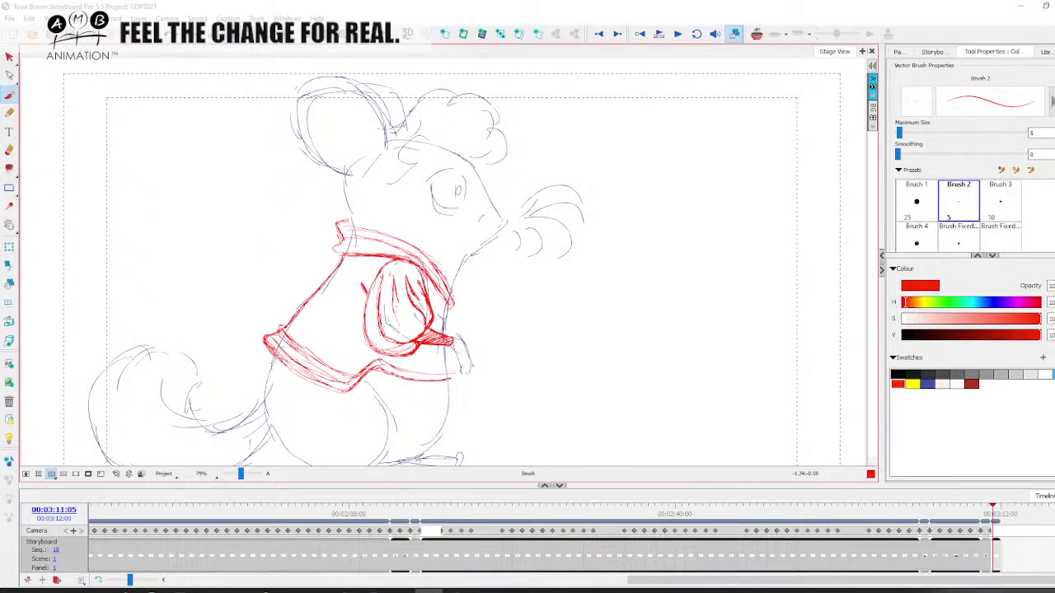
pyautogui.click(15, 152)
pyautogui.moveTo(241, 474); pyautogui.dragTo(243, 475)
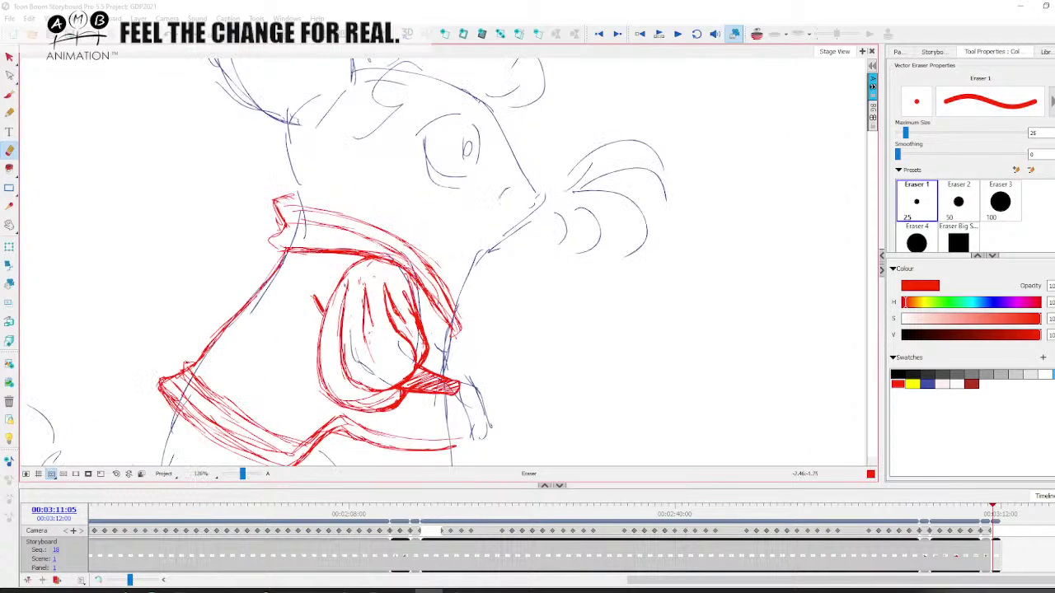
pyautogui.moveTo(401, 318)
pyautogui.mouseDown()
pyautogui.moveTo(390, 295)
pyautogui.moveTo(415, 321)
pyautogui.moveTo(377, 356)
pyautogui.mouseUp()
# - Shade the sleeve's middle fold with red hatching and darken the fold along its back edge
pyautogui.click(9, 95)
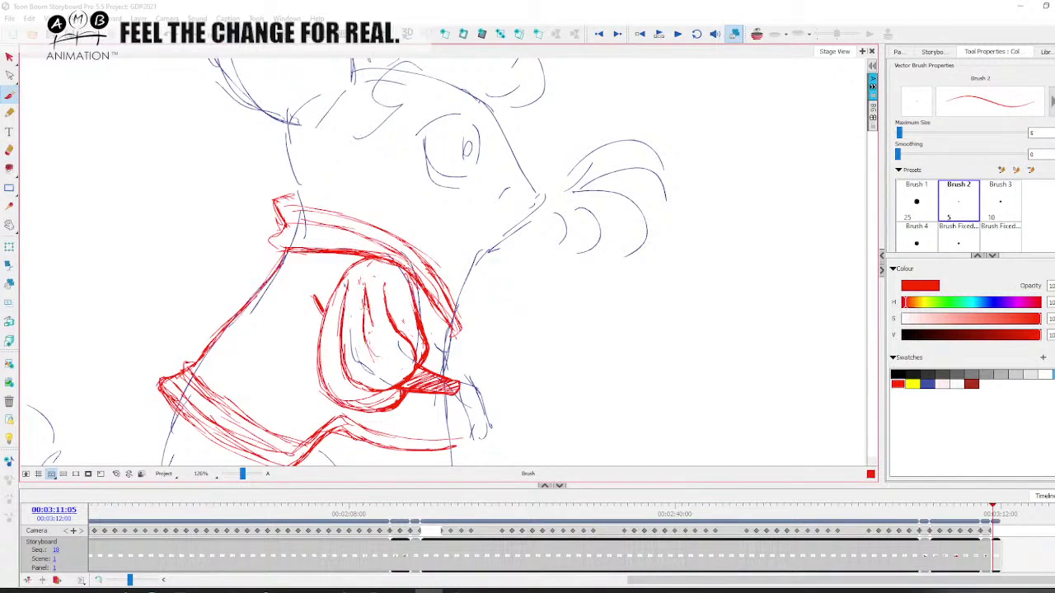
pyautogui.moveTo(365, 305)
pyautogui.mouseDown()
pyautogui.moveTo(371, 348)
pyautogui.moveTo(384, 305)
pyautogui.mouseUp()
pyautogui.press('space')
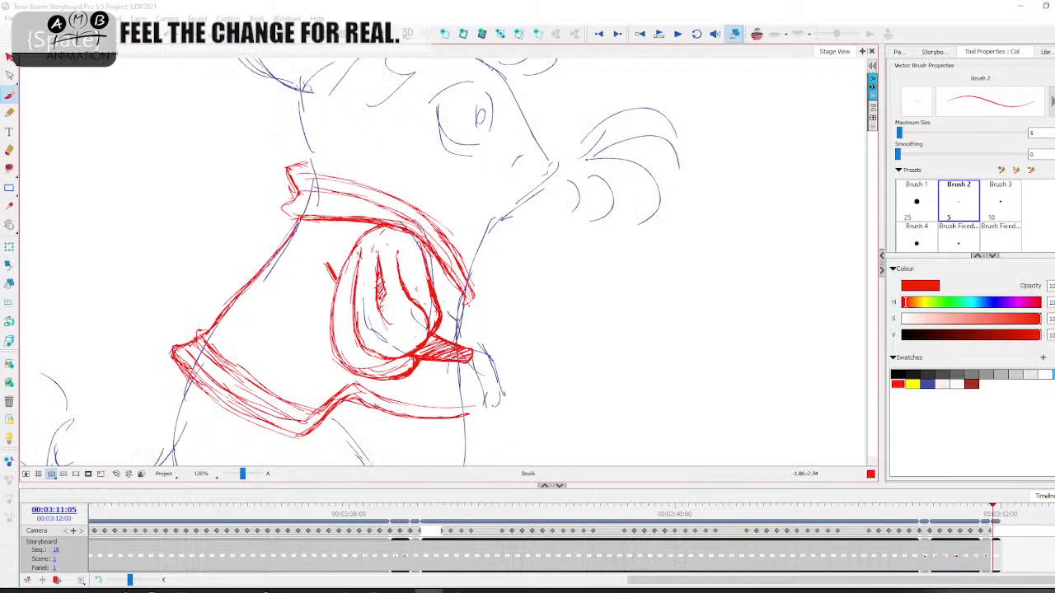
pyautogui.moveTo(358, 256); pyautogui.dragTo(347, 323)
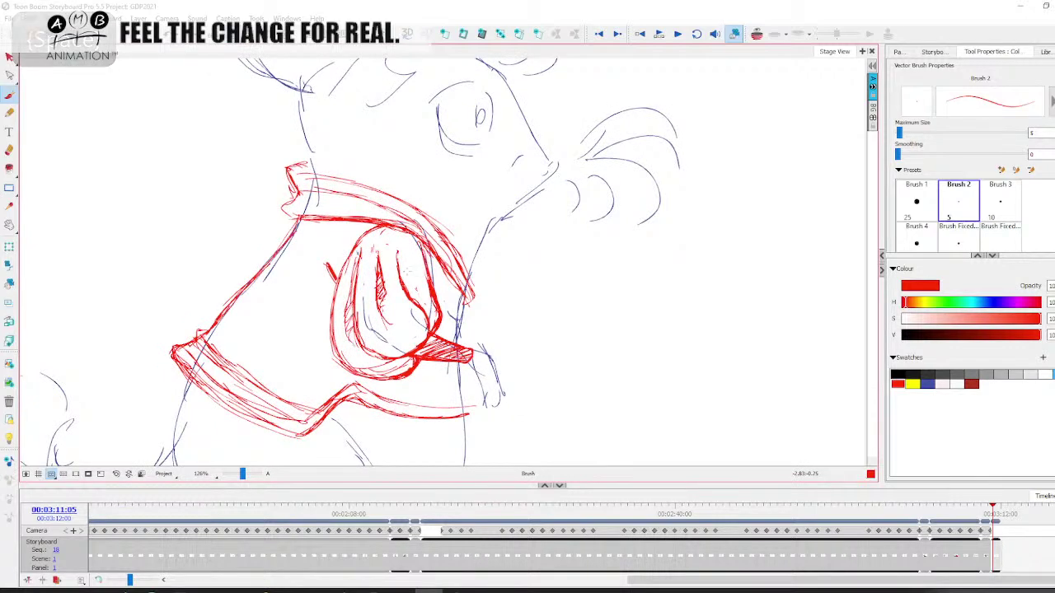
pyautogui.moveTo(397, 253)
pyautogui.mouseDown()
pyautogui.moveTo(427, 311)
pyautogui.moveTo(554, 301)
pyautogui.moveTo(563, 320)
pyautogui.mouseUp()
pyautogui.press('space')
pyautogui.moveTo(244, 475); pyautogui.dragTo(243, 478)
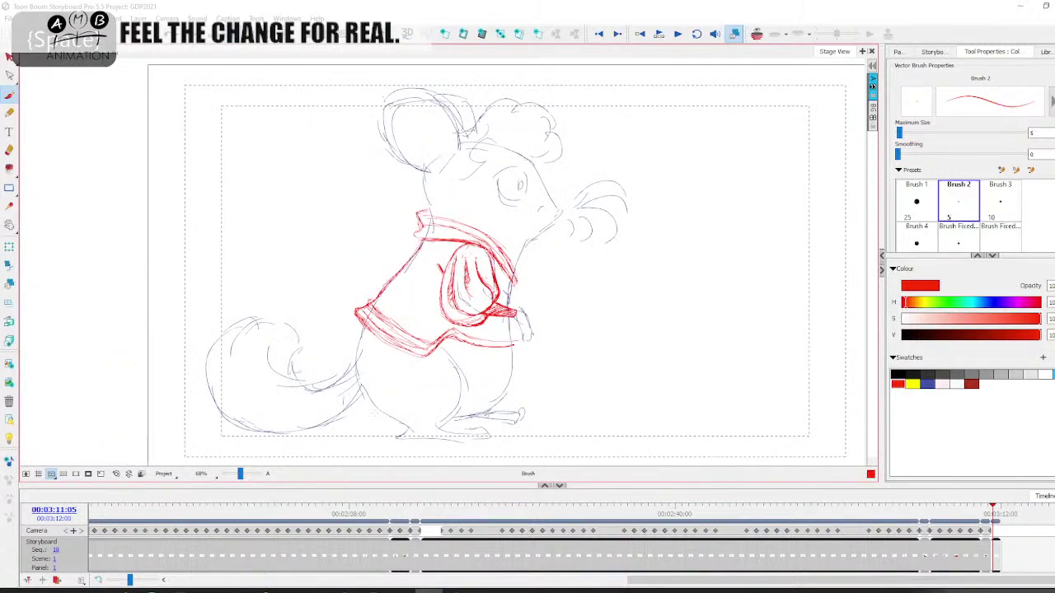
pyautogui.press('space')
pyautogui.moveTo(586, 356); pyautogui.dragTo(536, 368)
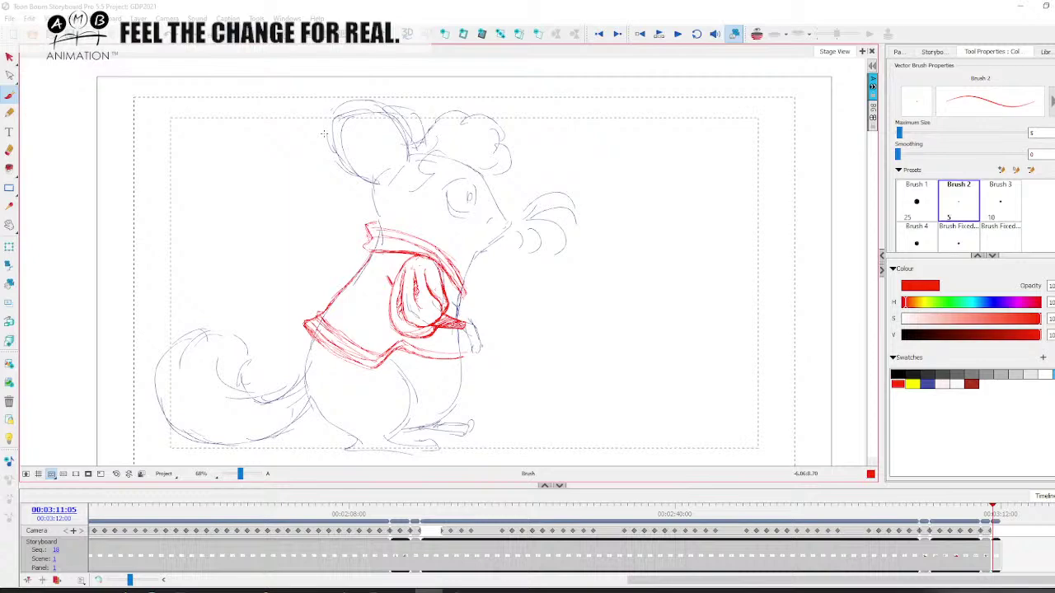
# - Sketch a small red scalloped ruffle around the wrist at the end of the sleeve cuff
pyautogui.scroll(5, 494, 355)
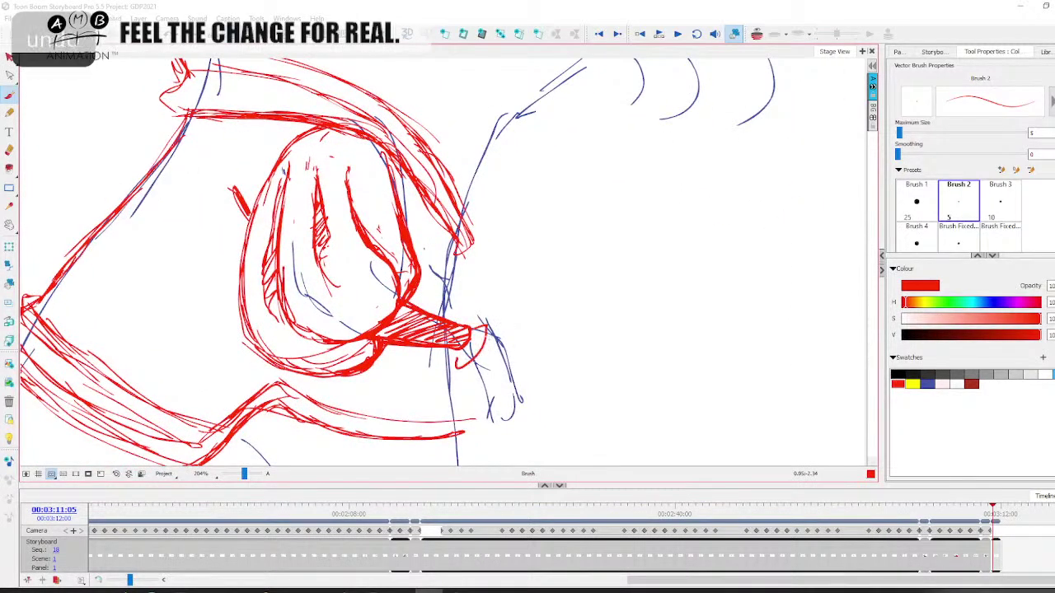
pyautogui.moveTo(469, 327)
pyautogui.mouseDown()
pyautogui.moveTo(495, 338)
pyautogui.moveTo(462, 367)
pyautogui.mouseUp()
pyautogui.moveTo(468, 328)
pyautogui.mouseDown()
pyautogui.moveTo(466, 311)
pyautogui.moveTo(491, 333)
pyautogui.moveTo(478, 362)
pyautogui.moveTo(470, 346)
pyautogui.moveTo(471, 361)
pyautogui.moveTo(492, 346)
pyautogui.moveTo(493, 314)
pyautogui.moveTo(468, 329)
pyautogui.mouseUp()
pyautogui.press('space')
pyautogui.moveTo(472, 331)
pyautogui.mouseDown()
pyautogui.moveTo(493, 322)
pyautogui.moveTo(494, 340)
pyautogui.mouseUp()
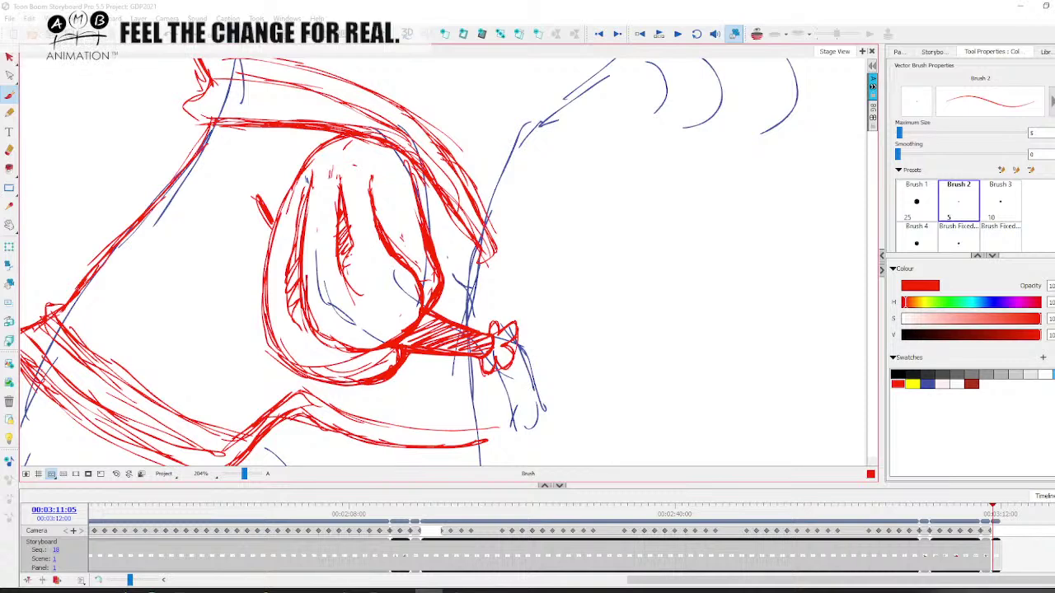
# - Check the Clara reference in the browser, extend the collar's upper edge to the throat and add a small shaded oval brooch below it
pyautogui.moveTo(1054, 43); pyautogui.dragTo(733, 27)
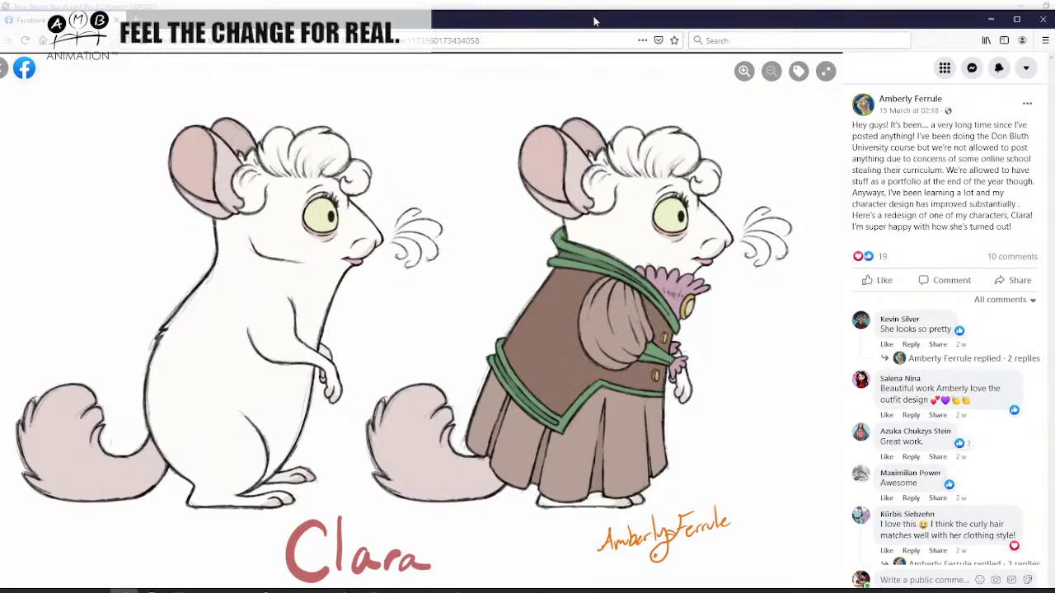
pyautogui.moveTo(595, 19); pyautogui.dragTo(1054, 147)
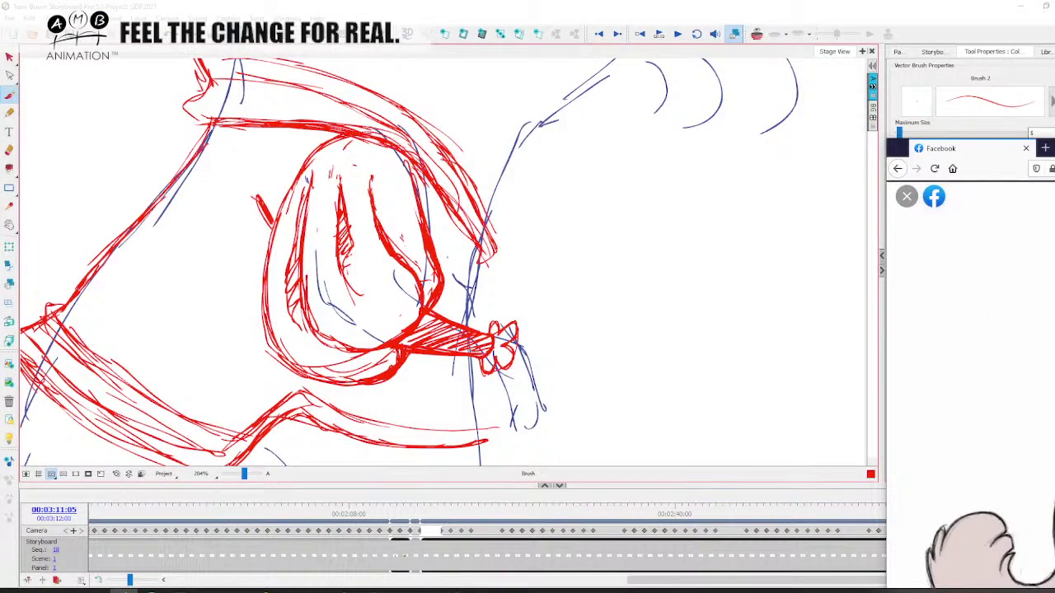
pyautogui.click(506, 18)
pyautogui.press('space')
pyautogui.moveTo(515, 257); pyautogui.dragTo(422, 372)
pyautogui.moveTo(333, 244); pyautogui.dragTo(417, 286)
pyautogui.moveTo(345, 253)
pyautogui.mouseDown()
pyautogui.moveTo(418, 287)
pyautogui.moveTo(397, 330)
pyautogui.mouseUp()
pyautogui.moveTo(412, 284)
pyautogui.mouseDown()
pyautogui.moveTo(416, 303)
pyautogui.moveTo(396, 338)
pyautogui.mouseUp()
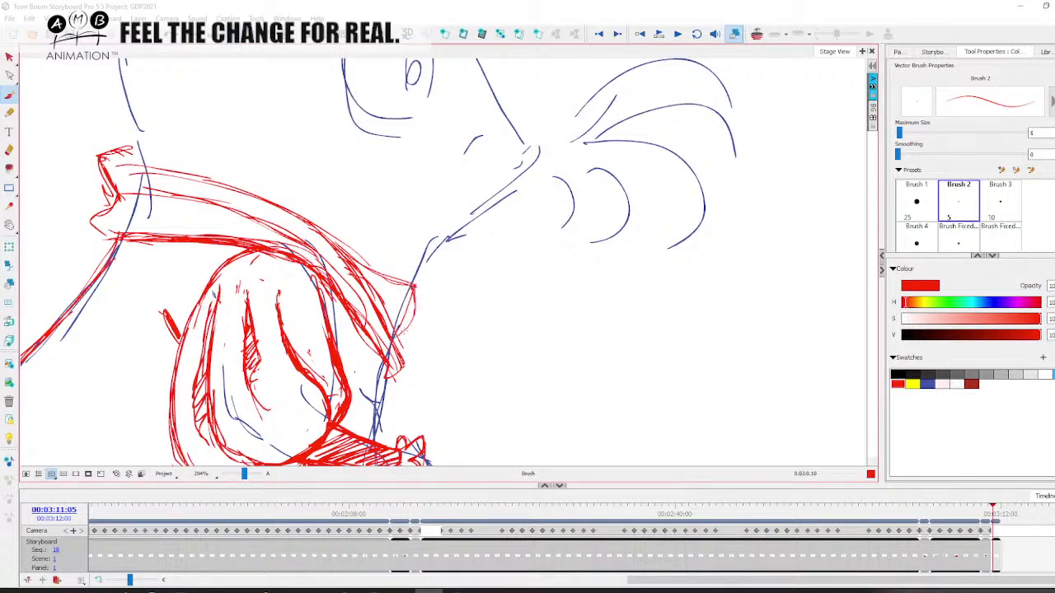
pyautogui.moveTo(416, 299); pyautogui.dragTo(395, 345)
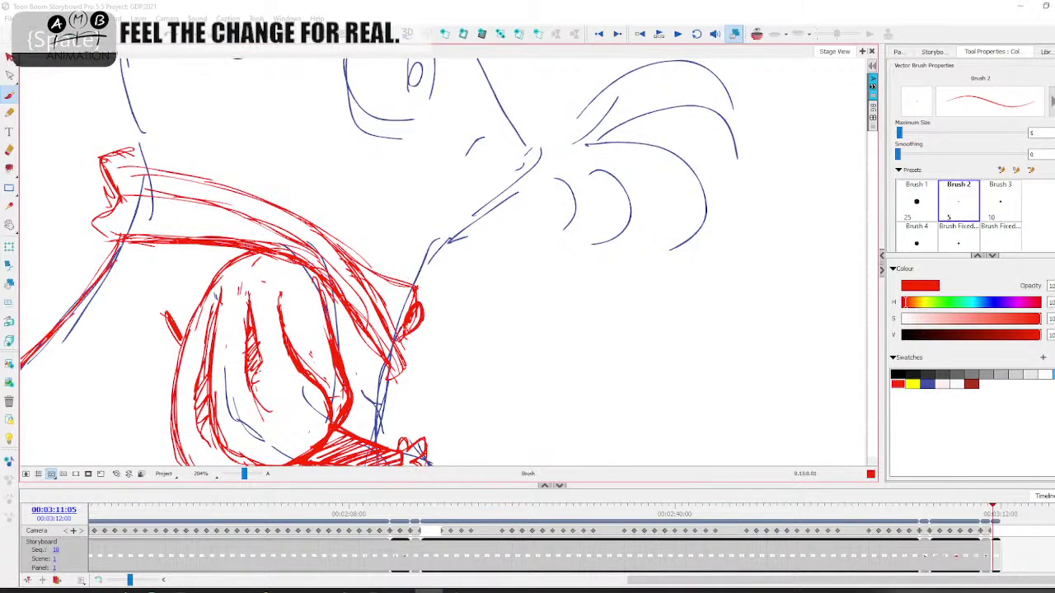
# - Sketch a narrow pointed red shape for the neck ruffle, jutting forward from the collar beneath the chin
pyautogui.moveTo(428, 289)
pyautogui.mouseDown()
pyautogui.moveTo(437, 311)
pyautogui.moveTo(425, 324)
pyautogui.mouseUp()
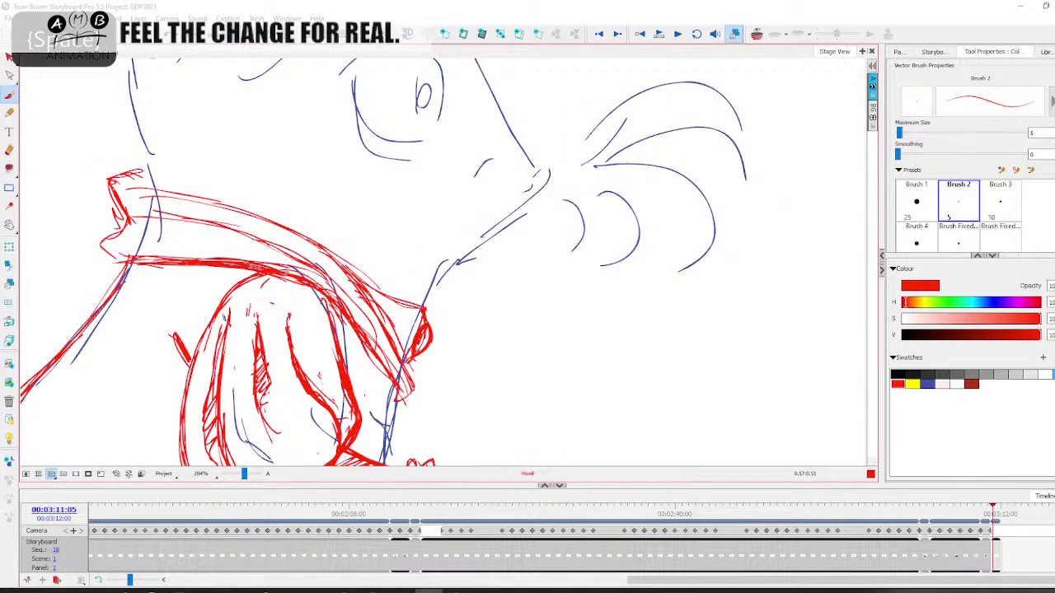
pyautogui.moveTo(363, 232); pyautogui.dragTo(362, 259)
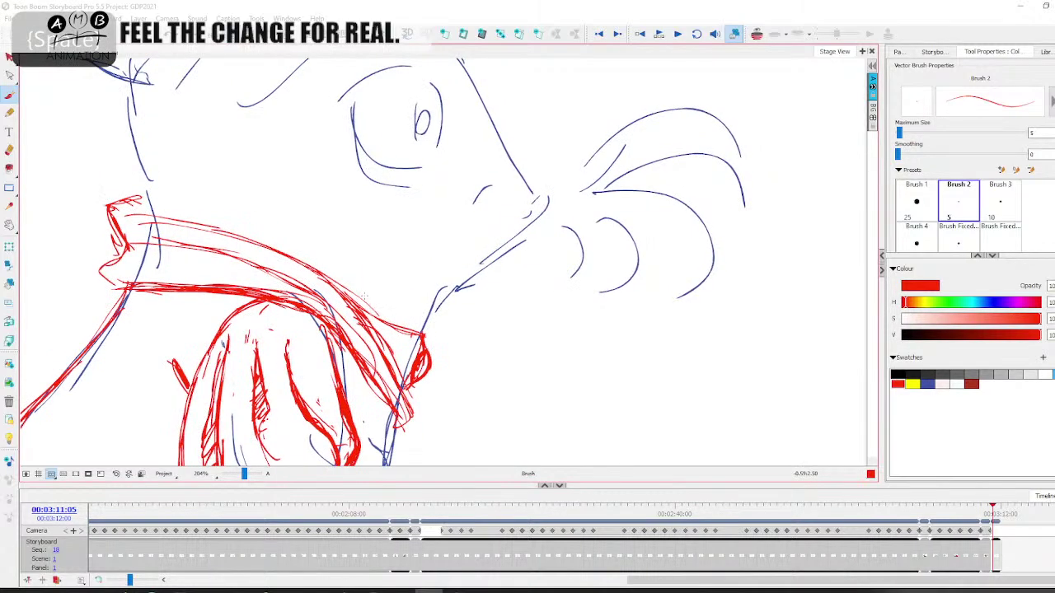
pyautogui.moveTo(398, 308)
pyautogui.mouseDown()
pyautogui.moveTo(496, 311)
pyautogui.moveTo(470, 302)
pyautogui.mouseUp()
pyautogui.press('space')
pyautogui.moveTo(377, 289); pyautogui.dragTo(501, 309)
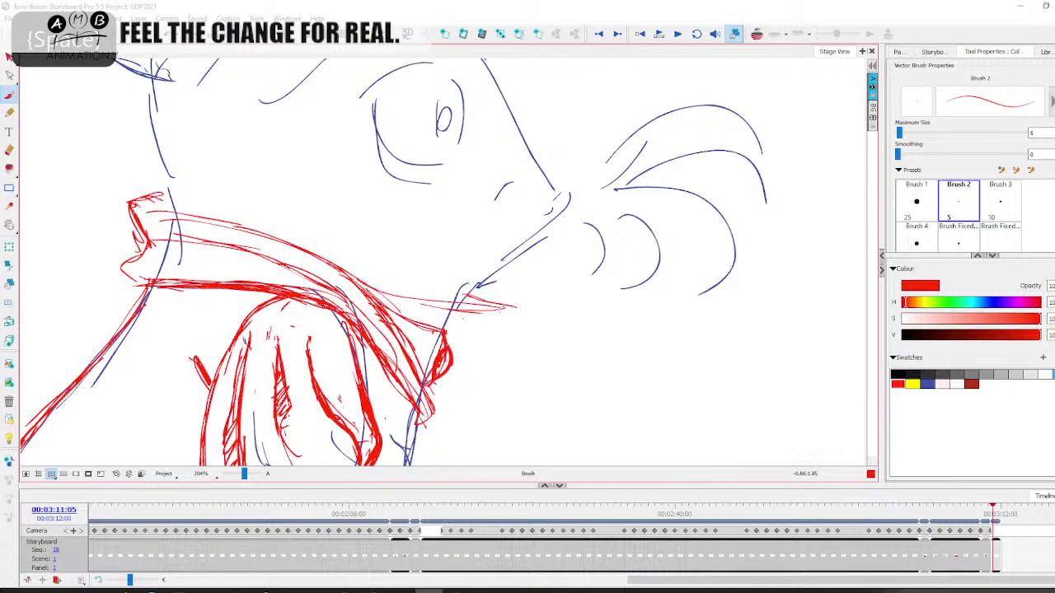
pyautogui.moveTo(422, 299)
pyautogui.mouseDown()
pyautogui.moveTo(518, 309)
pyautogui.moveTo(511, 316)
pyautogui.mouseUp()
pyautogui.moveTo(444, 332); pyautogui.dragTo(511, 316)
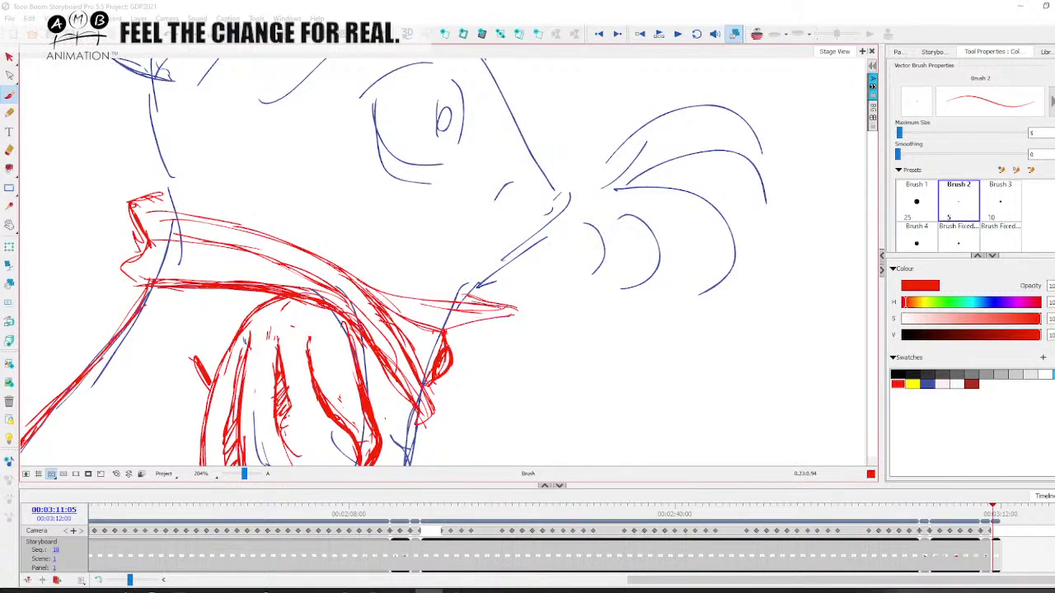
pyautogui.moveTo(457, 295); pyautogui.dragTo(517, 315)
pyautogui.moveTo(452, 327); pyautogui.dragTo(515, 311)
pyautogui.moveTo(410, 295); pyautogui.dragTo(500, 311)
# - Add small scalloped frills along the upper edge of the neck ruffle, from the collar towards its tip
pyautogui.moveTo(379, 287); pyautogui.dragTo(394, 293)
pyautogui.press('space')
pyautogui.moveTo(398, 301); pyautogui.dragTo(405, 312)
pyautogui.moveTo(371, 295)
pyautogui.mouseDown()
pyautogui.moveTo(406, 312)
pyautogui.moveTo(426, 298)
pyautogui.mouseUp()
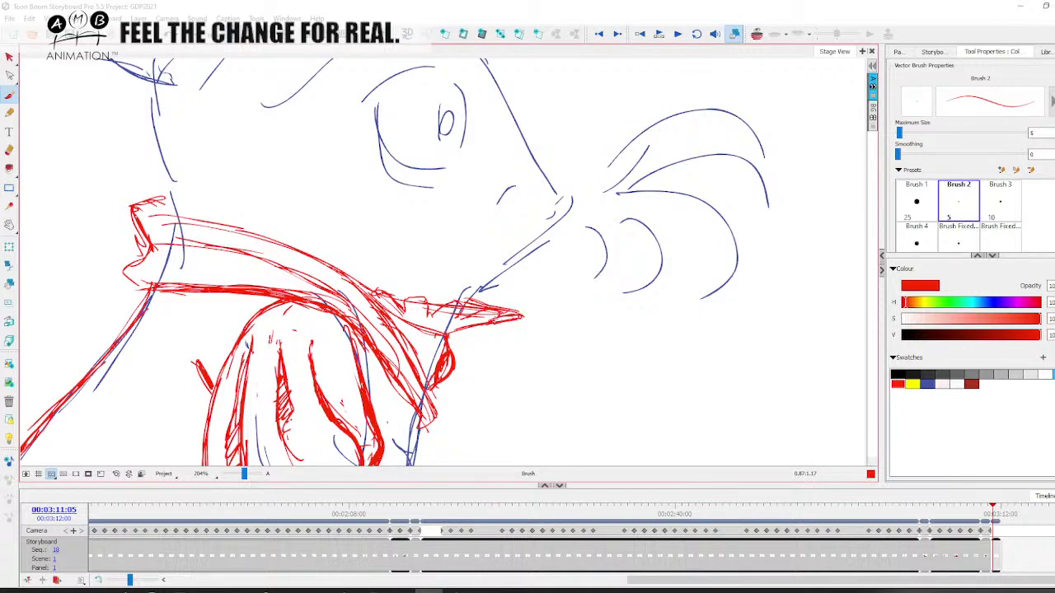
pyautogui.moveTo(482, 308)
pyautogui.mouseDown()
pyautogui.moveTo(463, 300)
pyautogui.moveTo(433, 317)
pyautogui.moveTo(456, 301)
pyautogui.moveTo(376, 292)
pyautogui.mouseUp()
pyautogui.press('space')
pyautogui.moveTo(412, 298)
pyautogui.mouseDown()
pyautogui.moveTo(432, 316)
pyautogui.moveTo(501, 333)
pyautogui.moveTo(516, 322)
pyautogui.moveTo(506, 335)
pyautogui.moveTo(468, 333)
pyautogui.moveTo(505, 321)
pyautogui.moveTo(491, 327)
pyautogui.mouseUp()
# - Erase the neck ruffle's lower front edge and redraw it with a rounded, scalloped tip
pyautogui.click(9, 151)
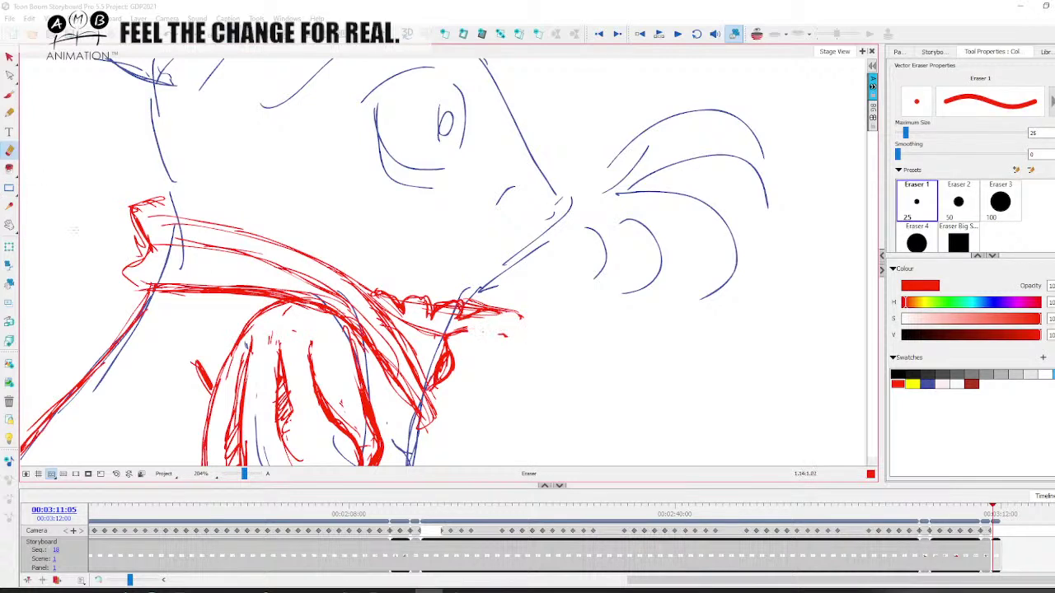
pyautogui.hotkey('alt', 'b')
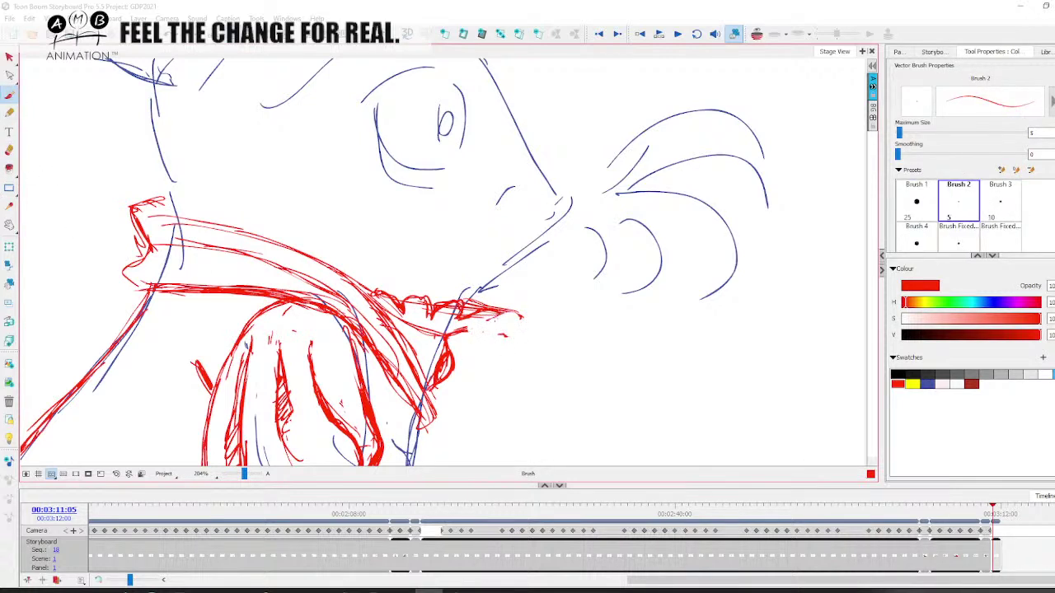
pyautogui.moveTo(493, 314)
pyautogui.mouseDown()
pyautogui.moveTo(519, 322)
pyautogui.moveTo(511, 334)
pyautogui.moveTo(452, 334)
pyautogui.mouseUp()
# - Reduce the eraser size to 9.2, thin out the lines on the ruffle's upper front and redraw its edge
pyautogui.click(9, 150)
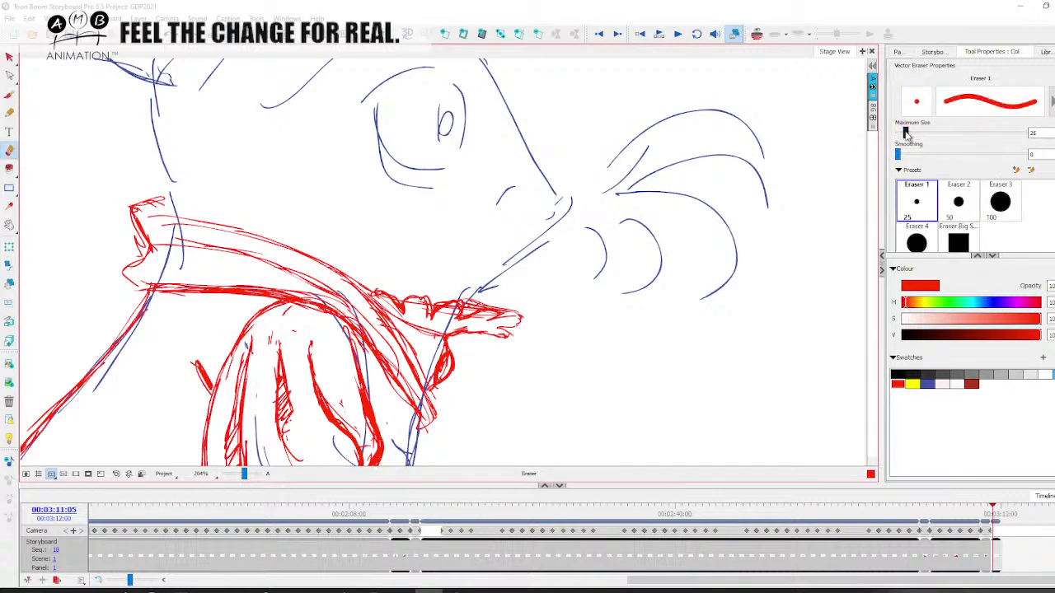
pyautogui.moveTo(909, 134); pyautogui.dragTo(904, 133)
pyautogui.moveTo(470, 300); pyautogui.dragTo(502, 306)
pyautogui.click(9, 93)
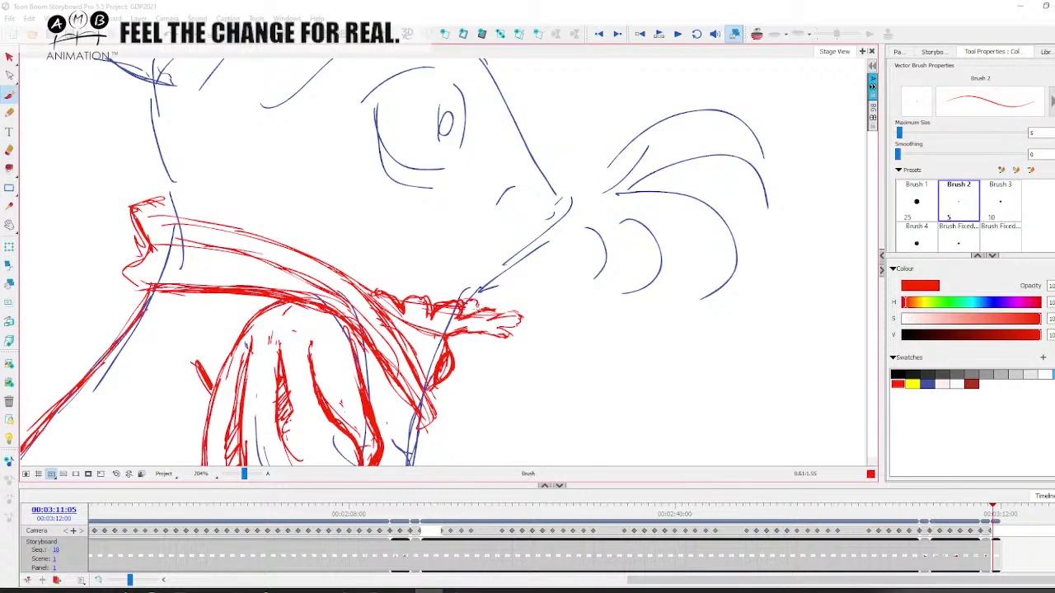
pyautogui.moveTo(490, 308)
pyautogui.mouseDown()
pyautogui.moveTo(512, 313)
pyautogui.moveTo(479, 305)
pyautogui.moveTo(539, 313)
pyautogui.mouseUp()
# - Erase the underside of the neck ruffle and redraw its front end as a slimmer pointed tip
pyautogui.press('space')
pyautogui.moveTo(245, 474); pyautogui.dragTo(242, 474)
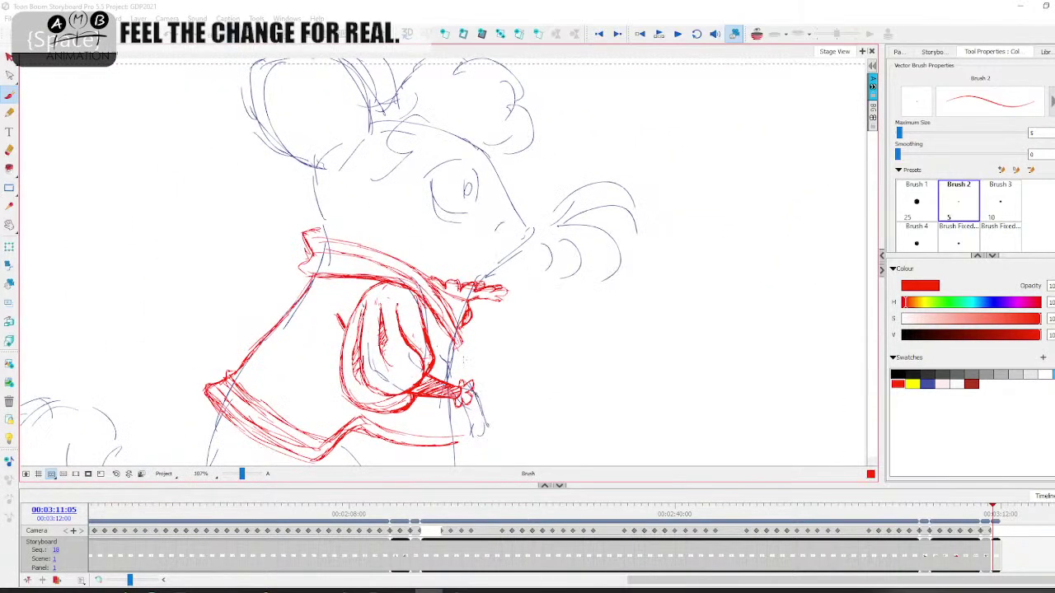
pyautogui.press('space')
pyautogui.moveTo(528, 335); pyautogui.dragTo(503, 342)
pyautogui.moveTo(242, 474); pyautogui.dragTo(243, 474)
pyautogui.press('space')
pyautogui.moveTo(499, 311)
pyautogui.mouseDown()
pyautogui.moveTo(455, 325)
pyautogui.moveTo(478, 315)
pyautogui.mouseUp()
pyautogui.hotkey('alt', 'e')
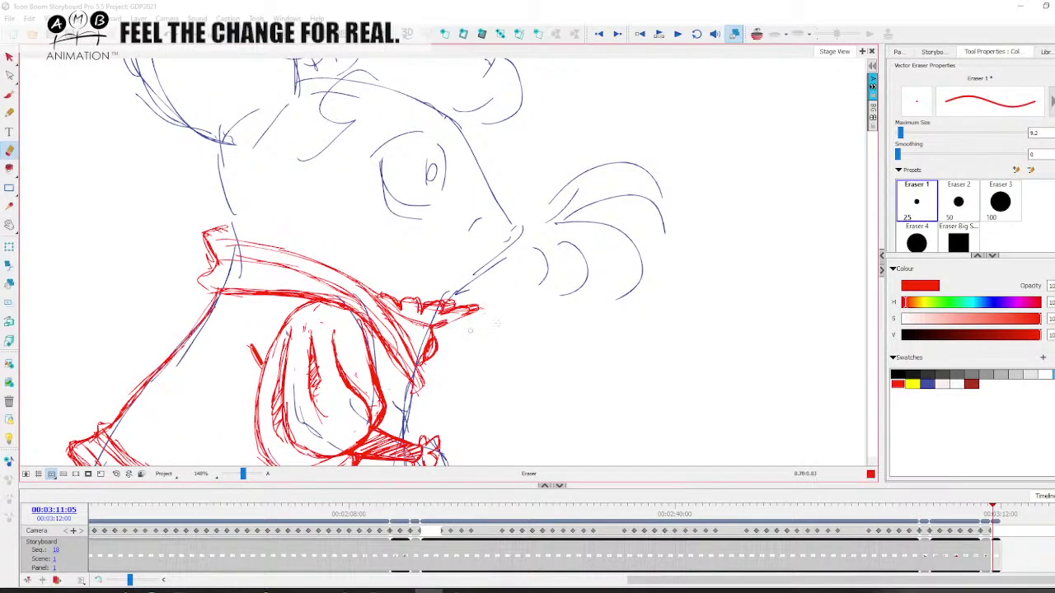
pyautogui.hotkey('alt', 'b')
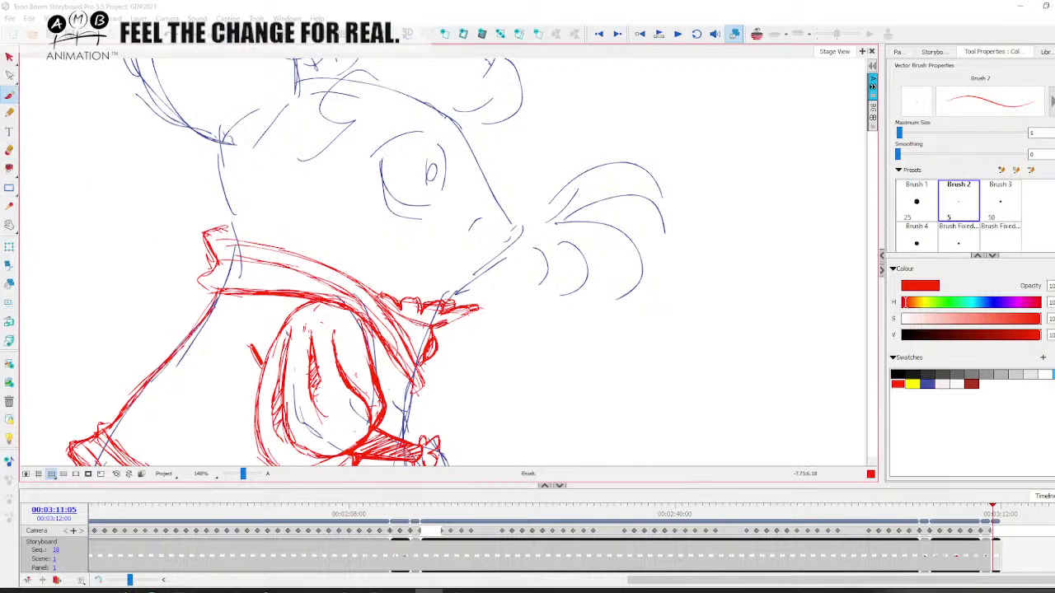
pyautogui.moveTo(476, 309)
pyautogui.mouseDown()
pyautogui.moveTo(468, 321)
pyautogui.moveTo(551, 331)
pyautogui.moveTo(482, 312)
pyautogui.moveTo(473, 343)
pyautogui.mouseUp()
# - Extend the ruffle's scalloped frills backward along the upper edge of the collar
pyautogui.press('space')
pyautogui.scroll(-4, 500, 297)
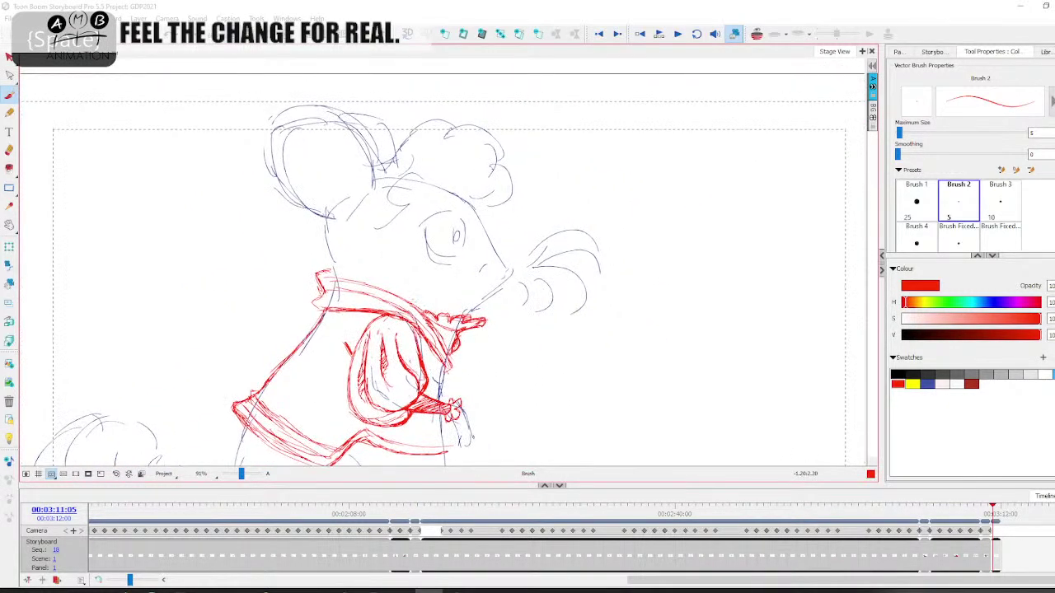
pyautogui.moveTo(404, 298)
pyautogui.mouseDown()
pyautogui.moveTo(438, 318)
pyautogui.moveTo(505, 323)
pyautogui.mouseUp()
pyautogui.press('space')
pyautogui.moveTo(541, 364); pyautogui.dragTo(544, 306)
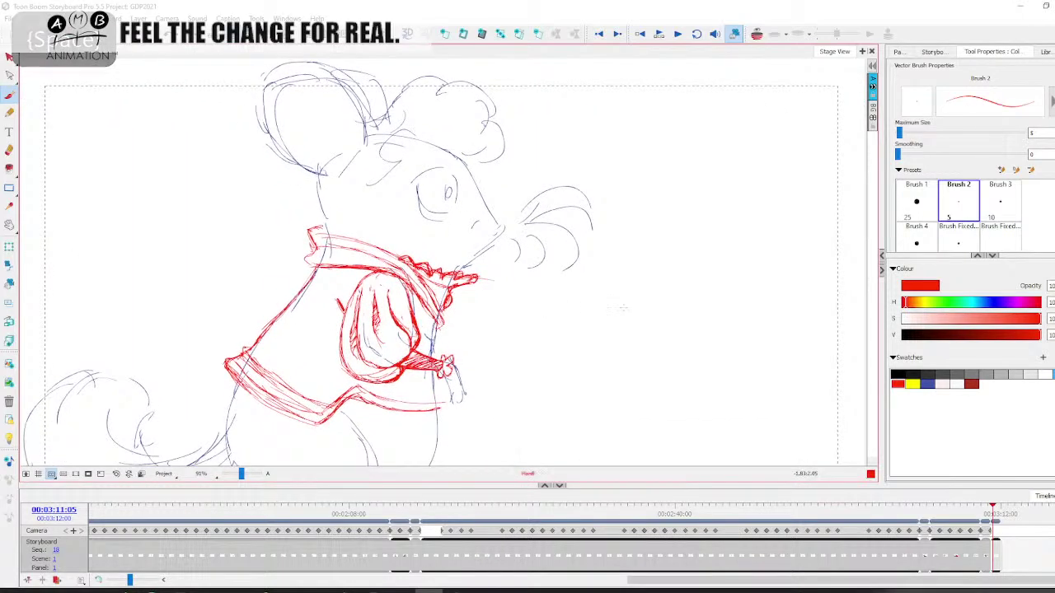
pyautogui.moveTo(303, 208)
pyautogui.mouseDown()
pyautogui.moveTo(493, 279)
pyautogui.moveTo(542, 264)
pyautogui.mouseUp()
pyautogui.moveTo(541, 266); pyautogui.dragTo(349, 234)
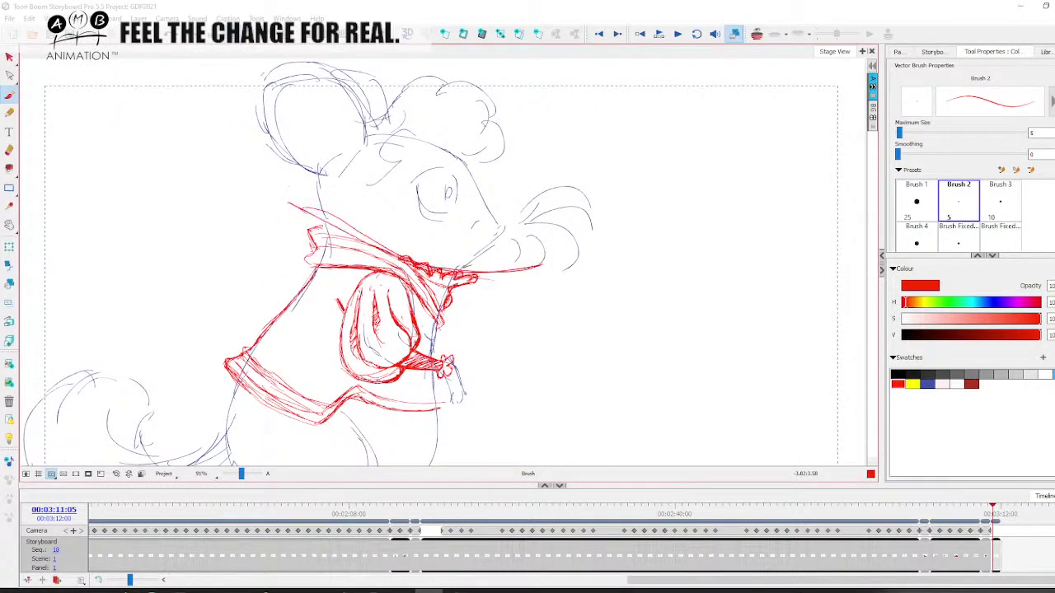
pyautogui.hotkey('ctrl', 'z')
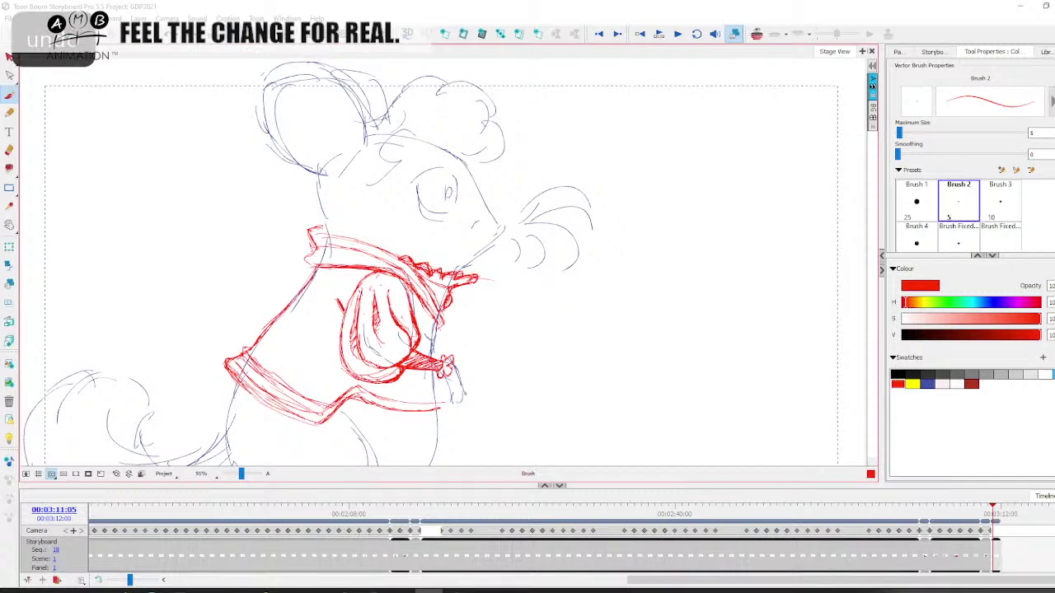
# - Check the neck ruffle on the Clara reference in the browser and try a sloping red guide line along the collar and ruffle
pyautogui.moveTo(1054, 165); pyautogui.dragTo(428, 89)
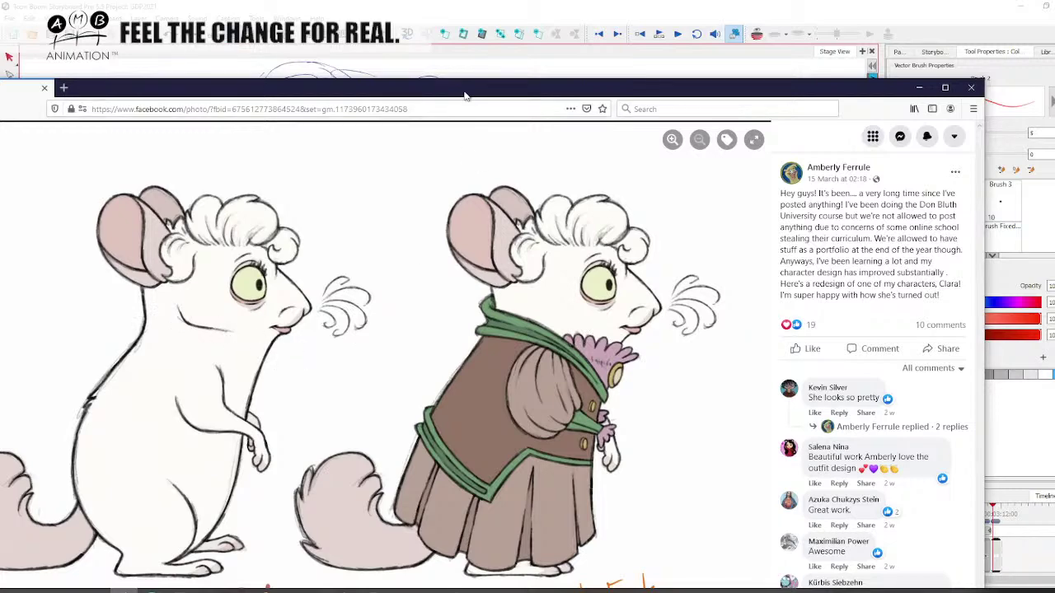
pyautogui.moveTo(464, 97); pyautogui.dragTo(1054, 177)
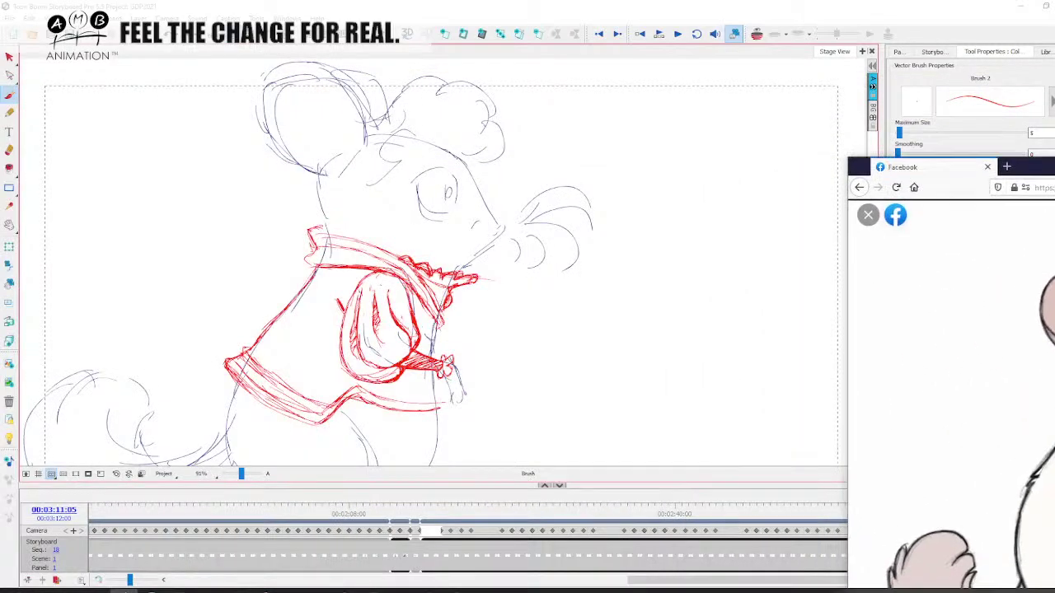
pyautogui.click(12, 96)
pyautogui.moveTo(366, 217)
pyautogui.mouseDown()
pyautogui.moveTo(368, 247)
pyautogui.moveTo(510, 293)
pyautogui.mouseUp()
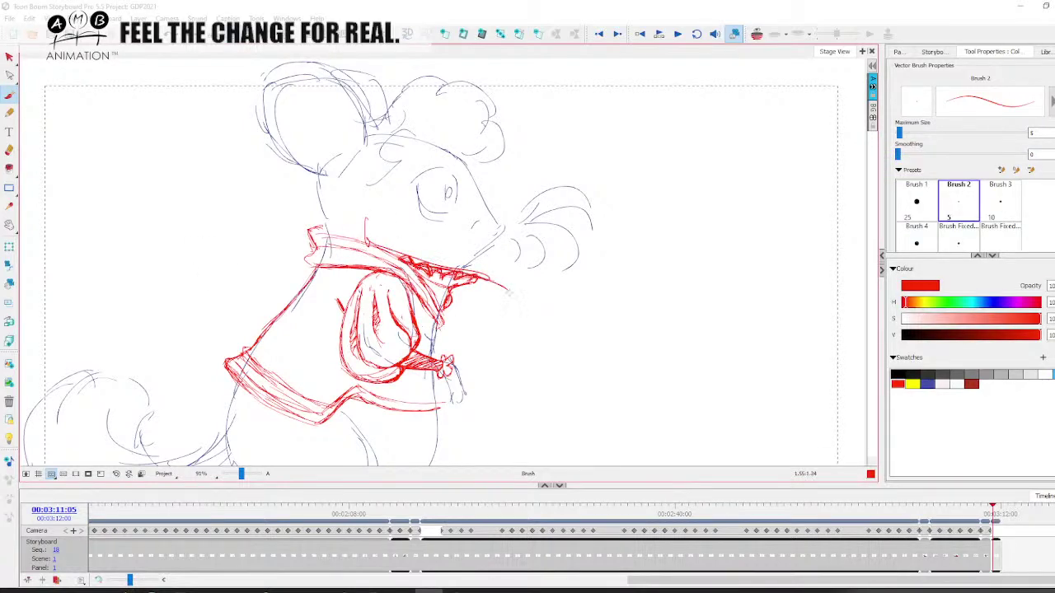
# - Sketch the red skirt outline below the vest, with a hatched flared back corner, a front edge and a curved hem
pyautogui.moveTo(520, 356)
pyautogui.mouseDown()
pyautogui.moveTo(517, 264)
pyautogui.moveTo(551, 249)
pyautogui.mouseUp()
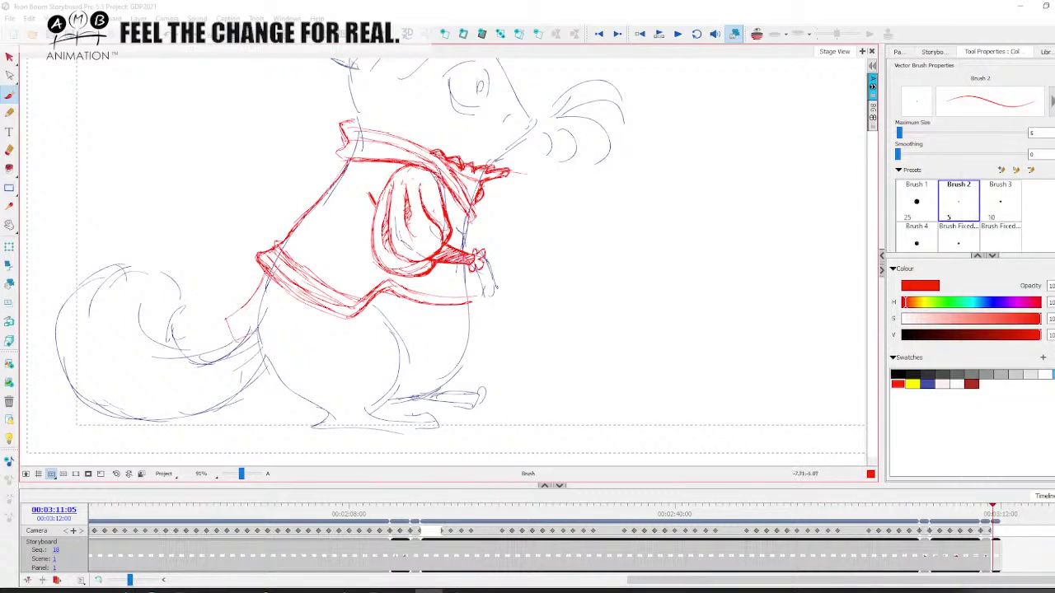
pyautogui.moveTo(229, 338)
pyautogui.mouseDown()
pyautogui.moveTo(227, 313)
pyautogui.moveTo(230, 338)
pyautogui.moveTo(225, 329)
pyautogui.moveTo(263, 366)
pyautogui.moveTo(269, 394)
pyautogui.moveTo(341, 404)
pyautogui.moveTo(275, 416)
pyautogui.moveTo(440, 396)
pyautogui.moveTo(483, 359)
pyautogui.mouseUp()
pyautogui.moveTo(471, 312); pyautogui.dragTo(481, 372)
pyautogui.moveTo(225, 324); pyautogui.dragTo(266, 384)
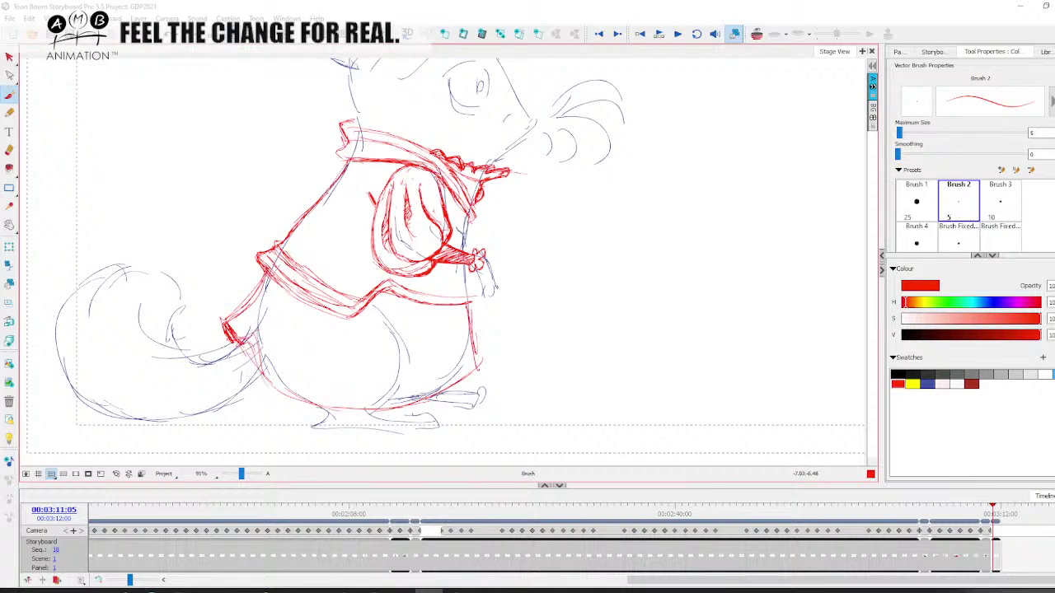
pyautogui.moveTo(248, 337)
pyautogui.mouseDown()
pyautogui.moveTo(285, 400)
pyautogui.moveTo(378, 414)
pyautogui.moveTo(462, 386)
pyautogui.mouseUp()
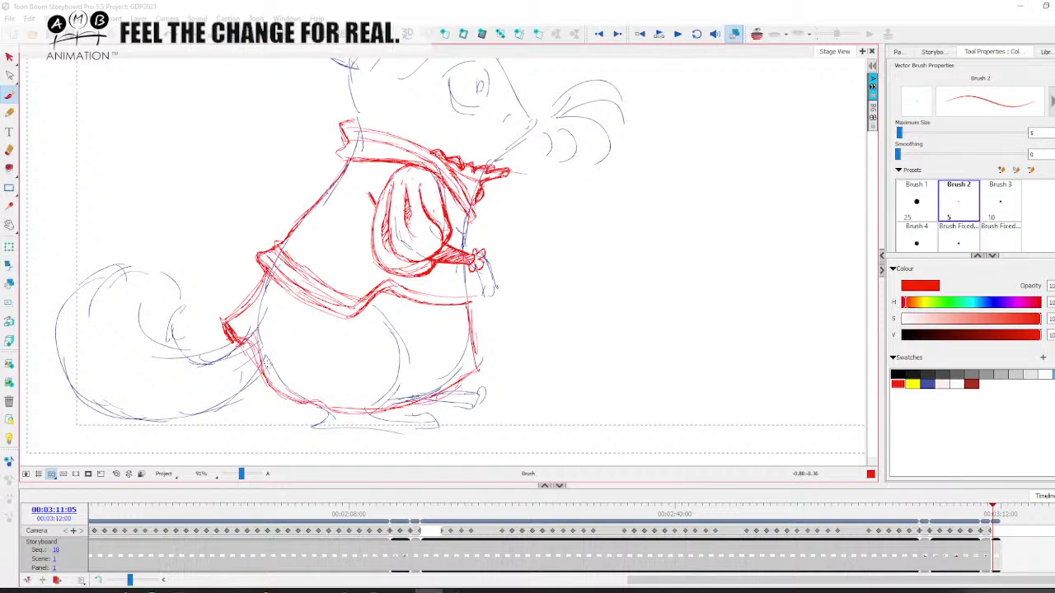
# - Draw red pleat lines fanning down from the vest's lower edge across the back and middle of the skirt
pyautogui.moveTo(275, 344)
pyautogui.mouseDown()
pyautogui.moveTo(300, 305)
pyautogui.moveTo(321, 366)
pyautogui.mouseUp()
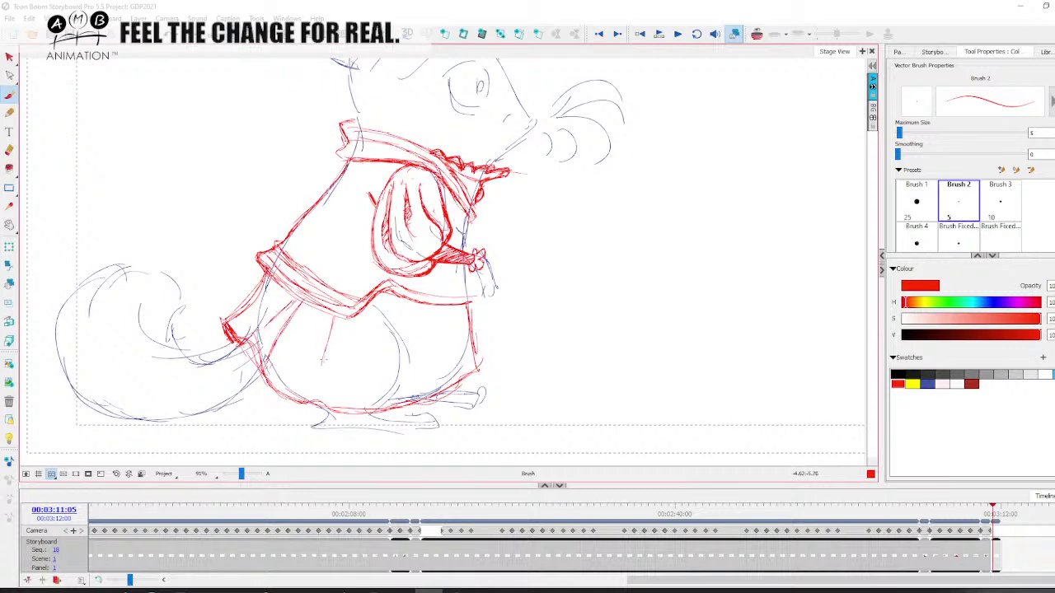
pyautogui.moveTo(333, 314)
pyautogui.mouseDown()
pyautogui.moveTo(319, 369)
pyautogui.moveTo(328, 396)
pyautogui.mouseUp()
pyautogui.moveTo(324, 357); pyautogui.dragTo(315, 391)
pyautogui.moveTo(396, 303); pyautogui.dragTo(402, 388)
pyautogui.moveTo(402, 332); pyautogui.dragTo(401, 392)
pyautogui.moveTo(404, 306); pyautogui.dragTo(408, 356)
pyautogui.moveTo(397, 328); pyautogui.dragTo(400, 368)
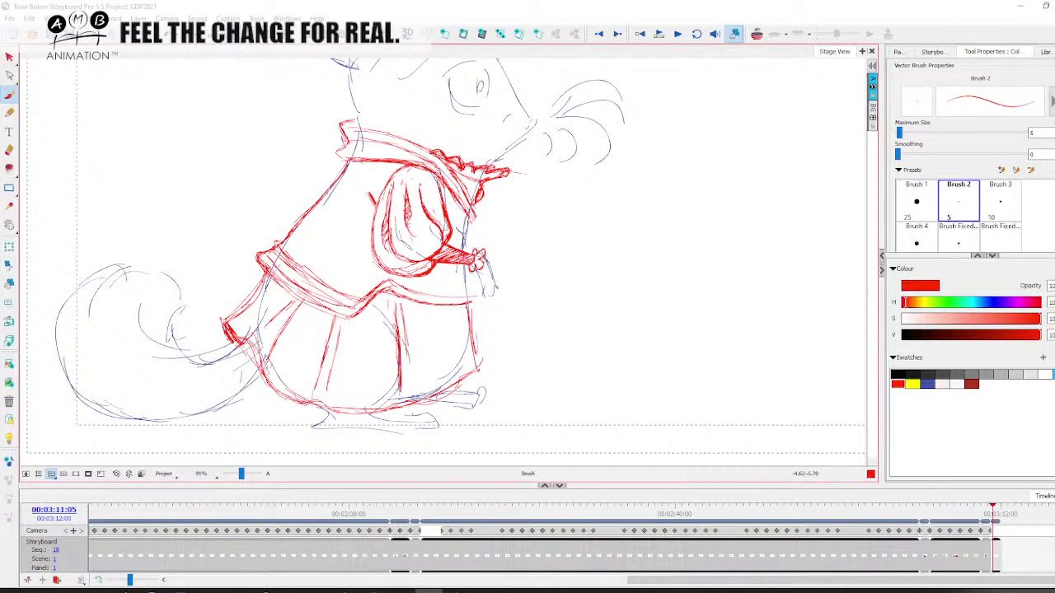
# - Darken the skirt hem into a wavy edge and add pleat lines near the skirt's front edge
pyautogui.moveTo(387, 414)
pyautogui.mouseDown()
pyautogui.moveTo(331, 417)
pyautogui.moveTo(359, 417)
pyautogui.moveTo(301, 405)
pyautogui.moveTo(261, 371)
pyautogui.mouseUp()
pyautogui.moveTo(404, 402); pyautogui.dragTo(456, 389)
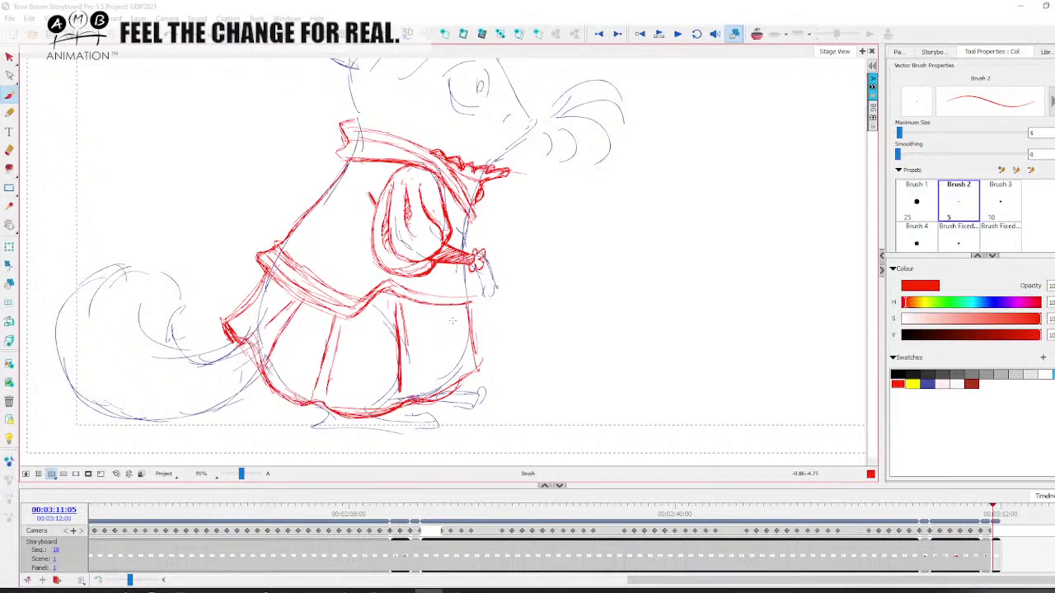
pyautogui.moveTo(452, 323)
pyautogui.mouseDown()
pyautogui.moveTo(463, 392)
pyautogui.moveTo(468, 319)
pyautogui.mouseUp()
pyautogui.moveTo(354, 324); pyautogui.dragTo(425, 334)
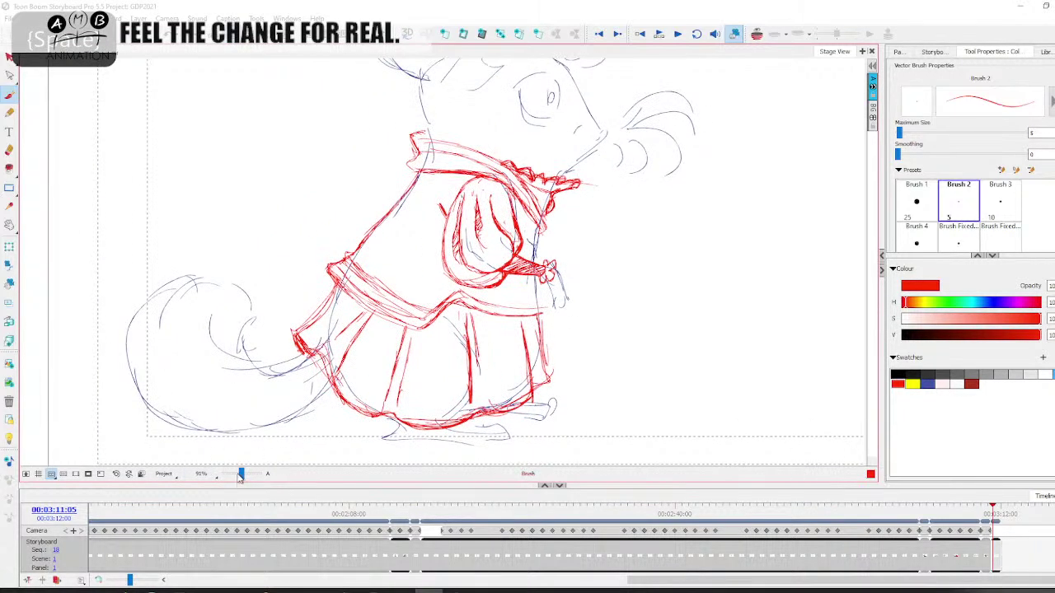
pyautogui.moveTo(241, 474); pyautogui.dragTo(239, 475)
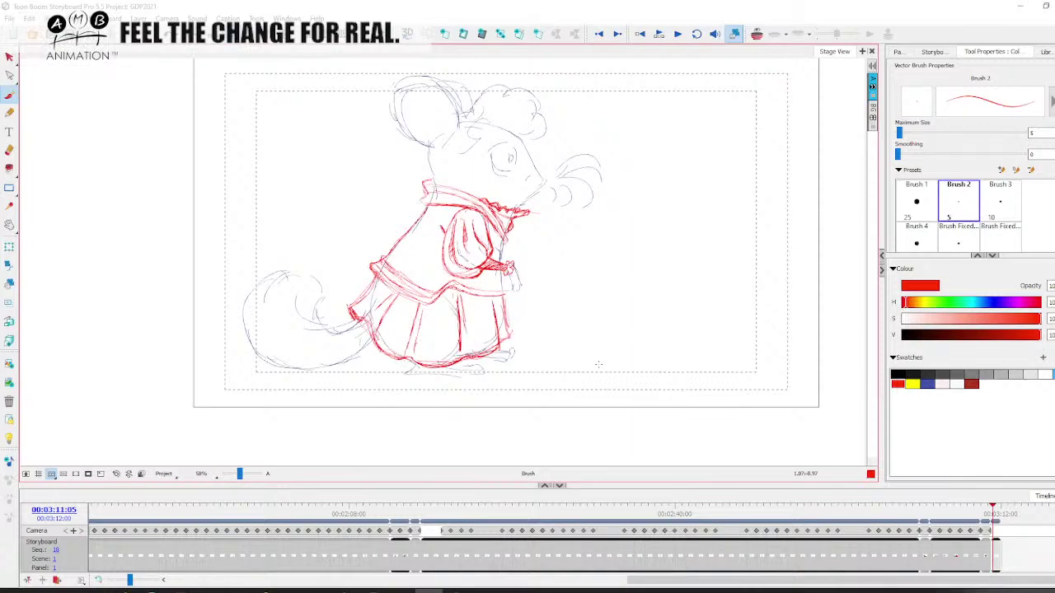
# - Bring the Clara reference in the browser back into view to compare it with the finished costume sketch
pyautogui.moveTo(1054, 90)
pyautogui.mouseDown()
pyautogui.moveTo(717, 52)
pyautogui.moveTo(713, 39)
pyautogui.mouseUp()
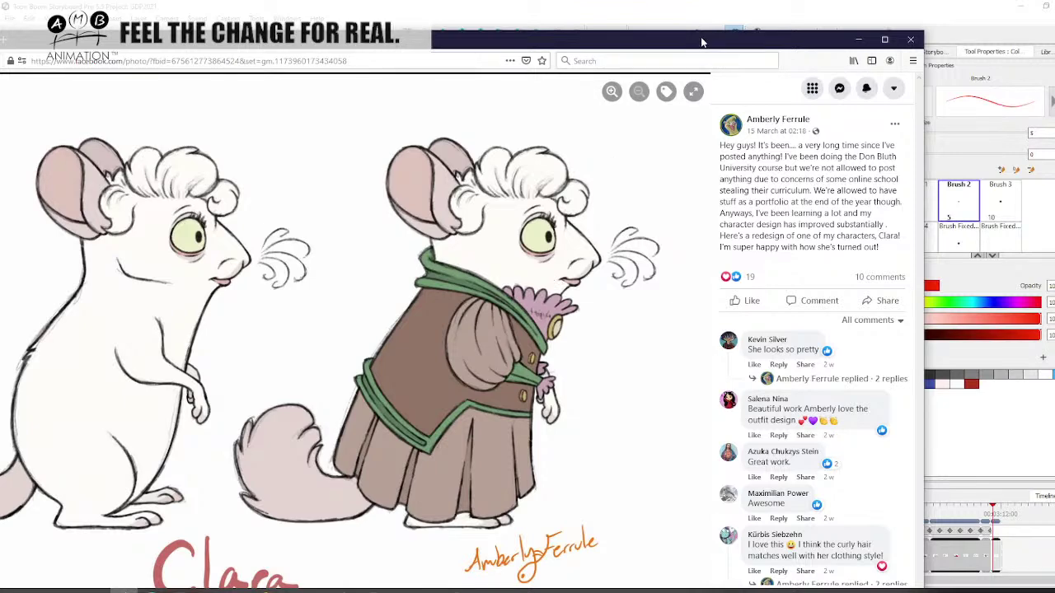
pyautogui.moveTo(701, 40); pyautogui.dragTo(860, 14)
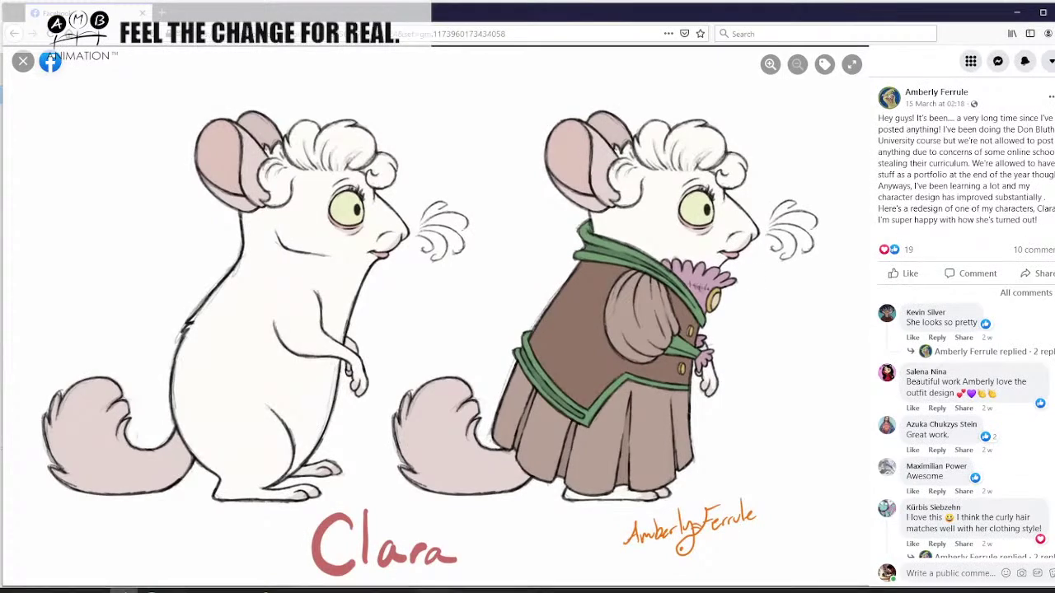
# - Switch back to Storyboard Pro and delete the red costume drawing and the pencil body sketch of Clara, leaving the panel empty
pyautogui.click(431, 591)
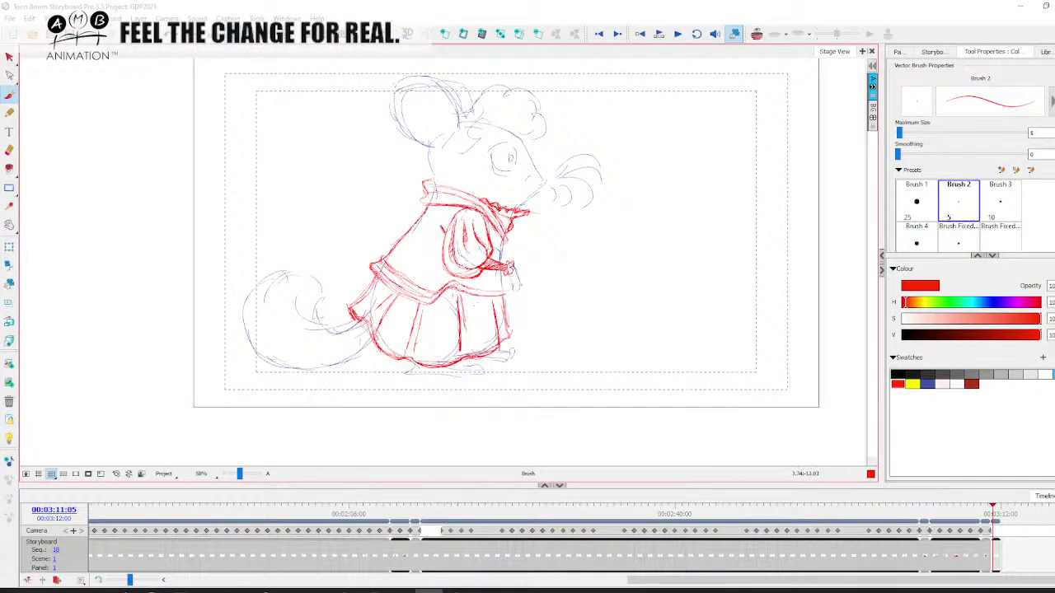
pyautogui.moveTo(345, 206)
pyautogui.mouseDown()
pyautogui.moveTo(419, 264)
pyautogui.moveTo(401, 259)
pyautogui.mouseUp()
pyautogui.hotkey('ctrl', 'z')
pyautogui.hotkey('ctrl', 'z')
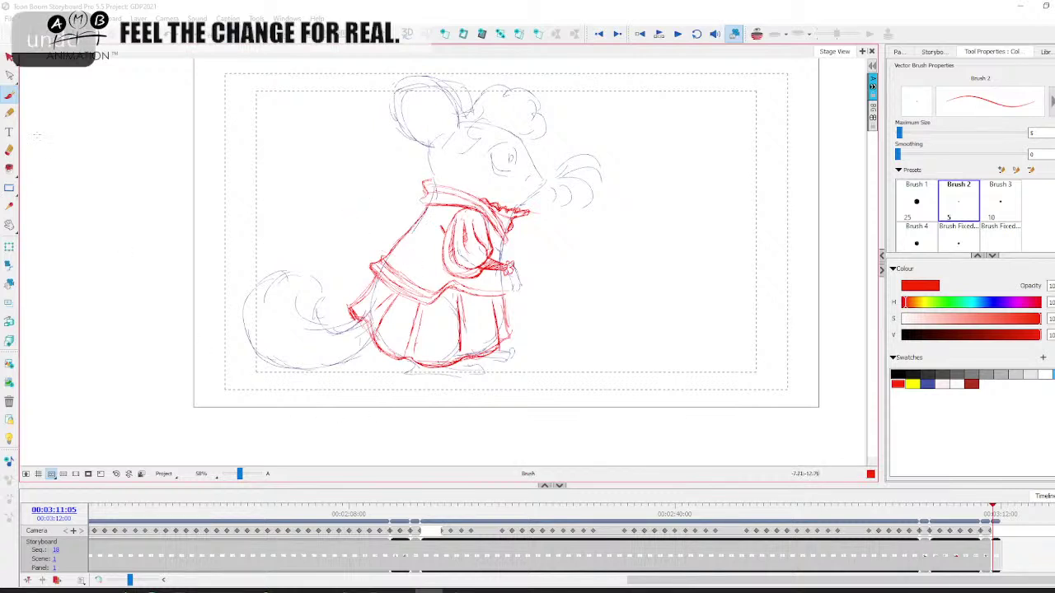
pyautogui.hotkey('alt', 'v')
pyautogui.click(473, 259)
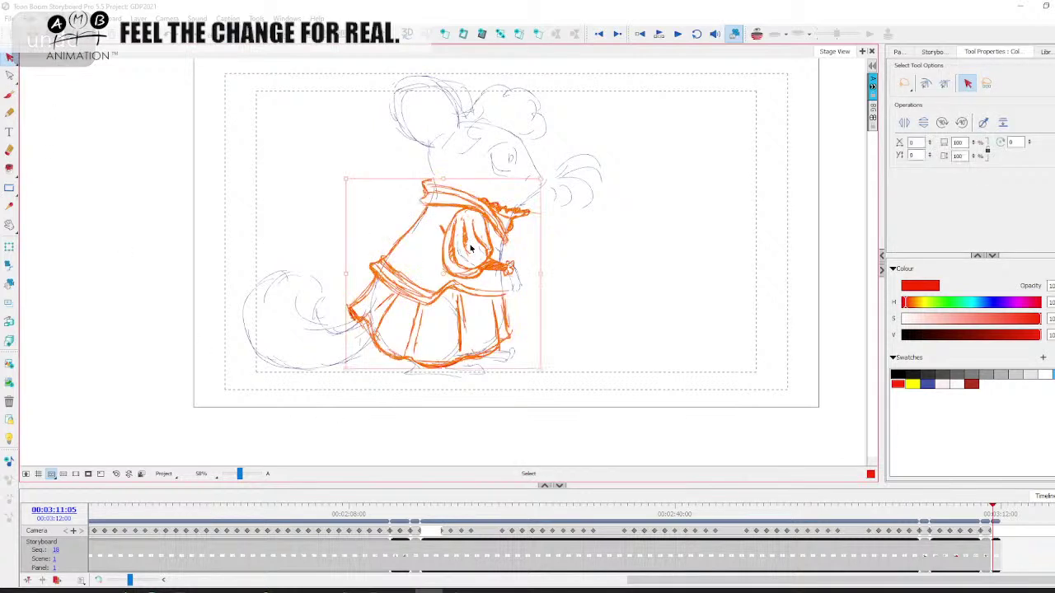
pyautogui.click(735, 360)
pyautogui.click(502, 328)
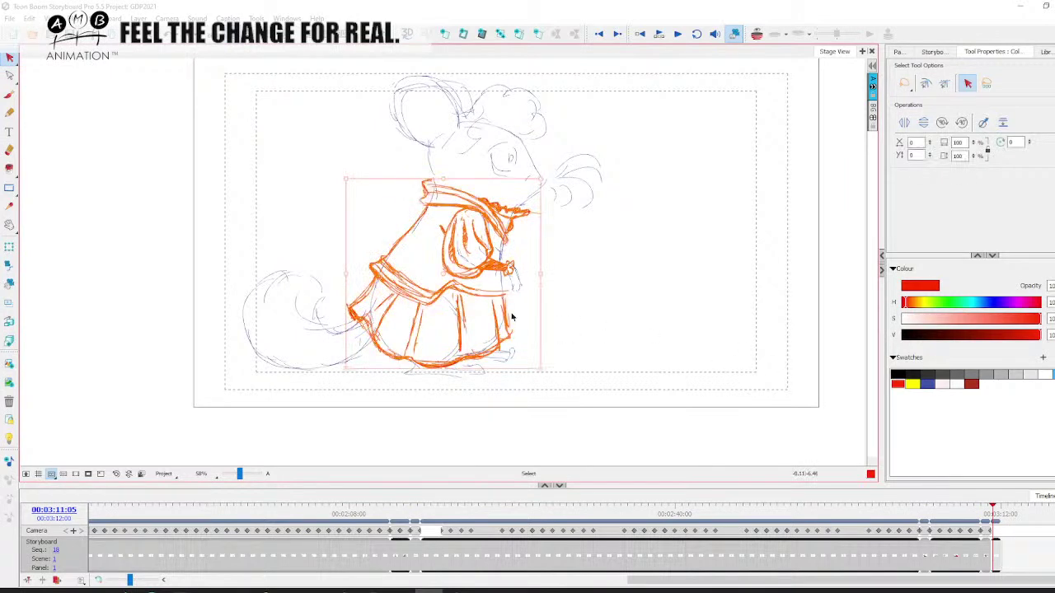
pyautogui.press('Delete')
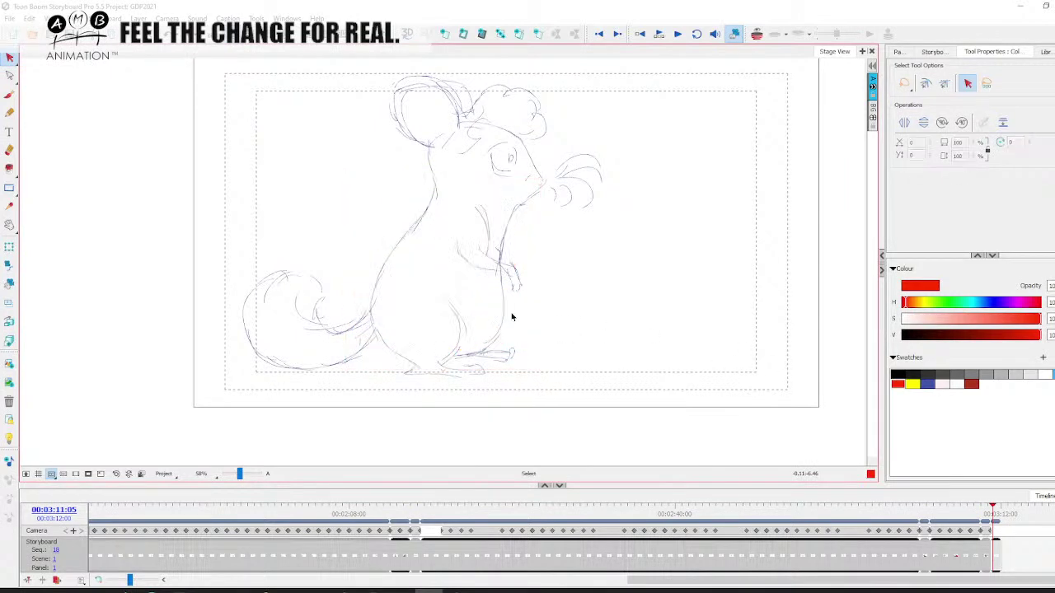
pyautogui.hotkey('ctrl', 'a')
pyautogui.press('Delete')
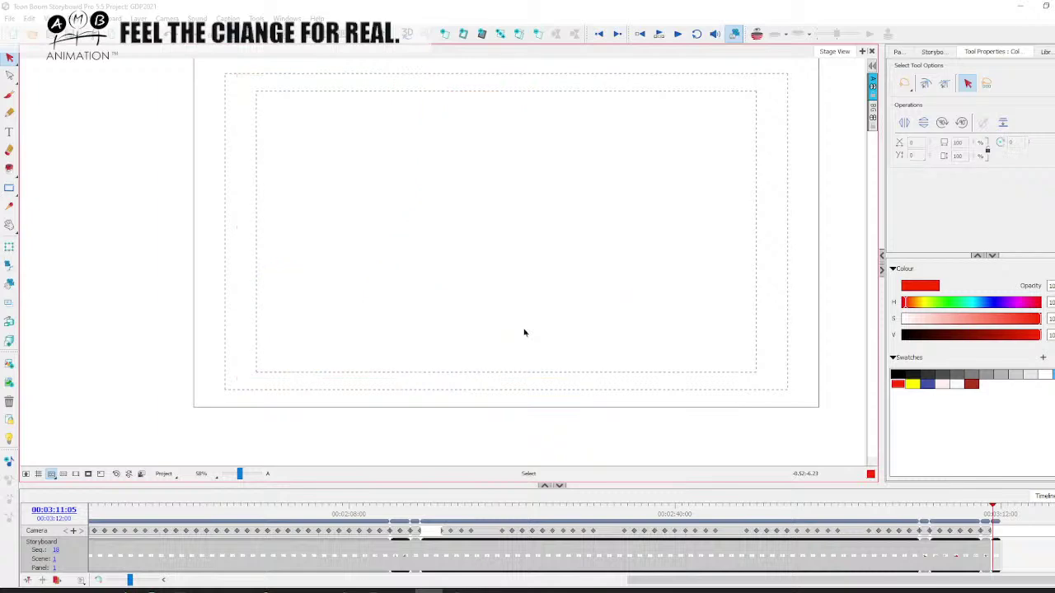
pyautogui.hotkey('alt', 'b')
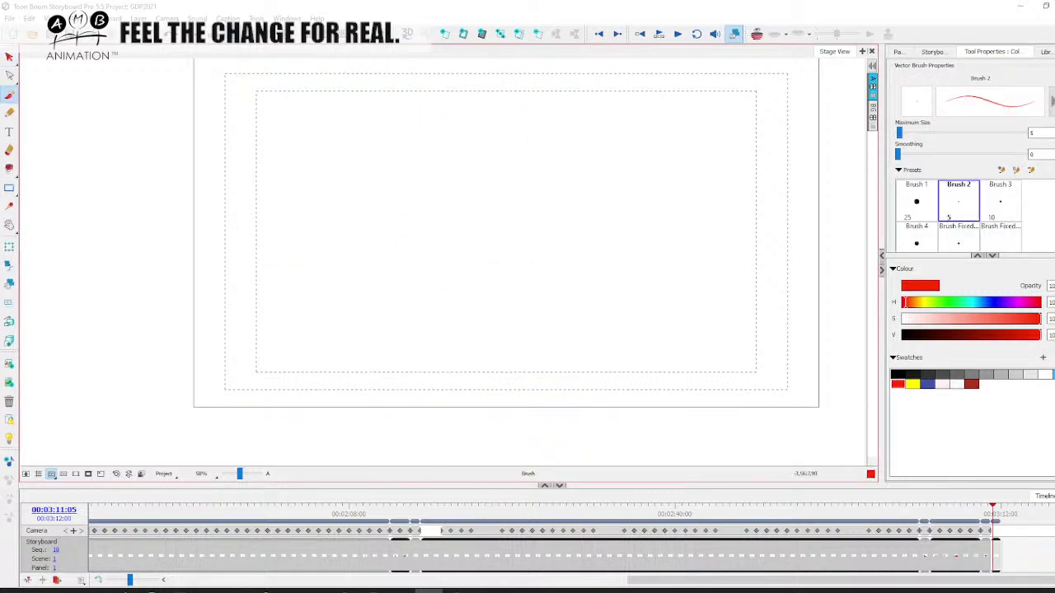
pyautogui.moveTo(272, 203)
pyautogui.mouseDown()
pyautogui.moveTo(398, 252)
pyautogui.moveTo(395, 221)
pyautogui.mouseUp()
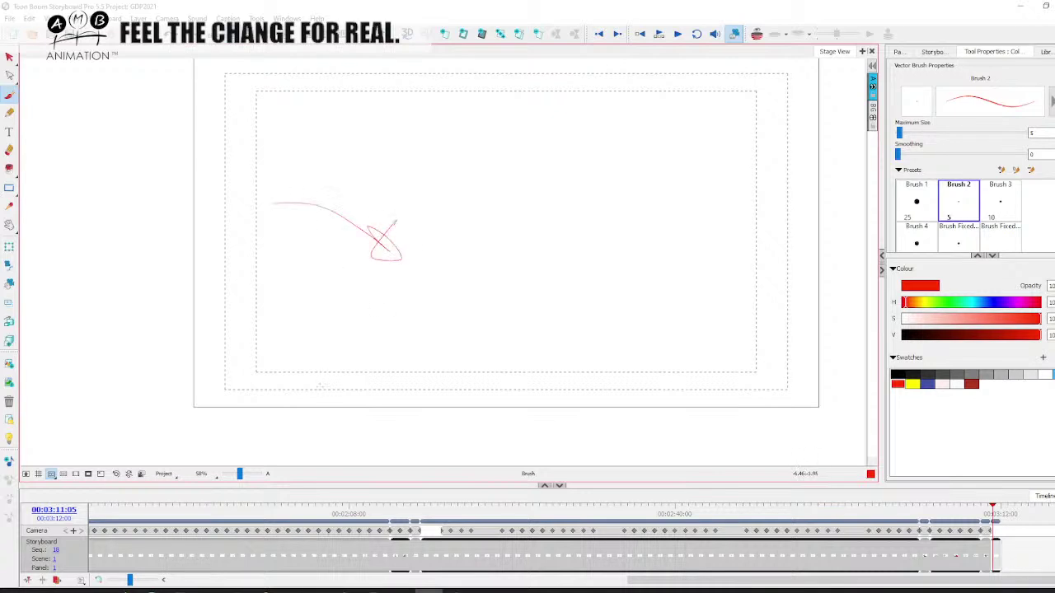
pyautogui.hotkey('ctrl', 'z')
pyautogui.moveTo(442, 194)
pyautogui.mouseDown()
pyautogui.moveTo(346, 262)
pyautogui.moveTo(368, 249)
pyautogui.mouseUp()
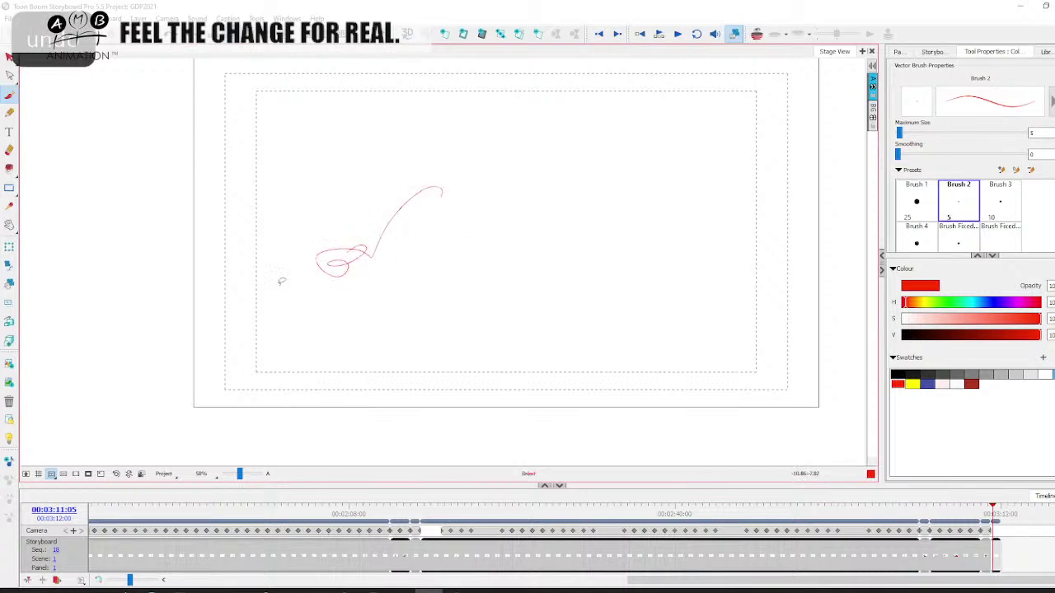
pyautogui.hotkey('ctrl', 'z')
# - Set the drawing colour to the dark red swatch, save the project and make the Brush tool active
pyautogui.click(8, 56)
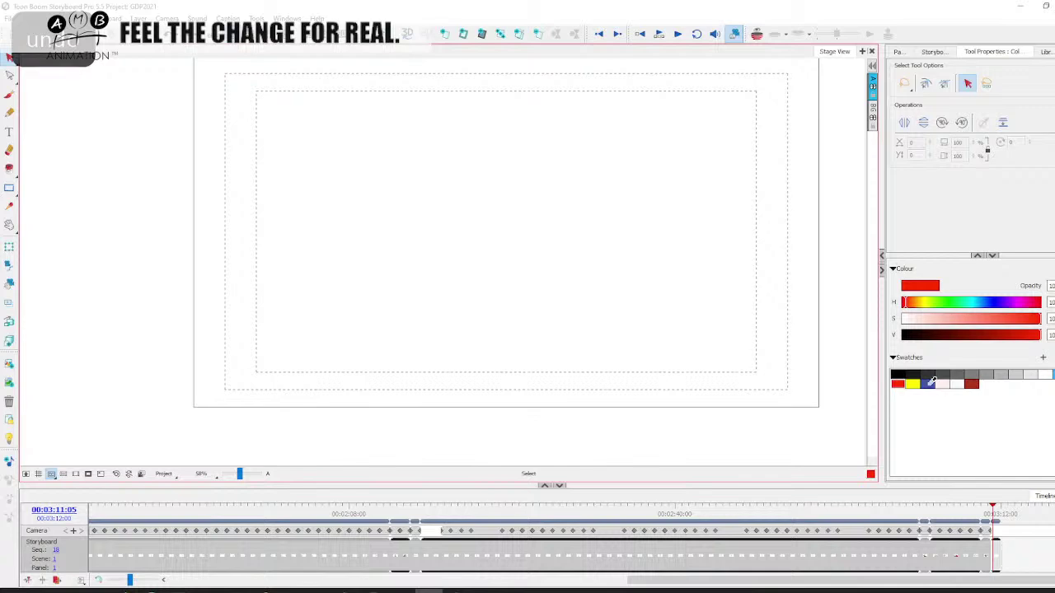
pyautogui.click(970, 383)
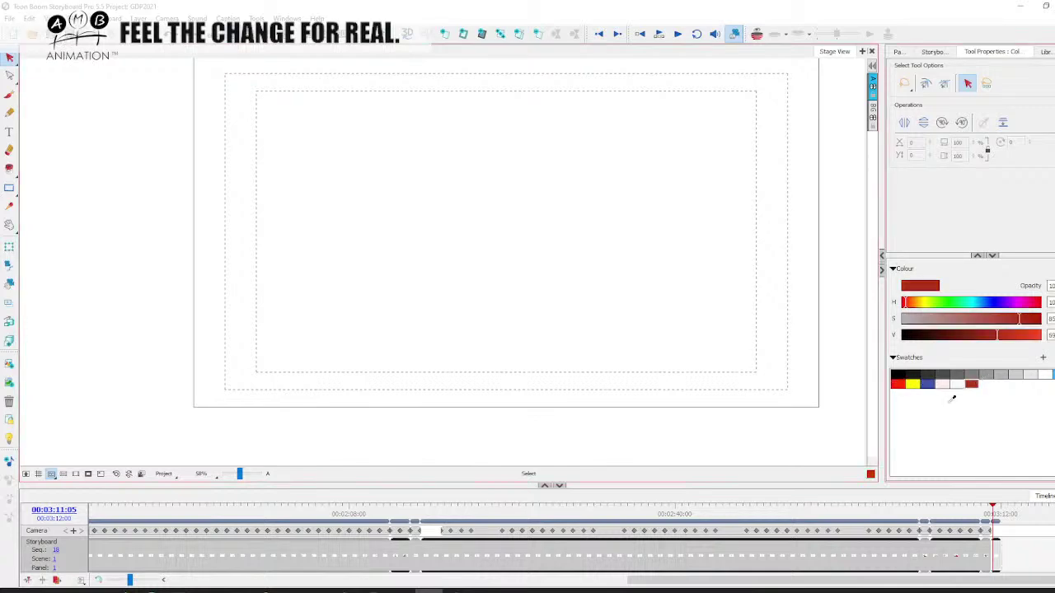
pyautogui.hotkey('ctrl', 's')
pyautogui.click(9, 95)
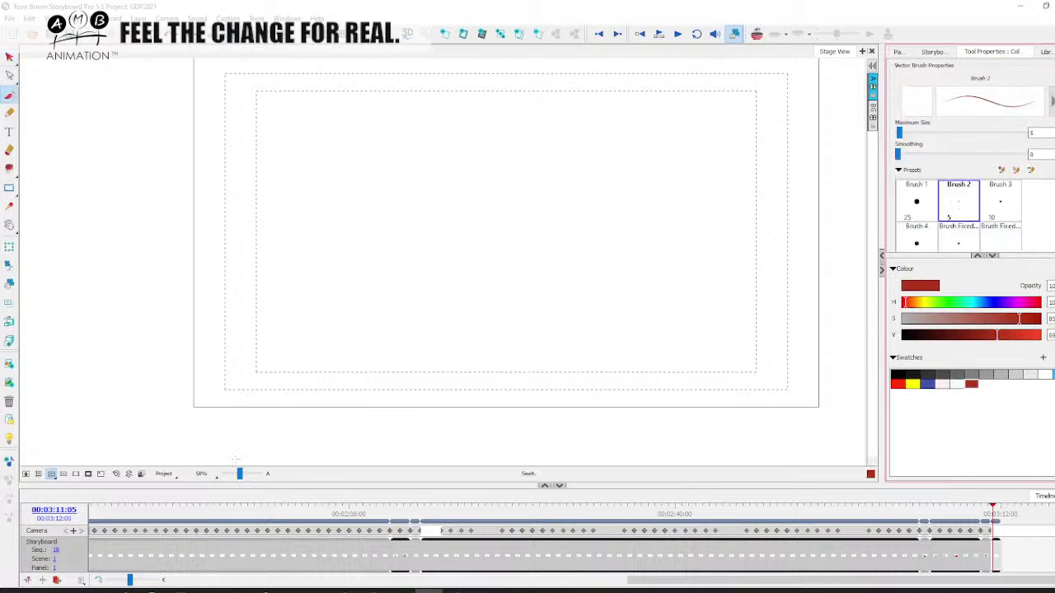
pyautogui.moveTo(240, 474); pyautogui.dragTo(239, 476)
pyautogui.press('space')
pyautogui.moveTo(427, 330); pyautogui.dragTo(356, 362)
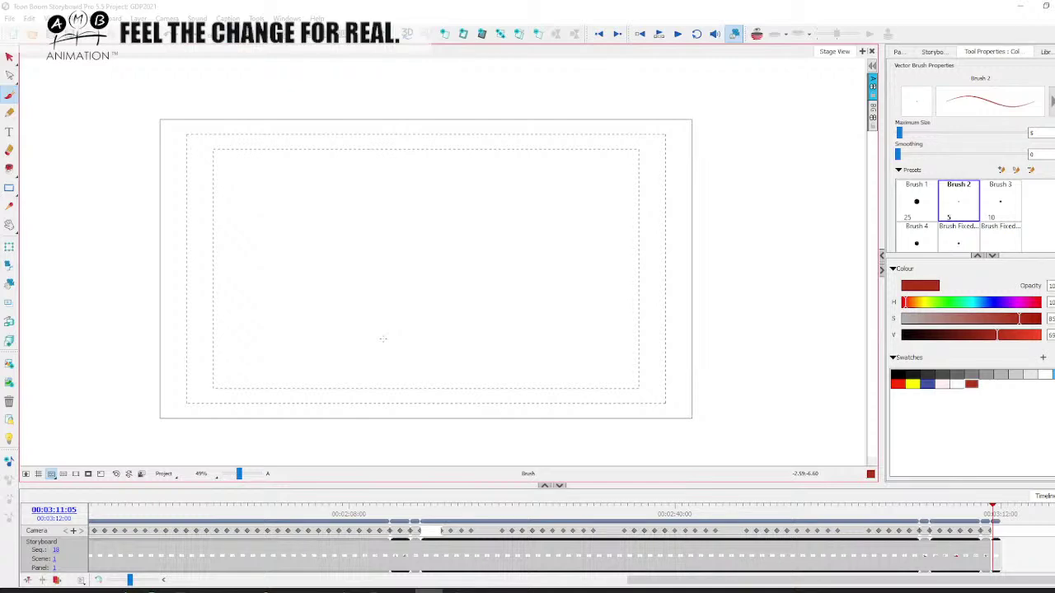
# - Review the earlier panel of the man in a suit at 00:02:27:16 and return to the last empty panel
pyautogui.moveTo(994, 515); pyautogui.dragTo(746, 517)
pyautogui.moveTo(543, 517)
pyautogui.mouseDown()
pyautogui.moveTo(423, 512)
pyautogui.moveTo(550, 512)
pyautogui.mouseUp()
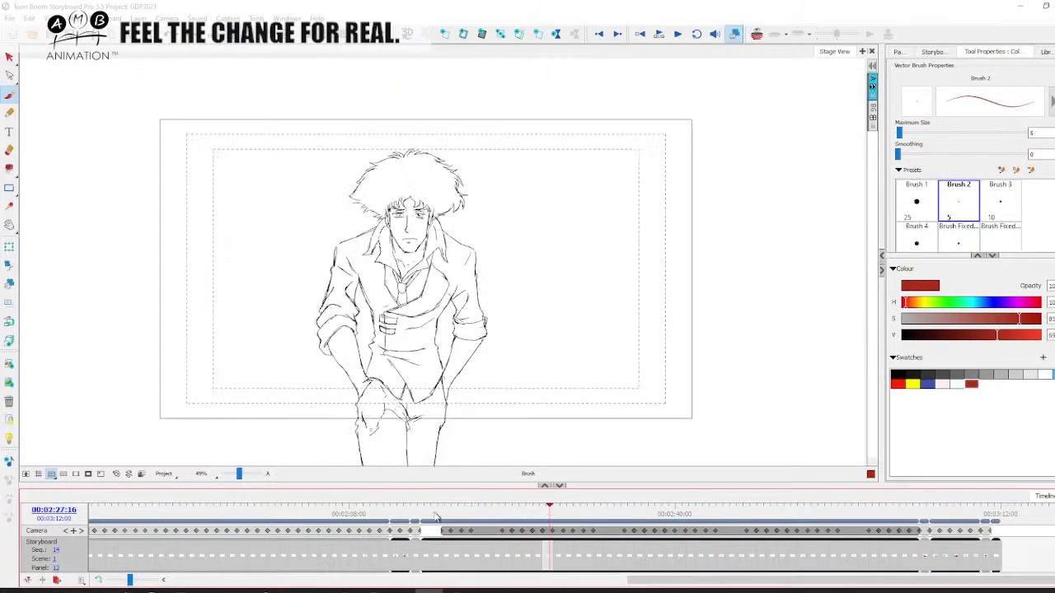
pyautogui.click(433, 515)
pyautogui.click(1004, 513)
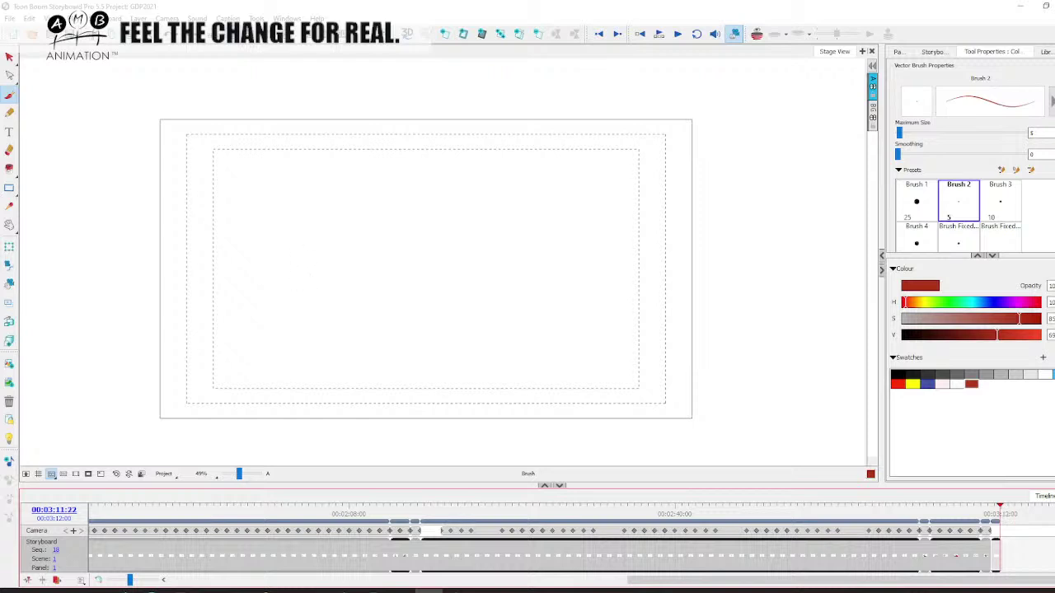
# - Draw an upward arrow, write "80's Skill" beside it and add a downward arrow after the words
pyautogui.moveTo(295, 302)
pyautogui.mouseDown()
pyautogui.moveTo(342, 175)
pyautogui.moveTo(307, 179)
pyautogui.mouseUp()
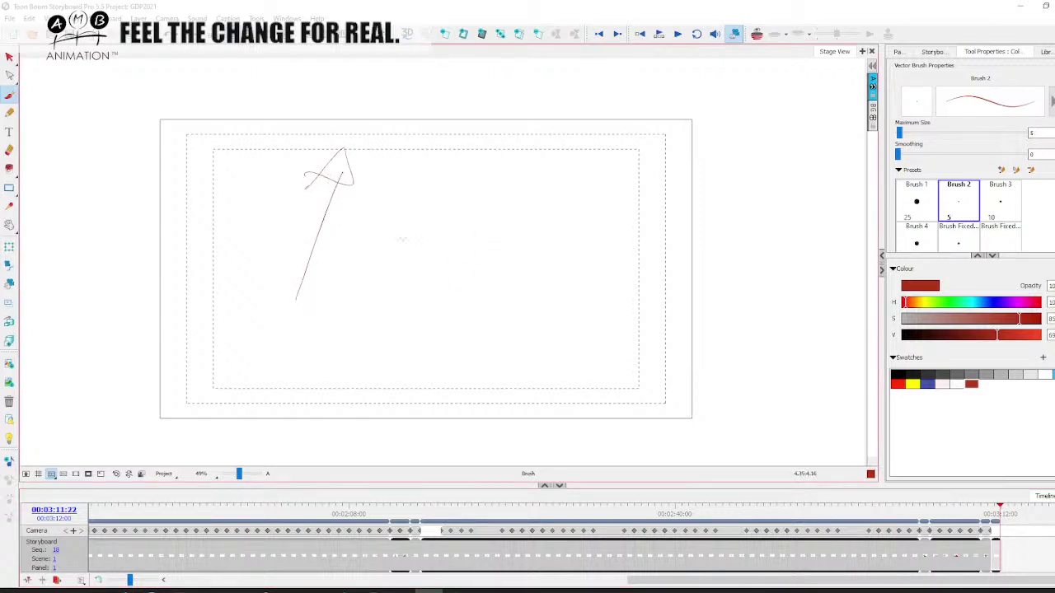
pyautogui.moveTo(442, 216)
pyautogui.mouseDown()
pyautogui.moveTo(461, 233)
pyautogui.moveTo(490, 244)
pyautogui.mouseUp()
pyautogui.moveTo(498, 212); pyautogui.dragTo(513, 212)
pyautogui.moveTo(445, 267); pyautogui.dragTo(430, 310)
pyautogui.moveTo(458, 271)
pyautogui.mouseDown()
pyautogui.moveTo(455, 300)
pyautogui.moveTo(470, 305)
pyautogui.mouseUp()
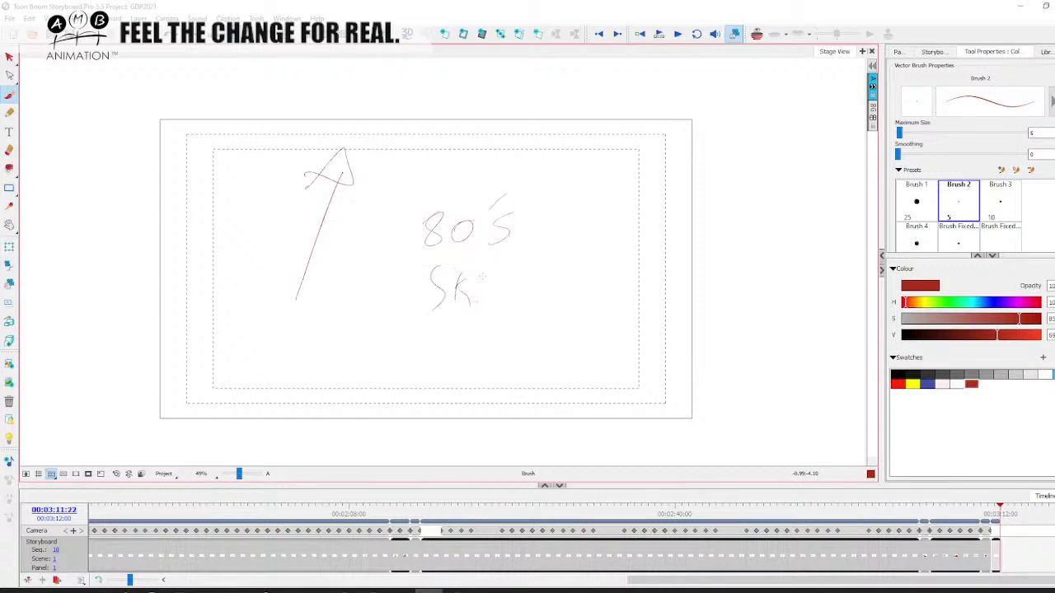
pyautogui.moveTo(500, 264); pyautogui.dragTo(497, 297)
pyautogui.moveTo(524, 265)
pyautogui.mouseDown()
pyautogui.moveTo(522, 284)
pyautogui.moveTo(635, 361)
pyautogui.moveTo(666, 315)
pyautogui.mouseUp()
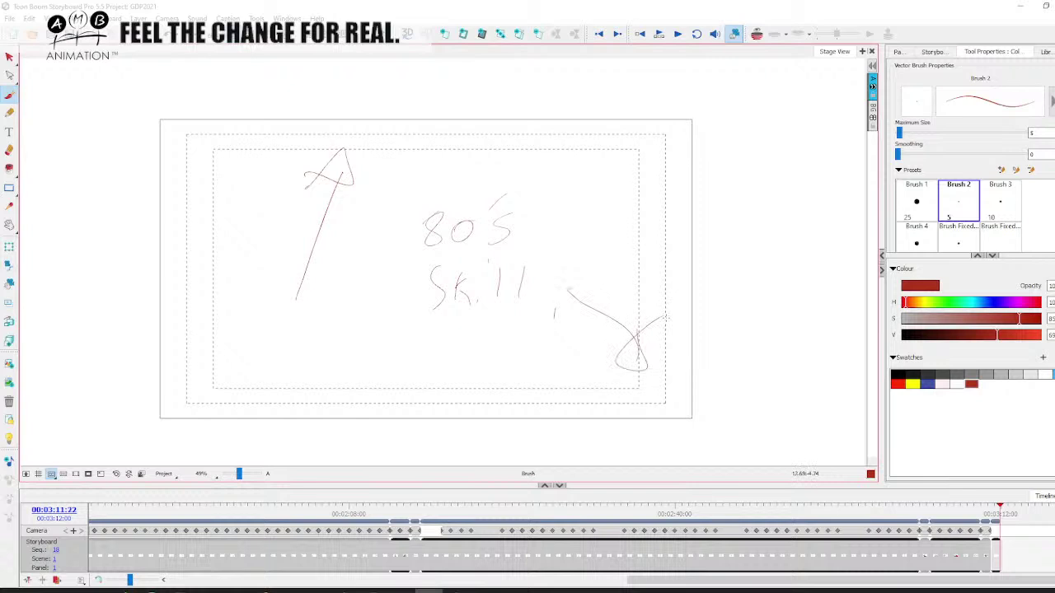
# - Delete both arrows and the handwritten "80's Skill" note from the panel
pyautogui.click(9, 57)
pyautogui.click(457, 281)
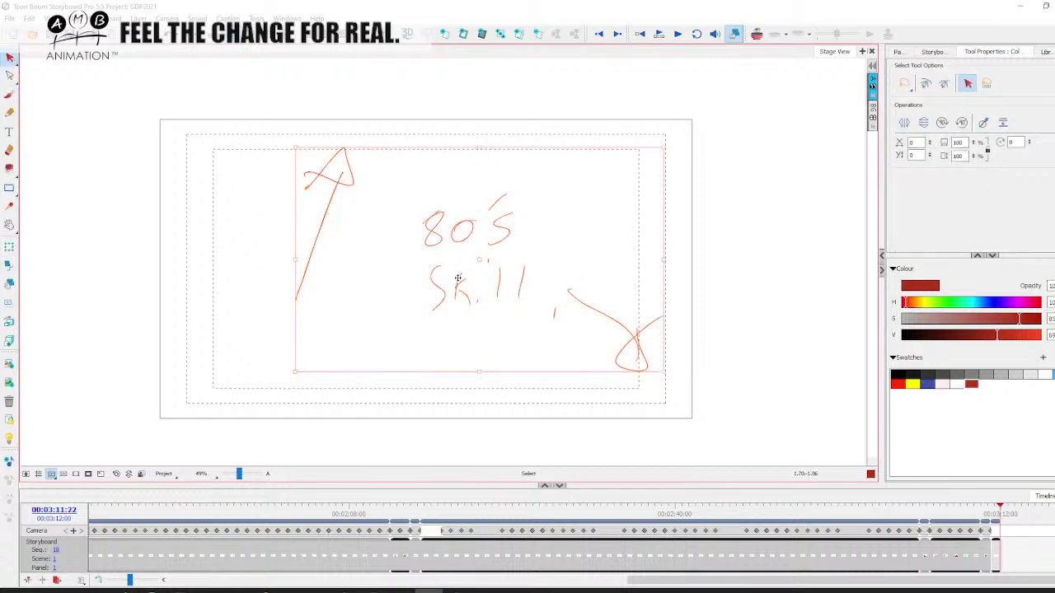
pyautogui.press('Delete')
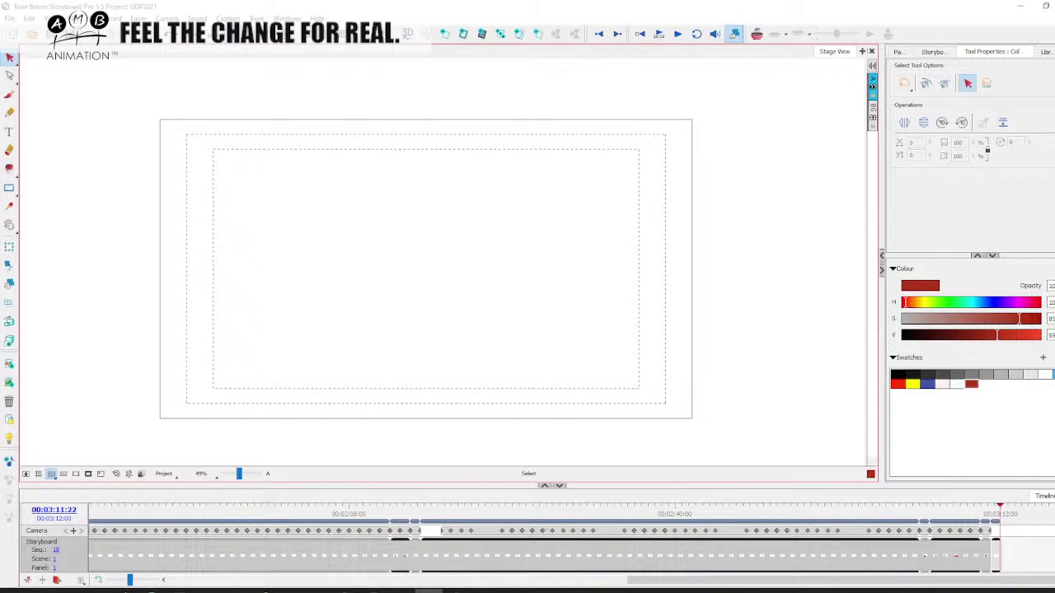
# - Sketch a wide oval ruff collar in dark red, with an outer rim and a wavy line between its edges
pyautogui.click(9, 95)
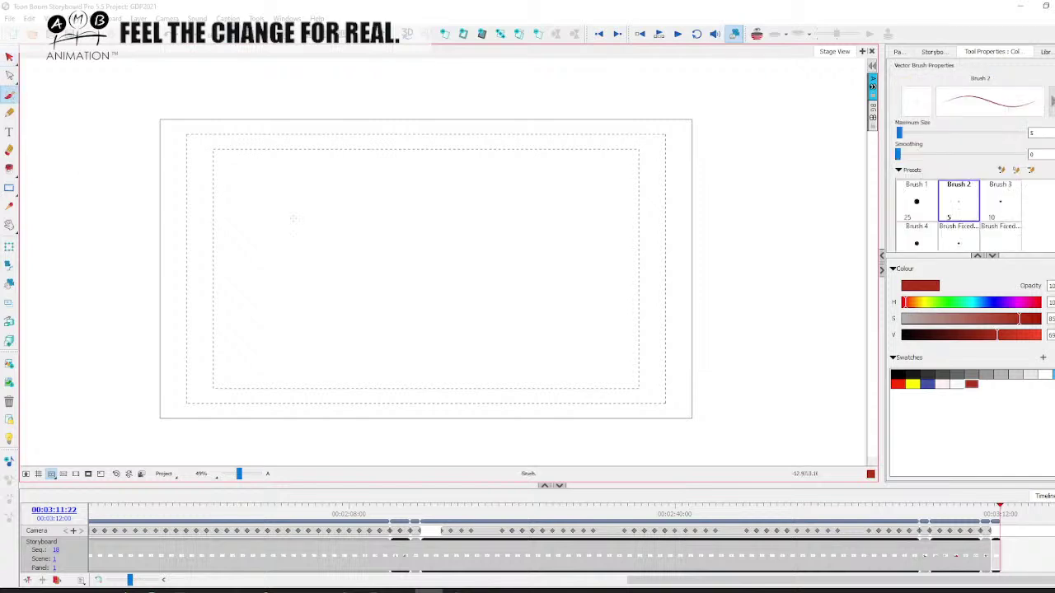
pyautogui.moveTo(342, 209)
pyautogui.mouseDown()
pyautogui.moveTo(317, 249)
pyautogui.moveTo(317, 275)
pyautogui.mouseUp()
pyautogui.moveTo(437, 206)
pyautogui.mouseDown()
pyautogui.moveTo(381, 232)
pyautogui.moveTo(528, 285)
pyautogui.moveTo(527, 220)
pyautogui.mouseUp()
pyautogui.moveTo(534, 290); pyautogui.dragTo(572, 252)
pyautogui.moveTo(375, 234)
pyautogui.mouseDown()
pyautogui.moveTo(365, 266)
pyautogui.moveTo(447, 315)
pyautogui.moveTo(540, 295)
pyautogui.moveTo(586, 298)
pyautogui.moveTo(544, 311)
pyautogui.moveTo(581, 295)
pyautogui.mouseUp()
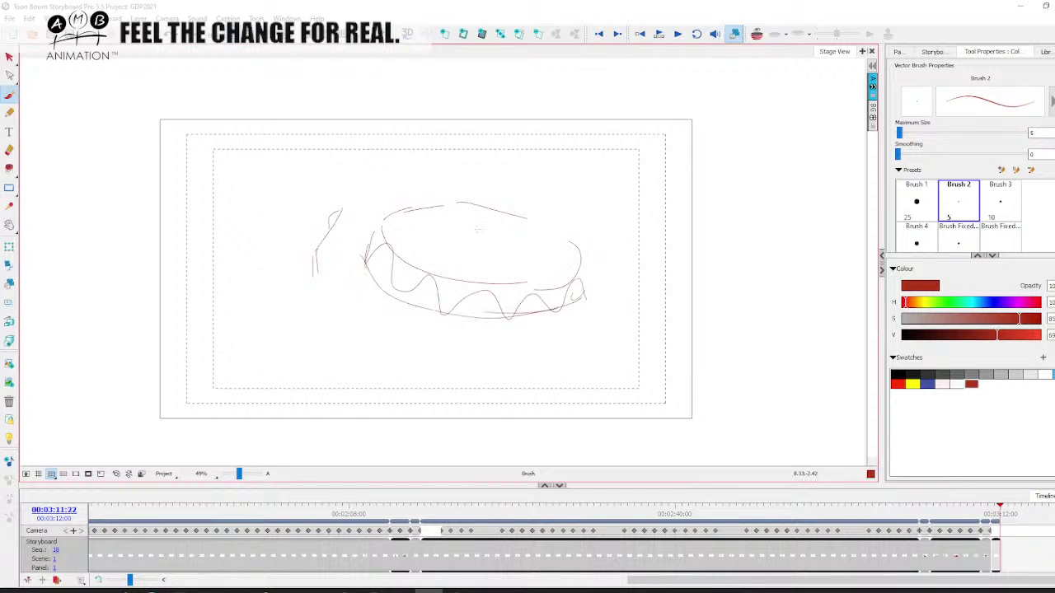
# - Draw the neck and its neckline rising from the ruff, and define the ruff's back edge beside the neck
pyautogui.moveTo(452, 233)
pyautogui.mouseDown()
pyautogui.moveTo(446, 178)
pyautogui.moveTo(538, 212)
pyautogui.moveTo(459, 237)
pyautogui.moveTo(445, 201)
pyautogui.mouseUp()
pyautogui.moveTo(454, 211)
pyautogui.mouseDown()
pyautogui.moveTo(479, 225)
pyautogui.moveTo(538, 220)
pyautogui.mouseUp()
pyautogui.moveTo(442, 206)
pyautogui.mouseDown()
pyautogui.moveTo(392, 226)
pyautogui.moveTo(361, 262)
pyautogui.moveTo(393, 282)
pyautogui.mouseUp()
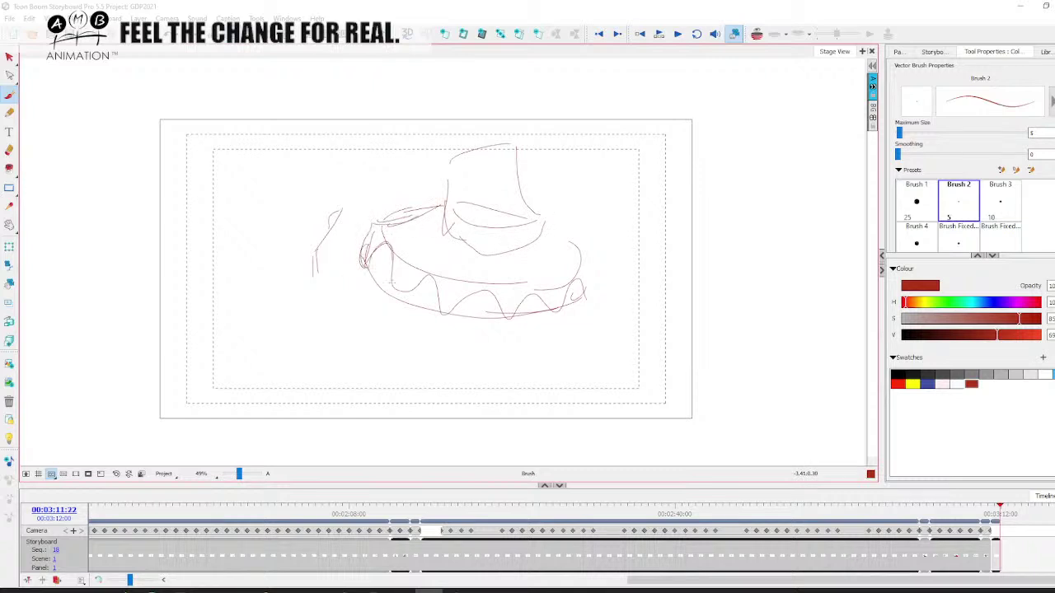
# - Draw fold lines radiating from the neckline to the ruff's rim and darken the looping ruffle edge
pyautogui.moveTo(432, 228)
pyautogui.mouseDown()
pyautogui.moveTo(377, 242)
pyautogui.moveTo(398, 287)
pyautogui.moveTo(437, 271)
pyautogui.mouseUp()
pyautogui.moveTo(440, 285); pyautogui.dragTo(446, 313)
pyautogui.moveTo(402, 290); pyautogui.dragTo(464, 310)
pyautogui.moveTo(458, 253); pyautogui.dragTo(455, 295)
pyautogui.moveTo(458, 254)
pyautogui.mouseDown()
pyautogui.moveTo(456, 307)
pyautogui.moveTo(505, 301)
pyautogui.mouseUp()
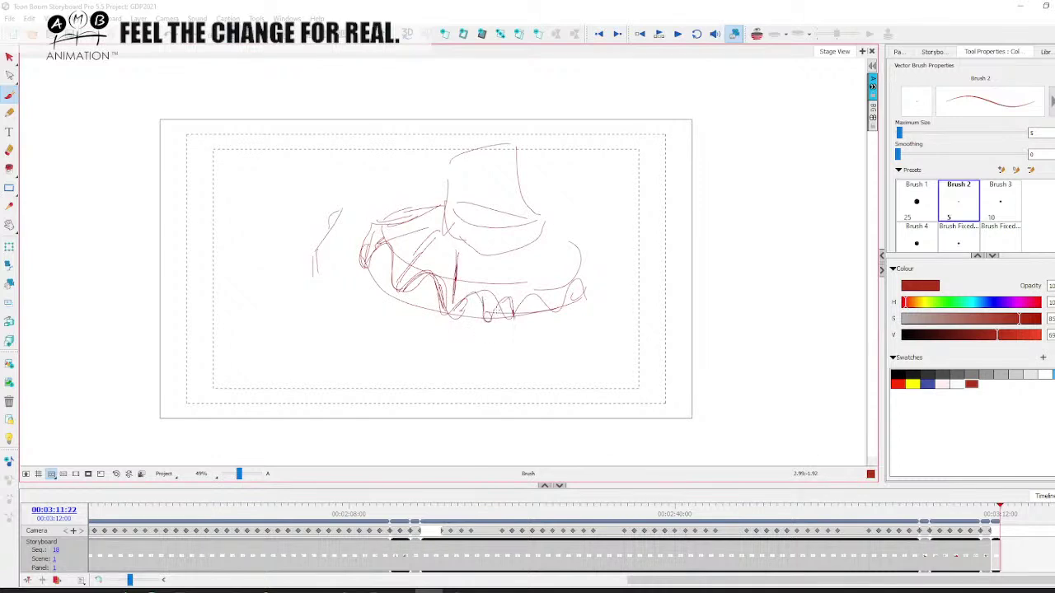
pyautogui.moveTo(485, 259)
pyautogui.mouseDown()
pyautogui.moveTo(487, 317)
pyautogui.moveTo(506, 318)
pyautogui.mouseUp()
pyautogui.moveTo(518, 273); pyautogui.dragTo(516, 314)
pyautogui.moveTo(519, 313); pyautogui.dragTo(554, 294)
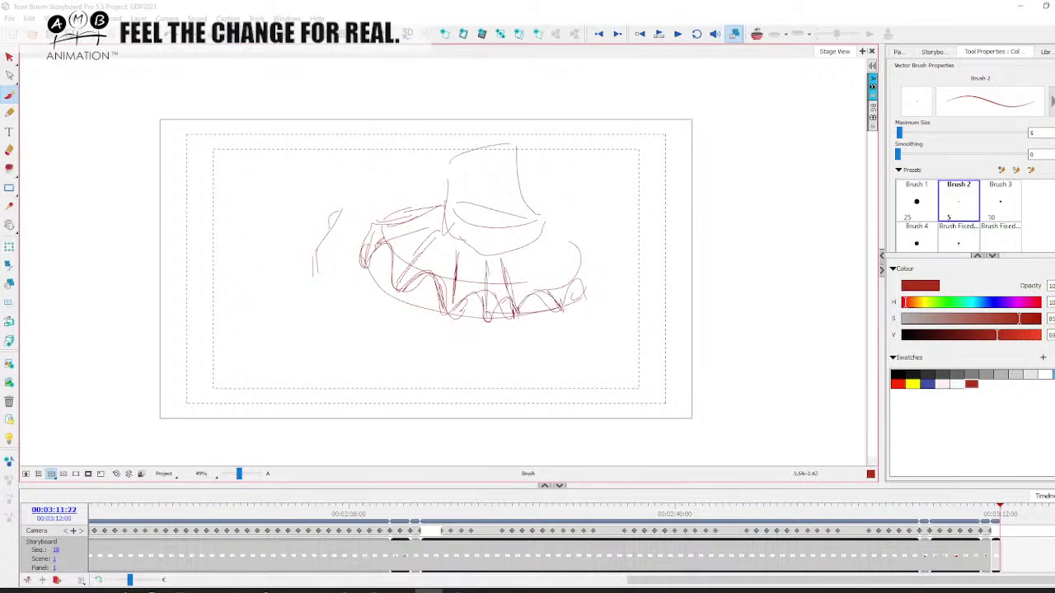
pyautogui.moveTo(529, 259)
pyautogui.mouseDown()
pyautogui.moveTo(564, 312)
pyautogui.moveTo(573, 285)
pyautogui.mouseUp()
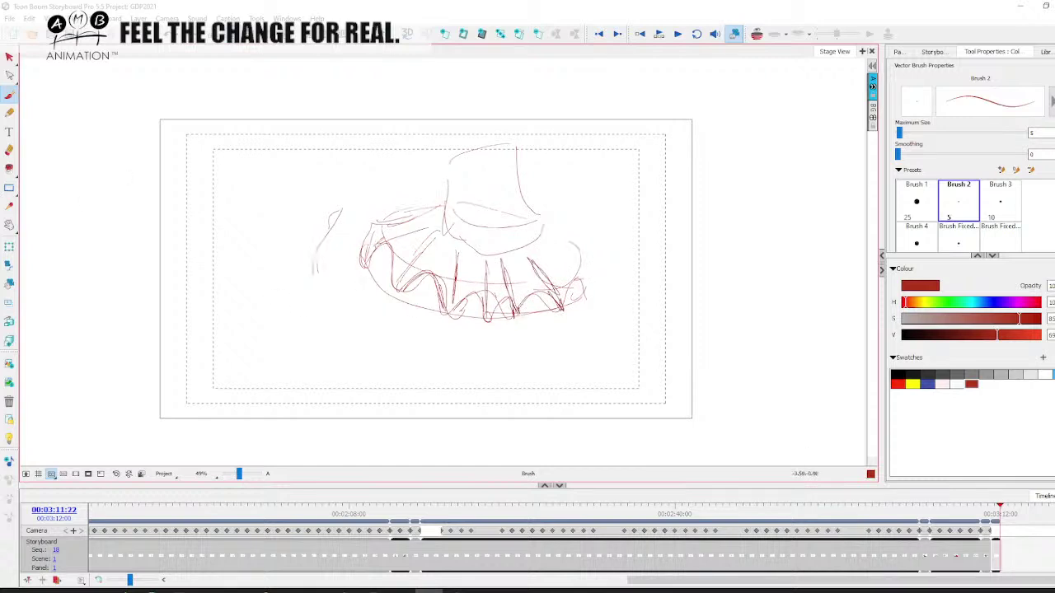
# - Sketch sloping shoulders below the ruff, with a wide sleeve outline on one side and the torso's outer edge on the other
pyautogui.moveTo(366, 255); pyautogui.dragTo(304, 307)
pyautogui.press('space')
pyautogui.moveTo(413, 332); pyautogui.dragTo(385, 278)
pyautogui.moveTo(337, 201); pyautogui.dragTo(275, 237)
pyautogui.moveTo(338, 200)
pyautogui.mouseDown()
pyautogui.moveTo(256, 255)
pyautogui.moveTo(310, 367)
pyautogui.moveTo(343, 368)
pyautogui.mouseUp()
pyautogui.moveTo(388, 241); pyautogui.dragTo(408, 313)
pyautogui.moveTo(404, 309); pyautogui.dragTo(422, 377)
pyautogui.moveTo(557, 227)
pyautogui.mouseDown()
pyautogui.moveTo(602, 303)
pyautogui.moveTo(582, 374)
pyautogui.mouseUp()
pyautogui.press('space')
pyautogui.moveTo(476, 361); pyautogui.dragTo(486, 340)
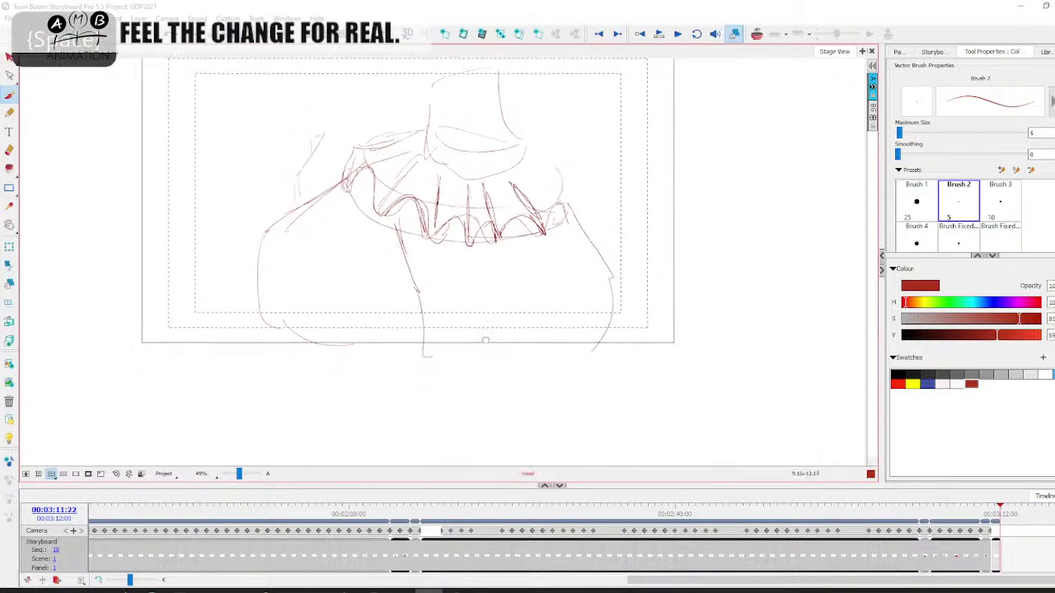
# - Draw the sleeve's gathered cuff opening and build up the puffed fabric sagging around its outer lower edge
pyautogui.moveTo(398, 251)
pyautogui.mouseDown()
pyautogui.moveTo(414, 266)
pyautogui.moveTo(378, 306)
pyautogui.mouseUp()
pyautogui.moveTo(289, 212)
pyautogui.mouseDown()
pyautogui.moveTo(279, 224)
pyautogui.moveTo(312, 347)
pyautogui.moveTo(365, 304)
pyautogui.moveTo(423, 333)
pyautogui.mouseUp()
pyautogui.moveTo(342, 303)
pyautogui.mouseDown()
pyautogui.moveTo(311, 342)
pyautogui.moveTo(332, 343)
pyautogui.mouseUp()
pyautogui.moveTo(331, 345); pyautogui.dragTo(428, 357)
pyautogui.moveTo(249, 272)
pyautogui.mouseDown()
pyautogui.moveTo(272, 354)
pyautogui.moveTo(334, 345)
pyautogui.mouseUp()
pyautogui.moveTo(334, 346)
pyautogui.mouseDown()
pyautogui.moveTo(276, 365)
pyautogui.moveTo(257, 346)
pyautogui.mouseUp()
pyautogui.moveTo(254, 237)
pyautogui.mouseDown()
pyautogui.moveTo(235, 314)
pyautogui.moveTo(241, 342)
pyautogui.mouseUp()
pyautogui.moveTo(245, 266)
pyautogui.mouseDown()
pyautogui.moveTo(257, 362)
pyautogui.moveTo(333, 346)
pyautogui.mouseUp()
pyautogui.moveTo(332, 346)
pyautogui.mouseDown()
pyautogui.moveTo(240, 344)
pyautogui.moveTo(316, 361)
pyautogui.moveTo(328, 347)
pyautogui.mouseUp()
pyautogui.moveTo(320, 348); pyautogui.dragTo(283, 360)
pyautogui.moveTo(242, 319)
pyautogui.mouseDown()
pyautogui.moveTo(290, 359)
pyautogui.moveTo(302, 355)
pyautogui.mouseUp()
pyautogui.moveTo(245, 304); pyautogui.dragTo(283, 353)
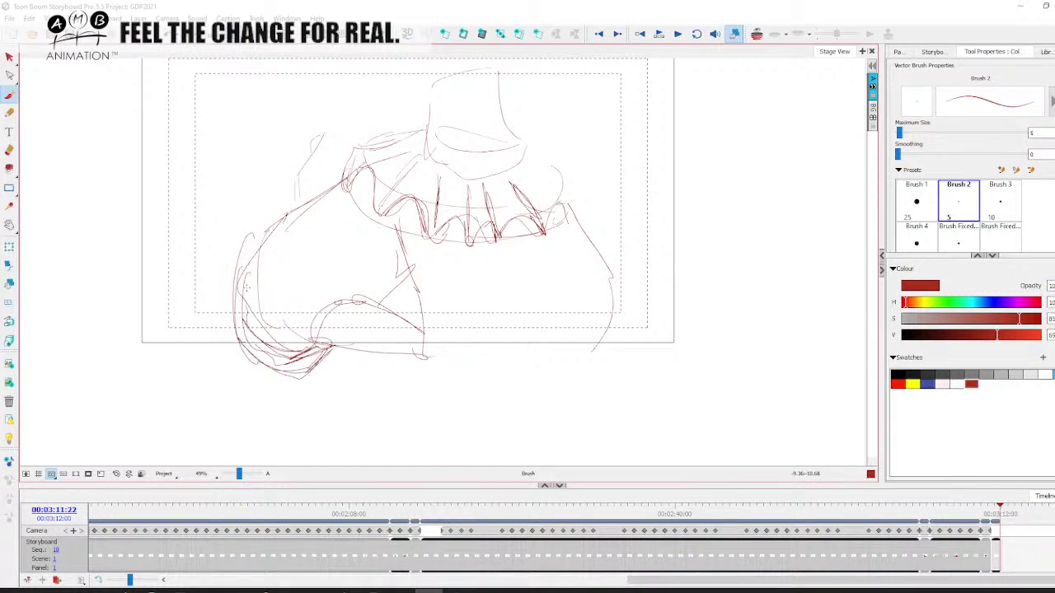
# - Add crease lines rising from the cuff into the sleeve and thicken the sleeve's outer contour up towards the shoulder
pyautogui.moveTo(290, 230)
pyautogui.mouseDown()
pyautogui.moveTo(245, 307)
pyautogui.moveTo(328, 289)
pyautogui.mouseUp()
pyautogui.moveTo(304, 245)
pyautogui.mouseDown()
pyautogui.moveTo(331, 290)
pyautogui.moveTo(332, 314)
pyautogui.mouseUp()
pyautogui.moveTo(304, 252)
pyautogui.mouseDown()
pyautogui.moveTo(332, 304)
pyautogui.moveTo(320, 266)
pyautogui.mouseUp()
pyautogui.moveTo(255, 241)
pyautogui.mouseDown()
pyautogui.moveTo(239, 254)
pyautogui.moveTo(239, 332)
pyautogui.mouseUp()
pyautogui.moveTo(277, 228)
pyautogui.mouseDown()
pyautogui.moveTo(235, 280)
pyautogui.moveTo(264, 341)
pyautogui.moveTo(306, 375)
pyautogui.moveTo(335, 347)
pyautogui.mouseUp()
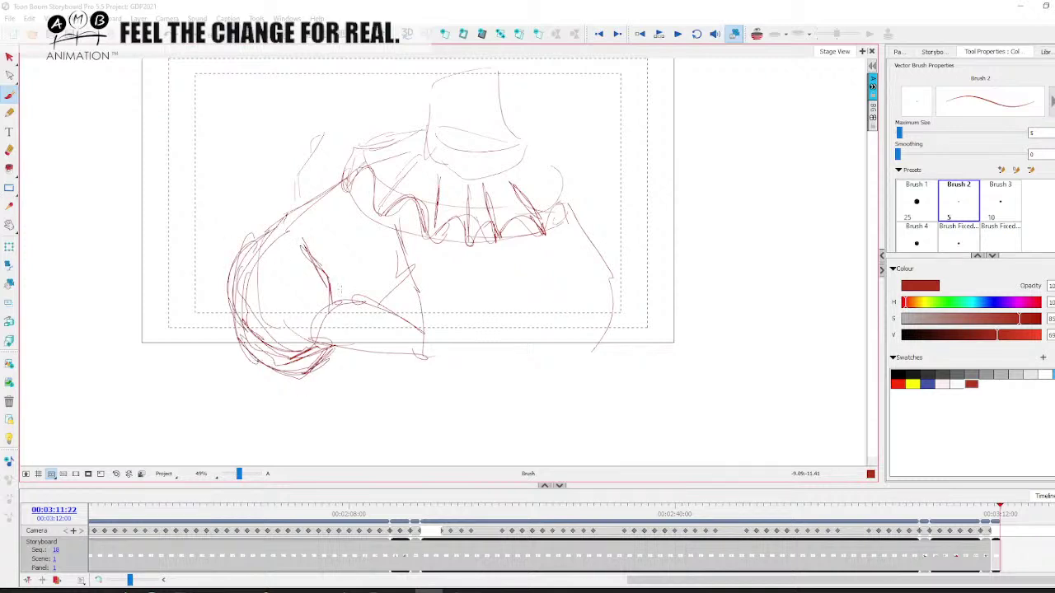
pyautogui.moveTo(312, 249); pyautogui.dragTo(331, 283)
pyautogui.moveTo(229, 269); pyautogui.dragTo(285, 217)
pyautogui.moveTo(244, 241); pyautogui.dragTo(310, 212)
pyautogui.moveTo(331, 250)
pyautogui.mouseDown()
pyautogui.moveTo(367, 275)
pyautogui.moveTo(361, 298)
pyautogui.moveTo(333, 244)
pyautogui.mouseUp()
pyautogui.moveTo(332, 244); pyautogui.dragTo(348, 237)
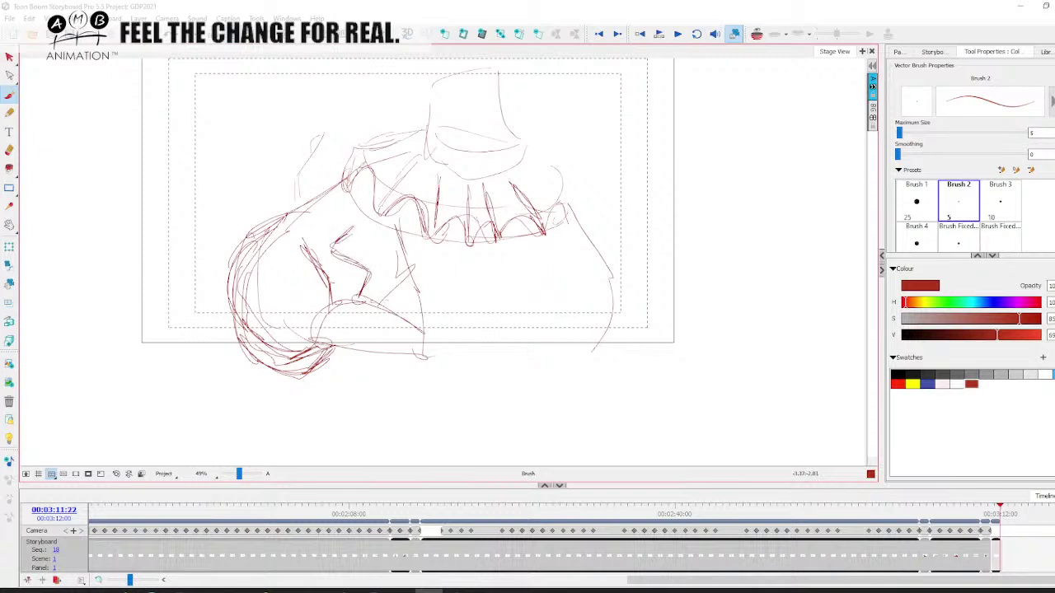
# - Sketch angular folds above the cuff near the sleeve's inner edge and reinforce the sleeve's outer and inner contours
pyautogui.moveTo(392, 303); pyautogui.dragTo(367, 261)
pyautogui.moveTo(394, 293)
pyautogui.mouseDown()
pyautogui.moveTo(378, 306)
pyautogui.moveTo(360, 297)
pyautogui.mouseUp()
pyautogui.moveTo(364, 255)
pyautogui.mouseDown()
pyautogui.moveTo(401, 287)
pyautogui.moveTo(379, 305)
pyautogui.mouseUp()
pyautogui.moveTo(364, 258); pyautogui.dragTo(378, 270)
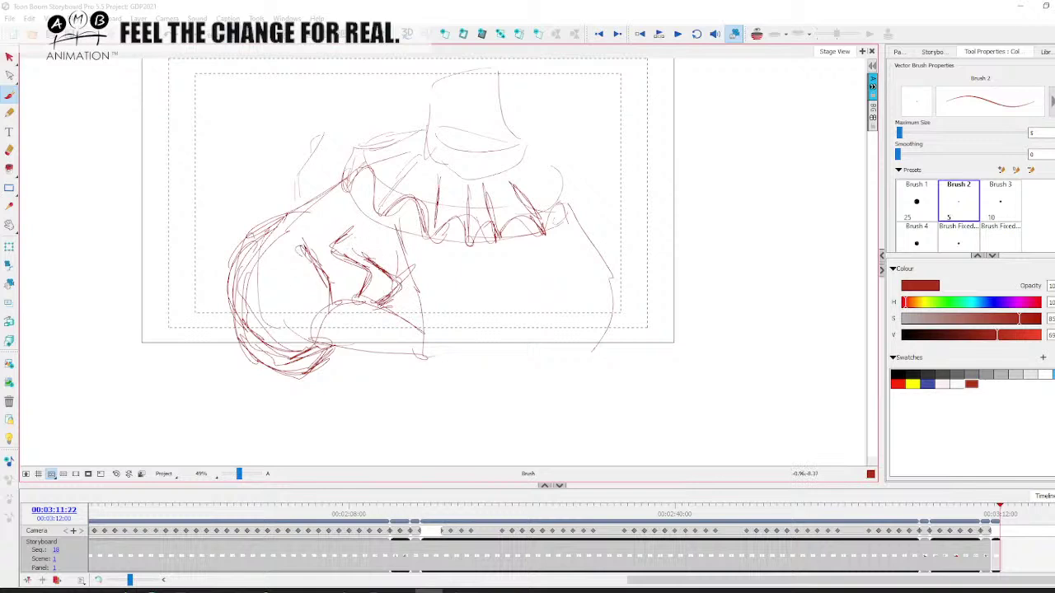
pyautogui.moveTo(305, 259); pyautogui.dragTo(333, 310)
pyautogui.moveTo(224, 307)
pyautogui.mouseDown()
pyautogui.moveTo(272, 341)
pyautogui.moveTo(264, 221)
pyautogui.moveTo(328, 190)
pyautogui.mouseUp()
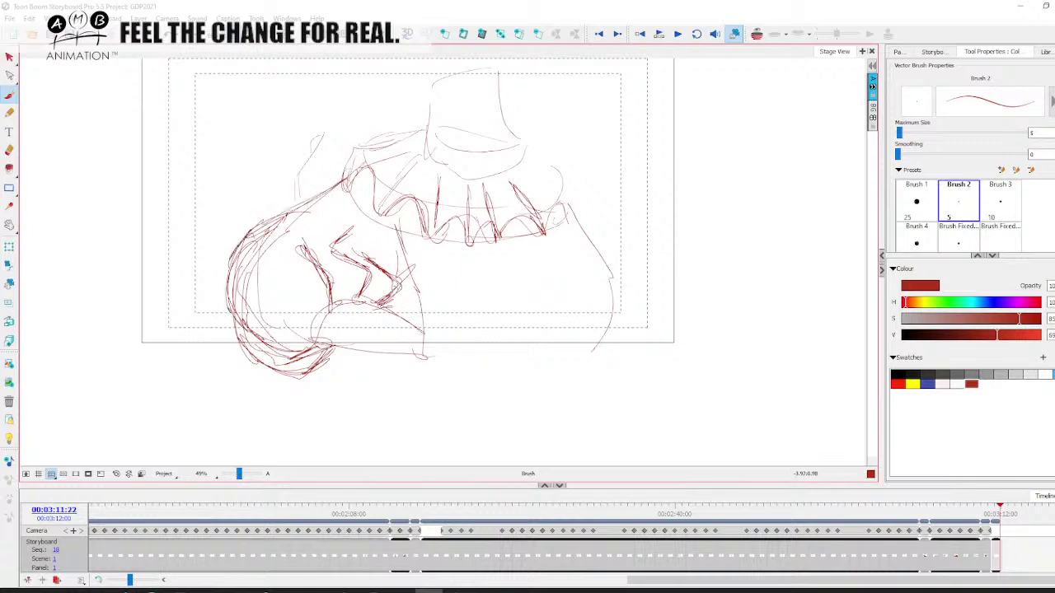
pyautogui.moveTo(405, 262); pyautogui.dragTo(384, 277)
pyautogui.moveTo(401, 254); pyautogui.dragTo(385, 276)
pyautogui.moveTo(395, 231); pyautogui.dragTo(410, 306)
# - Darken the creases above the cuff and go over the puffed sleeve's outer curve up to the ruff
pyautogui.press('space')
pyautogui.moveTo(388, 272); pyautogui.dragTo(416, 289)
pyautogui.moveTo(335, 276); pyautogui.dragTo(348, 308)
pyautogui.moveTo(333, 279); pyautogui.dragTo(349, 305)
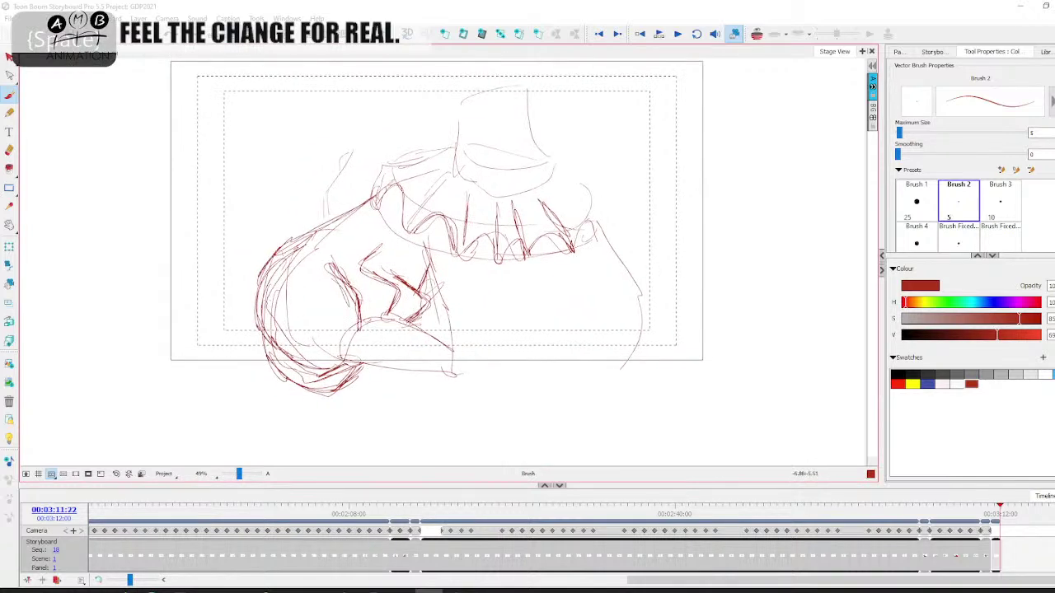
pyautogui.moveTo(265, 281); pyautogui.dragTo(326, 364)
pyautogui.moveTo(314, 222)
pyautogui.mouseDown()
pyautogui.moveTo(262, 279)
pyautogui.moveTo(289, 358)
pyautogui.mouseUp()
pyautogui.moveTo(272, 258); pyautogui.dragTo(385, 186)
# - Draw a curved line beneath the ruff's lower edge from the shoulder across the front of the chest
pyautogui.press('space')
pyautogui.moveTo(488, 338); pyautogui.dragTo(448, 343)
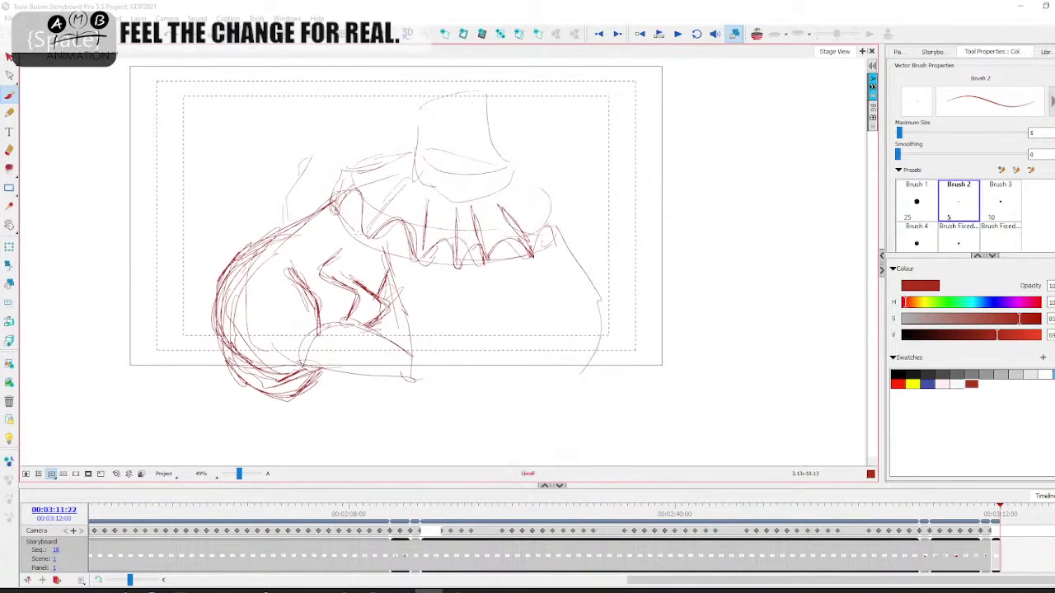
pyautogui.moveTo(333, 201)
pyautogui.mouseDown()
pyautogui.moveTo(421, 262)
pyautogui.moveTo(512, 269)
pyautogui.mouseUp()
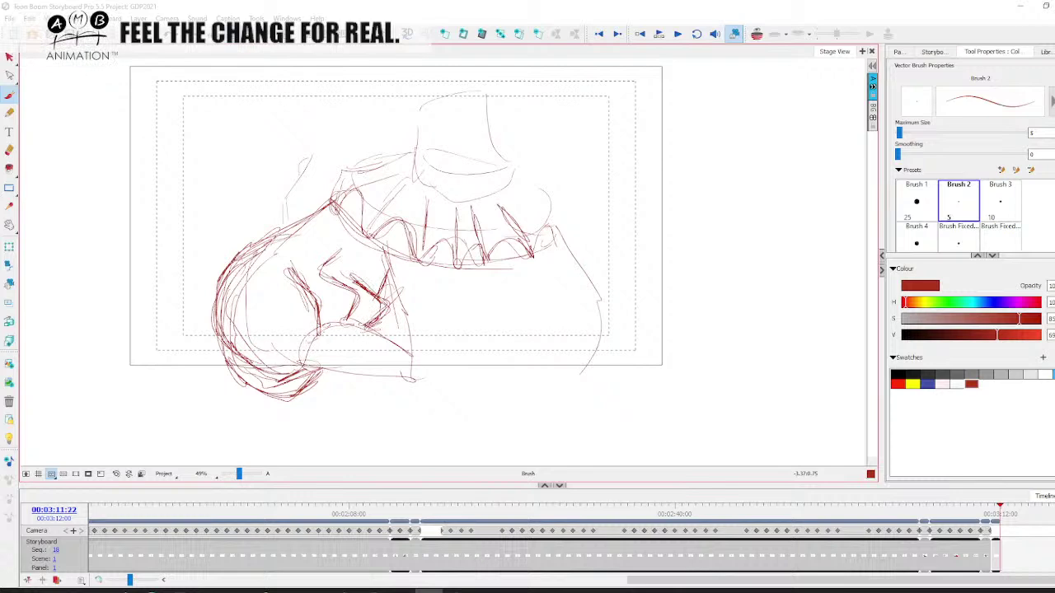
# - Darken the cuff's arc, extend the arm's lower edge outward and go over the puffed sleeve's outer contour
pyautogui.moveTo(301, 360)
pyautogui.mouseDown()
pyautogui.moveTo(364, 321)
pyautogui.moveTo(302, 371)
pyautogui.mouseUp()
pyautogui.moveTo(303, 366); pyautogui.dragTo(425, 388)
pyautogui.moveTo(264, 267); pyautogui.dragTo(228, 316)
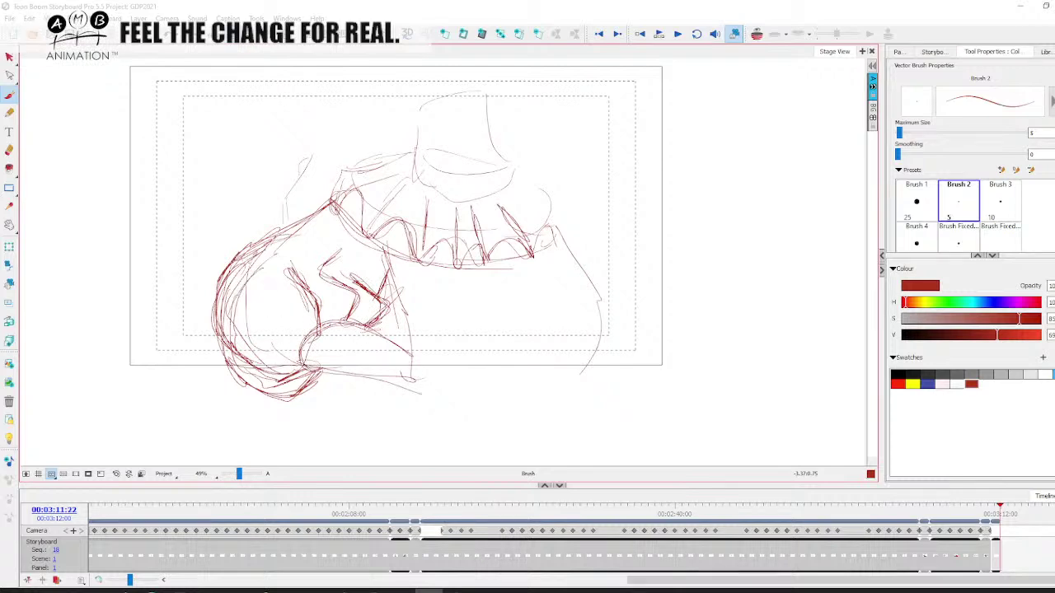
pyautogui.moveTo(262, 245)
pyautogui.mouseDown()
pyautogui.moveTo(271, 372)
pyautogui.moveTo(335, 356)
pyautogui.mouseUp()
# - Sketch a separate sleeve contour beside the puffed one, with a straight shoulder slope bending into a rounded lower curve
pyautogui.press('space')
pyautogui.moveTo(390, 375); pyautogui.dragTo(434, 390)
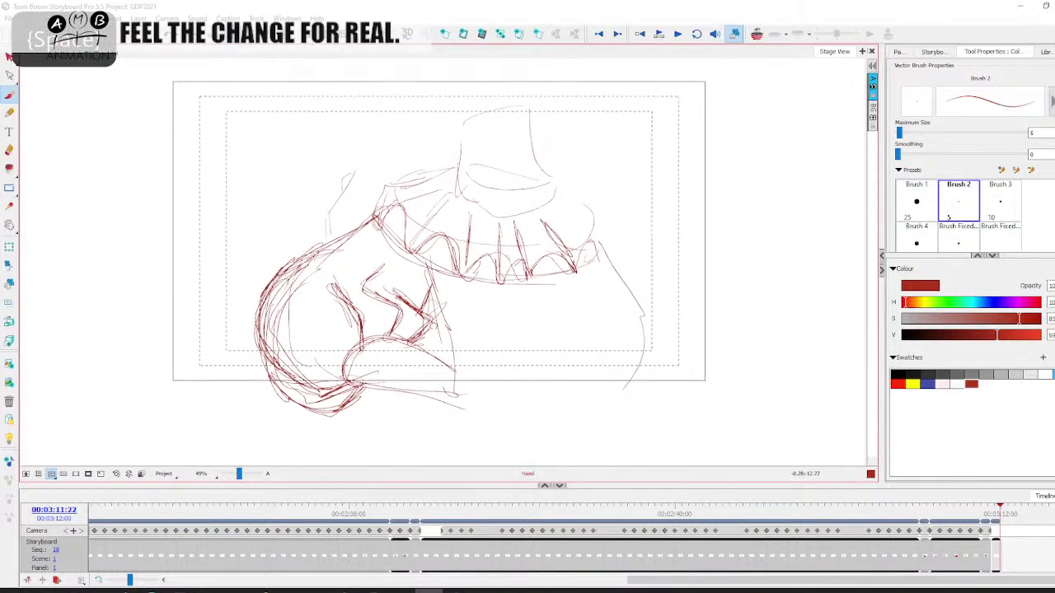
pyautogui.moveTo(249, 152)
pyautogui.mouseDown()
pyautogui.moveTo(198, 201)
pyautogui.moveTo(195, 292)
pyautogui.mouseUp()
pyautogui.moveTo(188, 276)
pyautogui.mouseDown()
pyautogui.moveTo(211, 189)
pyautogui.moveTo(276, 130)
pyautogui.mouseUp()
pyautogui.moveTo(271, 133)
pyautogui.mouseDown()
pyautogui.moveTo(189, 206)
pyautogui.moveTo(208, 305)
pyautogui.moveTo(267, 328)
pyautogui.mouseUp()
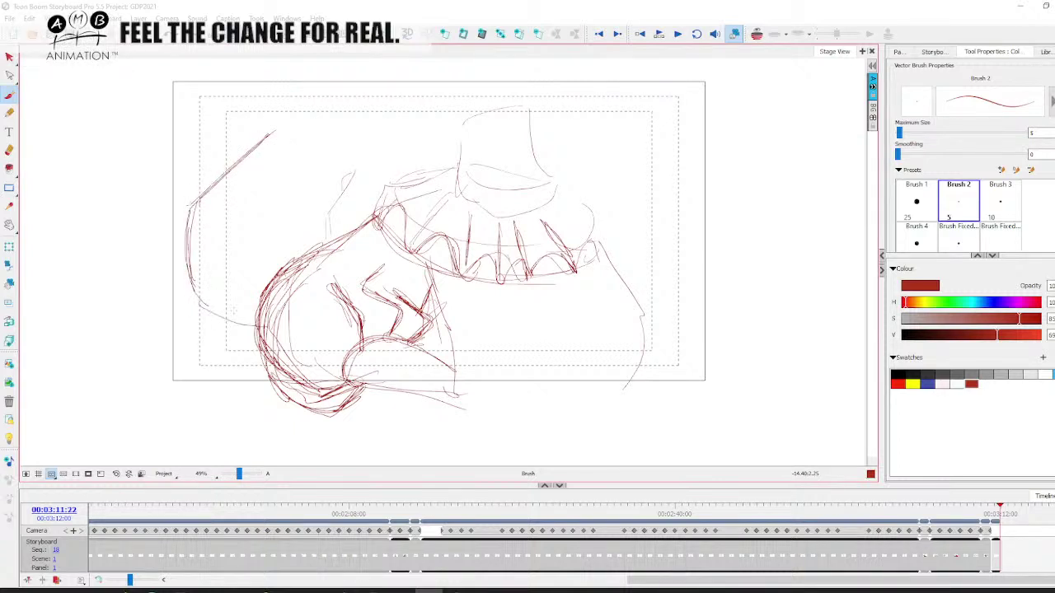
# - Draw another puffed sleeve outline in the empty space further out, sloping from the shoulder and rounding under the arm
pyautogui.moveTo(187, 295)
pyautogui.mouseDown()
pyautogui.moveTo(186, 212)
pyautogui.moveTo(284, 122)
pyautogui.moveTo(419, 142)
pyautogui.mouseUp()
pyautogui.press('space')
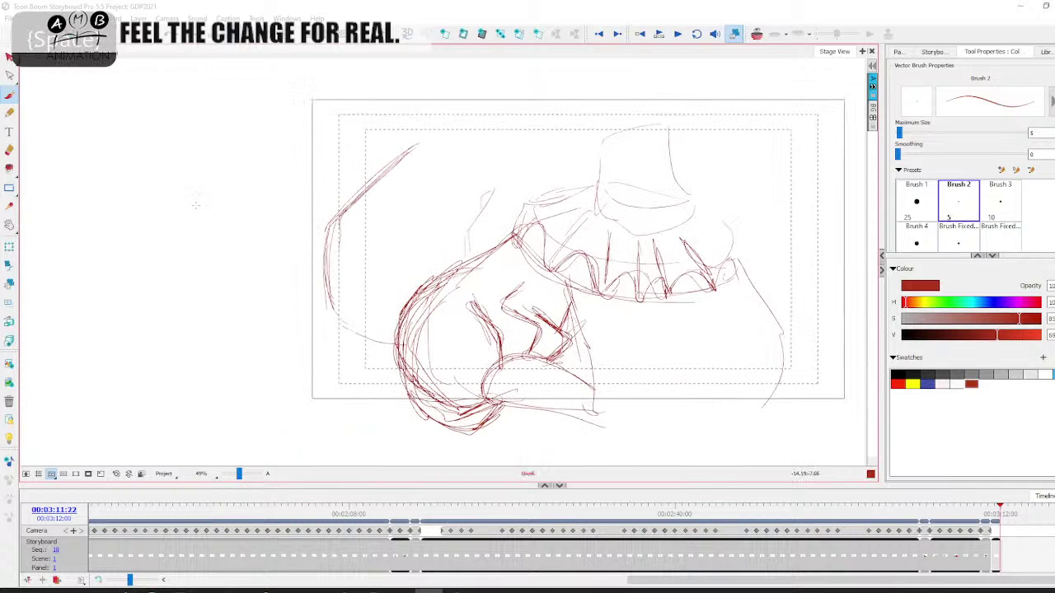
pyautogui.moveTo(218, 155)
pyautogui.mouseDown()
pyautogui.moveTo(134, 228)
pyautogui.moveTo(169, 325)
pyautogui.moveTo(248, 331)
pyautogui.moveTo(270, 303)
pyautogui.mouseUp()
pyautogui.moveTo(216, 154); pyautogui.dragTo(137, 226)
pyautogui.moveTo(186, 182)
pyautogui.mouseDown()
pyautogui.moveTo(135, 229)
pyautogui.moveTo(152, 324)
pyautogui.moveTo(191, 345)
pyautogui.mouseUp()
pyautogui.moveTo(132, 233); pyautogui.dragTo(189, 343)
pyautogui.moveTo(131, 257)
pyautogui.mouseDown()
pyautogui.moveTo(258, 323)
pyautogui.moveTo(270, 305)
pyautogui.mouseUp()
# - Add the forearm emerging from the new sleeve, a short body line above it, and crease lines over the cuff
pyautogui.moveTo(308, 185); pyautogui.dragTo(292, 262)
pyautogui.moveTo(254, 245)
pyautogui.mouseDown()
pyautogui.moveTo(222, 293)
pyautogui.moveTo(321, 257)
pyautogui.moveTo(221, 298)
pyautogui.moveTo(325, 286)
pyautogui.mouseUp()
pyautogui.moveTo(205, 224)
pyautogui.mouseDown()
pyautogui.moveTo(256, 233)
pyautogui.moveTo(242, 229)
pyautogui.mouseUp()
pyautogui.moveTo(169, 228)
pyautogui.mouseDown()
pyautogui.moveTo(233, 220)
pyautogui.moveTo(259, 244)
pyautogui.mouseUp()
pyautogui.moveTo(191, 209); pyautogui.dragTo(234, 222)
pyautogui.moveTo(171, 227); pyautogui.dragTo(257, 244)
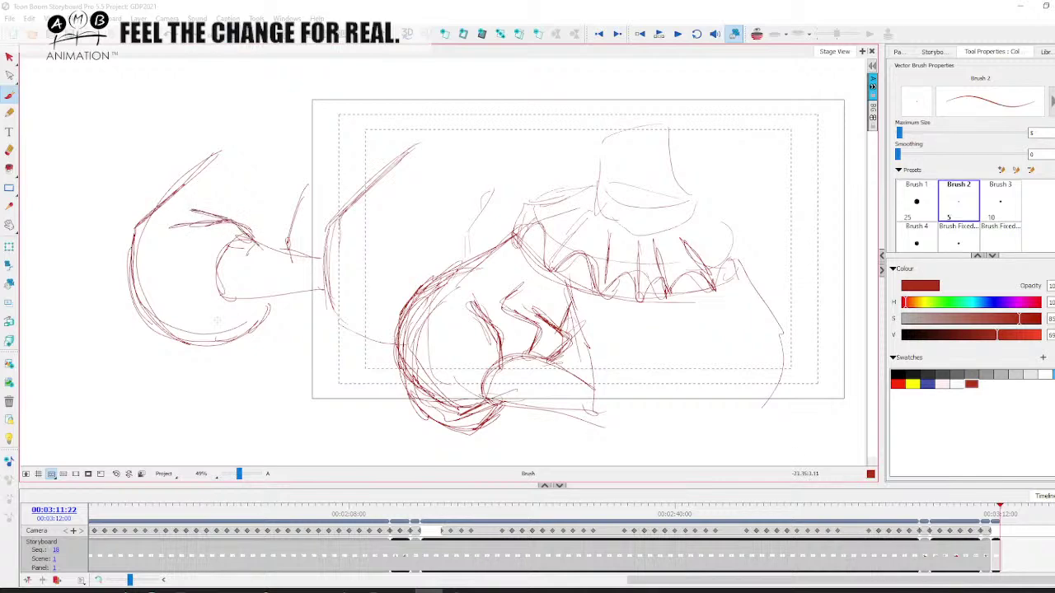
# - Sketch folds below the new sleeve's cuff, a crease near the shoulder and guide lines around the forearm
pyautogui.moveTo(222, 297)
pyautogui.mouseDown()
pyautogui.moveTo(164, 315)
pyautogui.moveTo(262, 323)
pyautogui.moveTo(220, 349)
pyautogui.moveTo(145, 316)
pyautogui.mouseUp()
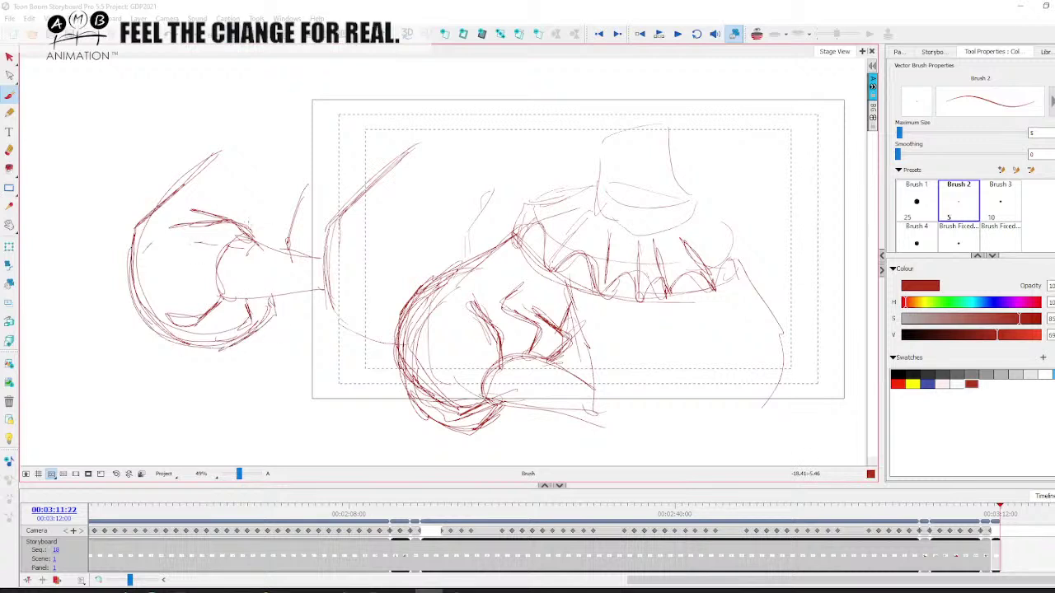
pyautogui.moveTo(212, 198)
pyautogui.mouseDown()
pyautogui.moveTo(194, 206)
pyautogui.moveTo(245, 183)
pyautogui.moveTo(267, 218)
pyautogui.moveTo(315, 249)
pyautogui.moveTo(302, 289)
pyautogui.mouseUp()
pyautogui.press('space')
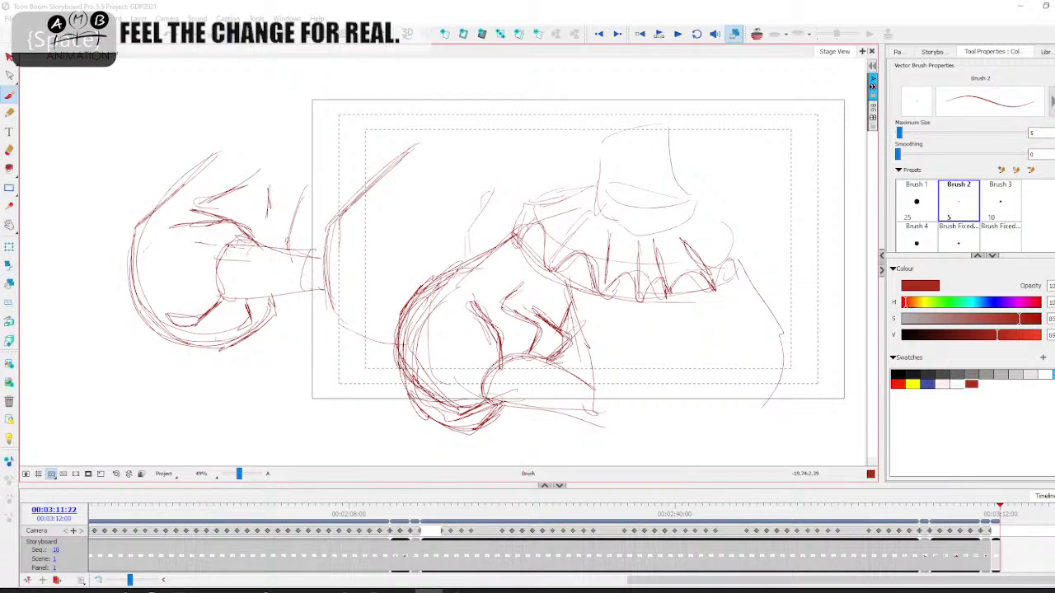
# - Retrace the new sleeve's shoulder slope and thicken its lower outer bulge
pyautogui.press('space')
pyautogui.moveTo(228, 282); pyautogui.dragTo(274, 289)
pyautogui.moveTo(221, 187)
pyautogui.mouseDown()
pyautogui.moveTo(161, 248)
pyautogui.moveTo(194, 325)
pyautogui.mouseUp()
pyautogui.moveTo(239, 221)
pyautogui.mouseDown()
pyautogui.moveTo(170, 271)
pyautogui.moveTo(190, 236)
pyautogui.moveTo(170, 265)
pyautogui.moveTo(176, 339)
pyautogui.moveTo(237, 357)
pyautogui.mouseUp()
pyautogui.moveTo(170, 302); pyautogui.dragTo(223, 361)
pyautogui.moveTo(159, 334)
pyautogui.mouseDown()
pyautogui.moveTo(259, 354)
pyautogui.moveTo(220, 360)
pyautogui.mouseUp()
# - Break the new sleeve's outer edge into two angular bulges with a notch between them and darken its lower corner
pyautogui.moveTo(169, 285)
pyautogui.mouseDown()
pyautogui.moveTo(156, 314)
pyautogui.moveTo(159, 304)
pyautogui.mouseUp()
pyautogui.moveTo(182, 235); pyautogui.dragTo(163, 260)
pyautogui.moveTo(161, 247); pyautogui.dragTo(170, 270)
pyautogui.moveTo(188, 228); pyautogui.dragTo(163, 251)
pyautogui.moveTo(163, 246)
pyautogui.mouseDown()
pyautogui.moveTo(169, 276)
pyautogui.moveTo(156, 338)
pyautogui.mouseUp()
pyautogui.moveTo(157, 338); pyautogui.dragTo(213, 363)
pyautogui.moveTo(160, 306); pyautogui.dragTo(190, 361)
pyautogui.moveTo(173, 276); pyautogui.dragTo(158, 301)
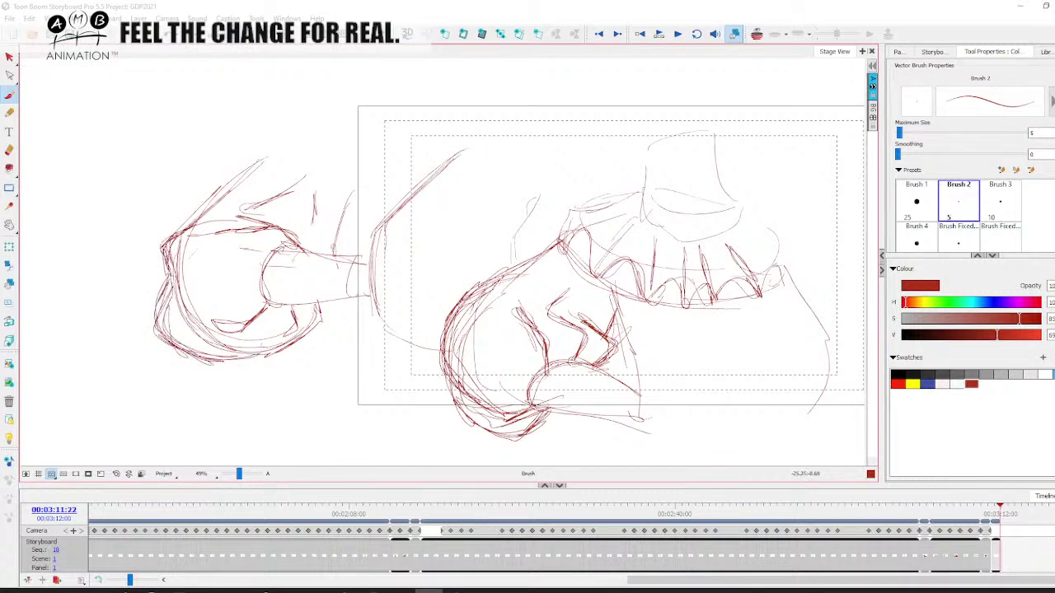
# - Clear the ruff and sleeve sketches from the panel, then return to the brush with the canvas view reset
pyautogui.moveTo(300, 270); pyautogui.dragTo(381, 321)
pyautogui.hotkey('alt', 's')
pyautogui.hotkey('ctrl', 'a')
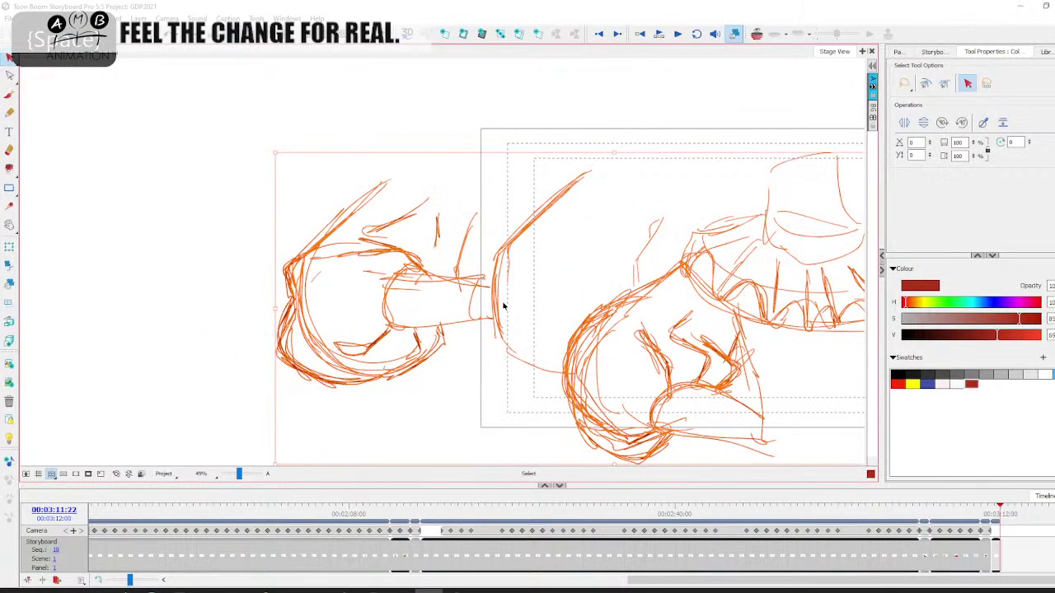
pyautogui.press('Delete')
pyautogui.click(9, 95)
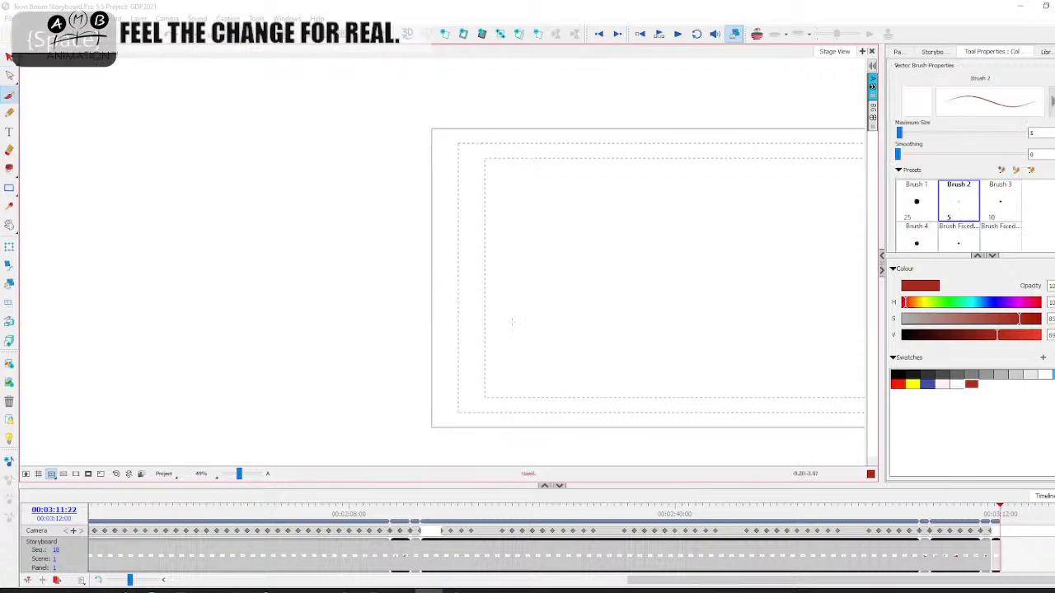
pyautogui.hotkey('shift', 'n')
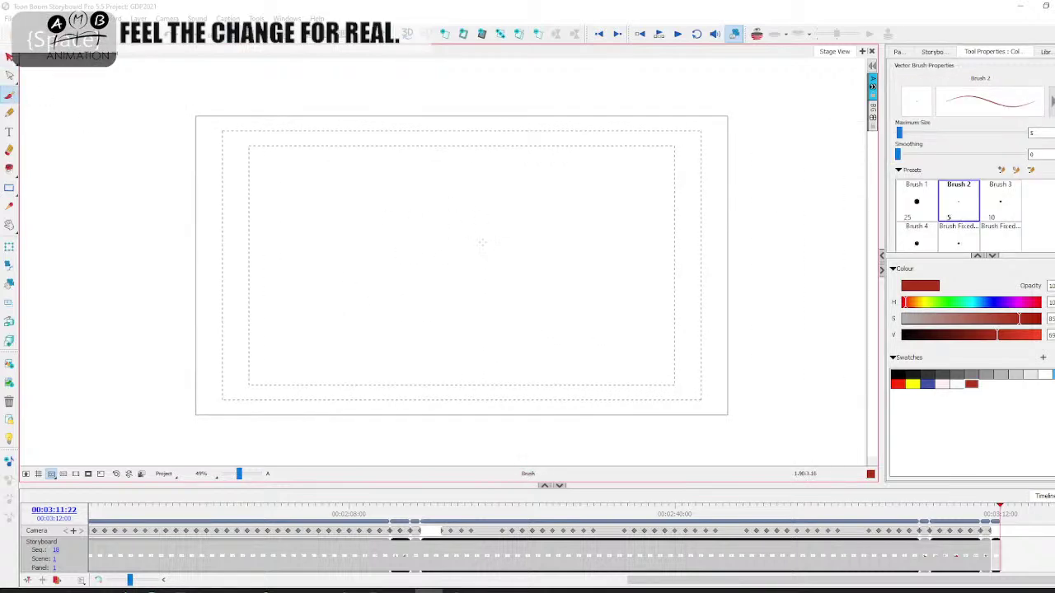
# - Sketch the outer and inner contours of a rear leg stretched back diagonally in a stride
pyautogui.moveTo(463, 208); pyautogui.dragTo(437, 260)
pyautogui.moveTo(507, 244); pyautogui.dragTo(406, 346)
pyautogui.moveTo(436, 251)
pyautogui.mouseDown()
pyautogui.moveTo(416, 301)
pyautogui.moveTo(360, 341)
pyautogui.mouseUp()
# - Sketch the front leg bent at the knee and reinforce the inner contours of both legs
pyautogui.moveTo(544, 216); pyautogui.dragTo(588, 247)
pyautogui.moveTo(520, 255)
pyautogui.mouseDown()
pyautogui.moveTo(605, 302)
pyautogui.moveTo(615, 332)
pyautogui.mouseUp()
pyautogui.moveTo(562, 283); pyautogui.dragTo(610, 375)
pyautogui.moveTo(588, 264); pyautogui.dragTo(606, 300)
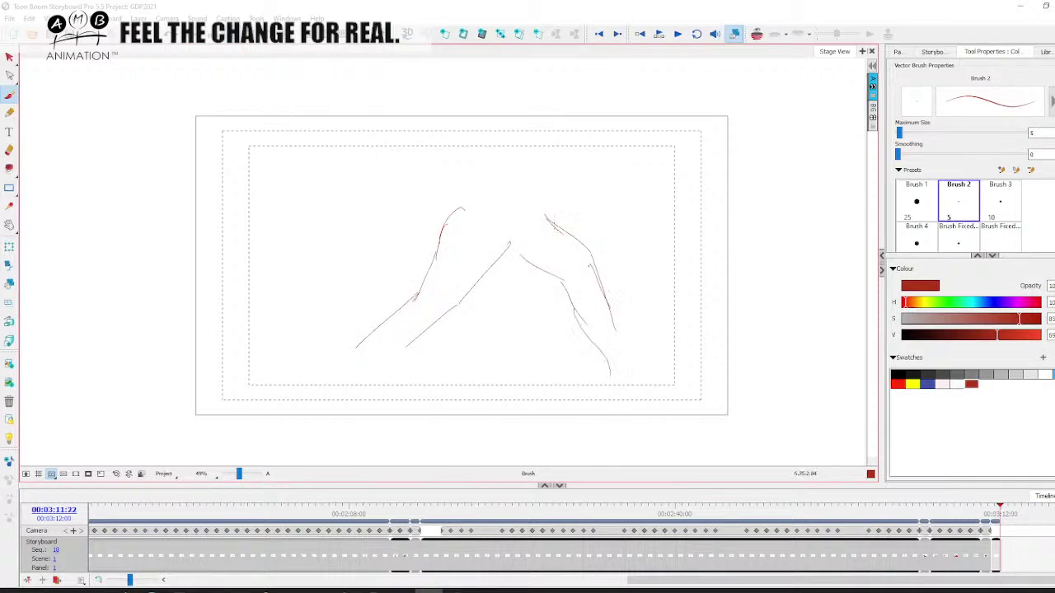
pyautogui.moveTo(544, 216)
pyautogui.mouseDown()
pyautogui.moveTo(615, 285)
pyautogui.moveTo(634, 356)
pyautogui.mouseUp()
pyautogui.moveTo(571, 280); pyautogui.dragTo(611, 378)
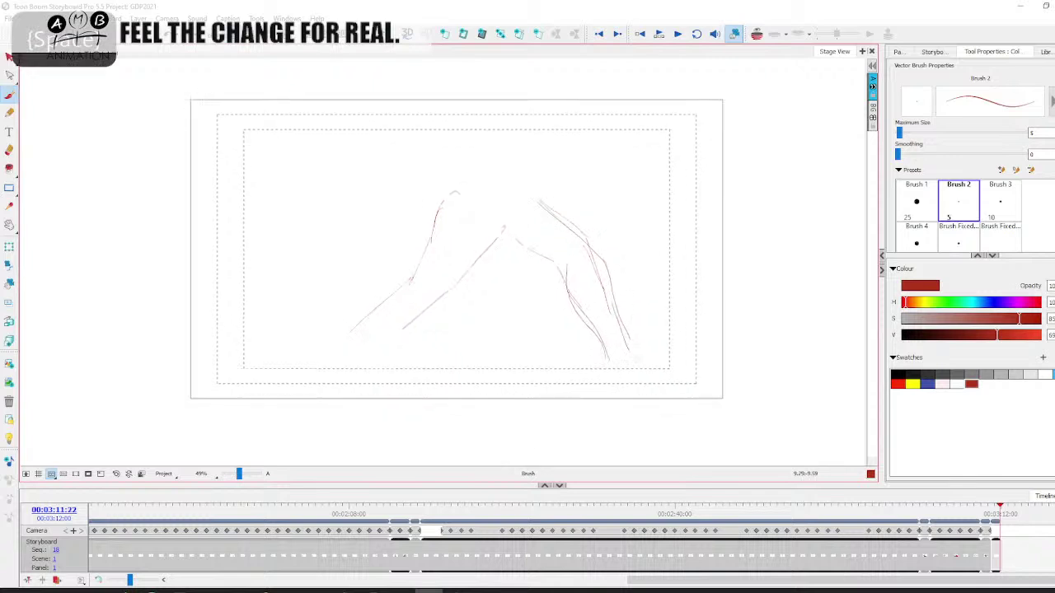
pyautogui.moveTo(557, 269); pyautogui.dragTo(501, 231)
pyautogui.moveTo(446, 290)
pyautogui.mouseDown()
pyautogui.moveTo(387, 345)
pyautogui.moveTo(428, 306)
pyautogui.mouseUp()
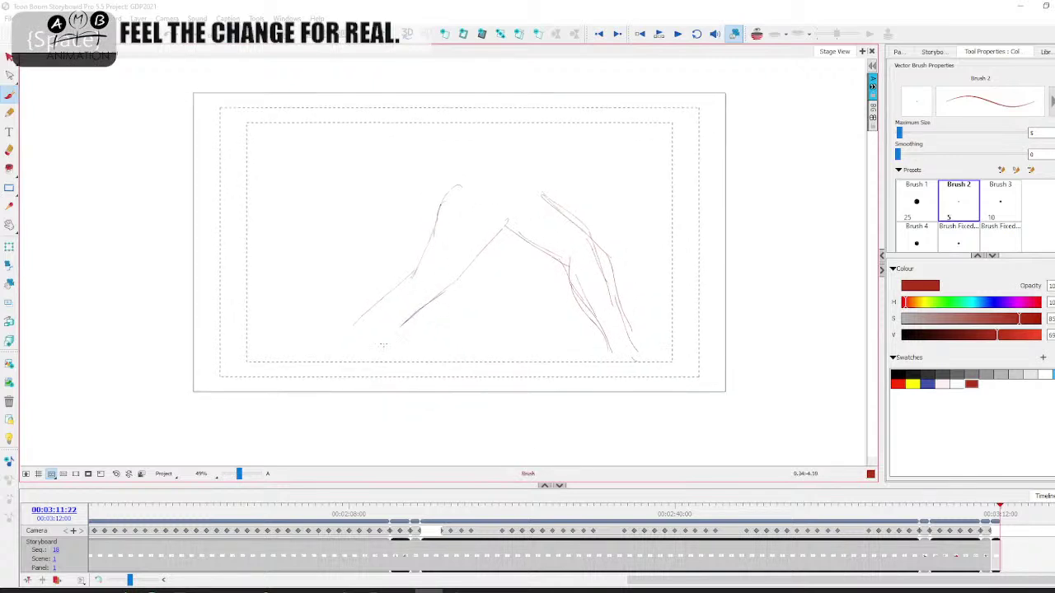
# - Switch the brush colour to blue and draw a trouser leg over the rear leg with knee creases and a wide cuff
pyautogui.click(928, 383)
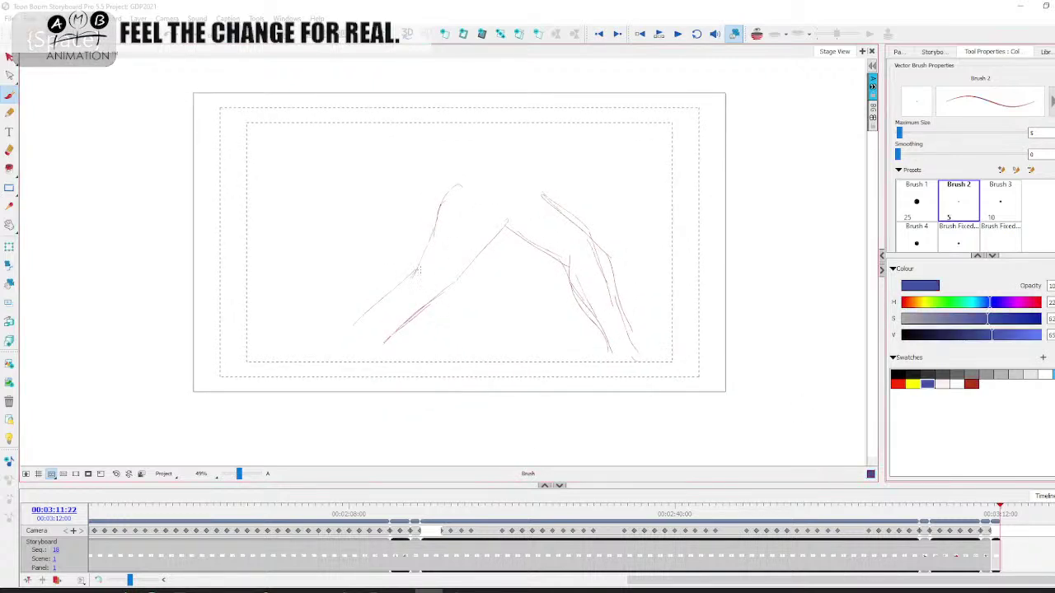
pyautogui.moveTo(417, 268)
pyautogui.mouseDown()
pyautogui.moveTo(409, 287)
pyautogui.moveTo(356, 320)
pyautogui.moveTo(321, 326)
pyautogui.moveTo(367, 346)
pyautogui.moveTo(354, 313)
pyautogui.moveTo(356, 387)
pyautogui.moveTo(437, 307)
pyautogui.mouseUp()
pyautogui.moveTo(387, 346)
pyautogui.mouseDown()
pyautogui.moveTo(449, 295)
pyautogui.moveTo(489, 241)
pyautogui.mouseUp()
pyautogui.moveTo(458, 280); pyautogui.dragTo(504, 231)
pyautogui.moveTo(458, 277); pyautogui.dragTo(384, 365)
pyautogui.moveTo(359, 310); pyautogui.dragTo(306, 342)
# - Draw a flared trouser leg over the front leg, with a curved hem and contours widening below the knee
pyautogui.press('space')
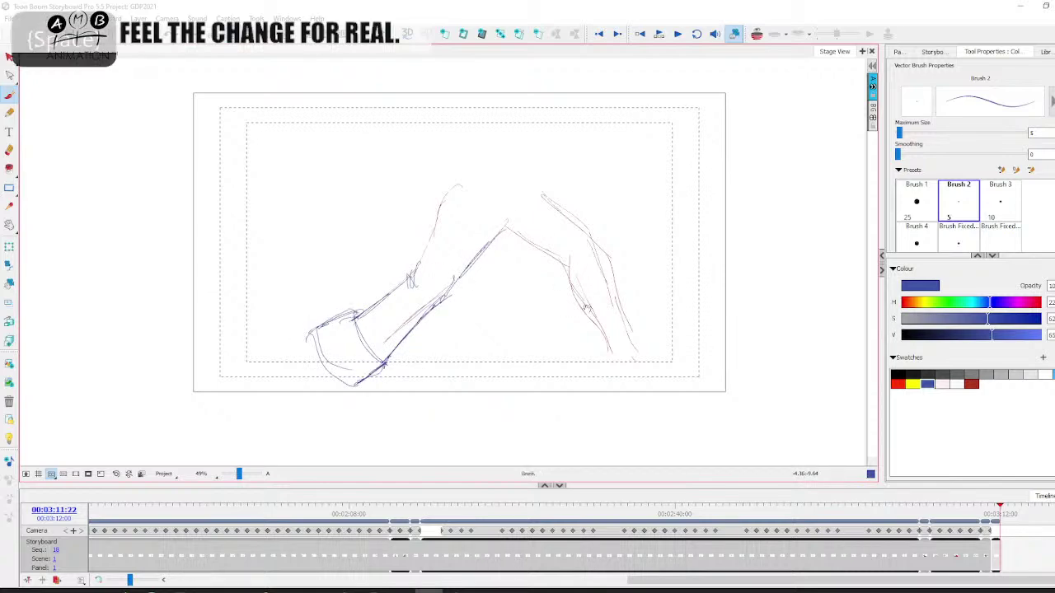
pyautogui.moveTo(599, 303); pyautogui.dragTo(545, 317)
pyautogui.moveTo(451, 246); pyautogui.dragTo(511, 276)
pyautogui.moveTo(412, 203)
pyautogui.mouseDown()
pyautogui.moveTo(492, 267)
pyautogui.moveTo(519, 336)
pyautogui.mouseUp()
pyautogui.moveTo(515, 279)
pyautogui.mouseDown()
pyautogui.moveTo(511, 392)
pyautogui.moveTo(607, 349)
pyautogui.mouseUp()
pyautogui.moveTo(511, 381)
pyautogui.mouseDown()
pyautogui.moveTo(600, 351)
pyautogui.moveTo(587, 364)
pyautogui.mouseUp()
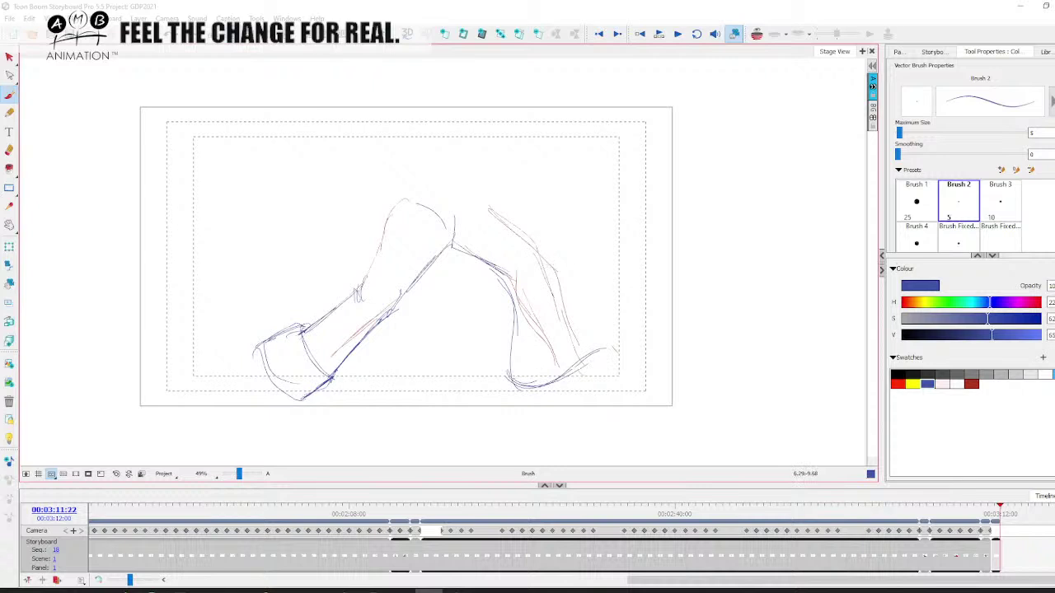
pyautogui.moveTo(557, 278); pyautogui.dragTo(615, 353)
pyautogui.moveTo(510, 305)
pyautogui.mouseDown()
pyautogui.moveTo(519, 392)
pyautogui.moveTo(560, 381)
pyautogui.mouseUp()
pyautogui.moveTo(499, 359); pyautogui.dragTo(508, 376)
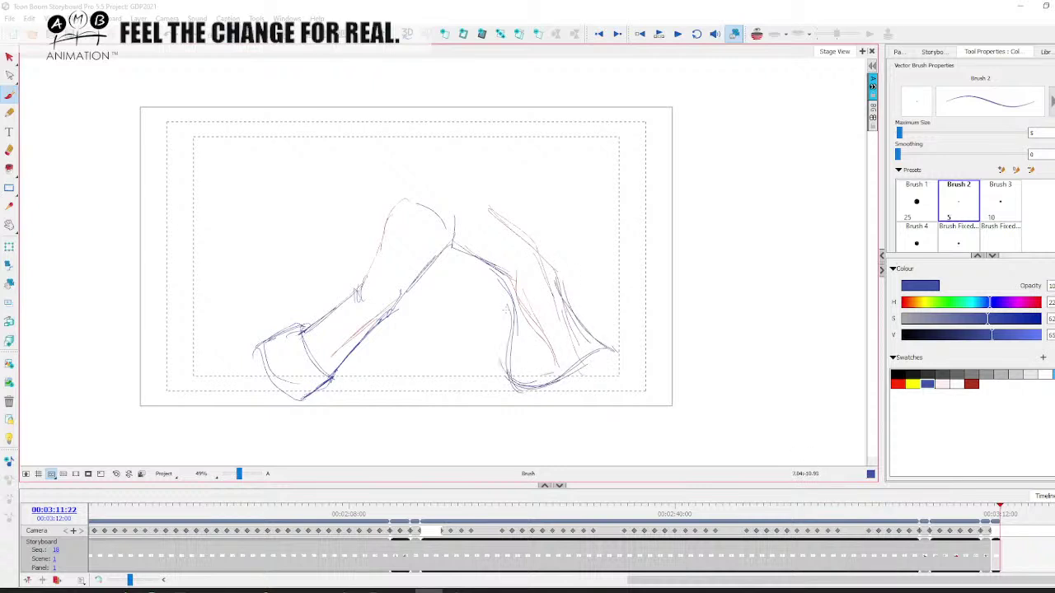
# - Add hanging fold lines inside the front trouser leg and retrace its thigh and lower back contours
pyautogui.moveTo(517, 298); pyautogui.dragTo(524, 336)
pyautogui.moveTo(550, 290); pyautogui.dragTo(544, 356)
pyautogui.moveTo(552, 292); pyautogui.dragTo(548, 337)
pyautogui.moveTo(557, 292)
pyautogui.mouseDown()
pyautogui.moveTo(537, 252)
pyautogui.moveTo(480, 193)
pyautogui.mouseUp()
pyautogui.moveTo(498, 272); pyautogui.dragTo(506, 388)
pyautogui.press('space')
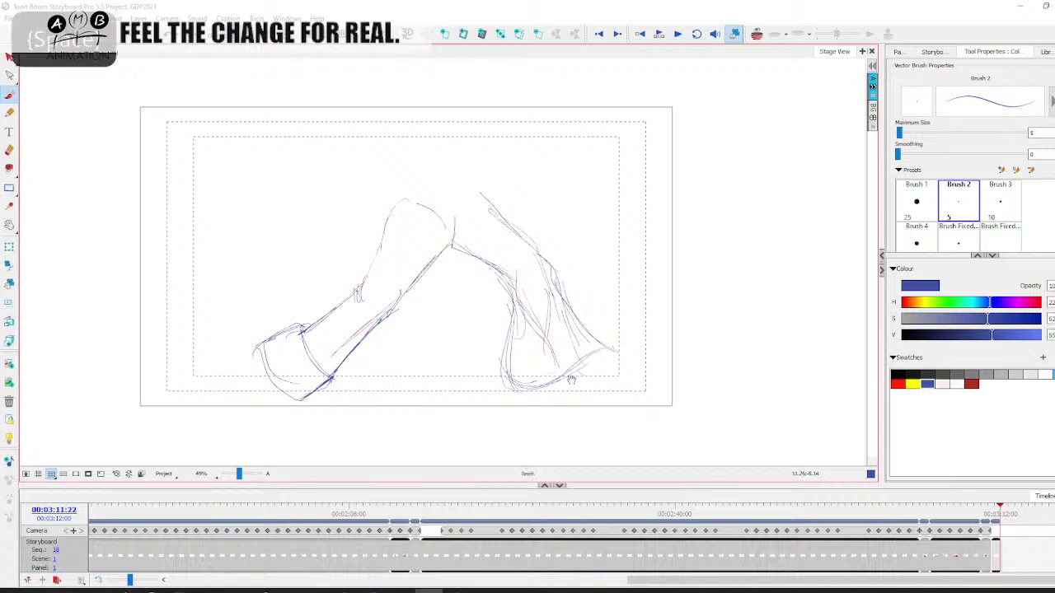
# - Reinforce the rear trouser cuff's top edge, curved opening and lower corner
pyautogui.moveTo(571, 380); pyautogui.dragTo(584, 375)
pyautogui.moveTo(316, 321); pyautogui.dragTo(267, 344)
pyautogui.moveTo(300, 326)
pyautogui.mouseDown()
pyautogui.moveTo(266, 346)
pyautogui.moveTo(300, 391)
pyautogui.mouseUp()
pyautogui.moveTo(268, 346); pyautogui.dragTo(309, 401)
pyautogui.moveTo(310, 320); pyautogui.dragTo(265, 345)
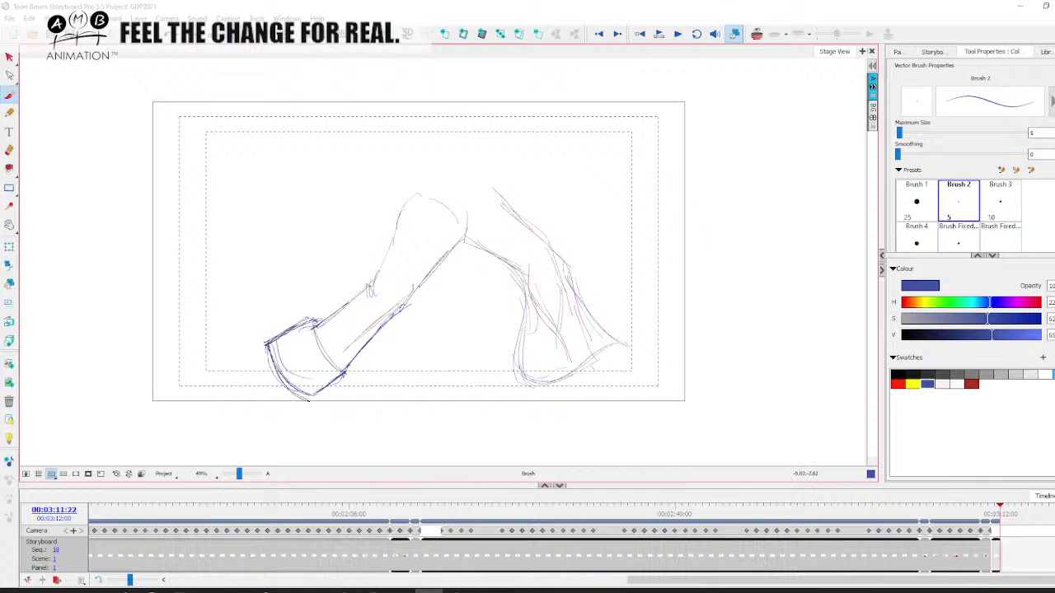
pyautogui.moveTo(499, 395); pyautogui.dragTo(498, 393)
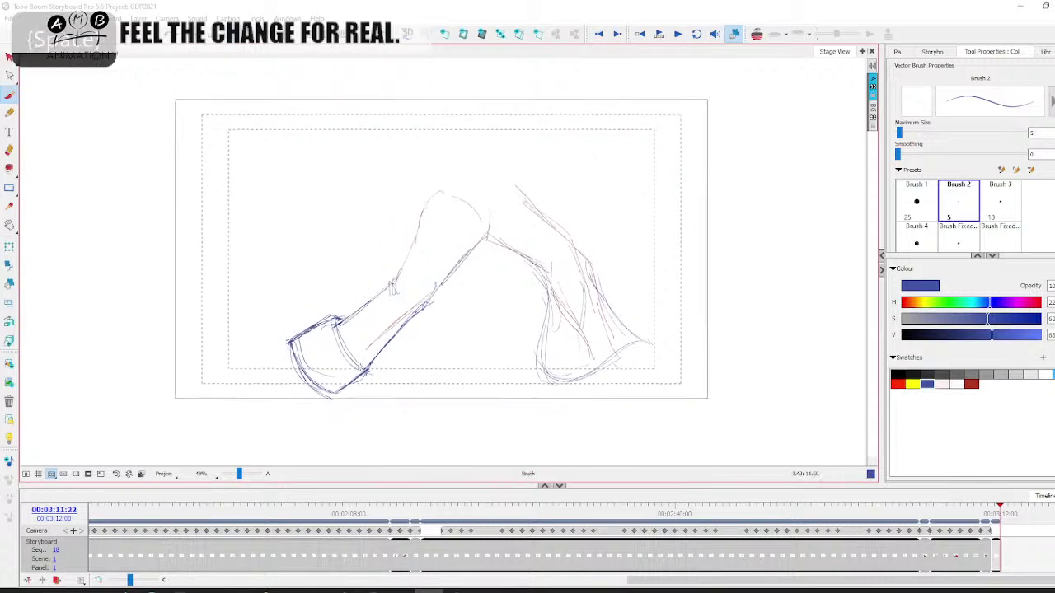
pyautogui.moveTo(337, 397); pyautogui.dragTo(367, 370)
pyautogui.moveTo(340, 399); pyautogui.dragTo(372, 368)
# - Shape the front trouser leg's hem into a wide cuff with a curved upper band and darkened edges
pyautogui.moveTo(472, 322)
pyautogui.mouseDown()
pyautogui.moveTo(539, 360)
pyautogui.moveTo(614, 310)
pyautogui.moveTo(636, 339)
pyautogui.moveTo(555, 380)
pyautogui.moveTo(627, 360)
pyautogui.mouseUp()
pyautogui.moveTo(634, 338); pyautogui.dragTo(588, 374)
pyautogui.moveTo(543, 329); pyautogui.dragTo(553, 382)
pyautogui.moveTo(541, 330)
pyautogui.mouseDown()
pyautogui.moveTo(552, 381)
pyautogui.moveTo(589, 376)
pyautogui.moveTo(634, 338)
pyautogui.moveTo(595, 373)
pyautogui.mouseUp()
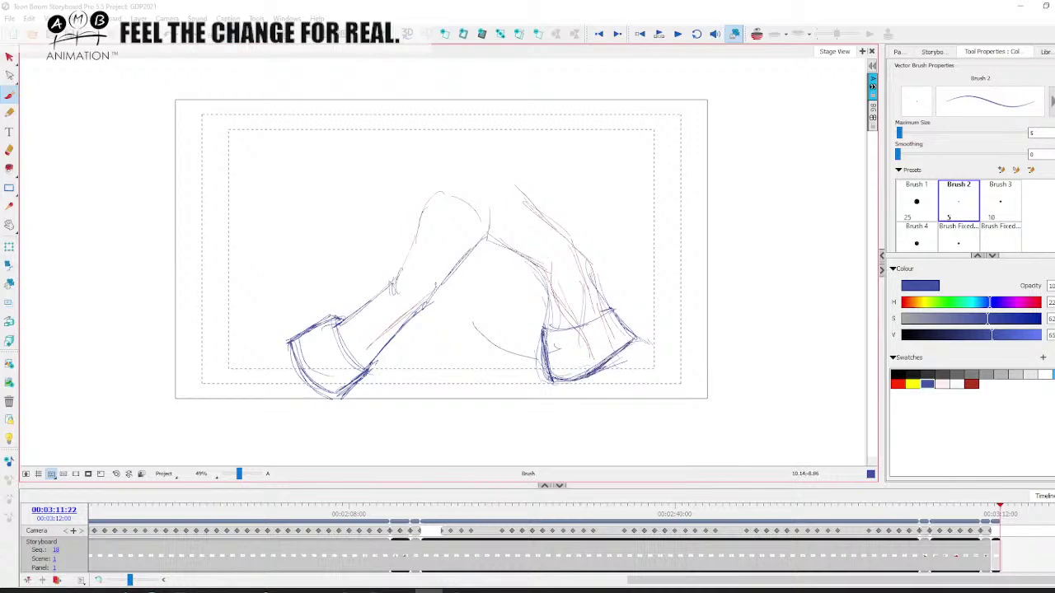
pyautogui.moveTo(545, 333)
pyautogui.mouseDown()
pyautogui.moveTo(611, 307)
pyautogui.moveTo(634, 341)
pyautogui.mouseUp()
# - Darken the front trouser leg's knee bend, outer contour and cuff band, and mark its inner fold
pyautogui.moveTo(547, 277)
pyautogui.mouseDown()
pyautogui.moveTo(541, 334)
pyautogui.moveTo(547, 323)
pyautogui.mouseUp()
pyautogui.moveTo(496, 240); pyautogui.dragTo(553, 277)
pyautogui.moveTo(523, 260); pyautogui.dragTo(553, 277)
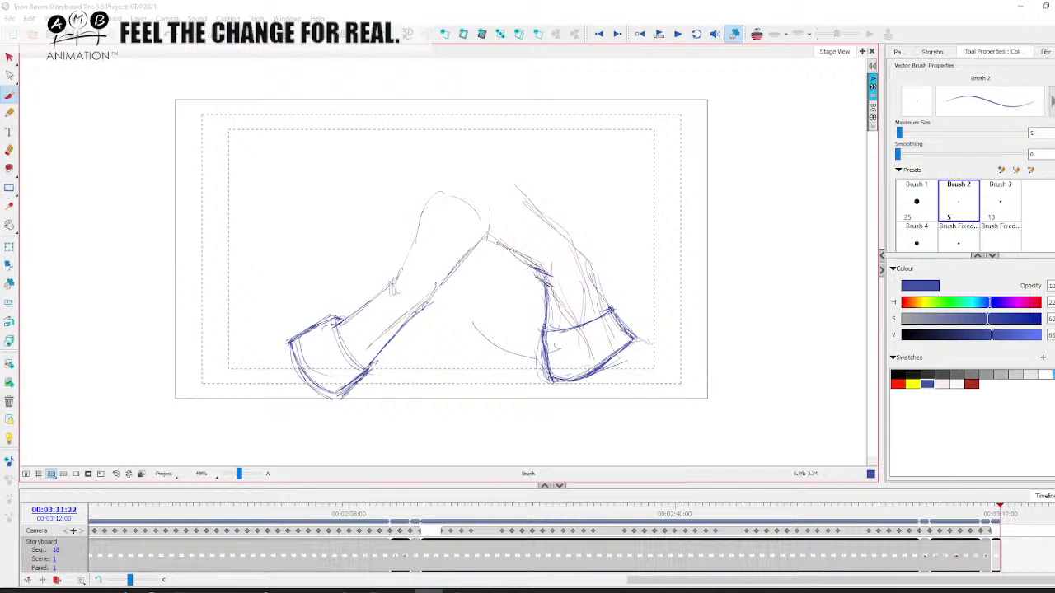
pyautogui.moveTo(611, 310); pyautogui.dragTo(588, 263)
pyautogui.moveTo(590, 265)
pyautogui.mouseDown()
pyautogui.moveTo(604, 303)
pyautogui.moveTo(529, 219)
pyautogui.mouseUp()
pyautogui.moveTo(567, 337); pyautogui.dragTo(606, 316)
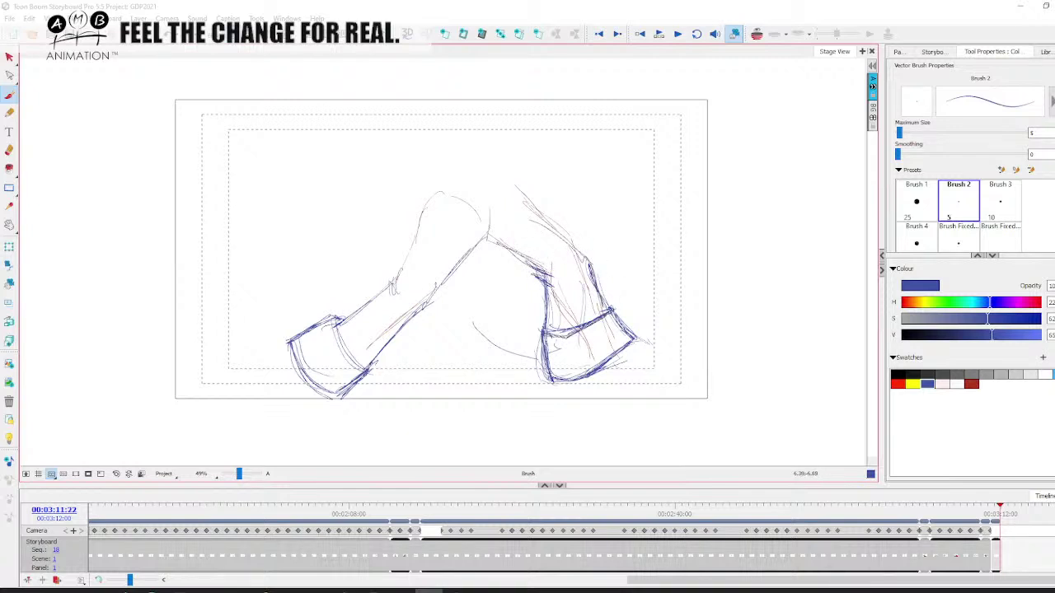
pyautogui.moveTo(568, 265); pyautogui.dragTo(566, 363)
# - Delete all the blue trouser strokes and the red leg lines to empty the panel
pyautogui.hotkey('alt', 's')
pyautogui.hotkey('ctrl', 'a')
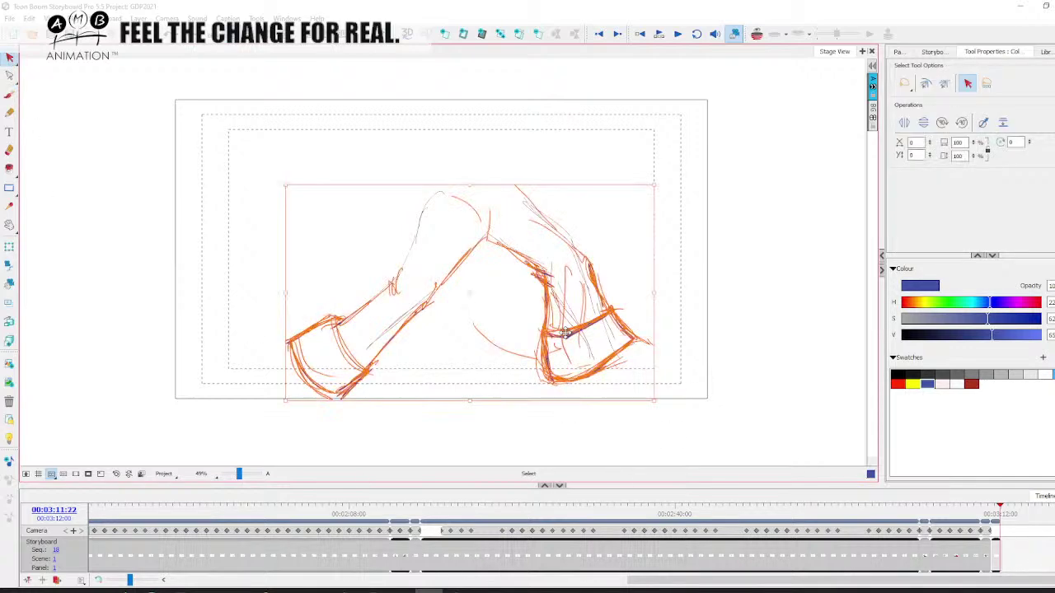
pyautogui.press('Delete')
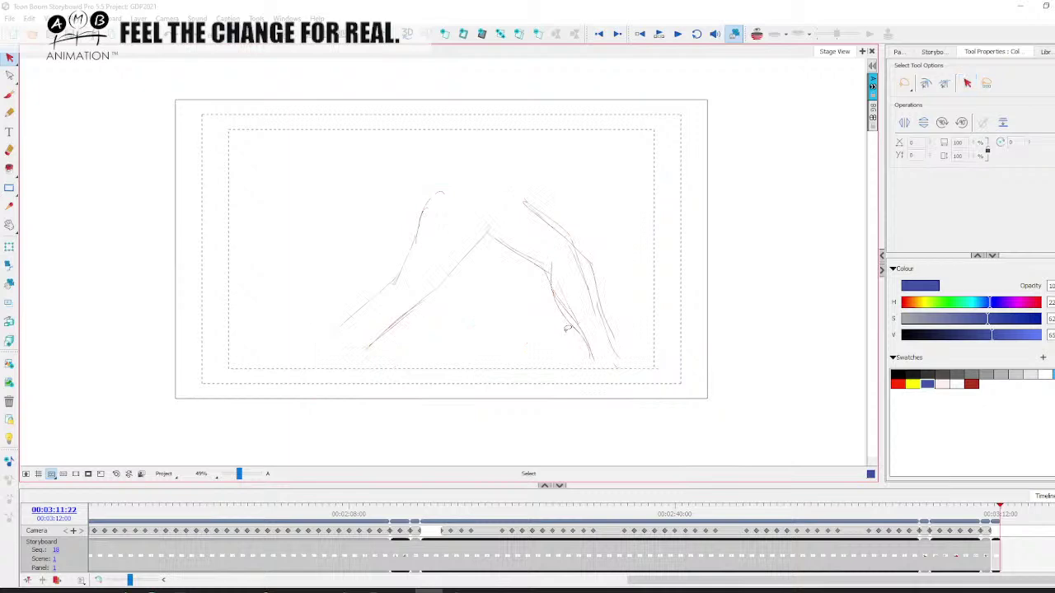
pyautogui.hotkey('ctrl', 'a')
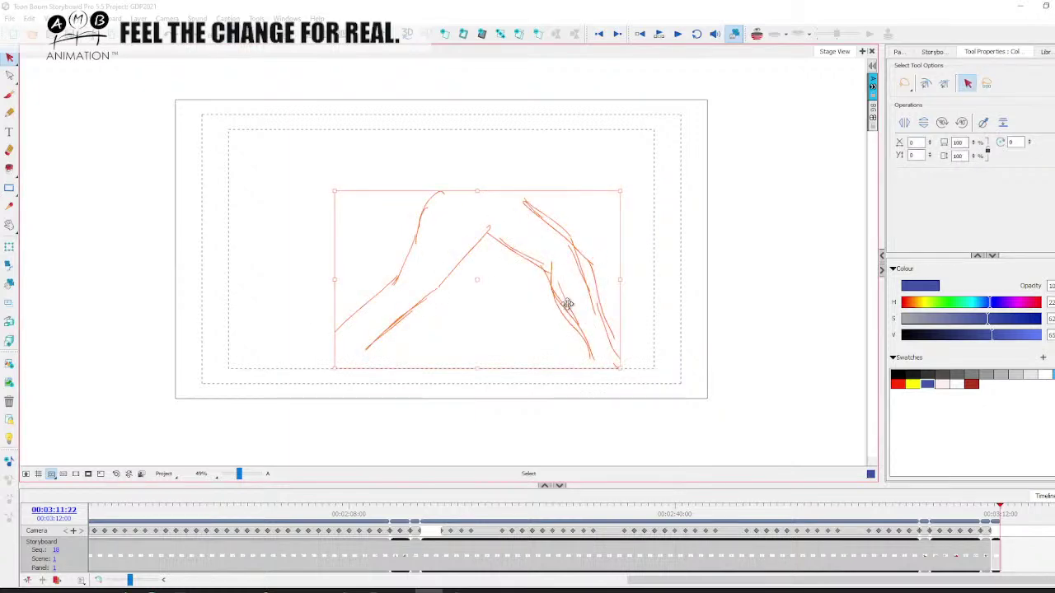
pyautogui.press('Delete')
# - Handwrite "Real secret science" across two lines in blue with the brush
pyautogui.hotkey('alt', 'b')
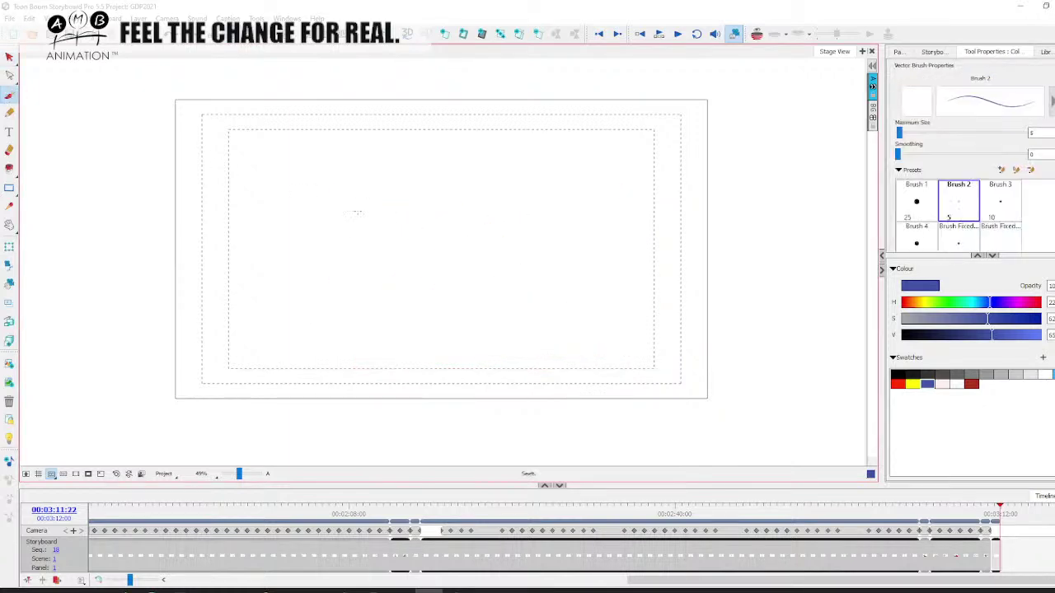
pyautogui.moveTo(357, 196)
pyautogui.mouseDown()
pyautogui.moveTo(384, 227)
pyautogui.moveTo(422, 208)
pyautogui.moveTo(429, 222)
pyautogui.mouseUp()
pyautogui.moveTo(445, 191); pyautogui.dragTo(444, 224)
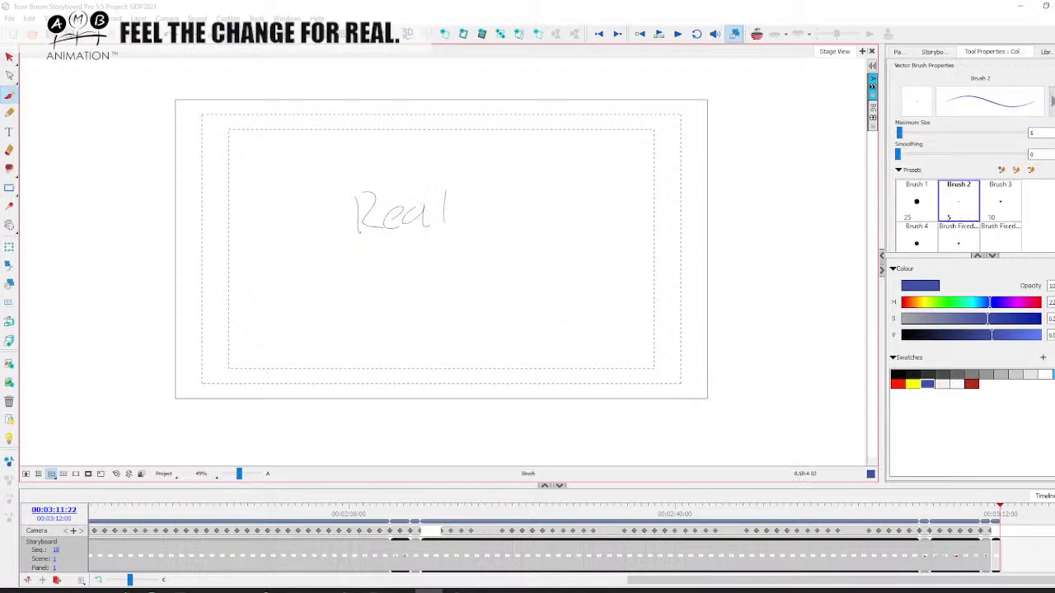
pyautogui.moveTo(305, 269); pyautogui.dragTo(304, 289)
pyautogui.moveTo(332, 278); pyautogui.dragTo(348, 282)
pyautogui.moveTo(432, 248); pyautogui.dragTo(430, 284)
pyautogui.moveTo(419, 265)
pyautogui.mouseDown()
pyautogui.moveTo(454, 260)
pyautogui.moveTo(481, 293)
pyautogui.mouseUp()
pyautogui.moveTo(529, 274)
pyautogui.mouseDown()
pyautogui.moveTo(530, 292)
pyautogui.moveTo(570, 292)
pyautogui.mouseUp()
pyautogui.moveTo(576, 290); pyautogui.dragTo(618, 292)
pyautogui.moveTo(623, 285); pyautogui.dragTo(651, 290)
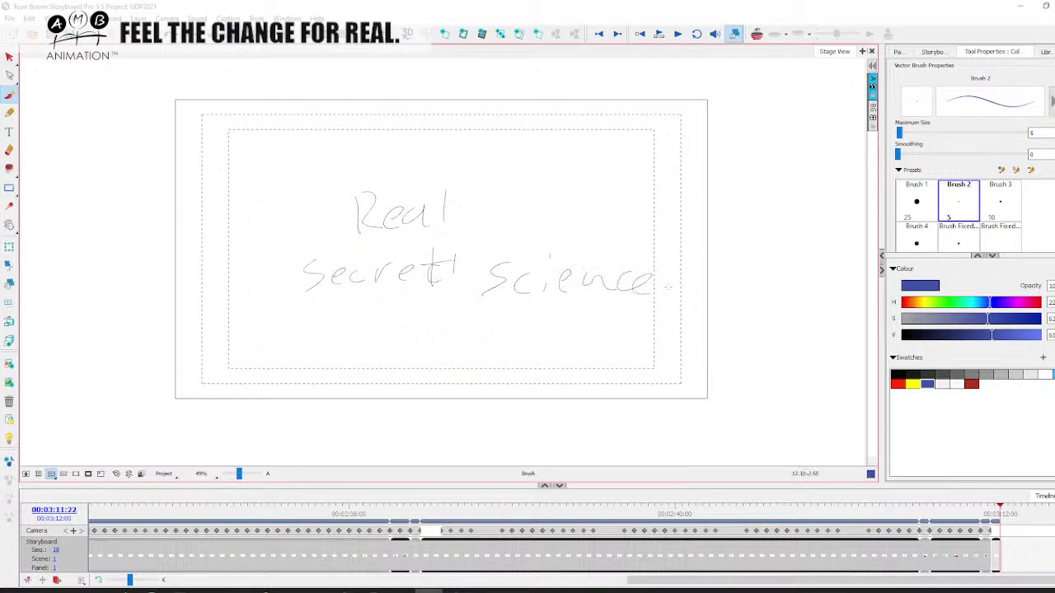
# - Handwrite "shape simplification" beneath the words "secret science"
pyautogui.press('space')
pyautogui.moveTo(311, 337)
pyautogui.mouseDown()
pyautogui.moveTo(328, 322)
pyautogui.moveTo(360, 330)
pyautogui.mouseUp()
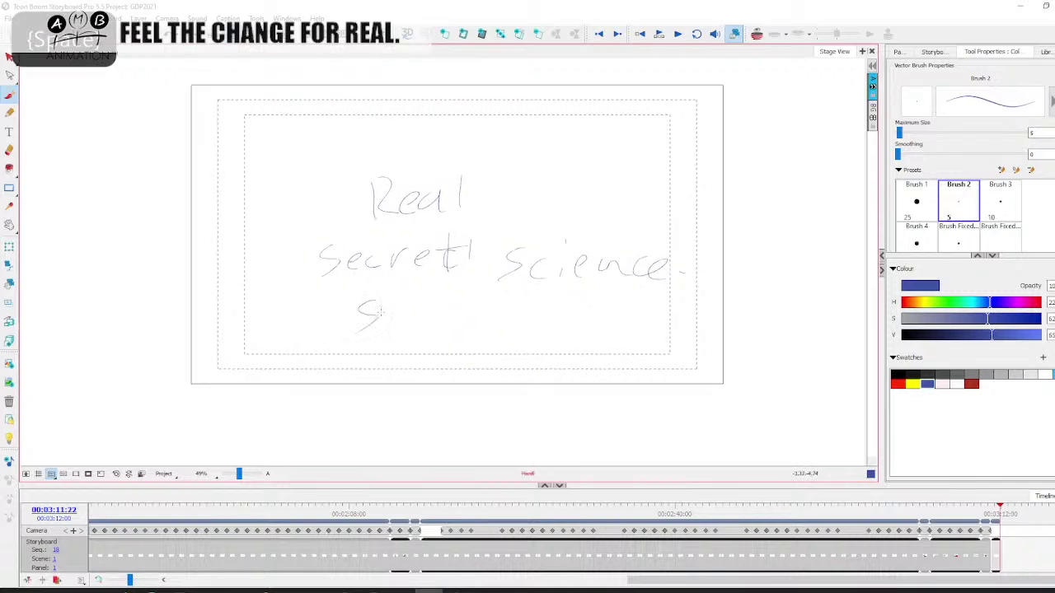
pyautogui.moveTo(391, 293); pyautogui.dragTo(389, 327)
pyautogui.moveTo(388, 313); pyautogui.dragTo(430, 333)
pyautogui.moveTo(440, 317)
pyautogui.mouseDown()
pyautogui.moveTo(441, 330)
pyautogui.moveTo(452, 323)
pyautogui.mouseUp()
pyautogui.moveTo(458, 316); pyautogui.dragTo(468, 328)
pyautogui.moveTo(528, 315)
pyautogui.mouseDown()
pyautogui.moveTo(597, 327)
pyautogui.moveTo(619, 336)
pyautogui.mouseUp()
pyautogui.moveTo(628, 326)
pyautogui.mouseDown()
pyautogui.moveTo(630, 338)
pyautogui.moveTo(660, 333)
pyautogui.mouseUp()
pyautogui.moveTo(659, 318); pyautogui.dragTo(646, 333)
pyautogui.moveTo(731, 326); pyautogui.dragTo(735, 339)
pyautogui.moveTo(742, 323); pyautogui.dragTo(771, 339)
pyautogui.moveTo(783, 330)
pyautogui.mouseDown()
pyautogui.moveTo(780, 337)
pyautogui.moveTo(813, 339)
pyautogui.mouseUp()
# - Circle the word "shape" and outline the whole phrase "shape simplification"
pyautogui.moveTo(355, 346)
pyautogui.mouseDown()
pyautogui.moveTo(639, 284)
pyautogui.moveTo(315, 363)
pyautogui.moveTo(232, 337)
pyautogui.mouseUp()
pyautogui.press('space')
pyautogui.moveTo(272, 233)
pyautogui.mouseDown()
pyautogui.moveTo(248, 284)
pyautogui.moveTo(299, 230)
pyautogui.mouseUp()
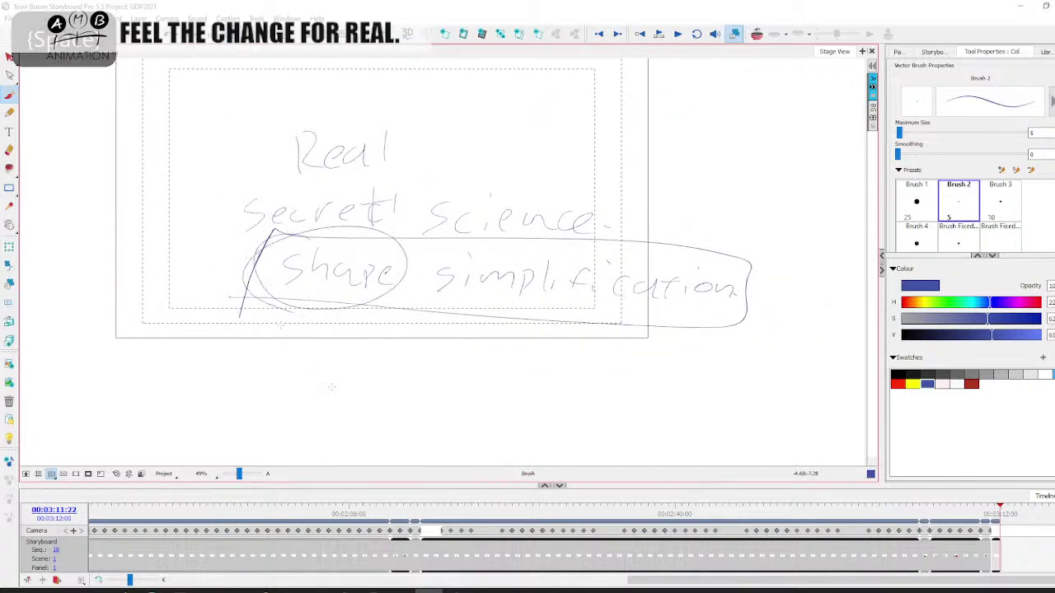
# - Handwrite "lines" below the outlined phrase and circle it
pyautogui.moveTo(328, 350); pyautogui.dragTo(327, 379)
pyautogui.moveTo(337, 364)
pyautogui.mouseDown()
pyautogui.moveTo(338, 376)
pyautogui.moveTo(368, 375)
pyautogui.mouseUp()
pyautogui.moveTo(373, 368)
pyautogui.mouseDown()
pyautogui.moveTo(397, 379)
pyautogui.moveTo(423, 326)
pyautogui.mouseUp()
pyautogui.press('space')
pyautogui.moveTo(380, 262)
pyautogui.mouseDown()
pyautogui.moveTo(338, 281)
pyautogui.moveTo(335, 270)
pyautogui.moveTo(384, 262)
pyautogui.mouseUp()
pyautogui.press('space')
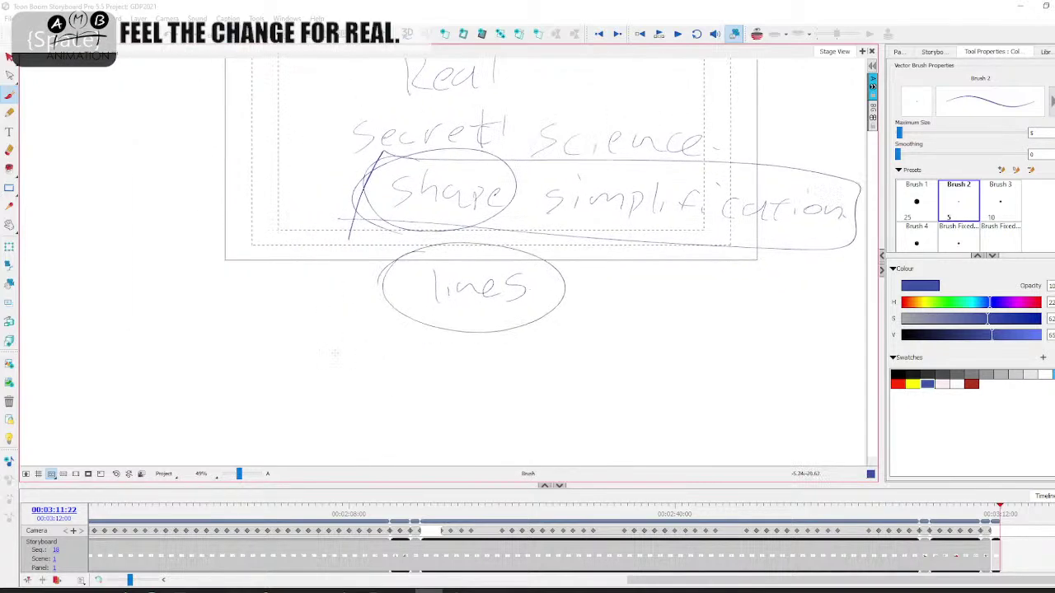
# - Handwrite "drawing" below the circled word "lines" and circle it
pyautogui.moveTo(325, 352)
pyautogui.mouseDown()
pyautogui.moveTo(334, 378)
pyautogui.moveTo(359, 356)
pyautogui.moveTo(377, 371)
pyautogui.mouseUp()
pyautogui.moveTo(387, 354)
pyautogui.mouseDown()
pyautogui.moveTo(404, 369)
pyautogui.moveTo(416, 353)
pyautogui.moveTo(435, 383)
pyautogui.mouseUp()
pyautogui.press('space')
pyautogui.moveTo(458, 379); pyautogui.dragTo(500, 384)
pyautogui.moveTo(425, 342)
pyautogui.mouseDown()
pyautogui.moveTo(442, 330)
pyautogui.moveTo(468, 337)
pyautogui.moveTo(331, 356)
pyautogui.mouseUp()
# - Handwrite "un" followed by dots beside the circled word "drawing"
pyautogui.press('space')
pyautogui.moveTo(476, 409); pyautogui.dragTo(443, 407)
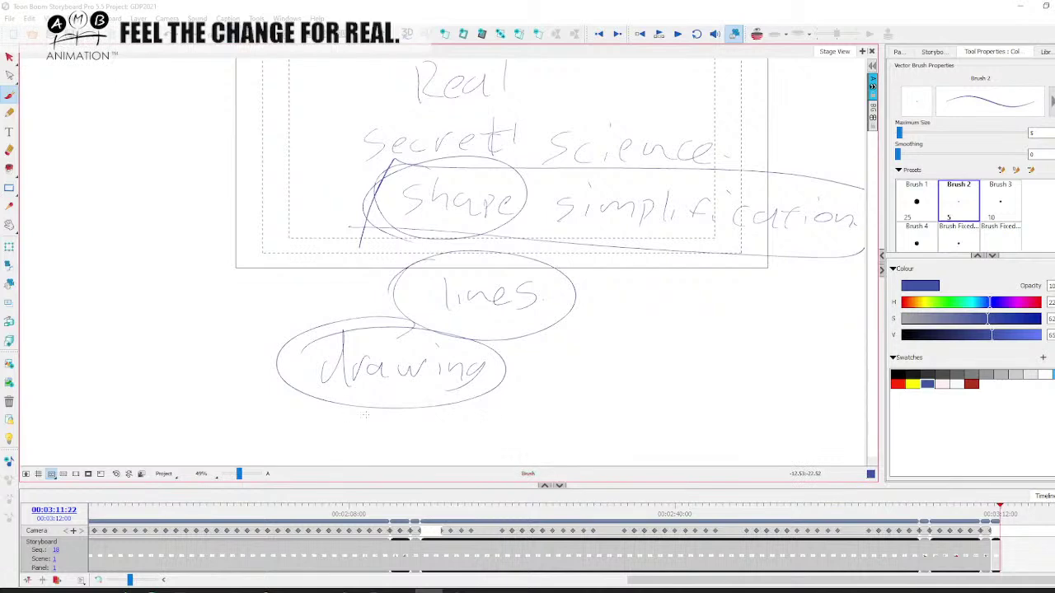
pyautogui.moveTo(567, 363); pyautogui.dragTo(606, 374)
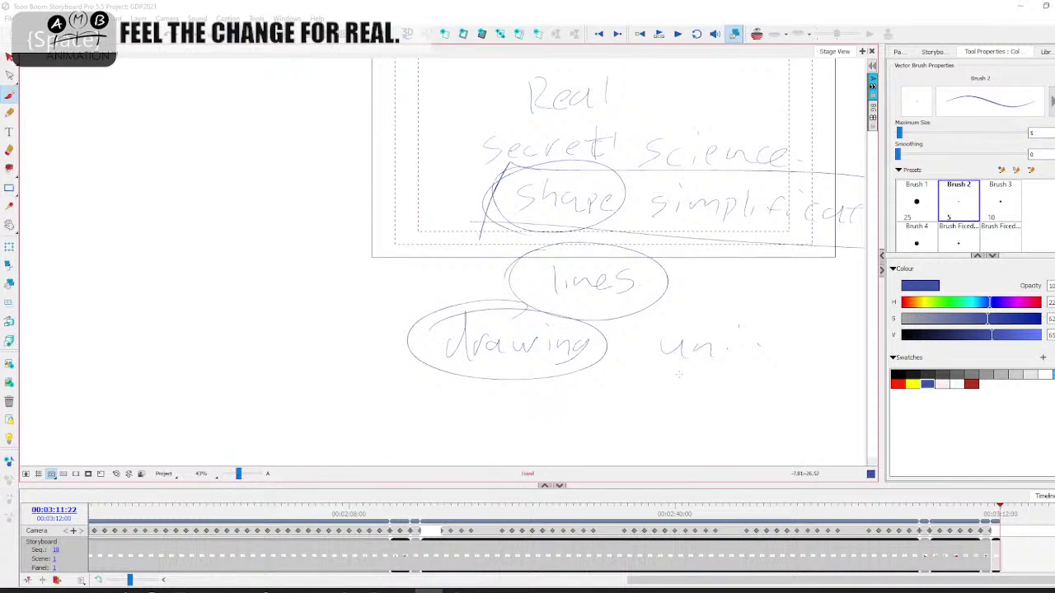
pyautogui.moveTo(701, 364); pyautogui.dragTo(524, 363)
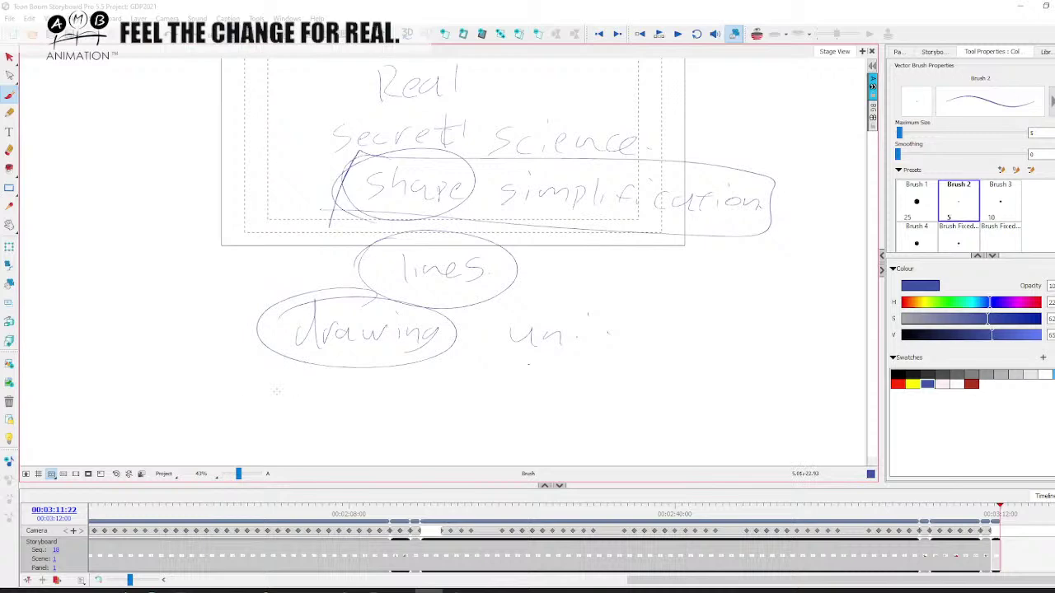
# - Draw a second ellipse around each of the circled words "drawing" and "lines"
pyautogui.moveTo(316, 379); pyautogui.dragTo(419, 358)
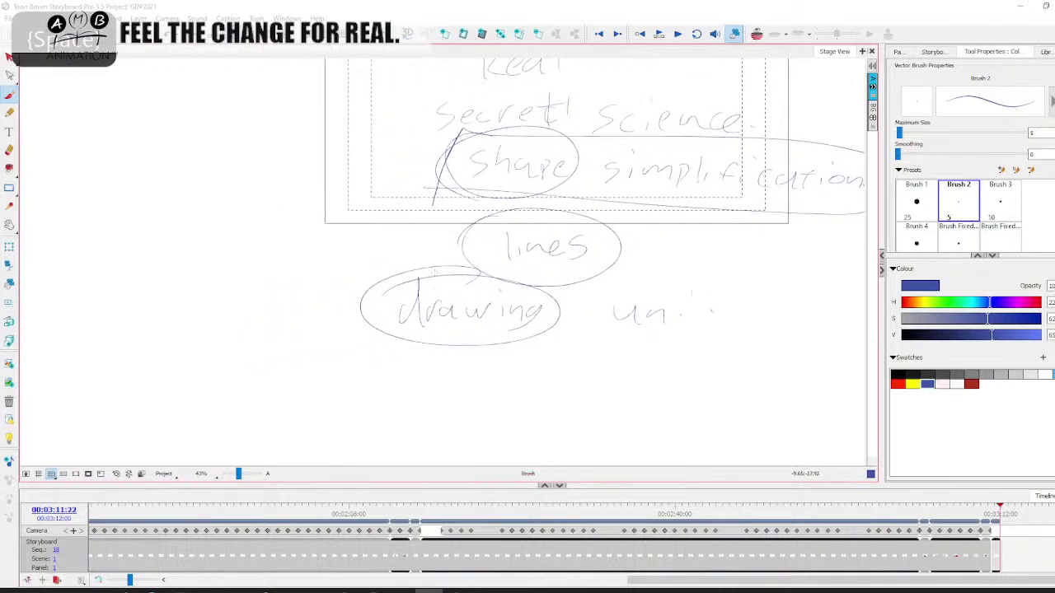
pyautogui.moveTo(438, 267); pyautogui.dragTo(504, 332)
pyautogui.moveTo(349, 384)
pyautogui.mouseDown()
pyautogui.moveTo(372, 400)
pyautogui.moveTo(385, 395)
pyautogui.mouseUp()
pyautogui.moveTo(521, 223)
pyautogui.mouseDown()
pyautogui.moveTo(501, 225)
pyautogui.moveTo(574, 236)
pyautogui.mouseUp()
# - Handwrite a large "line" below and to the left of "drawing" and draw an arrow leading away from it
pyautogui.moveTo(190, 323); pyautogui.dragTo(201, 393)
pyautogui.moveTo(225, 363)
pyautogui.mouseDown()
pyautogui.moveTo(225, 387)
pyautogui.moveTo(286, 380)
pyautogui.mouseUp()
pyautogui.click(224, 330)
pyautogui.moveTo(293, 378)
pyautogui.mouseDown()
pyautogui.moveTo(304, 379)
pyautogui.moveTo(319, 336)
pyautogui.moveTo(370, 365)
pyautogui.mouseUp()
pyautogui.moveTo(352, 352); pyautogui.dragTo(345, 363)
# - Handwrite "texture" at the tip of the arrow coming from "line"
pyautogui.moveTo(424, 361); pyautogui.dragTo(446, 361)
pyautogui.moveTo(455, 367); pyautogui.dragTo(499, 376)
pyautogui.moveTo(499, 360)
pyautogui.mouseDown()
pyautogui.moveTo(476, 376)
pyautogui.moveTo(515, 381)
pyautogui.mouseUp()
pyautogui.moveTo(504, 369); pyautogui.dragTo(590, 379)
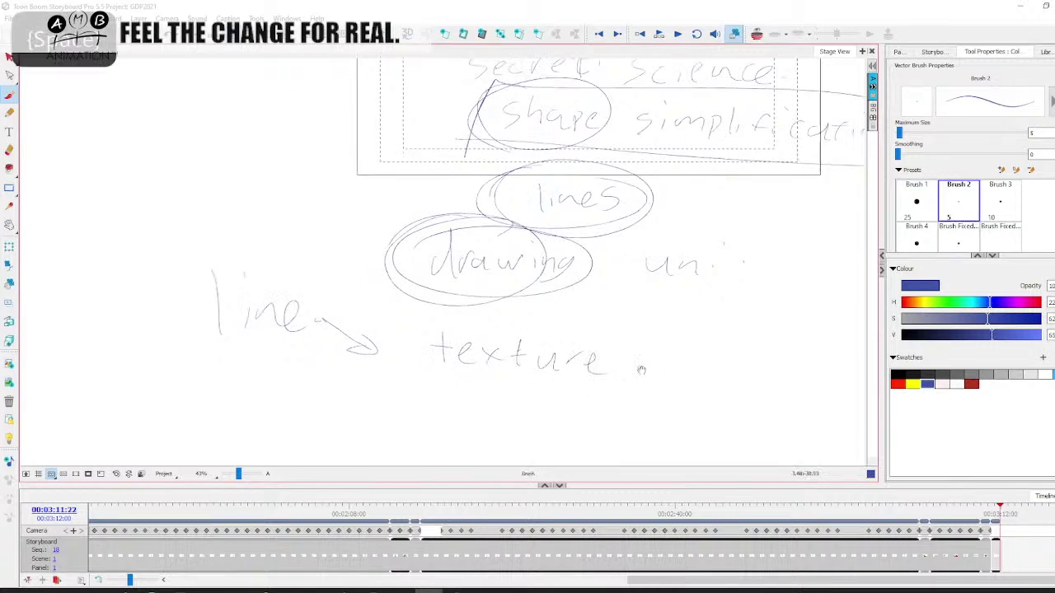
# - Handwrite "weight" below "texture" in the list of line qualities
pyautogui.moveTo(450, 379); pyautogui.dragTo(485, 381)
pyautogui.moveTo(488, 394)
pyautogui.mouseDown()
pyautogui.moveTo(504, 401)
pyautogui.moveTo(528, 389)
pyautogui.moveTo(509, 413)
pyautogui.mouseUp()
pyautogui.moveTo(535, 379); pyautogui.dragTo(553, 402)
pyautogui.moveTo(564, 379); pyautogui.dragTo(563, 401)
pyautogui.moveTo(558, 389); pyautogui.dragTo(612, 353)
# - Handwrite "volume" and "mass" below "weight" in the list of line qualities
pyautogui.moveTo(445, 373)
pyautogui.mouseDown()
pyautogui.moveTo(460, 392)
pyautogui.moveTo(465, 371)
pyautogui.mouseUp()
pyautogui.moveTo(475, 380); pyautogui.dragTo(520, 399)
pyautogui.moveTo(524, 385)
pyautogui.mouseDown()
pyautogui.moveTo(550, 399)
pyautogui.moveTo(634, 371)
pyautogui.mouseUp()
pyautogui.moveTo(477, 390)
pyautogui.mouseDown()
pyautogui.moveTo(473, 405)
pyautogui.moveTo(528, 406)
pyautogui.mouseUp()
pyautogui.moveTo(547, 389)
pyautogui.mouseDown()
pyautogui.moveTo(538, 408)
pyautogui.moveTo(559, 410)
pyautogui.mouseUp()
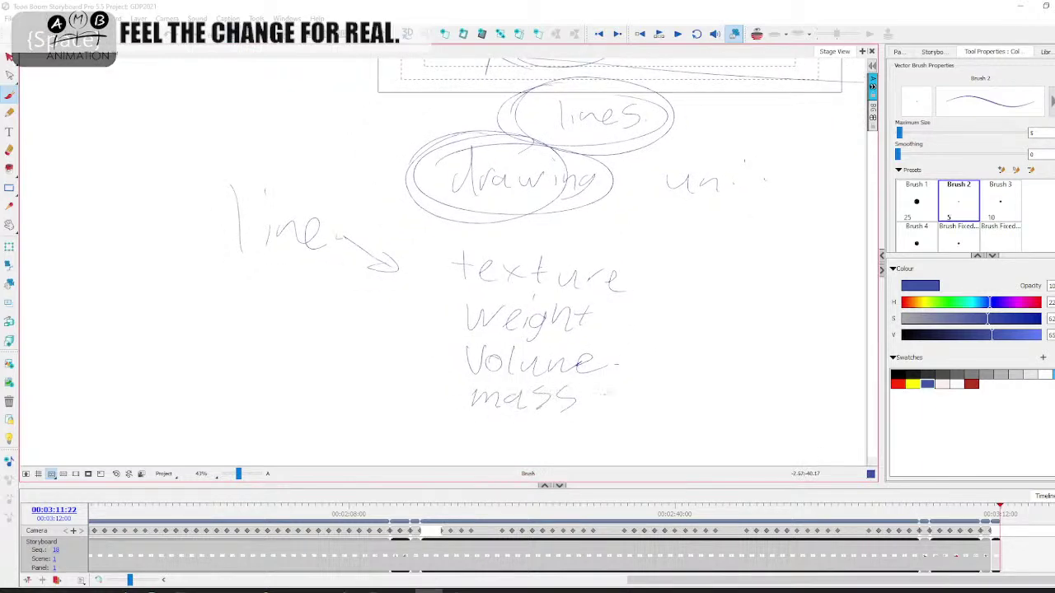
pyautogui.moveTo(663, 402); pyautogui.dragTo(598, 384)
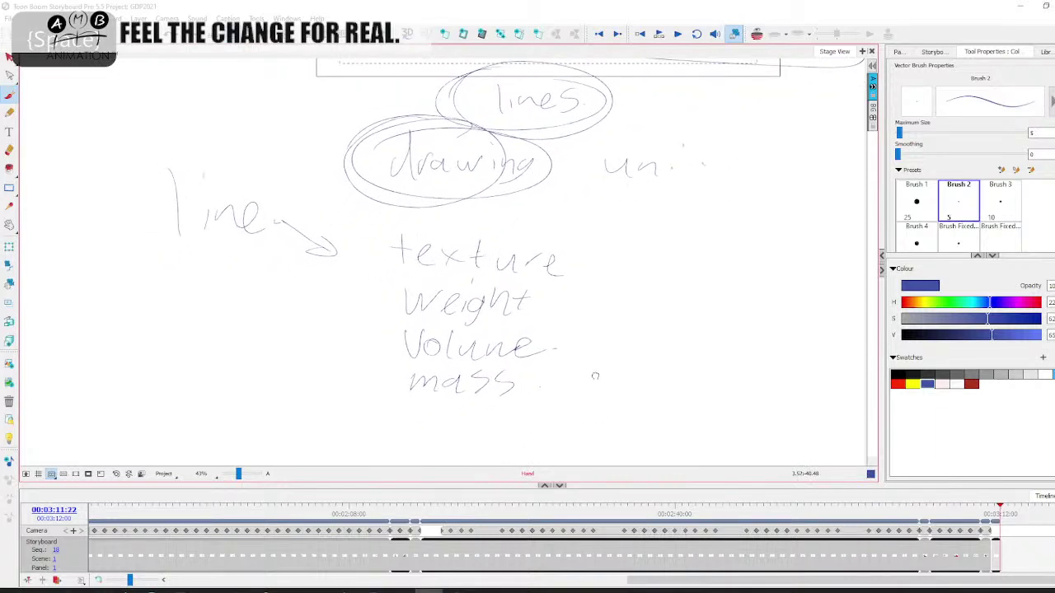
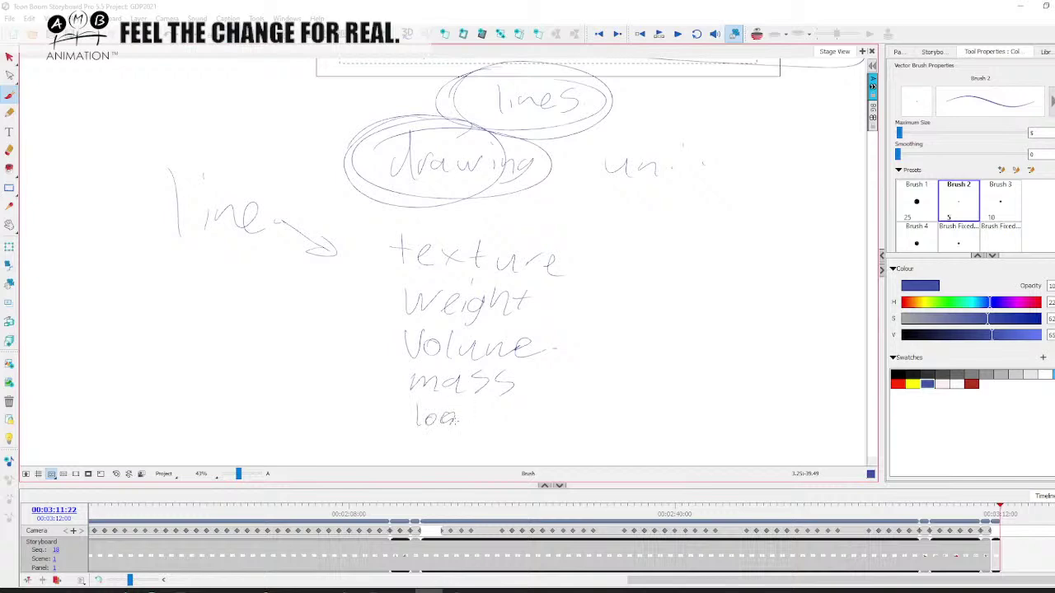
# - Handwrite "loose" below "mass" and "solid" to its right
pyautogui.moveTo(473, 412); pyautogui.dragTo(463, 424)
pyautogui.moveTo(471, 420); pyautogui.dragTo(475, 430)
pyautogui.moveTo(586, 402)
pyautogui.mouseDown()
pyautogui.moveTo(571, 424)
pyautogui.moveTo(604, 412)
pyautogui.mouseUp()
pyautogui.moveTo(625, 395)
pyautogui.mouseDown()
pyautogui.moveTo(627, 422)
pyautogui.moveTo(660, 417)
pyautogui.mouseUp()
# - Draw long curved sample strokes in the empty area left of "line", doubling some loosely and darkening others
pyautogui.press('space')
pyautogui.moveTo(394, 311)
pyautogui.mouseDown()
pyautogui.moveTo(559, 351)
pyautogui.moveTo(589, 339)
pyautogui.mouseUp()
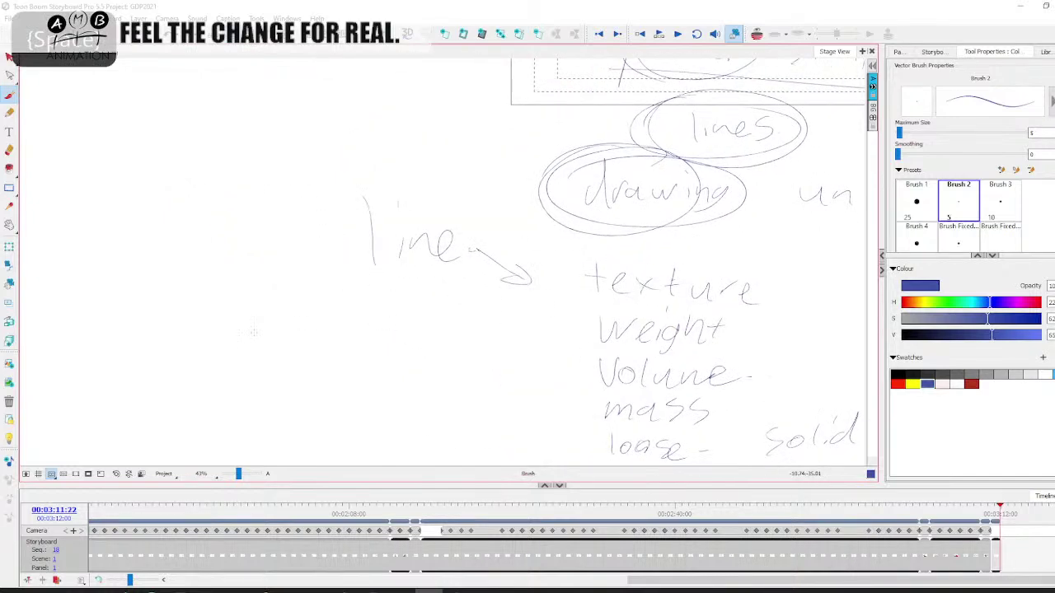
pyautogui.moveTo(201, 387); pyautogui.dragTo(375, 279)
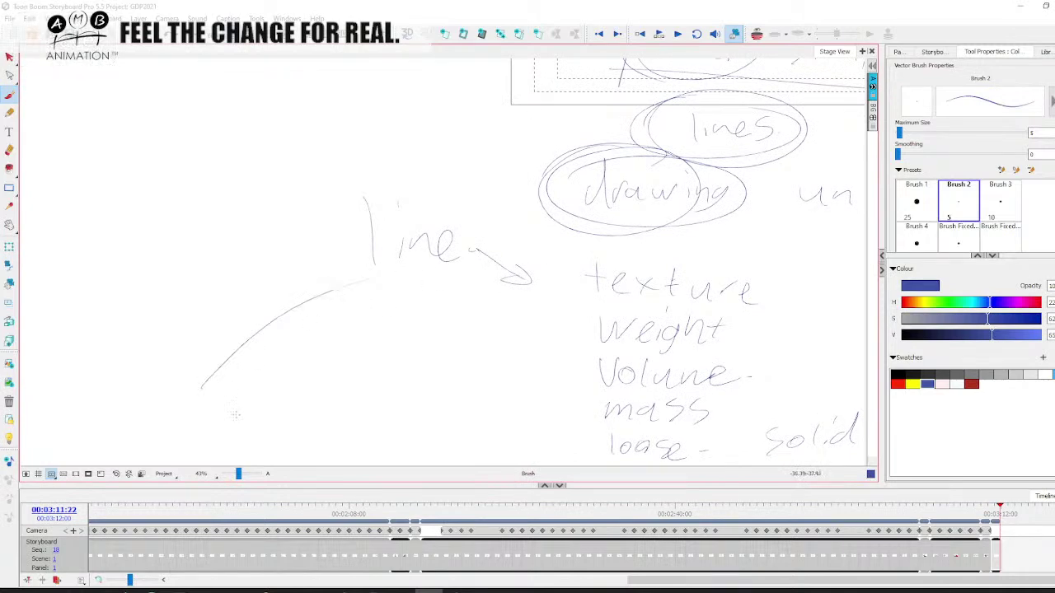
pyautogui.moveTo(321, 127)
pyautogui.mouseDown()
pyautogui.moveTo(194, 262)
pyautogui.moveTo(147, 353)
pyautogui.mouseUp()
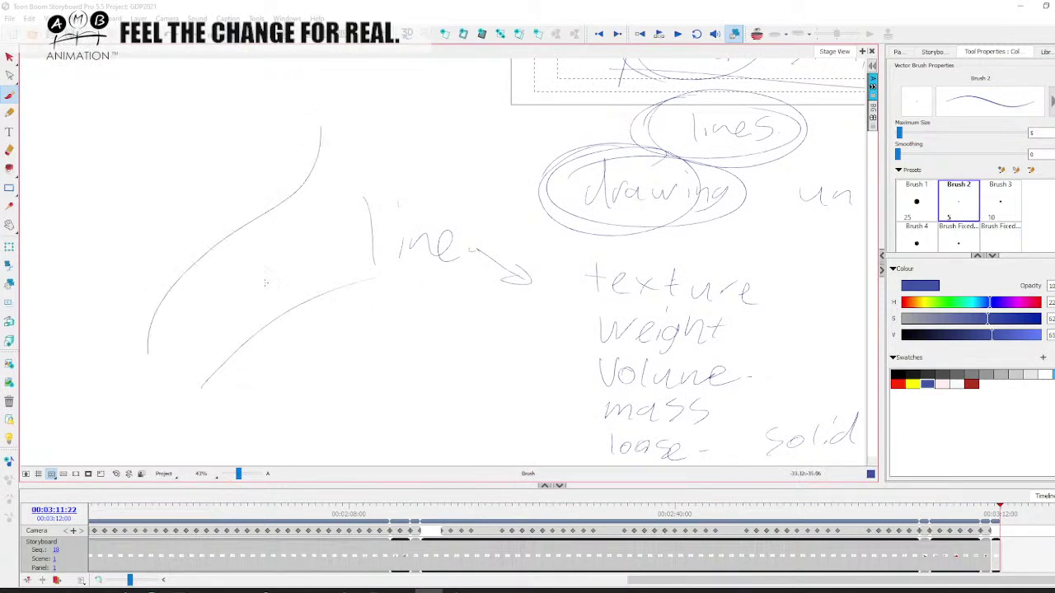
pyautogui.moveTo(324, 196)
pyautogui.mouseDown()
pyautogui.moveTo(208, 301)
pyautogui.moveTo(185, 367)
pyautogui.moveTo(351, 126)
pyautogui.moveTo(218, 285)
pyautogui.moveTo(175, 384)
pyautogui.moveTo(309, 174)
pyautogui.moveTo(191, 263)
pyautogui.moveTo(144, 339)
pyautogui.mouseUp()
pyautogui.press('space')
pyautogui.moveTo(323, 401)
pyautogui.mouseDown()
pyautogui.moveTo(367, 410)
pyautogui.moveTo(368, 421)
pyautogui.moveTo(354, 423)
pyautogui.mouseUp()
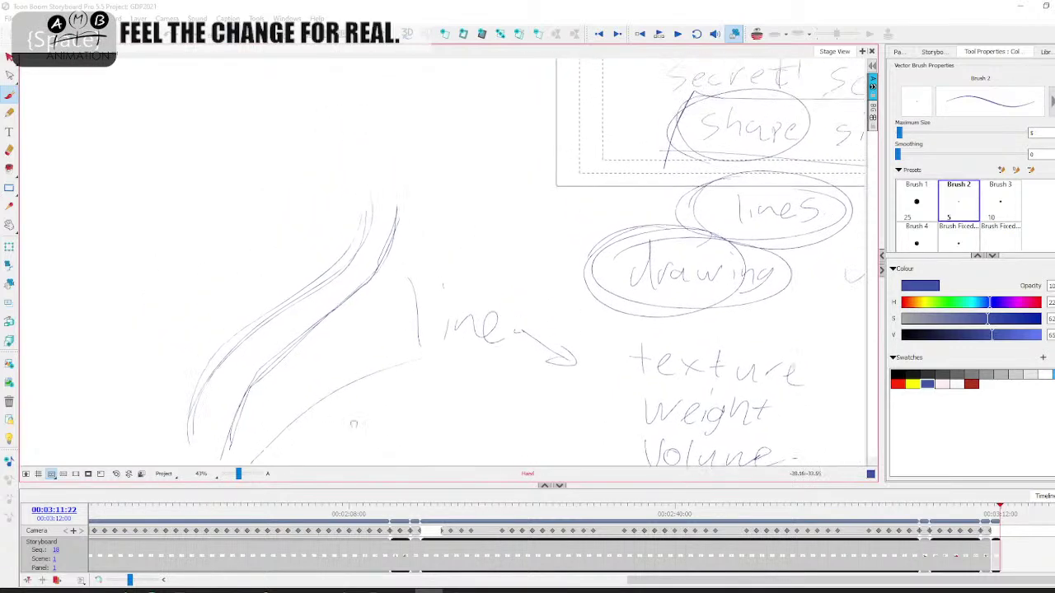
# - Select and delete all handwritten notes and sample strokes to clear the panel
pyautogui.click(9, 58)
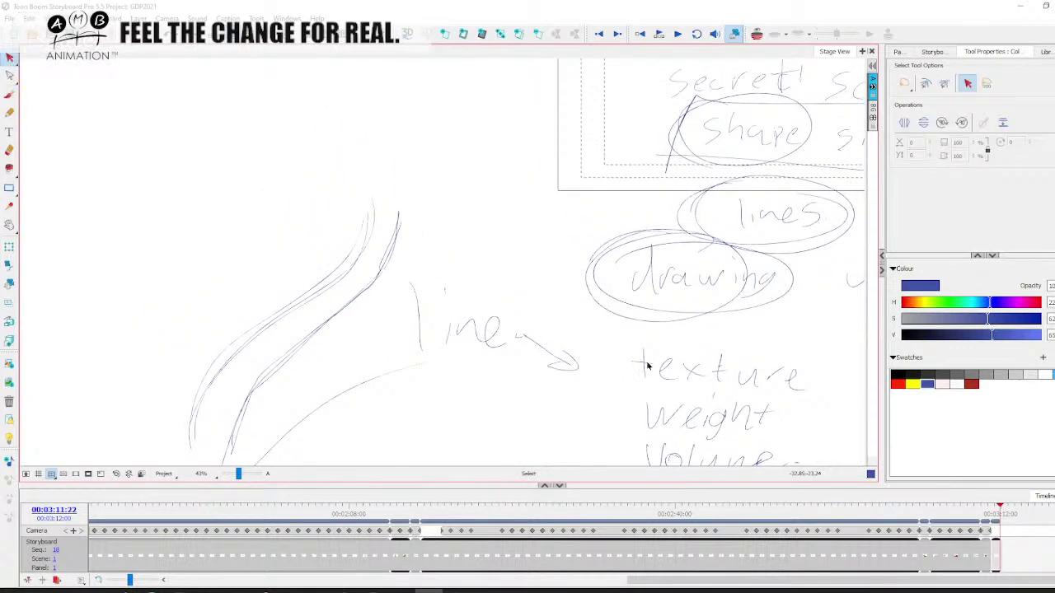
pyautogui.hotkey('ctrl', 'a')
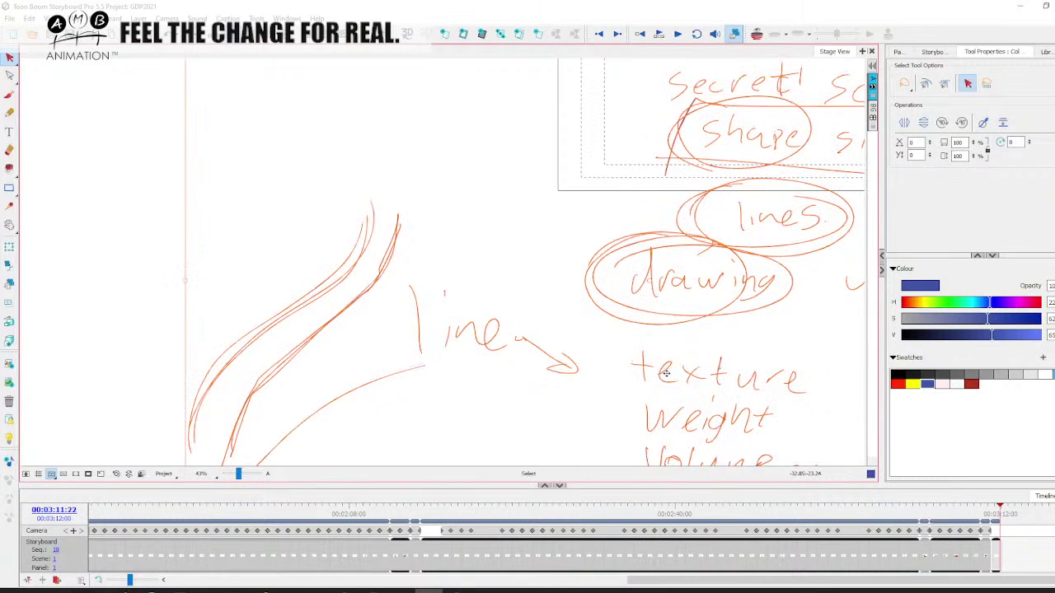
pyautogui.press('Delete')
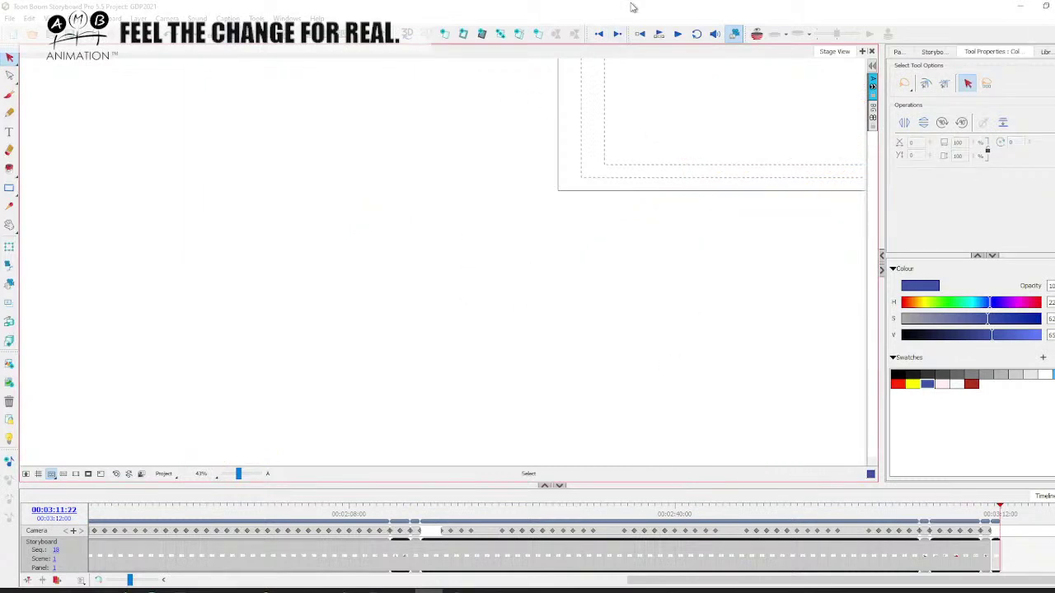
pyautogui.moveTo(518, 247); pyautogui.dragTo(278, 370)
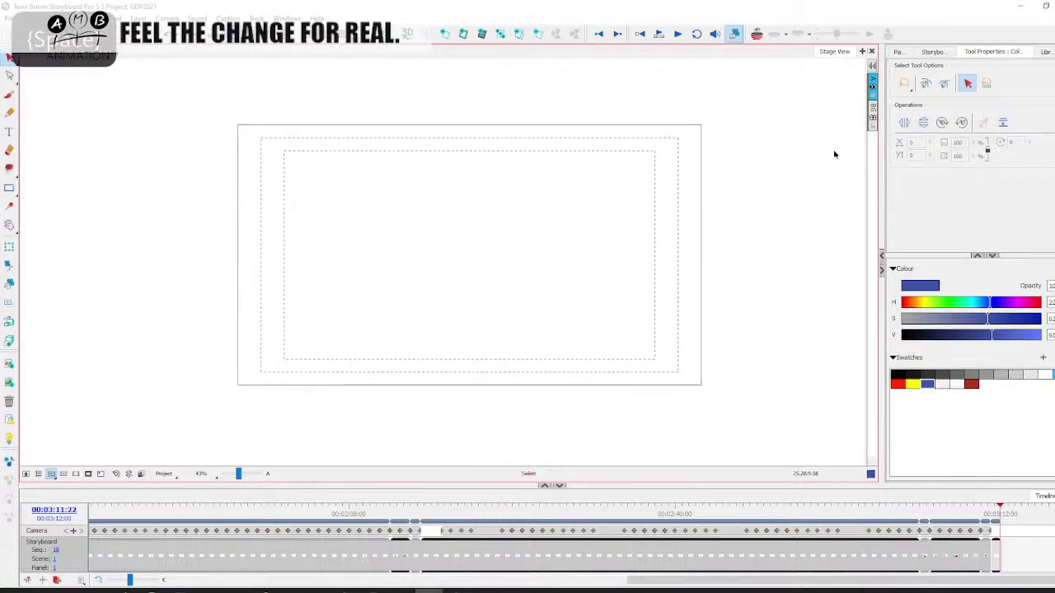
# - Sketch a bent collar band with short closed ends in the middle of the camera frame
pyautogui.hotkey('alt', 'b')
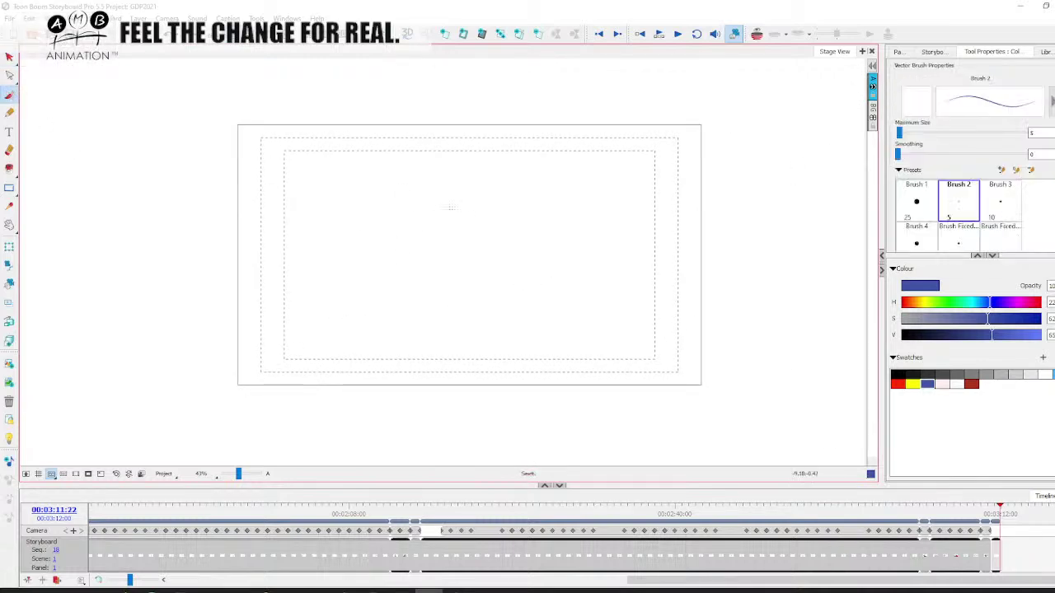
pyautogui.moveTo(417, 203); pyautogui.dragTo(542, 251)
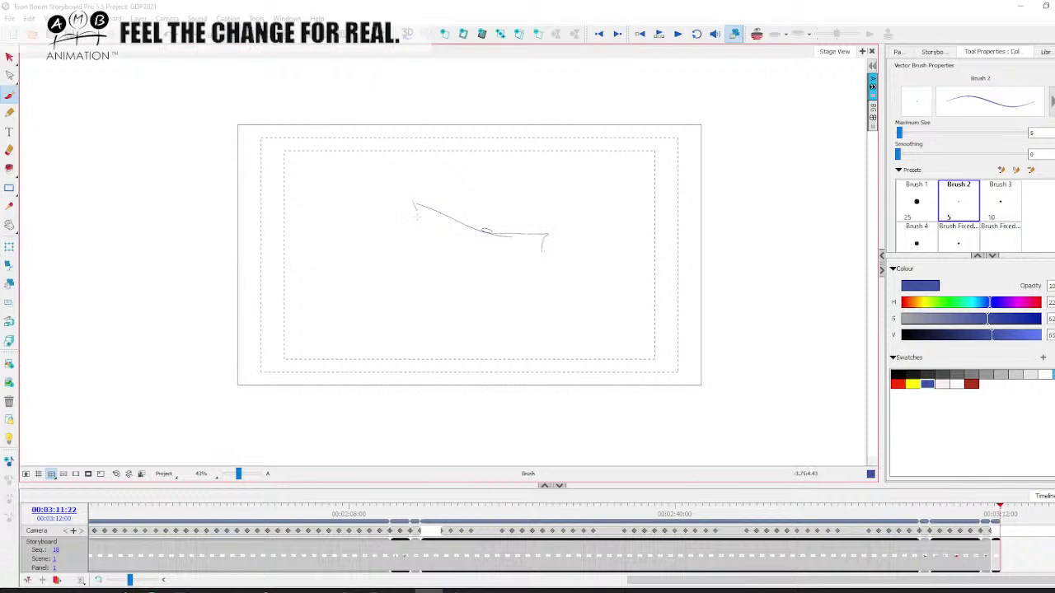
pyautogui.moveTo(418, 209)
pyautogui.mouseDown()
pyautogui.moveTo(440, 237)
pyautogui.moveTo(539, 258)
pyautogui.mouseUp()
pyautogui.moveTo(408, 230)
pyautogui.mouseDown()
pyautogui.moveTo(534, 260)
pyautogui.moveTo(540, 240)
pyautogui.mouseUp()
pyautogui.moveTo(430, 211); pyautogui.dragTo(533, 232)
pyautogui.moveTo(435, 231); pyautogui.dragTo(545, 252)
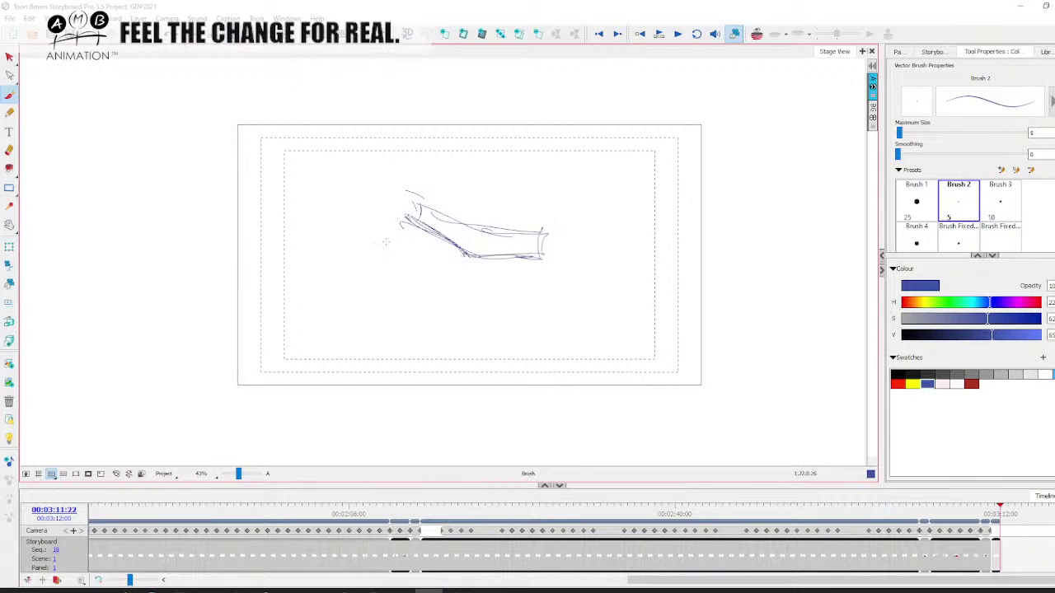
# - Sketch a rounded shoulder and sleeve outline with folded inner lines beneath the collar
pyautogui.moveTo(412, 221)
pyautogui.mouseDown()
pyautogui.moveTo(403, 254)
pyautogui.moveTo(480, 260)
pyautogui.mouseUp()
pyautogui.moveTo(498, 268); pyautogui.dragTo(517, 301)
pyautogui.moveTo(486, 261); pyautogui.dragTo(422, 317)
pyautogui.moveTo(420, 318)
pyautogui.mouseDown()
pyautogui.moveTo(452, 367)
pyautogui.moveTo(506, 358)
pyautogui.mouseUp()
pyautogui.moveTo(464, 270); pyautogui.dragTo(492, 329)
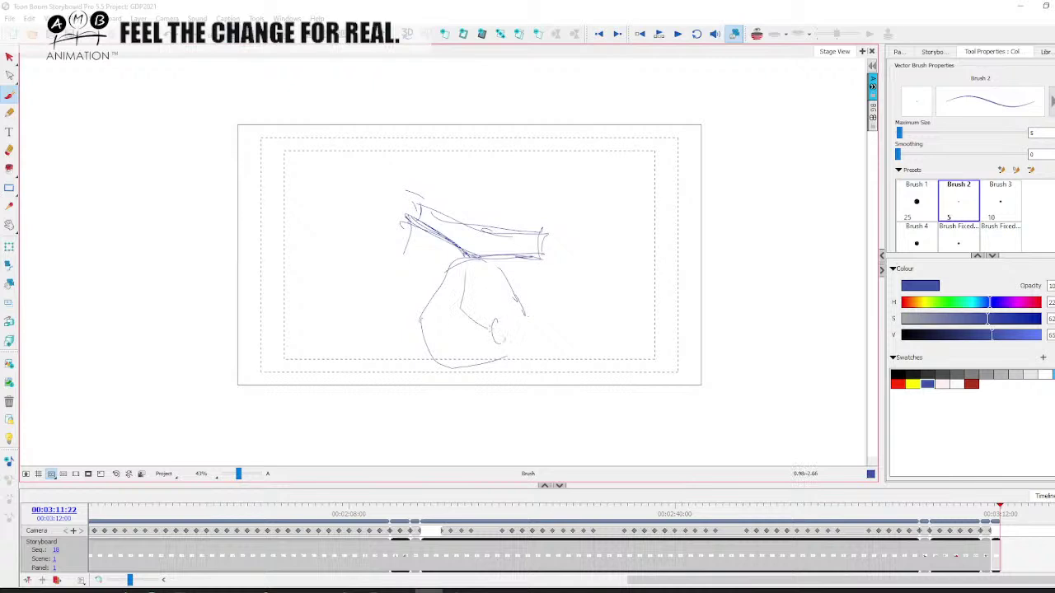
# - Select and delete the entire collar and sleeve sketch
pyautogui.hotkey('alt', 's')
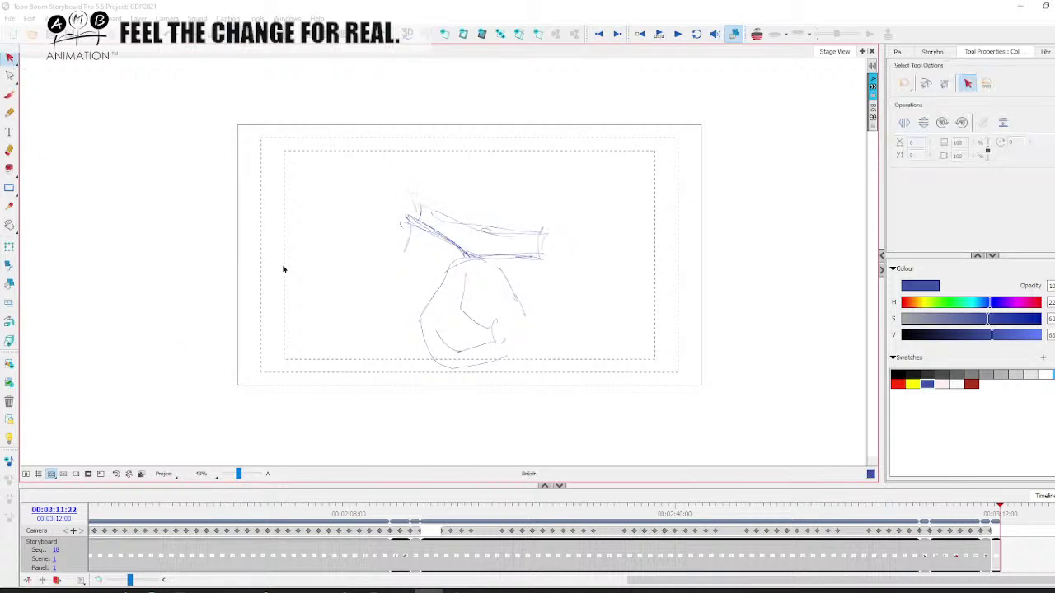
pyautogui.click(499, 330)
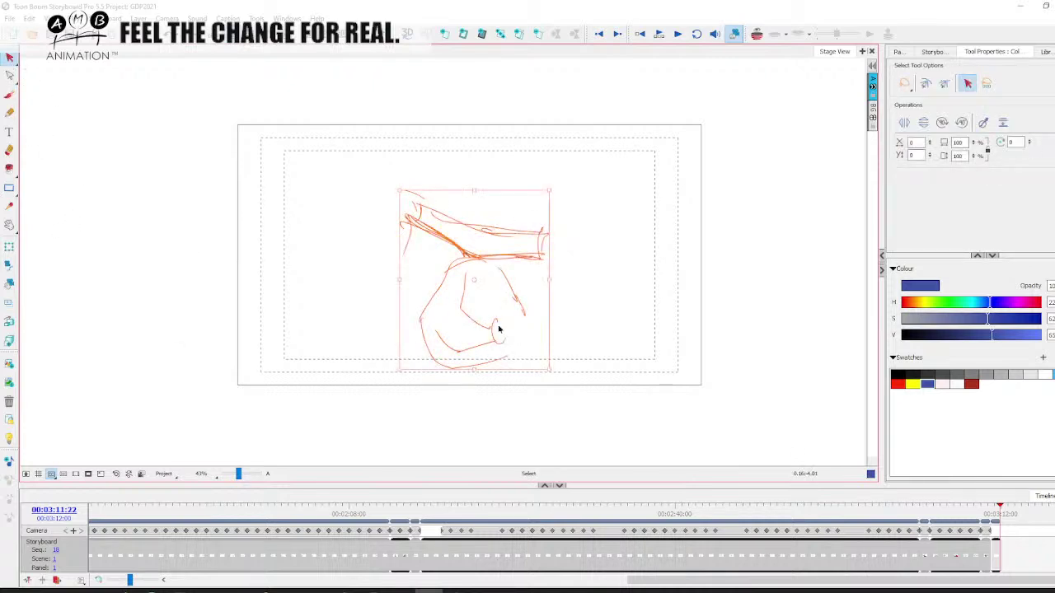
pyautogui.press('Delete')
# - Sketch the mouse character's head in profile with a round ear, eye, hair curls, pointed snout and whiskers
pyautogui.hotkey('alt', 'b')
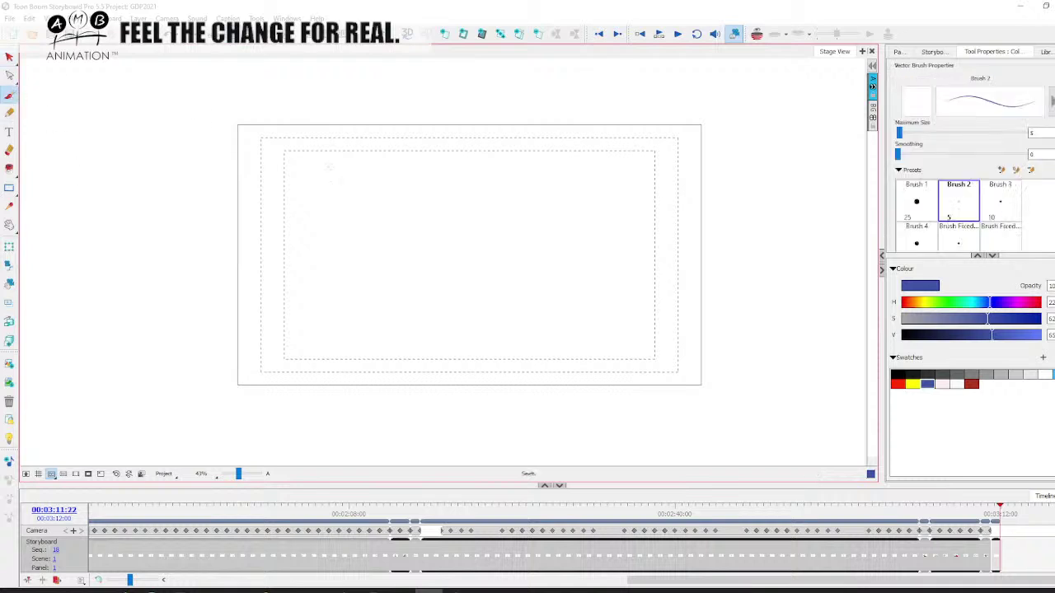
pyautogui.moveTo(397, 241)
pyautogui.mouseDown()
pyautogui.moveTo(450, 150)
pyautogui.moveTo(378, 168)
pyautogui.moveTo(420, 190)
pyautogui.mouseUp()
pyautogui.moveTo(449, 158)
pyautogui.mouseDown()
pyautogui.moveTo(550, 203)
pyautogui.moveTo(570, 226)
pyautogui.mouseUp()
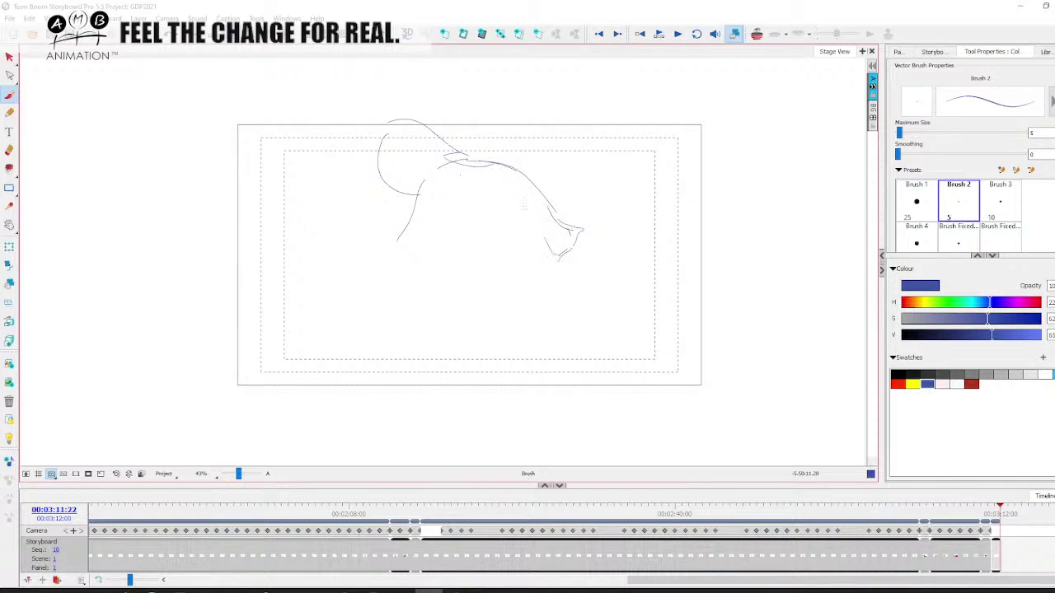
pyautogui.moveTo(549, 193)
pyautogui.mouseDown()
pyautogui.moveTo(534, 149)
pyautogui.moveTo(511, 142)
pyautogui.mouseUp()
pyautogui.moveTo(589, 252)
pyautogui.mouseDown()
pyautogui.moveTo(607, 215)
pyautogui.moveTo(564, 279)
pyautogui.mouseUp()
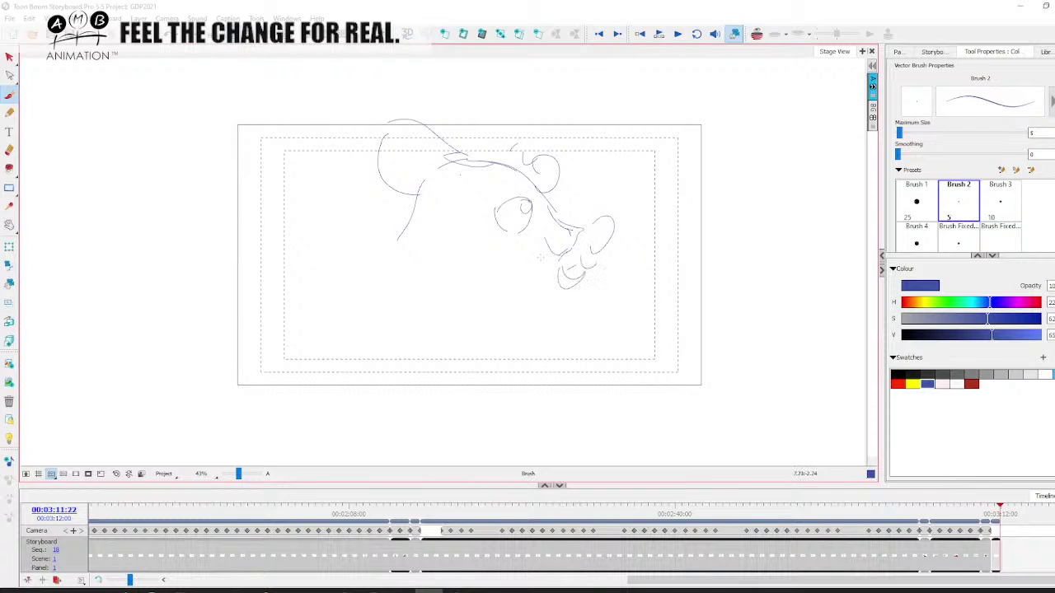
# - Sketch a banded collar with a scalloped lower trim beneath the mouse's head
pyautogui.moveTo(407, 238); pyautogui.dragTo(540, 268)
pyautogui.moveTo(376, 244); pyautogui.dragTo(445, 290)
pyautogui.moveTo(437, 286)
pyautogui.mouseDown()
pyautogui.moveTo(524, 290)
pyautogui.moveTo(419, 290)
pyautogui.moveTo(376, 247)
pyautogui.moveTo(437, 305)
pyautogui.moveTo(542, 318)
pyautogui.mouseUp()
pyautogui.moveTo(440, 256); pyautogui.dragTo(449, 262)
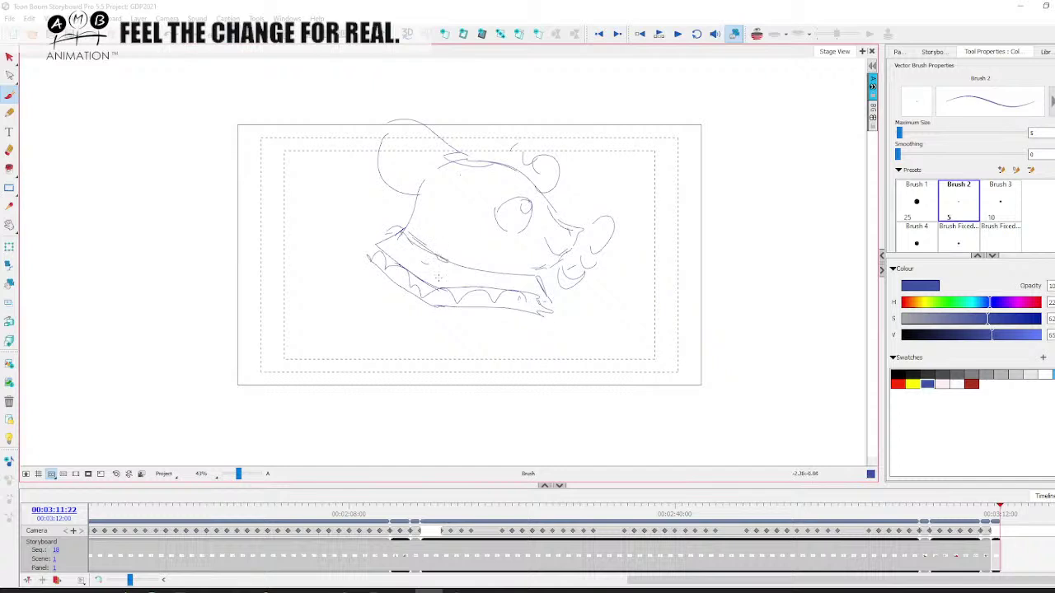
# - Sketch the mouse's puffed sleeve, forearm and back line below the collar
pyautogui.moveTo(391, 323)
pyautogui.mouseDown()
pyautogui.moveTo(444, 314)
pyautogui.moveTo(467, 353)
pyautogui.mouseUp()
pyautogui.moveTo(437, 305)
pyautogui.mouseDown()
pyautogui.moveTo(380, 324)
pyautogui.moveTo(405, 405)
pyautogui.mouseUp()
pyautogui.moveTo(458, 325)
pyautogui.mouseDown()
pyautogui.moveTo(463, 389)
pyautogui.moveTo(515, 384)
pyautogui.moveTo(519, 398)
pyautogui.mouseUp()
pyautogui.moveTo(376, 273)
pyautogui.mouseDown()
pyautogui.moveTo(310, 358)
pyautogui.moveTo(345, 395)
pyautogui.moveTo(395, 347)
pyautogui.moveTo(489, 391)
pyautogui.moveTo(439, 411)
pyautogui.mouseUp()
# - Sketch the mouse's rounded lower body and foot beneath the sleeve
pyautogui.press('space')
pyautogui.moveTo(355, 319); pyautogui.dragTo(376, 337)
pyautogui.moveTo(337, 316)
pyautogui.mouseDown()
pyautogui.moveTo(347, 391)
pyautogui.moveTo(492, 433)
pyautogui.mouseUp()
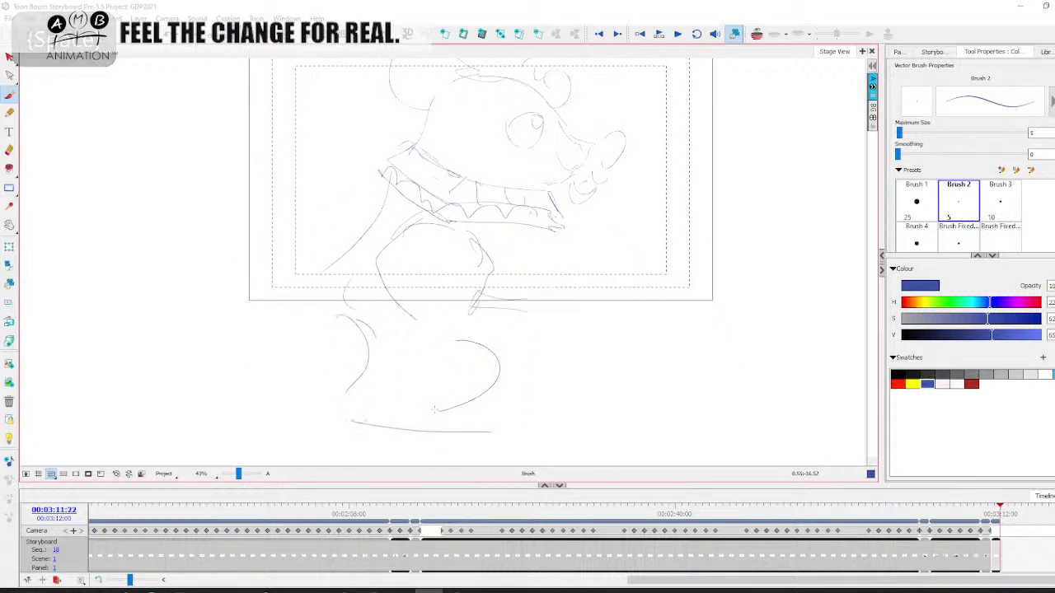
pyautogui.moveTo(433, 410); pyautogui.dragTo(500, 439)
pyautogui.press('space')
pyautogui.moveTo(531, 344); pyautogui.dragTo(556, 366)
# - Sketch a large fluffy tail with curls sweeping out behind the mouse's lower body
pyautogui.moveTo(375, 326)
pyautogui.mouseDown()
pyautogui.moveTo(346, 408)
pyautogui.moveTo(264, 369)
pyautogui.mouseUp()
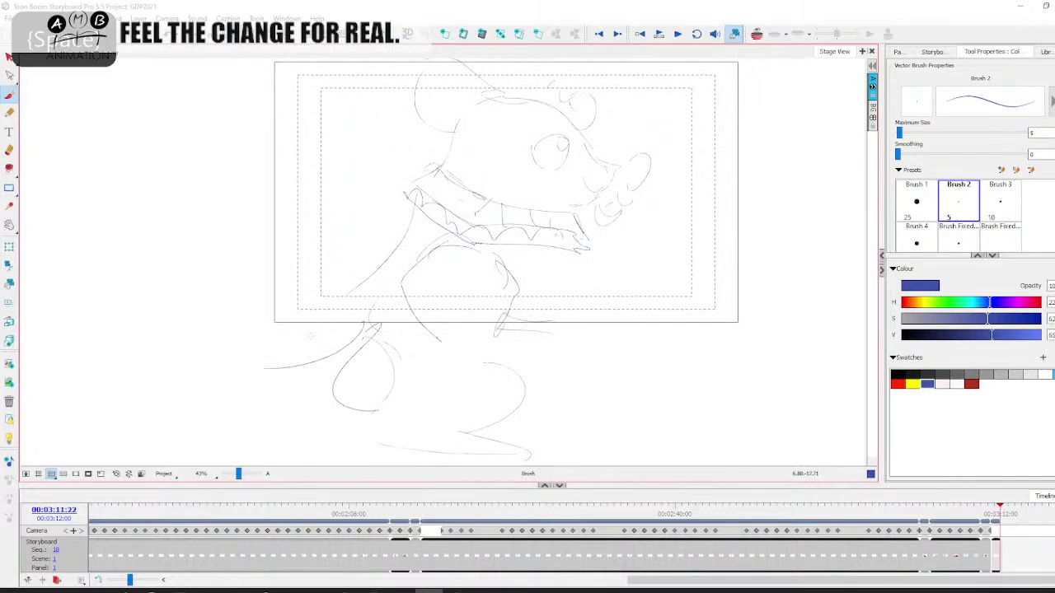
pyautogui.moveTo(331, 330)
pyautogui.mouseDown()
pyautogui.moveTo(138, 375)
pyautogui.moveTo(147, 385)
pyautogui.mouseUp()
pyautogui.moveTo(191, 411)
pyautogui.mouseDown()
pyautogui.moveTo(239, 429)
pyautogui.moveTo(386, 363)
pyautogui.mouseUp()
pyautogui.moveTo(321, 353); pyautogui.dragTo(367, 345)
# - Draw the jacket's angular hem and darken its back edge up to the collar
pyautogui.moveTo(353, 283); pyautogui.dragTo(421, 341)
pyautogui.moveTo(421, 342)
pyautogui.mouseDown()
pyautogui.moveTo(334, 283)
pyautogui.moveTo(425, 212)
pyautogui.mouseUp()
# - Handwrite "contrast" to the right of the mouse sketch
pyautogui.press('space')
pyautogui.moveTo(586, 289); pyautogui.dragTo(575, 316)
pyautogui.moveTo(659, 279)
pyautogui.mouseDown()
pyautogui.moveTo(664, 301)
pyautogui.moveTo(681, 289)
pyautogui.mouseUp()
pyautogui.moveTo(688, 284); pyautogui.dragTo(710, 305)
pyautogui.moveTo(731, 276); pyautogui.dragTo(729, 304)
pyautogui.moveTo(716, 288); pyautogui.dragTo(754, 286)
pyautogui.moveTo(759, 286); pyautogui.dragTo(768, 303)
pyautogui.moveTo(793, 288); pyautogui.dragTo(780, 306)
pyautogui.moveTo(816, 278)
pyautogui.mouseDown()
pyautogui.moveTo(810, 307)
pyautogui.moveTo(831, 288)
pyautogui.mouseUp()
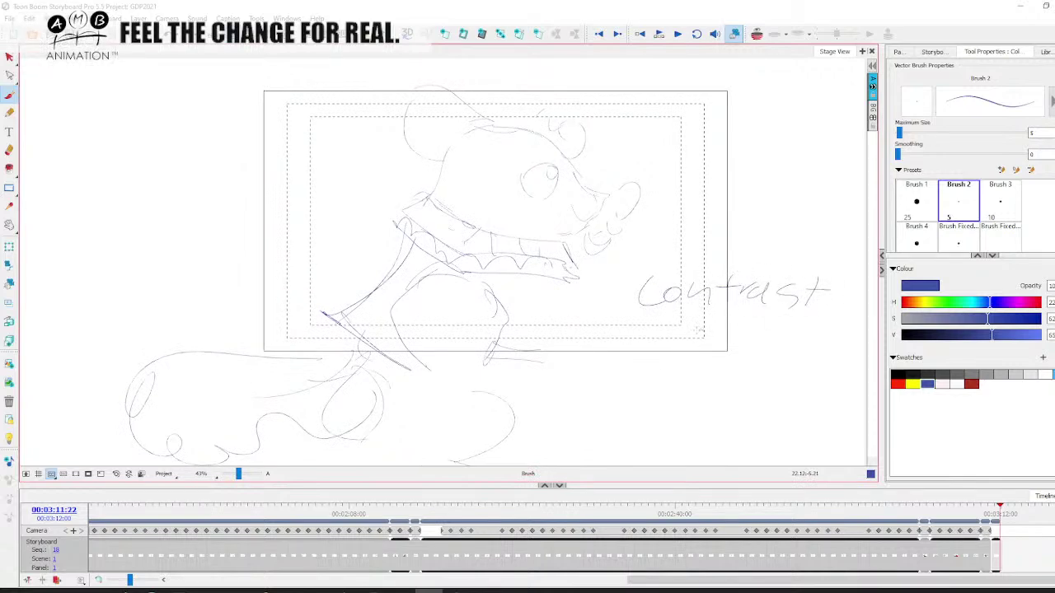
# - Handwrite "friend" below the word "contrast"
pyautogui.moveTo(701, 328); pyautogui.dragTo(683, 361)
pyautogui.moveTo(696, 346); pyautogui.dragTo(763, 366)
pyautogui.moveTo(764, 350)
pyautogui.mouseDown()
pyautogui.moveTo(780, 368)
pyautogui.moveTo(801, 367)
pyautogui.mouseUp()
pyautogui.moveTo(811, 322); pyautogui.dragTo(801, 371)
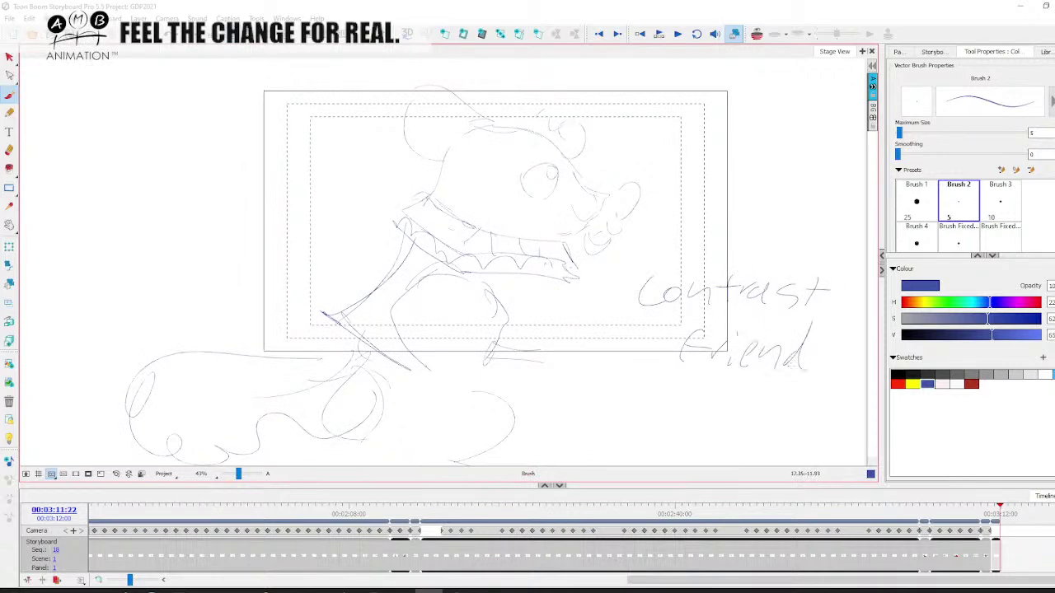
# - Outline the words "contrast friend" and draw an arrow above them pointing at the mouse's whiskers
pyautogui.moveTo(637, 384)
pyautogui.mouseDown()
pyautogui.moveTo(859, 307)
pyautogui.moveTo(620, 398)
pyautogui.mouseUp()
pyautogui.press('space')
pyautogui.moveTo(645, 360); pyautogui.dragTo(561, 337)
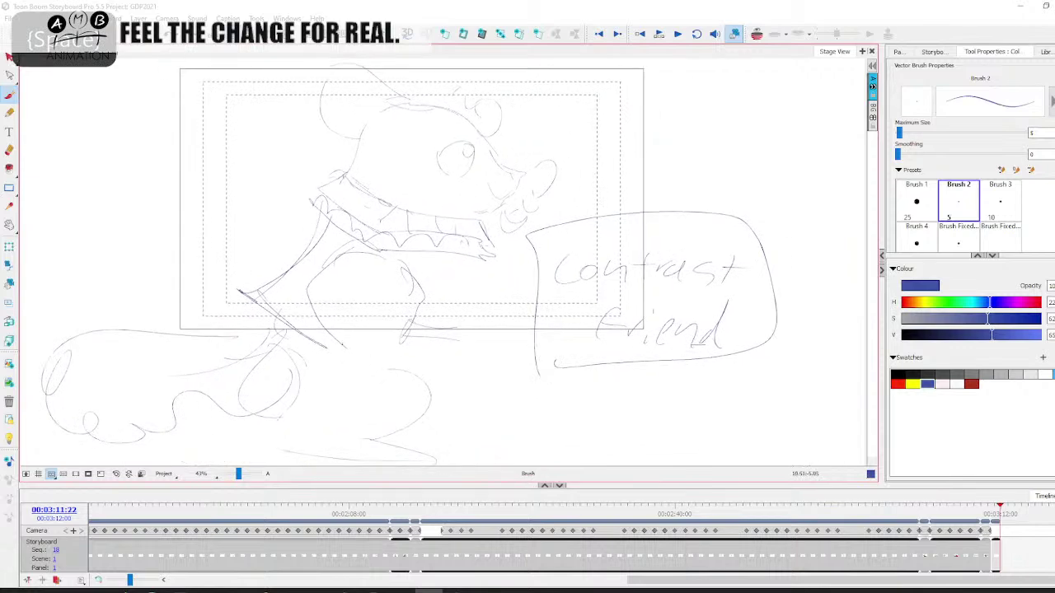
pyautogui.moveTo(654, 152); pyautogui.dragTo(571, 178)
pyautogui.moveTo(594, 155); pyautogui.dragTo(595, 185)
# - Select and delete the whole mouse sketch together with its handwritten notes
pyautogui.click(10, 58)
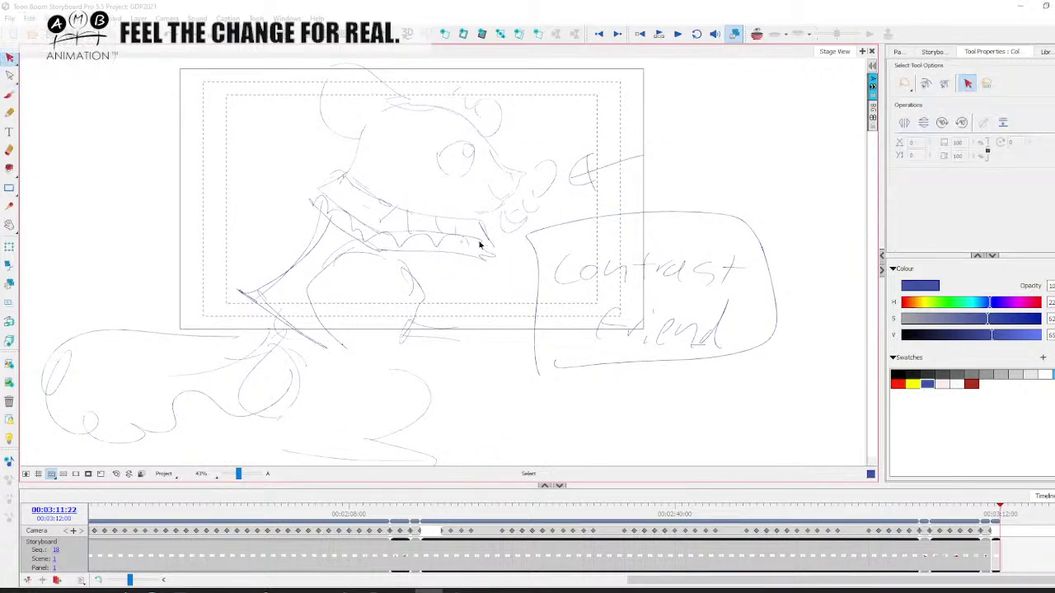
pyautogui.moveTo(488, 241); pyautogui.dragTo(490, 239)
pyautogui.press('Delete')
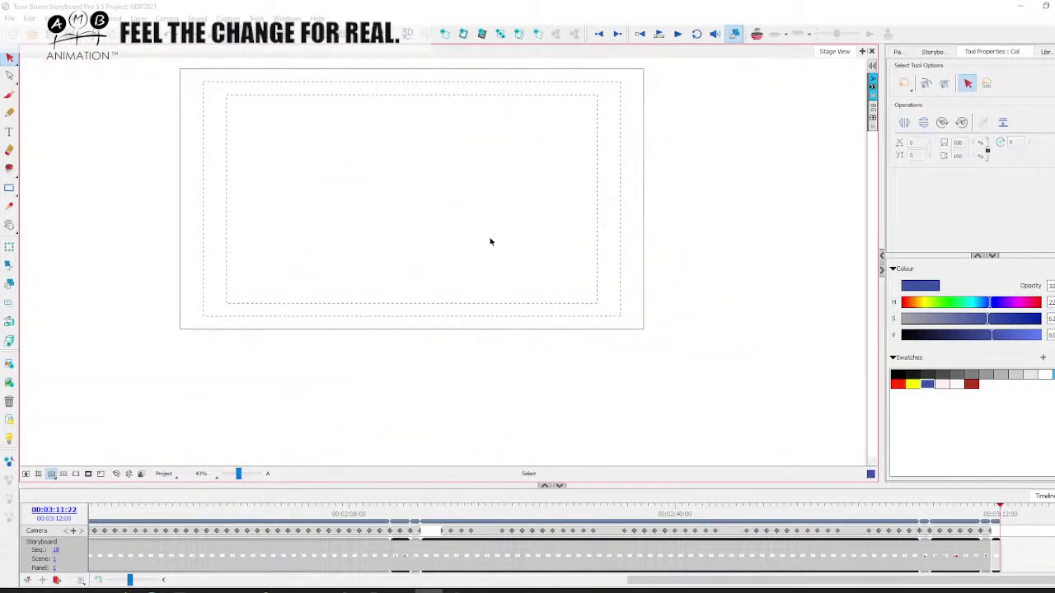
# - Recentre the empty camera frame and minimise Storyboard Pro to return to the character design image in the browser
pyautogui.press('space')
pyautogui.moveTo(337, 208); pyautogui.dragTo(364, 286)
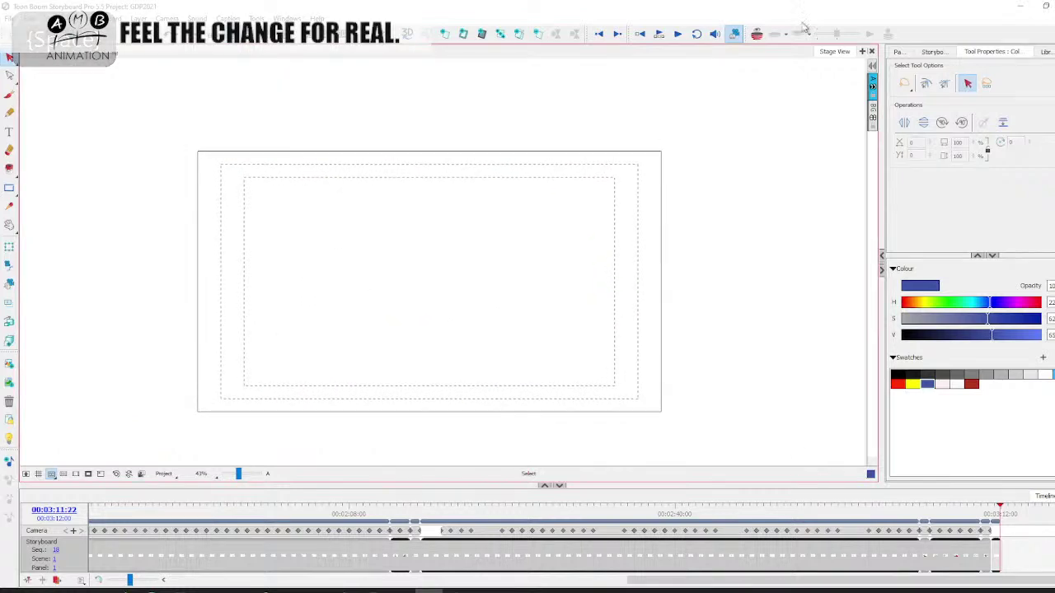
pyautogui.click(1022, 9)
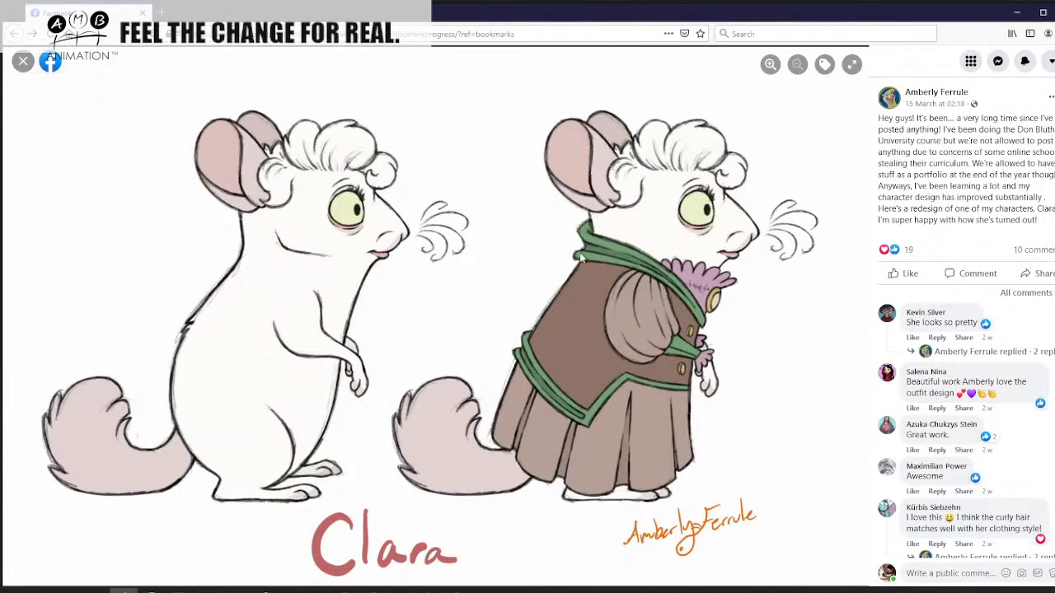
# - Close the mouse character image and view the storyboard thumbnails picture in the group feed, closing it when done
pyautogui.press('Escape')
pyautogui.scroll(8, 577, 360)
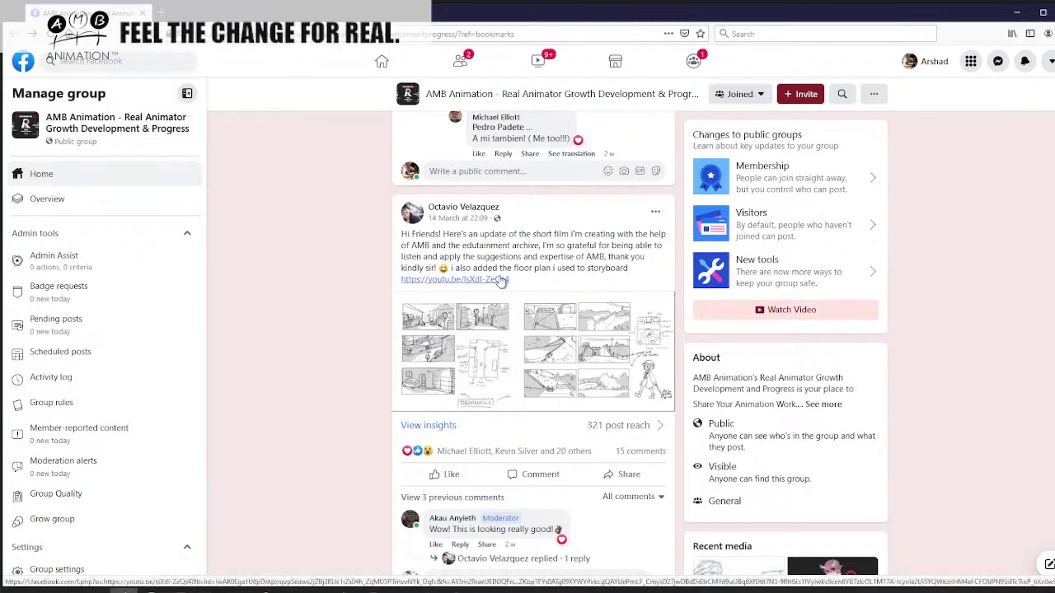
pyautogui.click(486, 336)
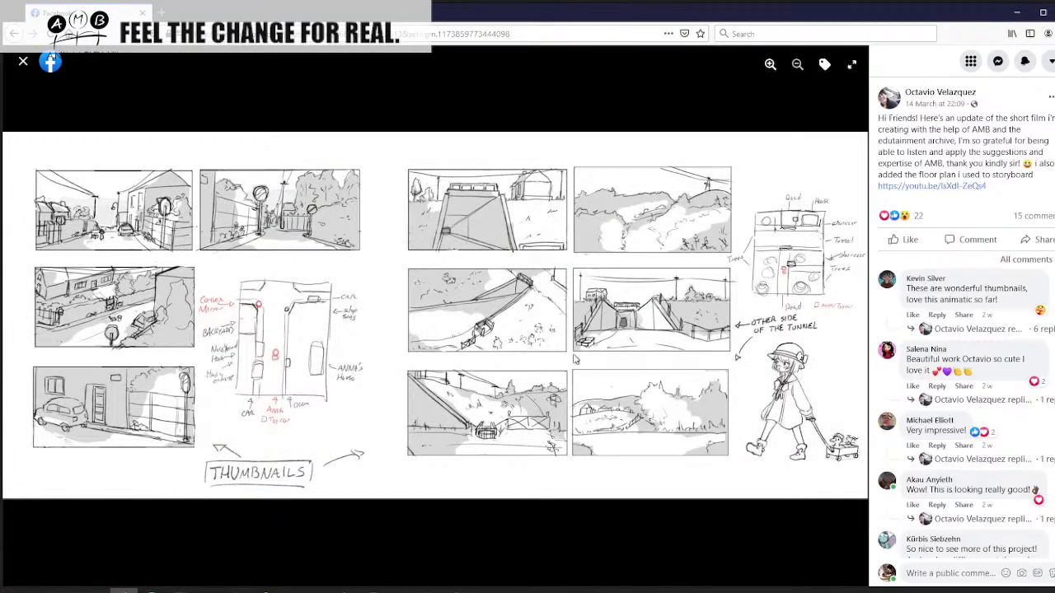
pyautogui.click(24, 65)
# - Find the post with the running dog animation higher up in the group feed and open its "dogo" video
pyautogui.scroll(3, 527, 308)
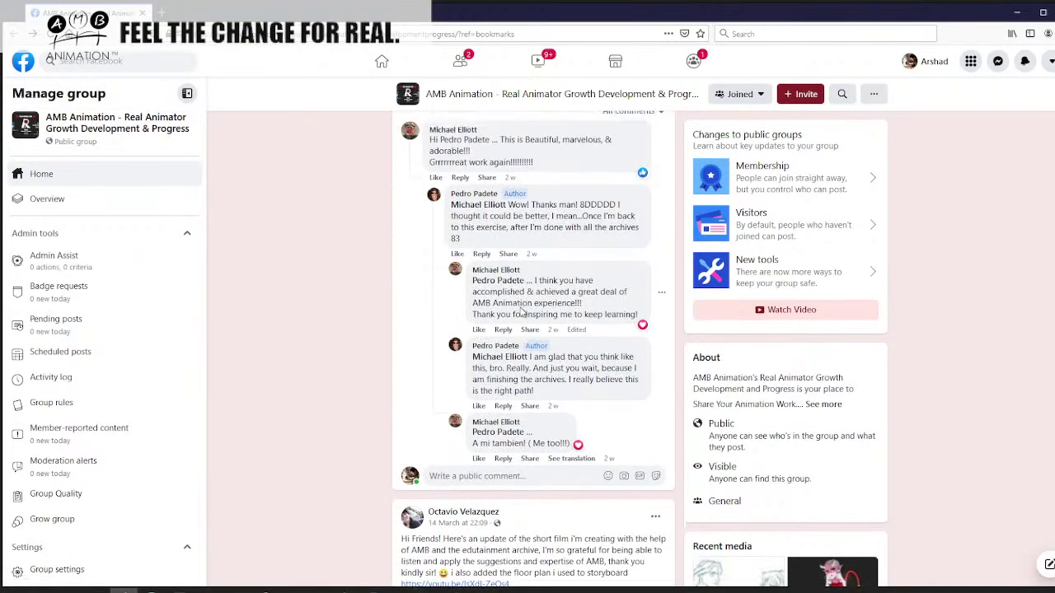
pyautogui.scroll(8, 522, 312)
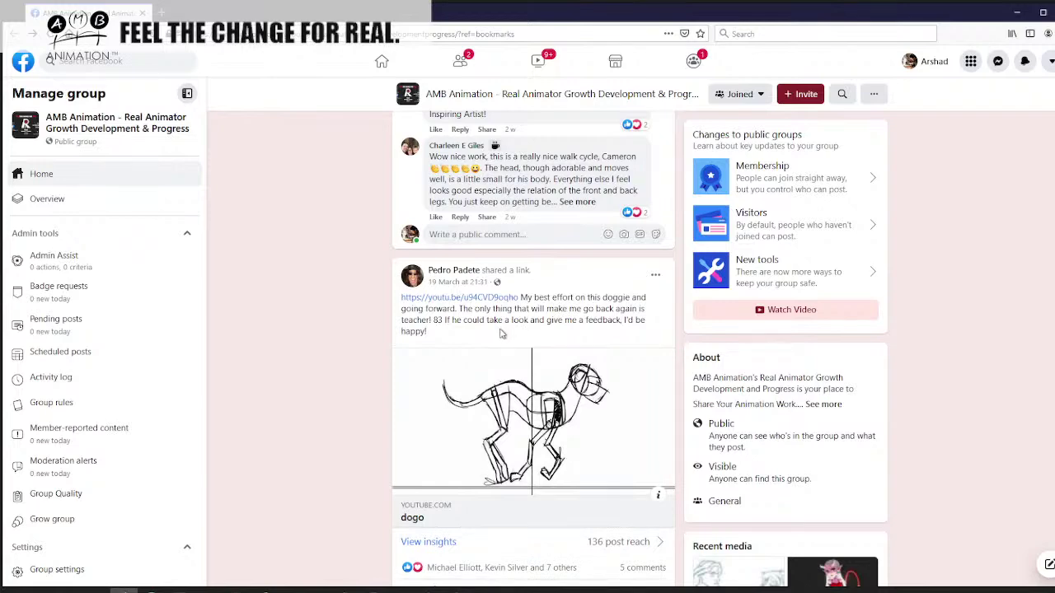
pyautogui.scroll(-3, 511, 338)
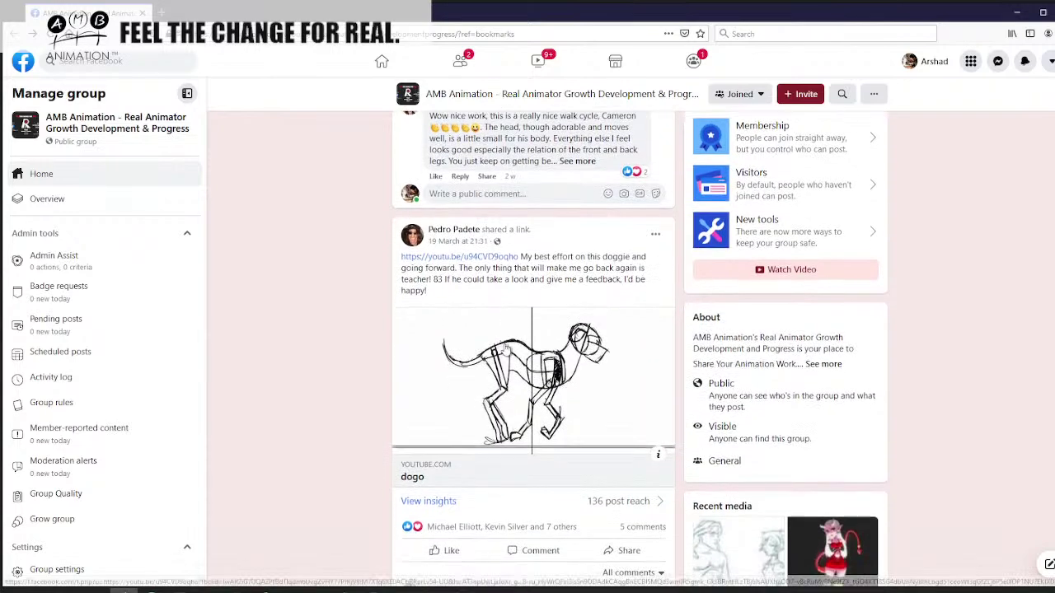
pyautogui.click(524, 354)
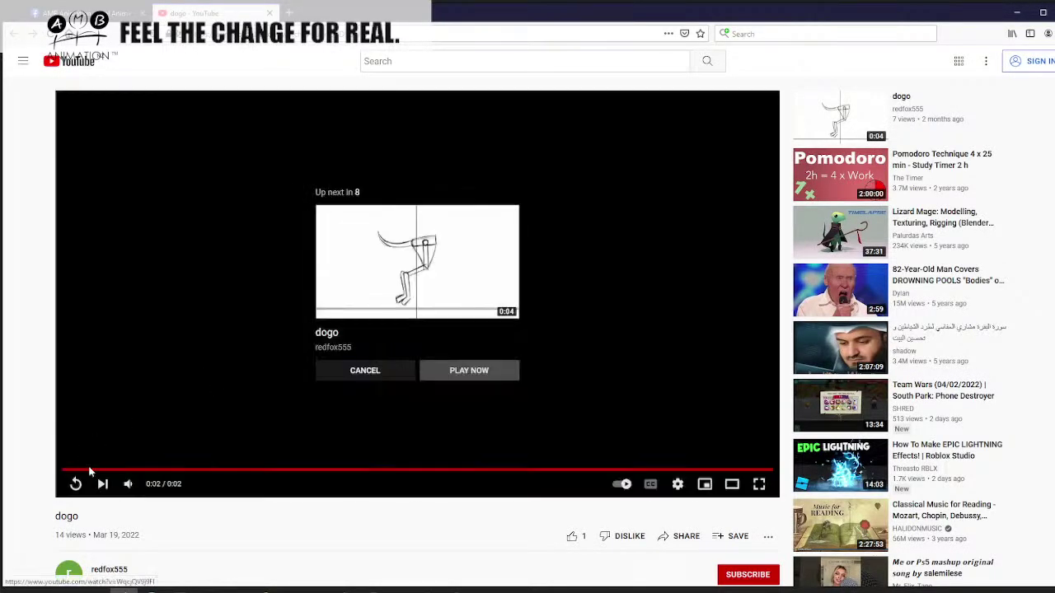
# - Replay the "dogo" video, pausing at several poses of the dog's run to examine them, and switch to Storyboard Pro
pyautogui.click(75, 485)
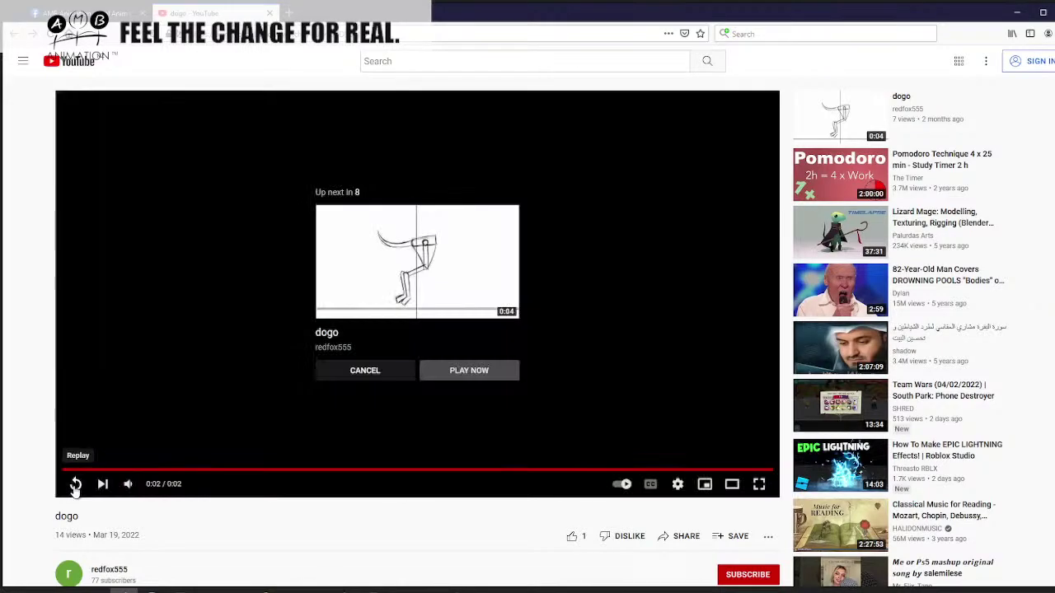
pyautogui.click(75, 485)
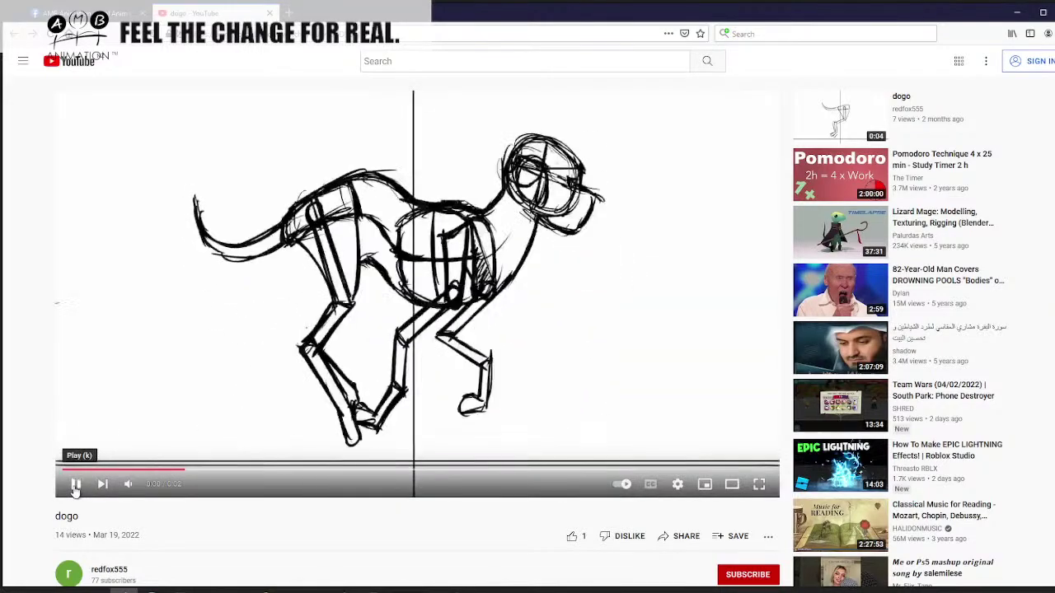
pyautogui.click(75, 484)
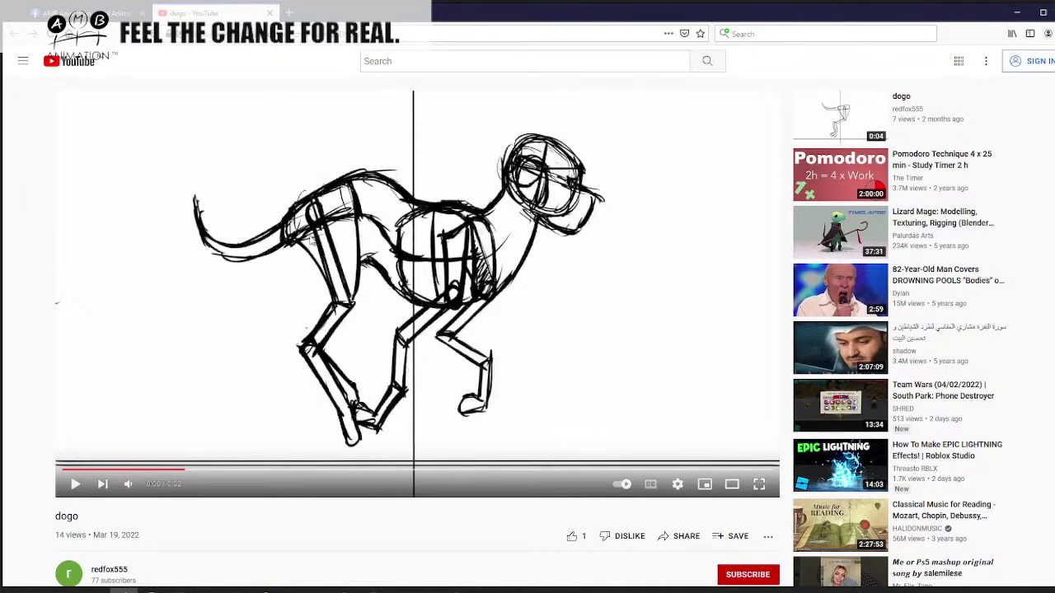
pyautogui.click(75, 487)
pyautogui.click(76, 486)
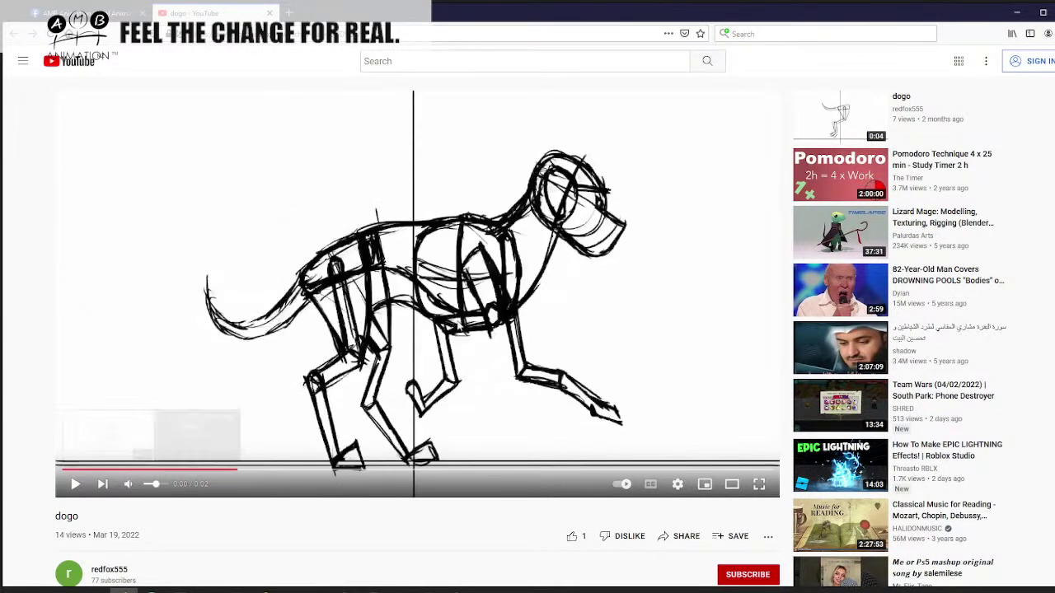
pyautogui.click(76, 486)
pyautogui.click(76, 485)
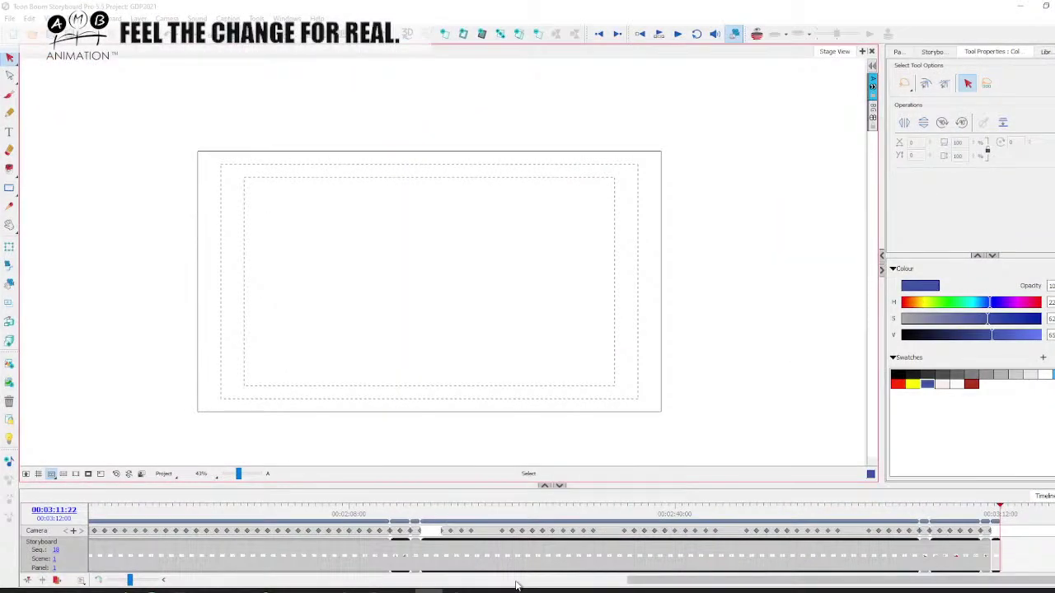
# - Using Brush 2, sketch a raised hand in the left half of the camera frame, with a curved line crossing below it
pyautogui.hotkey('alt', 'b')
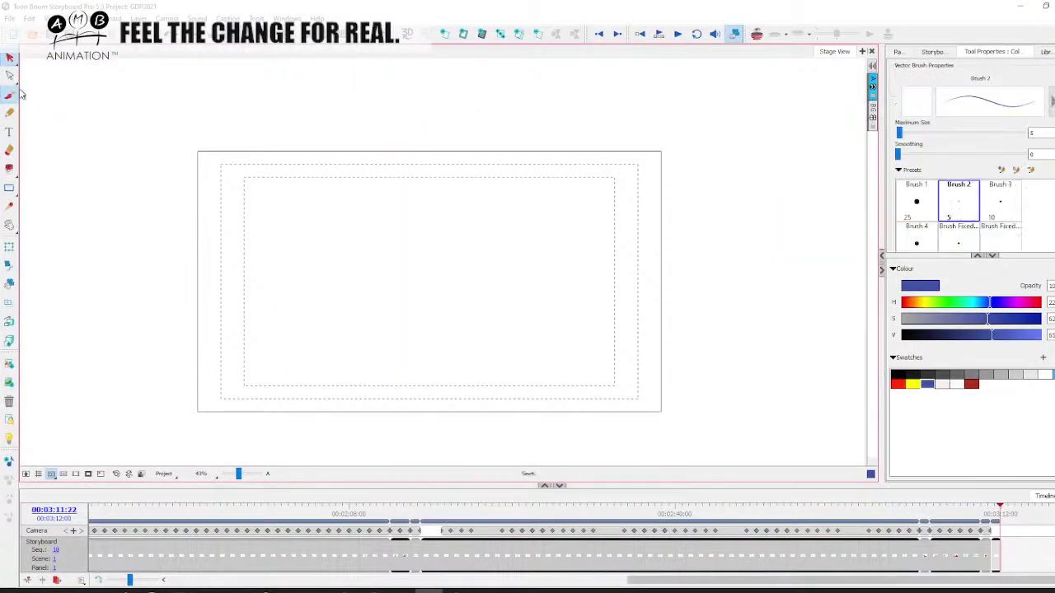
pyautogui.moveTo(313, 215)
pyautogui.mouseDown()
pyautogui.moveTo(356, 186)
pyautogui.moveTo(339, 267)
pyautogui.mouseUp()
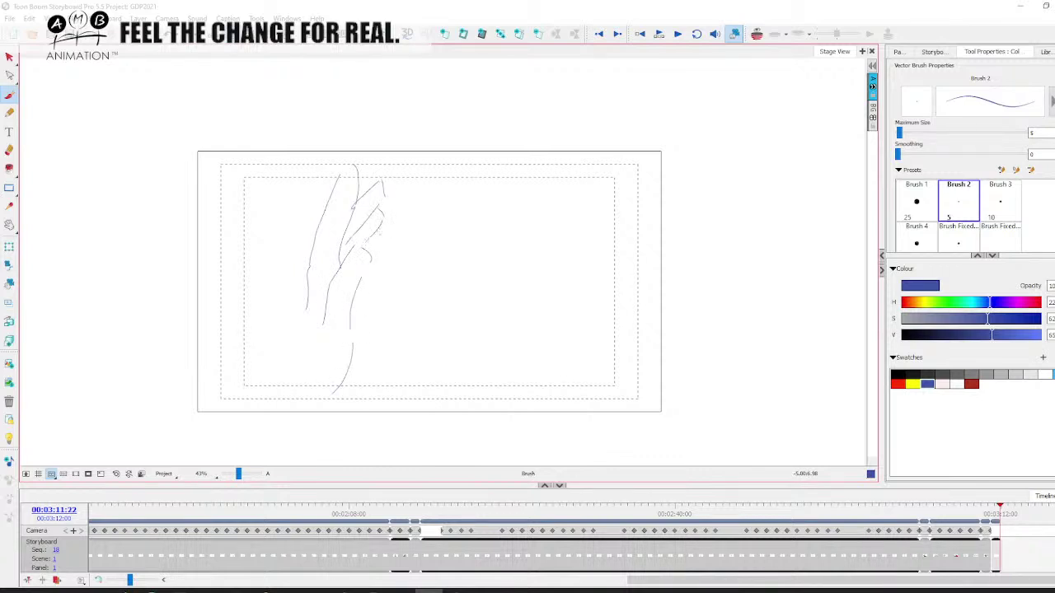
pyautogui.moveTo(146, 356); pyautogui.dragTo(378, 440)
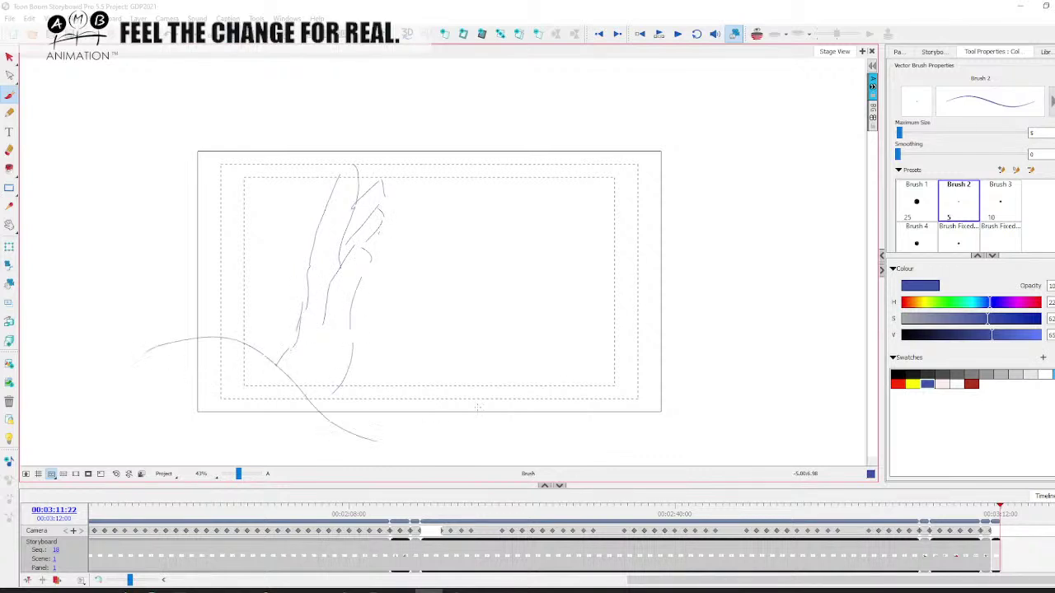
# - Sketch a second raised hand facing the first one, with its fingers, thumb and a curved line below the wrist
pyautogui.moveTo(476, 419); pyautogui.dragTo(645, 355)
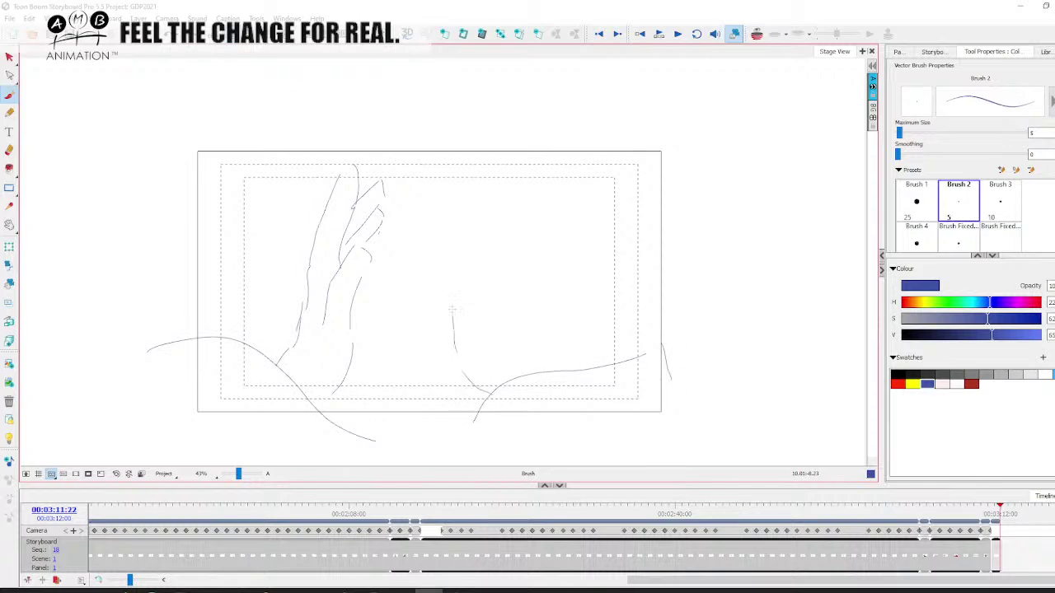
pyautogui.moveTo(443, 272); pyautogui.dragTo(472, 300)
pyautogui.moveTo(452, 182); pyautogui.dragTo(475, 240)
pyautogui.moveTo(481, 241); pyautogui.dragTo(482, 260)
pyautogui.moveTo(477, 223); pyautogui.dragTo(484, 174)
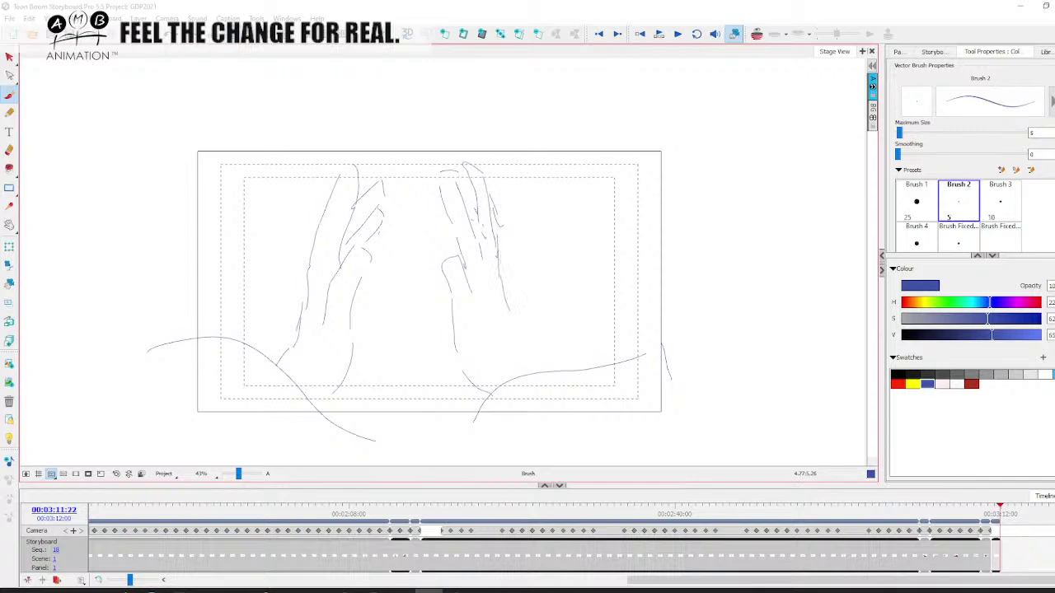
pyautogui.moveTo(492, 218); pyautogui.dragTo(504, 268)
pyautogui.moveTo(463, 275); pyautogui.dragTo(479, 332)
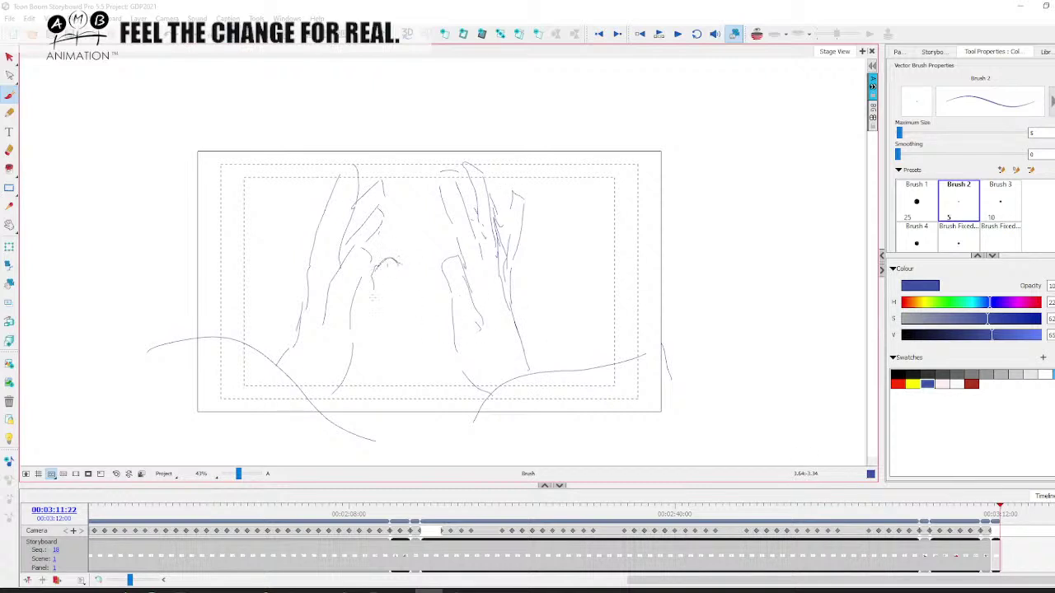
# - Draw a small rounded form between the two hands and two opposing arrows pointing inward at it
pyautogui.moveTo(386, 297); pyautogui.dragTo(371, 317)
pyautogui.moveTo(397, 263); pyautogui.dragTo(418, 269)
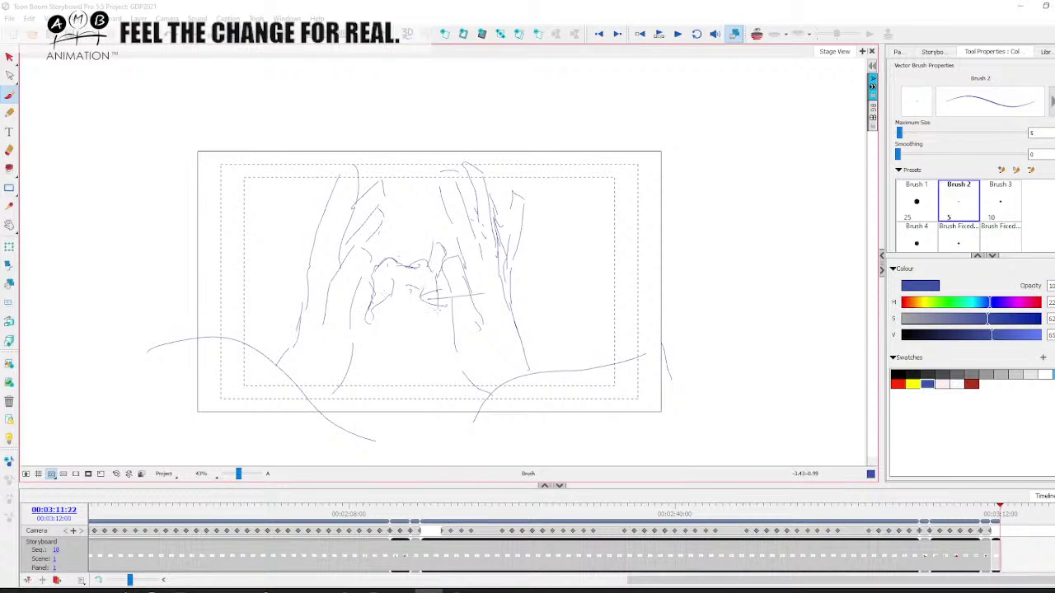
pyautogui.moveTo(391, 310); pyautogui.dragTo(400, 336)
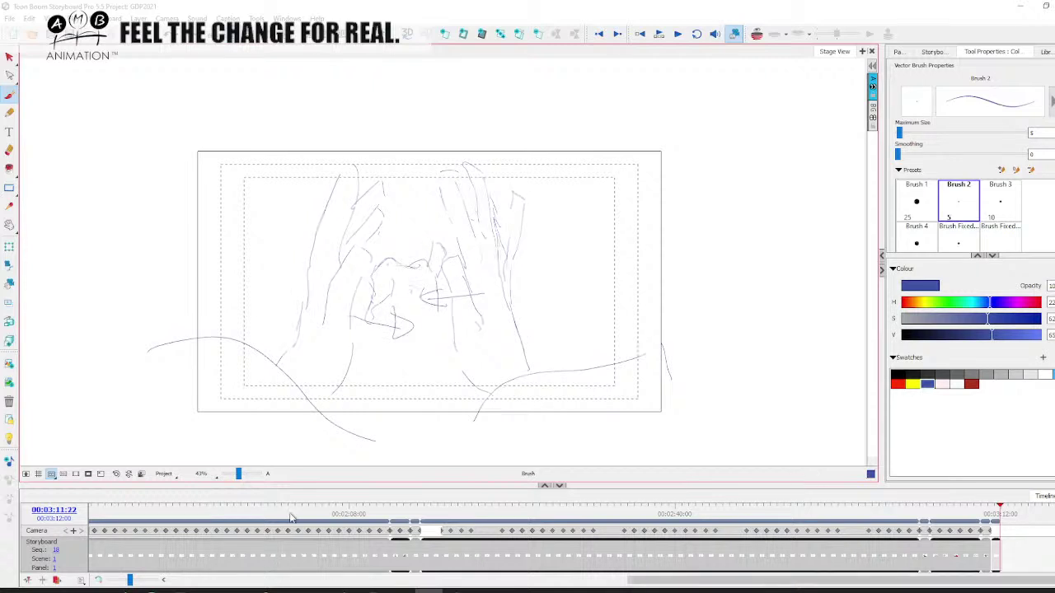
pyautogui.moveTo(388, 290)
pyautogui.mouseDown()
pyautogui.moveTo(410, 299)
pyautogui.moveTo(396, 265)
pyautogui.moveTo(420, 265)
pyautogui.mouseUp()
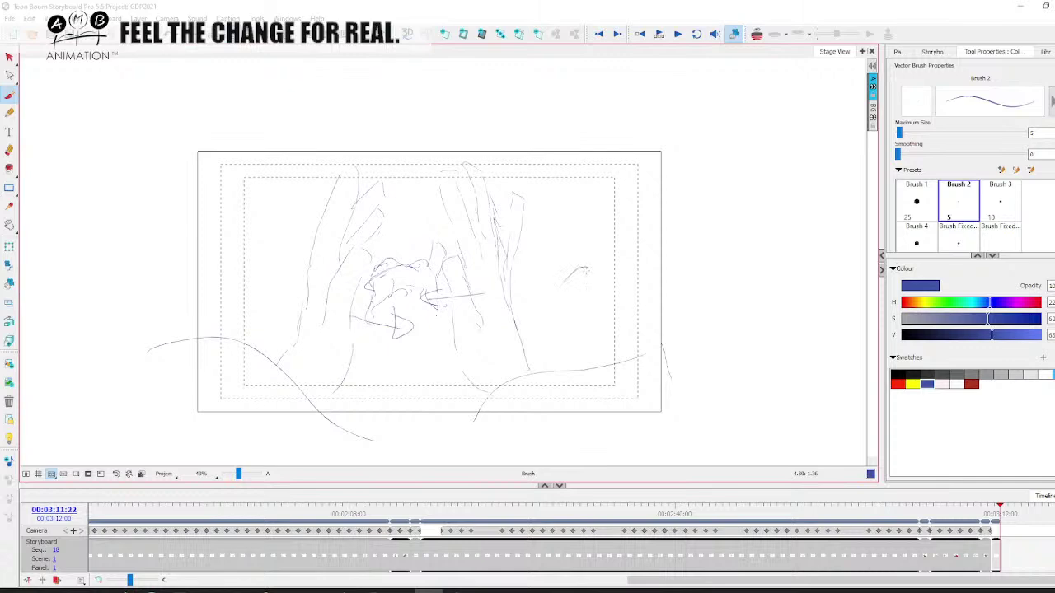
# - Sketch a long arched limb-like form out of roughly parallel curved lines beside the second hand, extending past the camera frame
pyautogui.moveTo(590, 266); pyautogui.dragTo(659, 262)
pyautogui.moveTo(574, 301); pyautogui.dragTo(649, 280)
pyautogui.moveTo(584, 266)
pyautogui.mouseDown()
pyautogui.moveTo(686, 273)
pyautogui.moveTo(694, 293)
pyautogui.moveTo(738, 293)
pyautogui.mouseUp()
pyautogui.moveTo(744, 289); pyautogui.dragTo(758, 285)
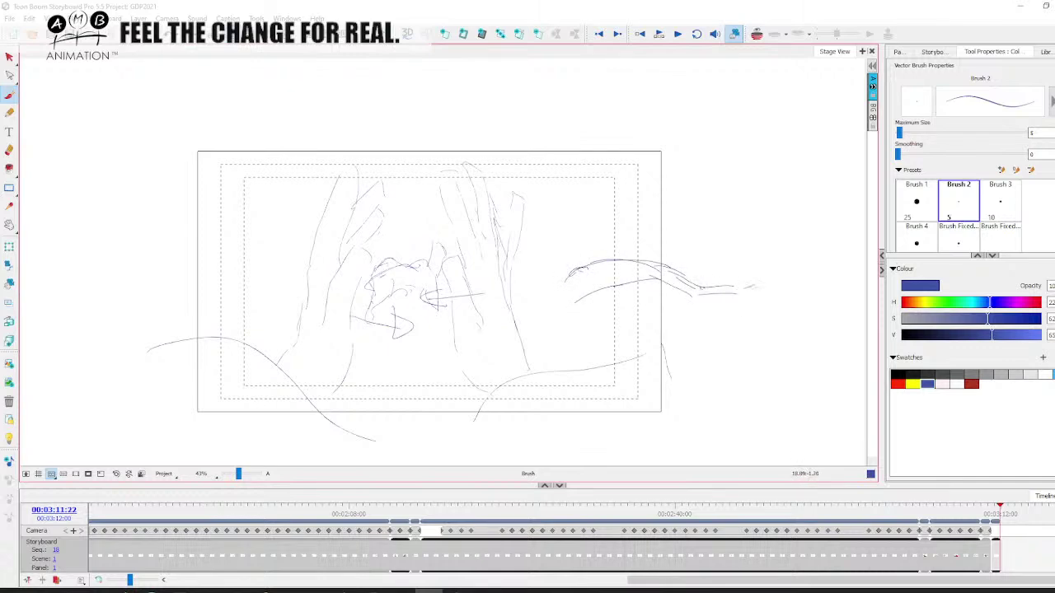
pyautogui.moveTo(573, 308); pyautogui.dragTo(557, 321)
pyautogui.moveTo(566, 278)
pyautogui.mouseDown()
pyautogui.moveTo(543, 307)
pyautogui.moveTo(499, 321)
pyautogui.mouseUp()
pyautogui.moveTo(551, 313)
pyautogui.mouseDown()
pyautogui.moveTo(501, 322)
pyautogui.moveTo(527, 341)
pyautogui.mouseUp()
# - Sketch a rounded head-like form with curved neck lines outside the camera frame, beyond the arched form
pyautogui.press('space')
pyautogui.moveTo(778, 320)
pyautogui.mouseDown()
pyautogui.moveTo(702, 322)
pyautogui.moveTo(729, 328)
pyautogui.mouseUp()
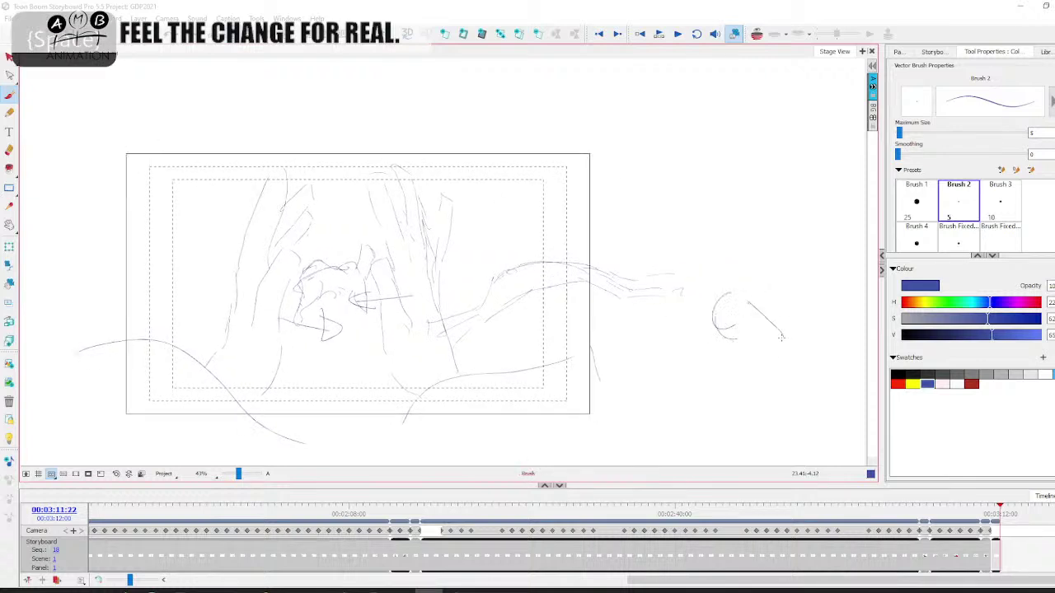
pyautogui.moveTo(742, 363); pyautogui.dragTo(733, 372)
pyautogui.moveTo(743, 375); pyautogui.dragTo(754, 372)
pyautogui.moveTo(765, 287); pyautogui.dragTo(806, 296)
pyautogui.moveTo(745, 287); pyautogui.dragTo(783, 287)
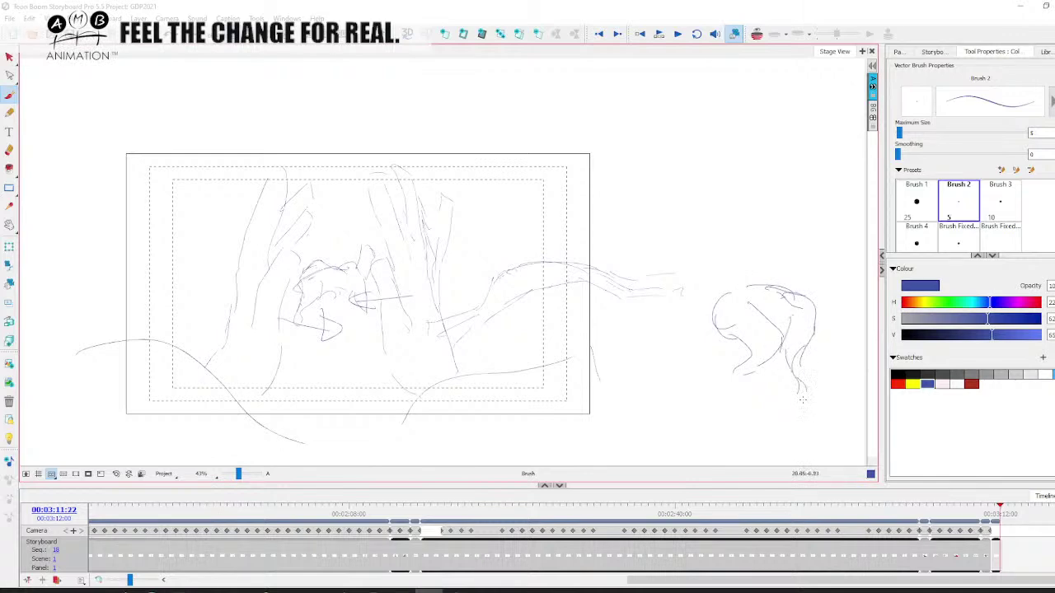
pyautogui.moveTo(802, 400)
pyautogui.mouseDown()
pyautogui.moveTo(793, 373)
pyautogui.moveTo(705, 387)
pyautogui.mouseUp()
# - Reinforce the top contour of the rounded form and both contours of the arched form with extra strokes
pyautogui.press('space')
pyautogui.moveTo(768, 303); pyautogui.dragTo(711, 351)
pyautogui.moveTo(721, 310); pyautogui.dragTo(801, 354)
pyautogui.moveTo(579, 279); pyautogui.dragTo(476, 309)
pyautogui.moveTo(477, 337); pyautogui.dragTo(626, 315)
# - Select all the sketches on the panel and delete them
pyautogui.hotkey('alt', 's')
pyautogui.hotkey('ctrl', 'a')
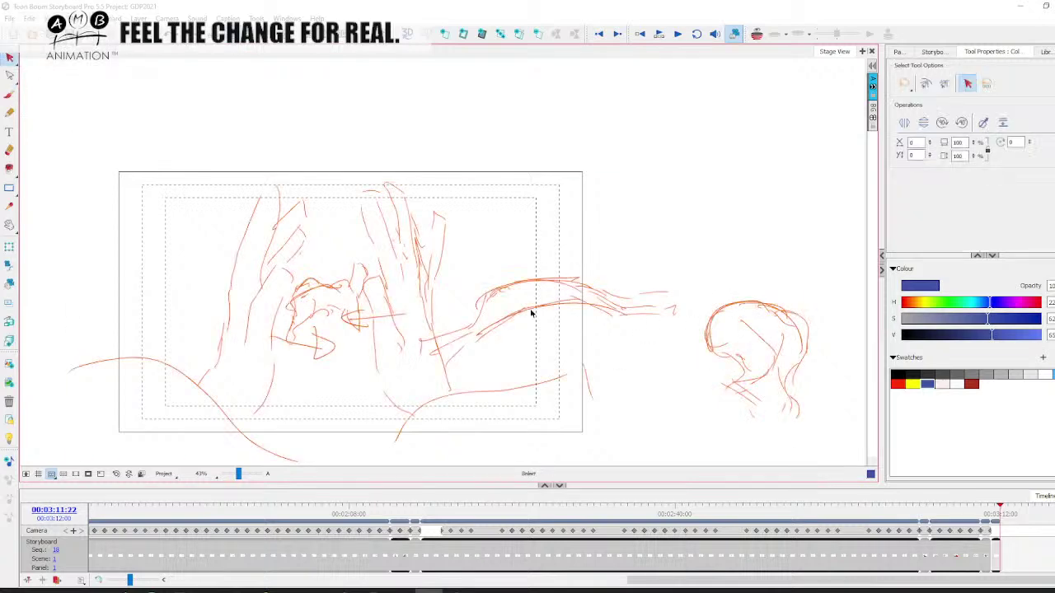
pyautogui.press('Delete')
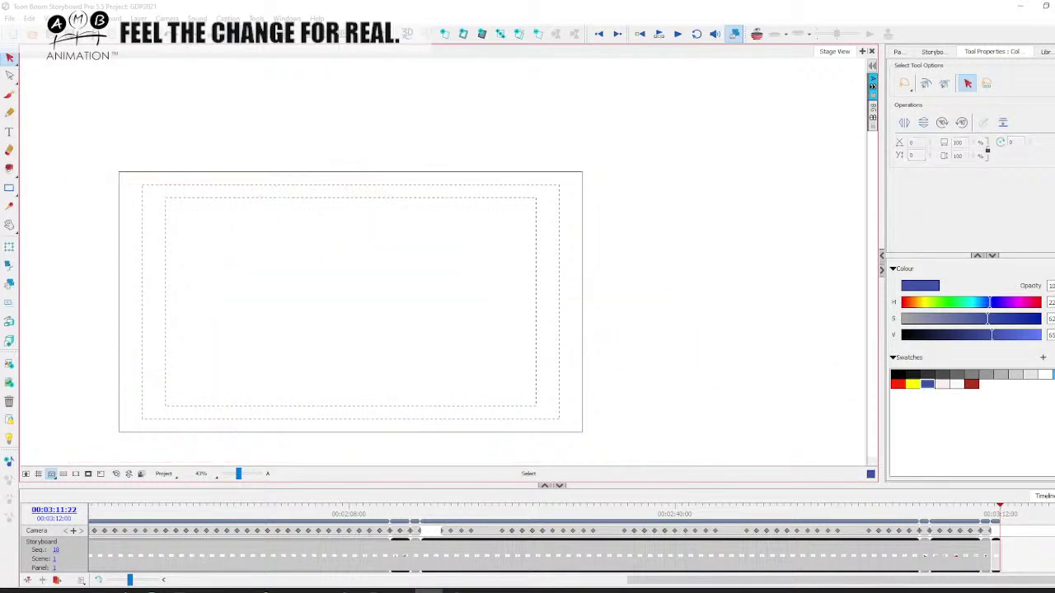
# - Minimise Storyboard Pro to return to the browser and play the rest of the "dogo" video
pyautogui.click(1020, 6)
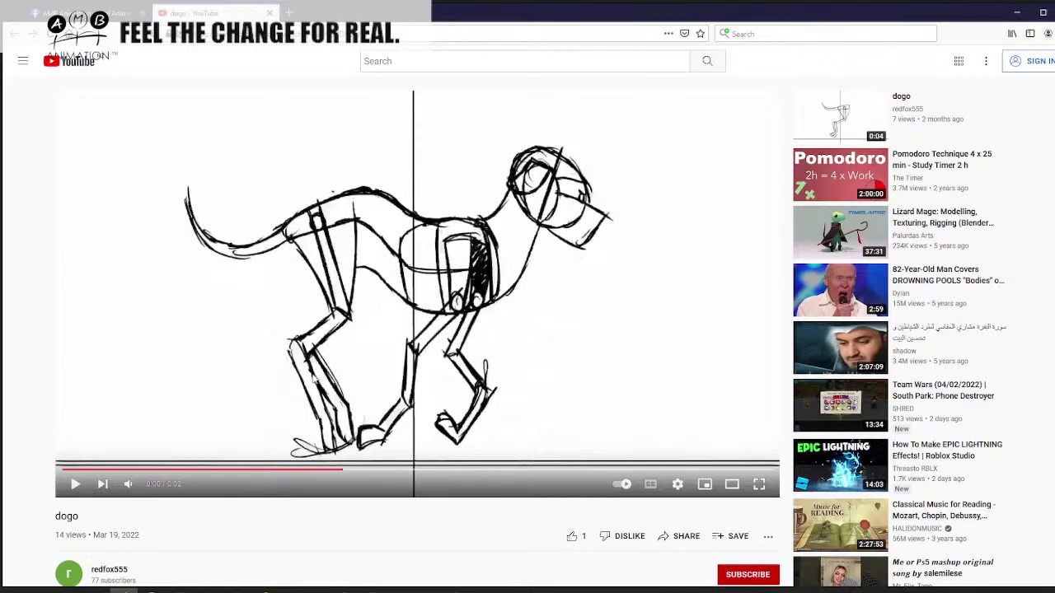
pyautogui.click(74, 484)
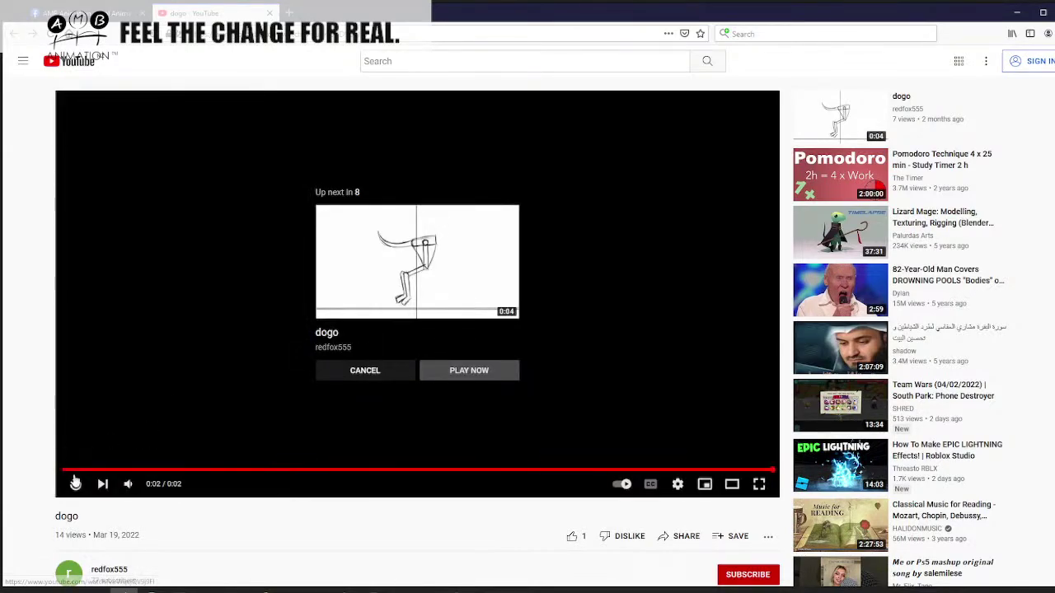
# - Replay the dogo dog animation several times and pause it on individual running poses
pyautogui.click(74, 484)
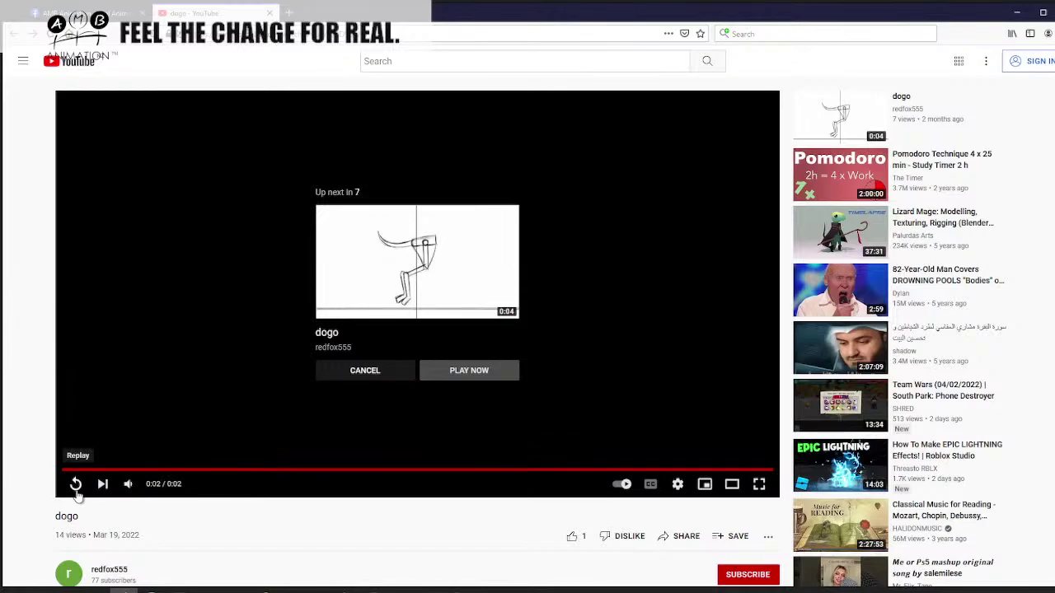
pyautogui.click(75, 483)
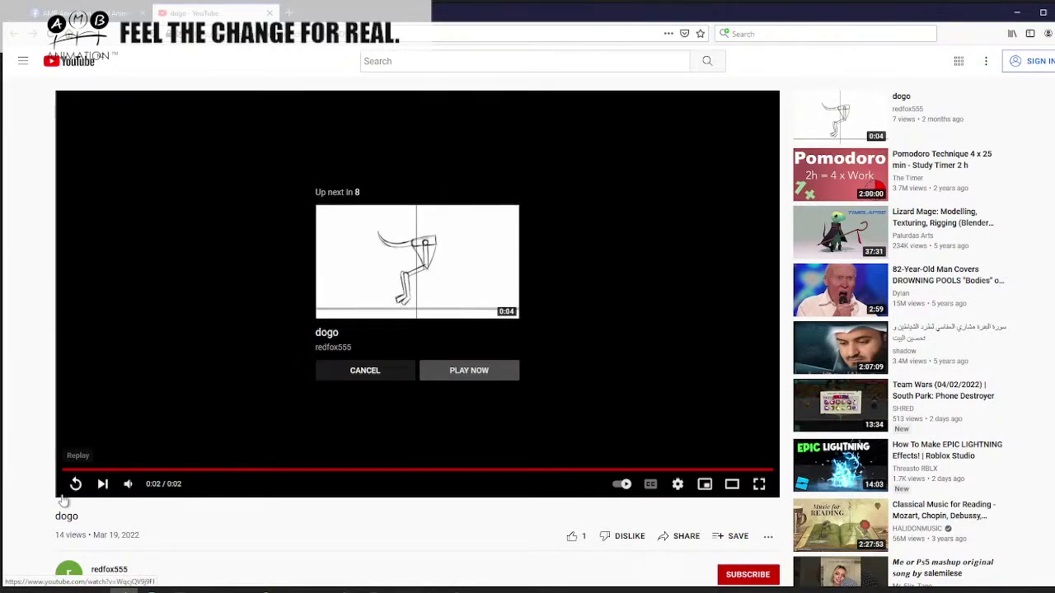
pyautogui.click(74, 484)
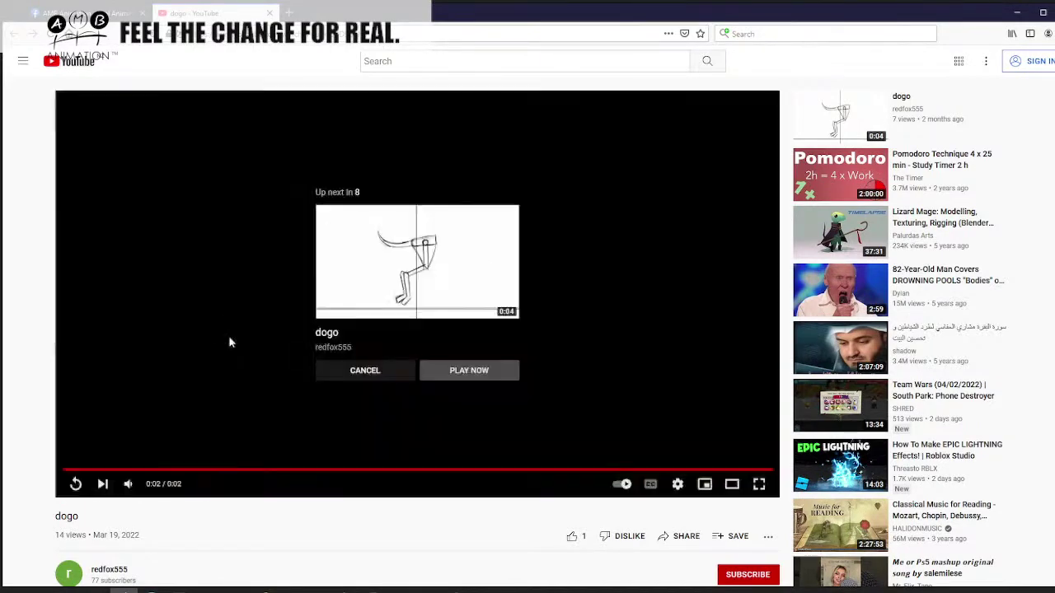
pyautogui.click(75, 484)
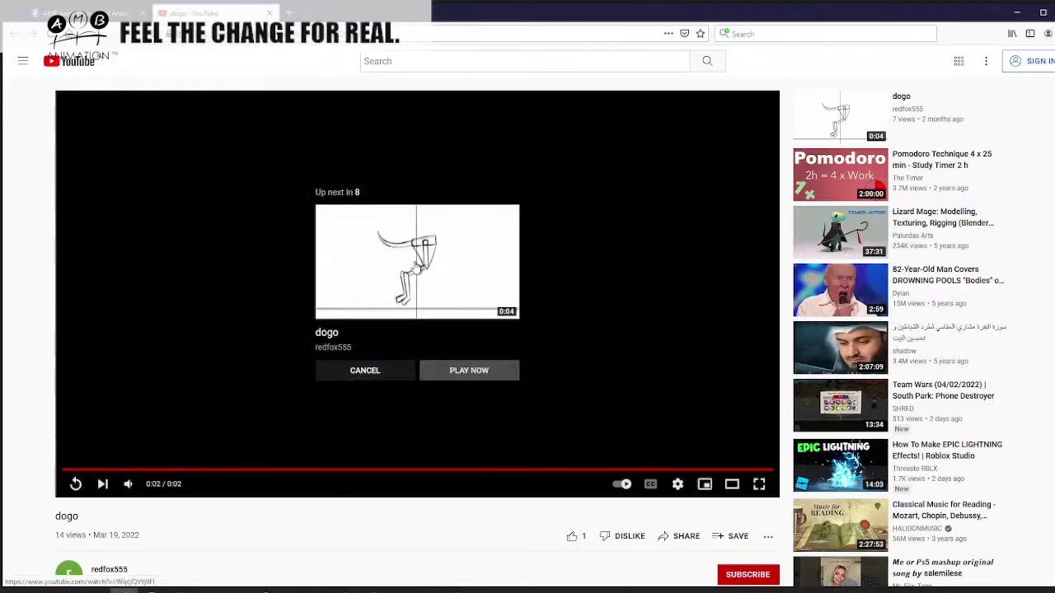
pyautogui.click(75, 484)
pyautogui.click(75, 484)
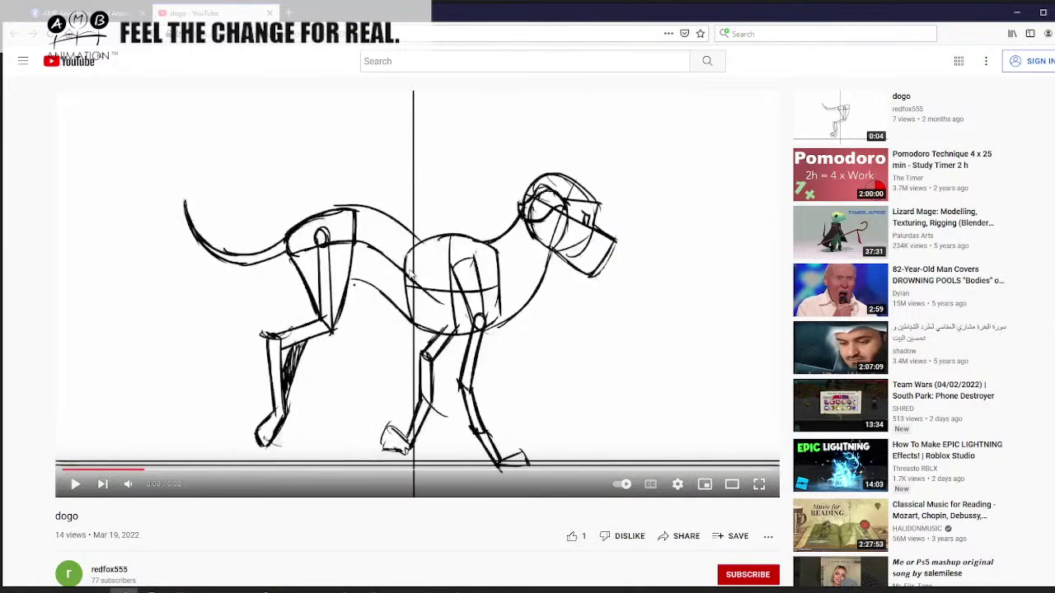
pyautogui.click(75, 485)
pyautogui.click(77, 487)
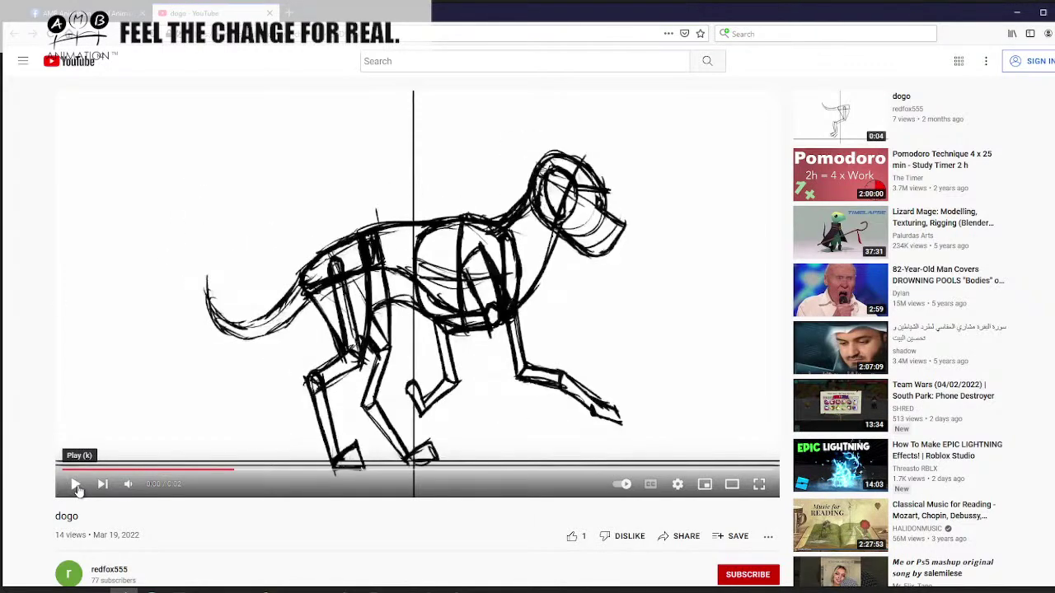
# - Step backward and forward frame by frame through the dogo video to examine the dog's contracted and stretched running poses
pyautogui.press(',')
pyautogui.press(',')
pyautogui.press(',')
pyautogui.press(',')
pyautogui.press(',')
pyautogui.press(',')
pyautogui.press(',')
pyautogui.press(',')
pyautogui.press(',')
pyautogui.press(',')
pyautogui.press(',')
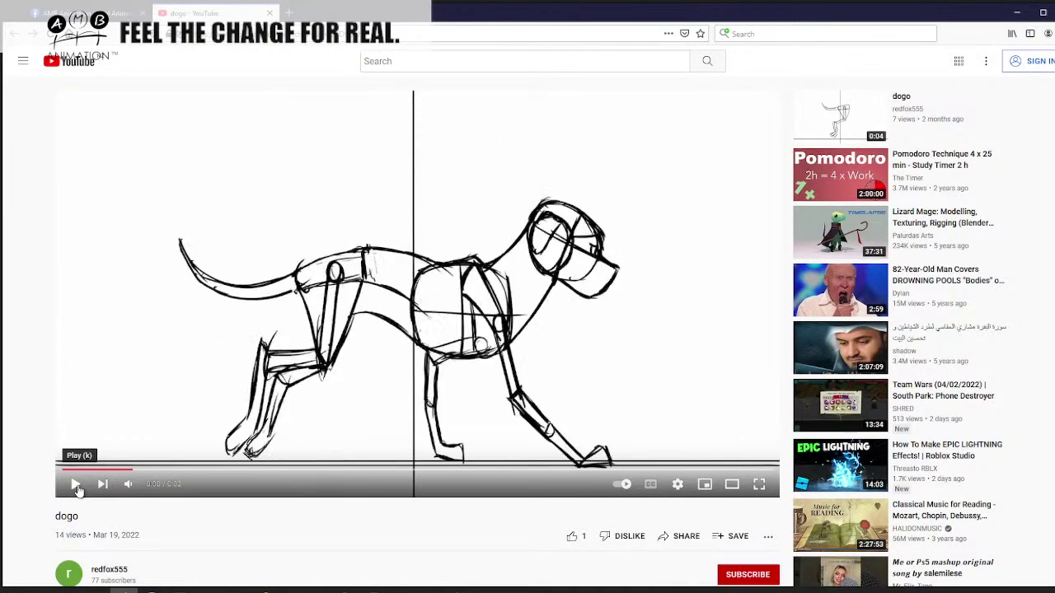
pyautogui.press(',')
pyautogui.press(',')
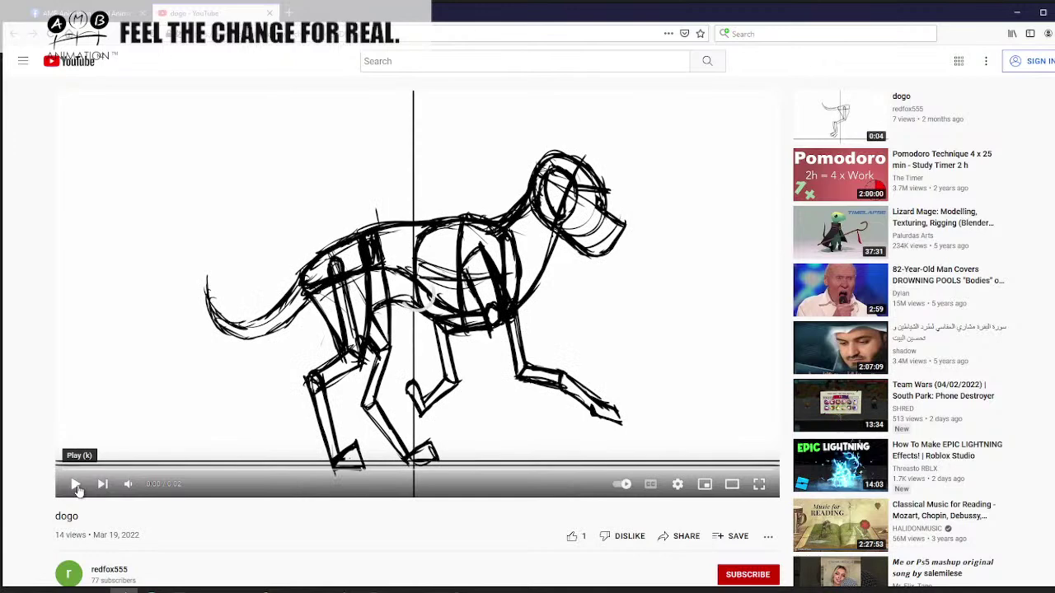
pyautogui.press('.')
pyautogui.press('.')
pyautogui.press('.')
pyautogui.press('.')
pyautogui.press(',')
pyautogui.press(',')
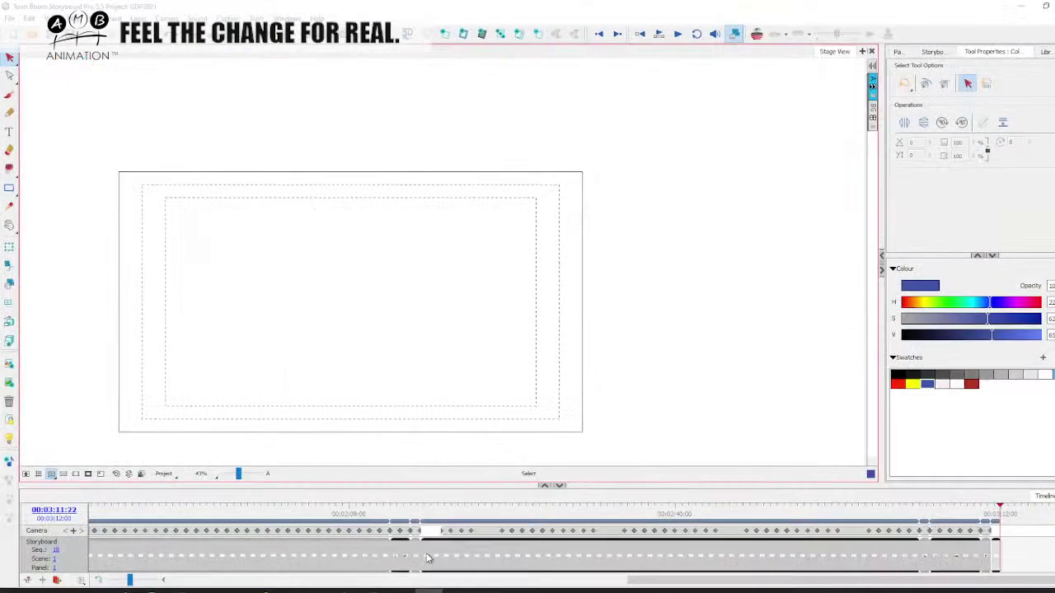
# - In Storyboard Pro, brush-sketch rounded hip and chest forms with a neck and boxy head, and handwrite the label "Sterch" above
pyautogui.hotkey('alt', 'b')
pyautogui.moveTo(276, 274)
pyautogui.mouseDown()
pyautogui.moveTo(337, 267)
pyautogui.moveTo(287, 313)
pyautogui.moveTo(303, 311)
pyautogui.moveTo(278, 317)
pyautogui.mouseUp()
pyautogui.moveTo(425, 269)
pyautogui.mouseDown()
pyautogui.moveTo(337, 253)
pyautogui.moveTo(333, 294)
pyautogui.moveTo(393, 260)
pyautogui.moveTo(391, 309)
pyautogui.moveTo(451, 311)
pyautogui.mouseUp()
pyautogui.moveTo(418, 261); pyautogui.dragTo(466, 285)
pyautogui.moveTo(464, 274)
pyautogui.mouseDown()
pyautogui.moveTo(461, 321)
pyautogui.moveTo(484, 271)
pyautogui.moveTo(501, 333)
pyautogui.mouseUp()
pyautogui.moveTo(447, 296); pyautogui.dragTo(498, 332)
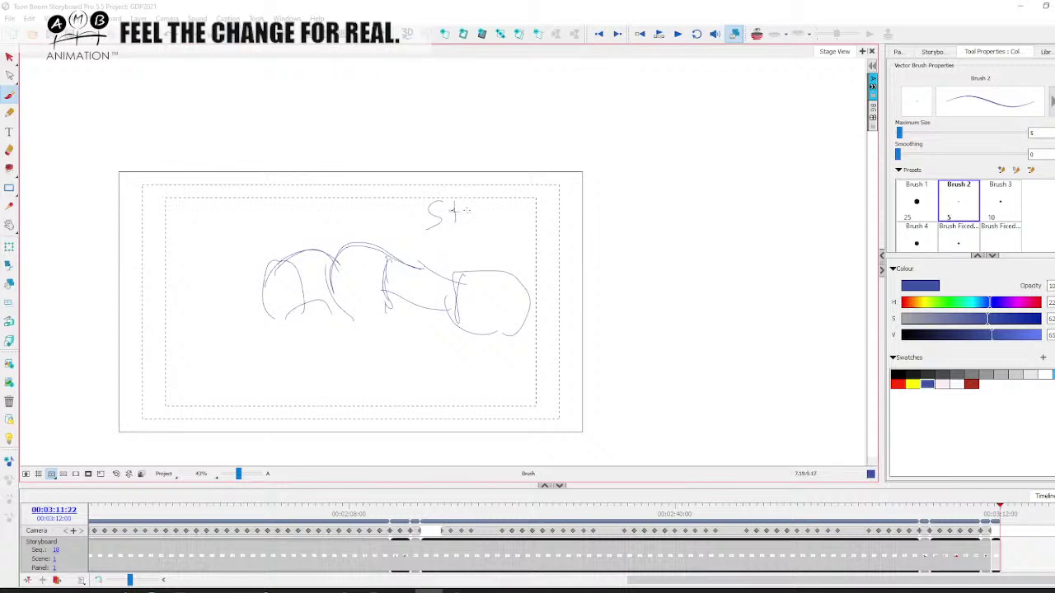
pyautogui.moveTo(476, 217); pyautogui.dragTo(486, 208)
pyautogui.moveTo(497, 210); pyautogui.dragTo(499, 218)
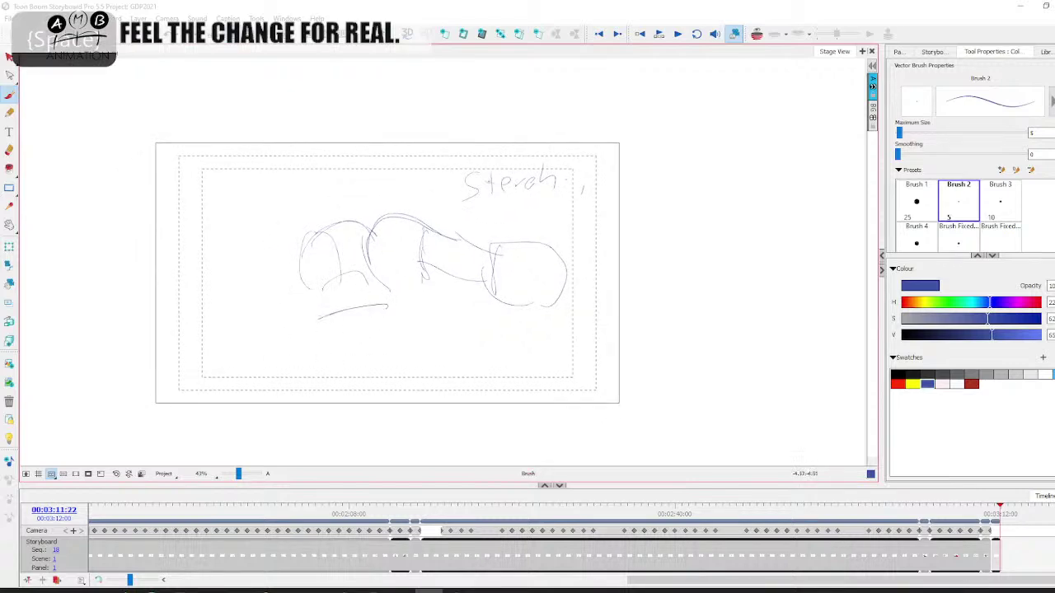
# - Sketch a long stretched torso below the first drawing and add the shoulder shape at its front end
pyautogui.moveTo(323, 317); pyautogui.dragTo(302, 334)
pyautogui.moveTo(319, 367); pyautogui.dragTo(401, 357)
pyautogui.moveTo(358, 309)
pyautogui.mouseDown()
pyautogui.moveTo(457, 322)
pyautogui.moveTo(463, 354)
pyautogui.mouseUp()
pyautogui.moveTo(305, 325); pyautogui.dragTo(448, 318)
pyautogui.moveTo(315, 314)
pyautogui.mouseDown()
pyautogui.moveTo(319, 357)
pyautogui.moveTo(376, 359)
pyautogui.moveTo(465, 340)
pyautogui.moveTo(470, 371)
pyautogui.mouseUp()
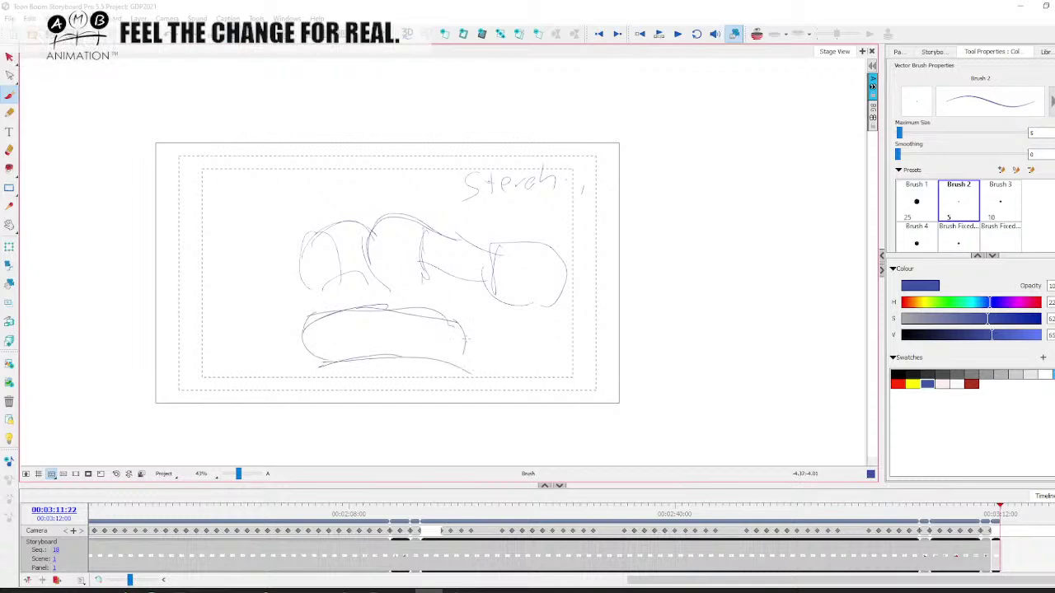
pyautogui.moveTo(461, 318); pyautogui.dragTo(477, 375)
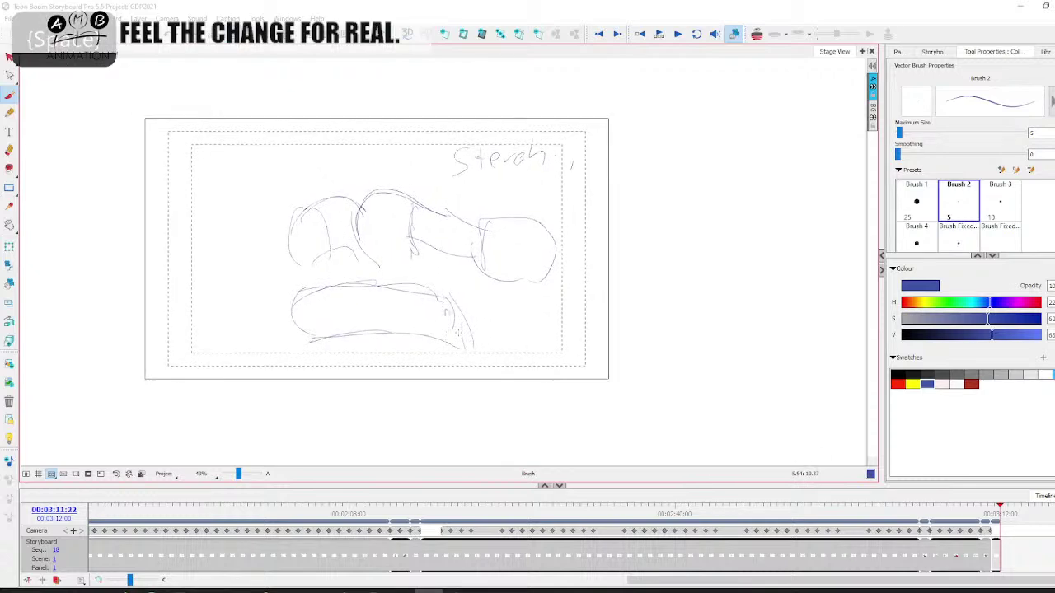
pyautogui.moveTo(445, 307); pyautogui.dragTo(439, 347)
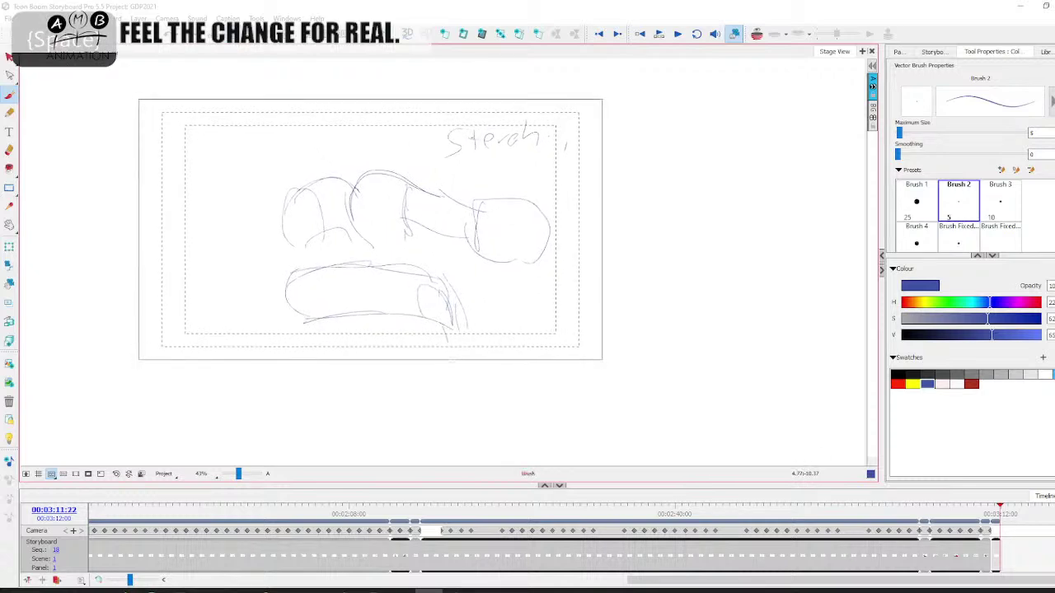
# - Draw two front legs reaching forward and a bent hind leg extending backward from the stretched torso
pyautogui.moveTo(489, 401); pyautogui.dragTo(502, 411)
pyautogui.moveTo(449, 317)
pyautogui.mouseDown()
pyautogui.moveTo(459, 339)
pyautogui.moveTo(518, 378)
pyautogui.mouseUp()
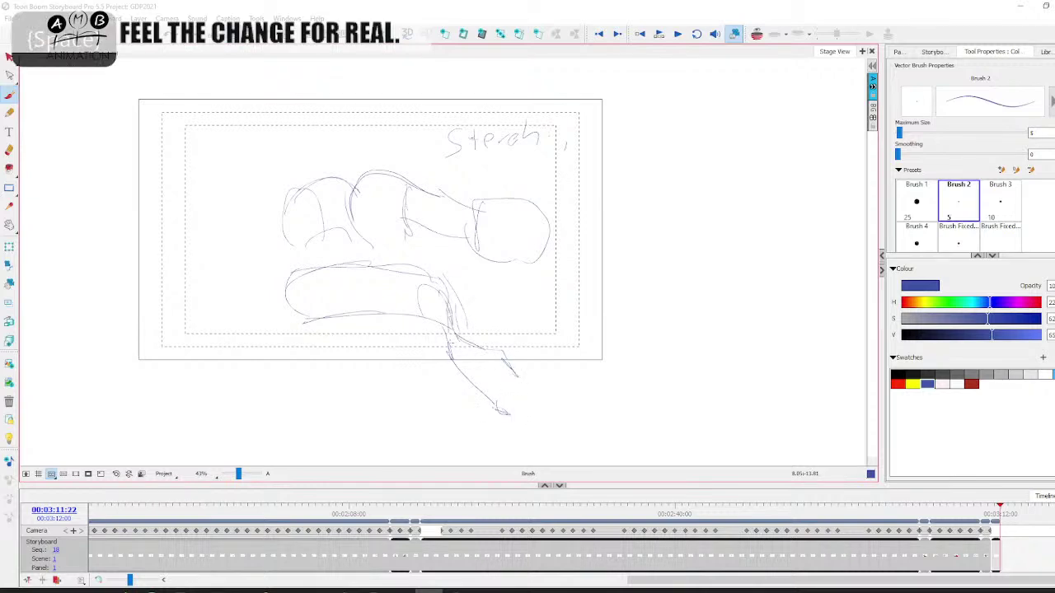
pyautogui.moveTo(506, 387); pyautogui.dragTo(515, 395)
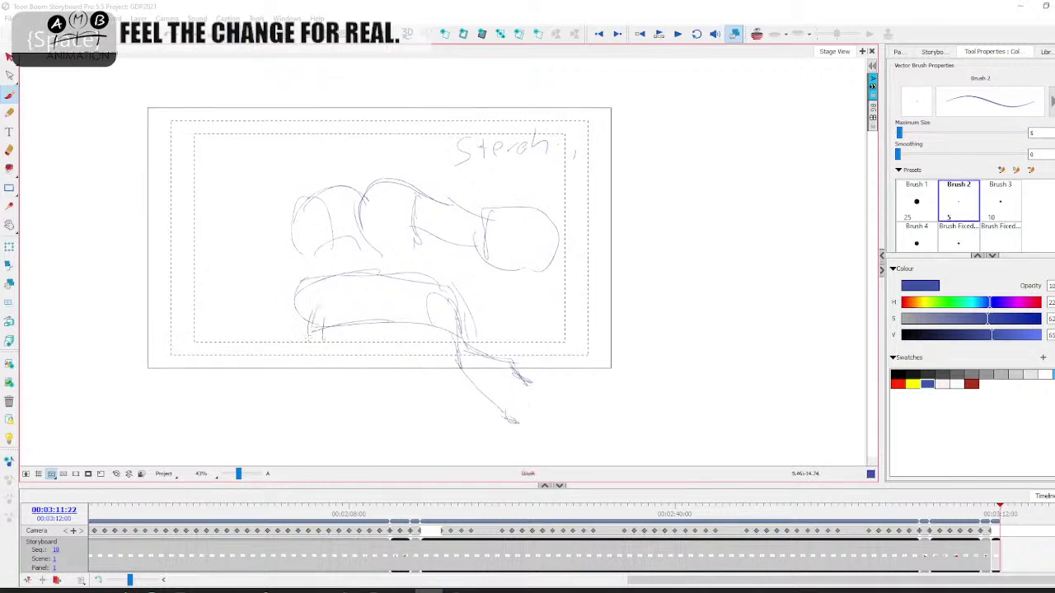
pyautogui.moveTo(305, 356); pyautogui.dragTo(262, 381)
pyautogui.moveTo(249, 406); pyautogui.dragTo(243, 421)
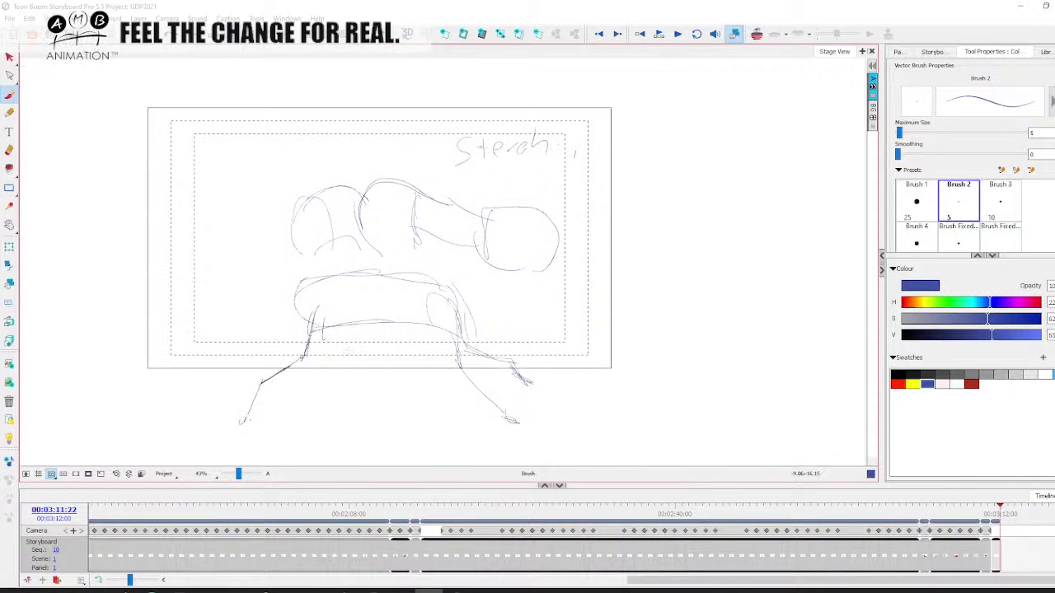
# - Sketch an arched, compressed dog body beside the camera frame with a straight front leg reaching down
pyautogui.press('space')
pyautogui.moveTo(510, 344); pyautogui.dragTo(419, 371)
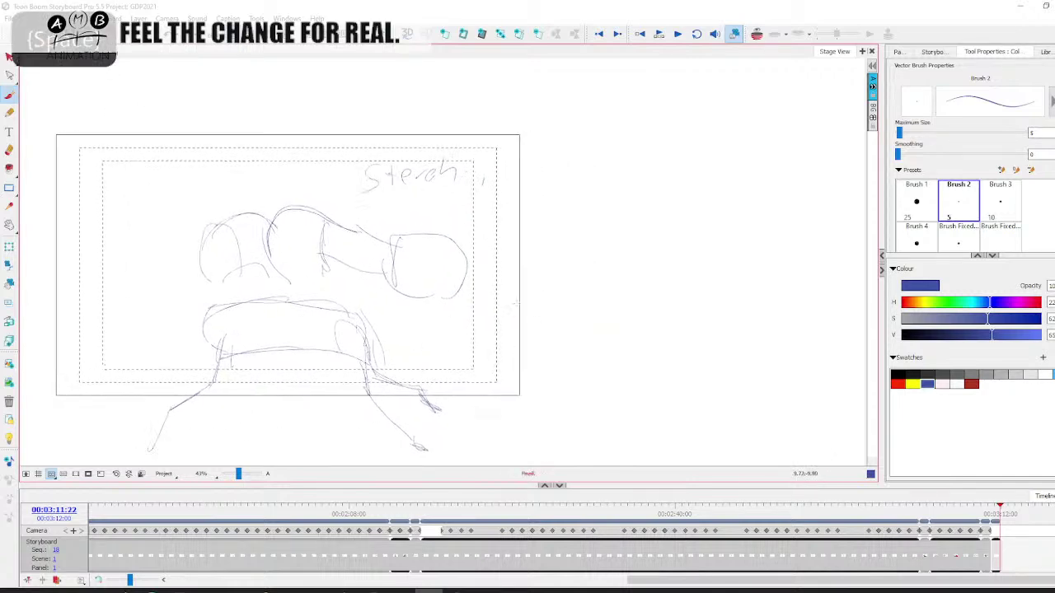
pyautogui.moveTo(575, 281)
pyautogui.mouseDown()
pyautogui.moveTo(617, 259)
pyautogui.moveTo(586, 309)
pyautogui.moveTo(633, 316)
pyautogui.moveTo(595, 347)
pyautogui.moveTo(631, 380)
pyautogui.mouseUp()
pyautogui.moveTo(588, 311)
pyautogui.mouseDown()
pyautogui.moveTo(569, 289)
pyautogui.moveTo(597, 271)
pyautogui.moveTo(671, 281)
pyautogui.moveTo(654, 253)
pyautogui.moveTo(688, 277)
pyautogui.mouseUp()
pyautogui.press('space')
pyautogui.moveTo(654, 261)
pyautogui.mouseDown()
pyautogui.moveTo(691, 300)
pyautogui.moveTo(651, 309)
pyautogui.moveTo(644, 322)
pyautogui.moveTo(666, 275)
pyautogui.moveTo(646, 308)
pyautogui.moveTo(653, 407)
pyautogui.mouseUp()
pyautogui.press('space')
# - Add a tucked hind leg to the compressed body and reinforce its front leg, back and hip contours
pyautogui.moveTo(585, 272); pyautogui.dragTo(573, 324)
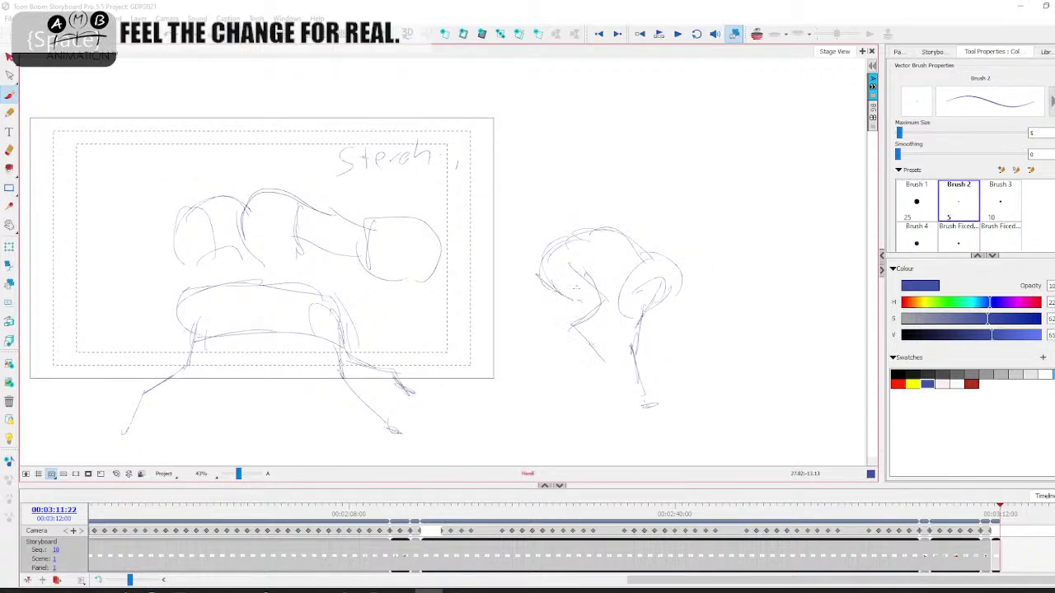
pyautogui.moveTo(576, 273)
pyautogui.mouseDown()
pyautogui.moveTo(606, 293)
pyautogui.moveTo(617, 339)
pyautogui.mouseUp()
pyautogui.press('space')
pyautogui.moveTo(640, 343); pyautogui.dragTo(638, 352)
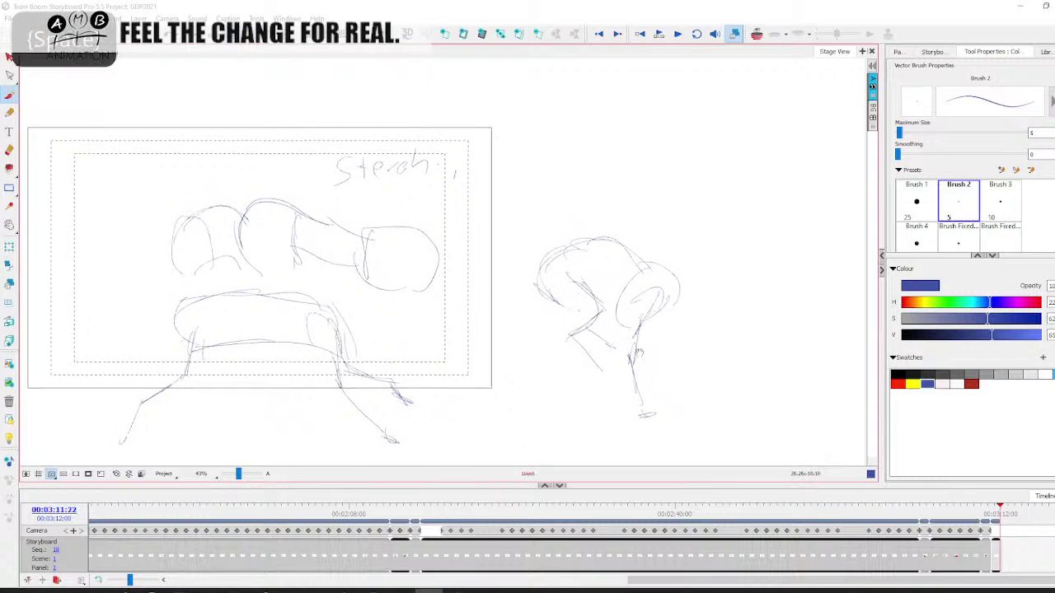
pyautogui.moveTo(601, 236); pyautogui.dragTo(555, 294)
pyautogui.press('space')
pyautogui.moveTo(525, 331); pyautogui.dragTo(574, 339)
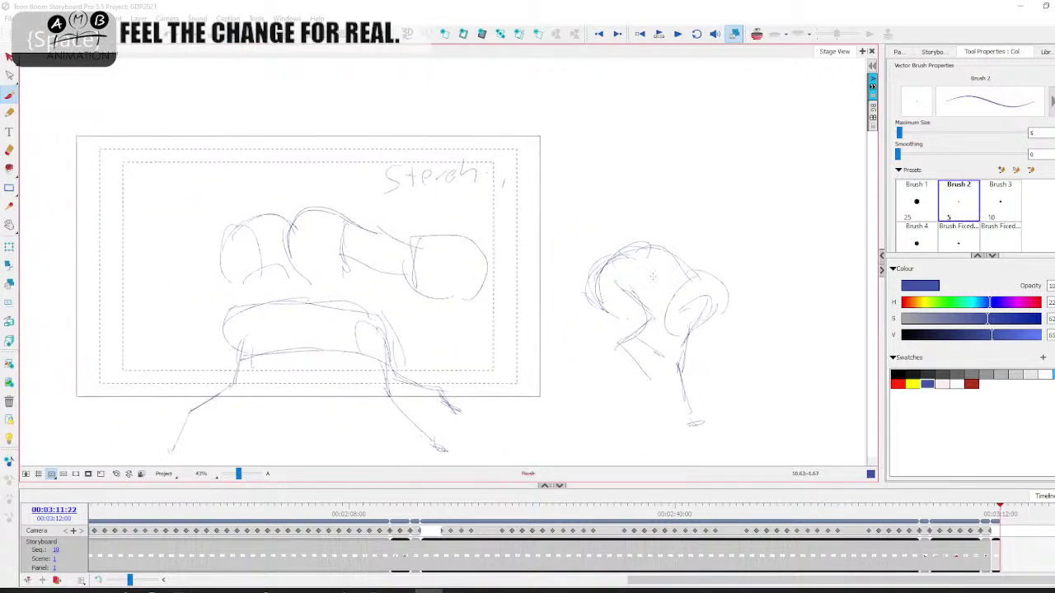
# - Join another rounded form with a bent leg to the compressed body through a curved back line, and scribble a jagged shape beside the label
pyautogui.moveTo(656, 277); pyautogui.dragTo(518, 277)
pyautogui.moveTo(608, 262); pyautogui.dragTo(560, 288)
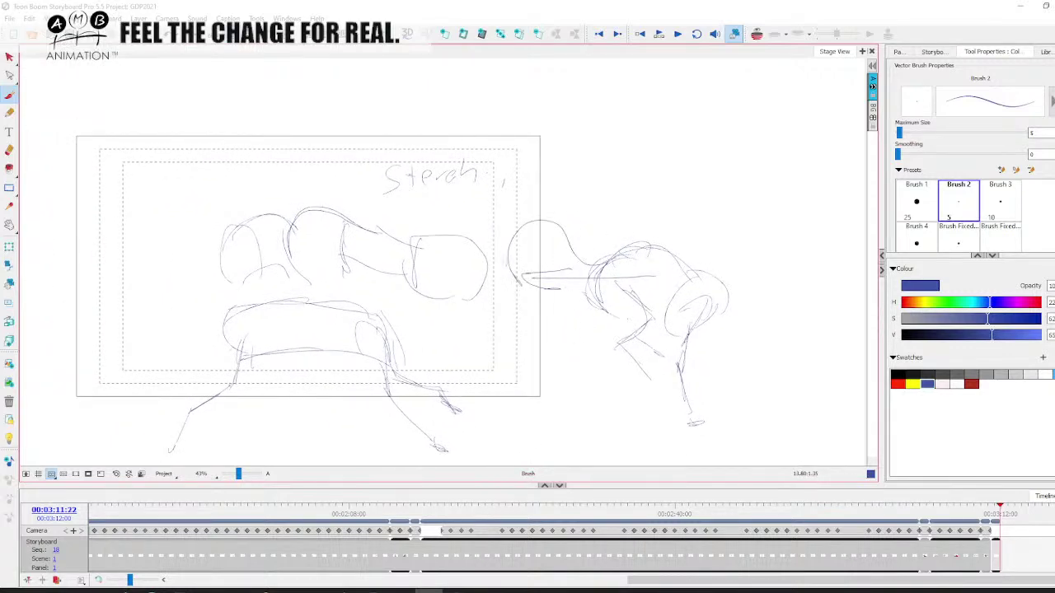
pyautogui.moveTo(508, 268)
pyautogui.mouseDown()
pyautogui.moveTo(597, 264)
pyautogui.moveTo(526, 303)
pyautogui.moveTo(545, 320)
pyautogui.mouseUp()
pyautogui.moveTo(546, 265); pyautogui.dragTo(572, 326)
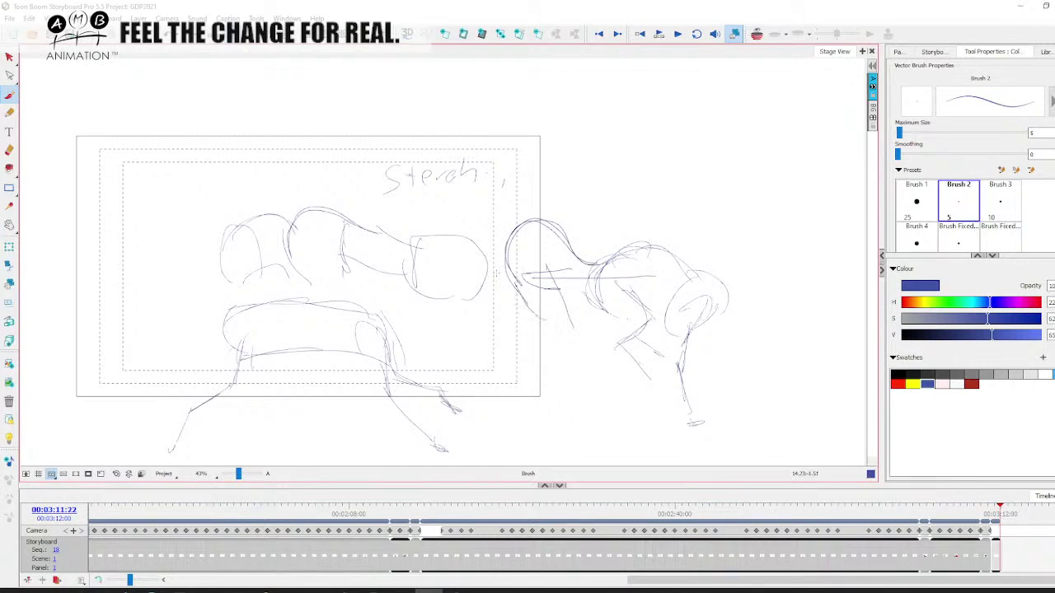
pyautogui.moveTo(497, 246); pyautogui.dragTo(528, 334)
pyautogui.press('space')
pyautogui.moveTo(559, 330)
pyautogui.mouseDown()
pyautogui.moveTo(577, 338)
pyautogui.moveTo(542, 375)
pyautogui.mouseUp()
pyautogui.press('space')
pyautogui.moveTo(560, 382); pyautogui.dragTo(577, 413)
pyautogui.moveTo(477, 263)
pyautogui.mouseDown()
pyautogui.moveTo(477, 220)
pyautogui.moveTo(504, 259)
pyautogui.mouseUp()
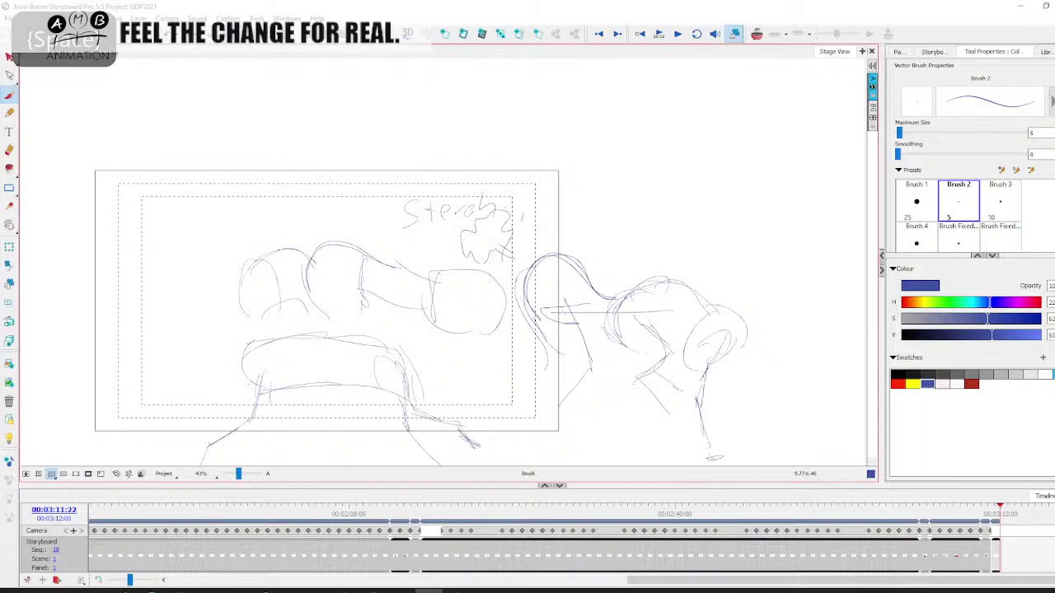
# - Select all the sketch strokes on the stage, delete them and minimise the Storyboard Pro window
pyautogui.press('space')
pyautogui.moveTo(709, 338); pyautogui.dragTo(652, 332)
pyautogui.click(9, 58)
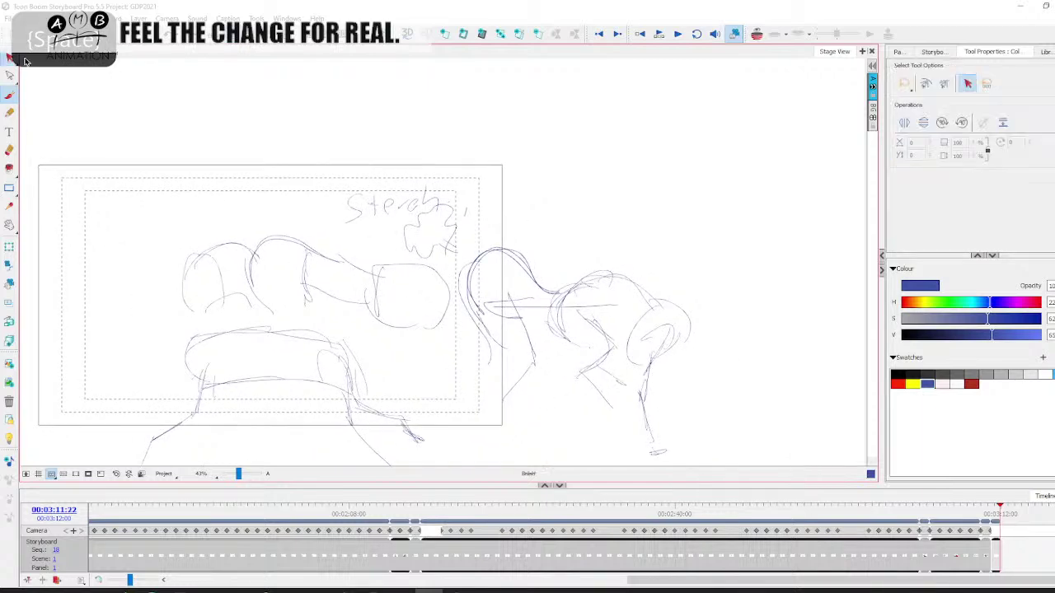
pyautogui.moveTo(578, 319); pyautogui.dragTo(574, 319)
pyautogui.press('Delete')
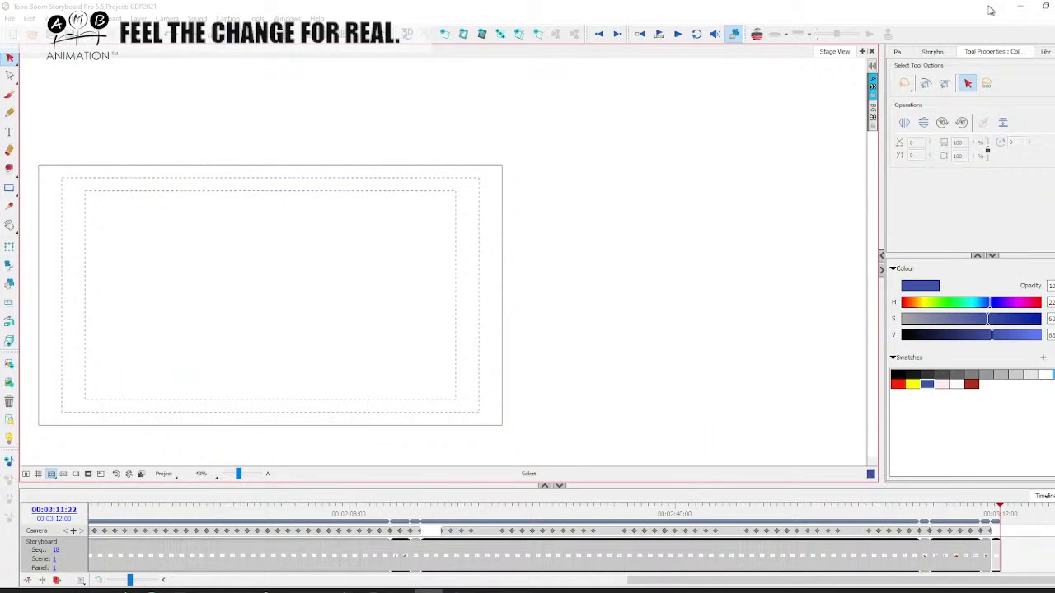
pyautogui.click(1020, 6)
# - With the Brush in Storyboard Pro, sketch a box-shaped pelvis and a rounded ribcage with an oval at its front end
pyautogui.hotkey('alt', 'b')
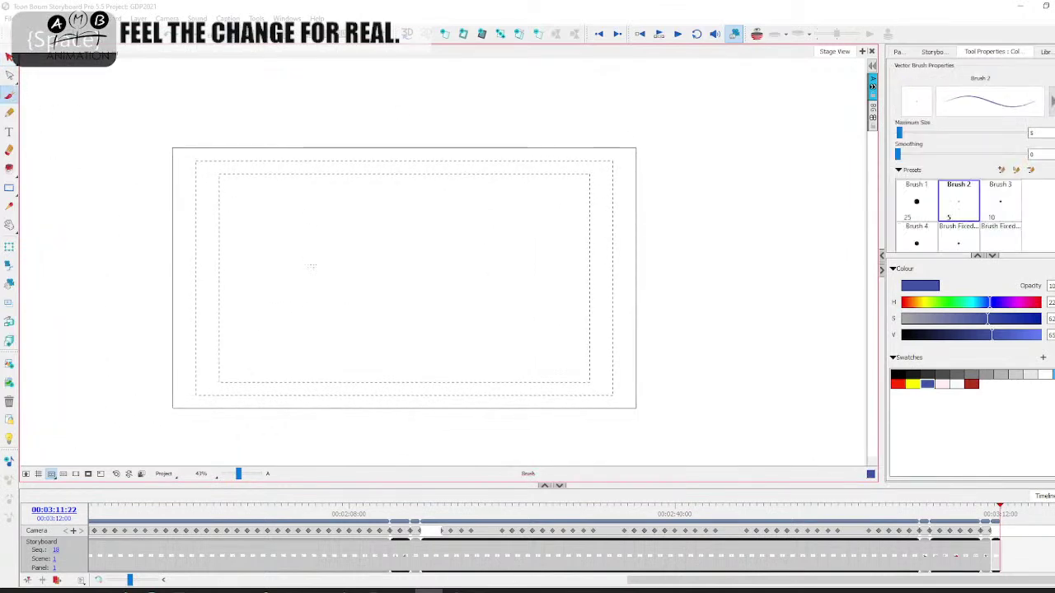
pyautogui.moveTo(307, 262); pyautogui.dragTo(354, 246)
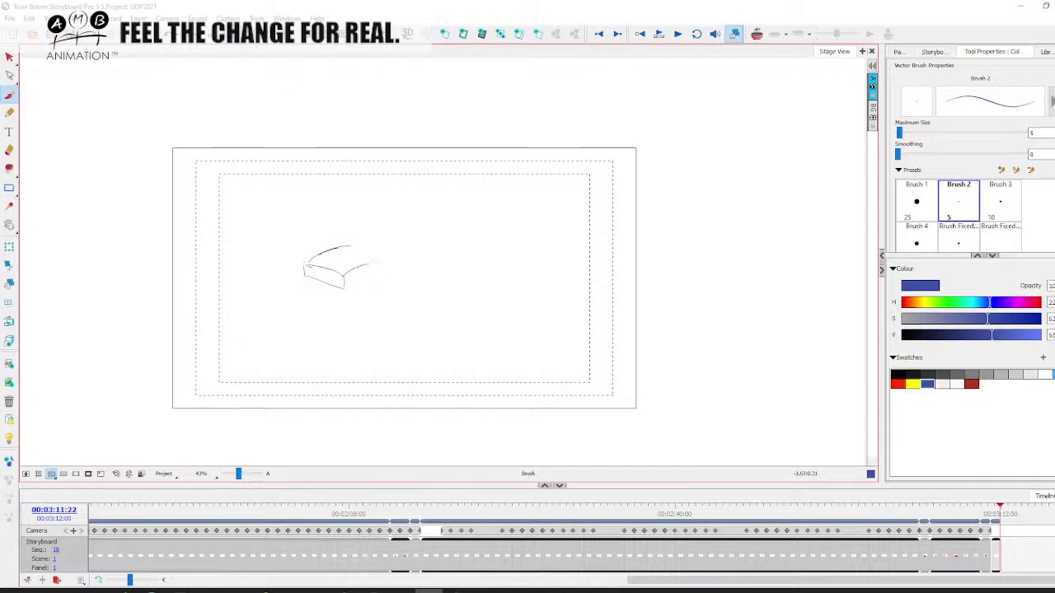
pyautogui.moveTo(421, 279)
pyautogui.mouseDown()
pyautogui.moveTo(451, 245)
pyautogui.moveTo(409, 246)
pyautogui.moveTo(401, 278)
pyautogui.mouseUp()
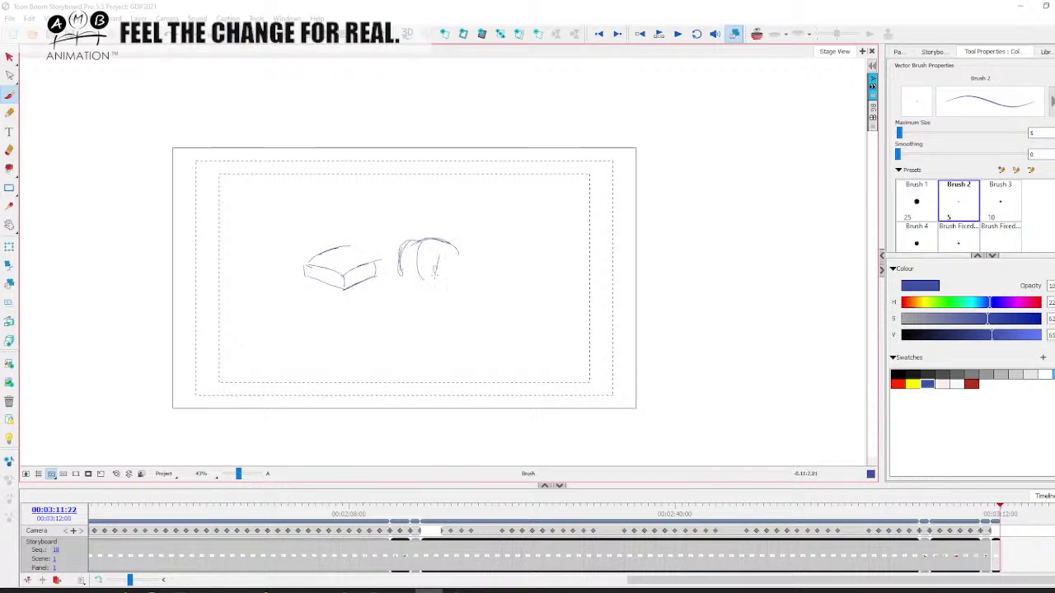
pyautogui.moveTo(446, 252)
pyautogui.mouseDown()
pyautogui.moveTo(437, 280)
pyautogui.moveTo(458, 287)
pyautogui.mouseUp()
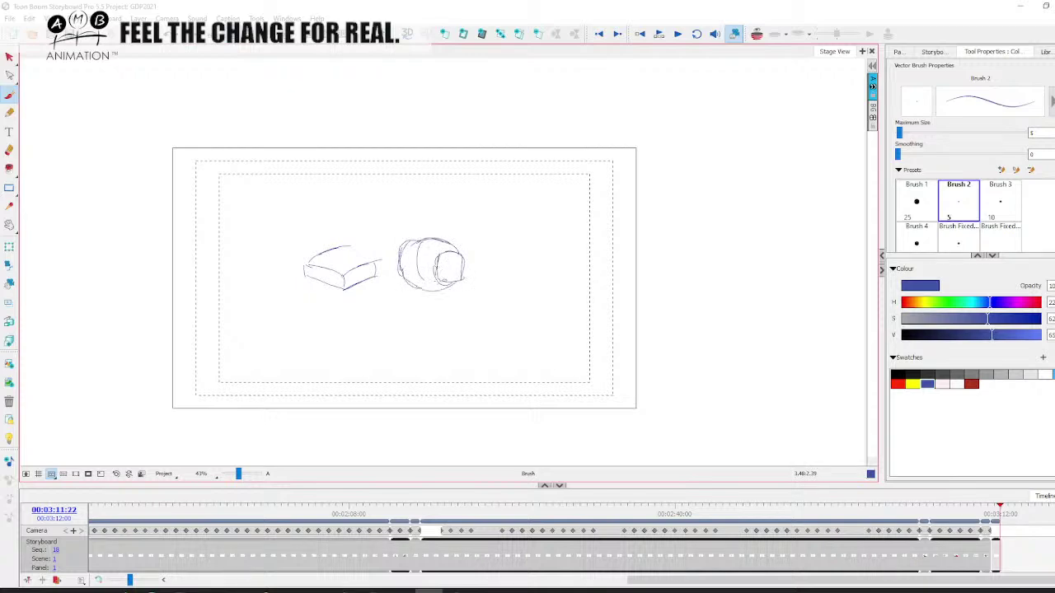
# - Connect the pelvis to the ribcage with curved back and waist lines, and draw the two bent hind legs with paws
pyautogui.moveTo(356, 267)
pyautogui.mouseDown()
pyautogui.moveTo(419, 240)
pyautogui.moveTo(395, 245)
pyautogui.mouseUp()
pyautogui.moveTo(330, 252); pyautogui.dragTo(427, 241)
pyautogui.moveTo(351, 265)
pyautogui.mouseDown()
pyautogui.moveTo(397, 244)
pyautogui.moveTo(379, 252)
pyautogui.moveTo(373, 281)
pyautogui.moveTo(295, 301)
pyautogui.mouseUp()
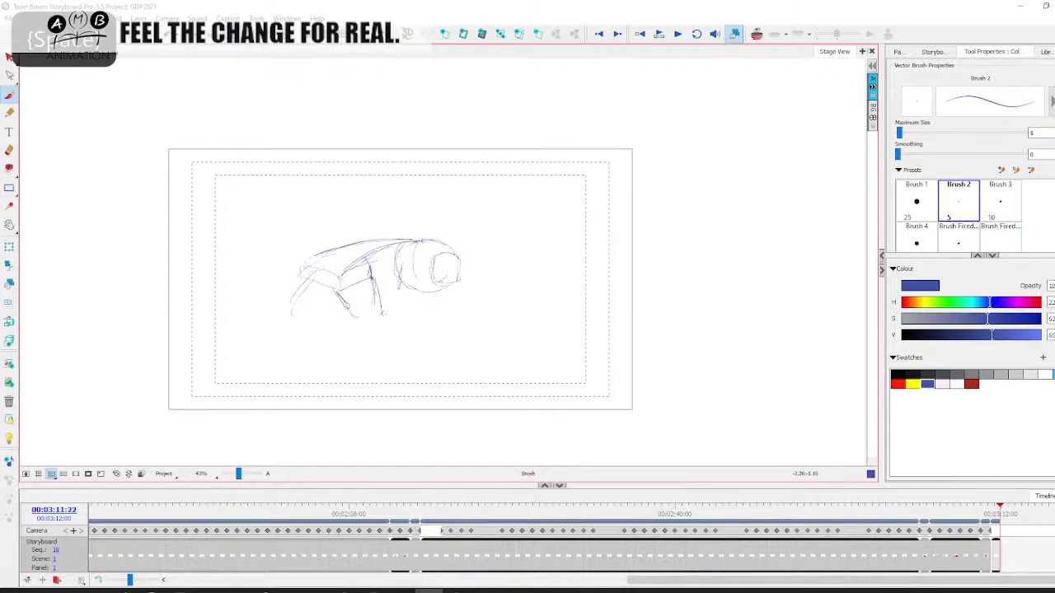
pyautogui.moveTo(381, 312)
pyautogui.mouseDown()
pyautogui.moveTo(356, 336)
pyautogui.moveTo(356, 356)
pyautogui.mouseUp()
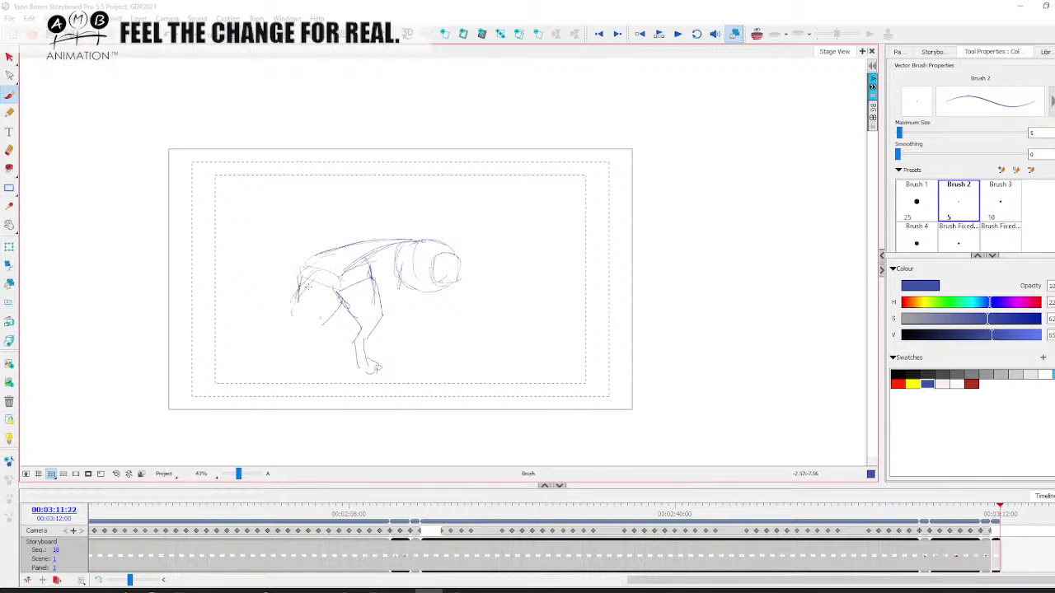
pyautogui.moveTo(305, 316); pyautogui.dragTo(287, 333)
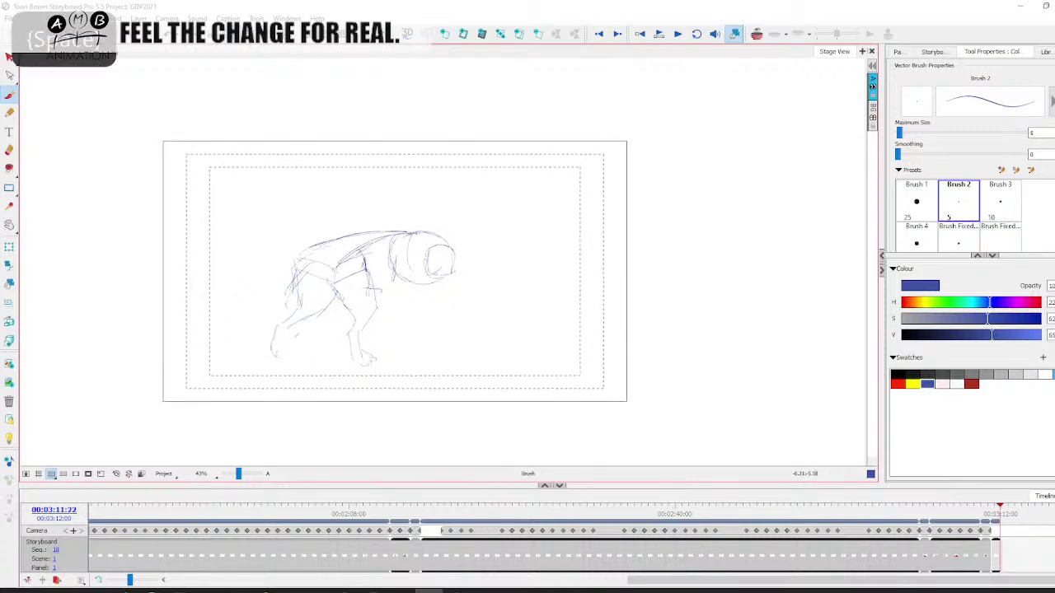
# - Hatch the belly below the waist and go over the upper ribcage and pelvis edges of the dog sketch
pyautogui.moveTo(364, 279); pyautogui.dragTo(392, 288)
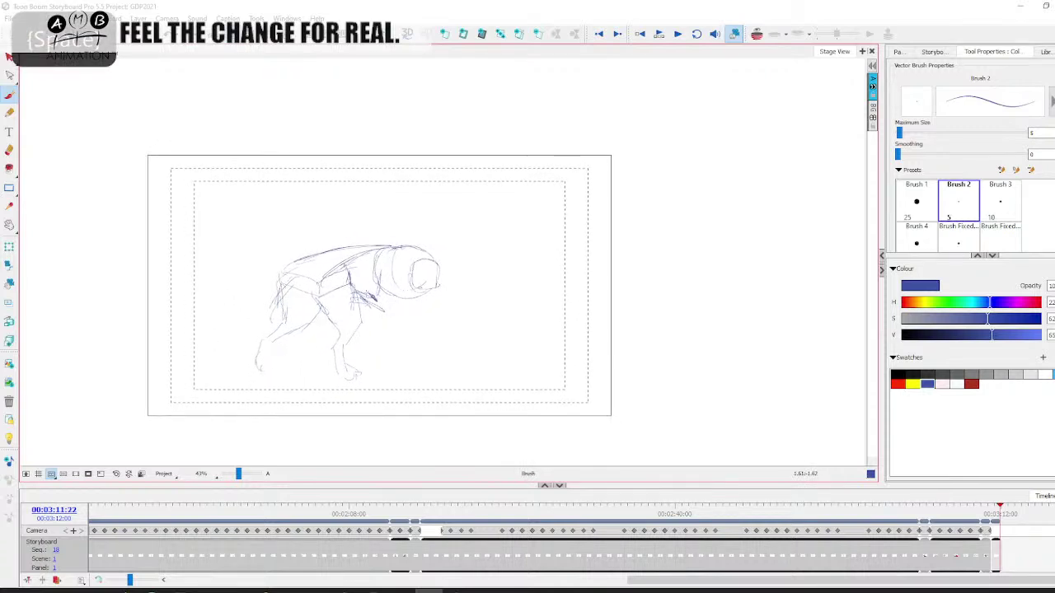
pyautogui.moveTo(368, 292); pyautogui.dragTo(389, 306)
pyautogui.moveTo(384, 251); pyautogui.dragTo(433, 262)
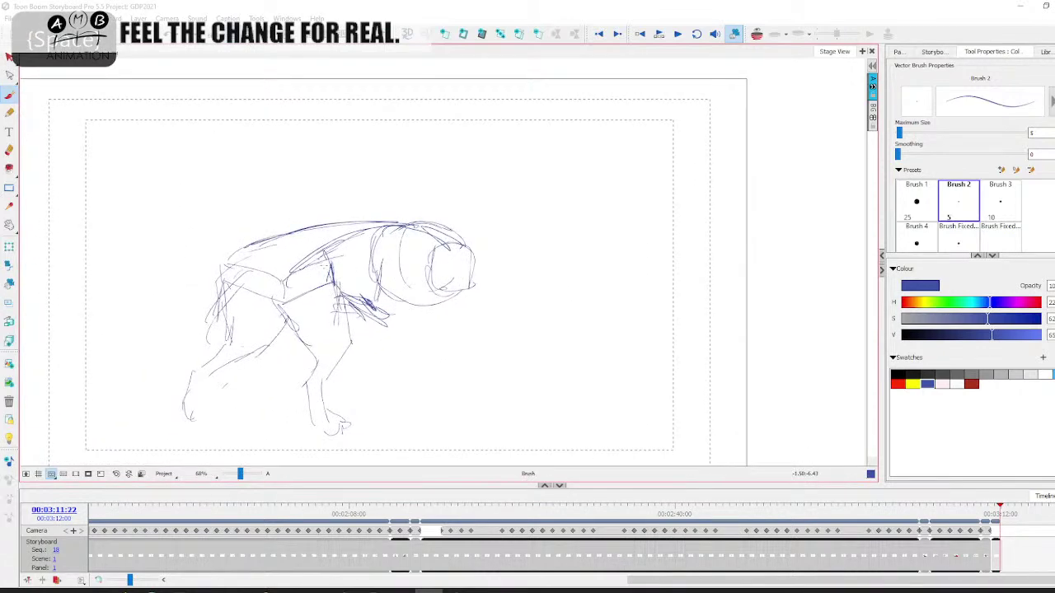
pyautogui.moveTo(322, 254)
pyautogui.mouseDown()
pyautogui.moveTo(334, 279)
pyautogui.moveTo(277, 281)
pyautogui.moveTo(282, 305)
pyautogui.mouseUp()
pyautogui.moveTo(233, 267)
pyautogui.mouseDown()
pyautogui.moveTo(277, 281)
pyautogui.moveTo(232, 295)
pyautogui.mouseUp()
pyautogui.press('space')
pyautogui.moveTo(248, 285); pyautogui.dragTo(599, 294)
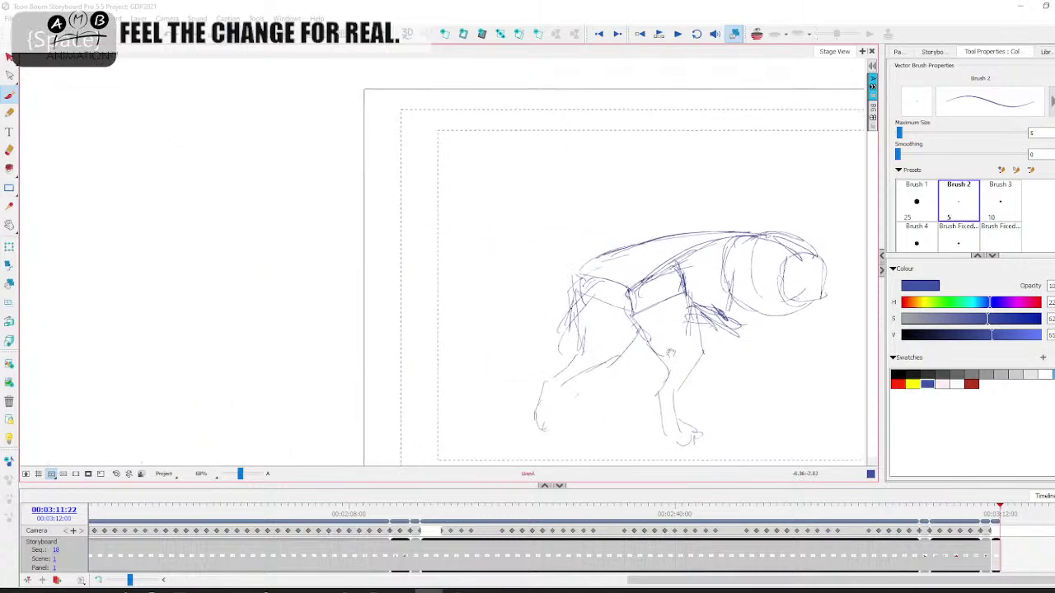
pyautogui.click(898, 384)
pyautogui.moveTo(174, 276)
pyautogui.mouseDown()
pyautogui.moveTo(348, 264)
pyautogui.moveTo(242, 258)
pyautogui.moveTo(349, 257)
pyautogui.mouseUp()
pyautogui.moveTo(201, 264); pyautogui.dragTo(211, 292)
pyautogui.press('space')
pyautogui.moveTo(287, 319); pyautogui.dragTo(257, 313)
pyautogui.moveTo(415, 322); pyautogui.dragTo(348, 326)
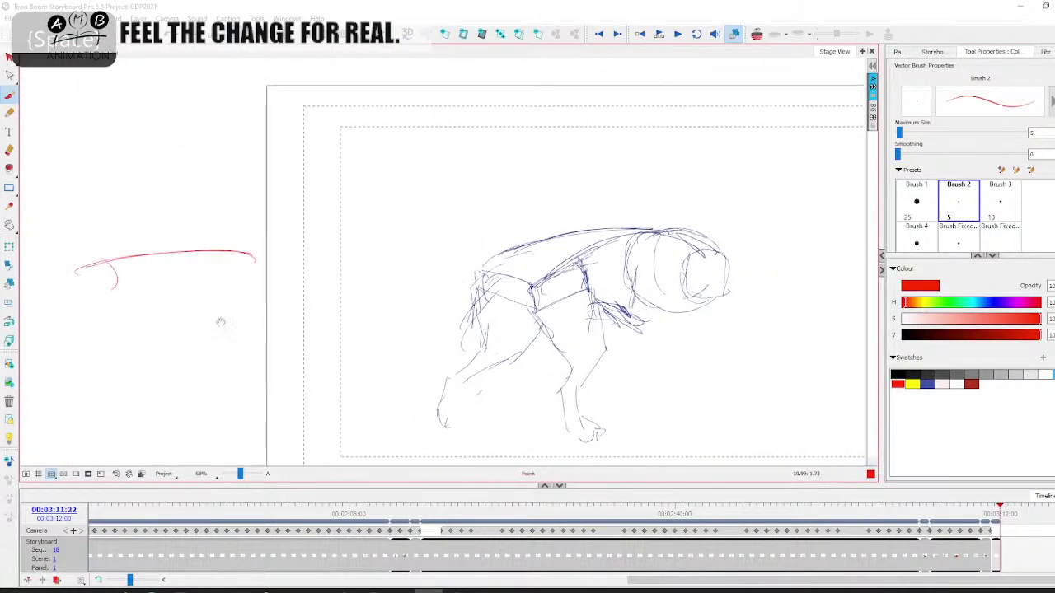
pyautogui.moveTo(221, 322); pyautogui.dragTo(290, 316)
pyautogui.click(12, 62)
pyautogui.click(237, 253)
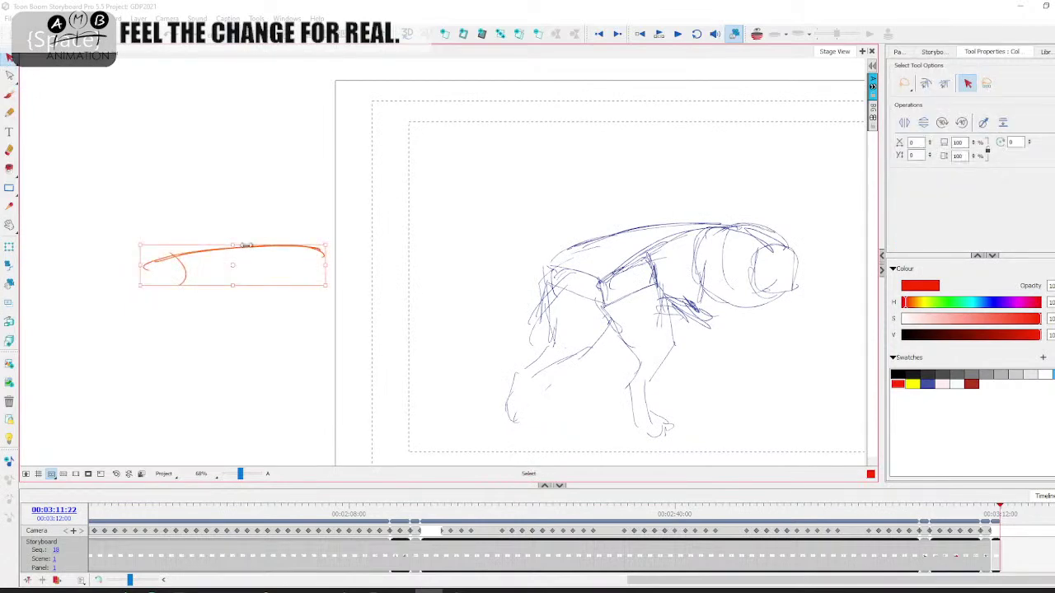
pyautogui.press('Delete')
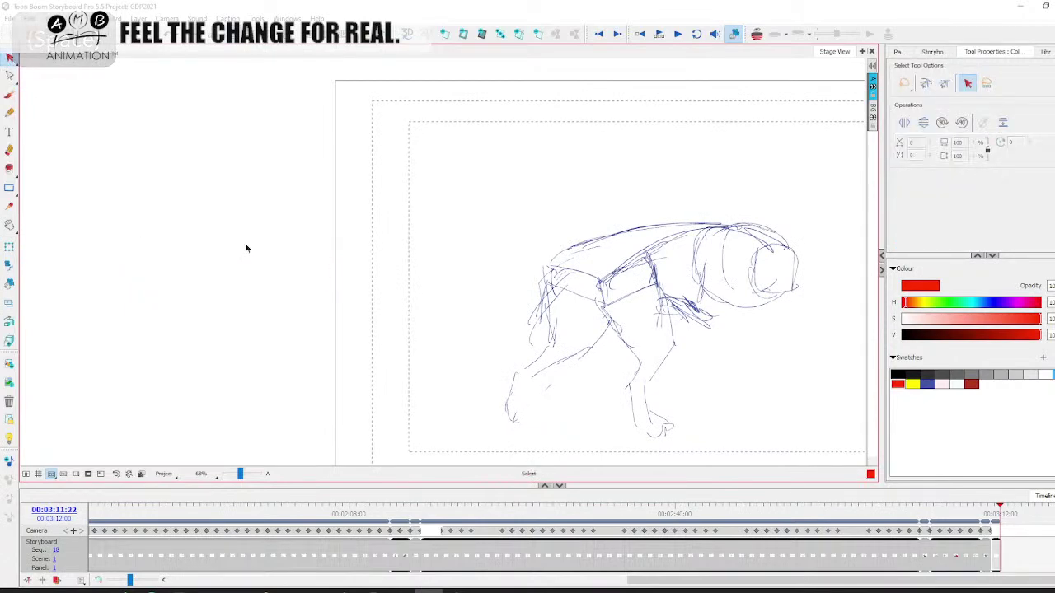
pyautogui.click(928, 380)
pyautogui.moveTo(683, 365); pyautogui.dragTo(463, 340)
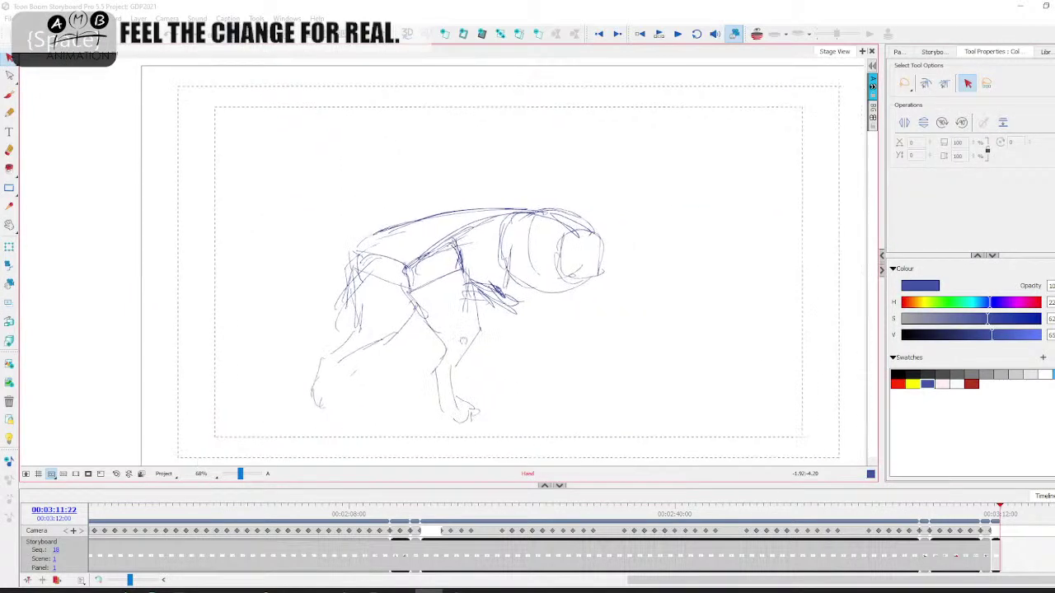
pyautogui.click(10, 95)
# - Reinforce the dog's back and chest lines and draw a bent foreleg with its paw below the ribcage
pyautogui.moveTo(382, 235)
pyautogui.mouseDown()
pyautogui.moveTo(347, 281)
pyautogui.moveTo(428, 217)
pyautogui.mouseUp()
pyautogui.moveTo(563, 247); pyautogui.dragTo(532, 247)
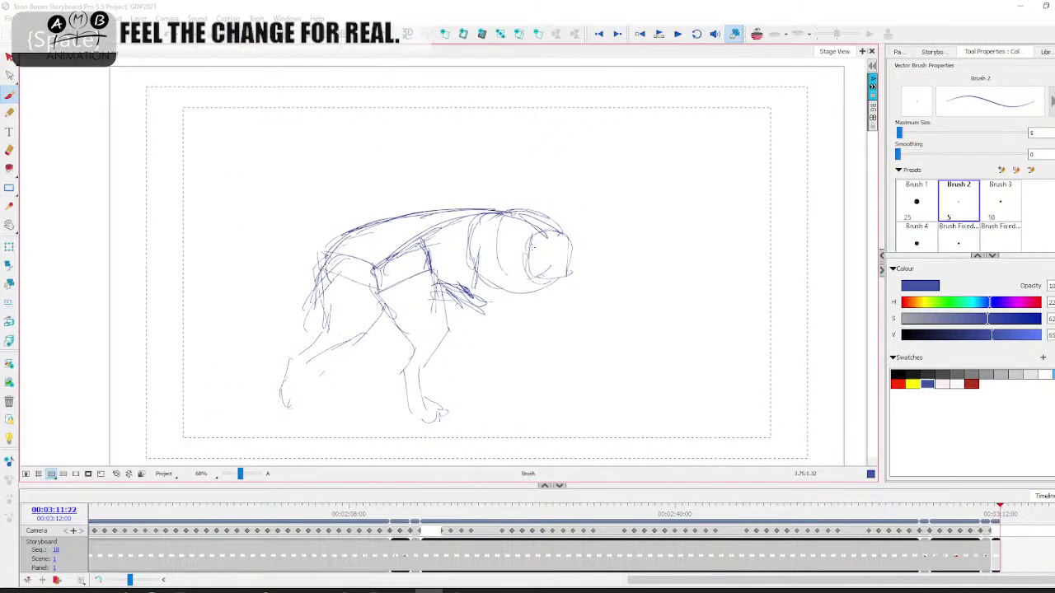
pyautogui.moveTo(488, 275); pyautogui.dragTo(475, 315)
pyautogui.moveTo(484, 289); pyautogui.dragTo(478, 304)
pyautogui.moveTo(483, 272); pyautogui.dragTo(472, 296)
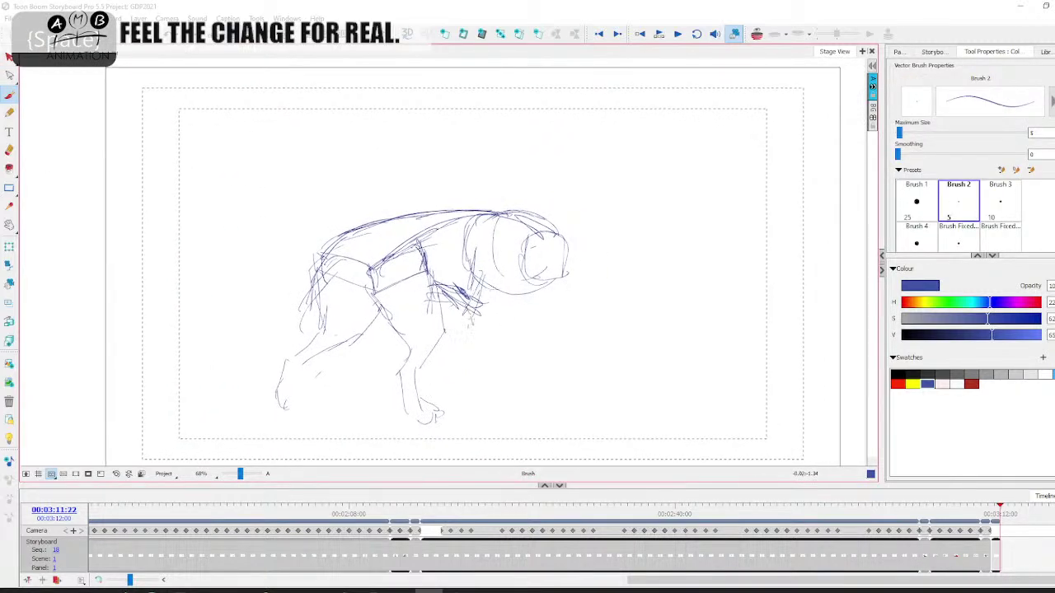
pyautogui.moveTo(511, 261)
pyautogui.mouseDown()
pyautogui.moveTo(512, 306)
pyautogui.moveTo(478, 336)
pyautogui.mouseUp()
pyautogui.moveTo(477, 288); pyautogui.dragTo(475, 367)
pyautogui.press('space')
pyautogui.moveTo(464, 342)
pyautogui.mouseDown()
pyautogui.moveTo(480, 365)
pyautogui.moveTo(473, 388)
pyautogui.moveTo(486, 398)
pyautogui.moveTo(493, 361)
pyautogui.mouseUp()
pyautogui.moveTo(496, 364); pyautogui.dragTo(454, 320)
pyautogui.moveTo(454, 321); pyautogui.dragTo(470, 295)
pyautogui.press('space')
# - Draw the second foreleg from the front of the chest with its paw, and add ground lines between the feet
pyautogui.moveTo(552, 266); pyautogui.dragTo(504, 330)
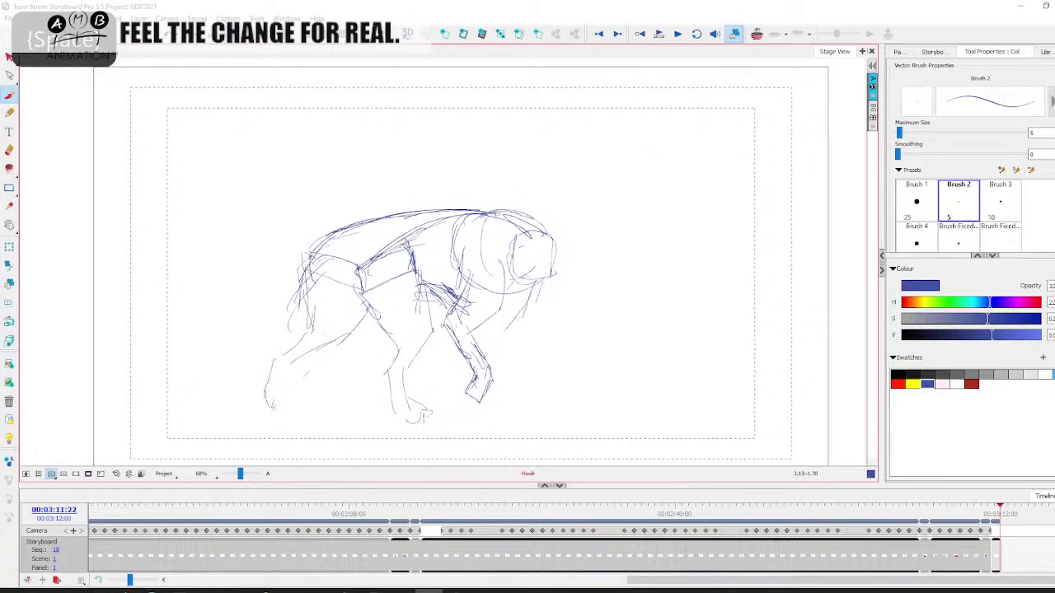
pyautogui.moveTo(457, 380)
pyautogui.mouseDown()
pyautogui.moveTo(460, 391)
pyautogui.moveTo(456, 377)
pyautogui.mouseUp()
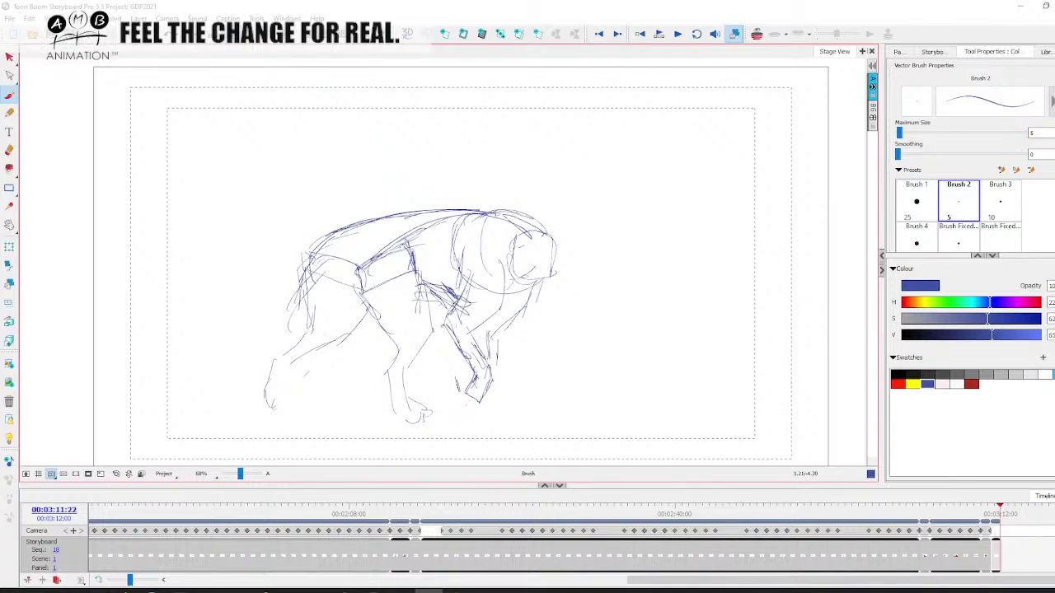
pyautogui.moveTo(540, 275); pyautogui.dragTo(494, 339)
pyautogui.press('space')
pyautogui.moveTo(497, 408)
pyautogui.mouseDown()
pyautogui.moveTo(510, 407)
pyautogui.moveTo(291, 396)
pyautogui.mouseUp()
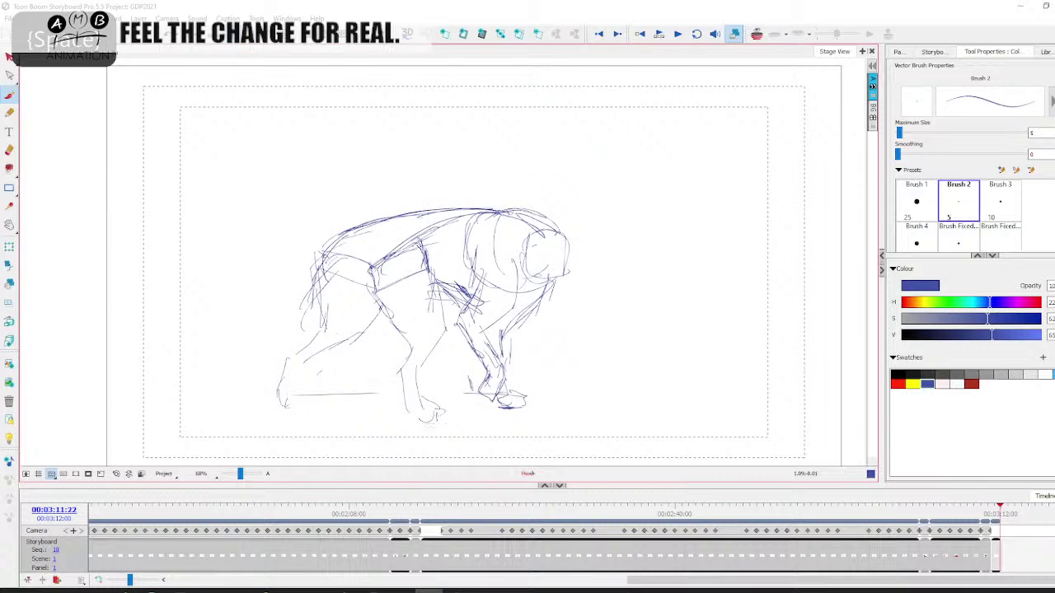
pyautogui.moveTo(432, 424); pyautogui.dragTo(489, 400)
pyautogui.press('space')
pyautogui.moveTo(459, 369); pyautogui.dragTo(466, 378)
# - Draw a curved tail behind the pelvis, and sketch the muzzle, eyes and rounded head over the chest
pyautogui.moveTo(354, 251)
pyautogui.mouseDown()
pyautogui.moveTo(311, 288)
pyautogui.moveTo(262, 363)
pyautogui.mouseUp()
pyautogui.moveTo(361, 291); pyautogui.dragTo(264, 341)
pyautogui.press('space')
pyautogui.moveTo(508, 267)
pyautogui.mouseDown()
pyautogui.moveTo(474, 280)
pyautogui.moveTo(481, 294)
pyautogui.mouseUp()
pyautogui.moveTo(407, 236)
pyautogui.mouseDown()
pyautogui.moveTo(486, 220)
pyautogui.moveTo(518, 236)
pyautogui.mouseUp()
pyautogui.moveTo(452, 223); pyautogui.dragTo(515, 235)
pyautogui.press('space')
pyautogui.moveTo(543, 233)
pyautogui.mouseDown()
pyautogui.moveTo(511, 256)
pyautogui.moveTo(518, 268)
pyautogui.moveTo(540, 264)
pyautogui.moveTo(537, 278)
pyautogui.mouseUp()
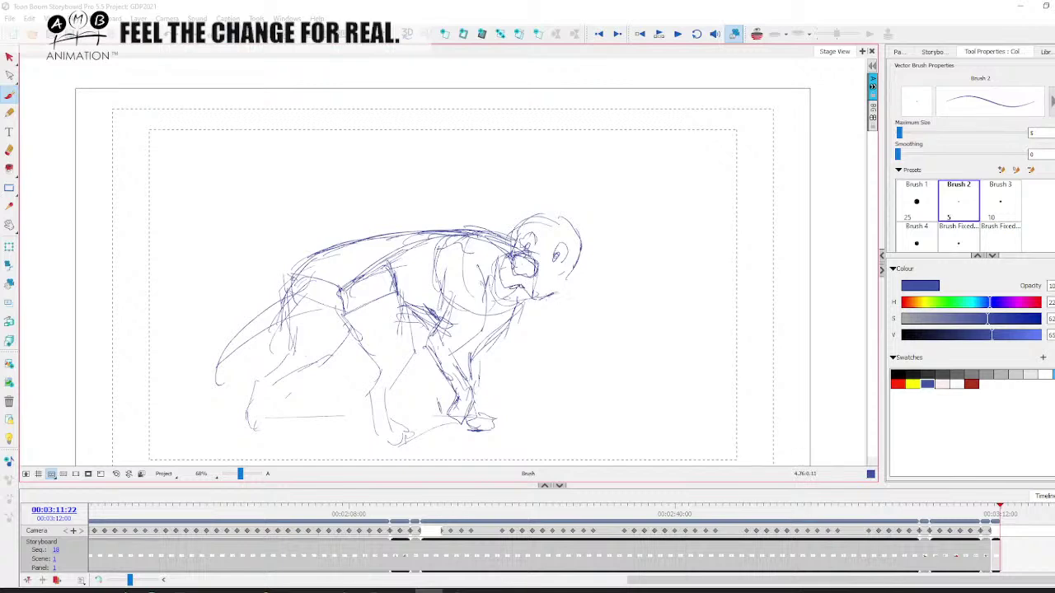
# - Add drooping ears on both sides of the dog's head and strengthen the mouth and jaw lines
pyautogui.moveTo(591, 245)
pyautogui.mouseDown()
pyautogui.moveTo(595, 289)
pyautogui.moveTo(573, 262)
pyautogui.mouseUp()
pyautogui.moveTo(534, 214)
pyautogui.mouseDown()
pyautogui.moveTo(496, 219)
pyautogui.moveTo(483, 236)
pyautogui.mouseUp()
pyautogui.moveTo(487, 239); pyautogui.dragTo(476, 263)
pyautogui.moveTo(500, 219); pyautogui.dragTo(478, 271)
pyautogui.moveTo(517, 216); pyautogui.dragTo(553, 212)
pyautogui.press('space')
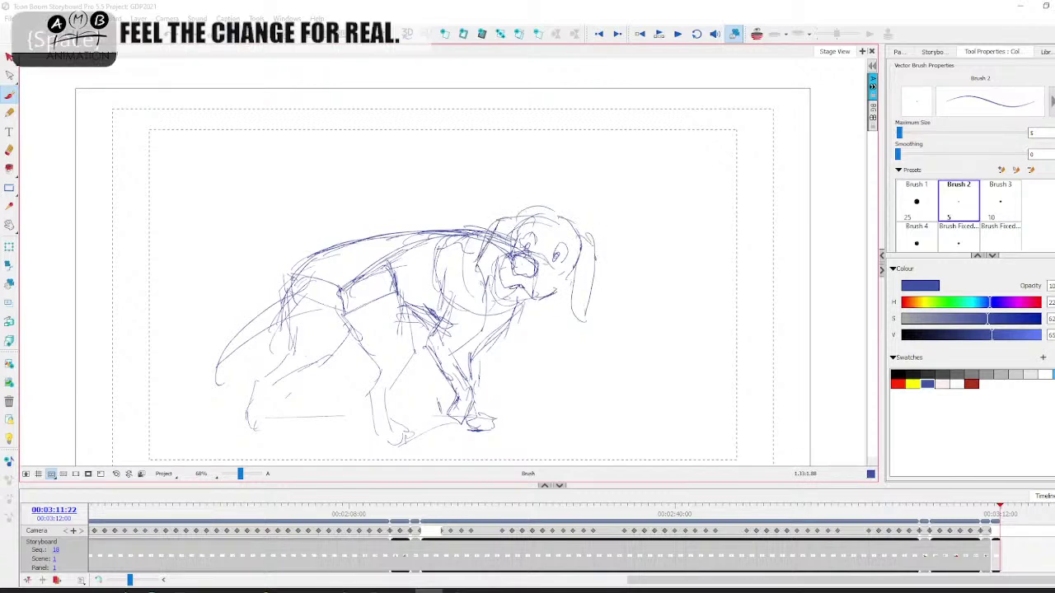
pyautogui.moveTo(488, 246); pyautogui.dragTo(478, 260)
pyautogui.moveTo(508, 287); pyautogui.dragTo(534, 300)
pyautogui.moveTo(509, 288); pyautogui.dragTo(523, 297)
pyautogui.moveTo(497, 291); pyautogui.dragTo(509, 301)
# - Hatch the dog's back from the pelvis to the neck and darken the shading under the belly
pyautogui.moveTo(361, 264); pyautogui.dragTo(275, 305)
pyautogui.moveTo(375, 267)
pyautogui.mouseDown()
pyautogui.moveTo(367, 279)
pyautogui.moveTo(479, 225)
pyautogui.moveTo(468, 226)
pyautogui.mouseUp()
pyautogui.moveTo(307, 257)
pyautogui.mouseDown()
pyautogui.moveTo(375, 271)
pyautogui.moveTo(412, 223)
pyautogui.mouseUp()
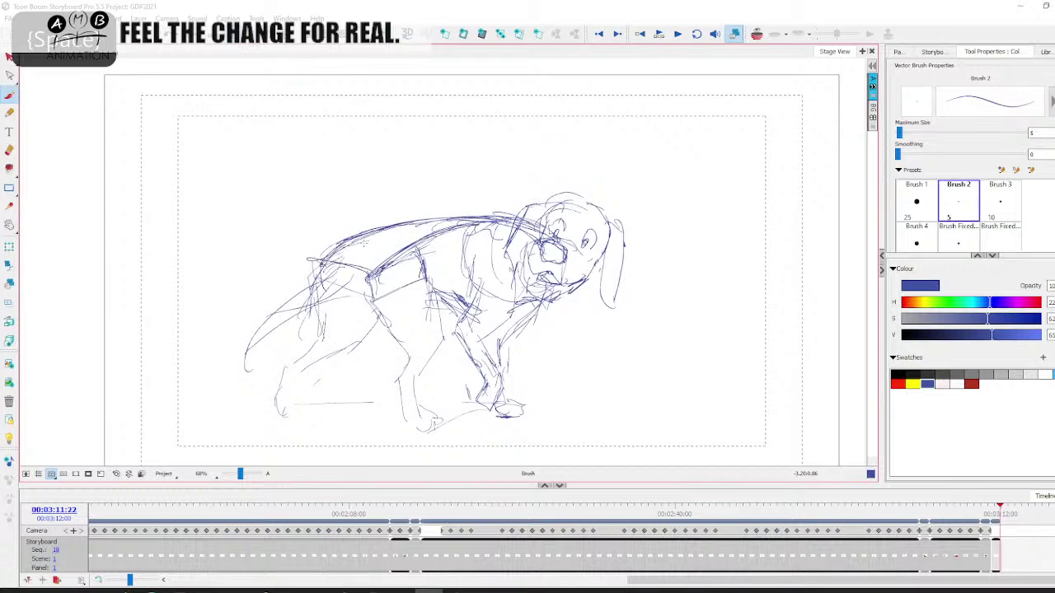
pyautogui.moveTo(346, 262); pyautogui.dragTo(440, 223)
pyautogui.moveTo(381, 263)
pyautogui.mouseDown()
pyautogui.moveTo(484, 226)
pyautogui.moveTo(460, 235)
pyautogui.mouseUp()
pyautogui.moveTo(429, 289); pyautogui.dragTo(459, 300)
pyautogui.moveTo(426, 291); pyautogui.dragTo(458, 308)
pyautogui.moveTo(434, 300)
pyautogui.mouseDown()
pyautogui.moveTo(471, 315)
pyautogui.moveTo(610, 324)
pyautogui.mouseUp()
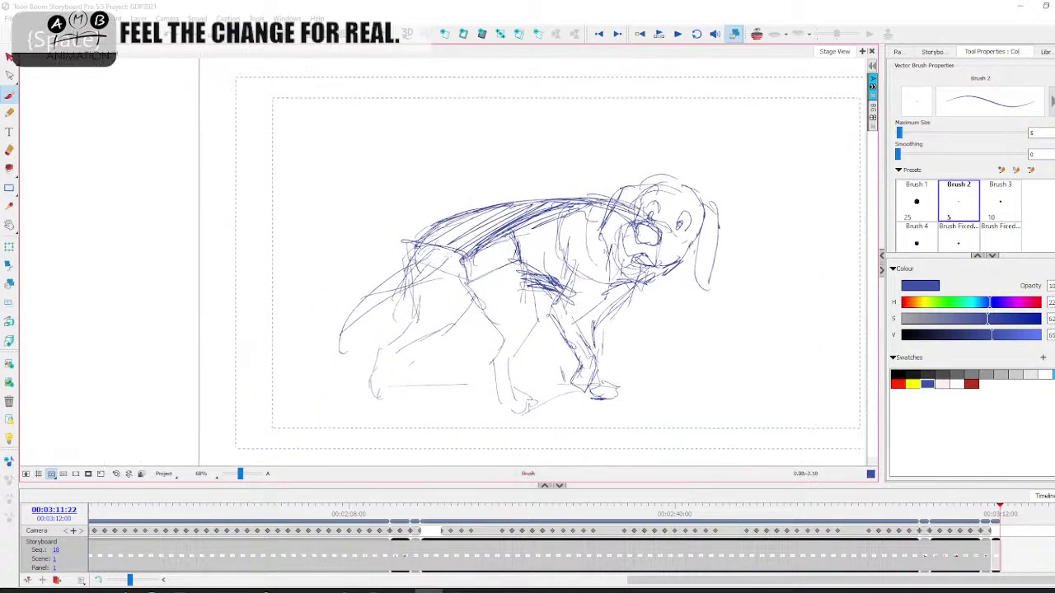
# - Reinforce the pelvis edge and near hind leg, and draw loose curved strokes above the dog's head
pyautogui.moveTo(406, 242); pyautogui.dragTo(451, 260)
pyautogui.moveTo(411, 250); pyautogui.dragTo(467, 281)
pyautogui.moveTo(696, 333); pyautogui.dragTo(645, 324)
pyautogui.moveTo(476, 254); pyautogui.dragTo(459, 352)
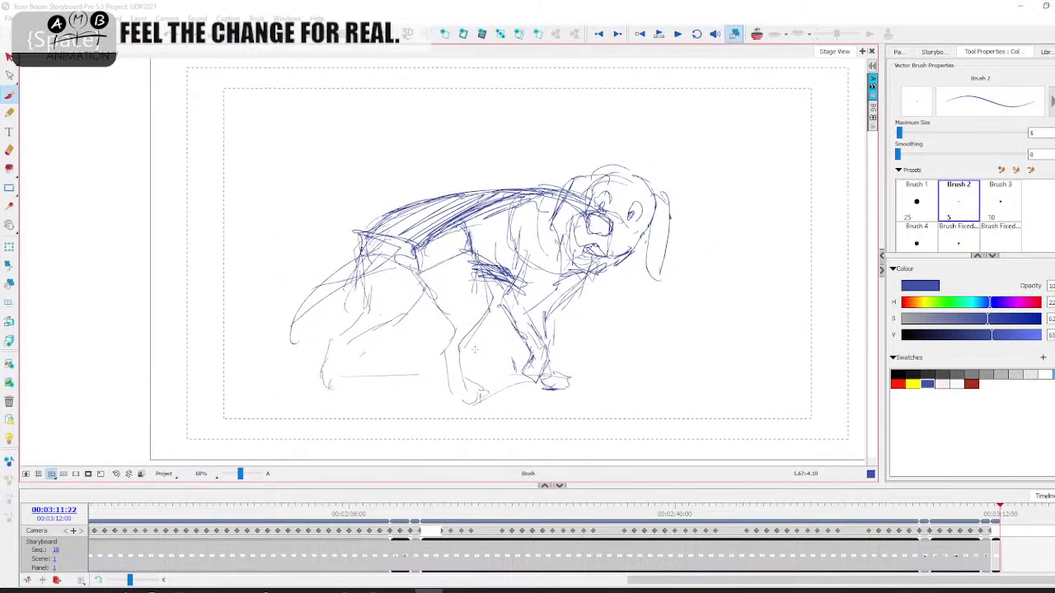
pyautogui.moveTo(604, 298); pyautogui.dragTo(527, 308)
pyautogui.moveTo(565, 125); pyautogui.dragTo(512, 143)
pyautogui.moveTo(649, 182); pyautogui.dragTo(655, 190)
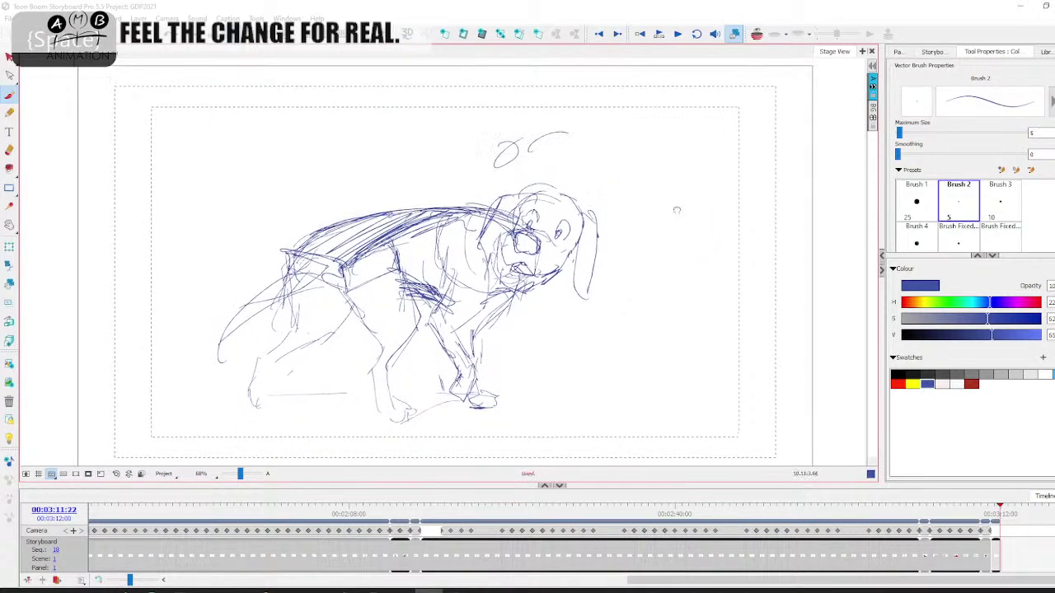
# - Select all the dog sketch strokes on the stage and delete them
pyautogui.click(9, 58)
pyautogui.hotkey('ctrl', 'a')
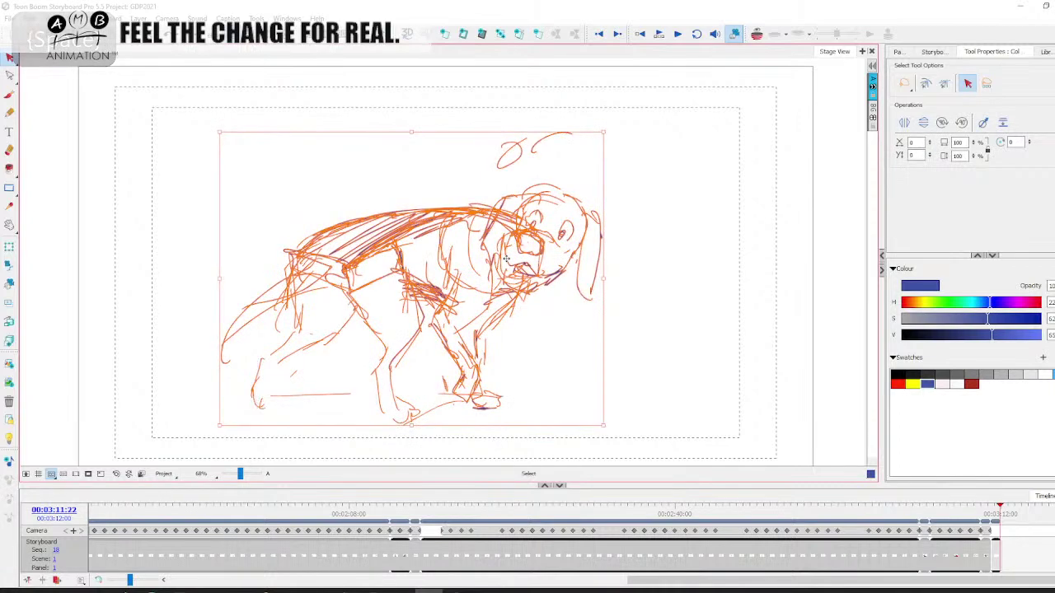
pyautogui.press('Delete')
# - With the Brush, sketch a box-shaped pelvis and a jointed near hind leg with hip and knee circles and a foot
pyautogui.click(9, 94)
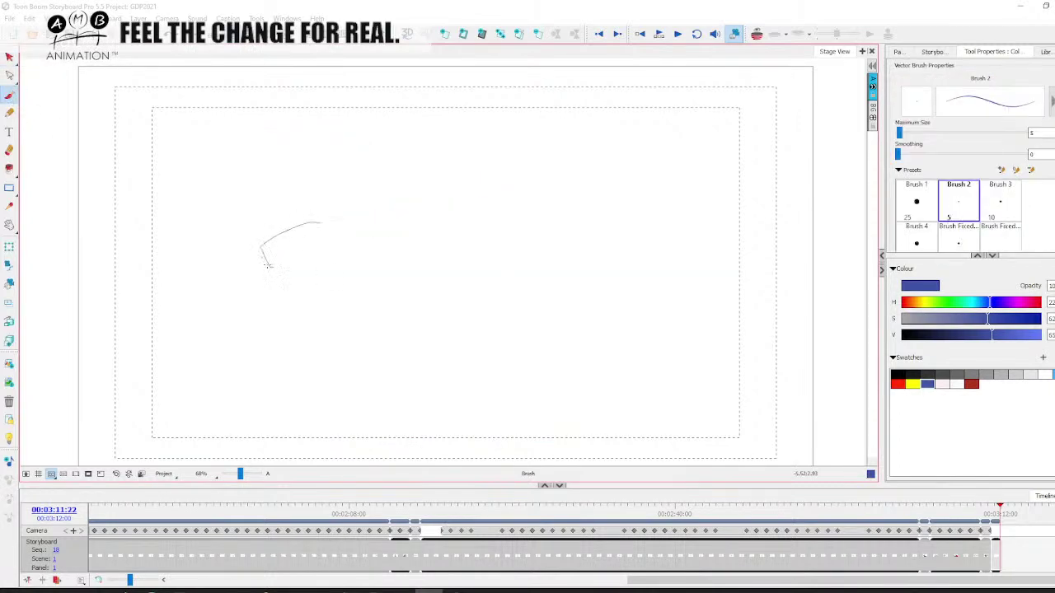
pyautogui.moveTo(268, 265)
pyautogui.mouseDown()
pyautogui.moveTo(343, 254)
pyautogui.moveTo(333, 221)
pyautogui.mouseUp()
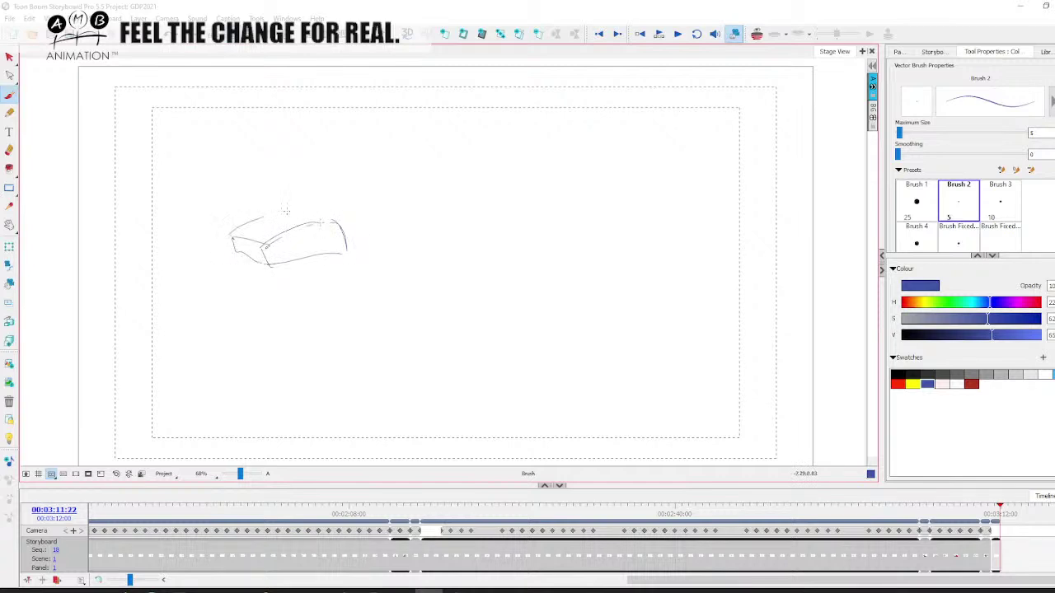
pyautogui.moveTo(266, 212)
pyautogui.mouseDown()
pyautogui.moveTo(337, 220)
pyautogui.moveTo(294, 254)
pyautogui.moveTo(362, 326)
pyautogui.moveTo(315, 377)
pyautogui.mouseUp()
pyautogui.moveTo(345, 315)
pyautogui.mouseDown()
pyautogui.moveTo(300, 375)
pyautogui.moveTo(330, 424)
pyautogui.mouseUp()
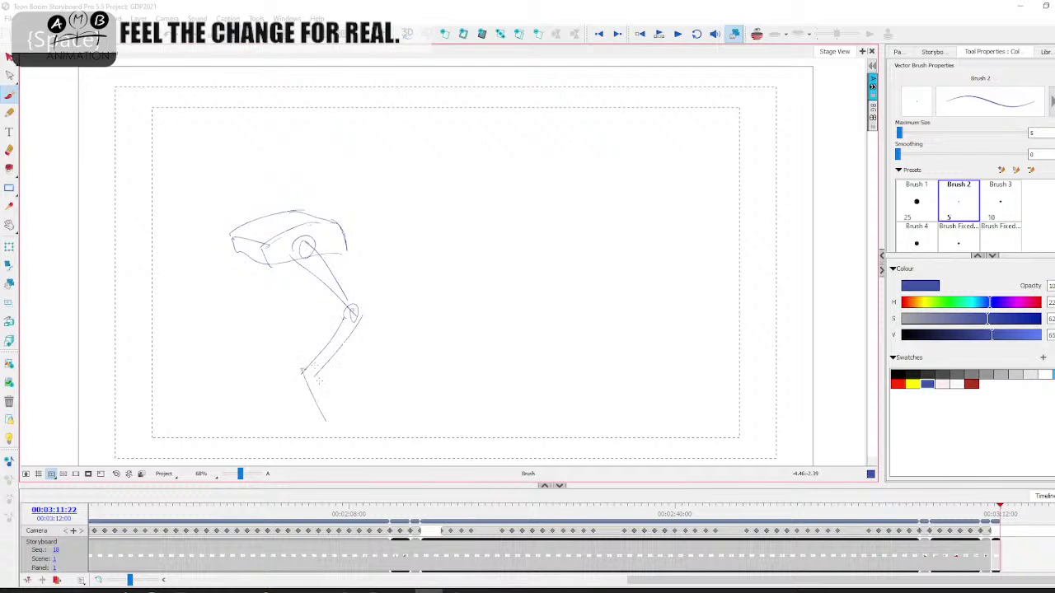
pyautogui.moveTo(312, 365)
pyautogui.mouseDown()
pyautogui.moveTo(331, 421)
pyautogui.moveTo(366, 432)
pyautogui.mouseUp()
pyautogui.moveTo(330, 429); pyautogui.dragTo(356, 436)
# - Draw the far hind leg bent backwards from the pelvis with a knee circle and a raised paw
pyautogui.moveTo(255, 251)
pyautogui.mouseDown()
pyautogui.moveTo(290, 320)
pyautogui.moveTo(221, 338)
pyautogui.moveTo(211, 394)
pyautogui.mouseUp()
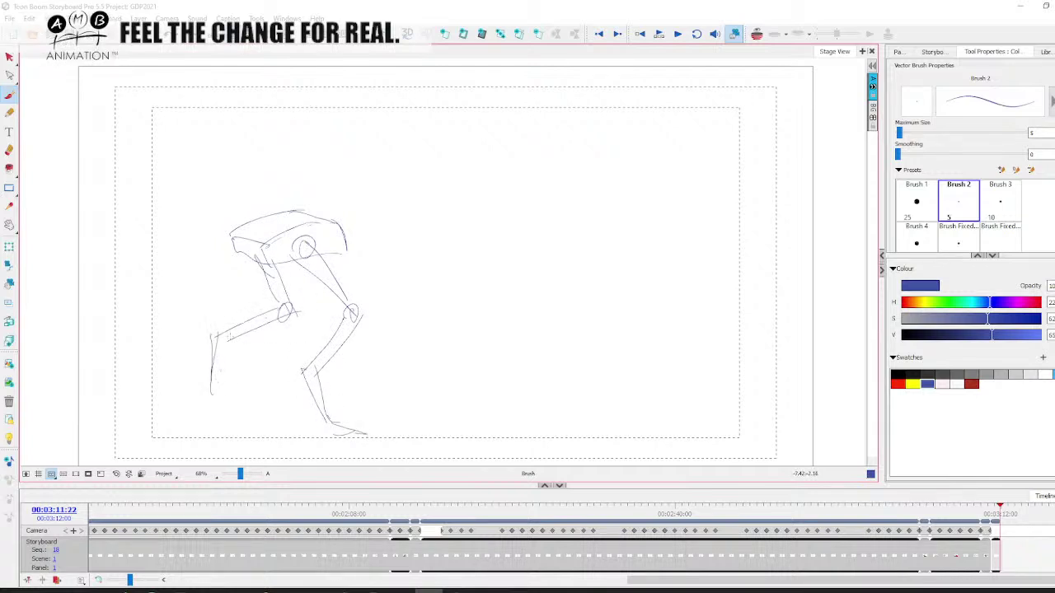
pyautogui.moveTo(232, 337); pyautogui.dragTo(218, 383)
pyautogui.moveTo(206, 388); pyautogui.dragTo(212, 403)
pyautogui.moveTo(200, 401)
pyautogui.mouseDown()
pyautogui.moveTo(209, 418)
pyautogui.moveTo(198, 407)
pyautogui.mouseUp()
pyautogui.press('space')
pyautogui.moveTo(281, 378); pyautogui.dragTo(283, 382)
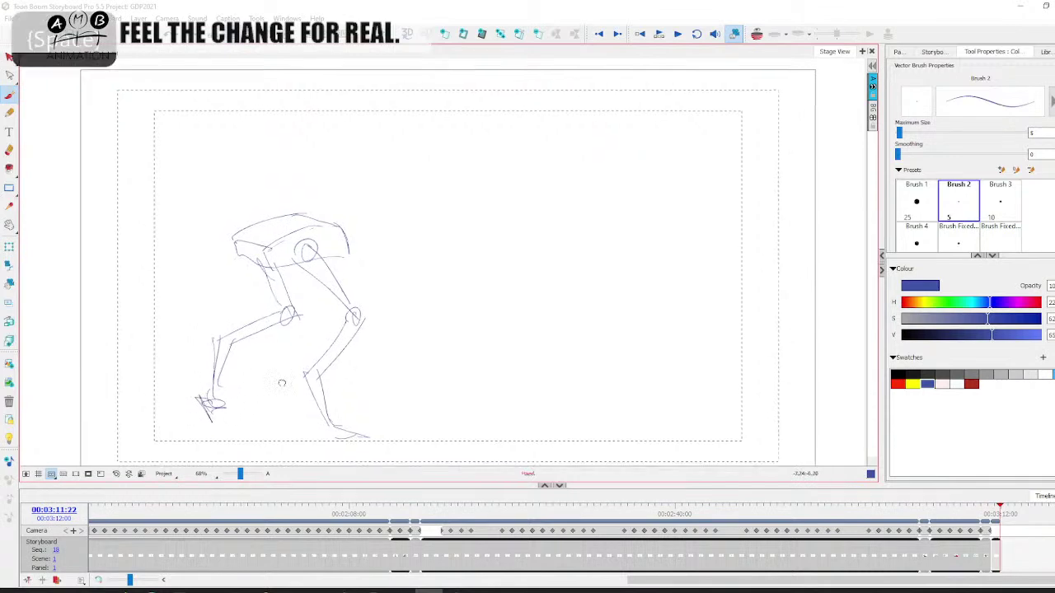
# - Mark the tail joint at the rear of the pelvis and draw a long tail curving down behind it
pyautogui.moveTo(246, 245); pyautogui.dragTo(249, 262)
pyautogui.moveTo(245, 254)
pyautogui.mouseDown()
pyautogui.moveTo(146, 301)
pyautogui.moveTo(96, 370)
pyautogui.mouseUp()
pyautogui.moveTo(220, 262); pyautogui.dragTo(117, 365)
pyautogui.press('space')
pyautogui.moveTo(238, 379); pyautogui.dragTo(234, 383)
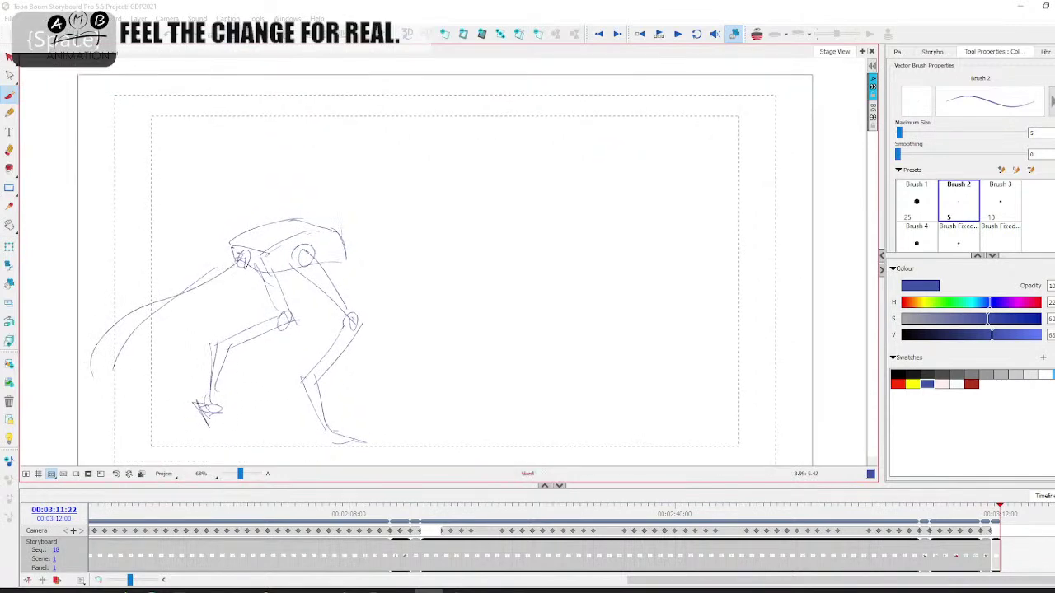
# - Outline the thigh and calf around the near hind leg's bones and start the back line from the pelvis
pyautogui.moveTo(292, 223)
pyautogui.mouseDown()
pyautogui.moveTo(379, 227)
pyautogui.moveTo(357, 291)
pyautogui.moveTo(363, 338)
pyautogui.mouseUp()
pyautogui.moveTo(271, 273)
pyautogui.mouseDown()
pyautogui.moveTo(333, 340)
pyautogui.moveTo(300, 387)
pyautogui.mouseUp()
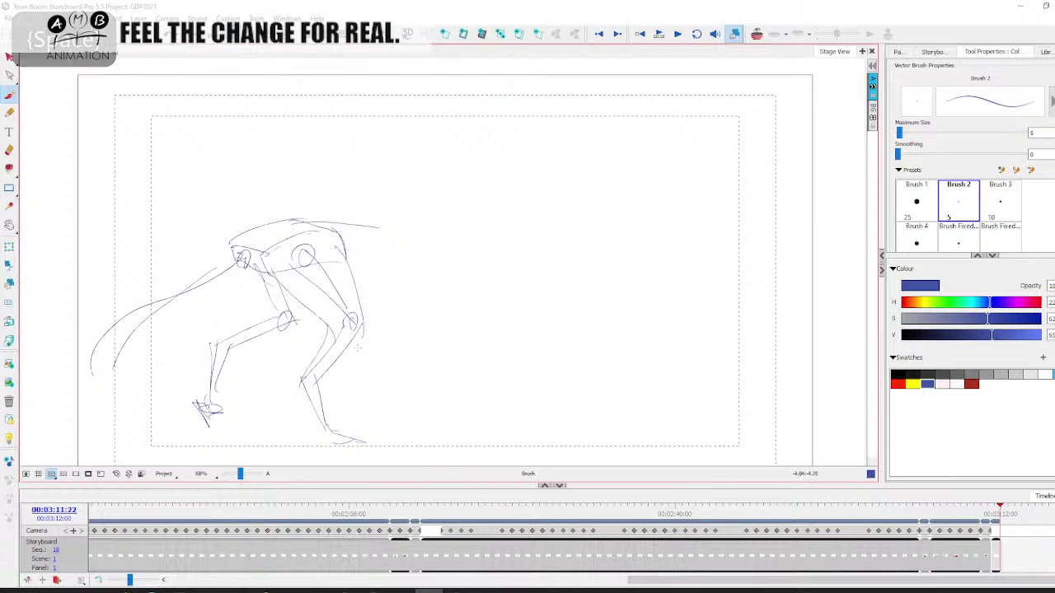
pyautogui.moveTo(362, 333); pyautogui.dragTo(339, 369)
pyautogui.press('space')
pyautogui.moveTo(371, 280); pyautogui.dragTo(414, 266)
# - Extend the back and belly lines forward from the pelvis and draw a rounded box for the ribcage at their end
pyautogui.moveTo(368, 207); pyautogui.dragTo(445, 216)
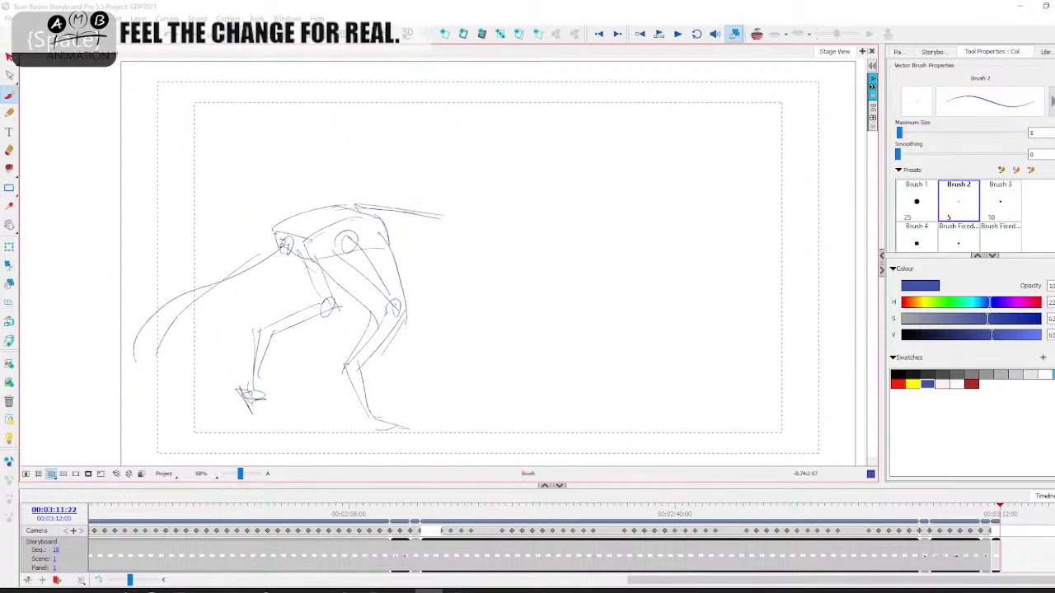
pyautogui.moveTo(326, 249)
pyautogui.mouseDown()
pyautogui.moveTo(396, 252)
pyautogui.moveTo(462, 282)
pyautogui.mouseUp()
pyautogui.moveTo(463, 219); pyautogui.dragTo(466, 275)
pyautogui.moveTo(463, 219)
pyautogui.mouseDown()
pyautogui.moveTo(476, 228)
pyautogui.moveTo(521, 201)
pyautogui.mouseUp()
pyautogui.moveTo(450, 211)
pyautogui.mouseDown()
pyautogui.moveTo(502, 201)
pyautogui.moveTo(544, 271)
pyautogui.moveTo(450, 272)
pyautogui.moveTo(534, 279)
pyautogui.mouseUp()
pyautogui.moveTo(536, 216); pyautogui.dragTo(541, 271)
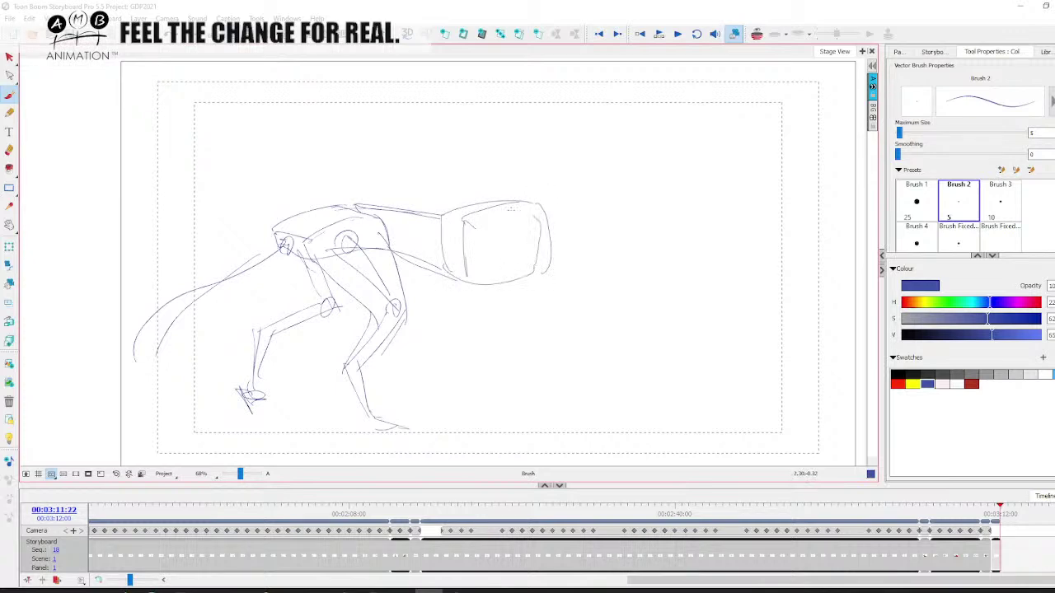
# - Go over the ribcage's upper edge and the back and belly contours with smoother curved lines
pyautogui.moveTo(437, 216); pyautogui.dragTo(533, 209)
pyautogui.moveTo(470, 206); pyautogui.dragTo(541, 244)
pyautogui.moveTo(461, 223)
pyautogui.mouseDown()
pyautogui.moveTo(530, 208)
pyautogui.moveTo(384, 198)
pyautogui.moveTo(320, 208)
pyautogui.mouseUp()
pyautogui.moveTo(374, 205); pyautogui.dragTo(458, 234)
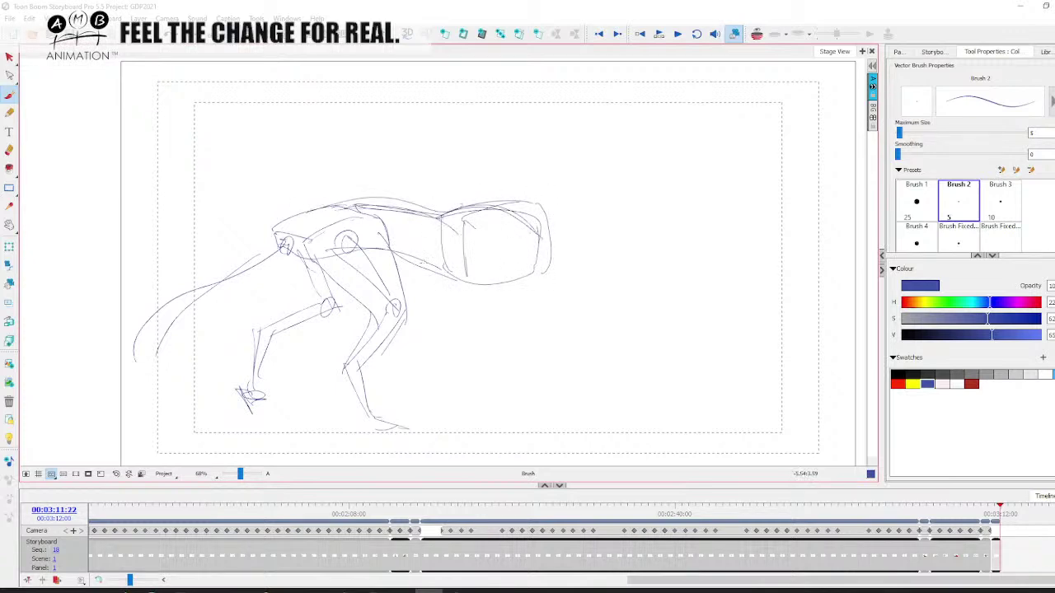
pyautogui.moveTo(369, 252); pyautogui.dragTo(489, 280)
pyautogui.moveTo(407, 211); pyautogui.dragTo(494, 206)
pyautogui.moveTo(369, 203); pyautogui.dragTo(440, 211)
pyautogui.press('space')
pyautogui.moveTo(493, 271); pyautogui.dragTo(484, 270)
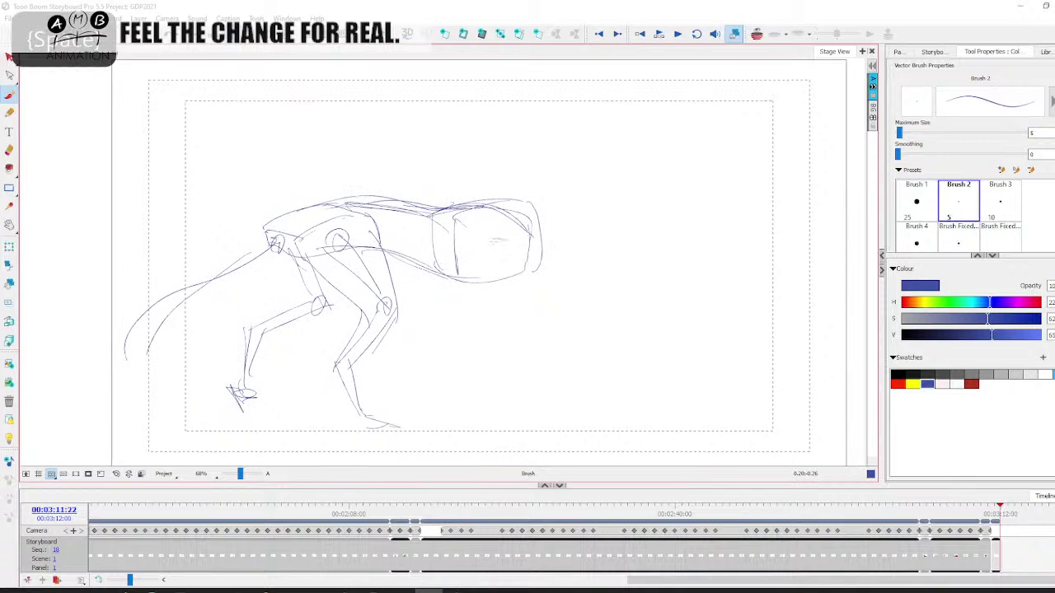
# - Draw the shoulder blade on the ribcage and a straight foreleg below it with elbow and wrist joints and a paw
pyautogui.moveTo(497, 214); pyautogui.dragTo(517, 266)
pyautogui.moveTo(467, 230); pyautogui.dragTo(516, 285)
pyautogui.moveTo(518, 280)
pyautogui.mouseDown()
pyautogui.moveTo(499, 347)
pyautogui.moveTo(494, 338)
pyautogui.moveTo(499, 402)
pyautogui.mouseUp()
pyautogui.moveTo(495, 345); pyautogui.dragTo(497, 412)
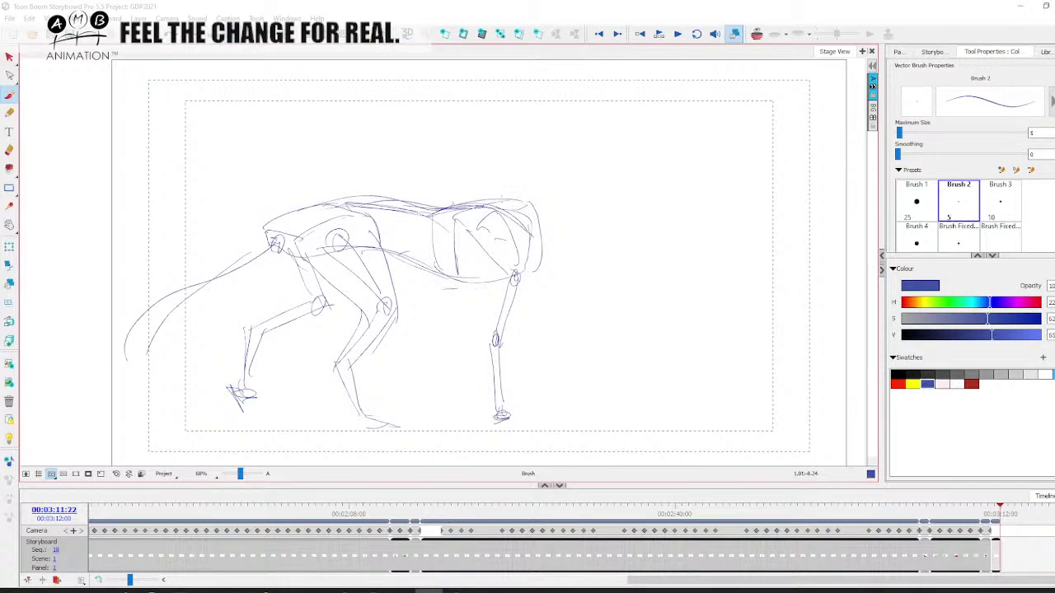
# - Draw the neck rising from the ribcage, a round head with a pointed muzzle and nose, and ear and brow lines
pyautogui.moveTo(519, 211); pyautogui.dragTo(562, 195)
pyautogui.moveTo(528, 257); pyautogui.dragTo(570, 222)
pyautogui.moveTo(575, 189)
pyautogui.mouseDown()
pyautogui.moveTo(559, 187)
pyautogui.moveTo(608, 168)
pyautogui.moveTo(572, 178)
pyautogui.moveTo(667, 203)
pyautogui.mouseUp()
pyautogui.moveTo(668, 204); pyautogui.dragTo(662, 227)
pyautogui.moveTo(585, 170); pyautogui.dragTo(599, 196)
pyautogui.moveTo(613, 182); pyautogui.dragTo(643, 191)
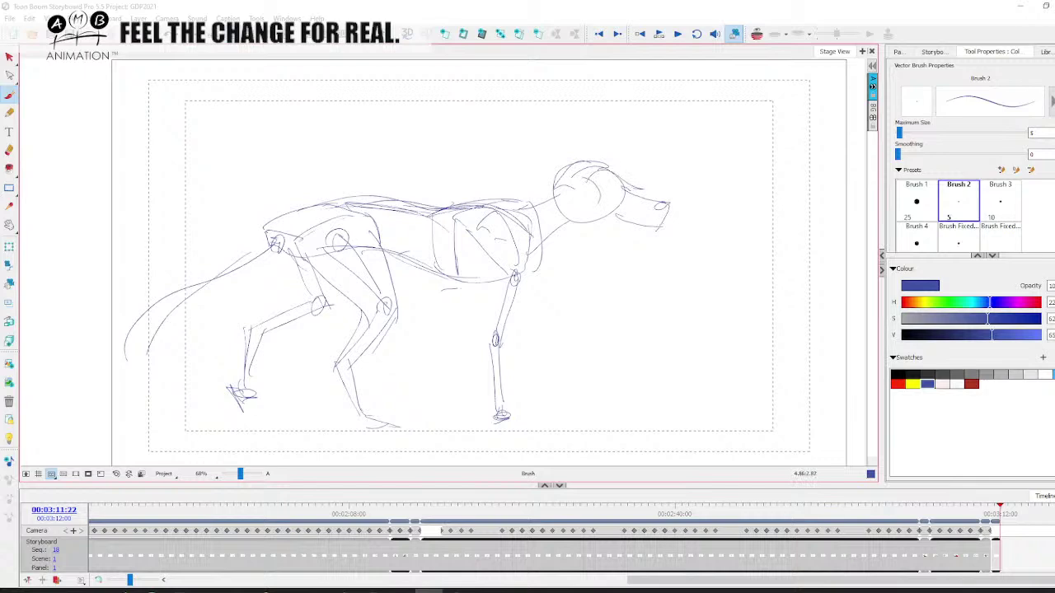
pyautogui.press('space')
pyautogui.moveTo(605, 230); pyautogui.dragTo(598, 237)
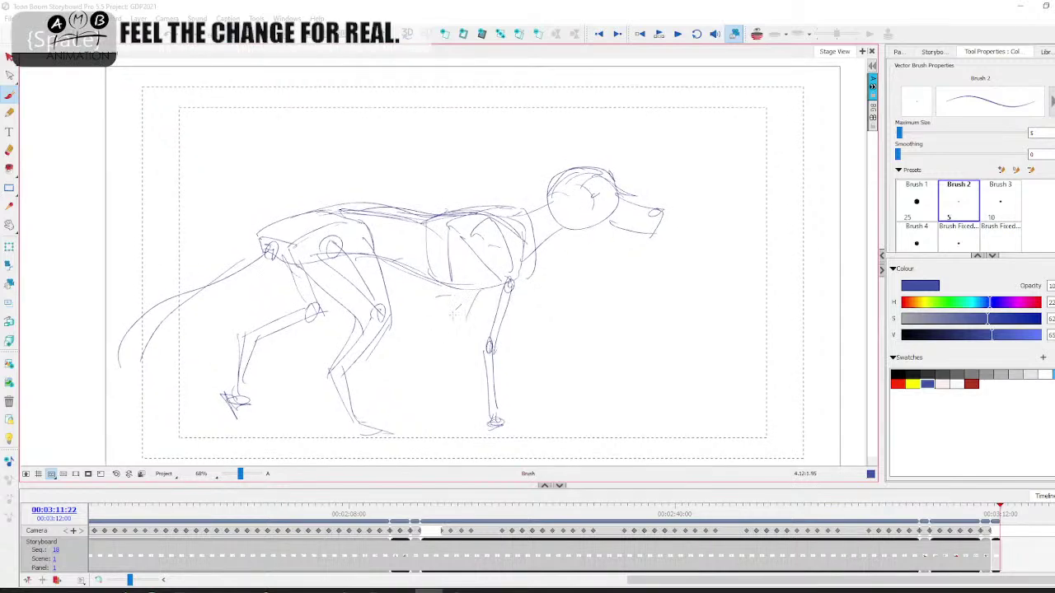
# - Draw the bent second foreleg with its paw, an extended leg line ahead of it, and a forward arrow across the hind legs
pyautogui.moveTo(451, 290); pyautogui.dragTo(439, 303)
pyautogui.moveTo(479, 288); pyautogui.dragTo(448, 312)
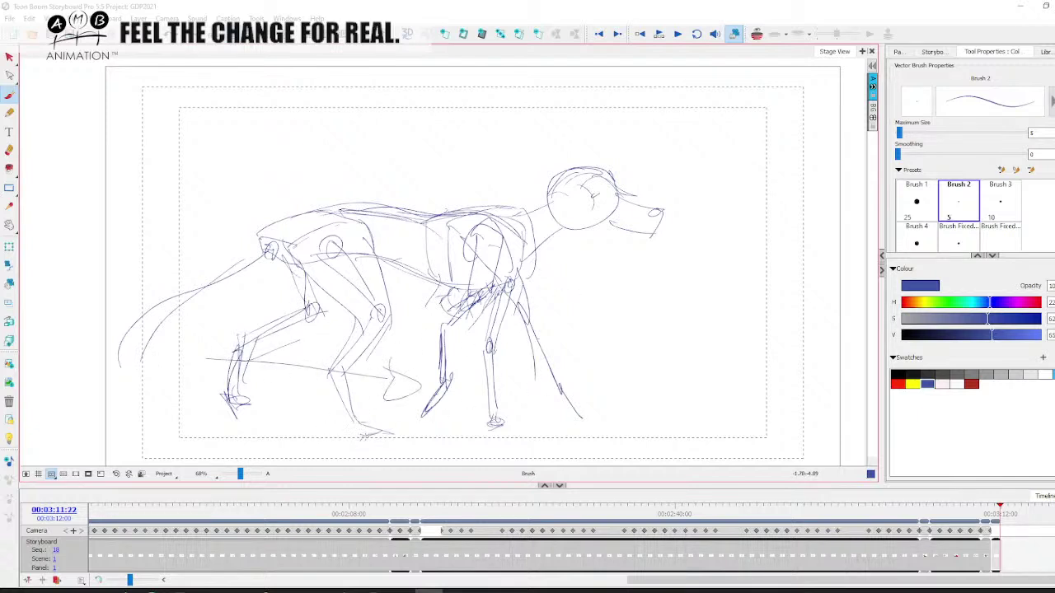
pyautogui.press('space')
pyautogui.moveTo(473, 403); pyautogui.dragTo(534, 388)
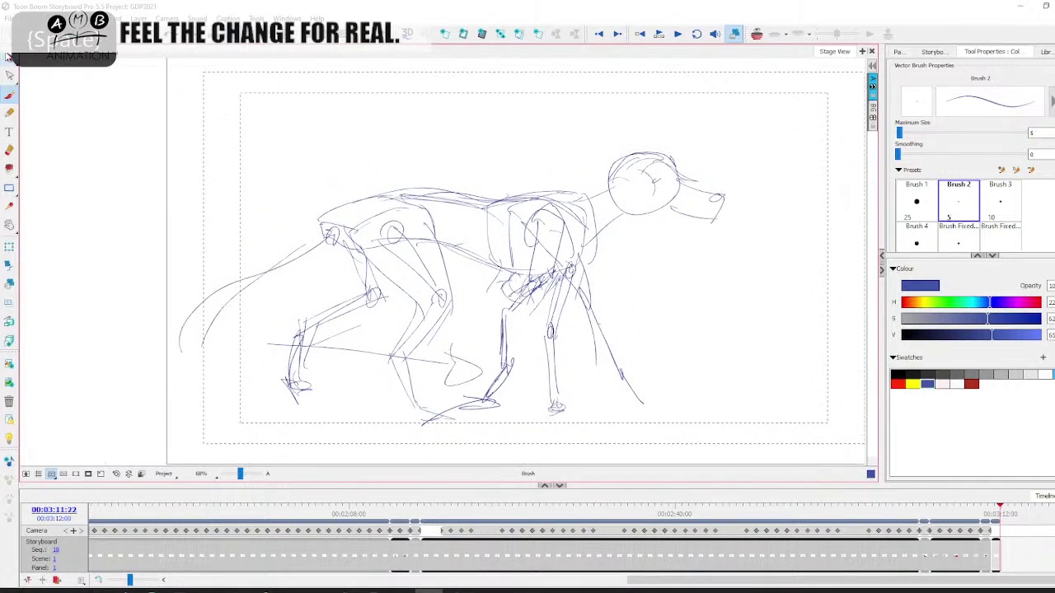
# - Delete the entire dog sketch from the panel and save the project
pyautogui.click(9, 56)
pyautogui.hotkey('ctrl', 'a')
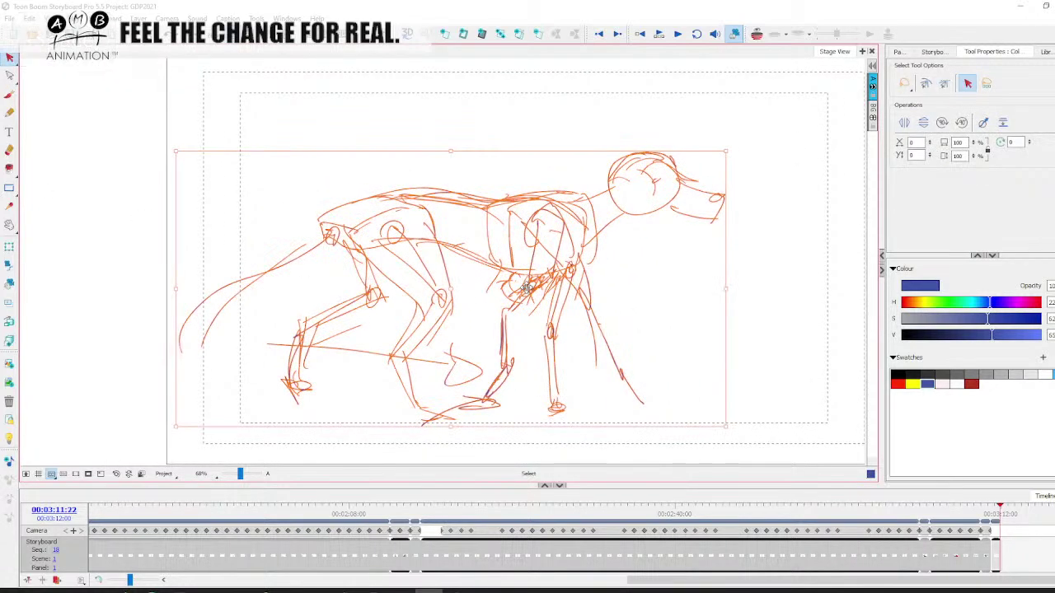
pyautogui.press('Delete')
pyautogui.hotkey('ctrl', 's')
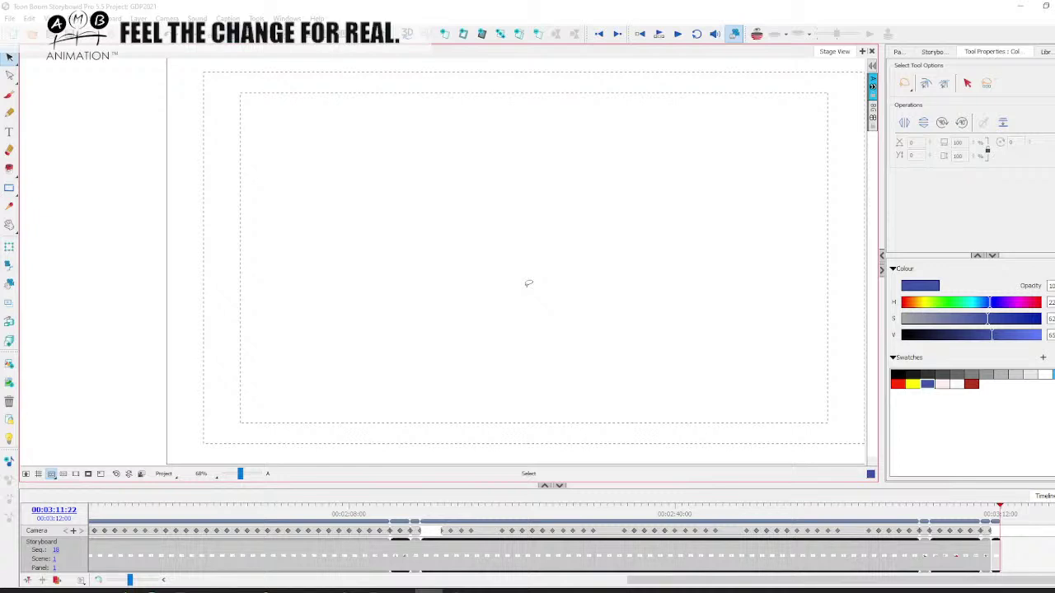
pyautogui.moveTo(240, 474); pyautogui.dragTo(240, 475)
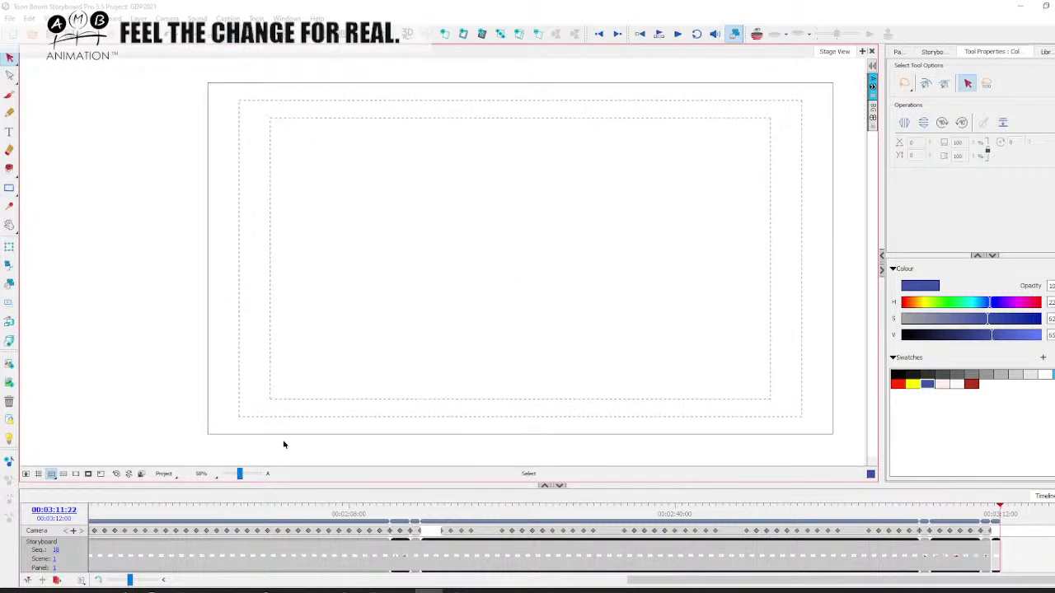
# - Switch to the browser and replay the dogo video on loop to study the run
pyautogui.click(1023, 17)
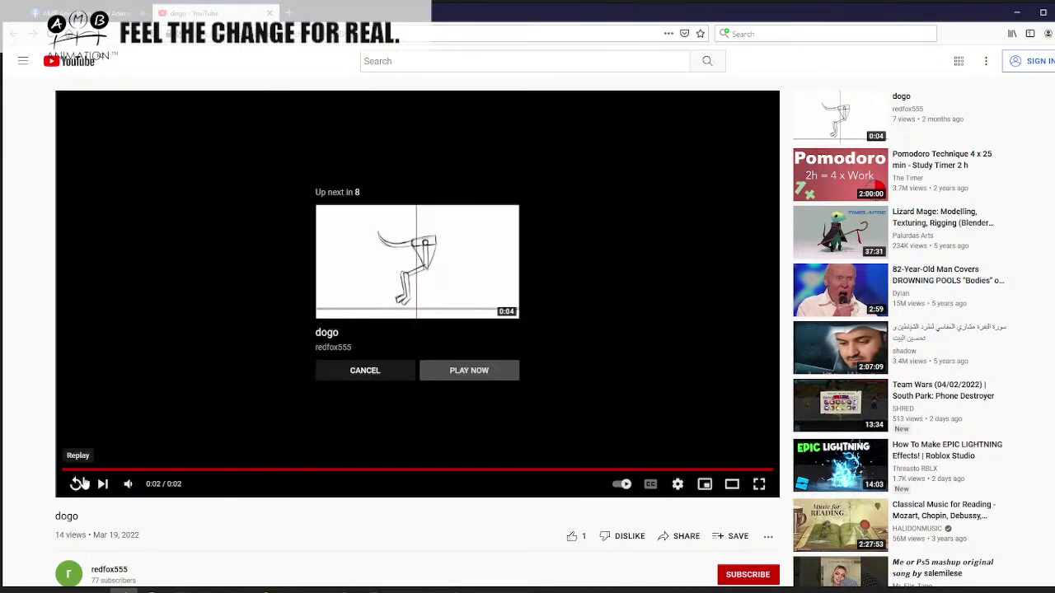
pyautogui.rightClick(347, 494)
pyautogui.click(362, 436)
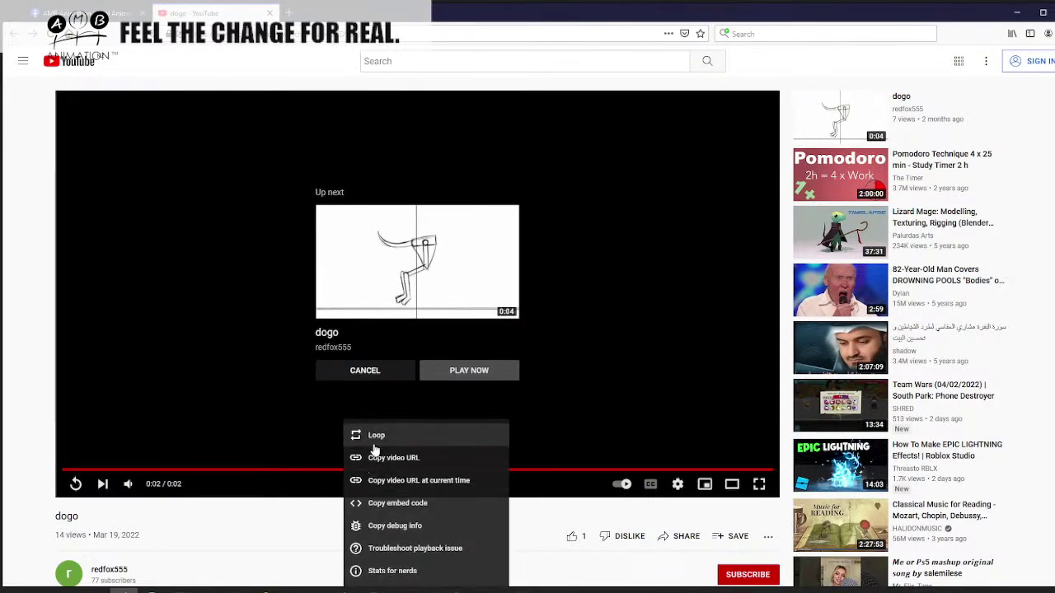
pyautogui.click(76, 485)
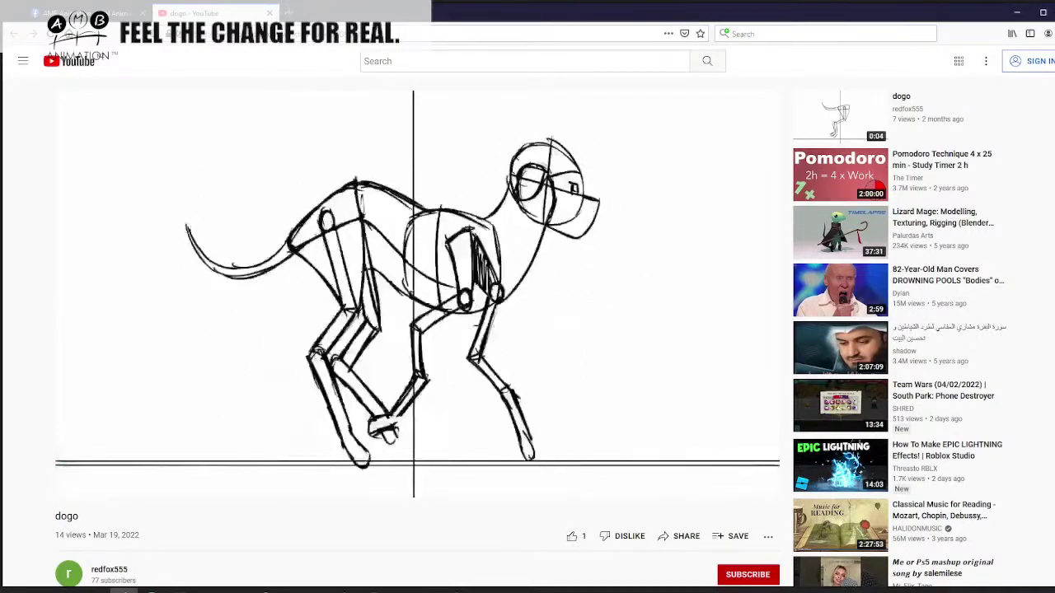
# - Close the dogo video and give its Facebook group post a Love reaction
pyautogui.click(270, 14)
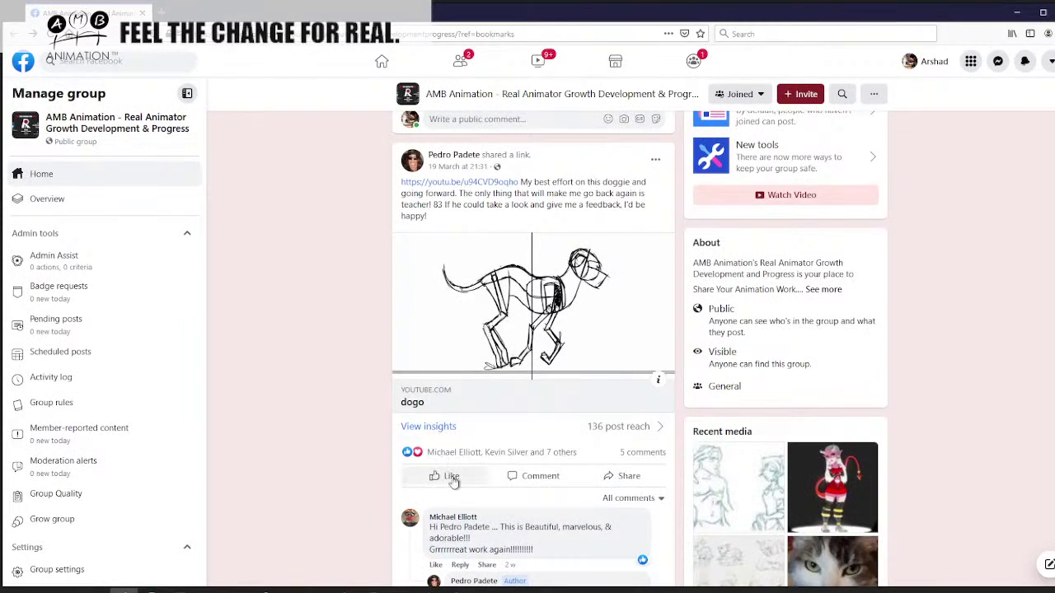
pyautogui.moveTo(450, 477)
pyautogui.click(441, 452)
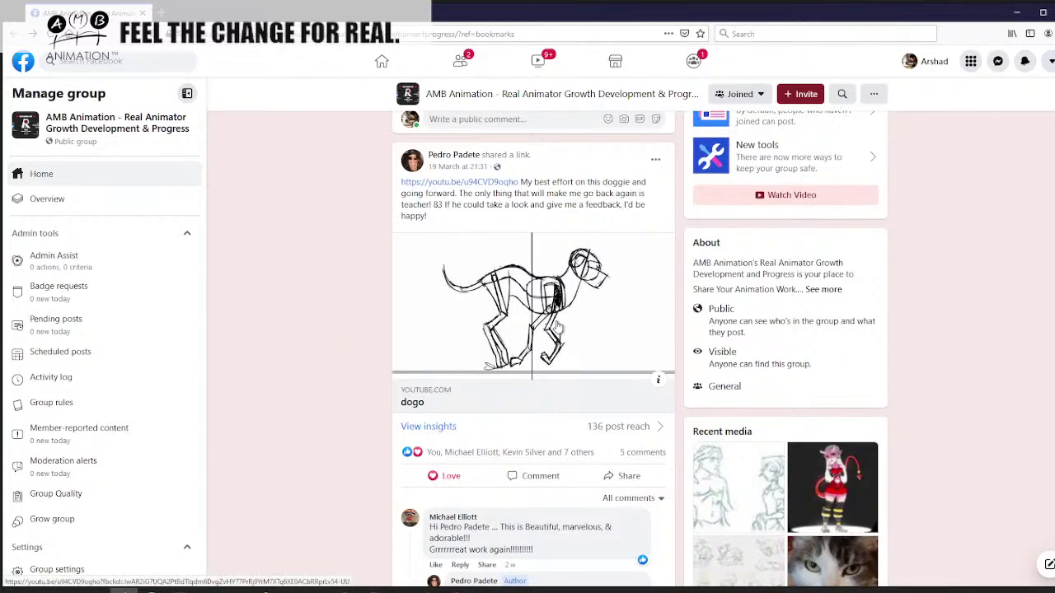
# - Find the quadruped walk cycle post in the group, open its linked YouTube video and play it
pyautogui.scroll(5, 554, 327)
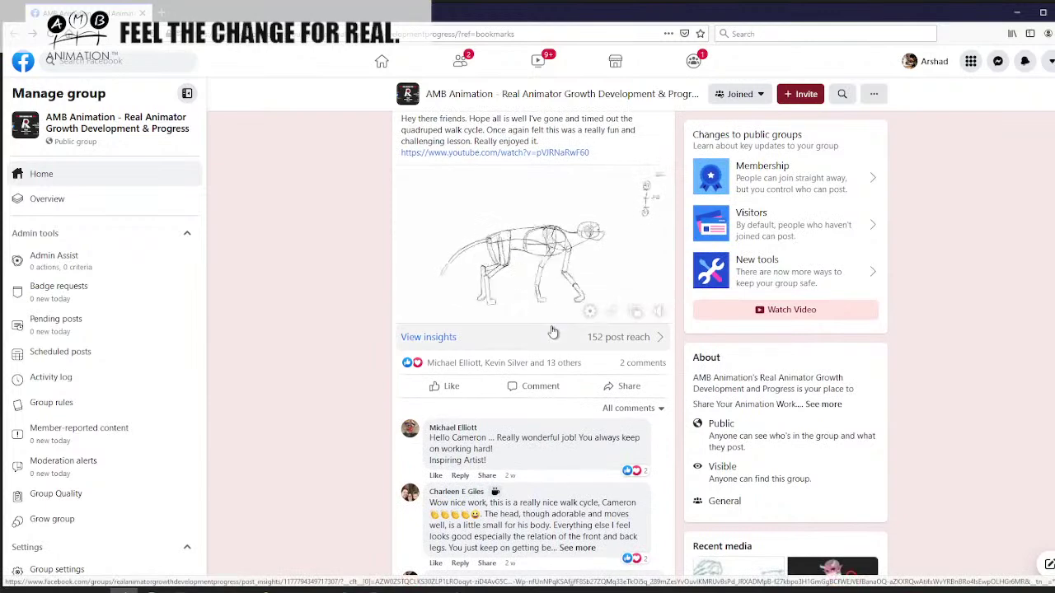
pyautogui.scroll(2, 552, 325)
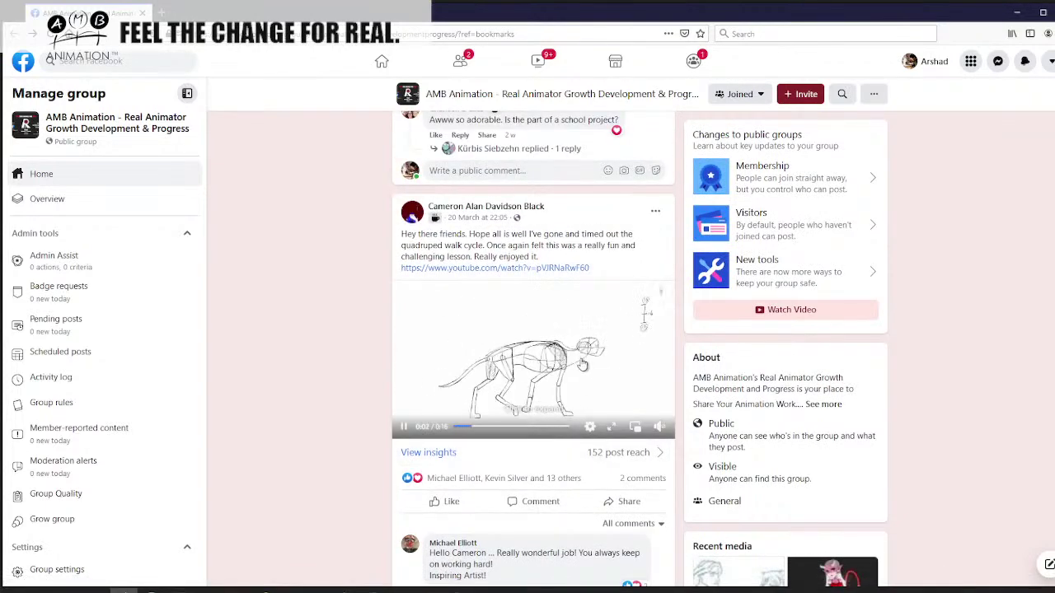
pyautogui.click(513, 269)
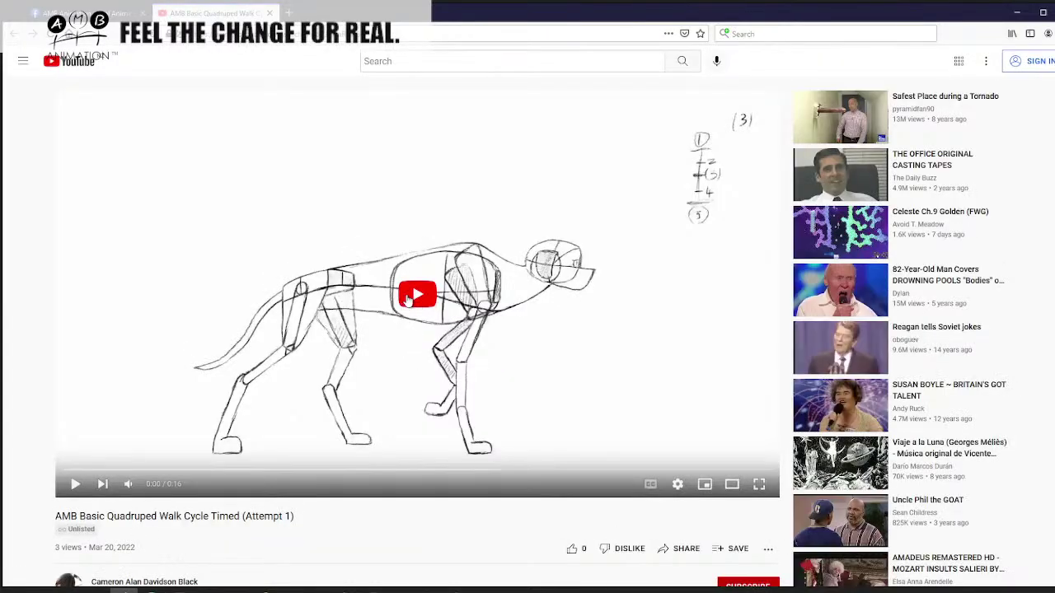
pyautogui.click(409, 347)
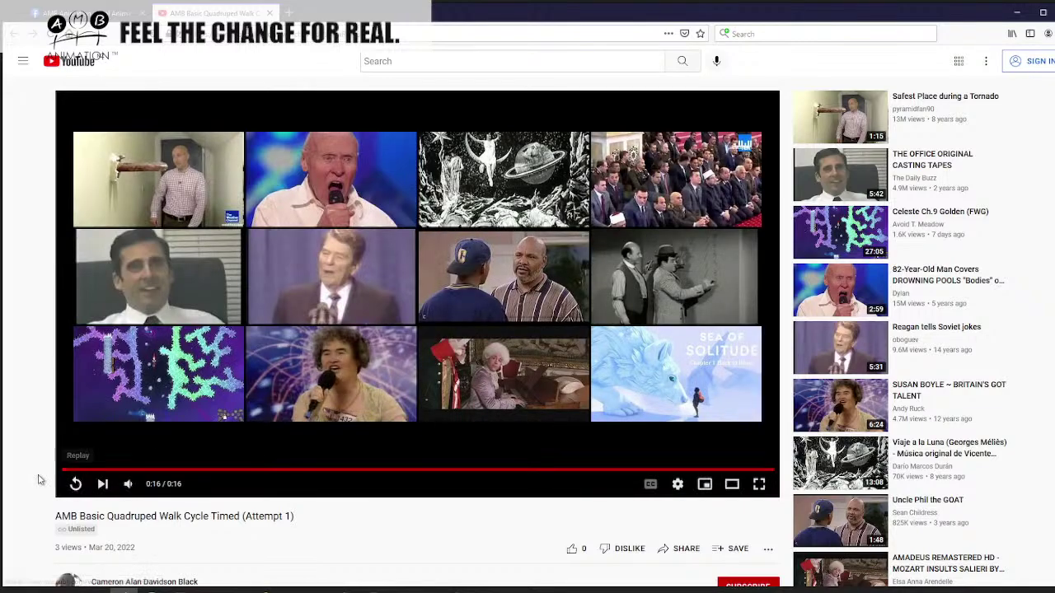
# - Replay the quadruped walk cycle video several times, pausing it to examine the poses
pyautogui.click(75, 484)
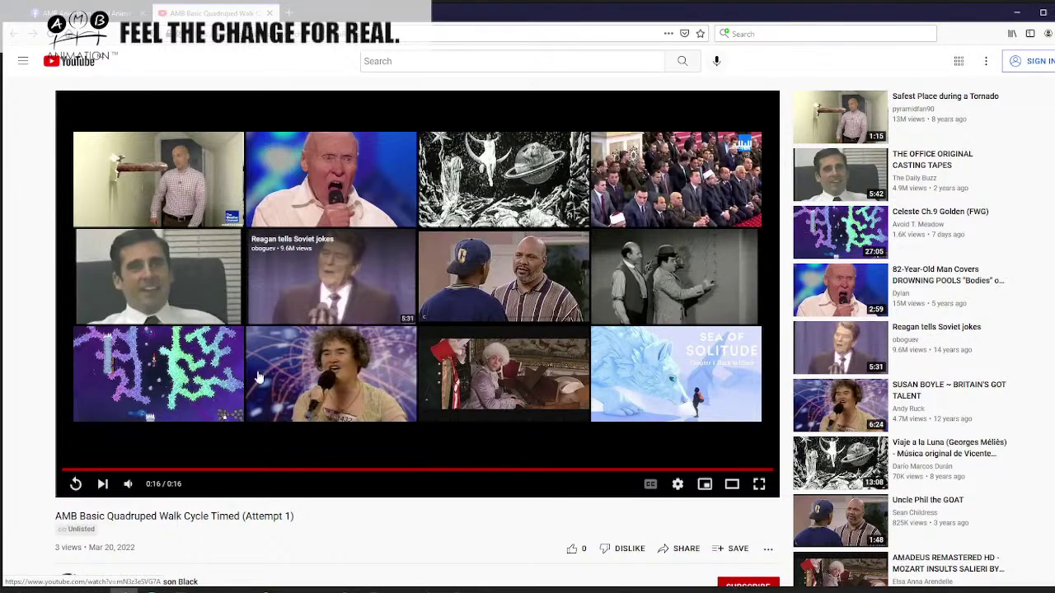
pyautogui.click(75, 484)
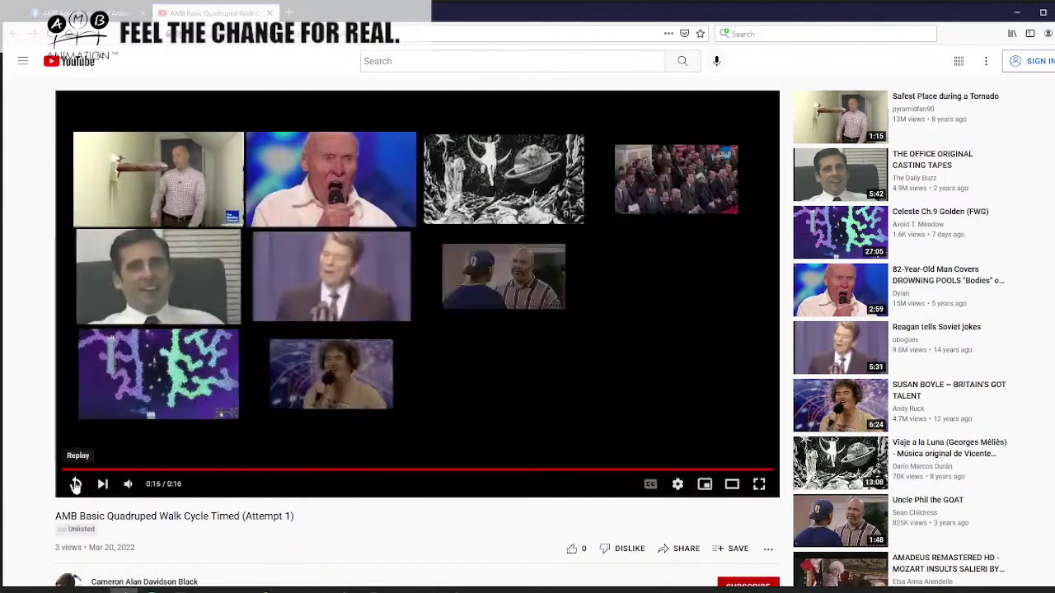
pyautogui.click(75, 485)
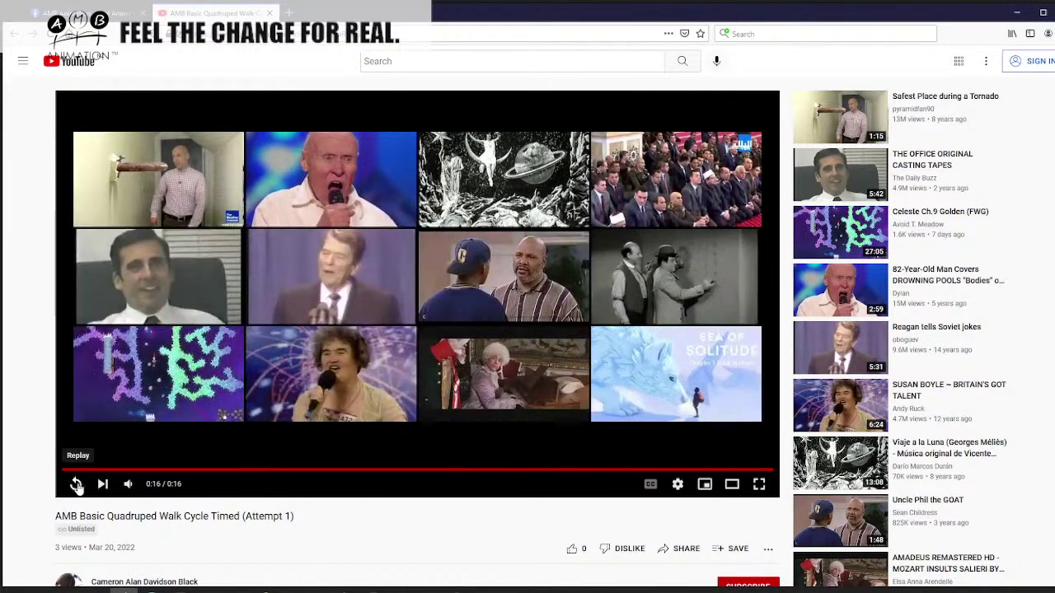
pyautogui.click(77, 487)
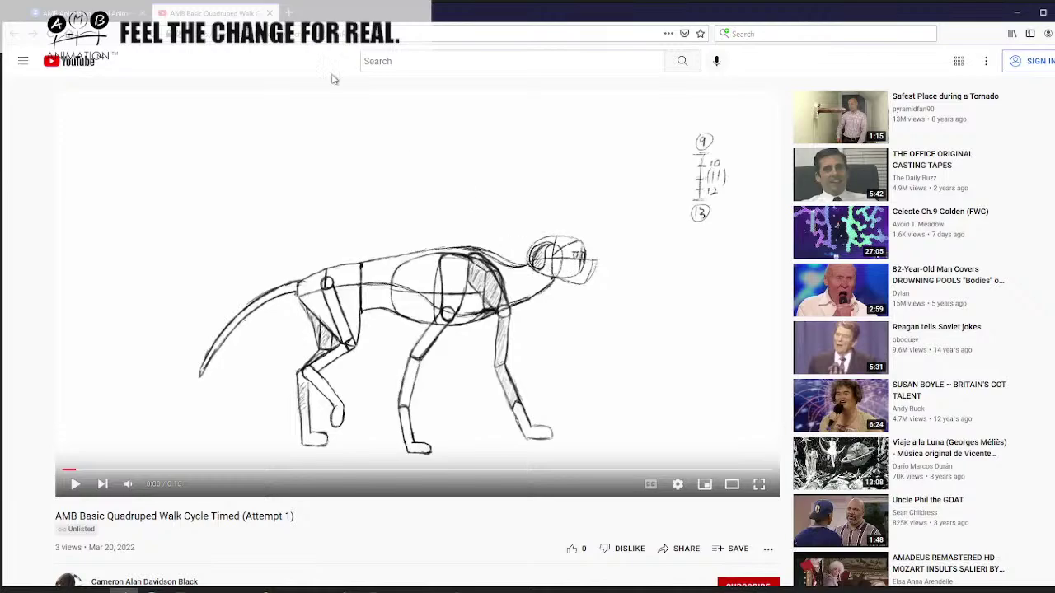
pyautogui.click(75, 485)
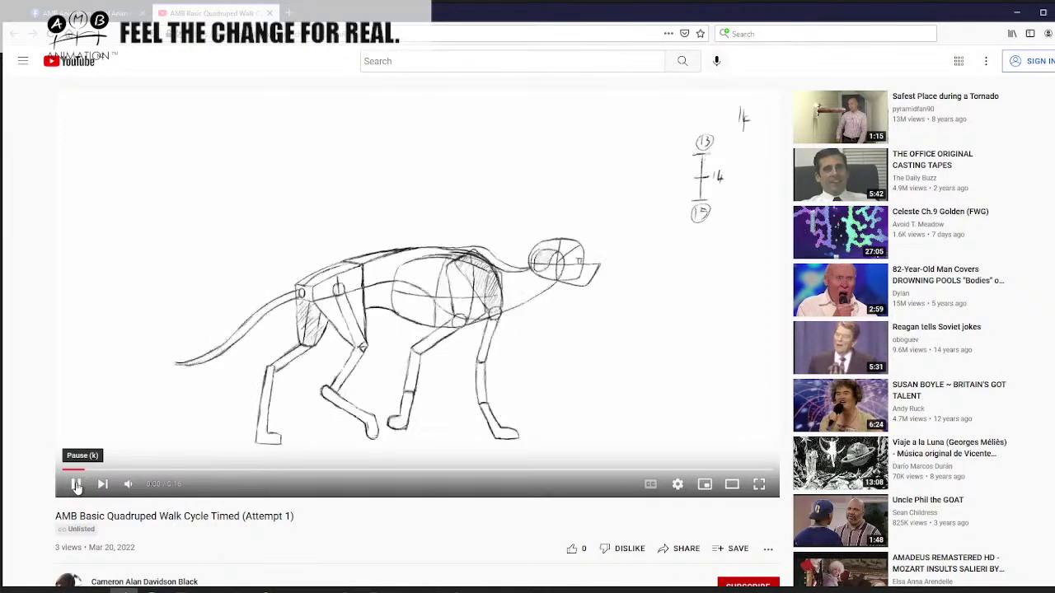
pyautogui.click(75, 484)
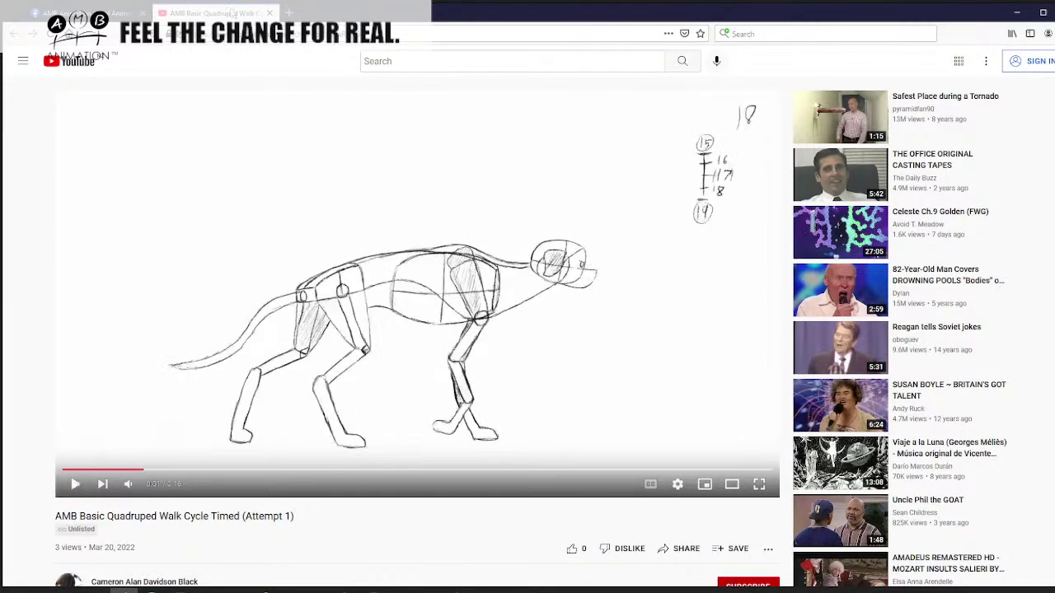
# - Close the walk cycle video, then expand the bunny turnaround post and open its second video link
pyautogui.click(270, 14)
pyautogui.scroll(3, 495, 346)
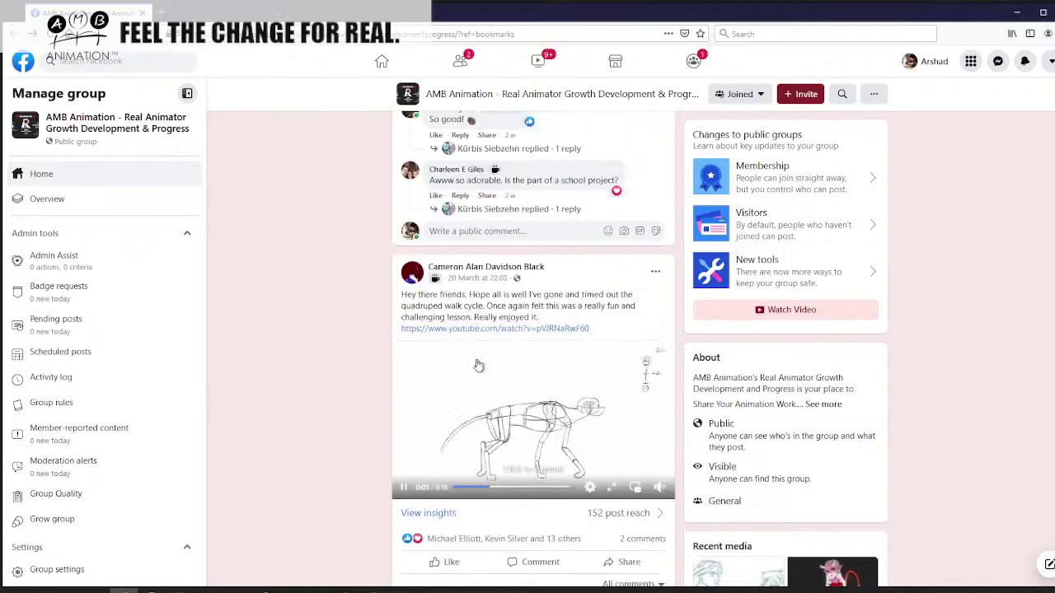
pyautogui.scroll(5, 482, 365)
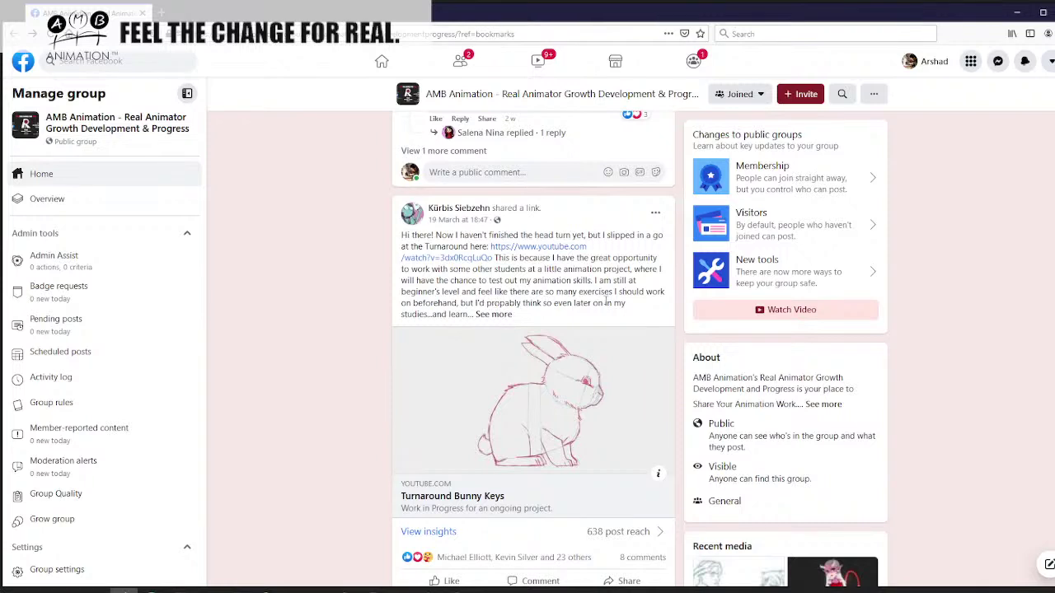
pyautogui.click(494, 315)
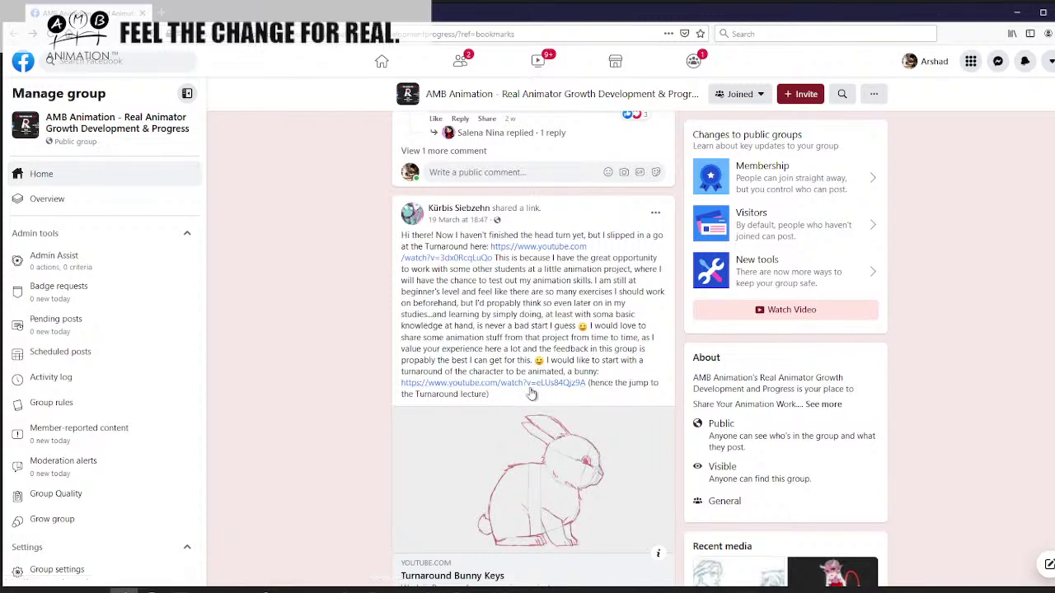
pyautogui.click(526, 388)
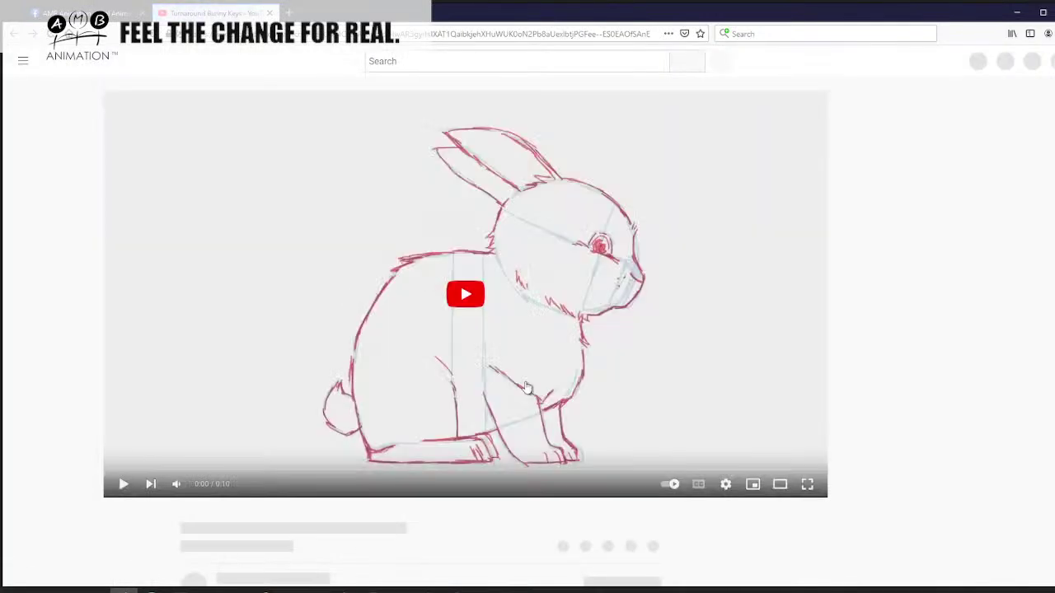
# - Play the Turnaround Bunny Keys video, restarting and pausing it to examine the construction and the finished bunny poses
pyautogui.click(417, 296)
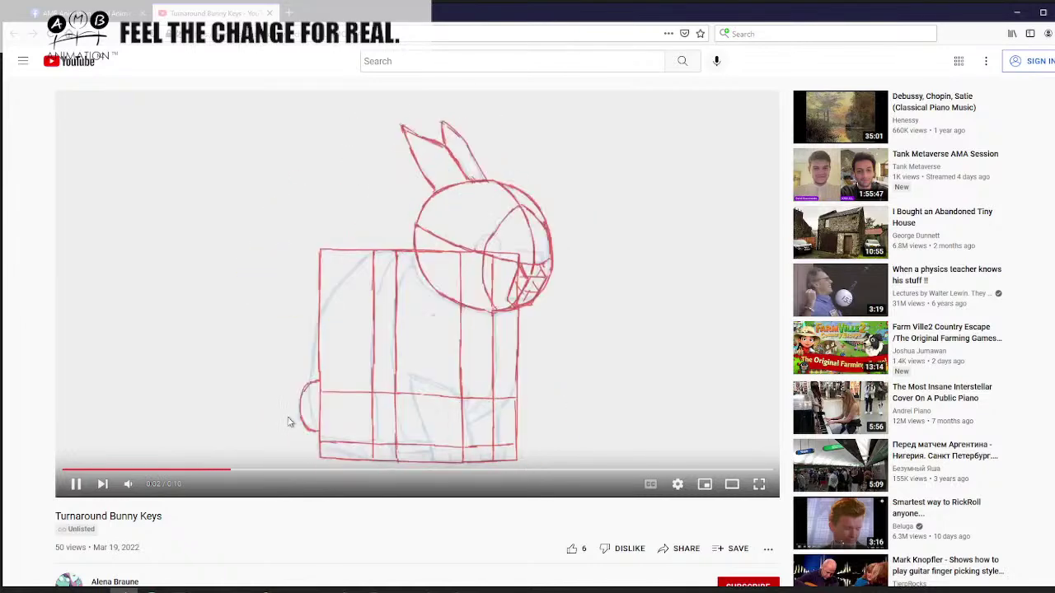
pyautogui.moveTo(156, 468); pyautogui.dragTo(10, 470)
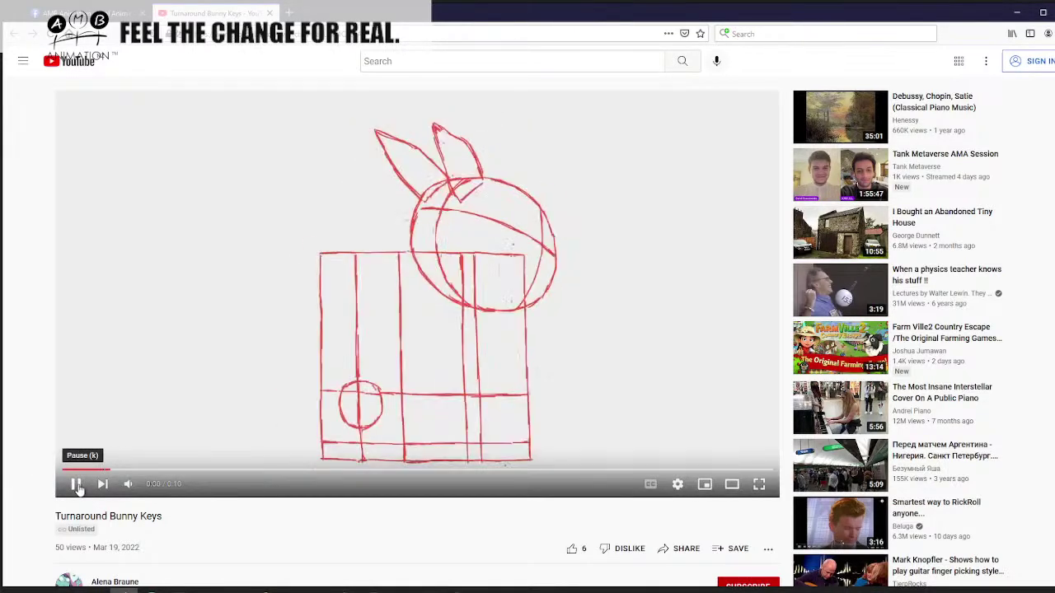
pyautogui.click(75, 484)
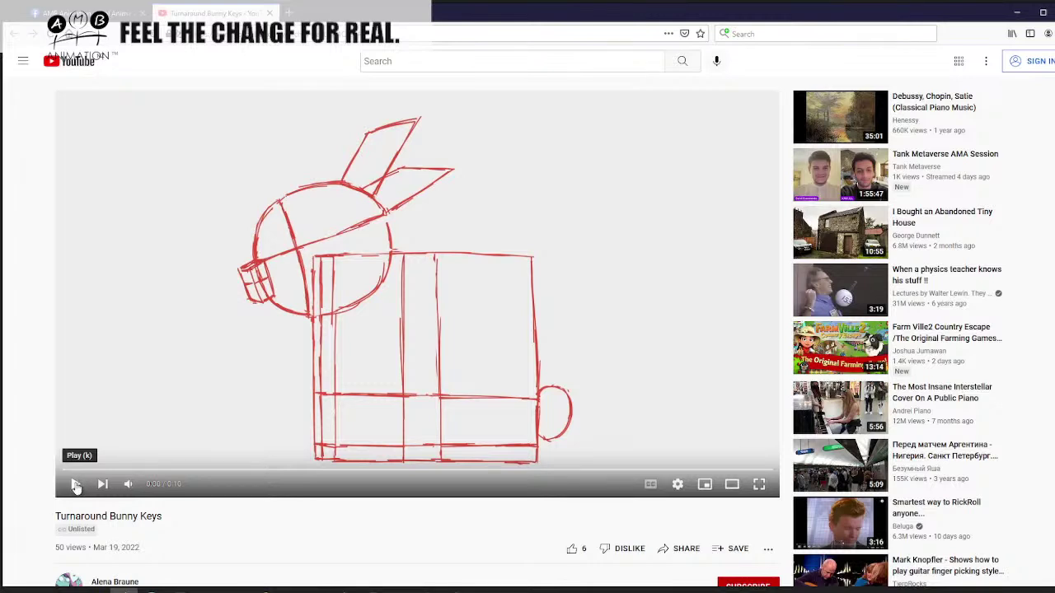
pyautogui.click(75, 486)
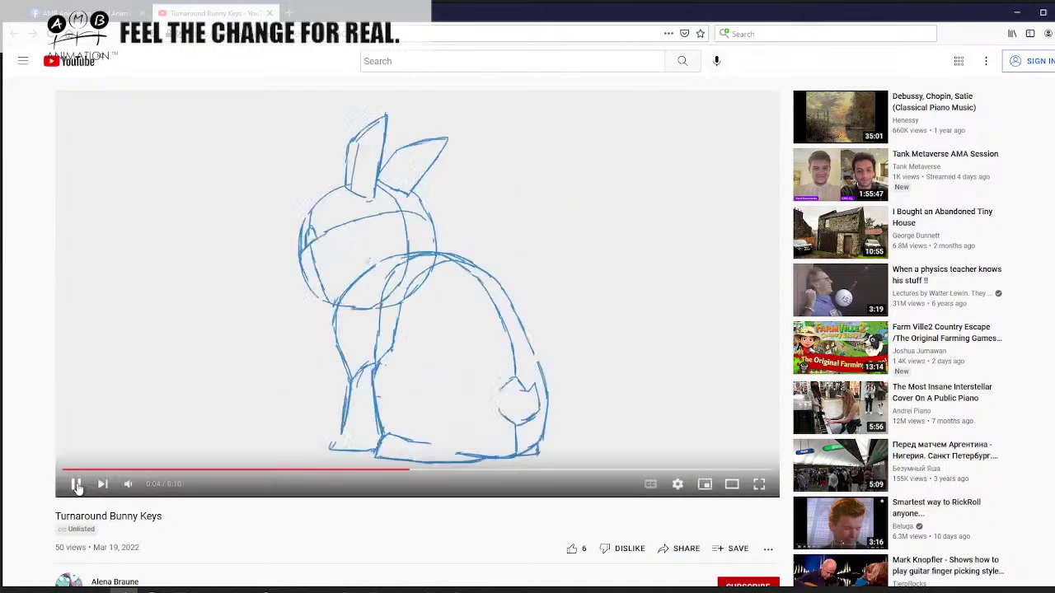
pyautogui.click(76, 488)
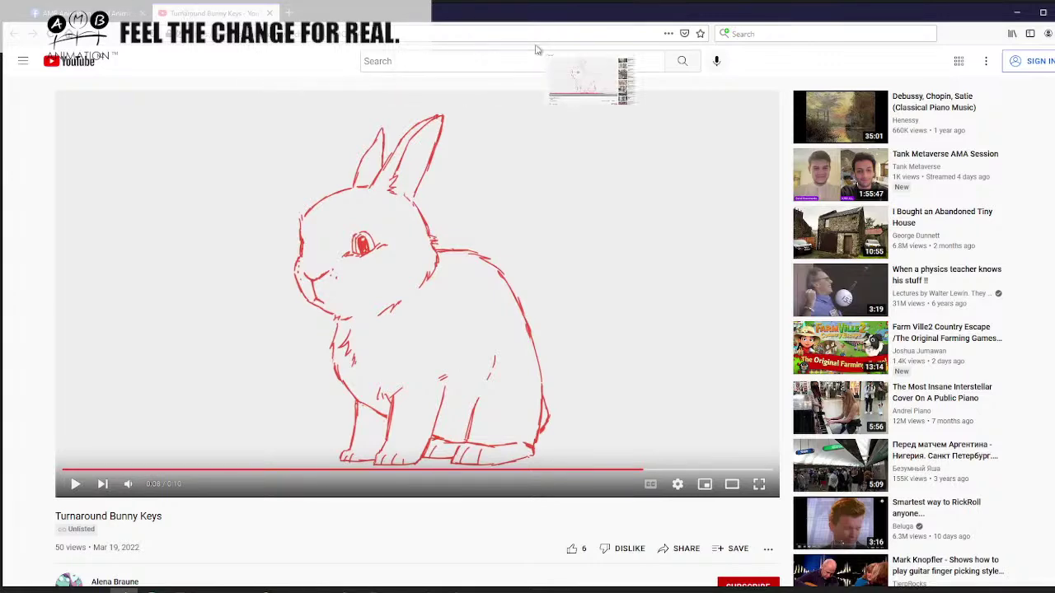
# - Switch back to Storyboard Pro and use Brush 2 to sketch a rounded bunny chest outline on the blank panel
pyautogui.hotkey('ctrl', 'w')
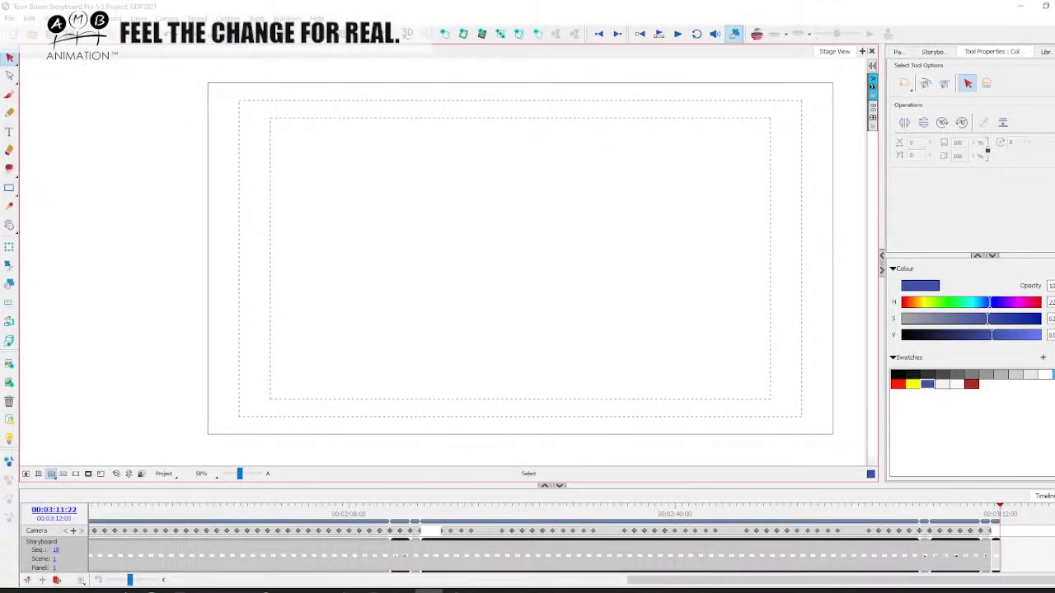
pyautogui.hotkey('alt', 'b')
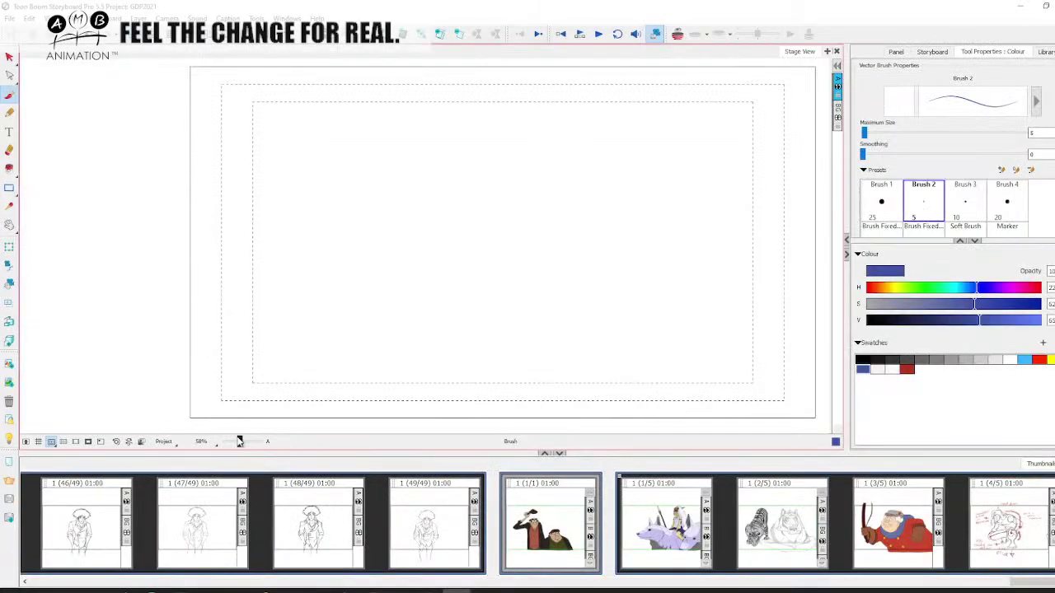
pyautogui.moveTo(239, 442); pyautogui.dragTo(240, 443)
pyautogui.moveTo(1015, 584)
pyautogui.mouseDown()
pyautogui.moveTo(1004, 584)
pyautogui.moveTo(1026, 583)
pyautogui.mouseUp()
pyautogui.moveTo(429, 295); pyautogui.dragTo(344, 299)
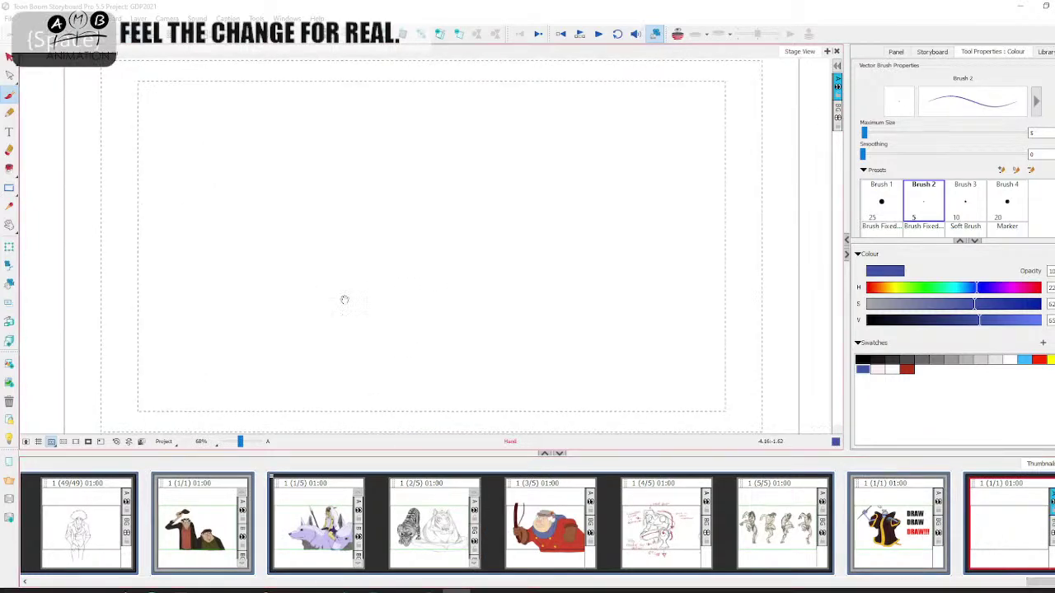
pyautogui.moveTo(240, 442); pyautogui.dragTo(240, 442)
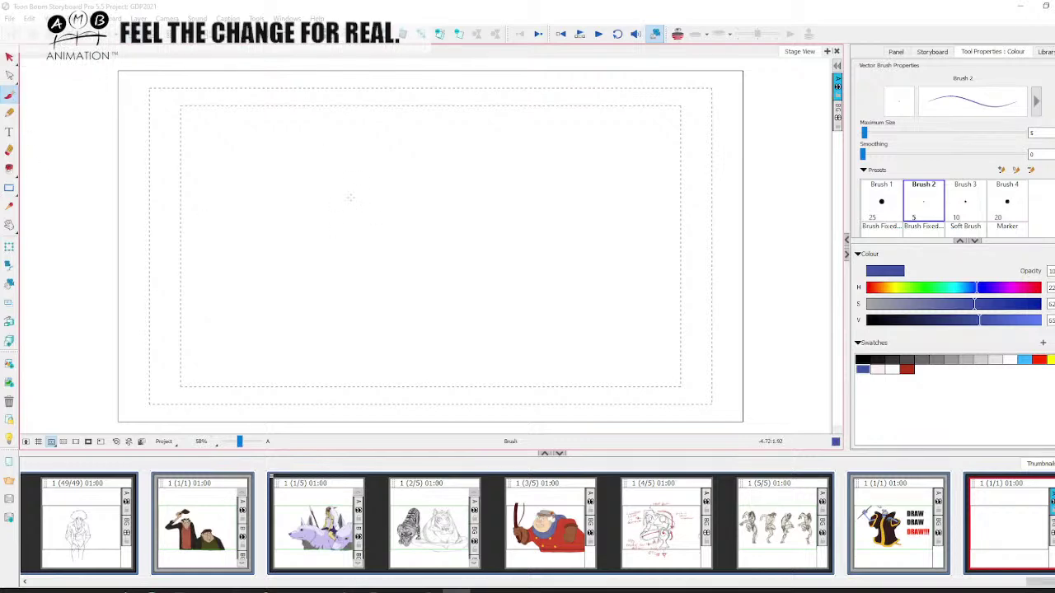
pyautogui.moveTo(337, 193)
pyautogui.mouseDown()
pyautogui.moveTo(414, 216)
pyautogui.moveTo(417, 272)
pyautogui.moveTo(299, 255)
pyautogui.moveTo(305, 289)
pyautogui.mouseUp()
pyautogui.moveTo(428, 216)
pyautogui.mouseDown()
pyautogui.moveTo(427, 299)
pyautogui.moveTo(419, 322)
pyautogui.moveTo(387, 340)
pyautogui.mouseUp()
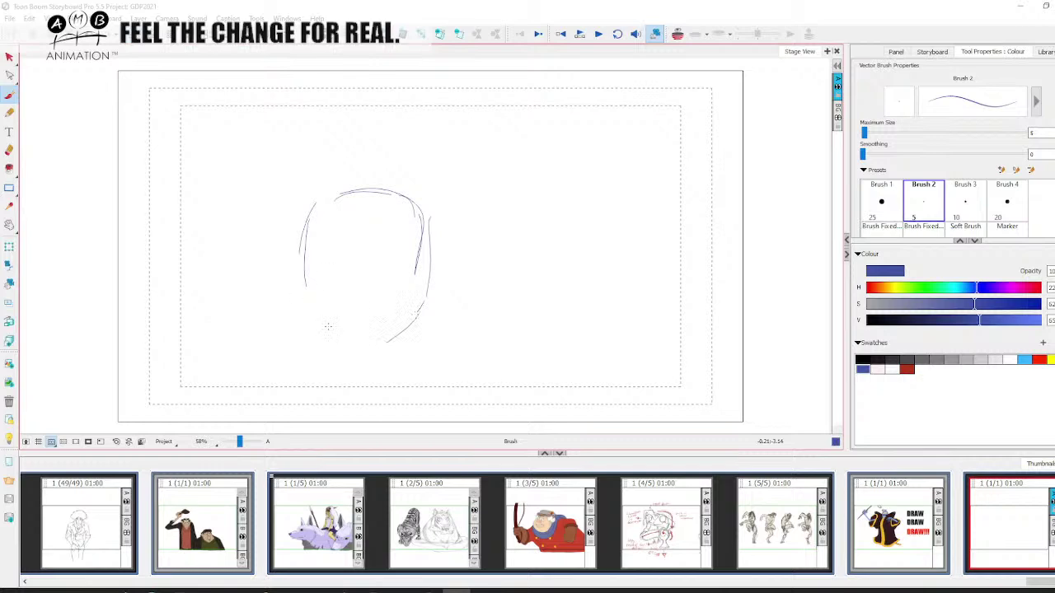
# - Draw a vertical line down the chest and the back curving from the shoulders over the haunch to the rump
pyautogui.moveTo(359, 224); pyautogui.dragTo(355, 299)
pyautogui.moveTo(416, 213)
pyautogui.mouseDown()
pyautogui.moveTo(469, 247)
pyautogui.moveTo(475, 324)
pyautogui.mouseUp()
pyautogui.moveTo(389, 190)
pyautogui.mouseDown()
pyautogui.moveTo(468, 200)
pyautogui.moveTo(506, 293)
pyautogui.mouseUp()
pyautogui.moveTo(492, 234); pyautogui.dragTo(505, 315)
pyautogui.moveTo(504, 297); pyautogui.dragTo(496, 338)
# - Draw the front edge of the haunch, the belly line and a long flat hind foot below
pyautogui.moveTo(466, 252)
pyautogui.mouseDown()
pyautogui.moveTo(442, 309)
pyautogui.moveTo(459, 370)
pyautogui.mouseUp()
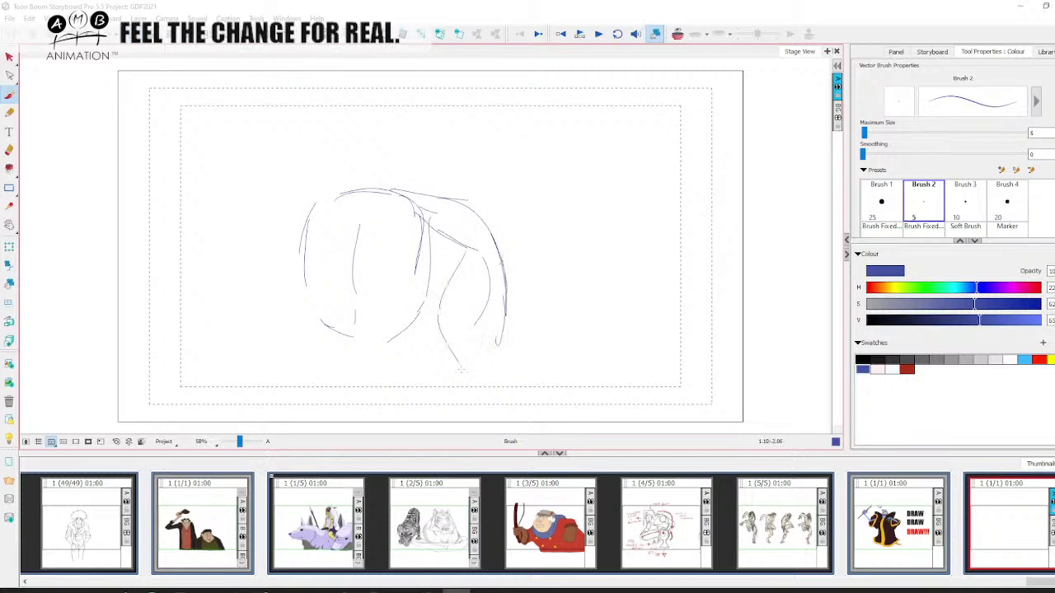
pyautogui.moveTo(455, 282); pyautogui.dragTo(471, 376)
pyautogui.moveTo(363, 346)
pyautogui.mouseDown()
pyautogui.moveTo(317, 327)
pyautogui.moveTo(445, 369)
pyautogui.moveTo(473, 367)
pyautogui.mouseUp()
pyautogui.moveTo(502, 317)
pyautogui.mouseDown()
pyautogui.moveTo(495, 357)
pyautogui.moveTo(511, 374)
pyautogui.mouseUp()
pyautogui.moveTo(508, 377); pyautogui.dragTo(421, 389)
# - Draw the near foreleg tapering down from the chest and finish it with a rounded paw
pyautogui.moveTo(361, 308)
pyautogui.mouseDown()
pyautogui.moveTo(363, 319)
pyautogui.moveTo(353, 316)
pyautogui.mouseUp()
pyautogui.moveTo(345, 308); pyautogui.dragTo(350, 326)
pyautogui.moveTo(413, 307)
pyautogui.mouseDown()
pyautogui.moveTo(414, 330)
pyautogui.moveTo(358, 382)
pyautogui.mouseUp()
pyautogui.moveTo(357, 318); pyautogui.dragTo(337, 381)
pyautogui.moveTo(367, 370); pyautogui.dragTo(375, 391)
pyautogui.moveTo(363, 371)
pyautogui.mouseDown()
pyautogui.moveTo(319, 383)
pyautogui.moveTo(373, 389)
pyautogui.mouseUp()
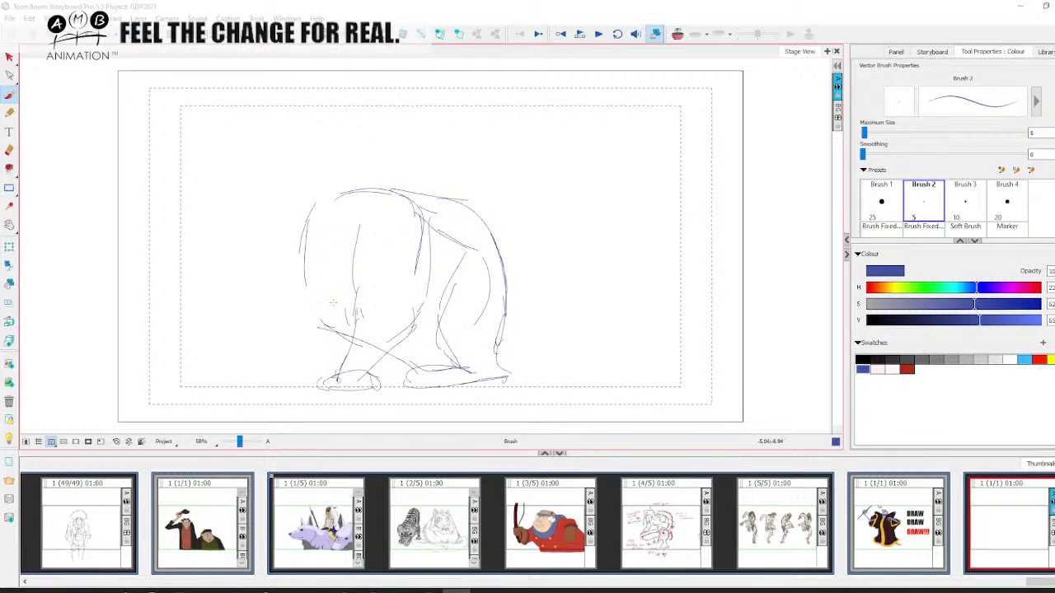
# - Draw the other foreleg with its paw and strengthen both sides of the chest outline
pyautogui.moveTo(307, 225)
pyautogui.mouseDown()
pyautogui.moveTo(311, 323)
pyautogui.moveTo(338, 335)
pyautogui.mouseUp()
pyautogui.moveTo(322, 323)
pyautogui.mouseDown()
pyautogui.moveTo(311, 362)
pyautogui.moveTo(285, 381)
pyautogui.moveTo(313, 389)
pyautogui.mouseUp()
pyautogui.moveTo(322, 351); pyautogui.dragTo(294, 387)
pyautogui.moveTo(302, 288); pyautogui.dragTo(321, 335)
pyautogui.moveTo(302, 227); pyautogui.dragTo(302, 288)
pyautogui.moveTo(424, 210); pyautogui.dragTo(426, 303)
pyautogui.moveTo(428, 214); pyautogui.dragTo(424, 306)
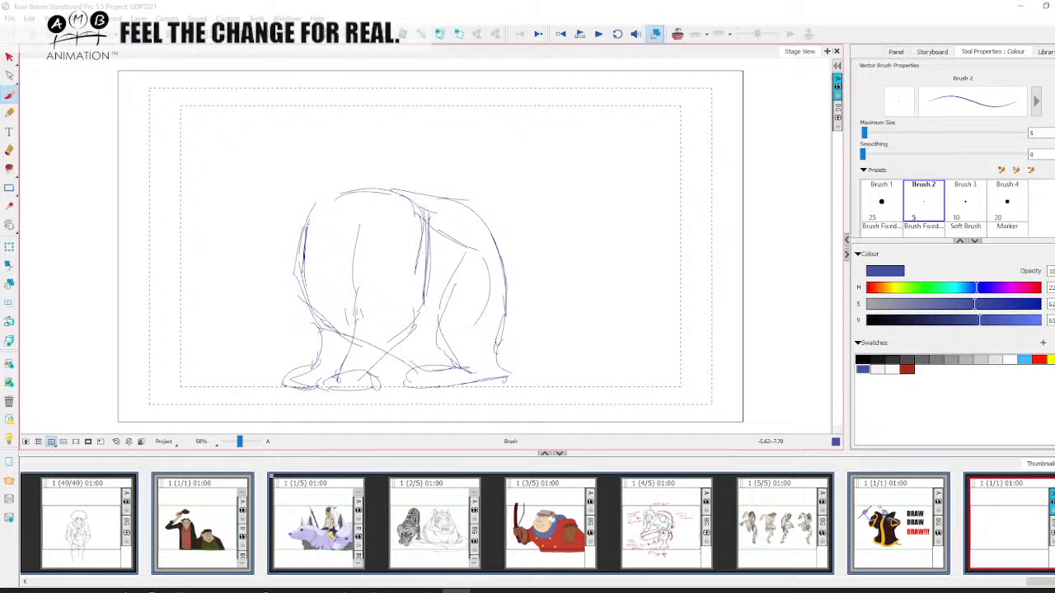
# - Reinforce the chest's side and lower edges and sketch the plane bridging the shoulders and the haunch
pyautogui.moveTo(428, 253); pyautogui.dragTo(419, 311)
pyautogui.moveTo(422, 303); pyautogui.dragTo(375, 357)
pyautogui.moveTo(324, 318); pyautogui.dragTo(373, 346)
pyautogui.moveTo(416, 205)
pyautogui.mouseDown()
pyautogui.moveTo(453, 224)
pyautogui.moveTo(459, 211)
pyautogui.mouseUp()
pyautogui.moveTo(452, 206)
pyautogui.mouseDown()
pyautogui.moveTo(458, 244)
pyautogui.moveTo(460, 221)
pyautogui.moveTo(449, 294)
pyautogui.moveTo(450, 281)
pyautogui.mouseUp()
pyautogui.press('space')
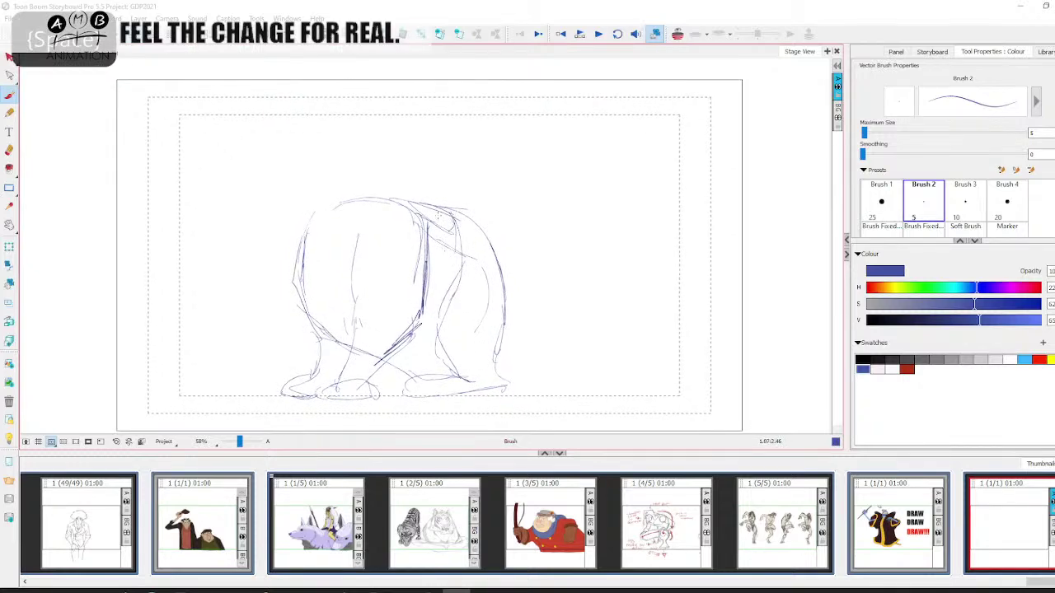
pyautogui.moveTo(419, 209); pyautogui.dragTo(454, 222)
pyautogui.moveTo(411, 203); pyautogui.dragTo(452, 221)
# - Draw shoulder lines slanting down the front of the chest and a neck curve rising above the shoulders
pyautogui.moveTo(360, 203)
pyautogui.mouseDown()
pyautogui.moveTo(407, 193)
pyautogui.moveTo(380, 188)
pyautogui.moveTo(374, 221)
pyautogui.moveTo(348, 244)
pyautogui.mouseUp()
pyautogui.moveTo(353, 254); pyautogui.dragTo(345, 272)
pyautogui.moveTo(383, 200); pyautogui.dragTo(346, 270)
pyautogui.moveTo(369, 232)
pyautogui.mouseDown()
pyautogui.moveTo(376, 176)
pyautogui.moveTo(338, 145)
pyautogui.mouseUp()
pyautogui.press('space')
pyautogui.moveTo(539, 252); pyautogui.dragTo(522, 229)
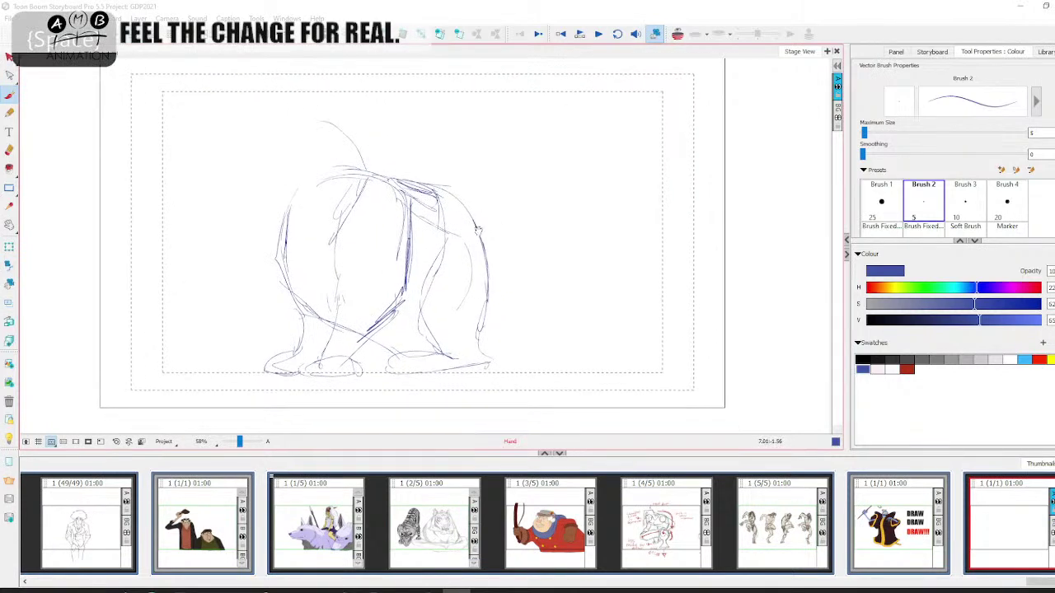
# - Strengthen the haunch with a rounded rump outline and a darker front edge of the thigh
pyautogui.moveTo(451, 229); pyautogui.dragTo(432, 275)
pyautogui.moveTo(440, 209)
pyautogui.mouseDown()
pyautogui.moveTo(450, 241)
pyautogui.moveTo(462, 219)
pyautogui.moveTo(484, 249)
pyautogui.moveTo(481, 329)
pyautogui.mouseUp()
pyautogui.moveTo(495, 291); pyautogui.dragTo(470, 336)
pyautogui.moveTo(467, 327); pyautogui.dragTo(446, 339)
pyautogui.moveTo(440, 256); pyautogui.dragTo(420, 325)
pyautogui.moveTo(430, 200); pyautogui.dragTo(445, 213)
pyautogui.moveTo(451, 214); pyautogui.dragTo(431, 285)
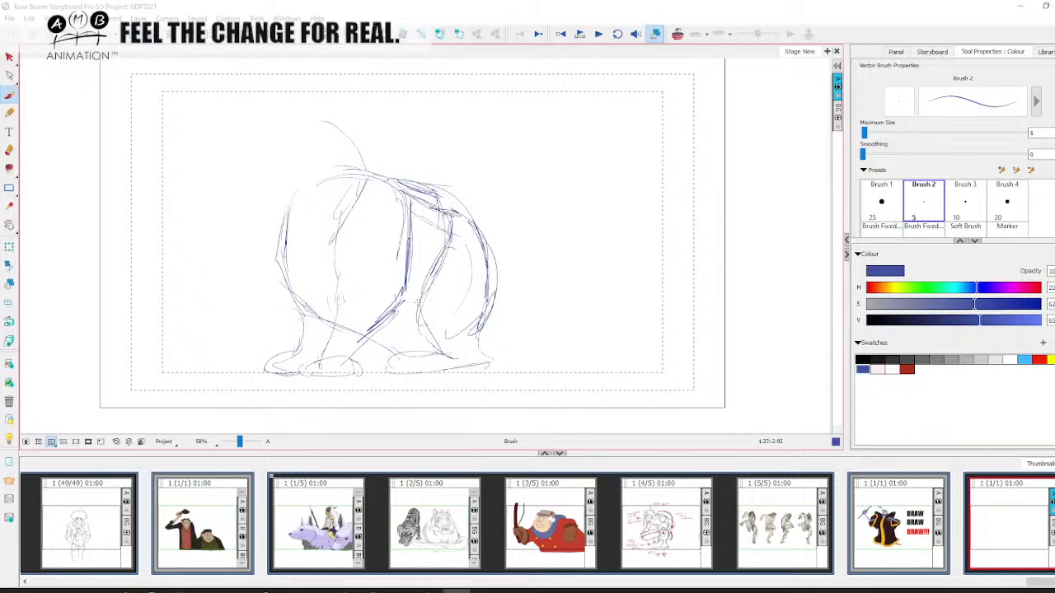
# - Sketch the belly lines linking the underside of the chest to the haunch and hind foot
pyautogui.moveTo(395, 318)
pyautogui.mouseDown()
pyautogui.moveTo(375, 329)
pyautogui.moveTo(438, 321)
pyautogui.mouseUp()
pyautogui.press('space')
pyautogui.moveTo(404, 327); pyautogui.dragTo(412, 346)
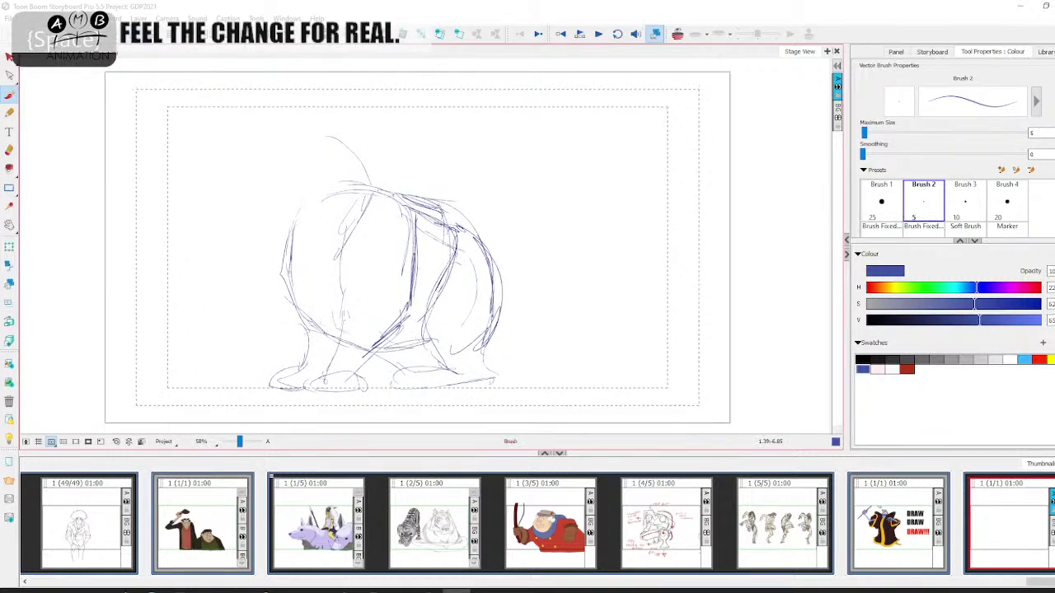
pyautogui.moveTo(331, 335)
pyautogui.mouseDown()
pyautogui.moveTo(402, 345)
pyautogui.moveTo(403, 368)
pyautogui.mouseUp()
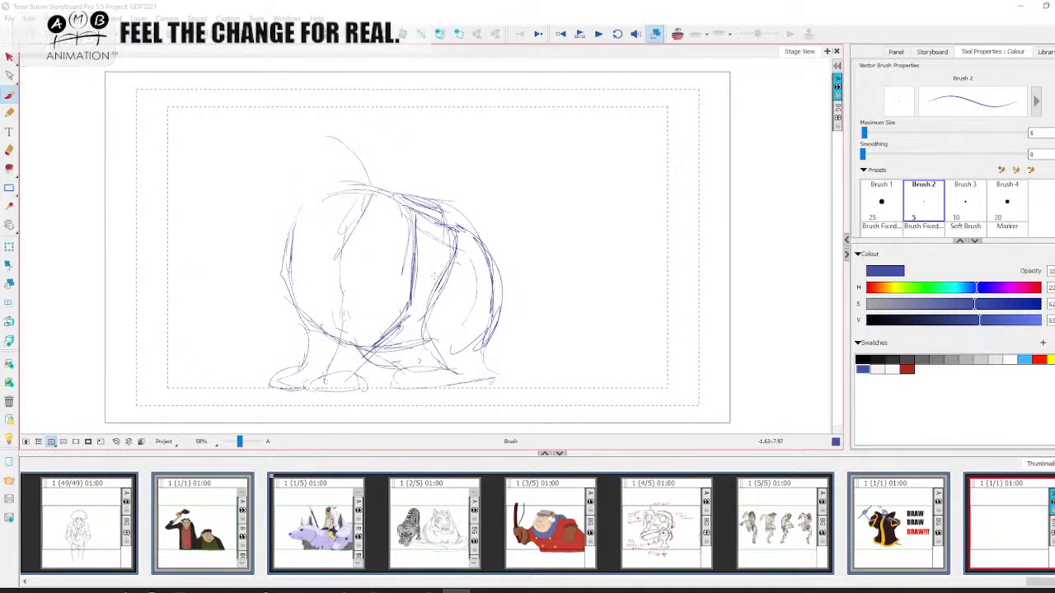
pyautogui.moveTo(407, 304)
pyautogui.mouseDown()
pyautogui.moveTo(401, 340)
pyautogui.moveTo(422, 361)
pyautogui.mouseUp()
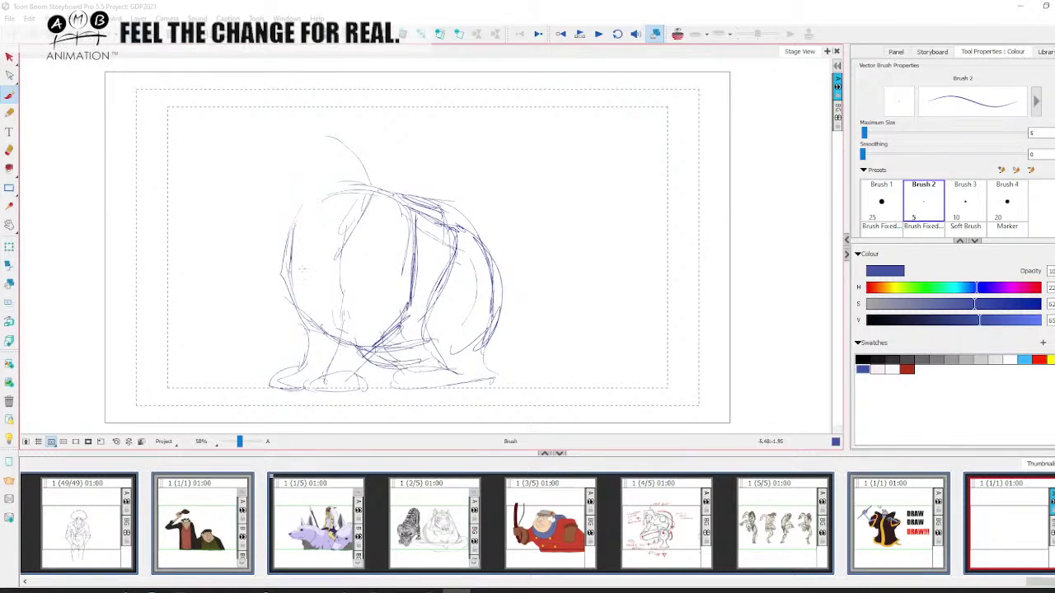
# - Redraw the front corner of the chest from the shoulders down to the top of the foreleg
pyautogui.moveTo(372, 198)
pyautogui.mouseDown()
pyautogui.moveTo(351, 239)
pyautogui.moveTo(392, 199)
pyautogui.moveTo(407, 244)
pyautogui.moveTo(393, 206)
pyautogui.moveTo(351, 277)
pyautogui.mouseUp()
pyautogui.moveTo(355, 281)
pyautogui.mouseDown()
pyautogui.moveTo(378, 294)
pyautogui.moveTo(399, 203)
pyautogui.moveTo(371, 311)
pyautogui.moveTo(385, 323)
pyautogui.mouseUp()
pyautogui.moveTo(382, 319); pyautogui.dragTo(352, 355)
pyautogui.moveTo(391, 192); pyautogui.dragTo(353, 236)
pyautogui.moveTo(371, 206)
pyautogui.mouseDown()
pyautogui.moveTo(338, 272)
pyautogui.moveTo(342, 314)
pyautogui.mouseUp()
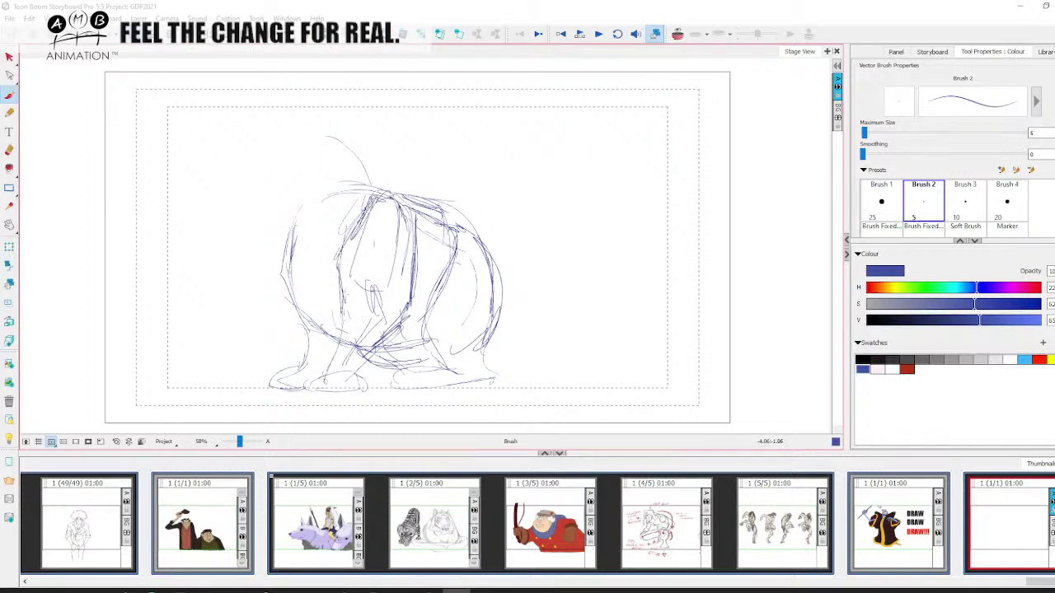
# - Turn the chest into a box with a straight bottom edge, firm side edges and a defined far shoulder
pyautogui.moveTo(339, 269)
pyautogui.mouseDown()
pyautogui.moveTo(349, 324)
pyautogui.moveTo(414, 309)
pyautogui.mouseUp()
pyautogui.moveTo(416, 207); pyautogui.dragTo(411, 310)
pyautogui.moveTo(414, 307)
pyautogui.mouseDown()
pyautogui.moveTo(364, 322)
pyautogui.moveTo(370, 201)
pyautogui.mouseUp()
pyautogui.moveTo(374, 199)
pyautogui.mouseDown()
pyautogui.moveTo(395, 189)
pyautogui.moveTo(376, 201)
pyautogui.moveTo(313, 198)
pyautogui.moveTo(282, 272)
pyautogui.moveTo(346, 326)
pyautogui.moveTo(360, 323)
pyautogui.mouseUp()
pyautogui.moveTo(319, 191); pyautogui.dragTo(278, 276)
pyautogui.moveTo(311, 217)
pyautogui.mouseDown()
pyautogui.moveTo(357, 199)
pyautogui.moveTo(307, 265)
pyautogui.mouseUp()
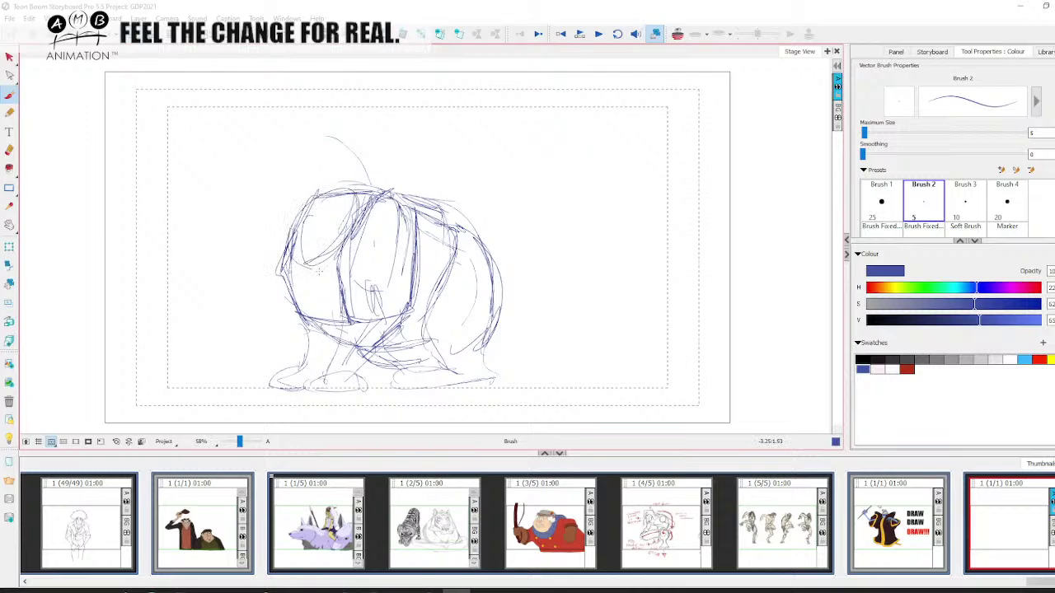
# - Draw the forelegs as straight tapered shapes running from the bottom of the chest box to the paws
pyautogui.press('space')
pyautogui.moveTo(425, 343); pyautogui.dragTo(434, 338)
pyautogui.moveTo(318, 318); pyautogui.dragTo(328, 364)
pyautogui.moveTo(409, 317); pyautogui.dragTo(356, 374)
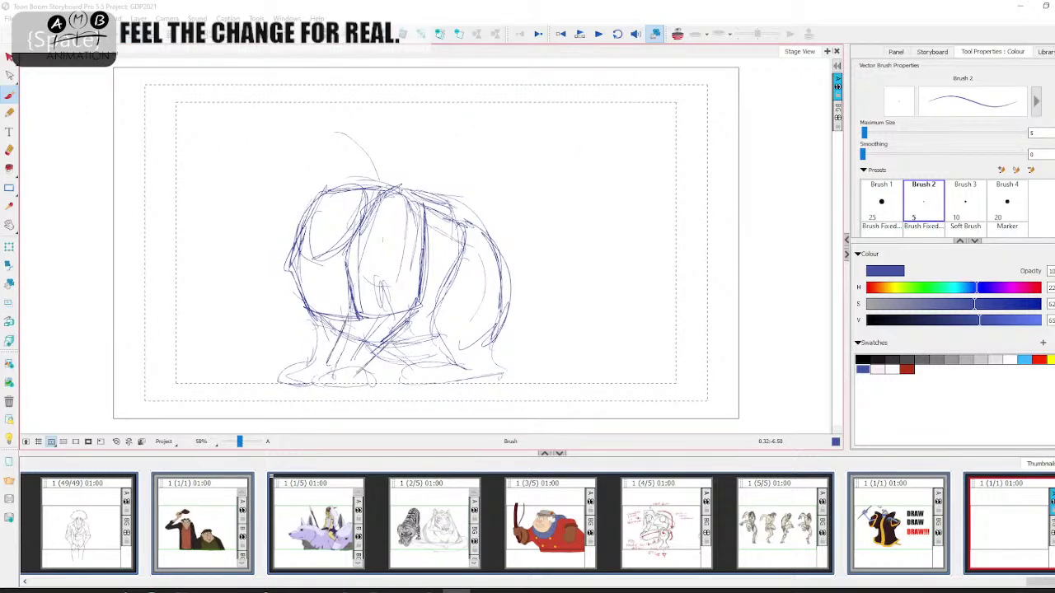
pyautogui.moveTo(385, 341); pyautogui.dragTo(354, 375)
pyautogui.moveTo(351, 320); pyautogui.dragTo(331, 378)
pyautogui.moveTo(346, 338); pyautogui.dragTo(328, 368)
# - Firm up the far foreleg and redraw the rounded paws of both forelegs
pyautogui.moveTo(319, 322); pyautogui.dragTo(308, 365)
pyautogui.moveTo(315, 318); pyautogui.dragTo(306, 359)
pyautogui.moveTo(305, 361)
pyautogui.mouseDown()
pyautogui.moveTo(278, 379)
pyautogui.moveTo(291, 386)
pyautogui.mouseUp()
pyautogui.moveTo(310, 370)
pyautogui.mouseDown()
pyautogui.moveTo(336, 369)
pyautogui.moveTo(314, 387)
pyautogui.mouseUp()
pyautogui.moveTo(332, 368); pyautogui.dragTo(354, 370)
pyautogui.moveTo(346, 371); pyautogui.dragTo(363, 379)
# - Define the hind leg's lower edge and scribble in the underside between the forelegs and the haunch
pyautogui.moveTo(389, 346)
pyautogui.mouseDown()
pyautogui.moveTo(446, 338)
pyautogui.moveTo(450, 355)
pyautogui.mouseUp()
pyautogui.moveTo(431, 333); pyautogui.dragTo(462, 367)
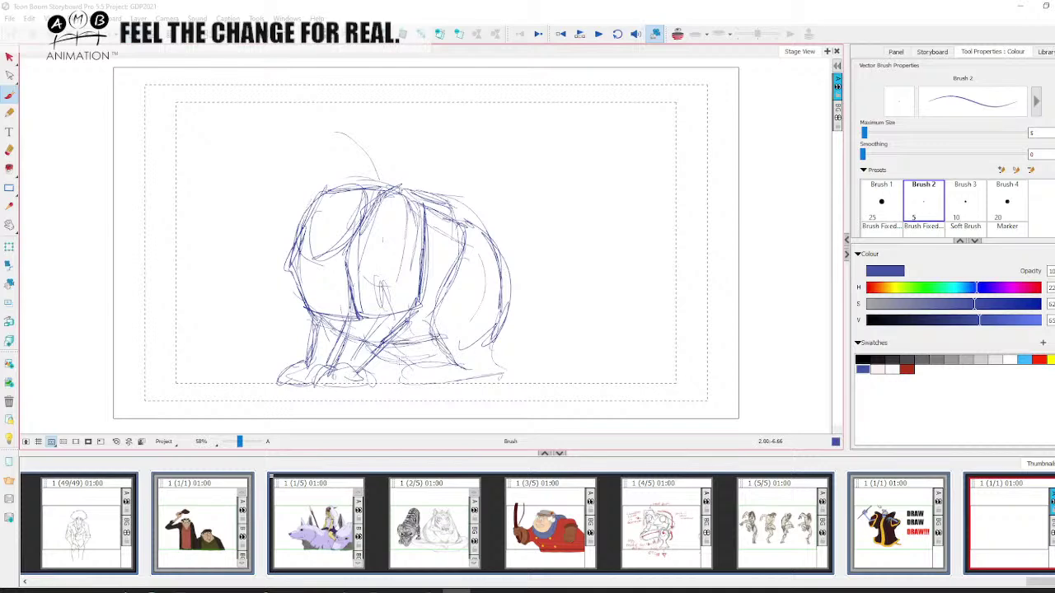
pyautogui.moveTo(380, 352); pyautogui.dragTo(401, 366)
pyautogui.moveTo(379, 357); pyautogui.dragTo(408, 363)
# - Darken the chest box's bottom edge, back edge and front corner to separate its front and side planes
pyautogui.moveTo(310, 254)
pyautogui.mouseDown()
pyautogui.moveTo(333, 314)
pyautogui.moveTo(394, 314)
pyautogui.mouseUp()
pyautogui.moveTo(303, 312)
pyautogui.mouseDown()
pyautogui.moveTo(381, 318)
pyautogui.moveTo(423, 305)
pyautogui.mouseUp()
pyautogui.moveTo(421, 224); pyautogui.dragTo(414, 313)
pyautogui.moveTo(420, 203)
pyautogui.mouseDown()
pyautogui.moveTo(416, 306)
pyautogui.moveTo(421, 274)
pyautogui.mouseUp()
pyautogui.moveTo(375, 194)
pyautogui.mouseDown()
pyautogui.moveTo(417, 198)
pyautogui.moveTo(348, 250)
pyautogui.mouseUp()
pyautogui.moveTo(346, 247)
pyautogui.mouseDown()
pyautogui.moveTo(340, 278)
pyautogui.moveTo(350, 286)
pyautogui.mouseUp()
pyautogui.moveTo(383, 179)
pyautogui.mouseDown()
pyautogui.moveTo(342, 240)
pyautogui.moveTo(424, 313)
pyautogui.moveTo(346, 321)
pyautogui.moveTo(307, 311)
pyautogui.mouseUp()
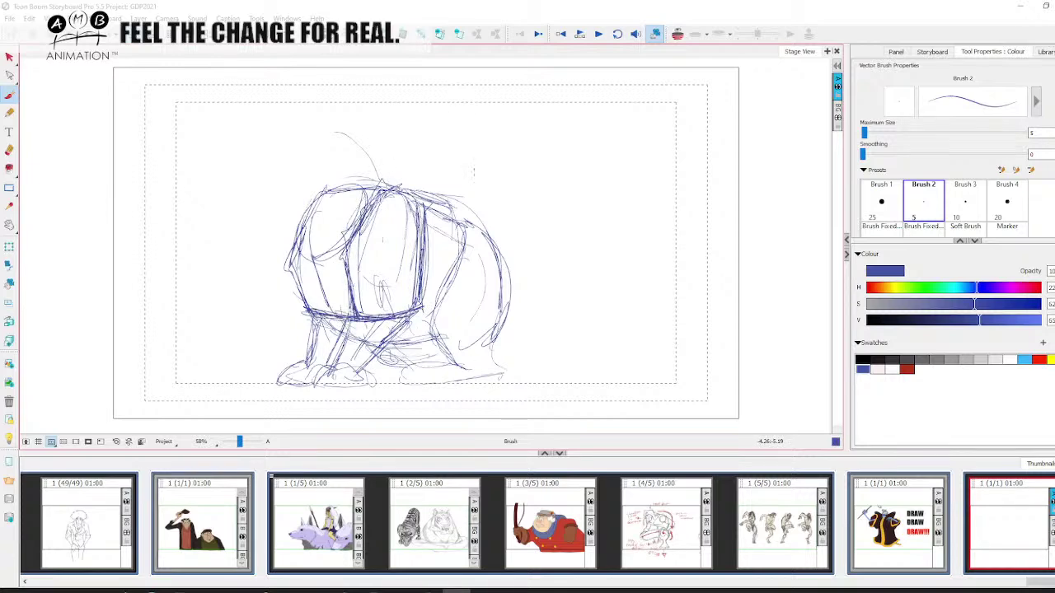
# - Add a new panel after the three-quarter sketch and turn on onion skin
pyautogui.click(352, 38)
pyautogui.click(678, 35)
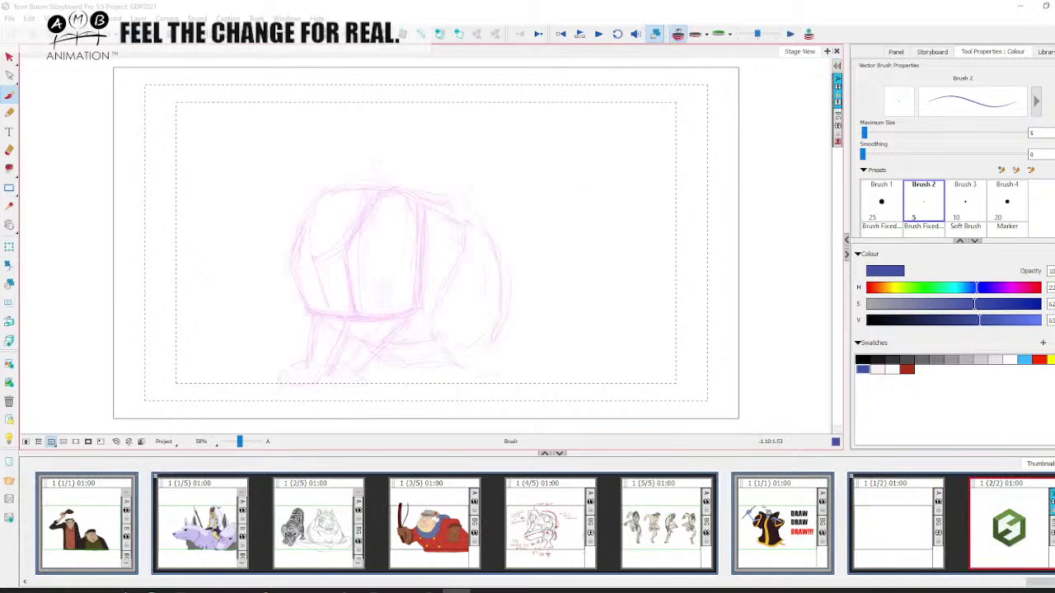
pyautogui.press('.')
# - Draw the front view of the chest box over the onion skin, with angled sides and a vertical centre line
pyautogui.moveTo(396, 189)
pyautogui.mouseDown()
pyautogui.moveTo(480, 193)
pyautogui.moveTo(364, 191)
pyautogui.moveTo(476, 192)
pyautogui.moveTo(478, 288)
pyautogui.mouseUp()
pyautogui.moveTo(366, 192)
pyautogui.mouseDown()
pyautogui.moveTo(356, 267)
pyautogui.moveTo(383, 323)
pyautogui.moveTo(483, 319)
pyautogui.mouseUp()
pyautogui.moveTo(476, 193); pyautogui.dragTo(497, 263)
pyautogui.moveTo(495, 254); pyautogui.dragTo(475, 318)
pyautogui.moveTo(469, 304); pyautogui.dragTo(479, 316)
pyautogui.moveTo(369, 288); pyautogui.dragTo(394, 320)
pyautogui.moveTo(425, 192); pyautogui.dragTo(432, 309)
pyautogui.moveTo(424, 194); pyautogui.dragTo(421, 328)
pyautogui.moveTo(381, 178)
pyautogui.mouseDown()
pyautogui.moveTo(361, 227)
pyautogui.moveTo(363, 295)
pyautogui.mouseUp()
# - Draw two straight forelegs down from the bottom of the front-view chest box
pyautogui.moveTo(367, 295)
pyautogui.mouseDown()
pyautogui.moveTo(384, 326)
pyautogui.moveTo(384, 369)
pyautogui.mouseUp()
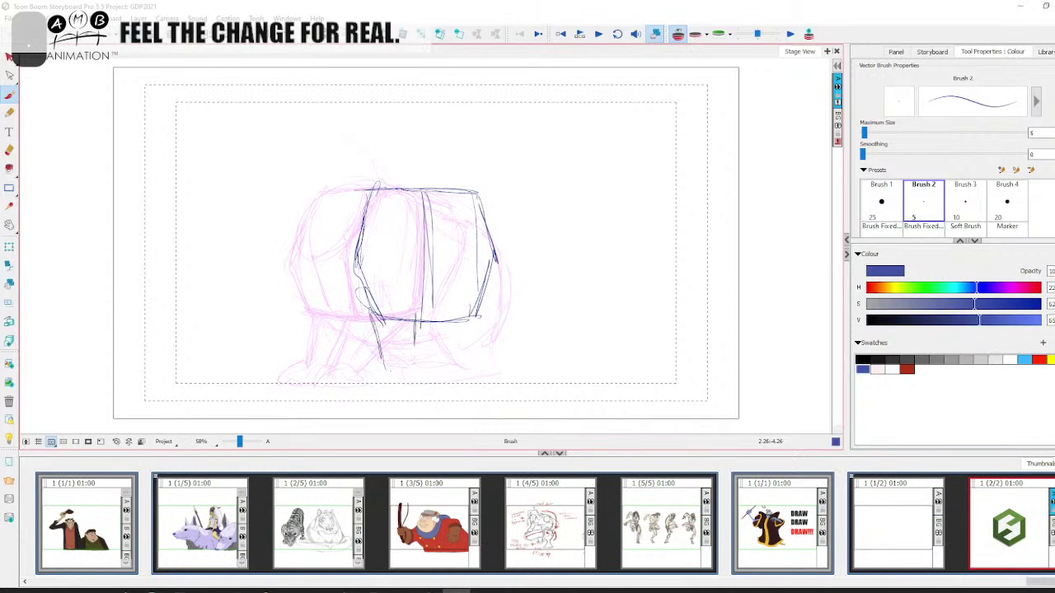
pyautogui.moveTo(475, 319); pyautogui.dragTo(461, 369)
pyautogui.moveTo(433, 325); pyautogui.dragTo(430, 365)
pyautogui.moveTo(437, 318); pyautogui.dragTo(439, 374)
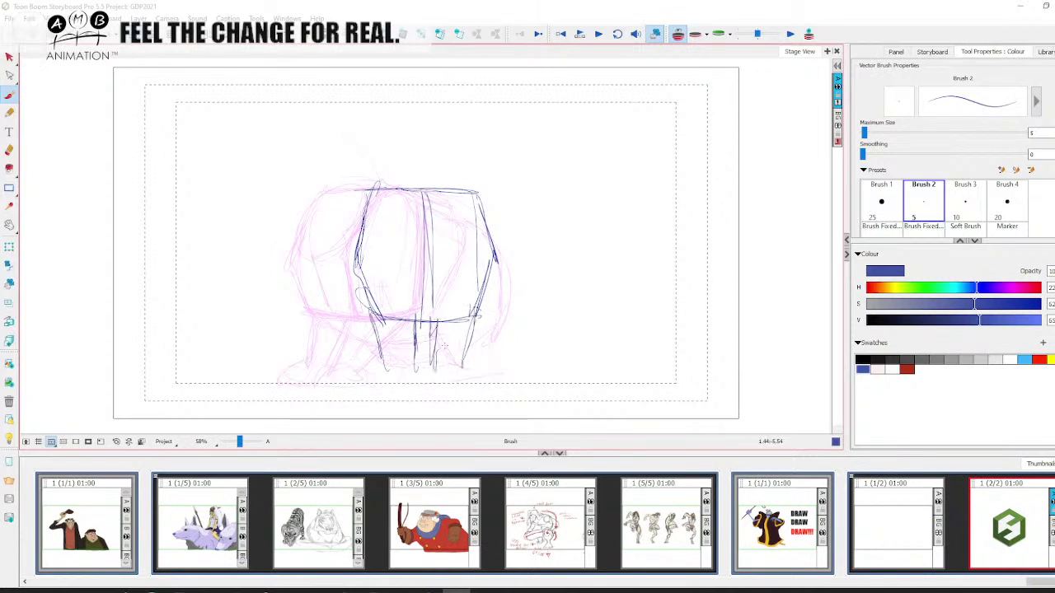
# - Draw an oval on the upper chest, a curved cross line and a rounded body contour inside the box
pyautogui.moveTo(418, 198)
pyautogui.mouseDown()
pyautogui.moveTo(442, 262)
pyautogui.moveTo(422, 199)
pyautogui.mouseUp()
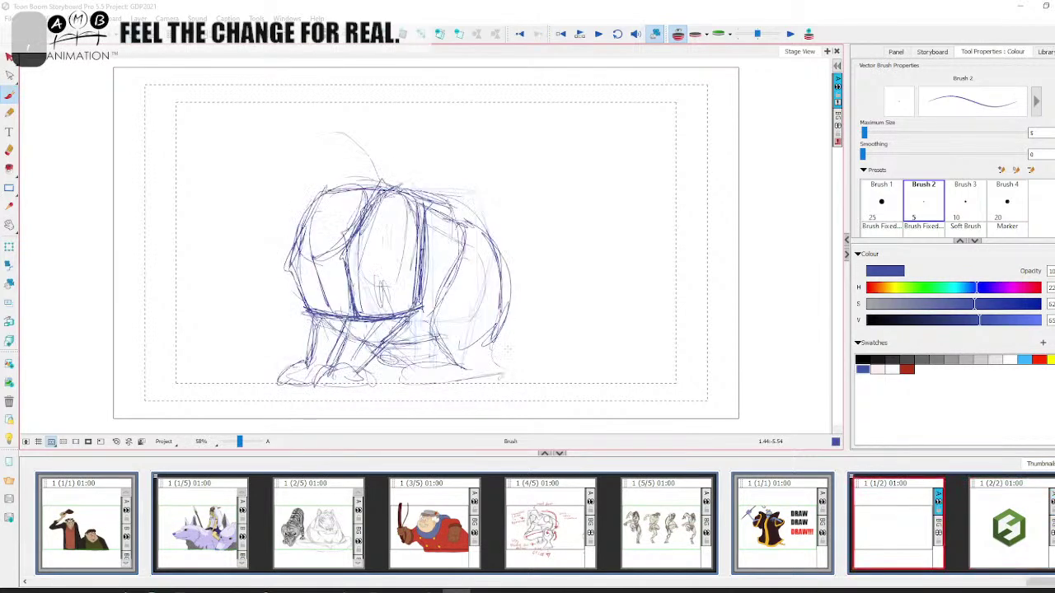
pyautogui.moveTo(500, 246); pyautogui.dragTo(509, 249)
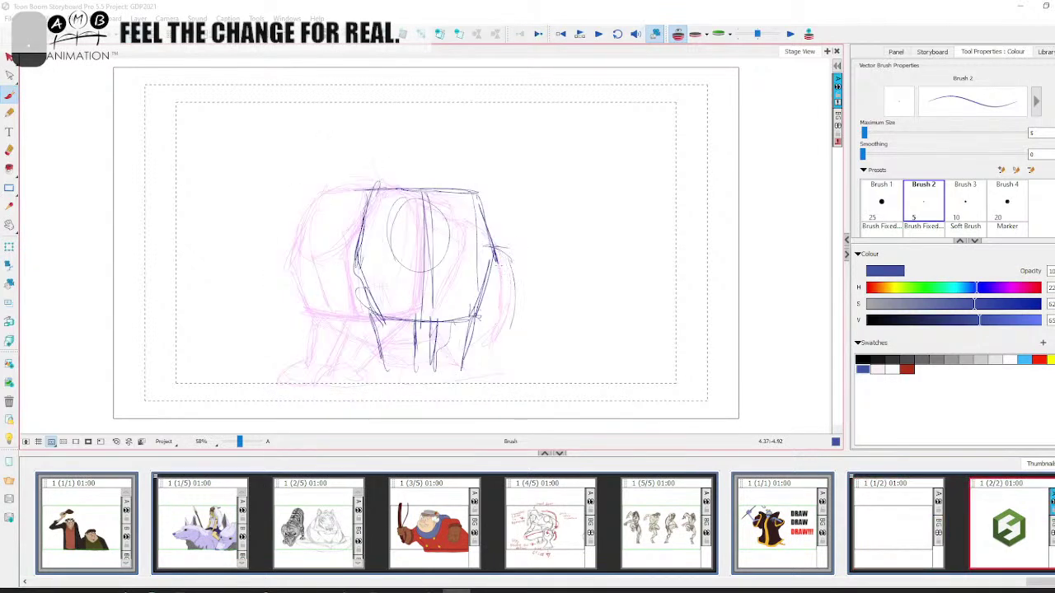
pyautogui.moveTo(389, 236); pyautogui.dragTo(473, 245)
pyautogui.moveTo(417, 232)
pyautogui.mouseDown()
pyautogui.moveTo(382, 239)
pyautogui.moveTo(376, 310)
pyautogui.mouseUp()
pyautogui.moveTo(371, 303); pyautogui.dragTo(474, 318)
pyautogui.moveTo(492, 281); pyautogui.dragTo(486, 300)
# - Draw the haunches bulging outward on both sides of the front-view chest and tapering down to the ground
pyautogui.moveTo(357, 256)
pyautogui.mouseDown()
pyautogui.moveTo(356, 277)
pyautogui.moveTo(336, 286)
pyautogui.mouseUp()
pyautogui.moveTo(340, 288); pyautogui.dragTo(350, 345)
pyautogui.moveTo(363, 259)
pyautogui.mouseDown()
pyautogui.moveTo(333, 295)
pyautogui.moveTo(357, 359)
pyautogui.mouseUp()
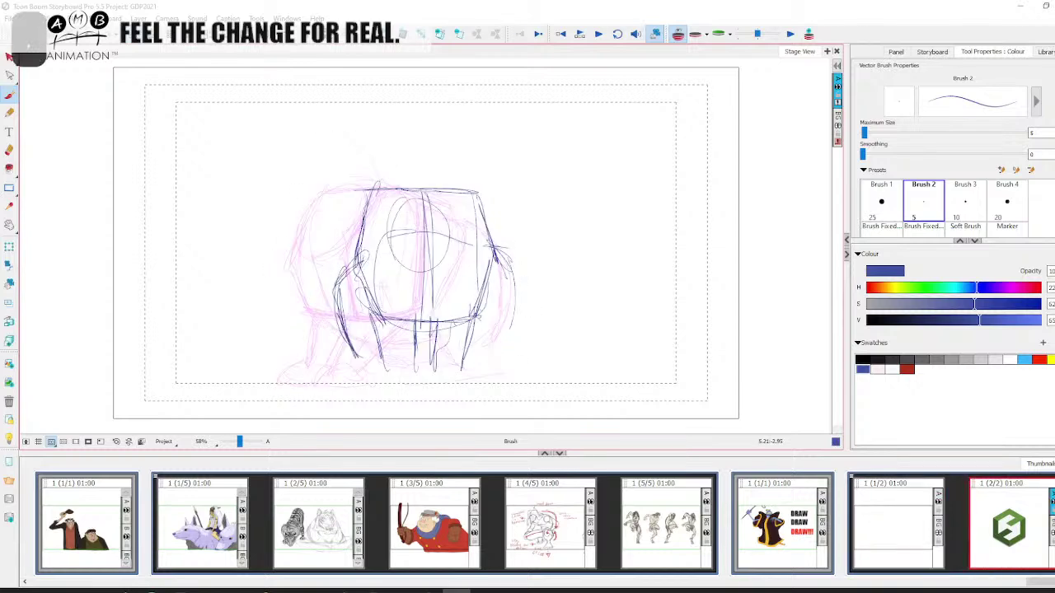
pyautogui.moveTo(488, 242)
pyautogui.mouseDown()
pyautogui.moveTo(514, 273)
pyautogui.moveTo(492, 343)
pyautogui.mouseUp()
pyautogui.moveTo(511, 310); pyautogui.dragTo(490, 349)
pyautogui.moveTo(497, 259); pyautogui.dragTo(512, 300)
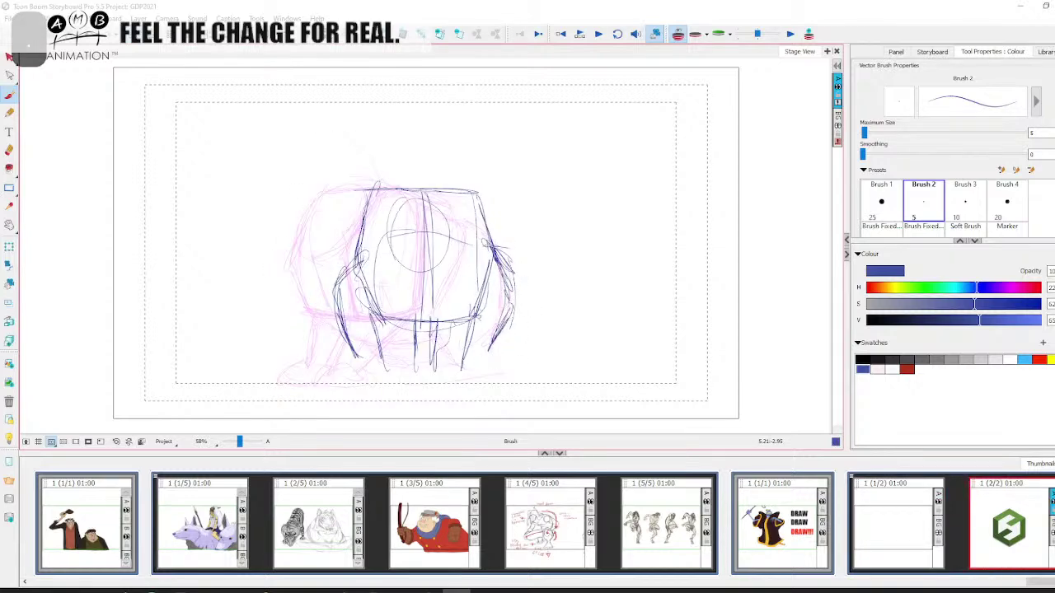
# - Draw arched contour lines across the upper chest and extend one haunch up to meet them
pyautogui.moveTo(390, 231); pyautogui.dragTo(488, 242)
pyautogui.moveTo(352, 232); pyautogui.dragTo(466, 224)
pyautogui.moveTo(391, 221); pyautogui.dragTo(482, 214)
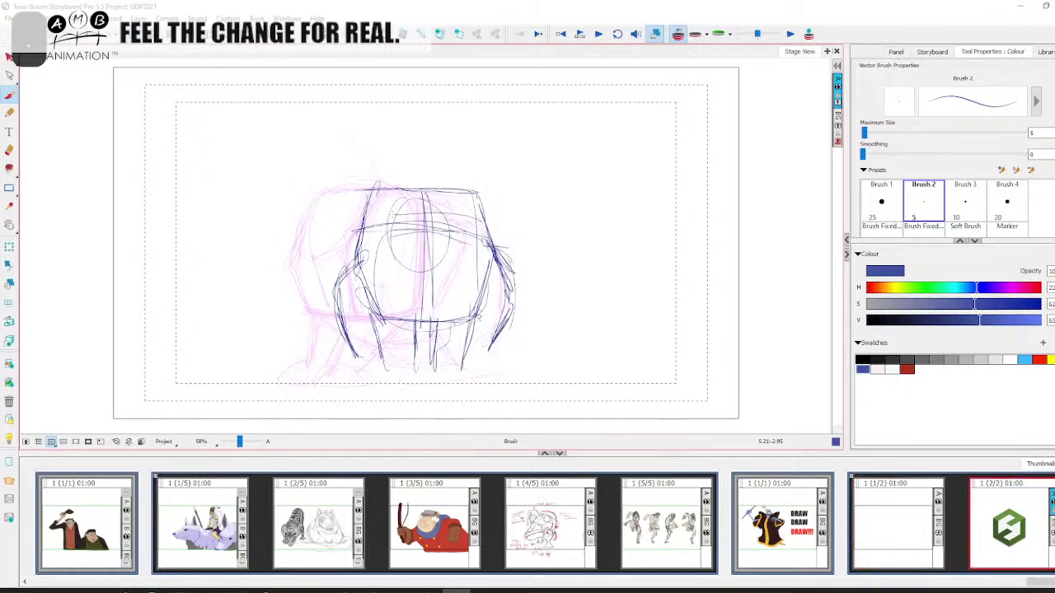
pyautogui.moveTo(339, 227)
pyautogui.mouseDown()
pyautogui.moveTo(486, 235)
pyautogui.moveTo(424, 218)
pyautogui.mouseUp()
pyautogui.moveTo(356, 227); pyautogui.dragTo(333, 285)
pyautogui.moveTo(351, 239); pyautogui.dragTo(334, 288)
# - Check the front view against the previous panel and draw the hind feet on both sides
pyautogui.press('Left')
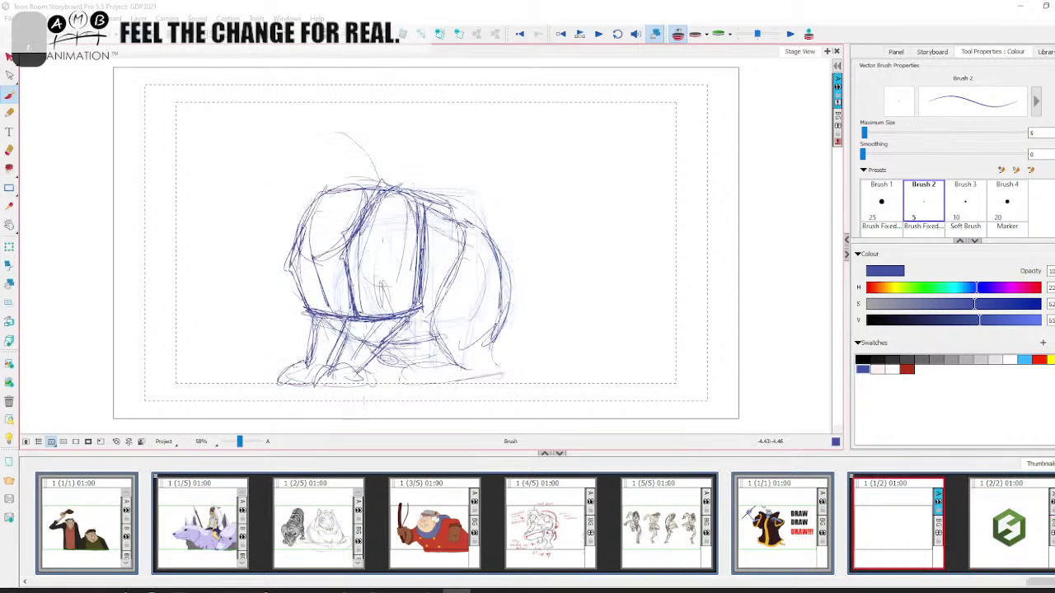
pyautogui.press('Right')
pyautogui.moveTo(495, 352)
pyautogui.mouseDown()
pyautogui.moveTo(475, 373)
pyautogui.moveTo(452, 373)
pyautogui.mouseUp()
pyautogui.moveTo(368, 346)
pyautogui.mouseDown()
pyautogui.moveTo(361, 353)
pyautogui.moveTo(383, 373)
pyautogui.mouseUp()
# - Turn off onion skin and flip between the two panels to compare the body views
pyautogui.click(678, 34)
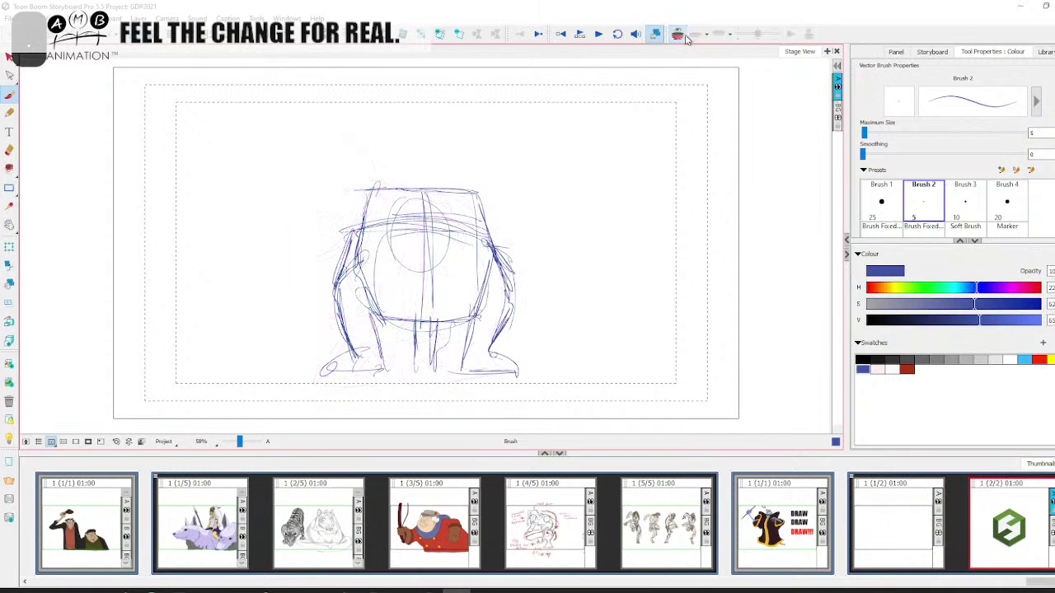
pyautogui.press(',')
pyautogui.press('.')
pyautogui.press(',')
pyautogui.press('.')
# - Strengthen the front-view chest box's upper corners and sides and the outer edges of both haunches
pyautogui.moveTo(365, 207); pyautogui.dragTo(357, 260)
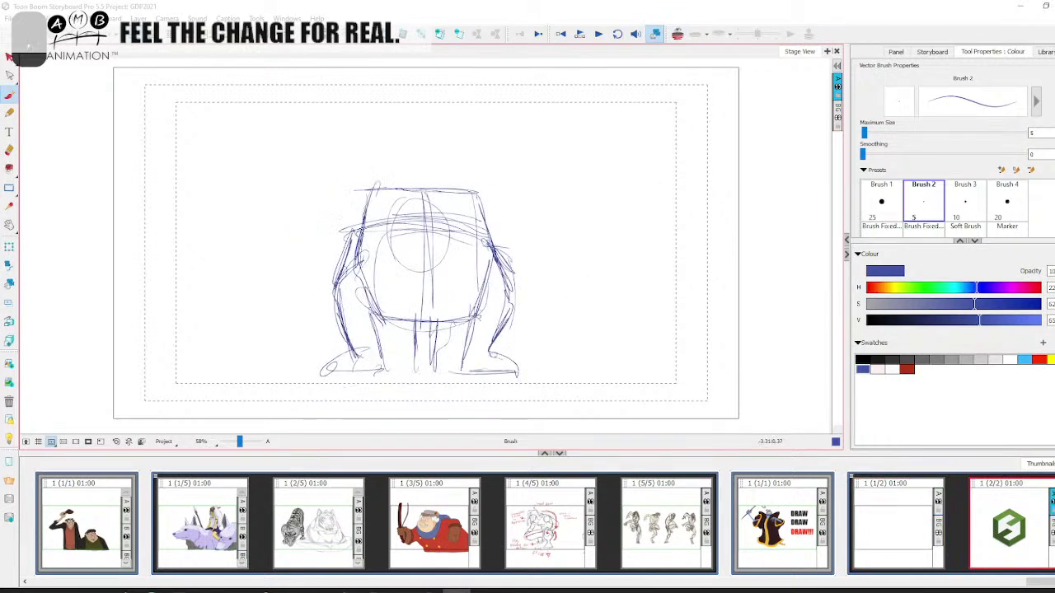
pyautogui.moveTo(365, 207); pyautogui.dragTo(388, 189)
pyautogui.moveTo(471, 190); pyautogui.dragTo(490, 205)
pyautogui.moveTo(479, 203); pyautogui.dragTo(494, 250)
pyautogui.moveTo(480, 293); pyautogui.dragTo(468, 322)
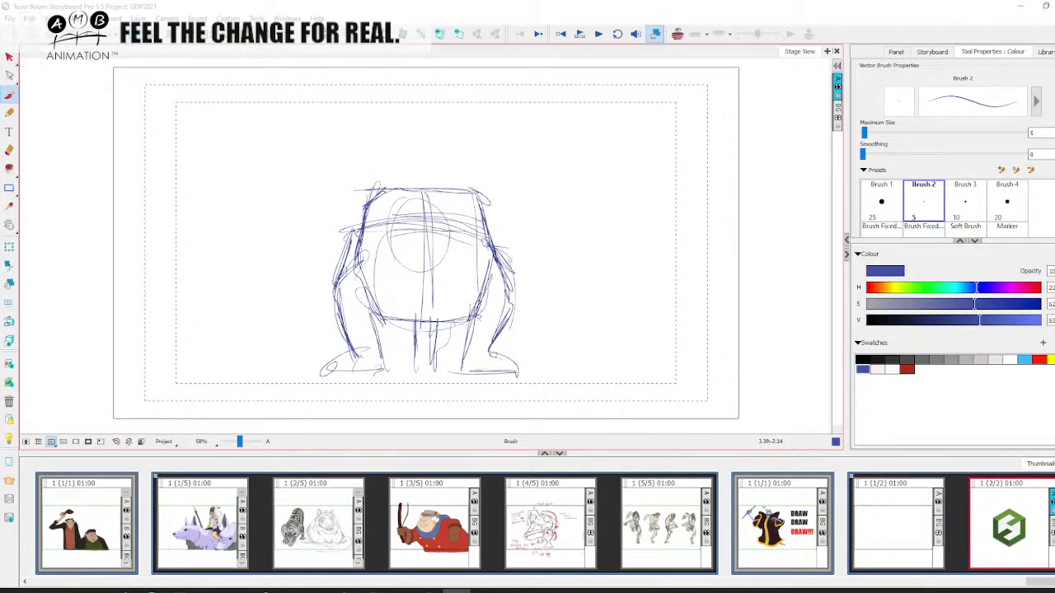
pyautogui.moveTo(369, 282); pyautogui.dragTo(368, 316)
pyautogui.moveTo(363, 224); pyautogui.dragTo(338, 274)
pyautogui.moveTo(493, 258); pyautogui.dragTo(512, 313)
# - Flip back and forth between the three-quarter and front-view panels to check how the body box turns
pyautogui.press(',')
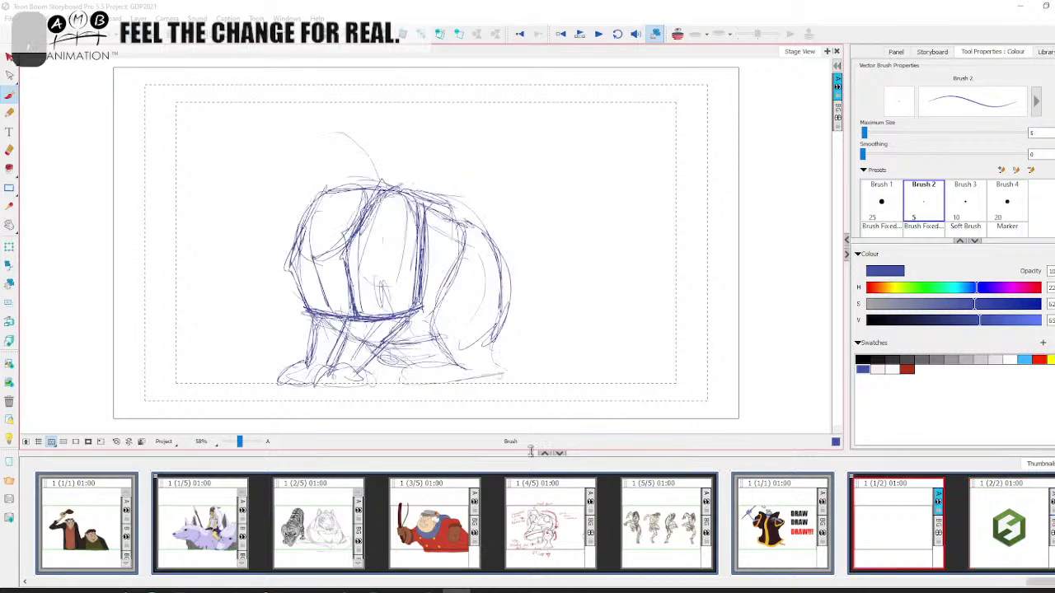
pyautogui.press('.')
pyautogui.press(',')
pyautogui.press('.')
pyautogui.press(',')
pyautogui.press('.')
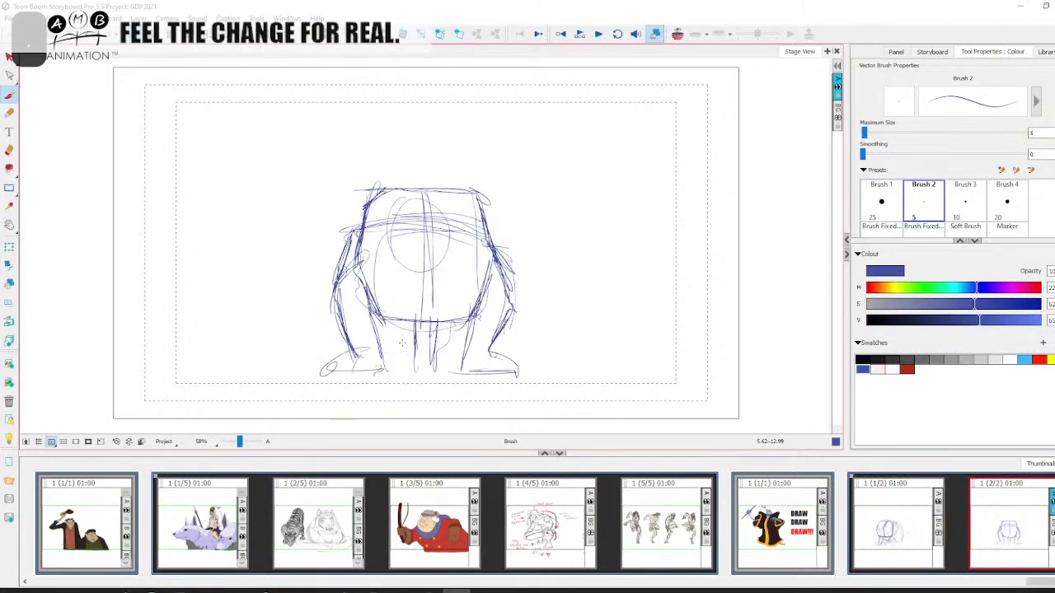
pyautogui.press(',')
pyautogui.press('.')
# - Darken the bottom edge of the front-view chest box and add the belly curve between the legs
pyautogui.moveTo(385, 320); pyautogui.dragTo(459, 319)
pyautogui.press(',')
pyautogui.press('.')
pyautogui.moveTo(373, 342)
pyautogui.mouseDown()
pyautogui.moveTo(404, 363)
pyautogui.moveTo(437, 363)
pyautogui.mouseUp()
pyautogui.moveTo(389, 358); pyautogui.dragTo(462, 360)
# - Compare the finished front view with the three-quarter panel by flipping between them
pyautogui.press(',')
pyautogui.press('.')
pyautogui.press(',')
pyautogui.press('.')
pyautogui.press('f')
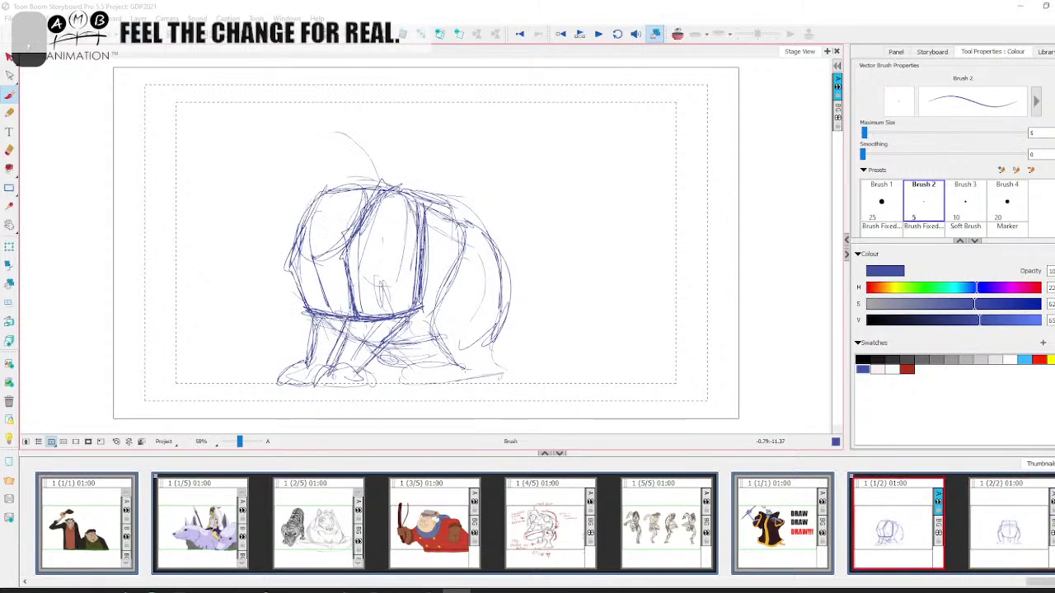
pyautogui.press('g')
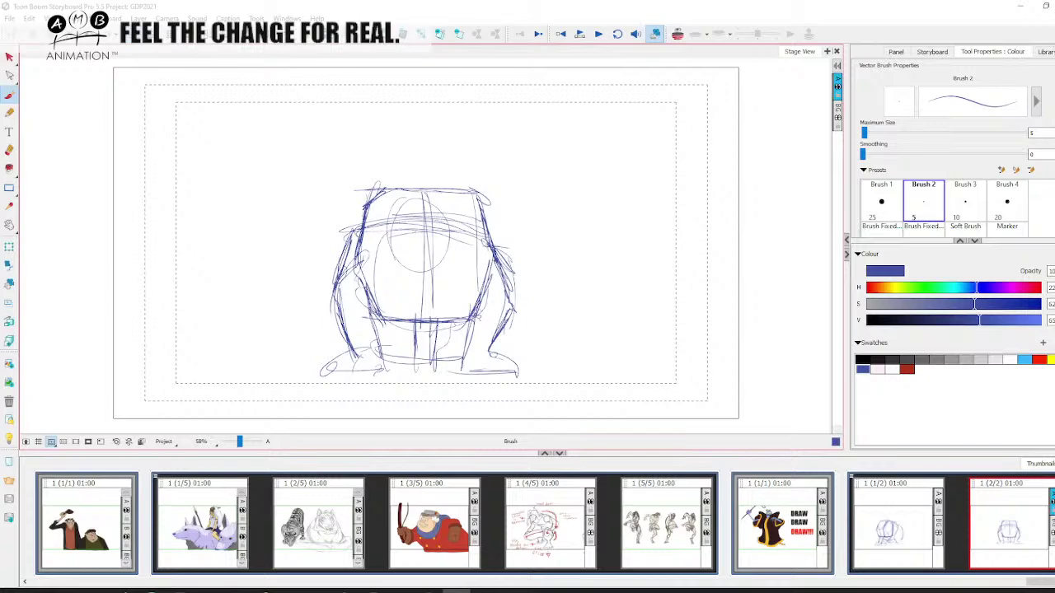
# - Switch to the browser, maximize the Turnaround Bunny Keys video and rewind it close to the start
pyautogui.hotkey('alt', 's')
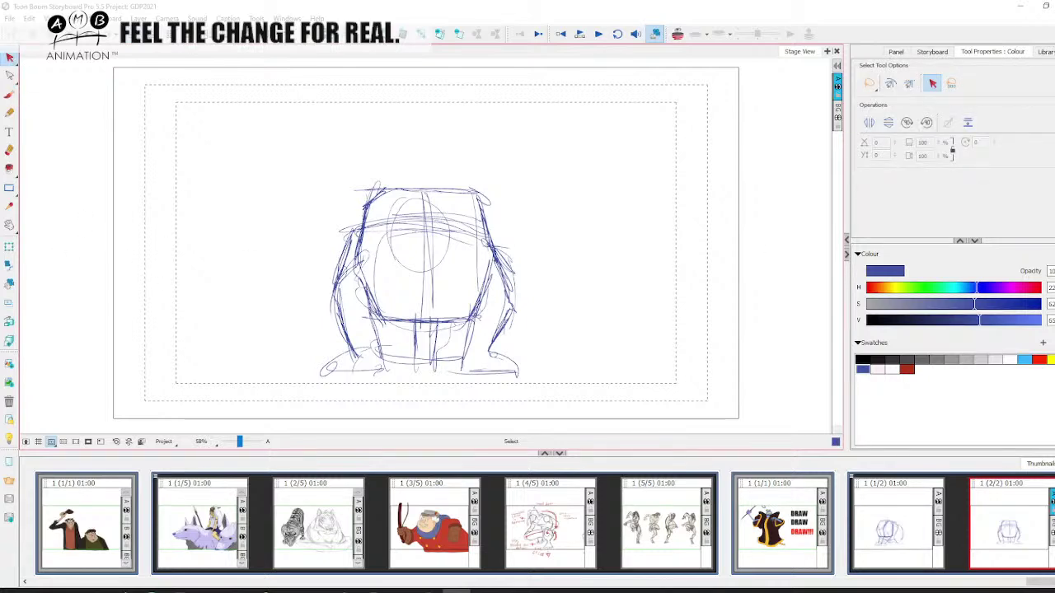
pyautogui.moveTo(1054, 592); pyautogui.dragTo(644, 34)
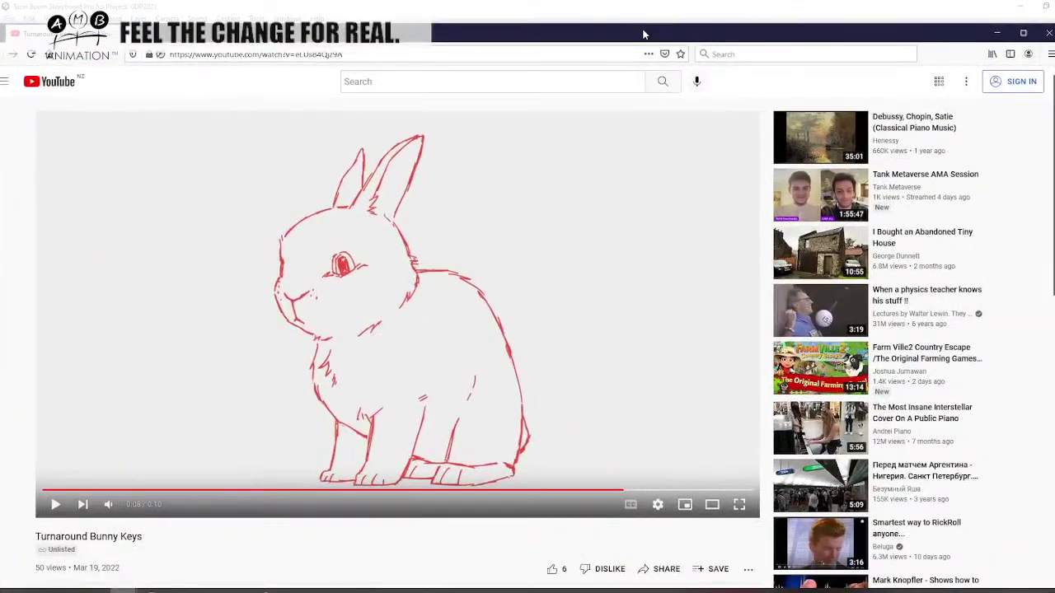
pyautogui.click(1024, 34)
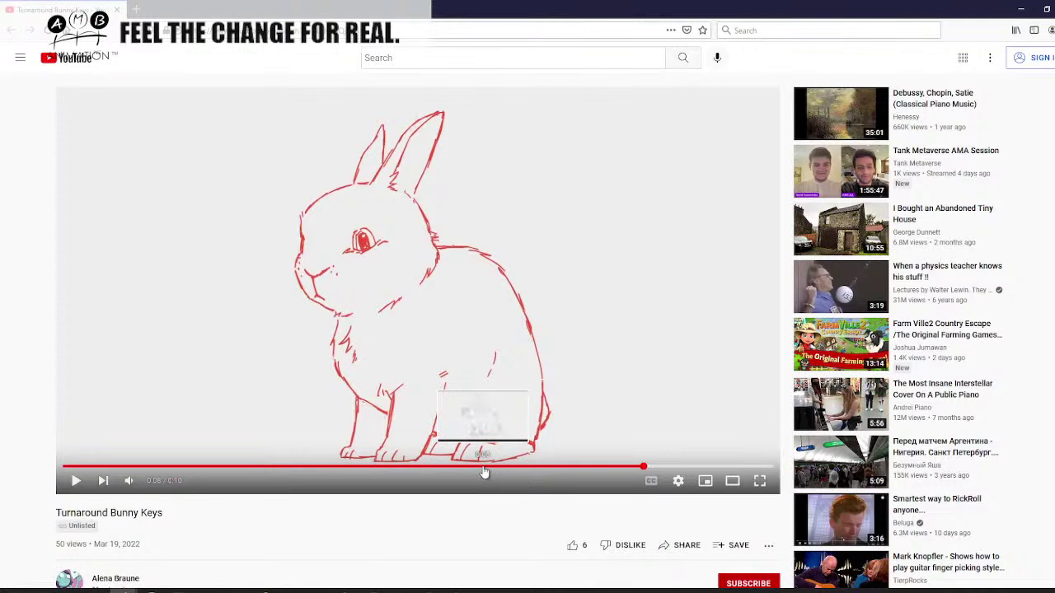
pyautogui.click(481, 467)
pyautogui.click(116, 467)
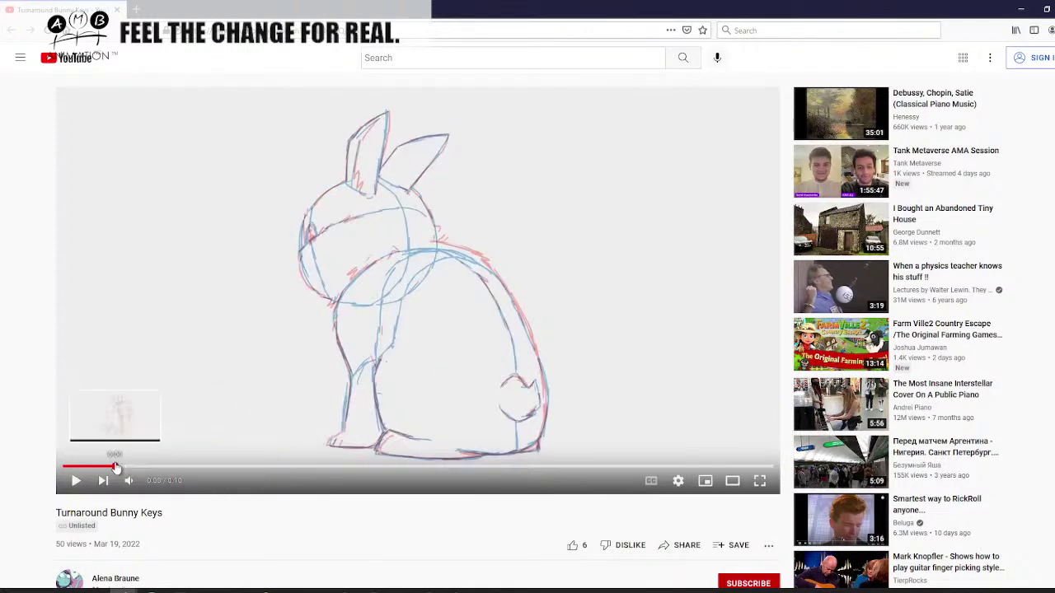
# - Play the Turnaround Bunny Keys video in short bursts, pausing to examine the red box-construction poses
pyautogui.click(77, 482)
pyautogui.click(77, 482)
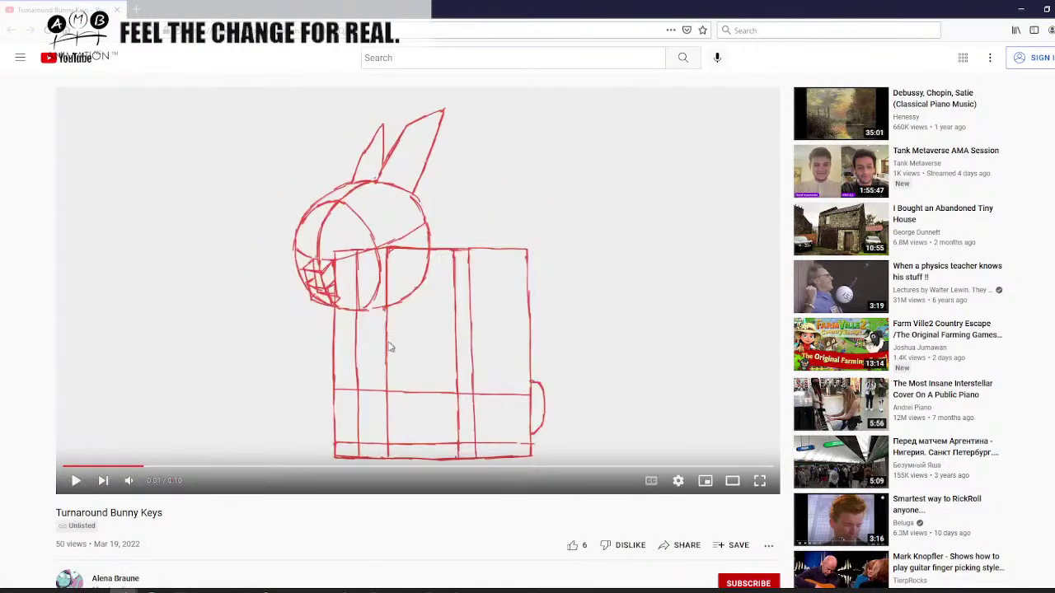
pyautogui.click(76, 482)
pyautogui.click(76, 481)
pyautogui.click(76, 482)
pyautogui.click(75, 481)
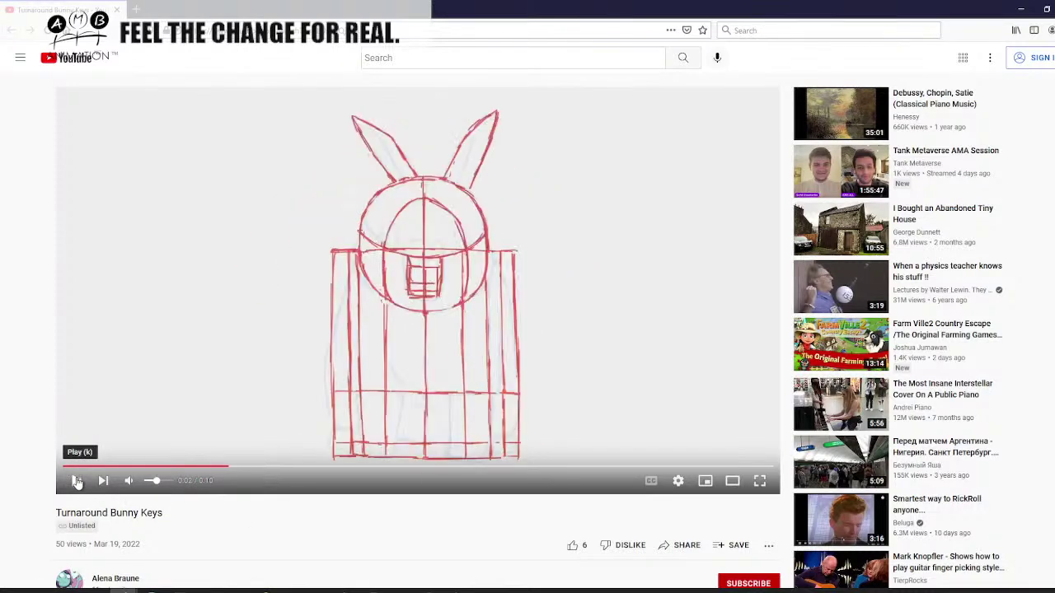
pyautogui.click(76, 482)
pyautogui.click(76, 482)
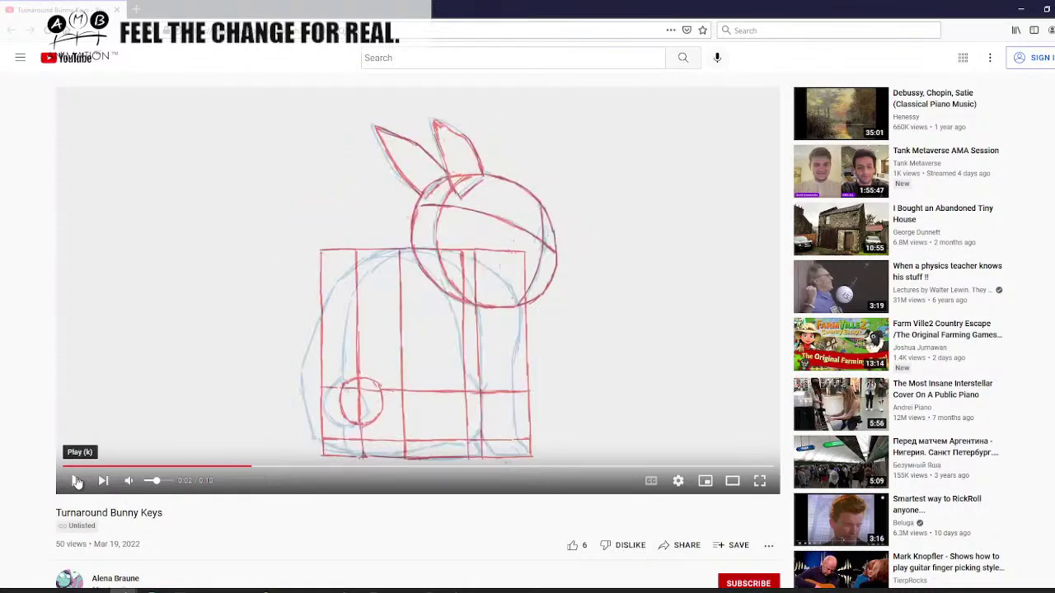
pyautogui.click(75, 481)
pyautogui.click(76, 481)
# - Step the bunny video back to the rear-view key to examine its body box, and resume playback
pyautogui.press(',')
pyautogui.press(',')
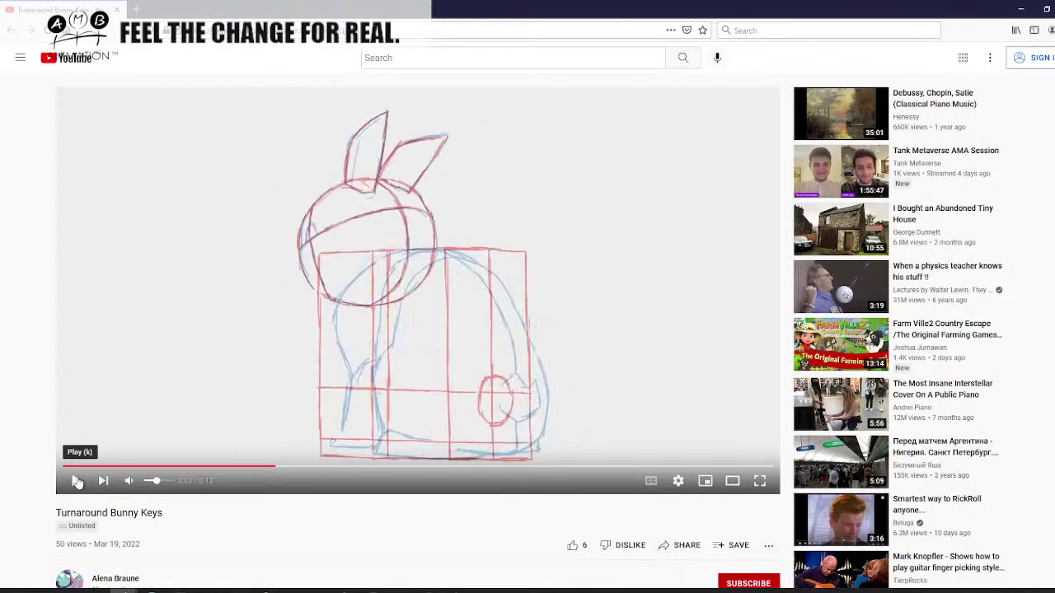
pyautogui.press(',')
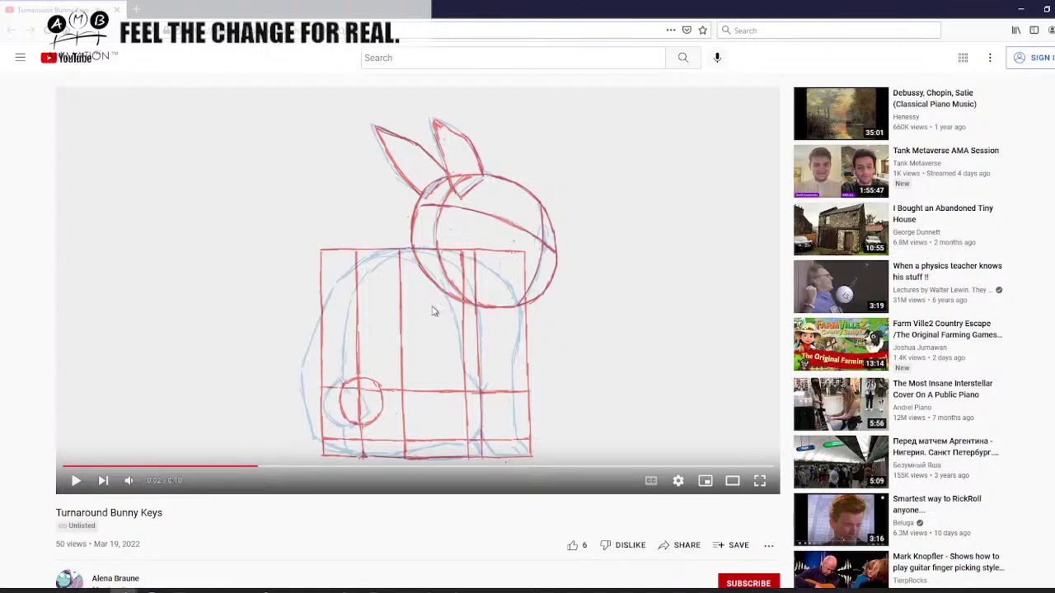
pyautogui.click(78, 482)
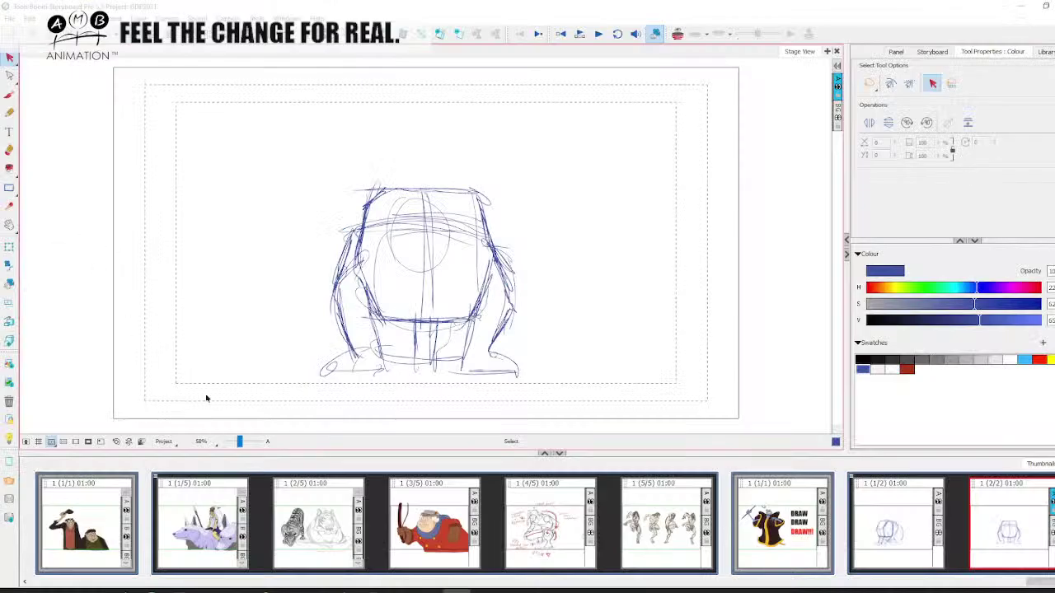
# - Switch to Storyboard Pro's three-quarter bunny panel and sketch the folded hind leg's thigh, shin and foot bones in dark red
pyautogui.click(892, 528)
pyautogui.click(10, 96)
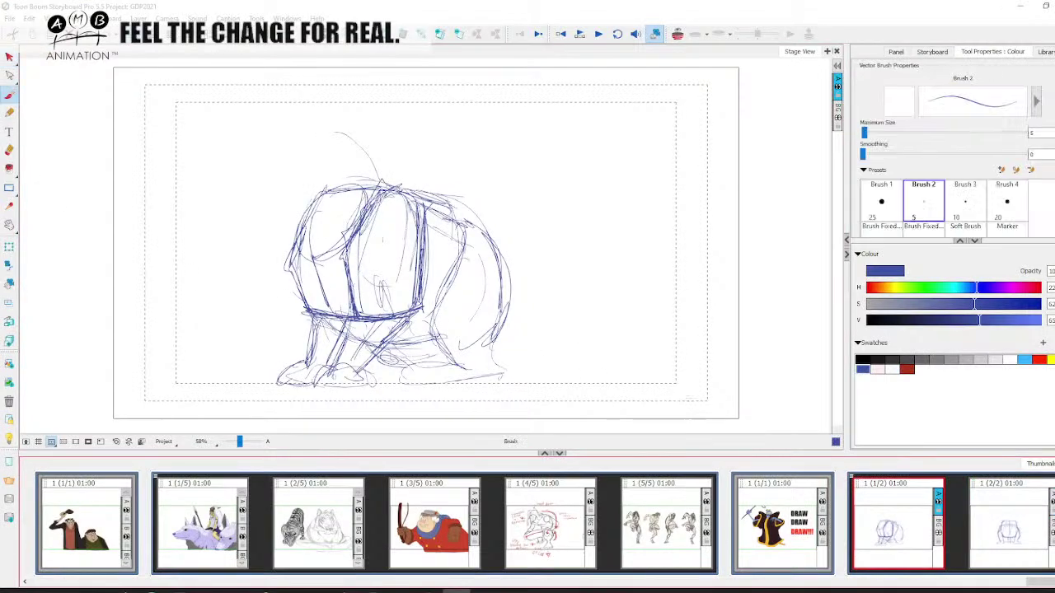
pyautogui.click(906, 369)
pyautogui.moveTo(454, 219)
pyautogui.mouseDown()
pyautogui.moveTo(501, 257)
pyautogui.moveTo(445, 325)
pyautogui.mouseUp()
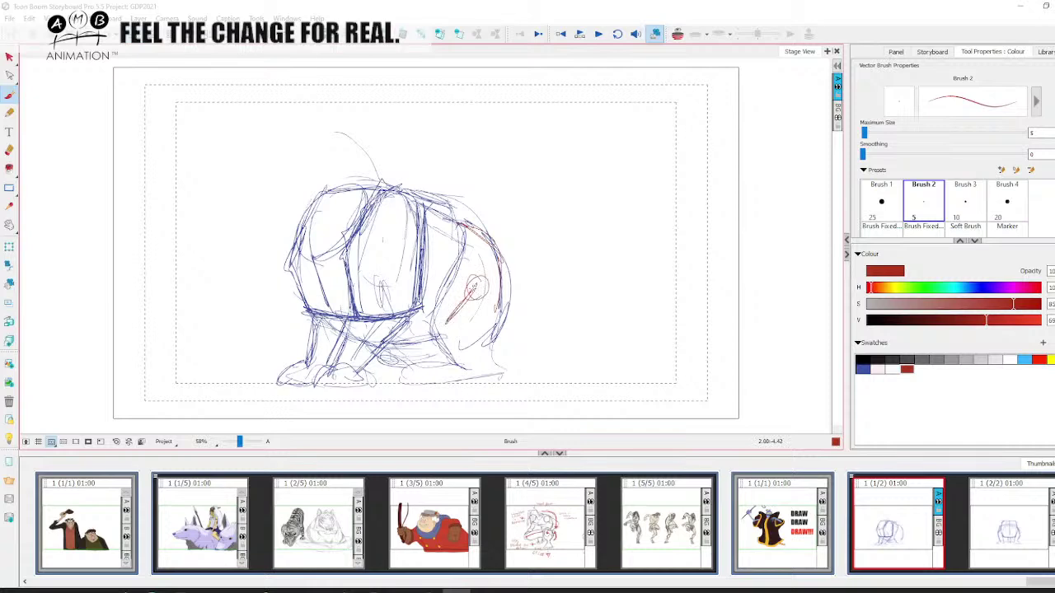
pyautogui.moveTo(479, 279)
pyautogui.mouseDown()
pyautogui.moveTo(412, 335)
pyautogui.moveTo(492, 362)
pyautogui.mouseUp()
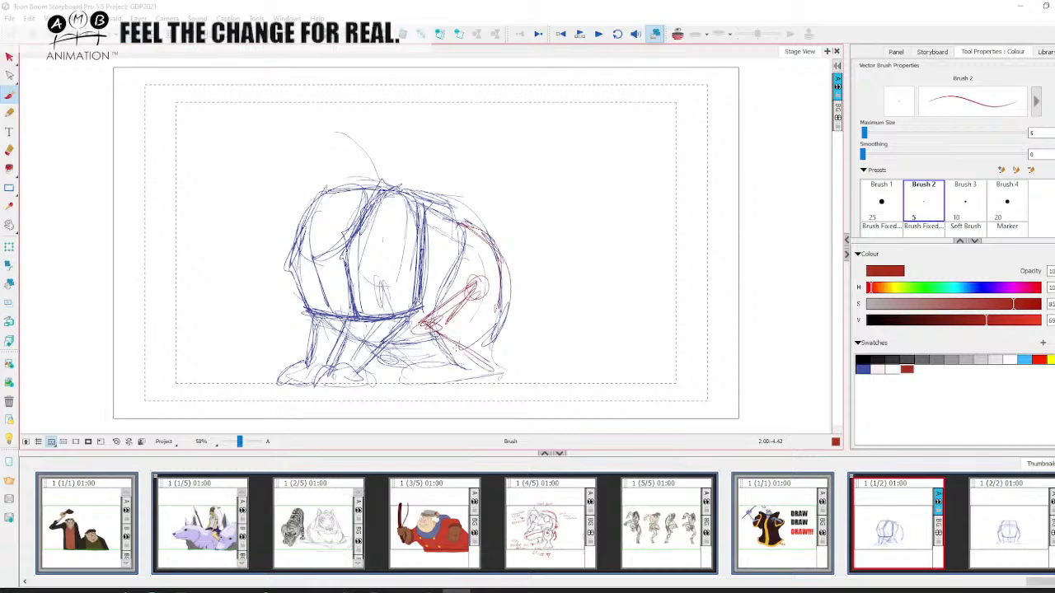
pyautogui.moveTo(417, 328)
pyautogui.mouseDown()
pyautogui.moveTo(494, 373)
pyautogui.moveTo(410, 381)
pyautogui.mouseUp()
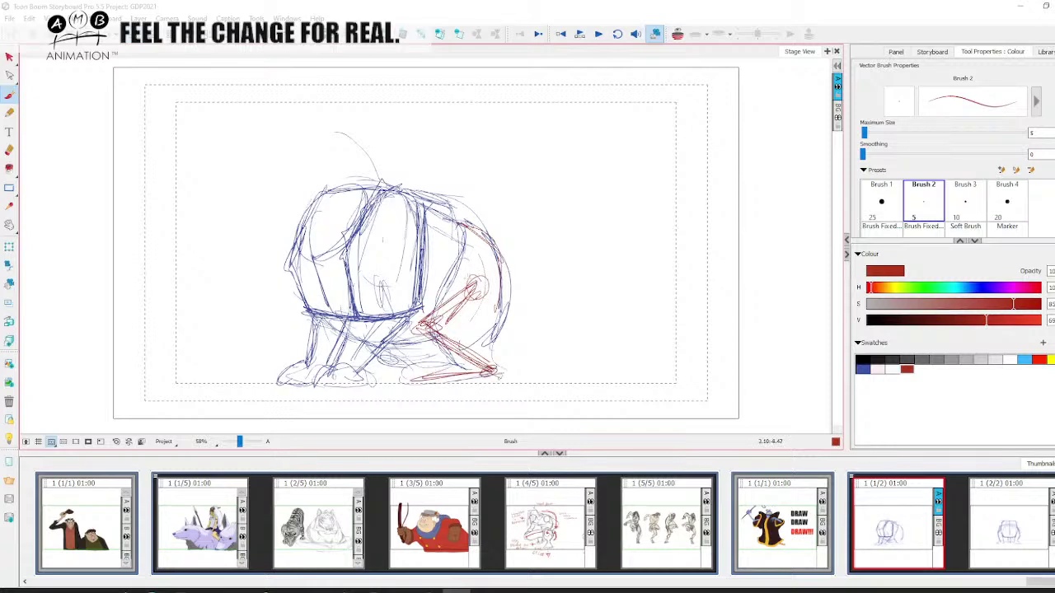
# - Redraw the thigh bone from a lower hip joint and add flank and rump strokes around it
pyautogui.moveTo(491, 302); pyautogui.dragTo(424, 318)
pyautogui.moveTo(488, 305); pyautogui.dragTo(425, 320)
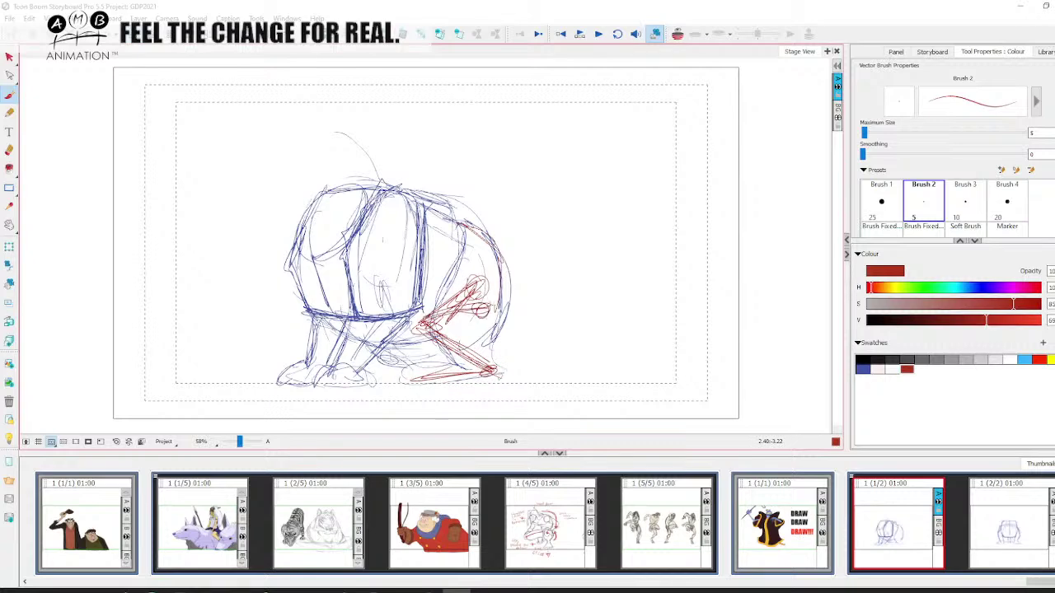
pyautogui.moveTo(491, 303); pyautogui.dragTo(414, 322)
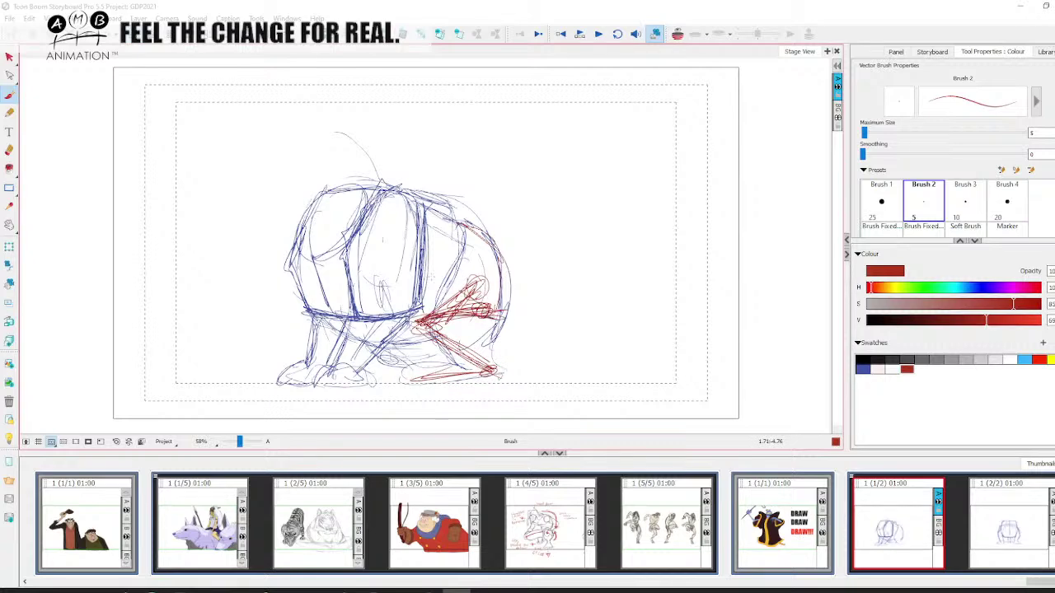
pyautogui.moveTo(425, 278); pyautogui.dragTo(467, 296)
pyautogui.moveTo(426, 284); pyautogui.dragTo(464, 362)
pyautogui.moveTo(424, 288)
pyautogui.mouseDown()
pyautogui.moveTo(484, 368)
pyautogui.moveTo(475, 306)
pyautogui.mouseUp()
pyautogui.moveTo(497, 320); pyautogui.dragTo(512, 360)
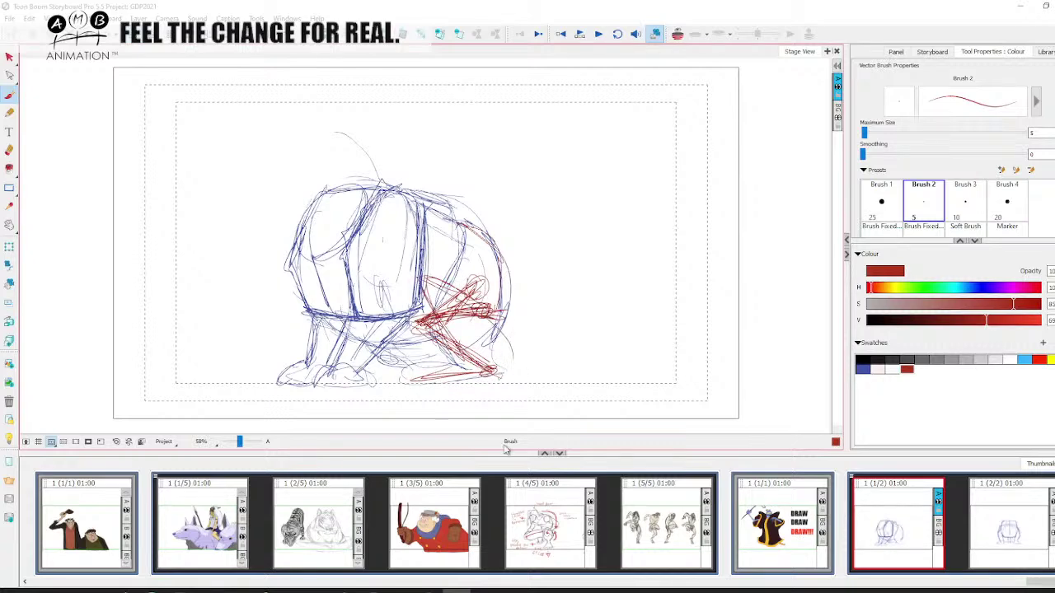
# - Delete the red hind-leg strokes from the three-quarter bunny sketch
pyautogui.click(9, 57)
pyautogui.click(487, 304)
pyautogui.press('Delete')
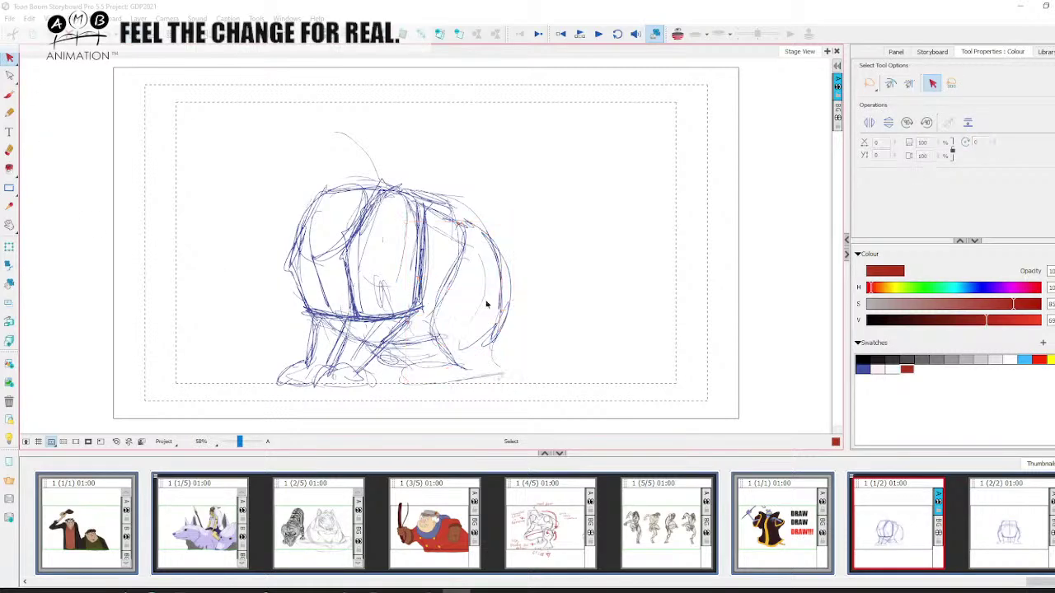
# - Mark the hip joint low on the bunny's rump in red and draw a line back from the chest box
pyautogui.click(9, 95)
pyautogui.moveTo(487, 305); pyautogui.dragTo(476, 348)
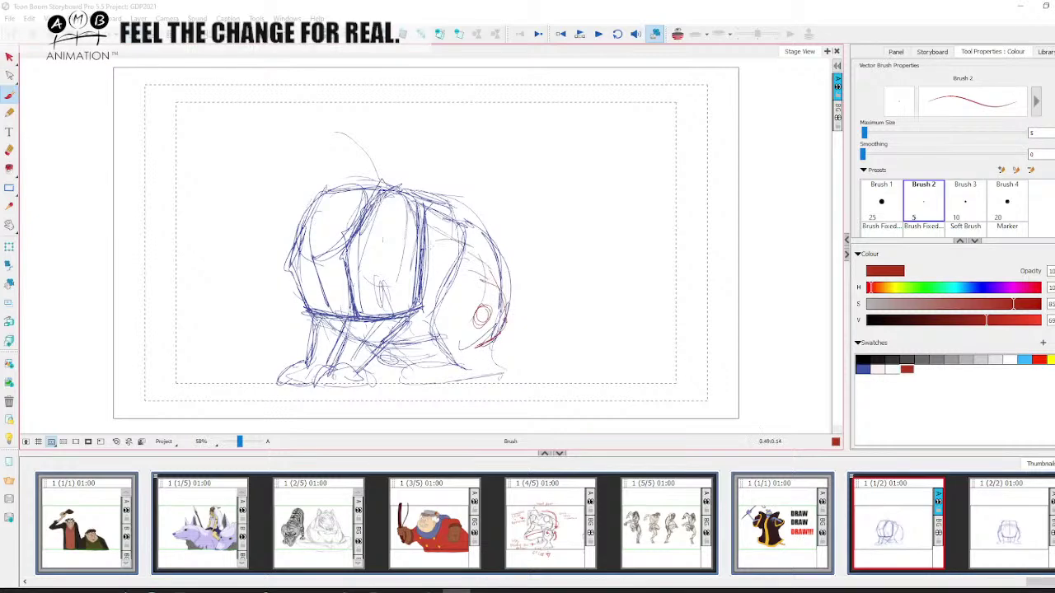
pyautogui.moveTo(424, 264); pyautogui.dragTo(476, 275)
# - Sketch a sitting quadruped skeleton beside the bunny in red, with pelvis, hip joint, folded hind leg and first front-leg lines
pyautogui.press('space')
pyautogui.moveTo(675, 266); pyautogui.dragTo(602, 261)
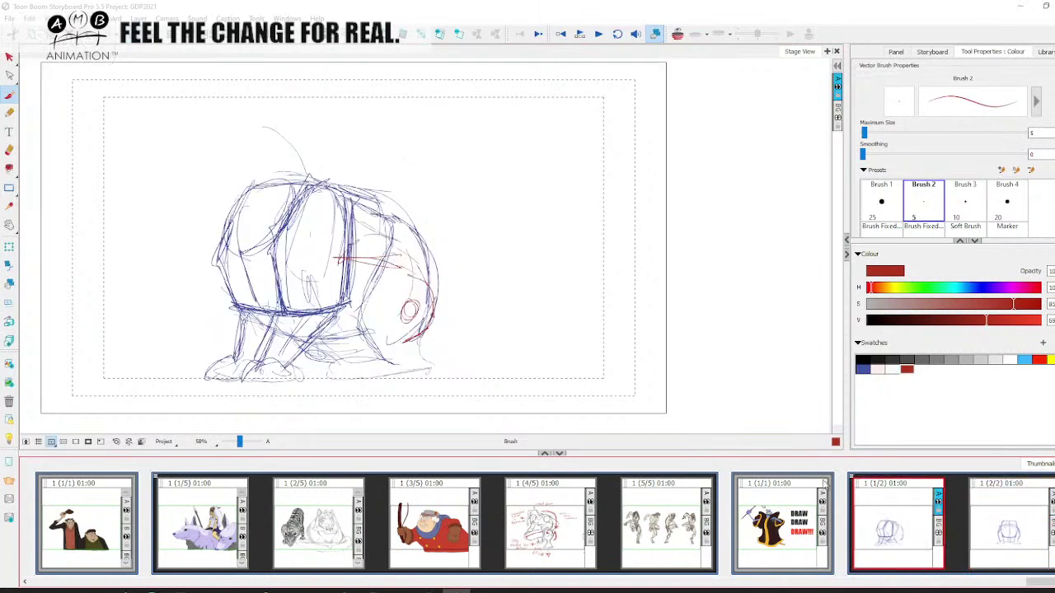
pyautogui.press('space')
pyautogui.moveTo(576, 324); pyautogui.dragTo(534, 320)
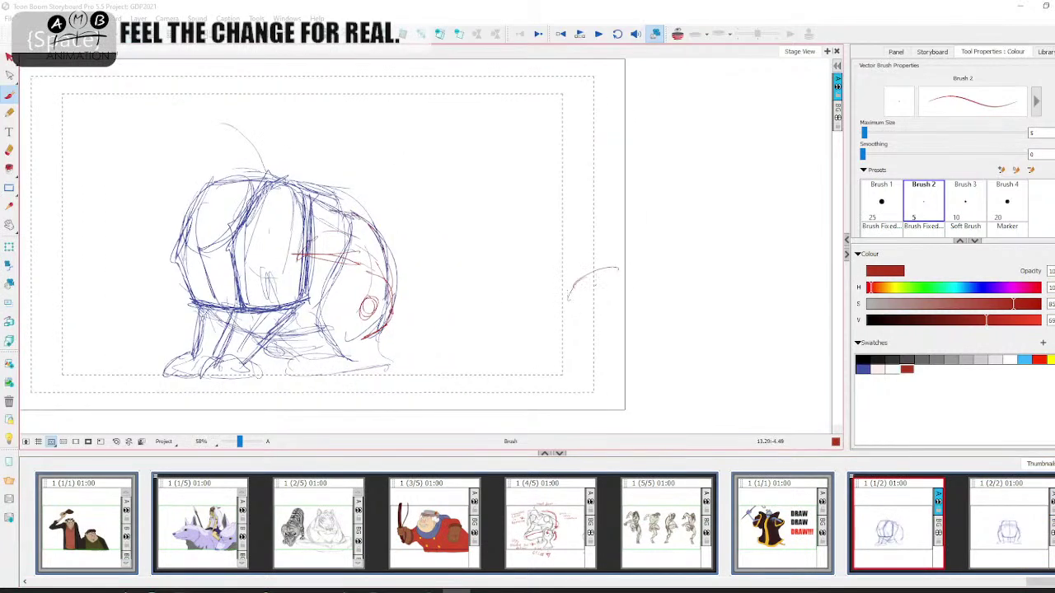
pyautogui.moveTo(642, 283)
pyautogui.mouseDown()
pyautogui.moveTo(663, 336)
pyautogui.moveTo(649, 346)
pyautogui.mouseUp()
pyautogui.moveTo(664, 322); pyautogui.dragTo(635, 350)
pyautogui.moveTo(552, 305); pyautogui.dragTo(586, 341)
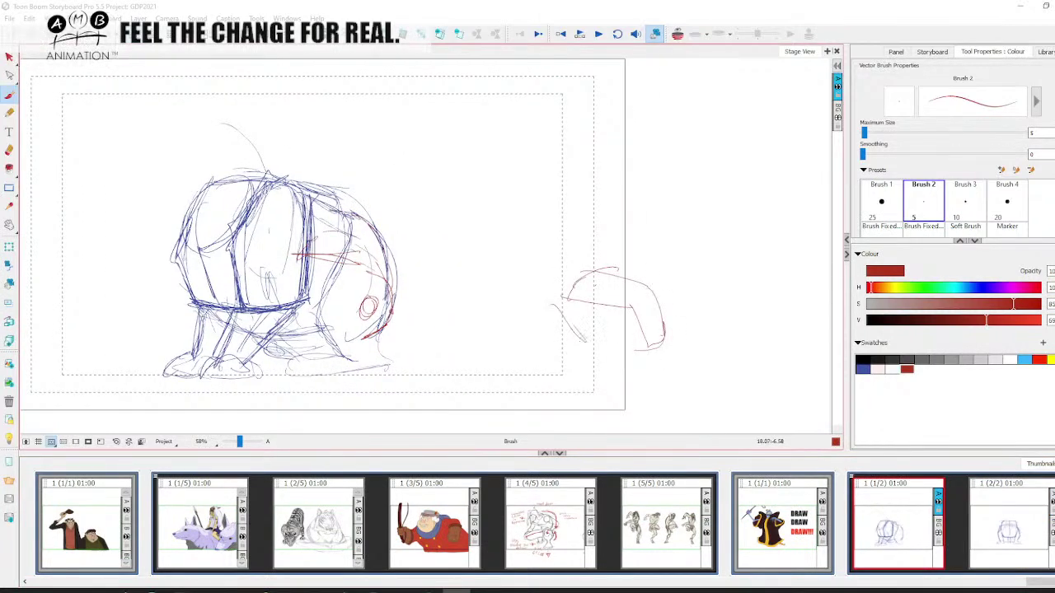
pyautogui.moveTo(644, 311)
pyautogui.mouseDown()
pyautogui.moveTo(606, 221)
pyautogui.moveTo(606, 362)
pyautogui.mouseUp()
pyautogui.moveTo(603, 242)
pyautogui.mouseDown()
pyautogui.moveTo(618, 374)
pyautogui.moveTo(631, 379)
pyautogui.moveTo(506, 387)
pyautogui.mouseUp()
pyautogui.moveTo(565, 290)
pyautogui.mouseDown()
pyautogui.moveTo(513, 268)
pyautogui.moveTo(533, 273)
pyautogui.mouseUp()
pyautogui.moveTo(534, 272)
pyautogui.mouseDown()
pyautogui.moveTo(476, 229)
pyautogui.moveTo(487, 227)
pyautogui.mouseUp()
pyautogui.moveTo(475, 231)
pyautogui.mouseDown()
pyautogui.moveTo(488, 347)
pyautogui.moveTo(506, 351)
pyautogui.moveTo(443, 372)
pyautogui.moveTo(513, 362)
pyautogui.moveTo(547, 371)
pyautogui.mouseUp()
# - Draw the skeleton's long back curve down to the rump and rough in the ribcage lines
pyautogui.press('space')
pyautogui.moveTo(608, 274); pyautogui.dragTo(567, 210)
pyautogui.moveTo(615, 252); pyautogui.dragTo(504, 164)
pyautogui.moveTo(579, 196); pyautogui.dragTo(452, 162)
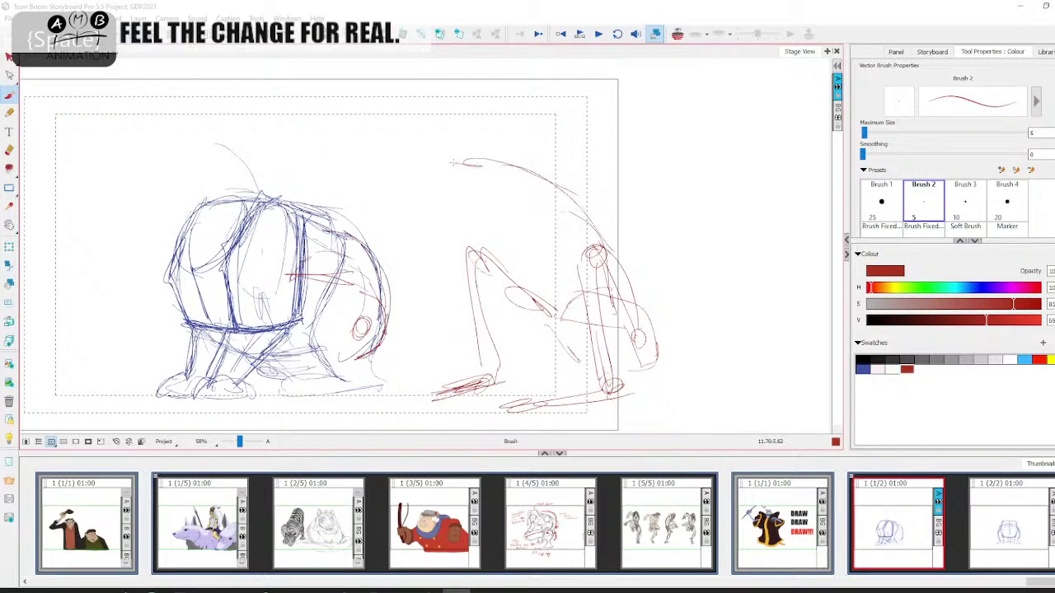
pyautogui.moveTo(536, 173); pyautogui.dragTo(623, 288)
pyautogui.press('space')
pyautogui.moveTo(568, 239); pyautogui.dragTo(599, 245)
pyautogui.moveTo(553, 183)
pyautogui.mouseDown()
pyautogui.moveTo(567, 202)
pyautogui.moveTo(536, 285)
pyautogui.mouseUp()
pyautogui.moveTo(473, 180)
pyautogui.mouseDown()
pyautogui.moveTo(437, 216)
pyautogui.moveTo(497, 304)
pyautogui.moveTo(568, 288)
pyautogui.mouseUp()
# - Sketch the skeleton's near shoulder blade and the foreleg running down to the ground
pyautogui.press('space')
pyautogui.moveTo(543, 183)
pyautogui.mouseDown()
pyautogui.moveTo(547, 167)
pyautogui.moveTo(557, 238)
pyautogui.mouseUp()
pyautogui.moveTo(536, 151)
pyautogui.mouseDown()
pyautogui.moveTo(504, 237)
pyautogui.moveTo(582, 167)
pyautogui.mouseUp()
pyautogui.moveTo(582, 167); pyautogui.dragTo(538, 269)
pyautogui.moveTo(575, 202); pyautogui.dragTo(532, 270)
pyautogui.moveTo(537, 163)
pyautogui.mouseDown()
pyautogui.moveTo(518, 204)
pyautogui.moveTo(506, 287)
pyautogui.mouseUp()
pyautogui.moveTo(514, 287); pyautogui.dragTo(544, 361)
pyautogui.moveTo(544, 355); pyautogui.dragTo(523, 400)
# - Add the skeleton's chest front and far foreleg, and sketch the paws of both forelegs
pyautogui.press('space')
pyautogui.moveTo(502, 280); pyautogui.dragTo(518, 285)
pyautogui.moveTo(474, 175); pyautogui.dragTo(462, 250)
pyautogui.moveTo(465, 210); pyautogui.dragTo(486, 280)
pyautogui.moveTo(471, 247); pyautogui.dragTo(499, 333)
pyautogui.moveTo(488, 285)
pyautogui.mouseDown()
pyautogui.moveTo(501, 357)
pyautogui.moveTo(476, 402)
pyautogui.mouseUp()
pyautogui.press('space')
pyautogui.moveTo(530, 411)
pyautogui.mouseDown()
pyautogui.moveTo(553, 409)
pyautogui.moveTo(542, 415)
pyautogui.mouseUp()
pyautogui.moveTo(506, 383); pyautogui.dragTo(488, 397)
pyautogui.moveTo(508, 384); pyautogui.dragTo(483, 403)
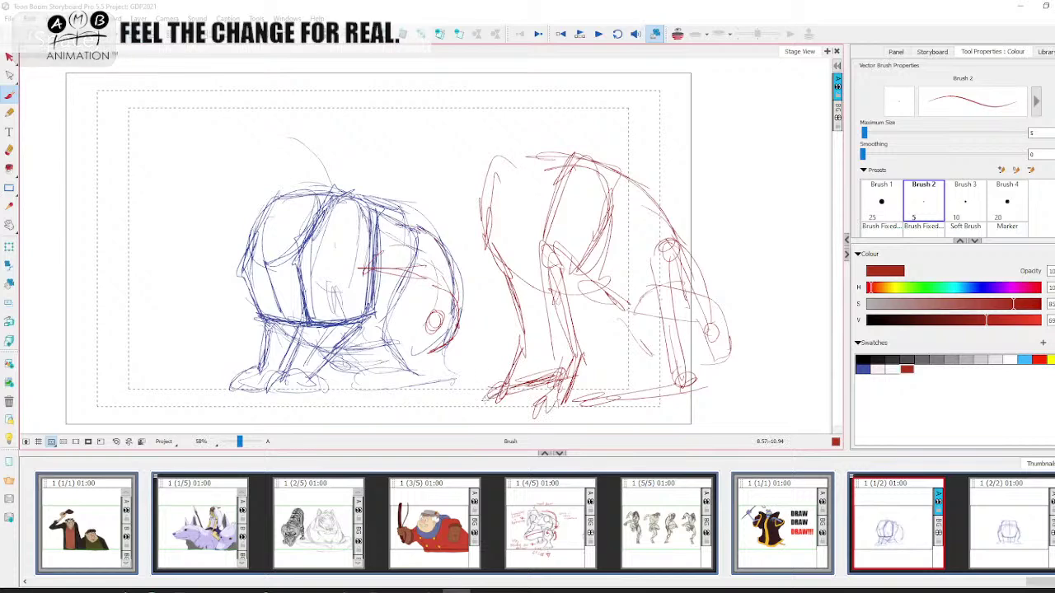
pyautogui.moveTo(571, 388); pyautogui.dragTo(563, 396)
# - Reinforce the skeleton's hind-leg bones with repeated strokes along the shin and from knee to hip
pyautogui.press('space')
pyautogui.moveTo(620, 344)
pyautogui.mouseDown()
pyautogui.moveTo(617, 357)
pyautogui.moveTo(597, 357)
pyautogui.mouseUp()
pyautogui.moveTo(674, 301); pyautogui.dragTo(701, 311)
pyautogui.moveTo(640, 295)
pyautogui.mouseDown()
pyautogui.moveTo(700, 309)
pyautogui.moveTo(675, 332)
pyautogui.mouseUp()
pyautogui.moveTo(633, 273); pyautogui.dragTo(652, 376)
pyautogui.moveTo(637, 264)
pyautogui.mouseDown()
pyautogui.moveTo(696, 325)
pyautogui.moveTo(688, 312)
pyautogui.mouseUp()
pyautogui.moveTo(629, 255); pyautogui.dragTo(655, 356)
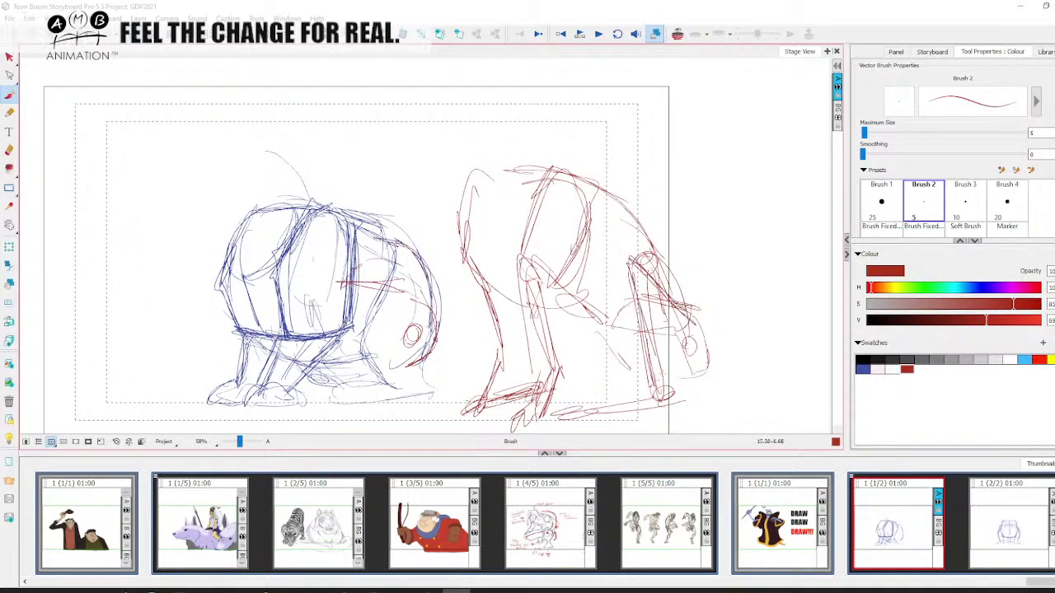
# - Darken the skeleton's back line, round off its rump and outline the thigh on the three-quarter bunny in red
pyautogui.press('space')
pyautogui.moveTo(581, 368); pyautogui.dragTo(602, 359)
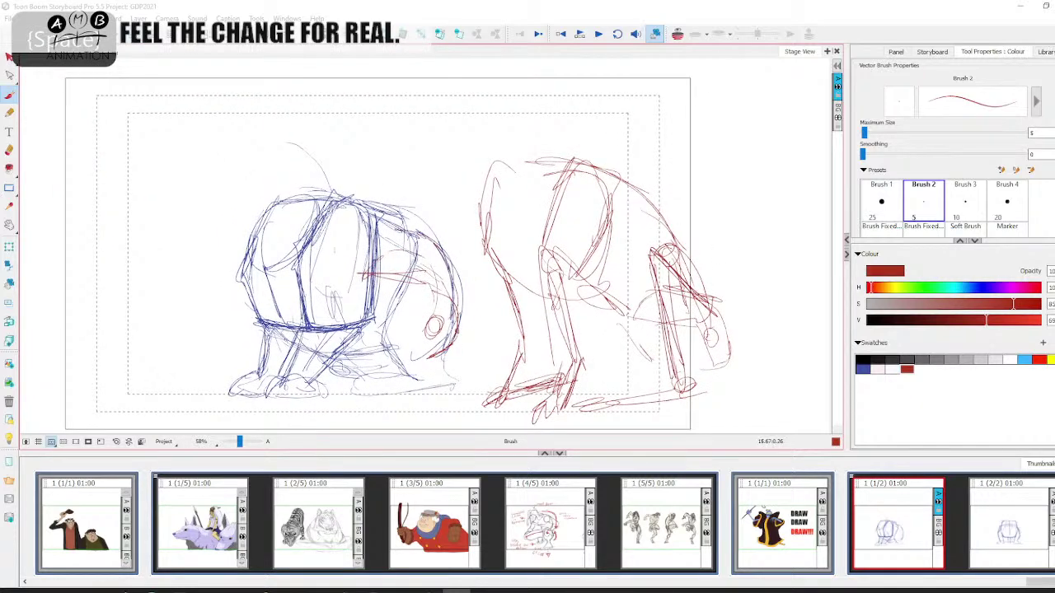
pyautogui.moveTo(605, 169)
pyautogui.mouseDown()
pyautogui.moveTo(715, 295)
pyautogui.moveTo(703, 313)
pyautogui.mouseUp()
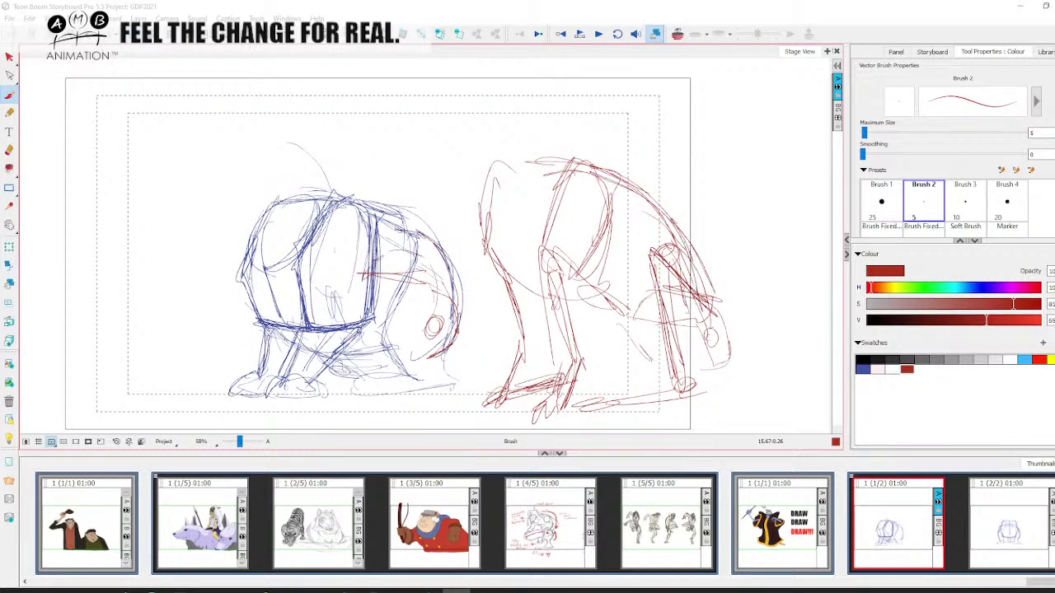
pyautogui.moveTo(689, 247); pyautogui.dragTo(740, 320)
pyautogui.moveTo(432, 238)
pyautogui.mouseDown()
pyautogui.moveTo(450, 335)
pyautogui.moveTo(375, 338)
pyautogui.moveTo(453, 297)
pyautogui.moveTo(416, 361)
pyautogui.mouseUp()
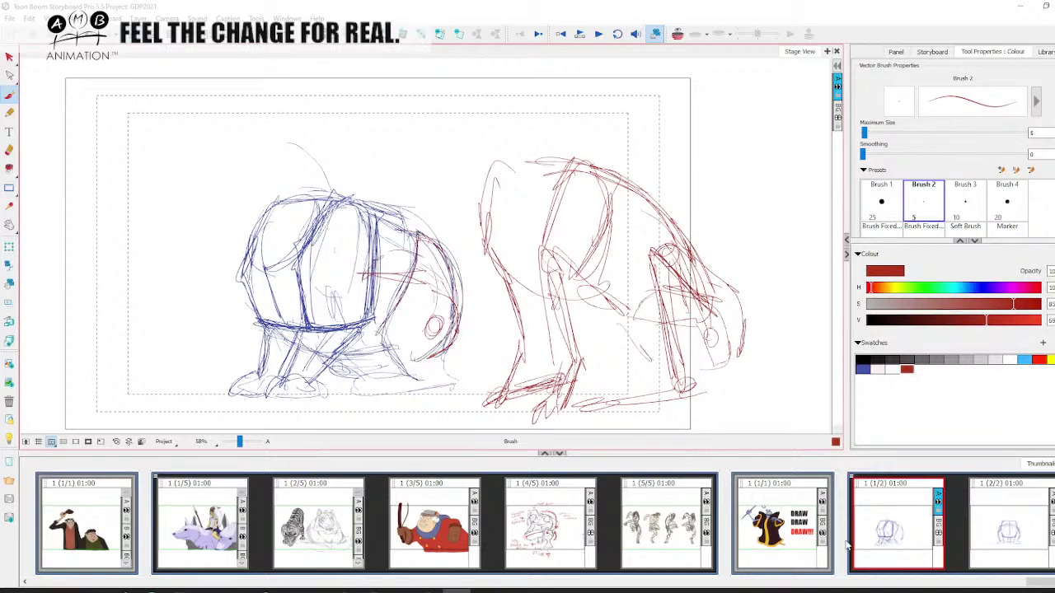
# - Flip between the annotated three-quarter panel and the front view to compare the hindquarters
pyautogui.click(897, 521)
pyautogui.click(1008, 538)
pyautogui.click(890, 534)
pyautogui.click(982, 526)
pyautogui.click(883, 535)
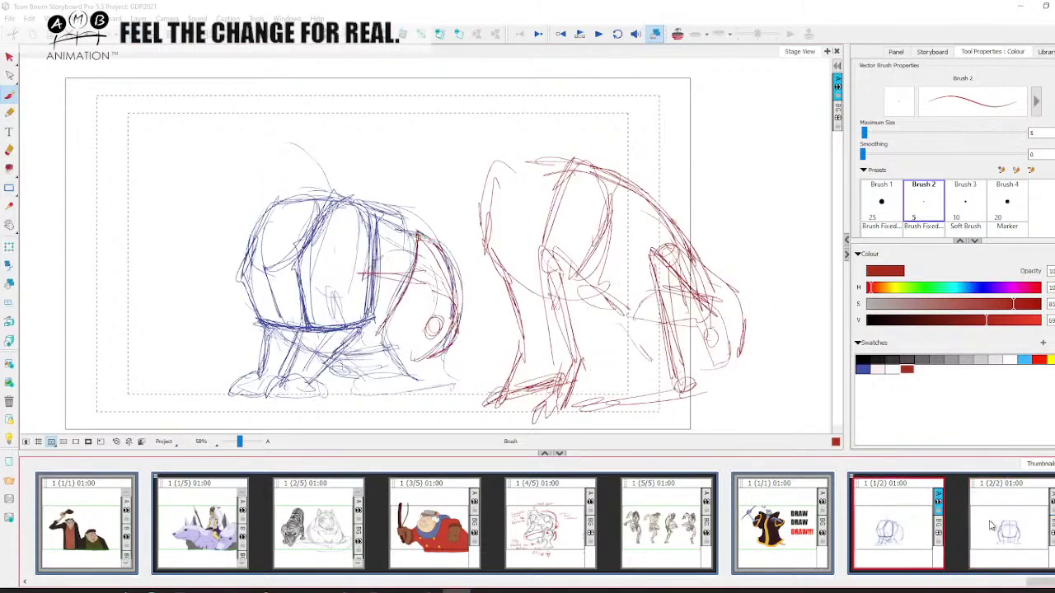
pyautogui.click(981, 524)
pyautogui.click(911, 506)
# - Point an arrow at the skeleton's lower back, and delete all the red sketching from the panel
pyautogui.moveTo(758, 155); pyautogui.dragTo(678, 228)
pyautogui.moveTo(681, 192); pyautogui.dragTo(690, 237)
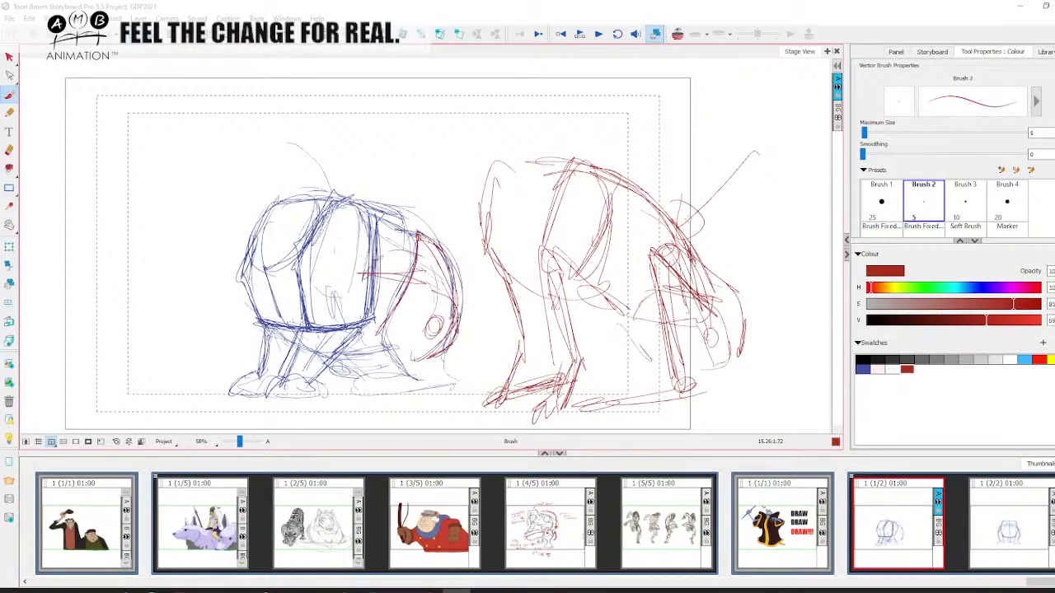
pyautogui.click(10, 58)
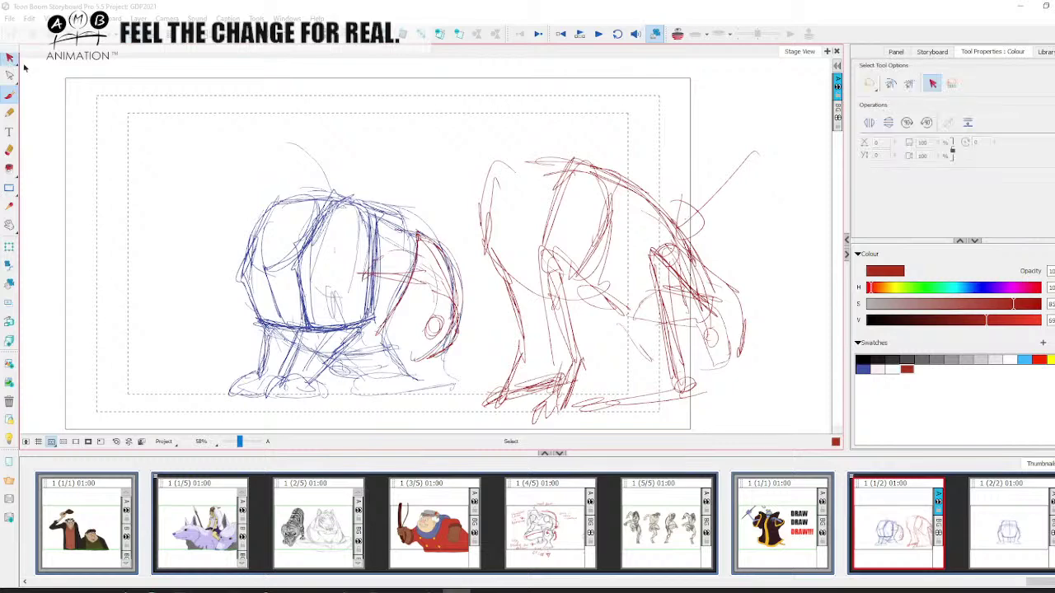
pyautogui.click(553, 292)
pyautogui.press('Delete')
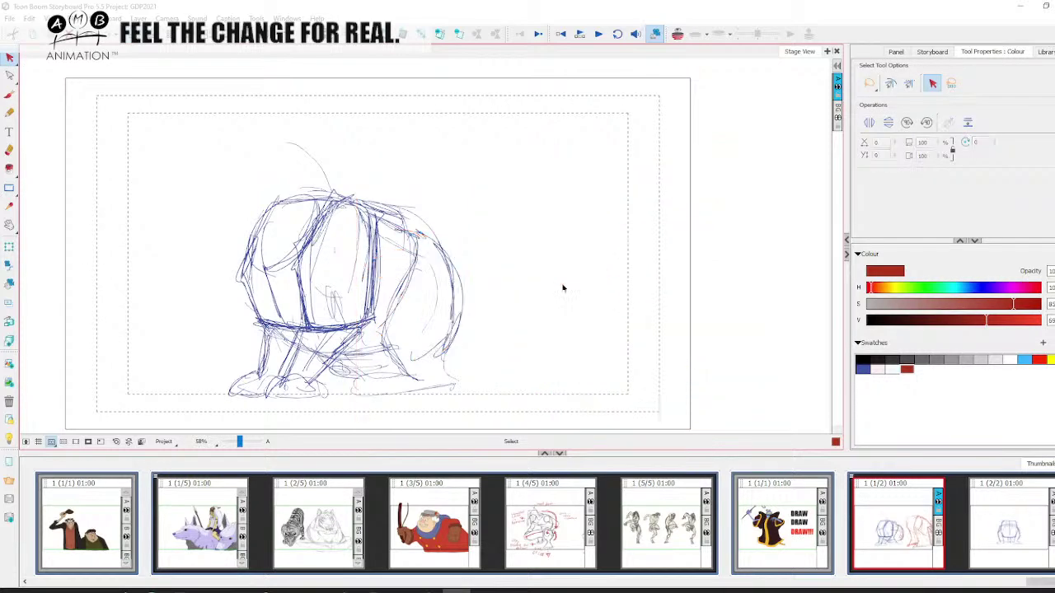
# - Replace the two bunny sketch panels with a new blank panel after the DRAW DRAW DRAW!!! panel, and save the project
pyautogui.click(1005, 526)
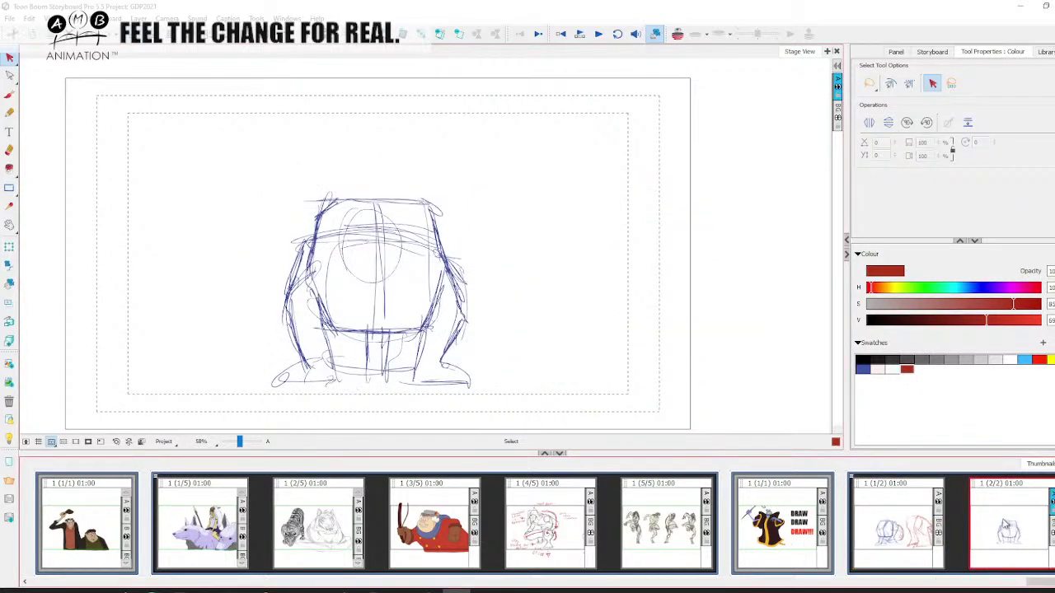
pyautogui.press('Delete')
pyautogui.press('Delete')
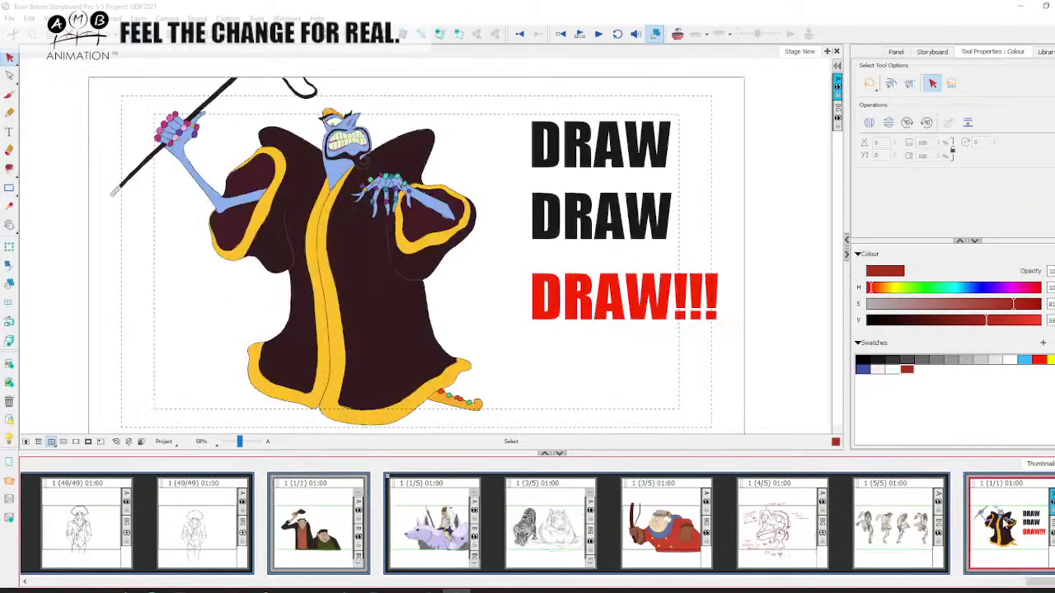
pyautogui.press('p')
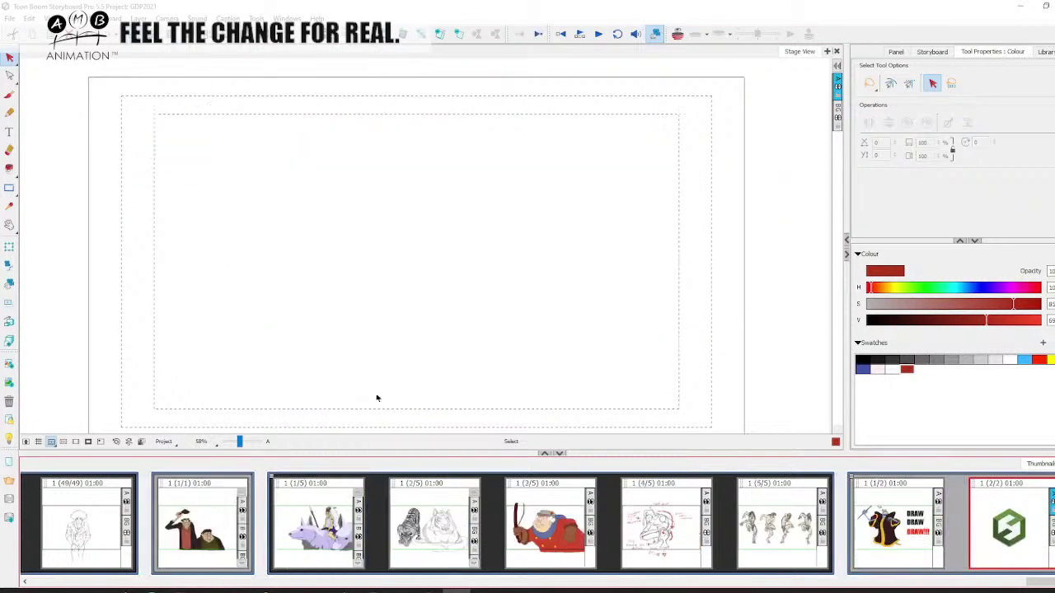
pyautogui.hotkey('ctrl', 's')
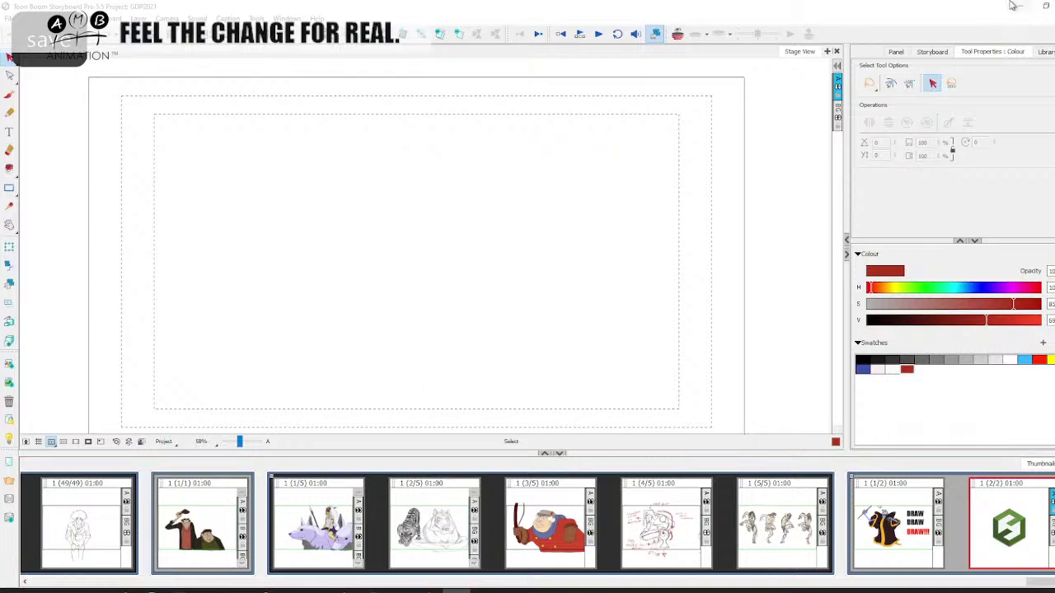
# - Switch back to the browser and play the Turnaround Bunny Keys video on to its finished outline drawings
pyautogui.click(1023, 6)
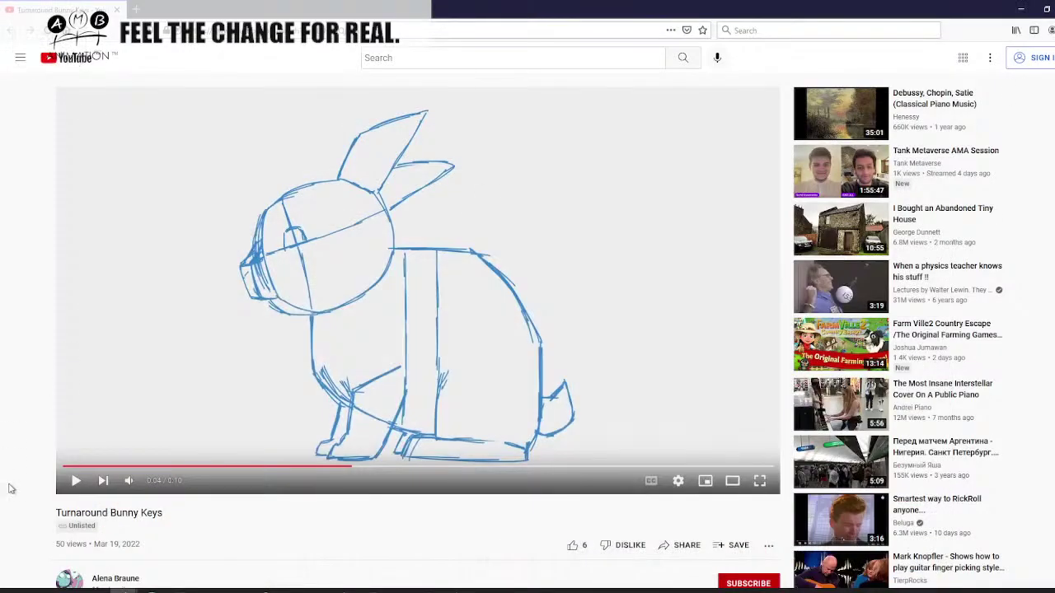
pyautogui.click(74, 488)
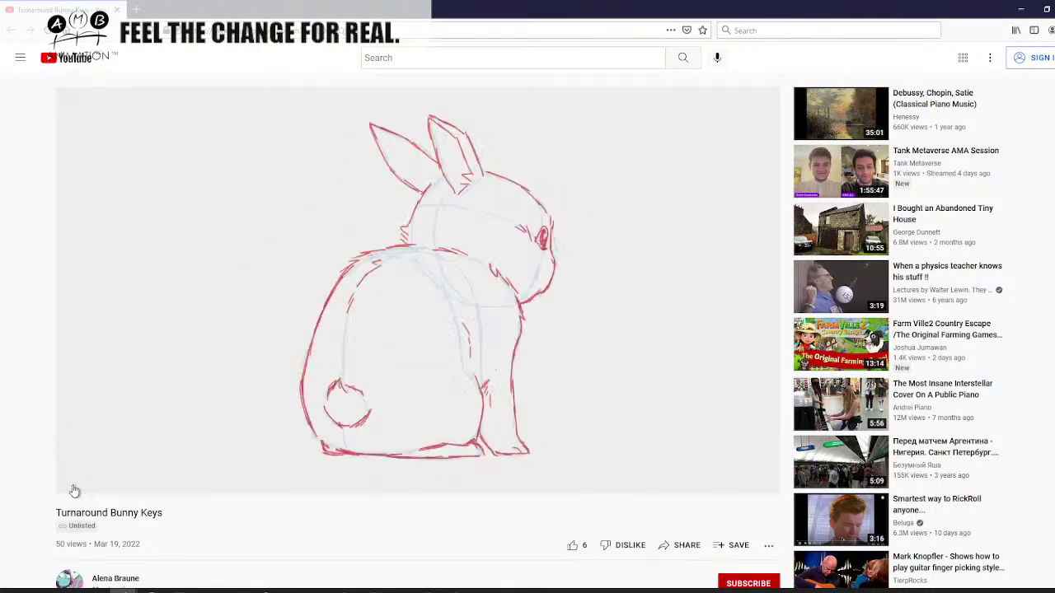
pyautogui.click(75, 480)
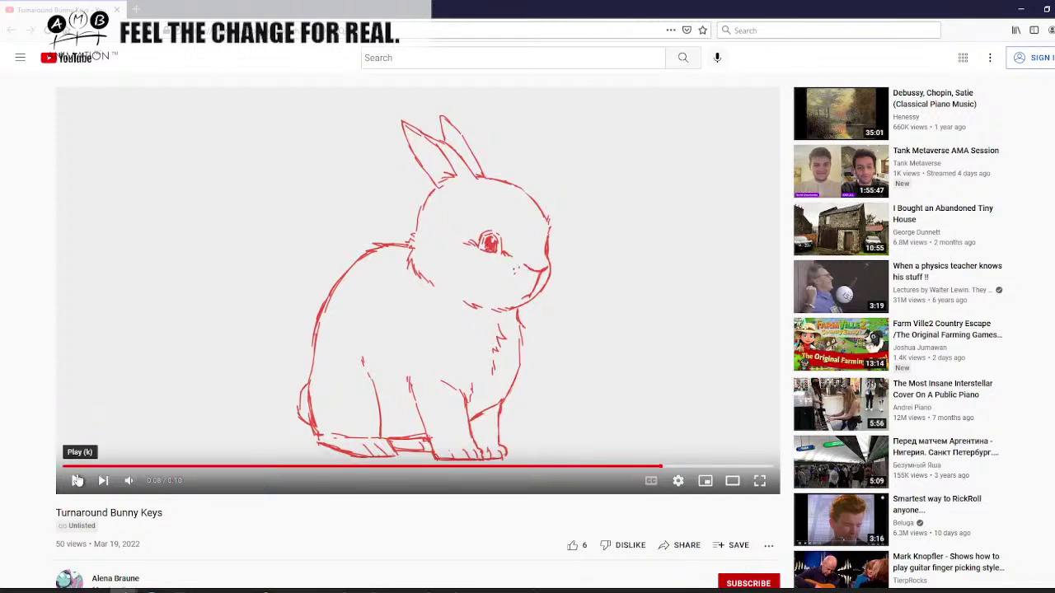
# - Switch to Storyboard Pro, examine the Groundhopper rabbit turnaround sheet and the crossed-arms rabbit model image, and close both reference images
pyautogui.hotkey('alt', 'Tab')
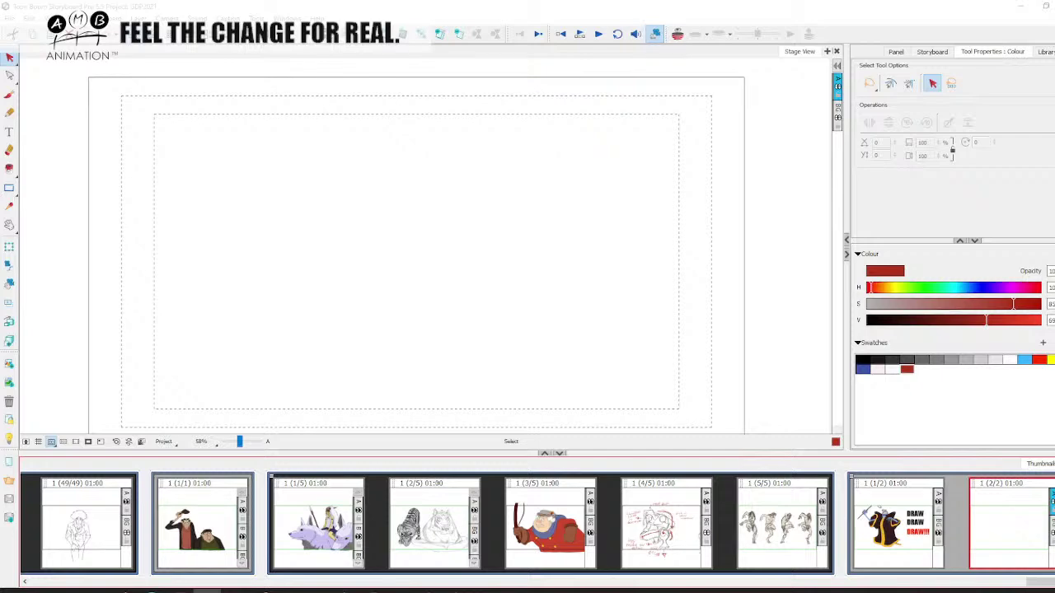
pyautogui.moveTo(1054, 153); pyautogui.dragTo(360, 77)
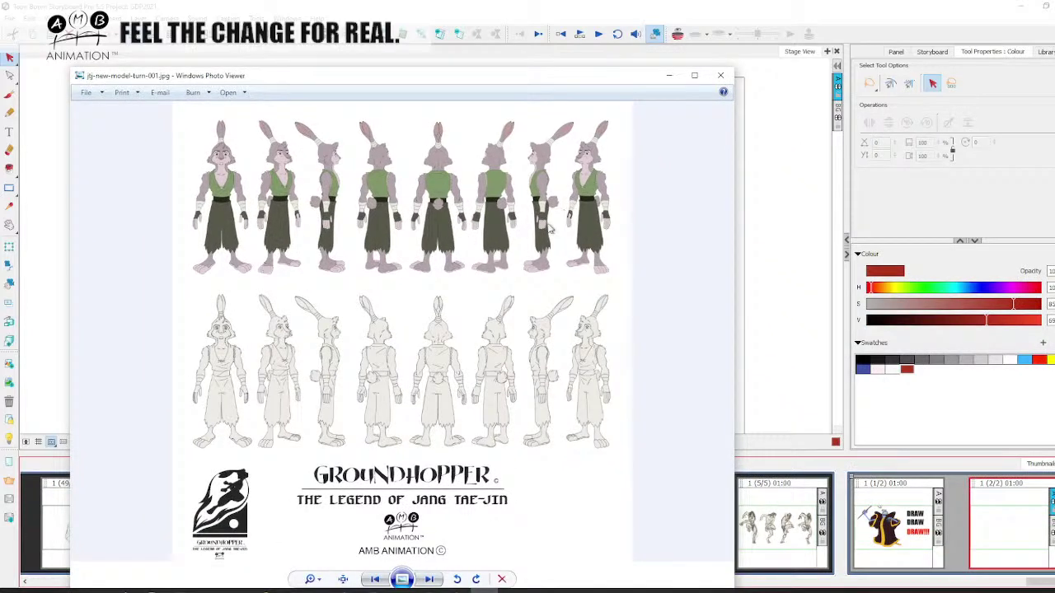
pyautogui.click(720, 75)
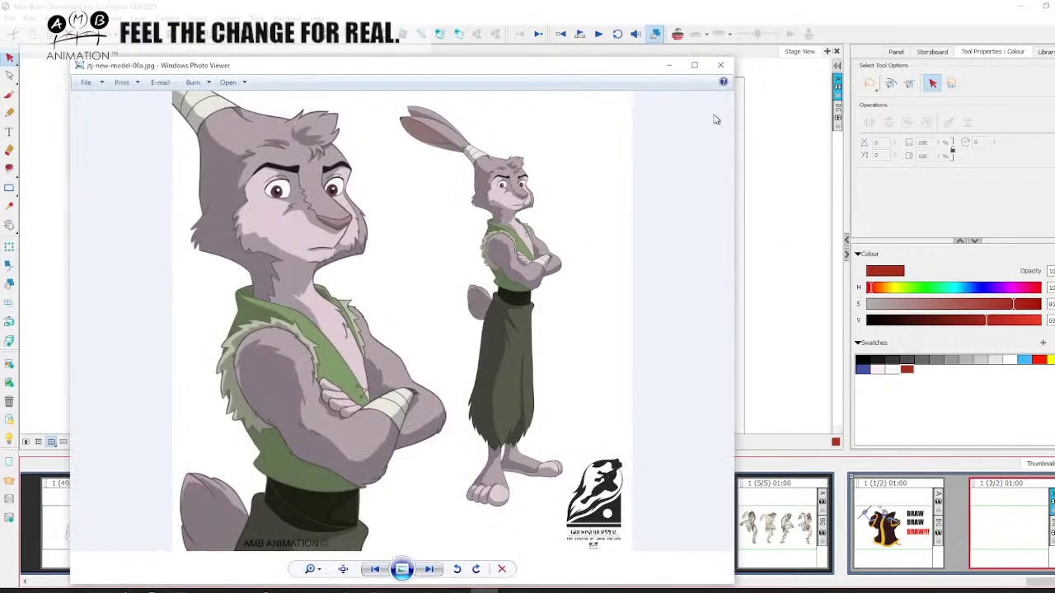
pyautogui.click(719, 69)
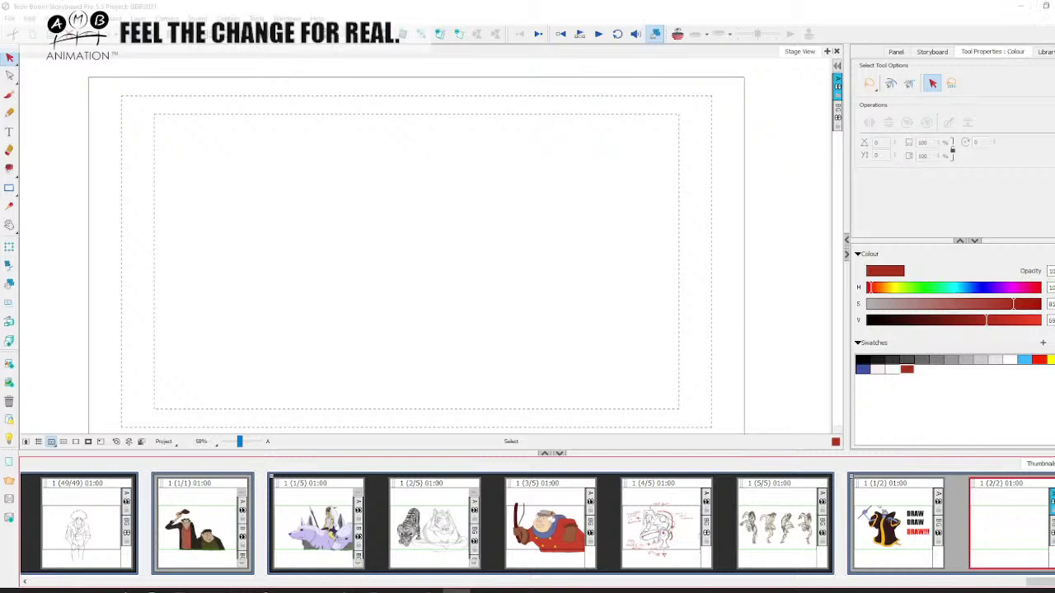
# - Sketch the rabbit character's face with the red 5-size brush: forehead, eyes, frowning brows, nose and muzzle
pyautogui.click(9, 95)
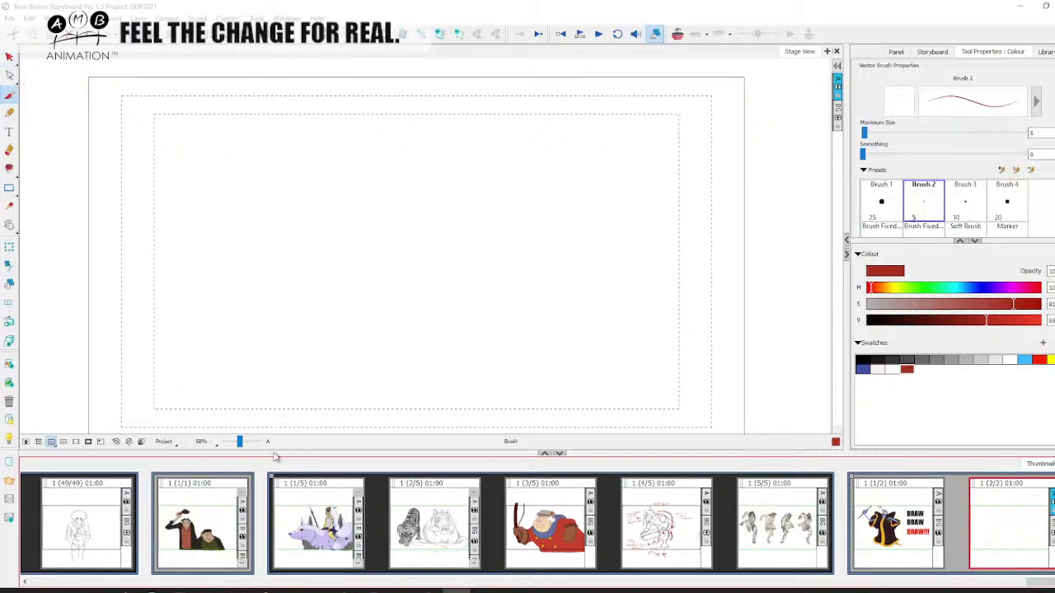
pyautogui.moveTo(237, 442); pyautogui.dragTo(238, 442)
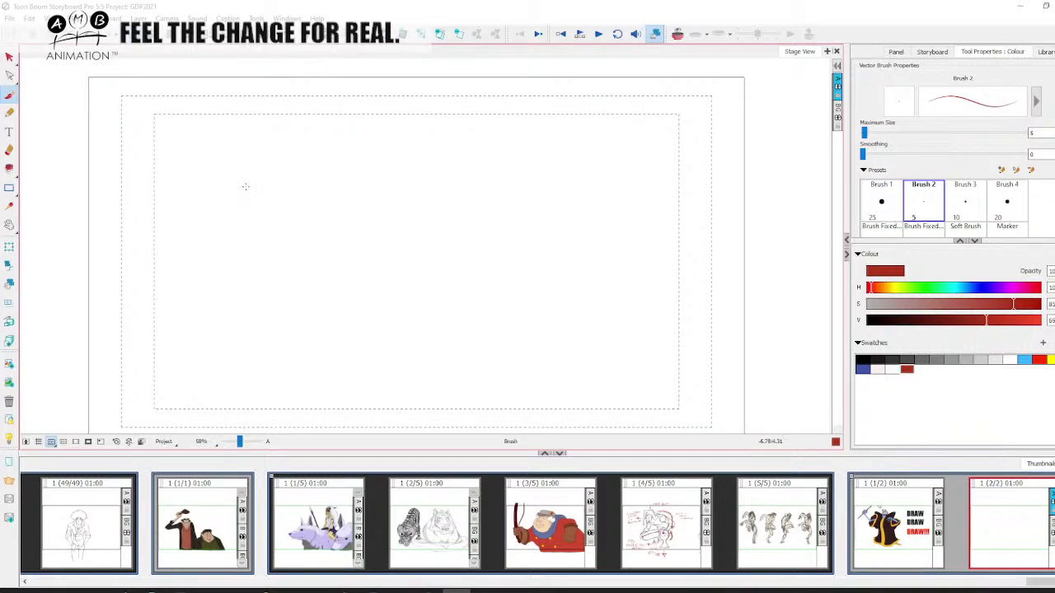
pyautogui.moveTo(245, 187)
pyautogui.mouseDown()
pyautogui.moveTo(290, 189)
pyautogui.moveTo(374, 148)
pyautogui.moveTo(417, 148)
pyautogui.moveTo(436, 194)
pyautogui.moveTo(366, 201)
pyautogui.moveTo(426, 209)
pyautogui.mouseUp()
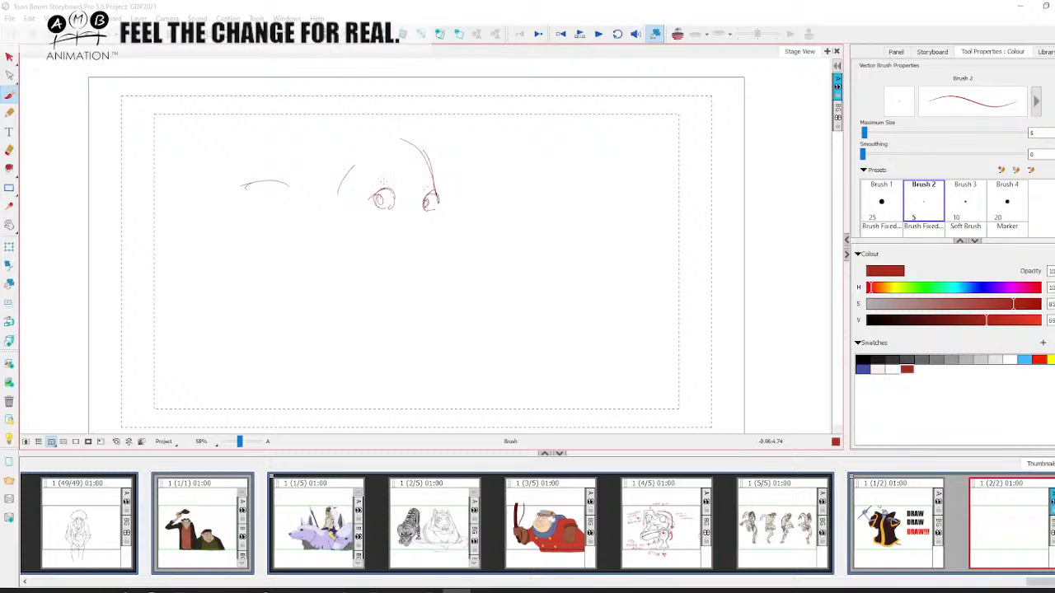
pyautogui.moveTo(389, 178)
pyautogui.mouseDown()
pyautogui.moveTo(433, 186)
pyautogui.moveTo(427, 221)
pyautogui.mouseUp()
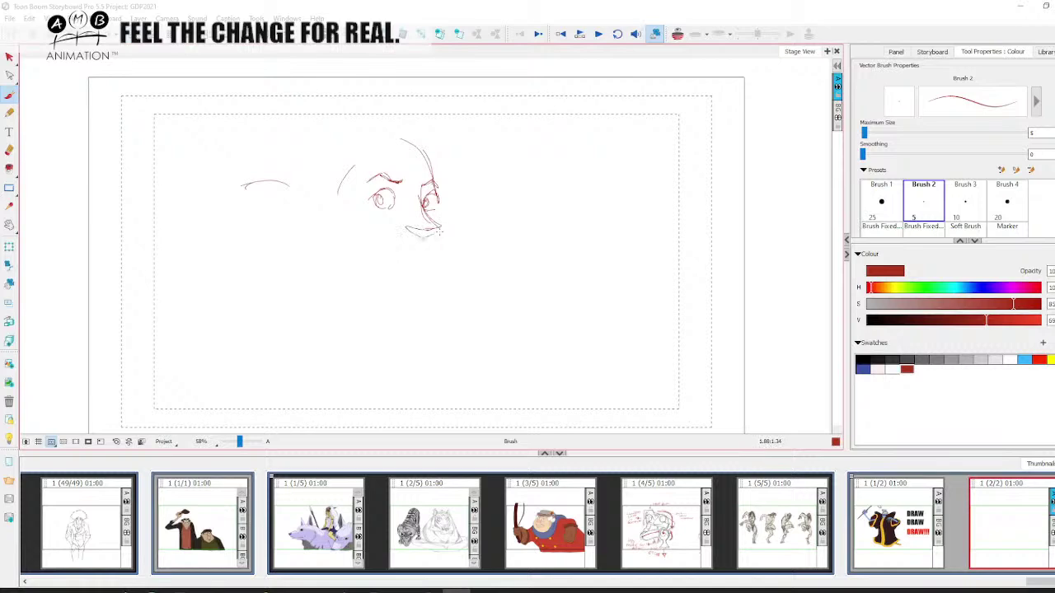
pyautogui.moveTo(422, 259); pyautogui.dragTo(380, 269)
pyautogui.press('space')
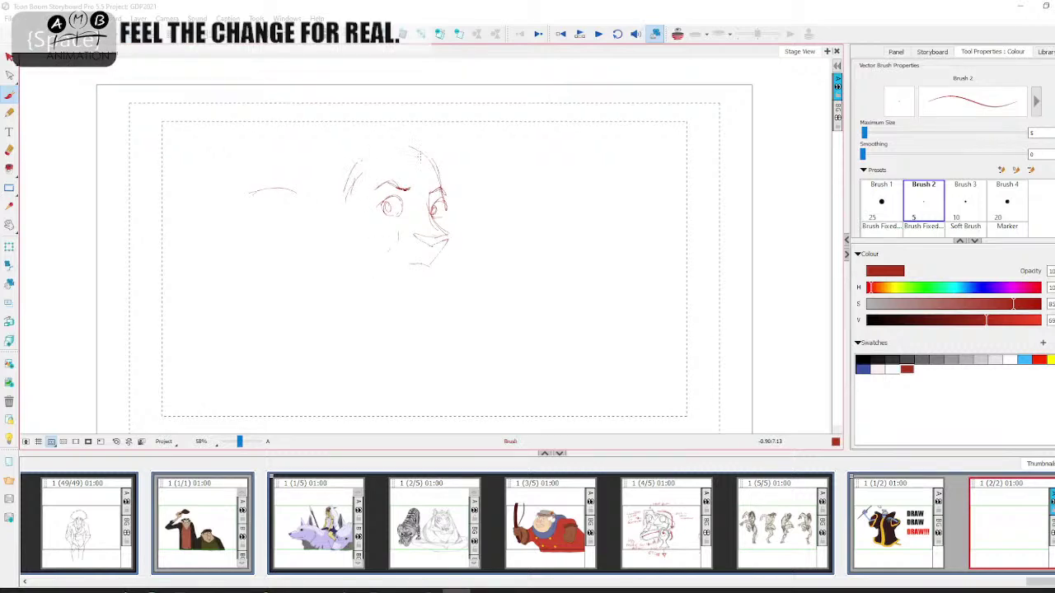
# - Add the rabbit's cheek fur on both sides of the face, plus the chin and upper neck lines
pyautogui.moveTo(342, 196)
pyautogui.mouseDown()
pyautogui.moveTo(307, 239)
pyautogui.moveTo(322, 249)
pyautogui.mouseUp()
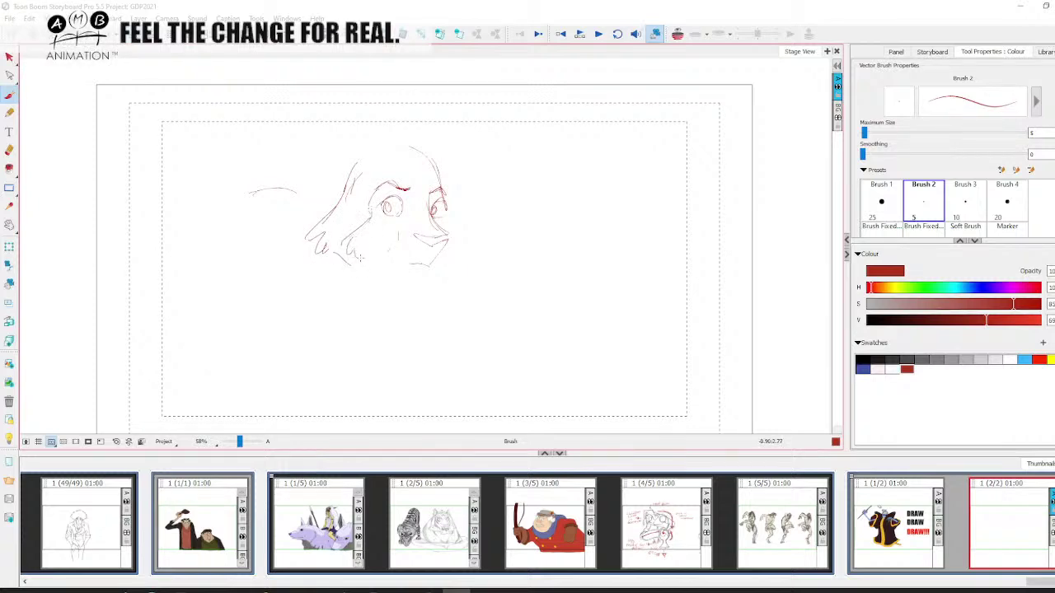
pyautogui.moveTo(444, 204)
pyautogui.mouseDown()
pyautogui.moveTo(462, 262)
pyautogui.moveTo(426, 269)
pyautogui.mouseUp()
pyautogui.press('space')
pyautogui.moveTo(369, 257)
pyautogui.mouseDown()
pyautogui.moveTo(392, 270)
pyautogui.moveTo(374, 271)
pyautogui.moveTo(382, 292)
pyautogui.moveTo(417, 300)
pyautogui.mouseUp()
pyautogui.press('space')
pyautogui.moveTo(413, 283); pyautogui.dragTo(412, 292)
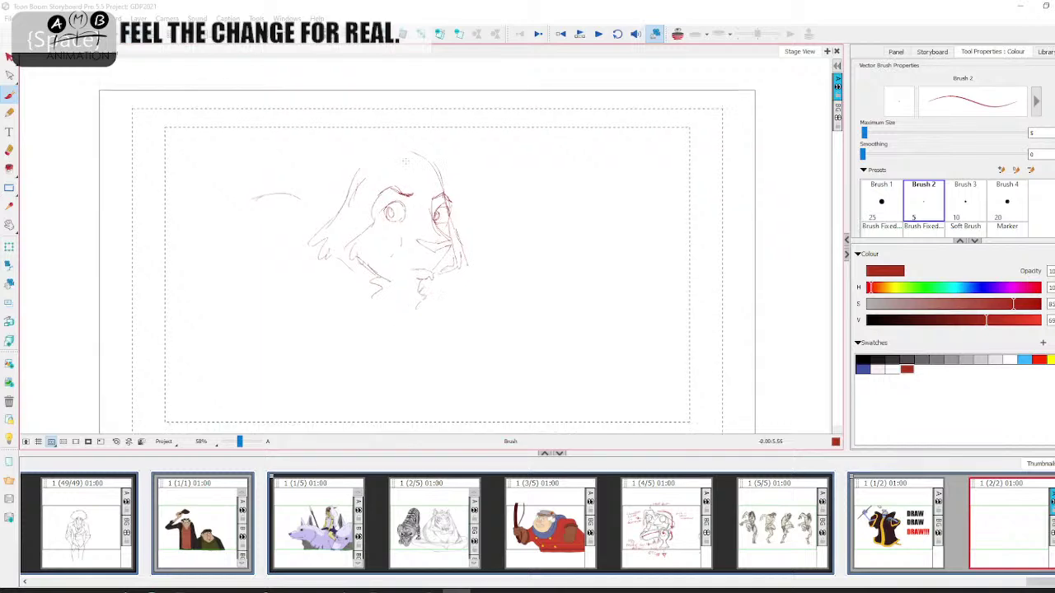
# - Sketch the hair tuft and the top and back contour of the rabbit's head
pyautogui.moveTo(405, 162)
pyautogui.mouseDown()
pyautogui.moveTo(437, 141)
pyautogui.moveTo(448, 145)
pyautogui.moveTo(435, 165)
pyautogui.moveTo(450, 166)
pyautogui.mouseUp()
pyautogui.press('space')
pyautogui.moveTo(380, 175); pyautogui.dragTo(395, 184)
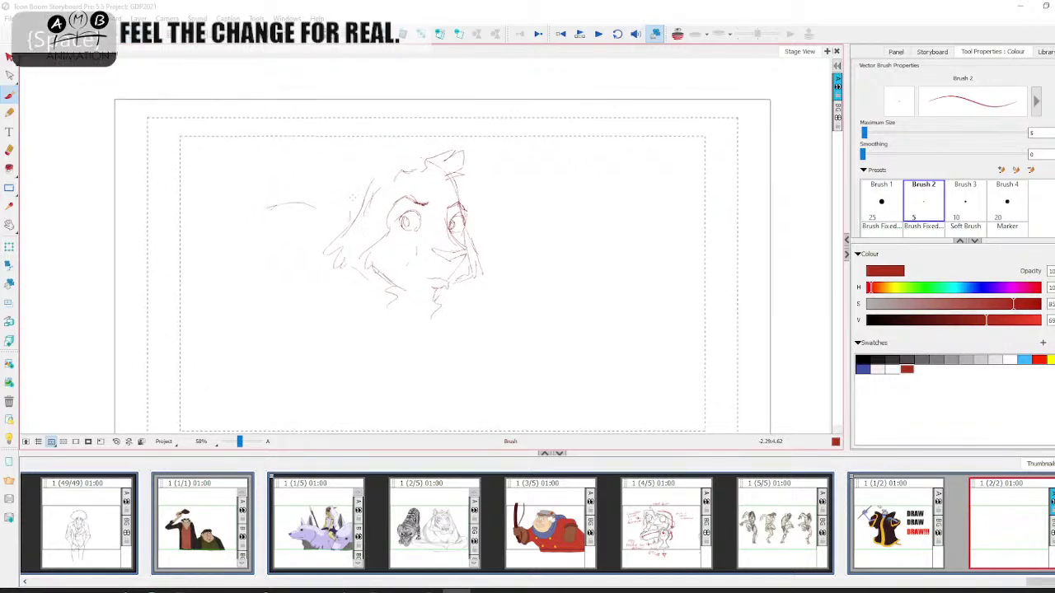
pyautogui.moveTo(351, 216)
pyautogui.mouseDown()
pyautogui.moveTo(371, 171)
pyautogui.moveTo(417, 162)
pyautogui.moveTo(470, 176)
pyautogui.mouseUp()
pyautogui.press('space')
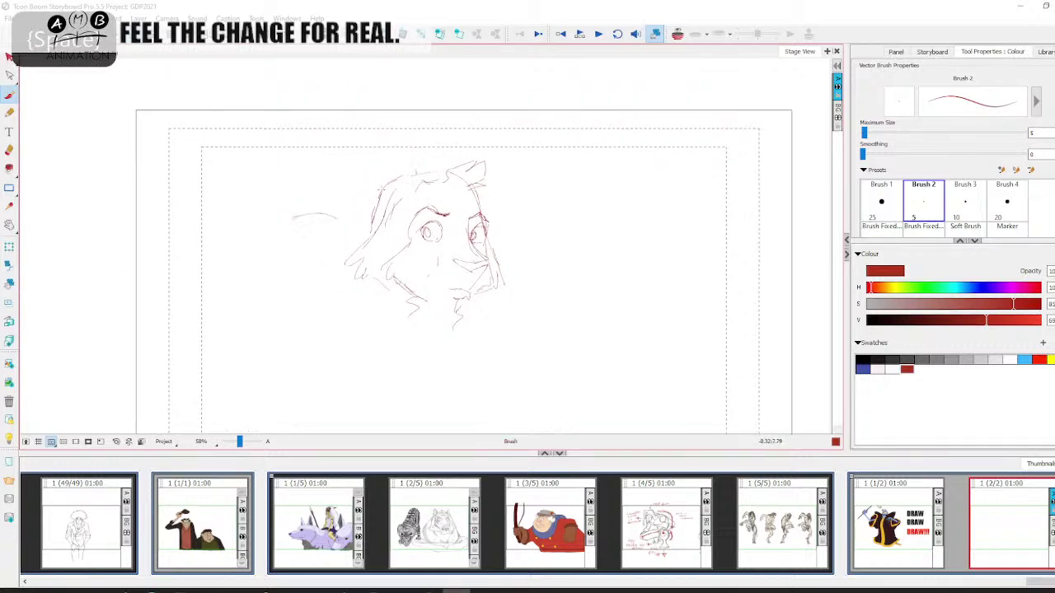
# - Draw the rabbit's long swept-back ear with a wrapped band at its base
pyautogui.moveTo(382, 196)
pyautogui.mouseDown()
pyautogui.moveTo(416, 168)
pyautogui.moveTo(479, 187)
pyautogui.moveTo(380, 154)
pyautogui.mouseUp()
pyautogui.moveTo(394, 158)
pyautogui.mouseDown()
pyautogui.moveTo(376, 161)
pyautogui.moveTo(386, 211)
pyautogui.moveTo(419, 170)
pyautogui.moveTo(403, 163)
pyautogui.mouseUp()
pyautogui.press('space')
pyautogui.moveTo(395, 164)
pyautogui.mouseDown()
pyautogui.moveTo(458, 211)
pyautogui.moveTo(407, 202)
pyautogui.mouseUp()
pyautogui.moveTo(397, 193)
pyautogui.mouseDown()
pyautogui.moveTo(347, 134)
pyautogui.moveTo(265, 120)
pyautogui.moveTo(391, 220)
pyautogui.mouseUp()
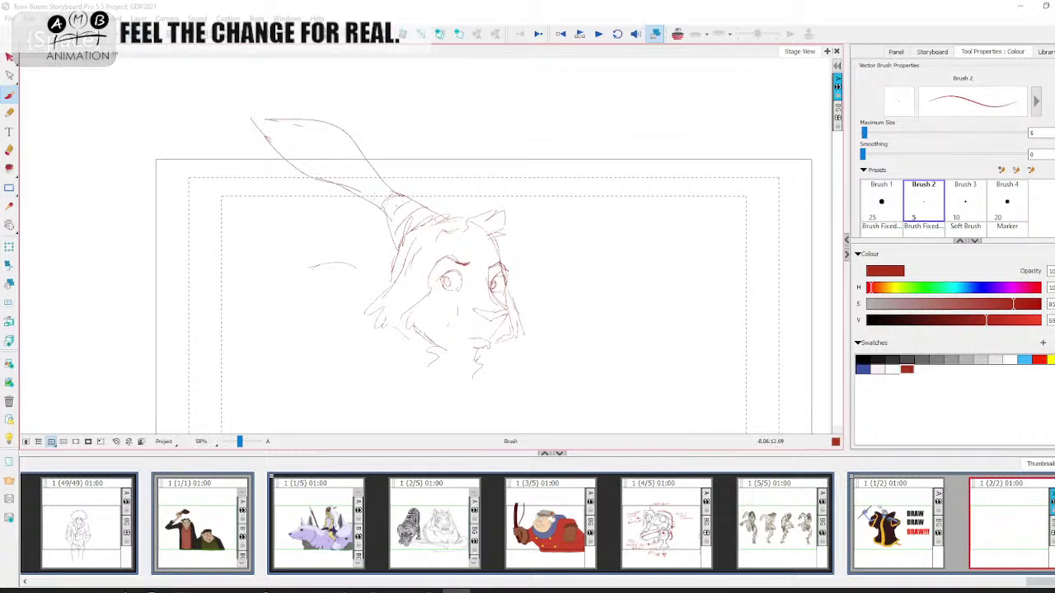
pyautogui.moveTo(266, 121); pyautogui.dragTo(385, 203)
pyautogui.moveTo(290, 147)
pyautogui.mouseDown()
pyautogui.moveTo(274, 140)
pyautogui.moveTo(275, 120)
pyautogui.mouseUp()
pyautogui.moveTo(377, 170); pyautogui.dragTo(305, 116)
# - Sketch the rabbit's neck, collar and open vest down the front of the torso
pyautogui.press('space')
pyautogui.moveTo(524, 367); pyautogui.dragTo(487, 264)
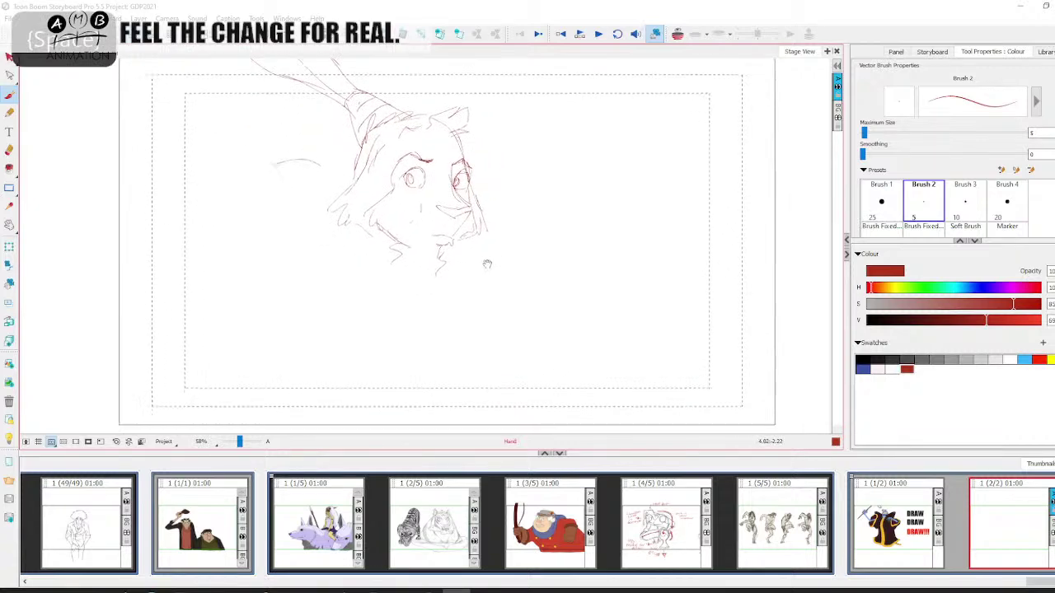
pyautogui.moveTo(378, 234)
pyautogui.mouseDown()
pyautogui.moveTo(383, 257)
pyautogui.moveTo(449, 304)
pyautogui.moveTo(383, 363)
pyautogui.mouseUp()
pyautogui.moveTo(363, 255); pyautogui.dragTo(331, 347)
pyautogui.moveTo(346, 318)
pyautogui.mouseDown()
pyautogui.moveTo(327, 355)
pyautogui.moveTo(350, 333)
pyautogui.mouseUp()
pyautogui.press('space')
pyautogui.moveTo(321, 328)
pyautogui.mouseDown()
pyautogui.moveTo(330, 343)
pyautogui.moveTo(377, 356)
pyautogui.mouseUp()
pyautogui.moveTo(371, 340); pyautogui.dragTo(383, 342)
pyautogui.moveTo(373, 224); pyautogui.dragTo(397, 314)
pyautogui.moveTo(440, 242); pyautogui.dragTo(398, 324)
pyautogui.moveTo(375, 227)
pyautogui.mouseDown()
pyautogui.moveTo(361, 236)
pyautogui.moveTo(337, 304)
pyautogui.mouseUp()
# - Draw the rabbit's rounded waist, lower torso side lines and near shoulder with upper arm
pyautogui.moveTo(436, 273); pyautogui.dragTo(424, 316)
pyautogui.press('space')
pyautogui.moveTo(415, 333)
pyautogui.mouseDown()
pyautogui.moveTo(404, 351)
pyautogui.moveTo(415, 328)
pyautogui.mouseUp()
pyautogui.moveTo(341, 326)
pyautogui.mouseDown()
pyautogui.moveTo(330, 354)
pyautogui.moveTo(378, 372)
pyautogui.mouseUp()
pyautogui.moveTo(387, 340); pyautogui.dragTo(389, 372)
pyautogui.moveTo(433, 298); pyautogui.dragTo(410, 340)
pyautogui.moveTo(340, 223)
pyautogui.mouseDown()
pyautogui.moveTo(280, 251)
pyautogui.moveTo(237, 307)
pyautogui.mouseUp()
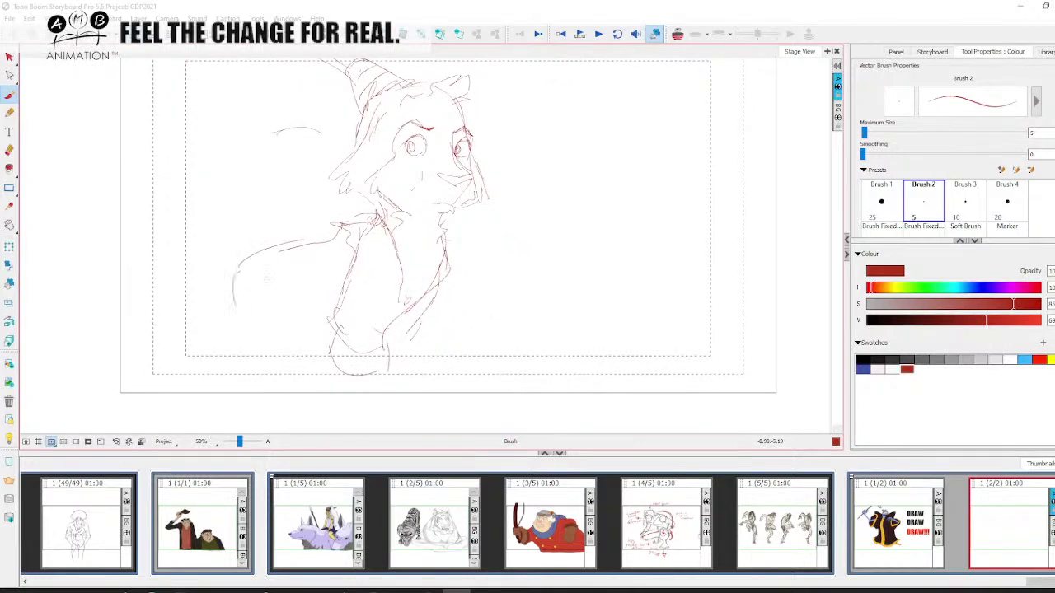
pyautogui.moveTo(278, 277); pyautogui.dragTo(290, 284)
# - Add sweeping curves in the empty area beside the rabbit, and delete all the sketching from the panel
pyautogui.press('space')
pyautogui.moveTo(454, 292)
pyautogui.mouseDown()
pyautogui.moveTo(370, 349)
pyautogui.moveTo(345, 347)
pyautogui.mouseUp()
pyautogui.moveTo(503, 117)
pyautogui.mouseDown()
pyautogui.moveTo(627, 197)
pyautogui.moveTo(600, 256)
pyautogui.mouseUp()
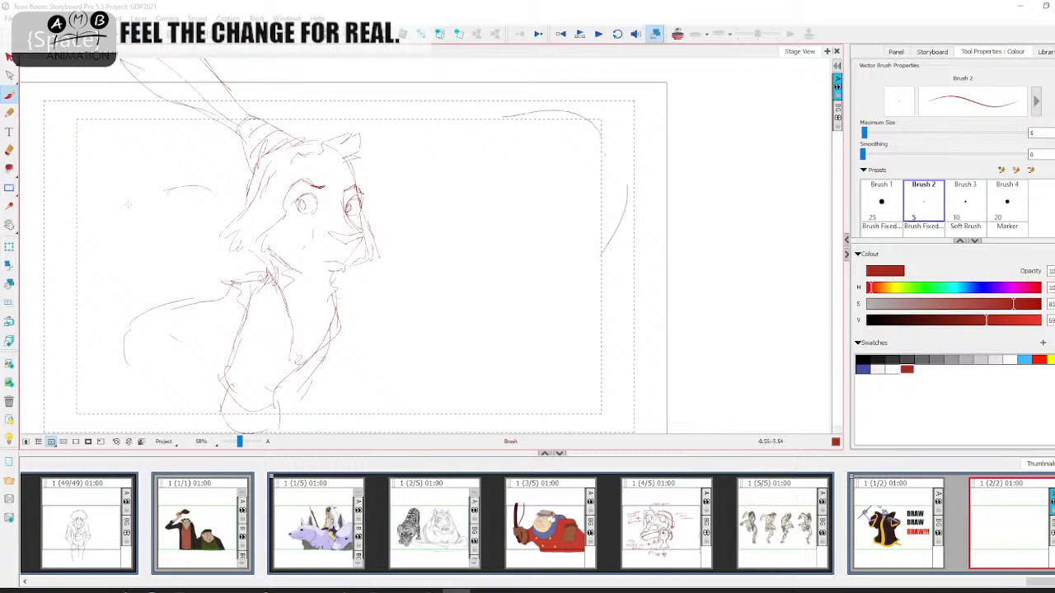
pyautogui.hotkey('alt', 's')
pyautogui.hotkey('ctrl', 'a')
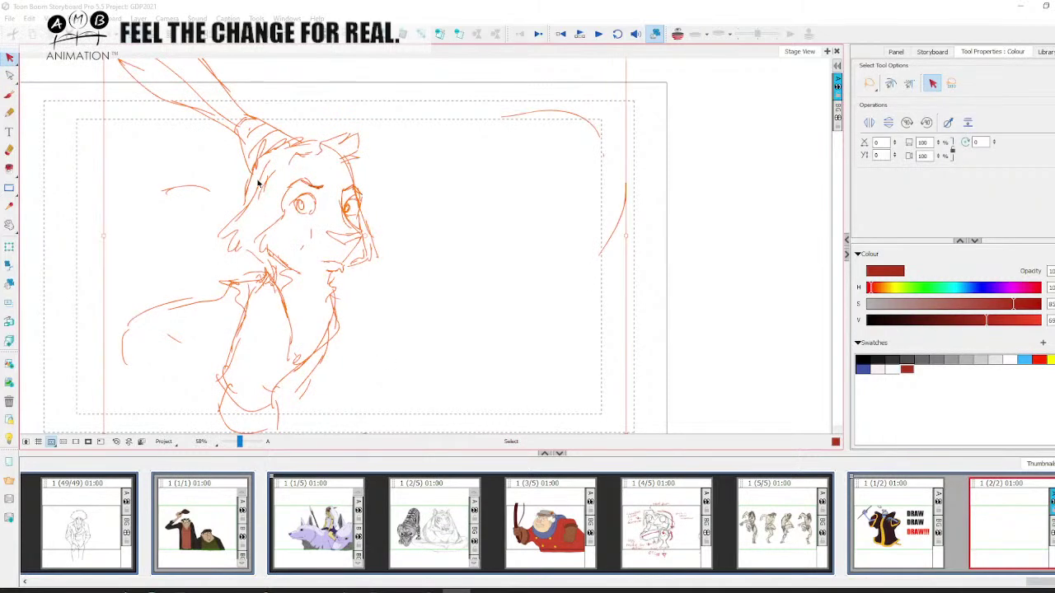
pyautogui.press('Delete')
# - Sketch a standing figure's chest, arched back, hips and legs, with the front foot on the ground
pyautogui.click(13, 93)
pyautogui.press('space')
pyautogui.moveTo(264, 275); pyautogui.dragTo(356, 241)
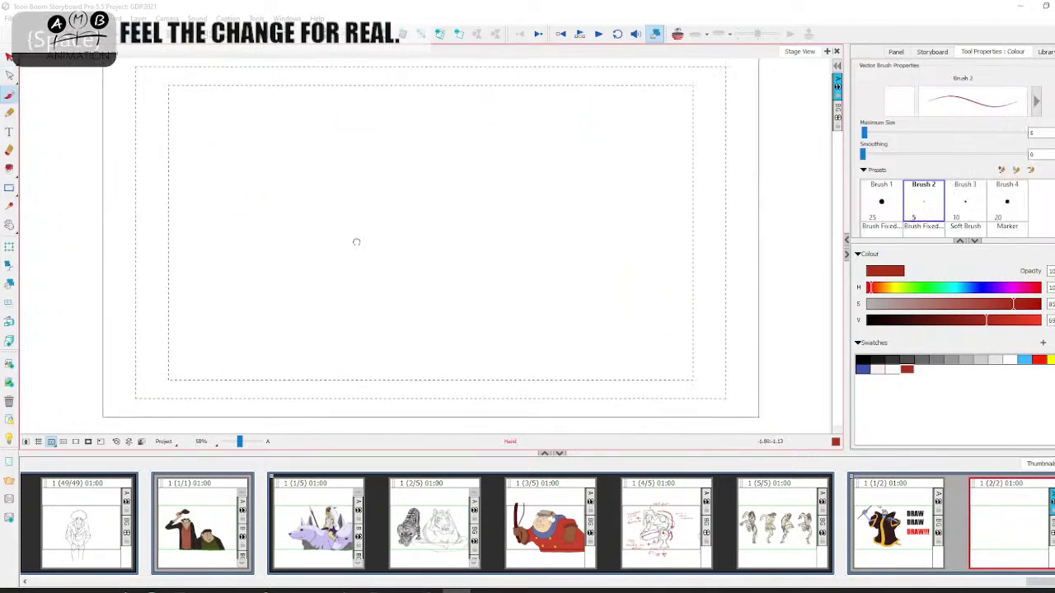
pyautogui.moveTo(264, 165)
pyautogui.mouseDown()
pyautogui.moveTo(309, 162)
pyautogui.moveTo(256, 169)
pyautogui.moveTo(295, 257)
pyautogui.mouseUp()
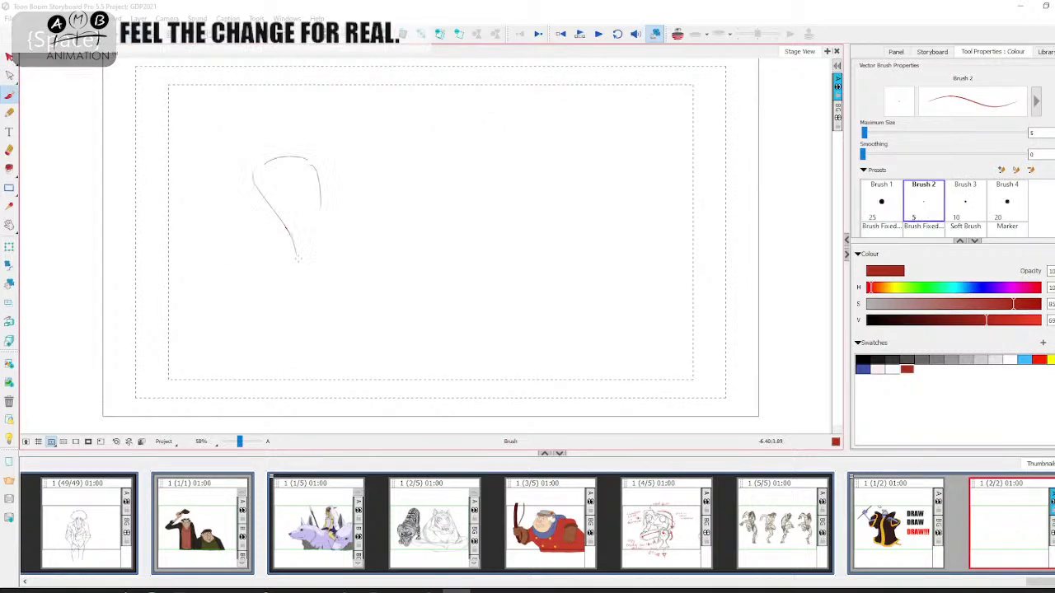
pyautogui.moveTo(323, 194)
pyautogui.mouseDown()
pyautogui.moveTo(333, 239)
pyautogui.moveTo(266, 327)
pyautogui.mouseUp()
pyautogui.moveTo(280, 270); pyautogui.dragTo(241, 387)
pyautogui.moveTo(338, 234)
pyautogui.mouseDown()
pyautogui.moveTo(386, 278)
pyautogui.moveTo(392, 339)
pyautogui.moveTo(380, 354)
pyautogui.mouseUp()
pyautogui.moveTo(373, 357)
pyautogui.mouseDown()
pyautogui.moveTo(430, 369)
pyautogui.moveTo(377, 351)
pyautogui.mouseUp()
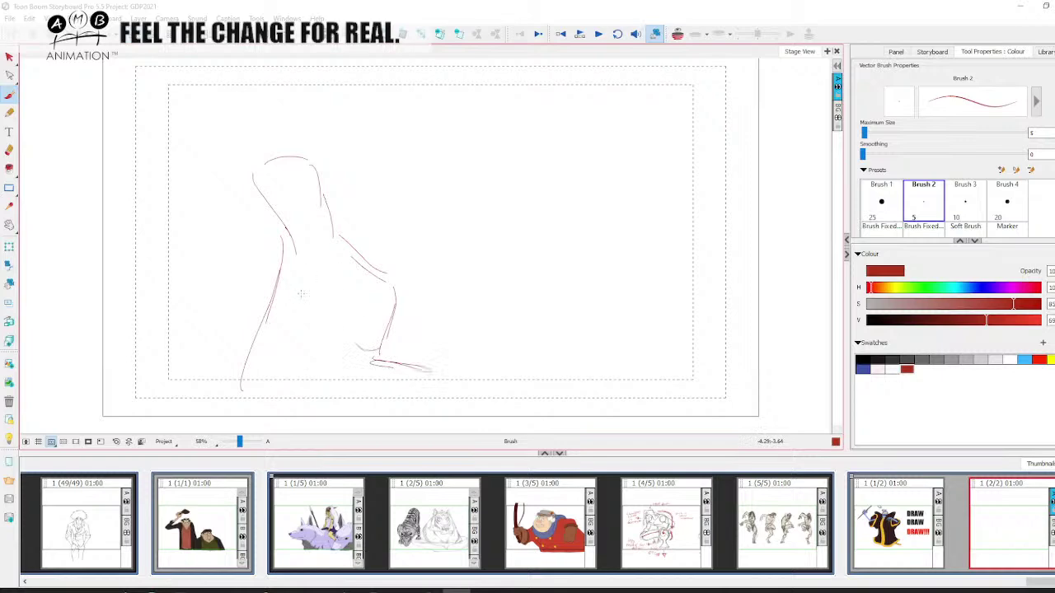
# - Add the shoulder, folded arm, neck and head to the standing figure
pyautogui.moveTo(267, 173); pyautogui.dragTo(305, 197)
pyautogui.moveTo(282, 182)
pyautogui.mouseDown()
pyautogui.moveTo(307, 197)
pyautogui.moveTo(338, 183)
pyautogui.mouseUp()
pyautogui.moveTo(309, 156)
pyautogui.mouseDown()
pyautogui.moveTo(339, 189)
pyautogui.moveTo(298, 188)
pyautogui.mouseUp()
pyautogui.moveTo(266, 163)
pyautogui.mouseDown()
pyautogui.moveTo(277, 131)
pyautogui.moveTo(310, 137)
pyautogui.mouseUp()
pyautogui.moveTo(275, 92)
pyautogui.mouseDown()
pyautogui.moveTo(252, 125)
pyautogui.moveTo(297, 106)
pyautogui.mouseUp()
pyautogui.moveTo(305, 100); pyautogui.dragTo(306, 123)
# - Sketch a second figure beside the first, with its head, shoulders and both arms stretched out sideways
pyautogui.press('space')
pyautogui.moveTo(549, 230)
pyautogui.mouseDown()
pyautogui.moveTo(499, 237)
pyautogui.moveTo(497, 227)
pyautogui.mouseUp()
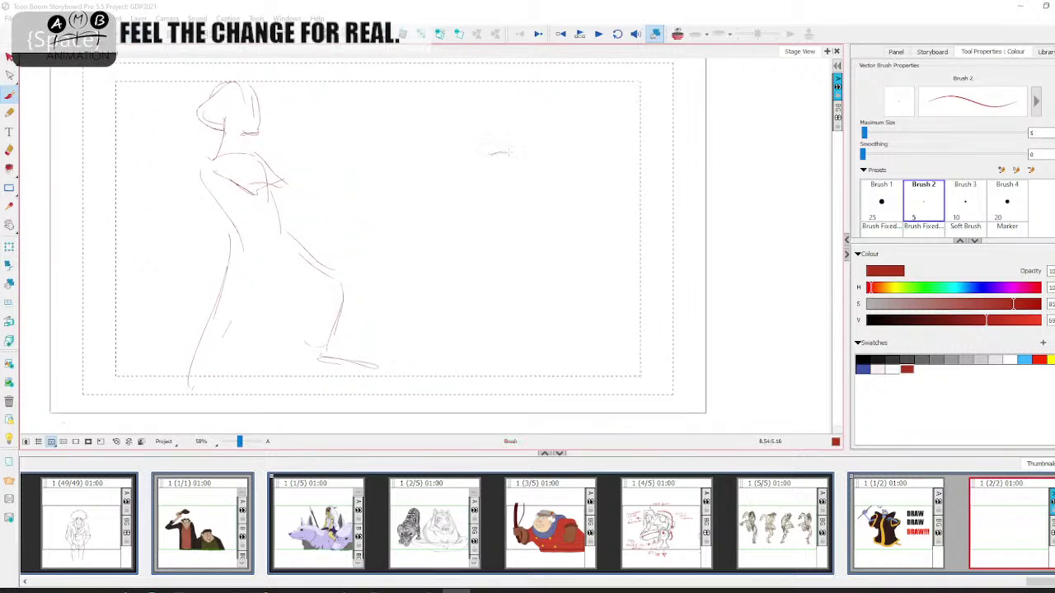
pyautogui.moveTo(509, 151); pyautogui.dragTo(469, 169)
pyautogui.moveTo(476, 161)
pyautogui.mouseDown()
pyautogui.moveTo(370, 139)
pyautogui.moveTo(435, 172)
pyautogui.mouseUp()
pyautogui.moveTo(537, 166); pyautogui.dragTo(592, 160)
pyautogui.moveTo(522, 108); pyautogui.dragTo(503, 143)
pyautogui.moveTo(534, 108)
pyautogui.mouseDown()
pyautogui.moveTo(545, 135)
pyautogui.moveTo(686, 153)
pyautogui.mouseUp()
pyautogui.moveTo(684, 159)
pyautogui.mouseDown()
pyautogui.moveTo(597, 185)
pyautogui.moveTo(549, 227)
pyautogui.moveTo(546, 262)
pyautogui.mouseUp()
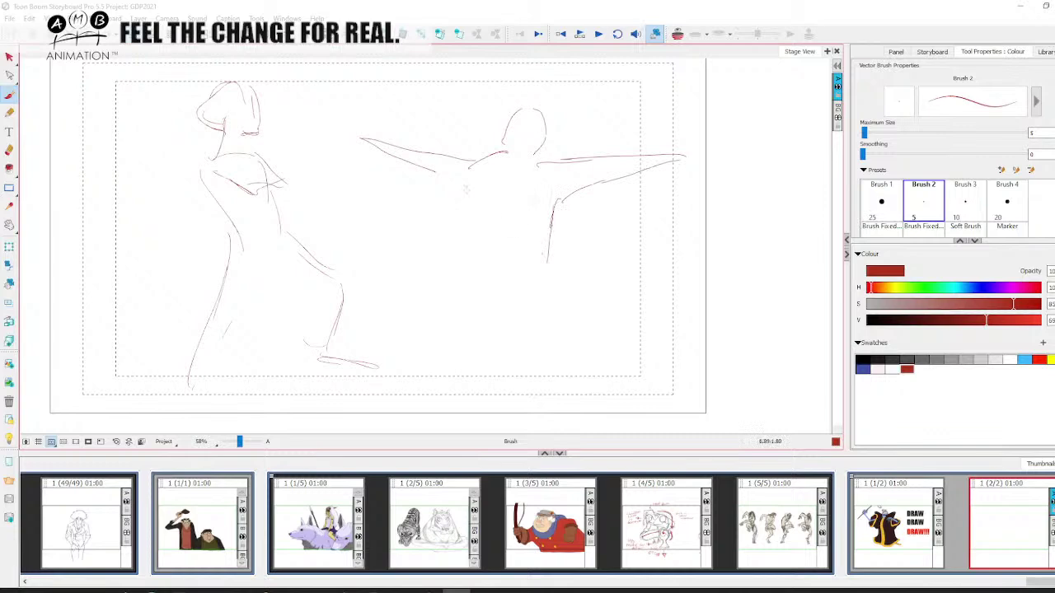
# - Draw the outstretched figure's torso sides, waist and both legs
pyautogui.moveTo(465, 185); pyautogui.dragTo(493, 262)
pyautogui.moveTo(548, 210)
pyautogui.mouseDown()
pyautogui.moveTo(538, 255)
pyautogui.moveTo(571, 342)
pyautogui.mouseUp()
pyautogui.moveTo(492, 244)
pyautogui.mouseDown()
pyautogui.moveTo(471, 394)
pyautogui.moveTo(504, 376)
pyautogui.mouseUp()
# - Point an arrow at each figure's waist, and draw a line of action down the first figure's body
pyautogui.press('space')
pyautogui.press('space')
pyautogui.moveTo(447, 232); pyautogui.dragTo(487, 273)
pyautogui.moveTo(378, 245)
pyautogui.mouseDown()
pyautogui.moveTo(457, 254)
pyautogui.moveTo(447, 262)
pyautogui.mouseUp()
pyautogui.moveTo(447, 233); pyautogui.dragTo(446, 261)
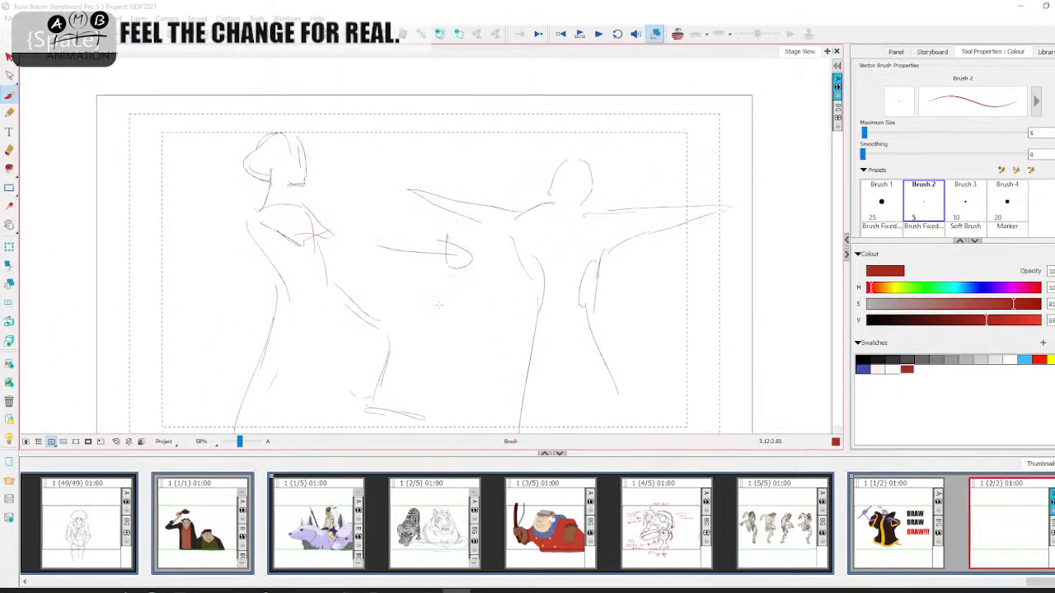
pyautogui.press('space')
pyautogui.moveTo(390, 296); pyautogui.dragTo(440, 275)
pyautogui.moveTo(160, 252); pyautogui.dragTo(282, 266)
pyautogui.moveTo(266, 244); pyautogui.dragTo(290, 270)
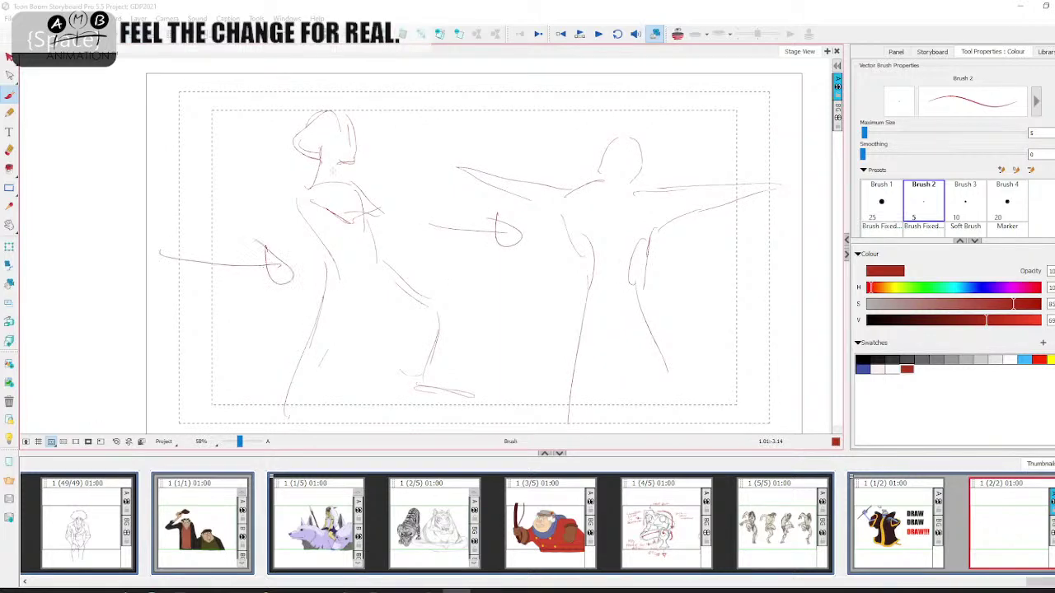
pyautogui.moveTo(331, 170); pyautogui.dragTo(317, 341)
# - Delete both figure sketches and their arrows from the panel, and save the project
pyautogui.hotkey('alt', 's')
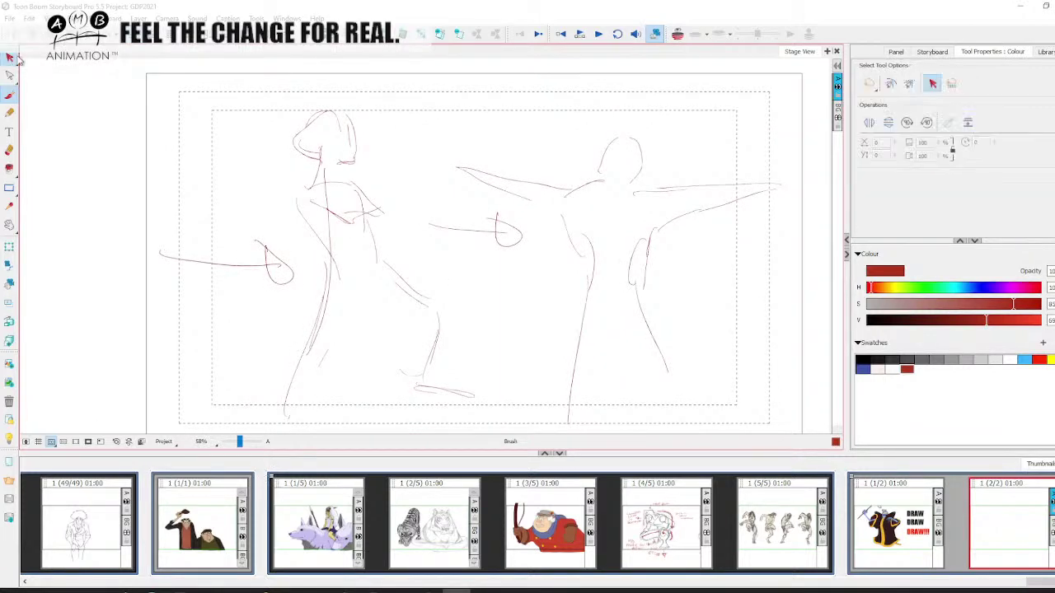
pyautogui.hotkey('ctrl', 'a')
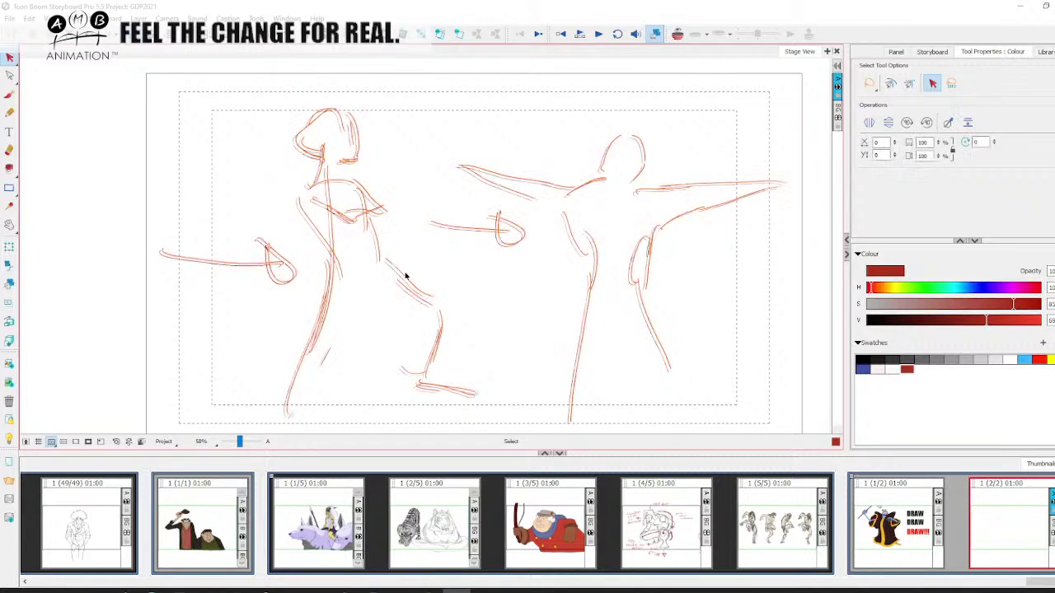
pyautogui.press('Delete')
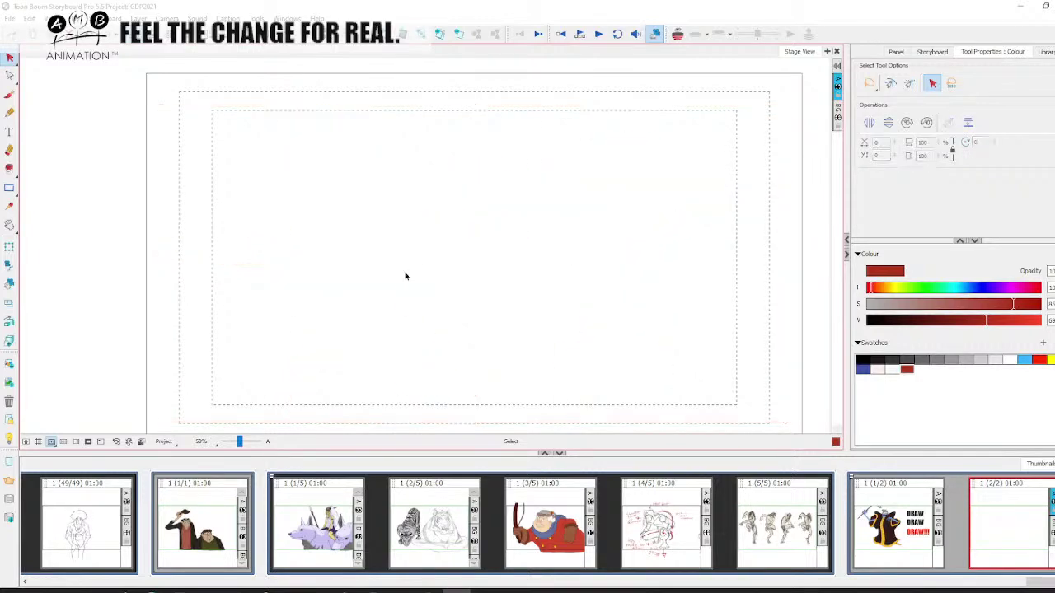
pyautogui.hotkey('ctrl', 's')
# - Return to the browser and play the Turnaround Bunny Keys video a little further, pausing near its end
pyautogui.click(1019, 7)
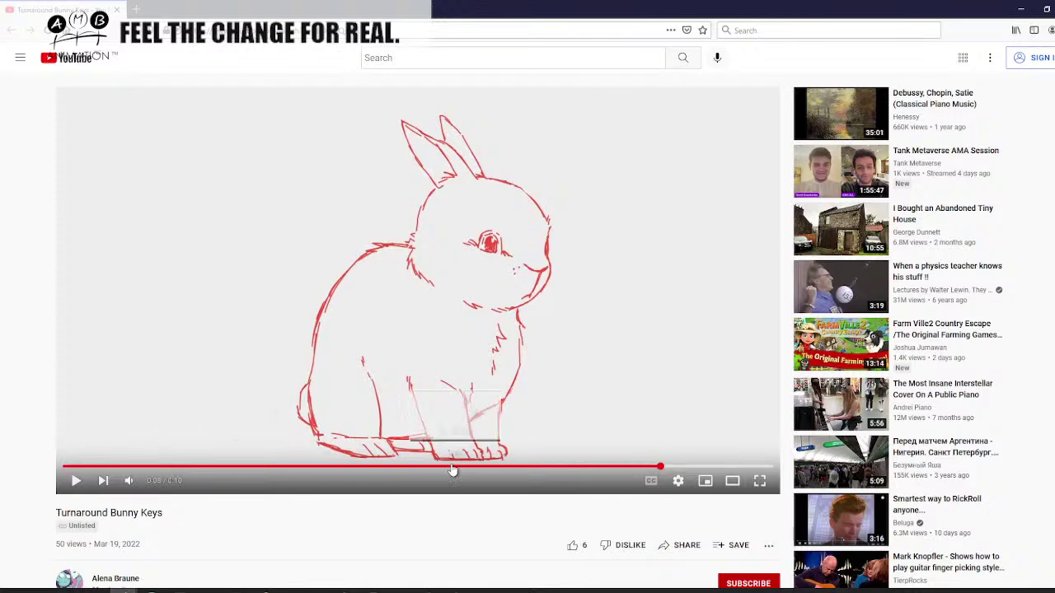
pyautogui.click(76, 481)
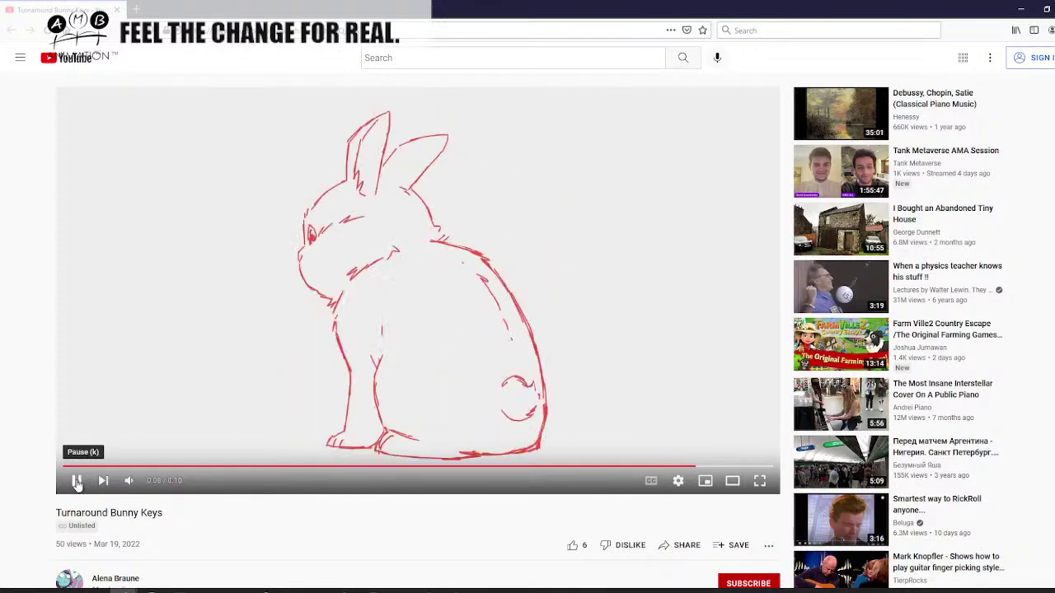
pyautogui.click(76, 482)
# - Close the bunny video, find the Bouncing Ball Animation Test #3 post in the group feed, and play its video
pyautogui.click(117, 10)
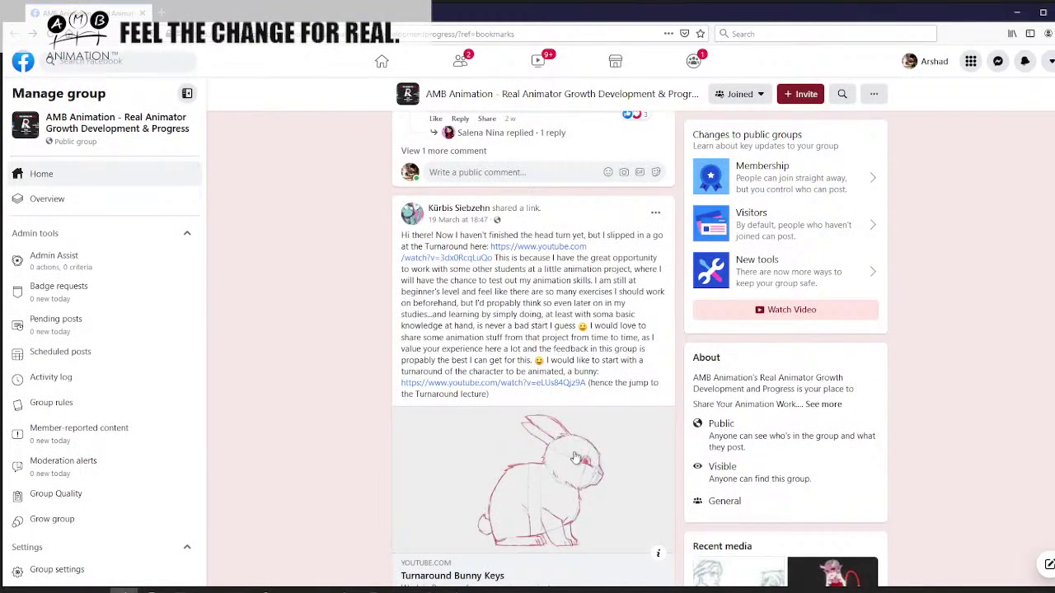
pyautogui.scroll(5, 554, 422)
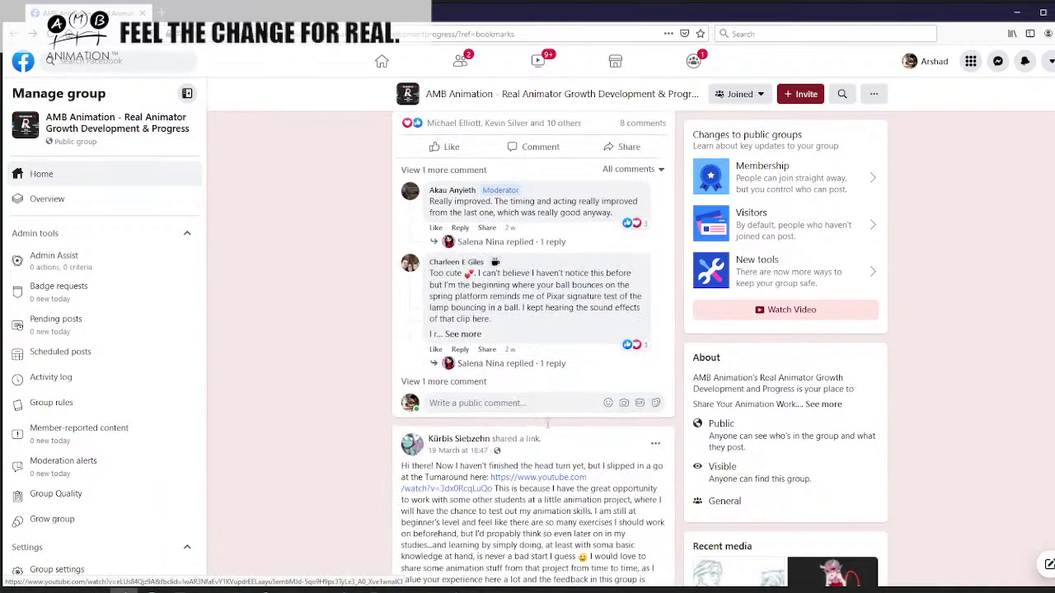
pyautogui.scroll(4, 555, 422)
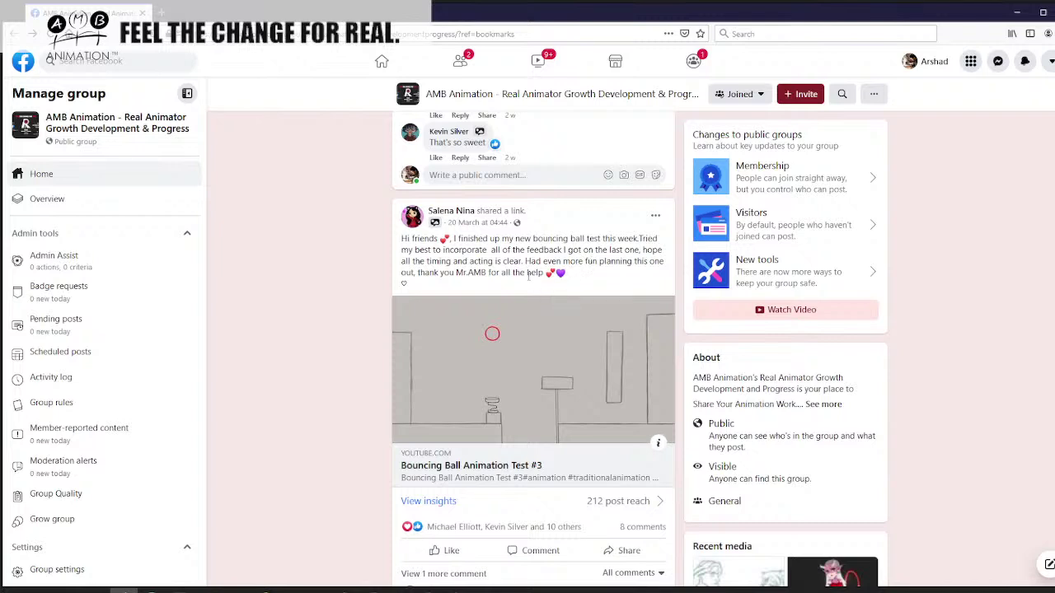
pyautogui.click(490, 468)
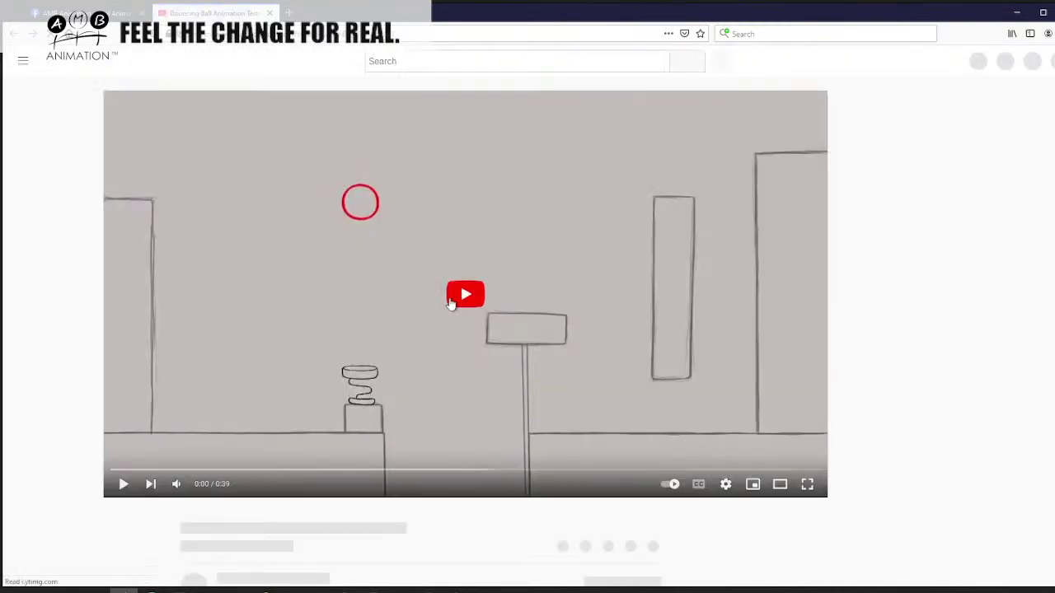
pyautogui.click(461, 296)
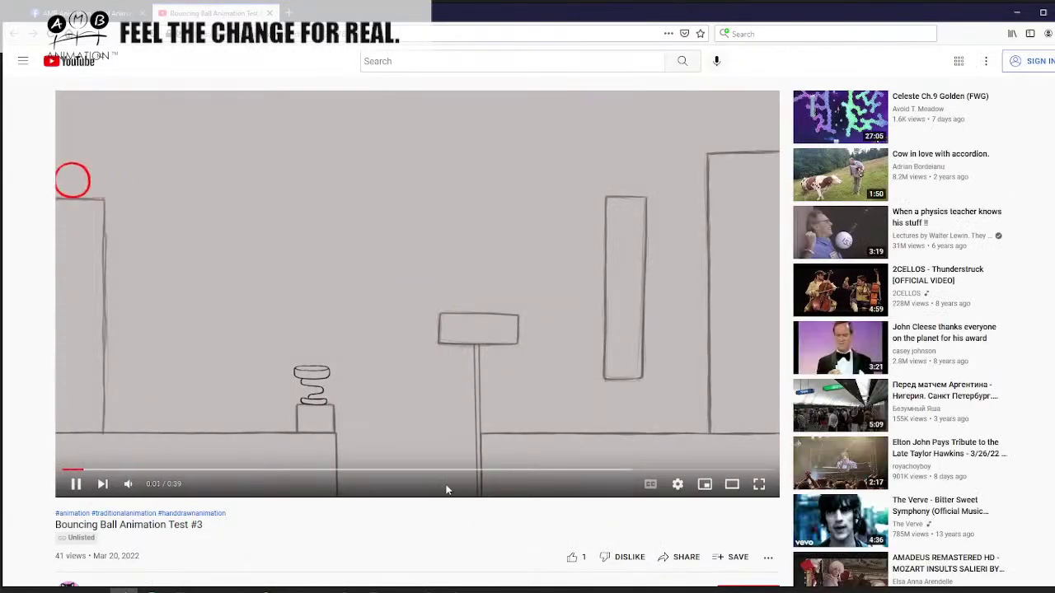
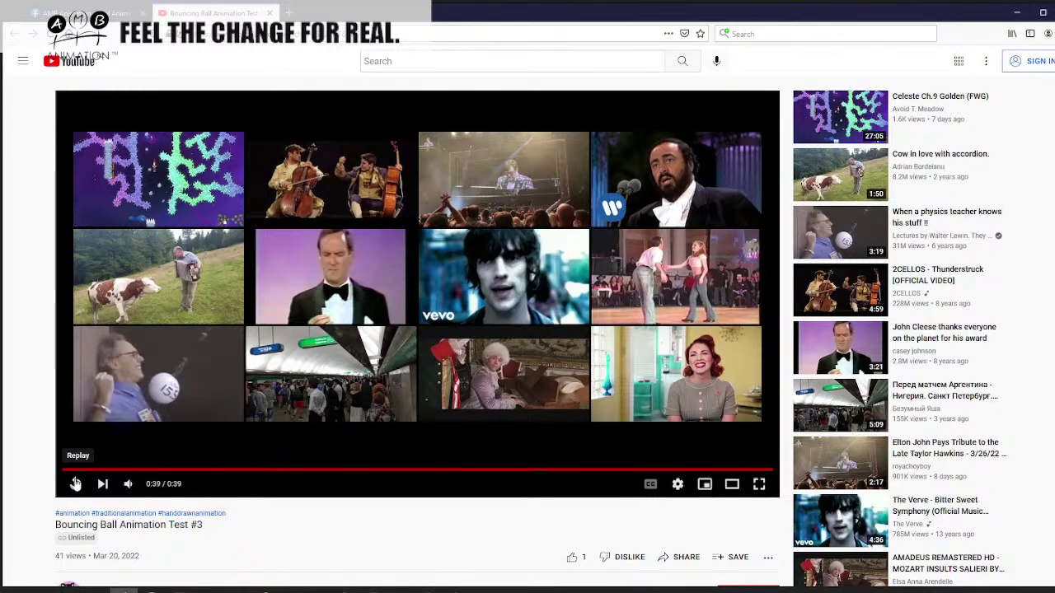
# - Replay the Bouncing Ball Animation Test #3 video and rewind it to the very beginning
pyautogui.click(75, 484)
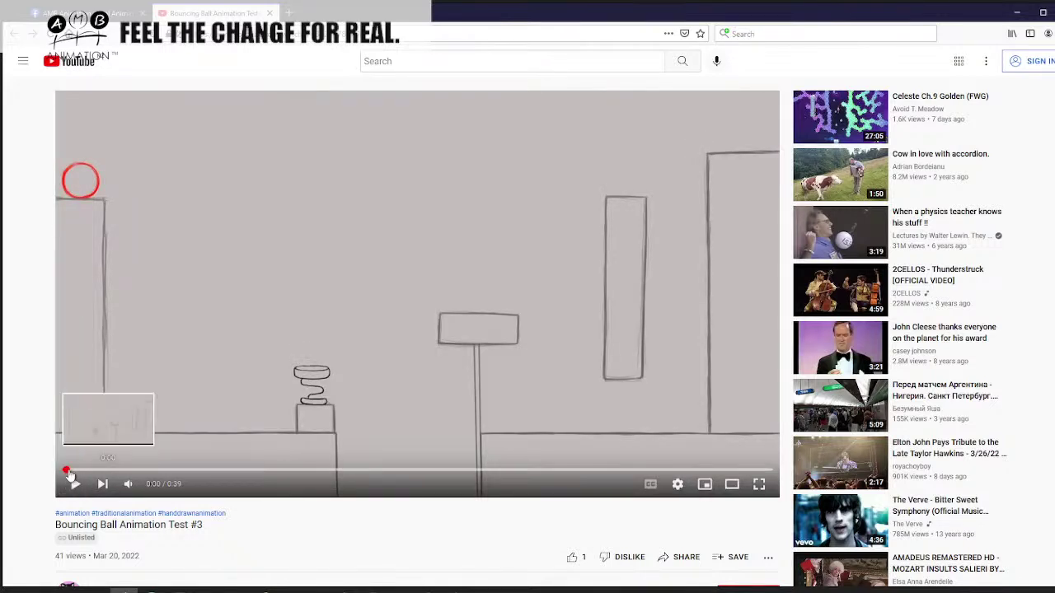
pyautogui.click(64, 470)
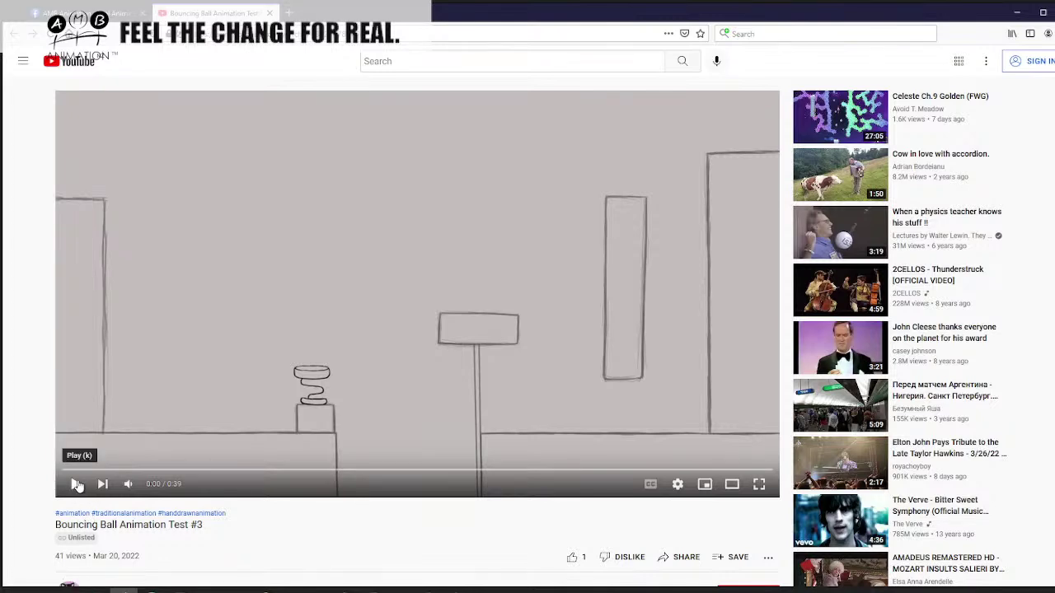
# - In Storyboard Pro, brush a row of squashed, round and stretched ball shapes, flatten the first further and point a downward arrow at it
pyautogui.click(458, 591)
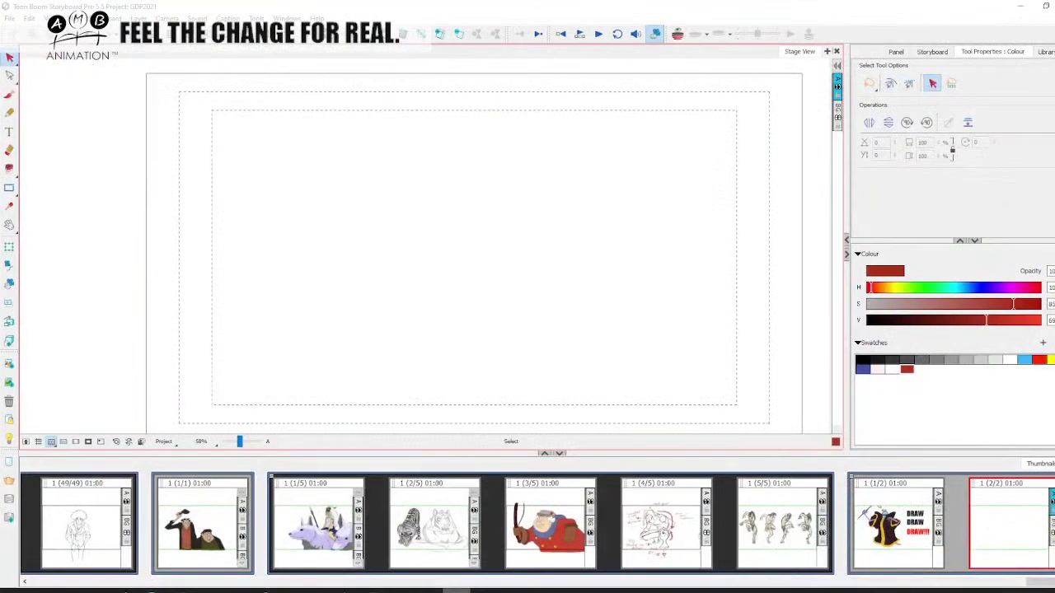
pyautogui.hotkey('alt', 'b')
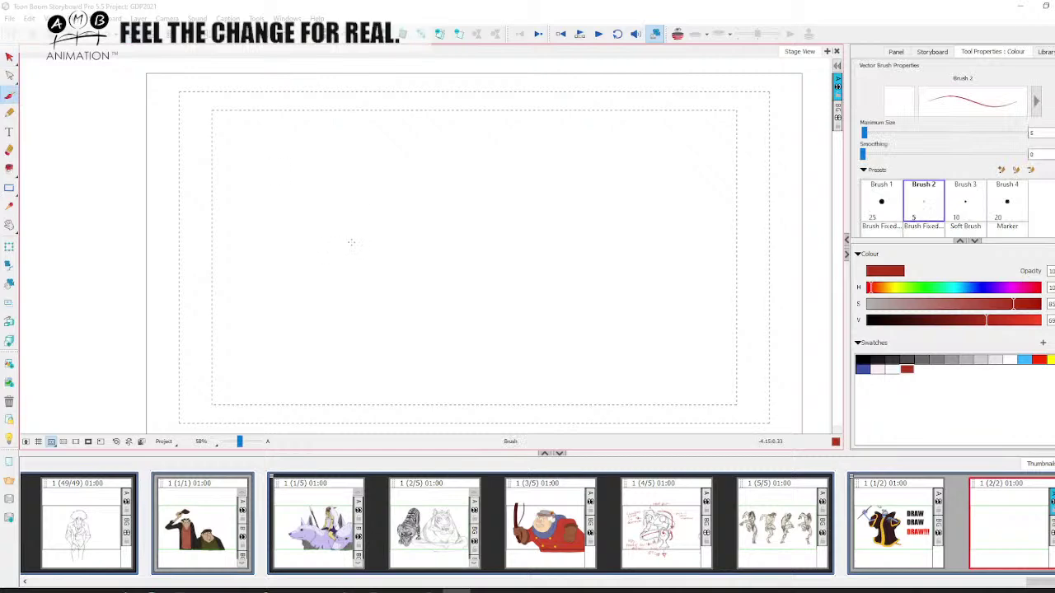
pyautogui.moveTo(351, 242); pyautogui.dragTo(354, 243)
pyautogui.moveTo(429, 231)
pyautogui.mouseDown()
pyautogui.moveTo(469, 250)
pyautogui.moveTo(524, 229)
pyautogui.moveTo(520, 243)
pyautogui.moveTo(572, 238)
pyautogui.moveTo(541, 242)
pyautogui.moveTo(571, 240)
pyautogui.moveTo(579, 240)
pyautogui.mouseUp()
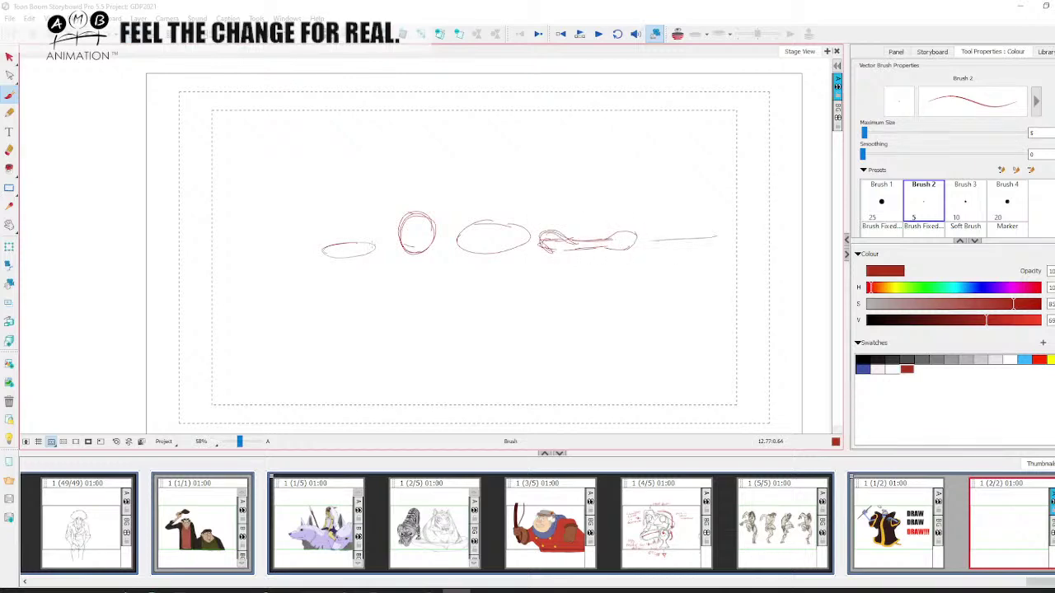
pyautogui.moveTo(376, 245)
pyautogui.mouseDown()
pyautogui.moveTo(314, 255)
pyautogui.moveTo(392, 247)
pyautogui.mouseUp()
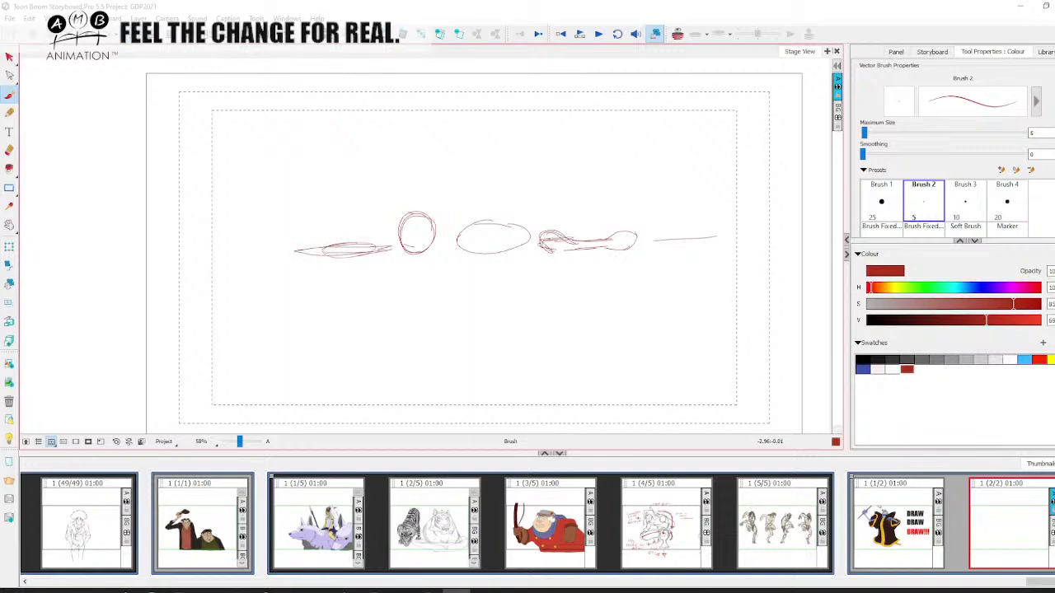
pyautogui.moveTo(543, 239); pyautogui.dragTo(567, 248)
pyautogui.moveTo(382, 246)
pyautogui.mouseDown()
pyautogui.moveTo(290, 250)
pyautogui.moveTo(393, 252)
pyautogui.moveTo(302, 250)
pyautogui.mouseUp()
pyautogui.moveTo(342, 213)
pyautogui.mouseDown()
pyautogui.moveTo(340, 234)
pyautogui.moveTo(292, 248)
pyautogui.moveTo(362, 245)
pyautogui.mouseUp()
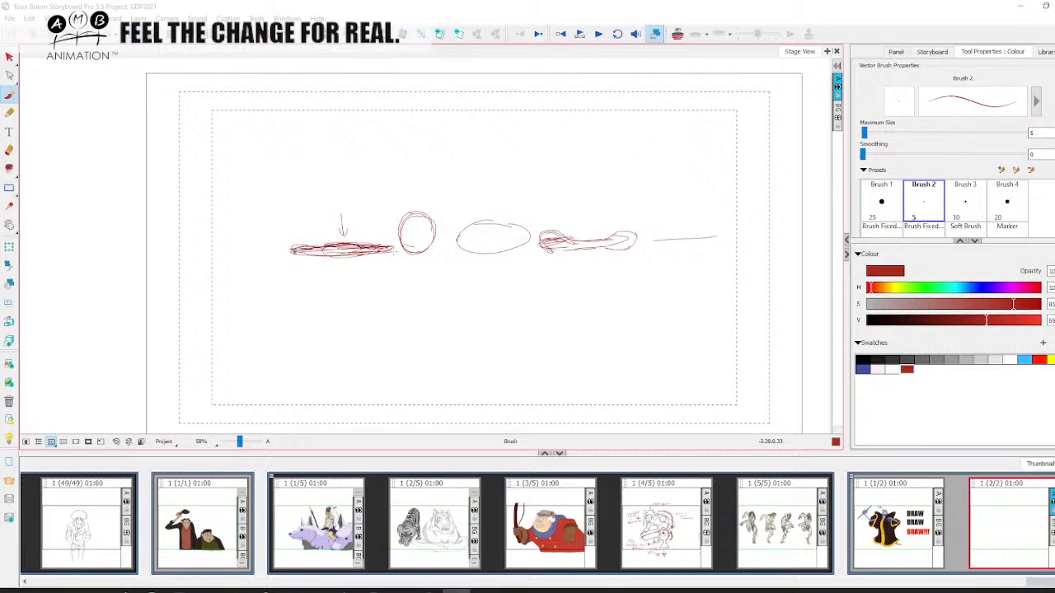
# - Sketch two flat squashed balls below the row, and an arrow rising from the round ball to a tilted stretched oval
pyautogui.moveTo(416, 289)
pyautogui.mouseDown()
pyautogui.moveTo(362, 296)
pyautogui.moveTo(420, 304)
pyautogui.moveTo(464, 294)
pyautogui.moveTo(478, 309)
pyautogui.moveTo(385, 300)
pyautogui.moveTo(479, 310)
pyautogui.moveTo(417, 298)
pyautogui.moveTo(456, 293)
pyautogui.mouseUp()
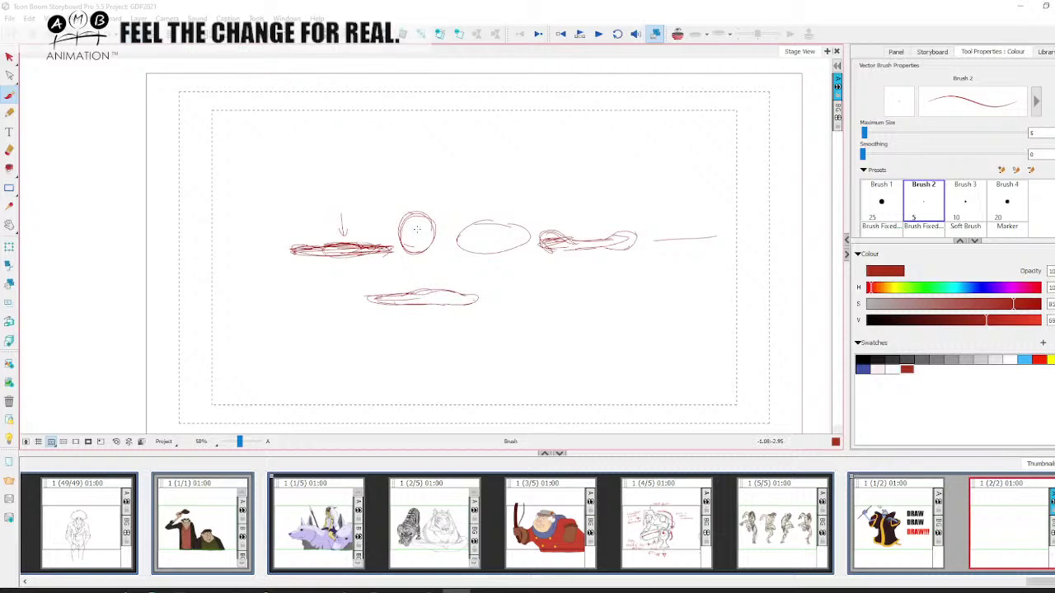
pyautogui.moveTo(416, 229)
pyautogui.mouseDown()
pyautogui.moveTo(433, 234)
pyautogui.moveTo(416, 250)
pyautogui.mouseUp()
pyautogui.moveTo(450, 292)
pyautogui.mouseDown()
pyautogui.moveTo(407, 295)
pyautogui.moveTo(460, 290)
pyautogui.mouseUp()
pyautogui.moveTo(513, 162)
pyautogui.mouseDown()
pyautogui.moveTo(531, 175)
pyautogui.moveTo(434, 213)
pyautogui.mouseUp()
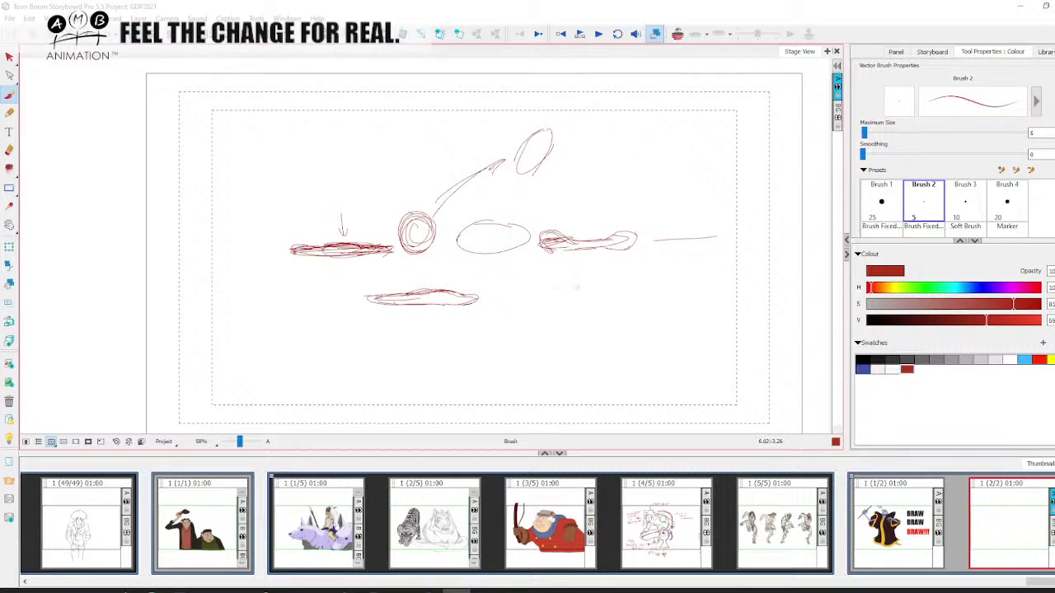
pyautogui.moveTo(572, 306); pyautogui.dragTo(624, 309)
# - Delete all the squash-and-stretch ball sketches from the panel
pyautogui.click(9, 56)
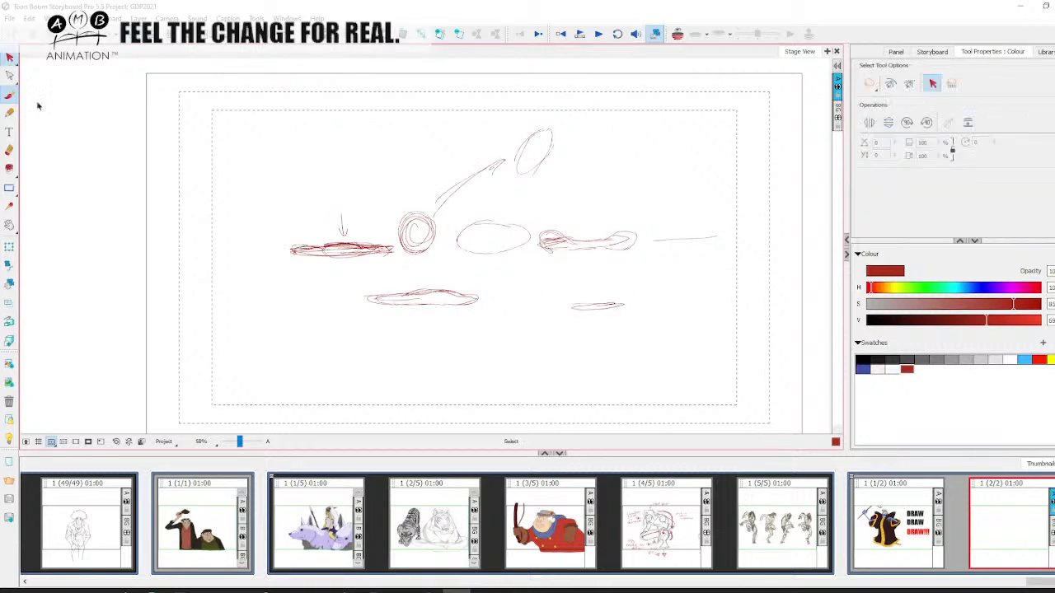
pyautogui.hotkey('ctrl', 'a')
pyautogui.press('Delete')
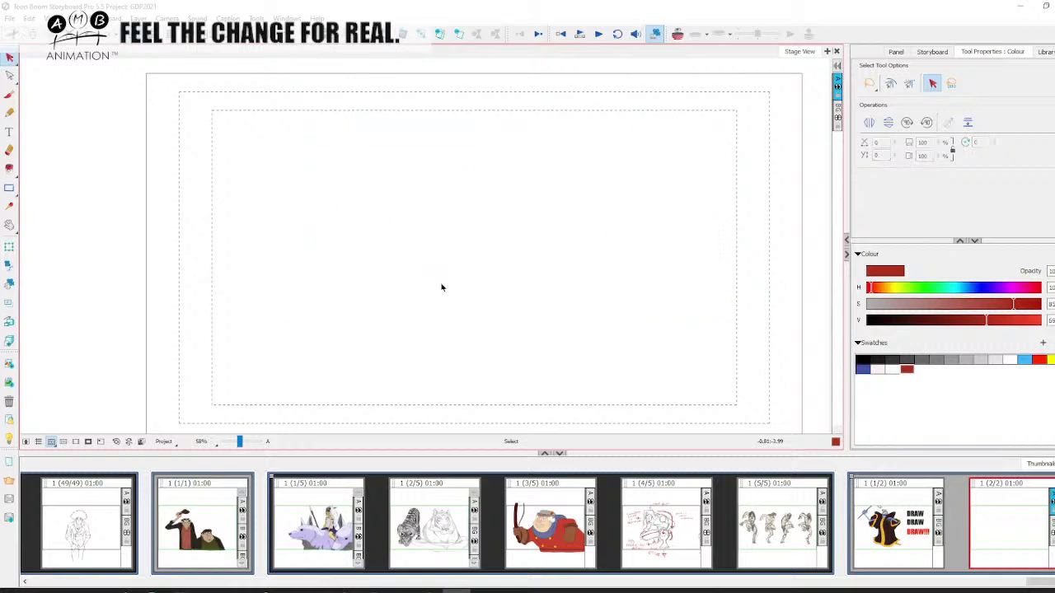
# - Brush a flat oval in the middle of the panel with two small downward arrows above it
pyautogui.hotkey('alt', 'b')
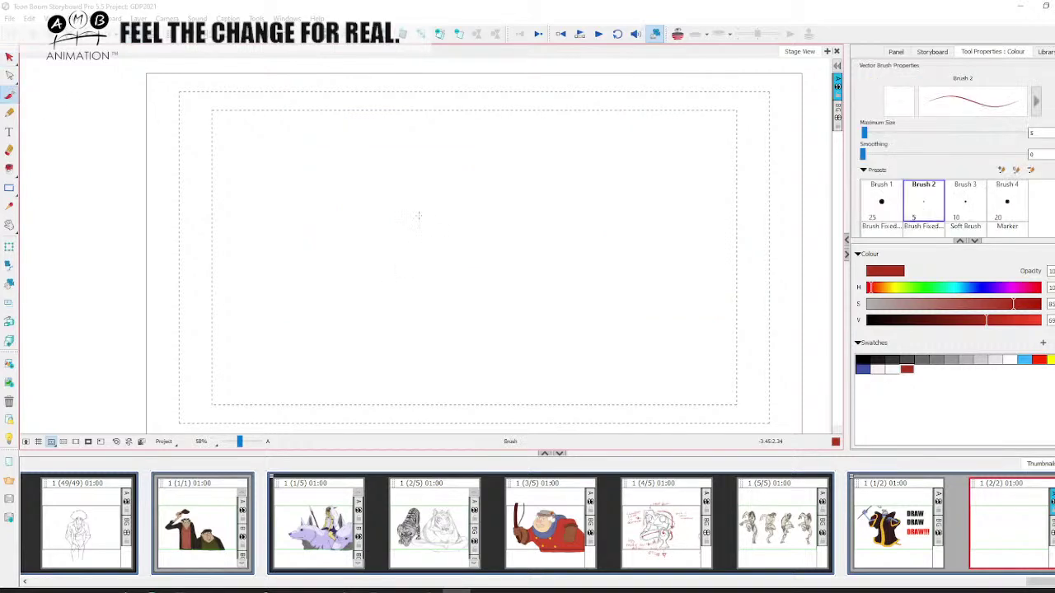
pyautogui.moveTo(418, 215); pyautogui.dragTo(423, 248)
pyautogui.moveTo(490, 270); pyautogui.dragTo(452, 275)
pyautogui.moveTo(483, 216)
pyautogui.mouseDown()
pyautogui.moveTo(484, 249)
pyautogui.moveTo(477, 239)
pyautogui.mouseUp()
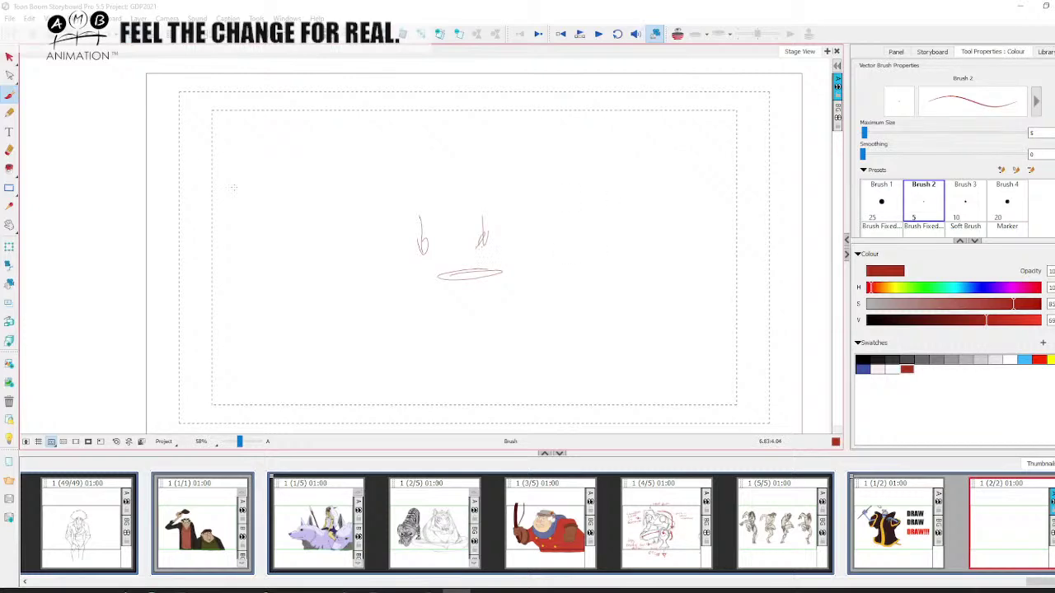
# - Delete the flat oval and its two arrows from the panel
pyautogui.click(10, 57)
pyautogui.hotkey('ctrl', 'a')
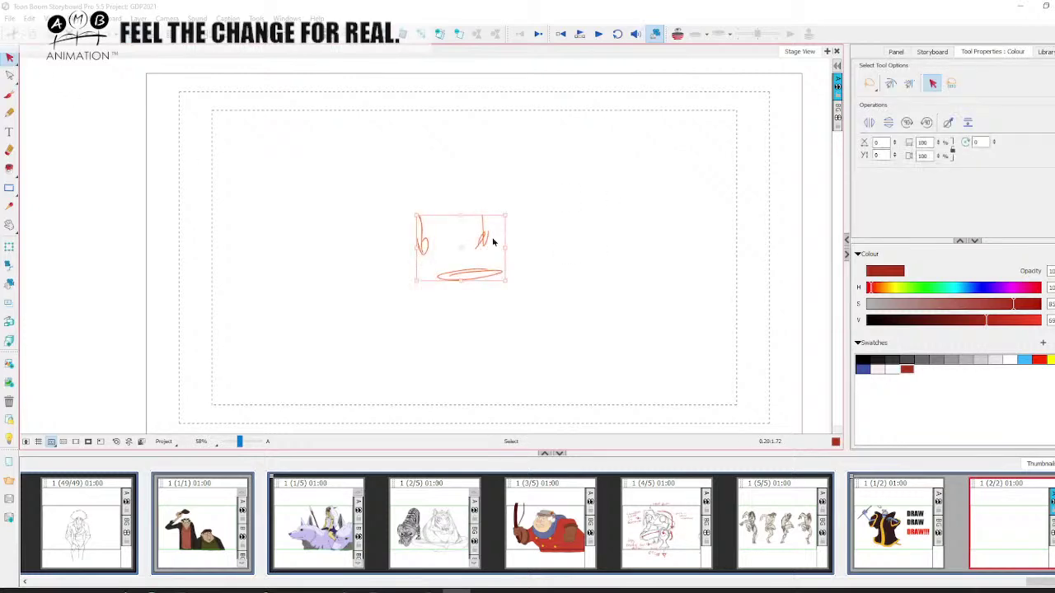
pyautogui.press('Delete')
# - Sketch a small curved arc with marks at both ends near the panel's upper corner, and delete it
pyautogui.hotkey('alt', 'b')
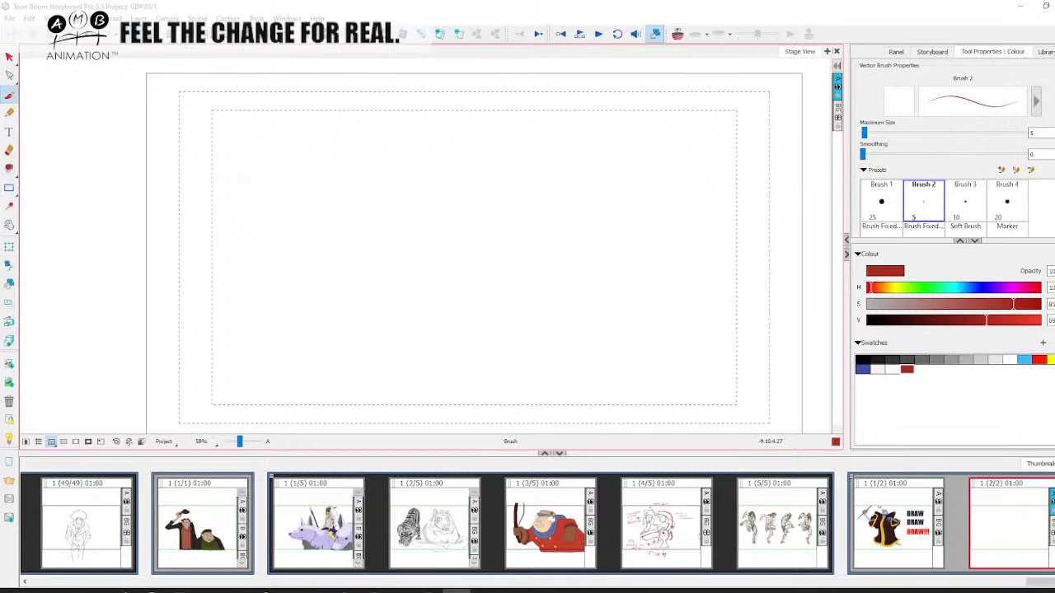
pyautogui.moveTo(236, 176)
pyautogui.mouseDown()
pyautogui.moveTo(300, 159)
pyautogui.moveTo(295, 168)
pyautogui.mouseUp()
pyautogui.hotkey('alt', 's')
pyautogui.click(304, 156)
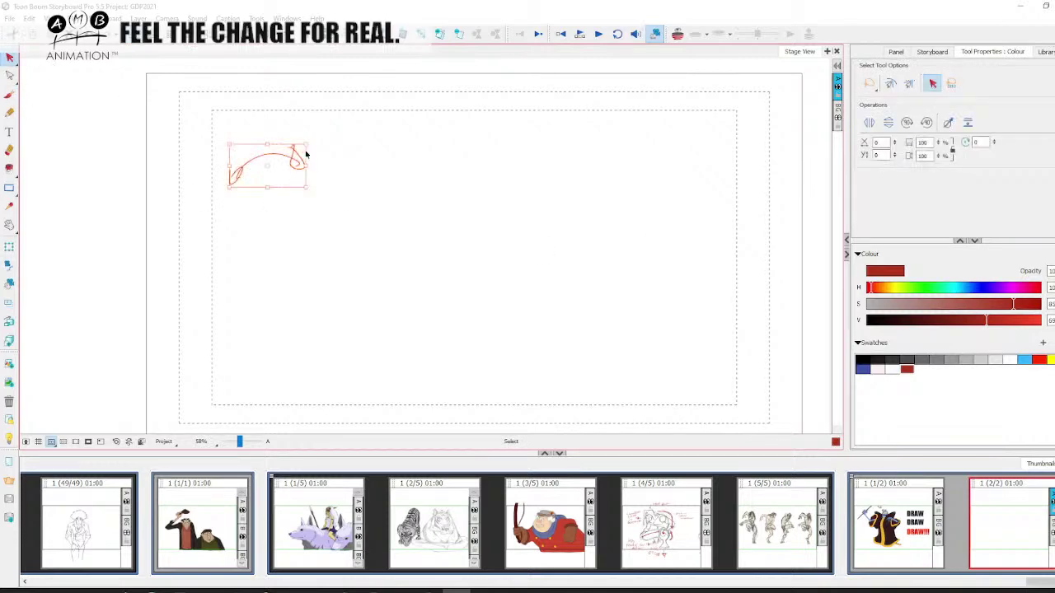
pyautogui.press('Delete')
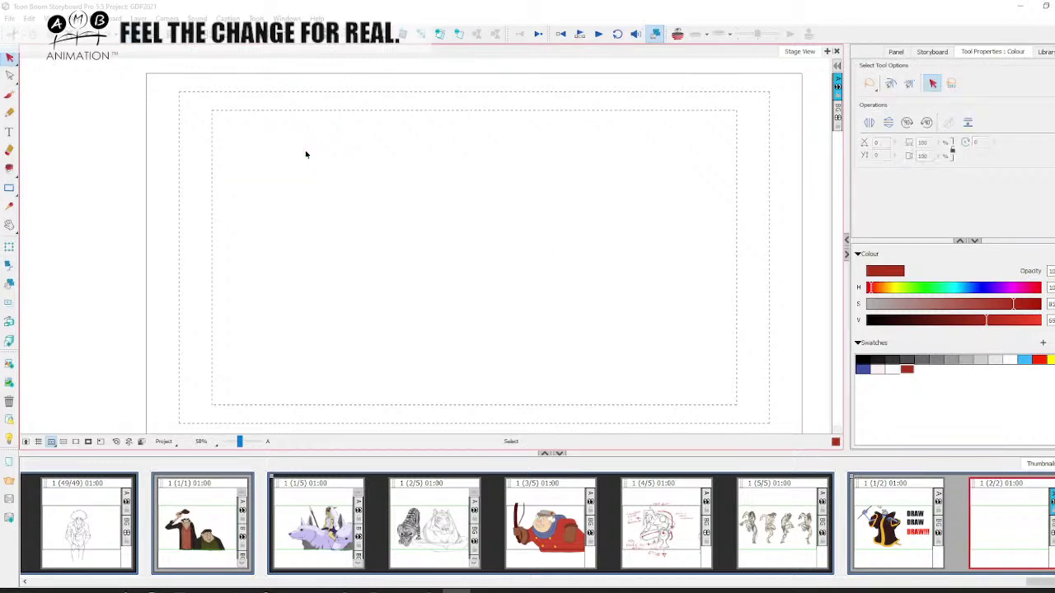
# - Return to the browser, start and pause the bouncing ball video, and step back frame by frame to the round ball on the ledge
pyautogui.click(1020, 7)
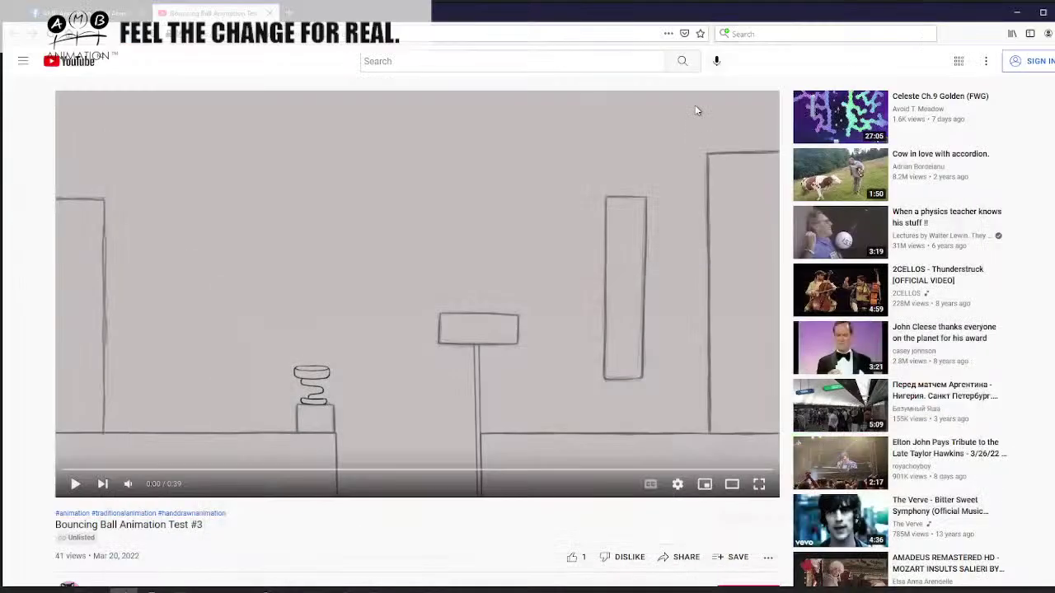
pyautogui.click(75, 484)
pyautogui.click(75, 485)
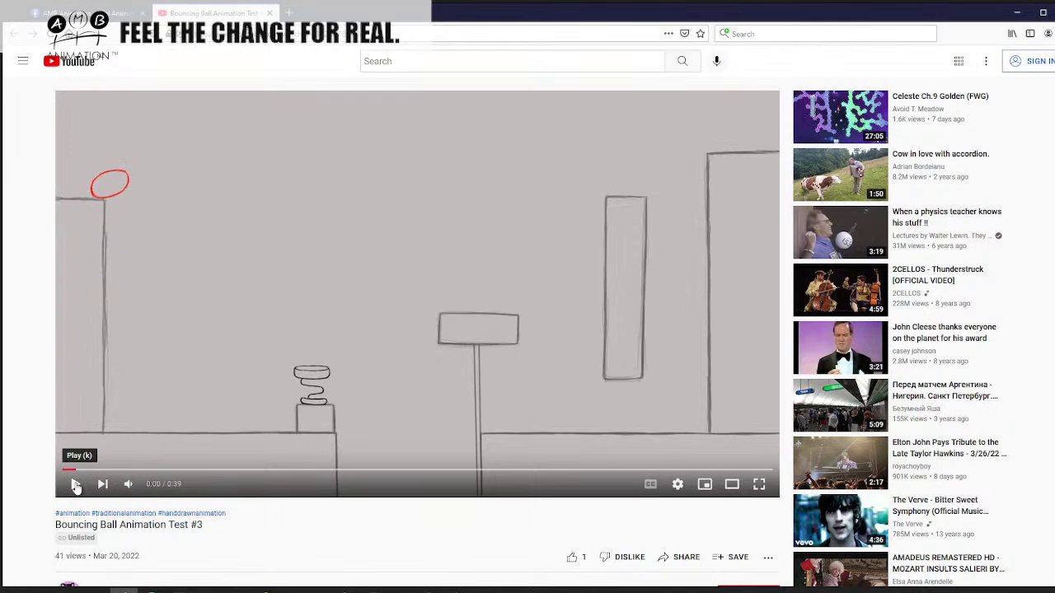
pyautogui.press(',')
pyautogui.press(',')
pyautogui.press(',')
pyautogui.press(',')
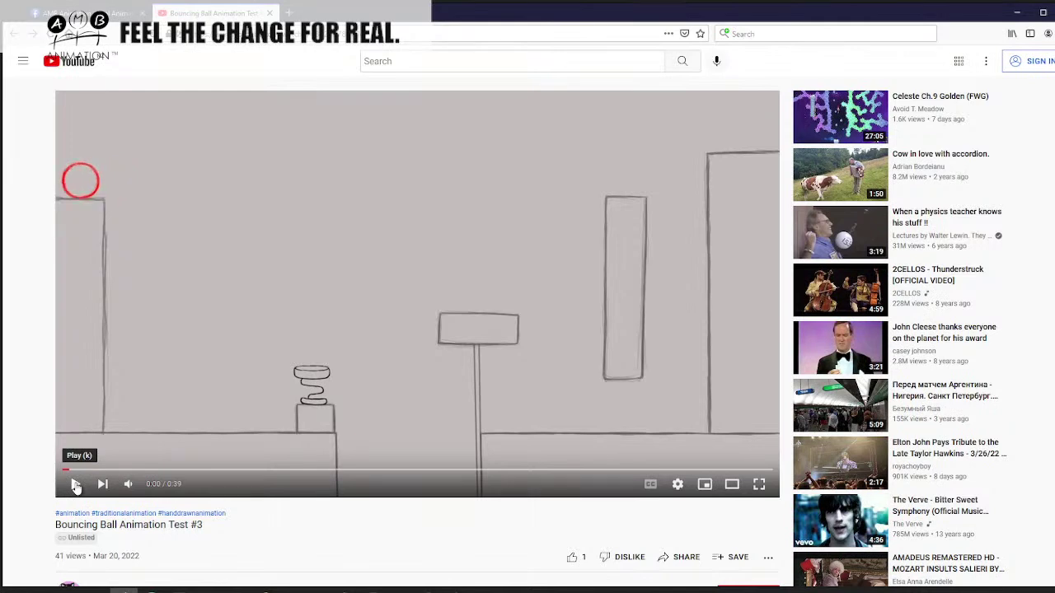
# - Step forward frame by frame through the ball's hop on the ledge to the squashed landing frame
pyautogui.press('.')
pyautogui.press('.')
pyautogui.press('.')
pyautogui.press('.')
pyautogui.press('.')
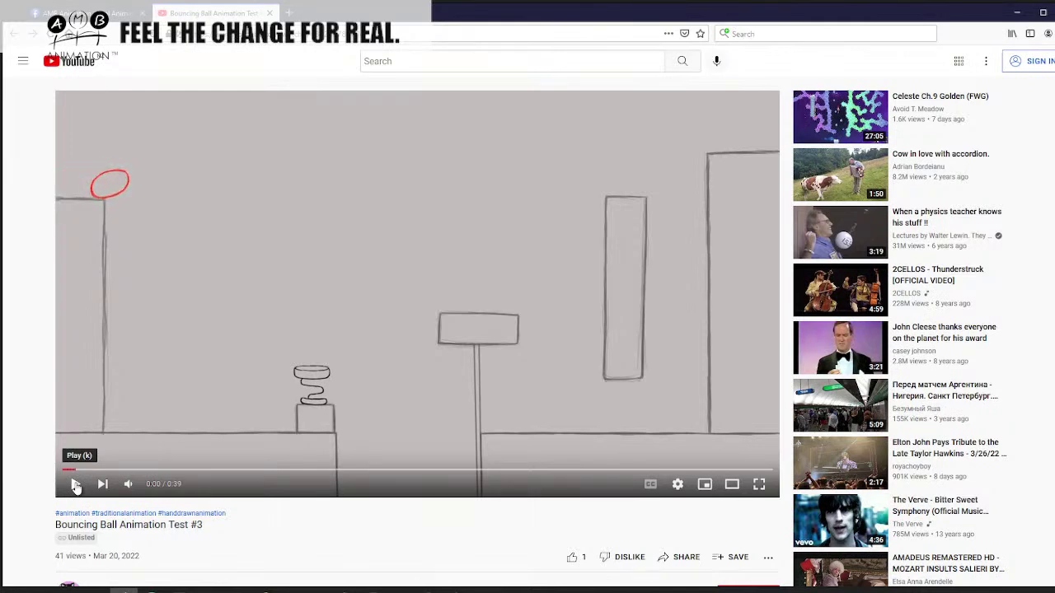
pyautogui.press('.')
pyautogui.press('.')
pyautogui.press('.')
pyautogui.press('.')
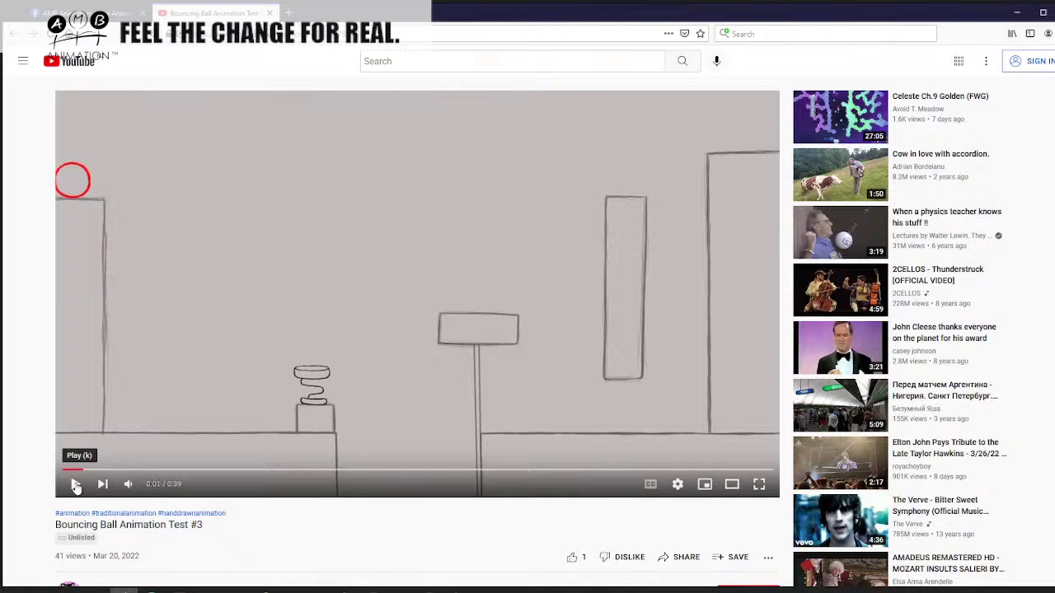
pyautogui.press('.')
pyautogui.press('.')
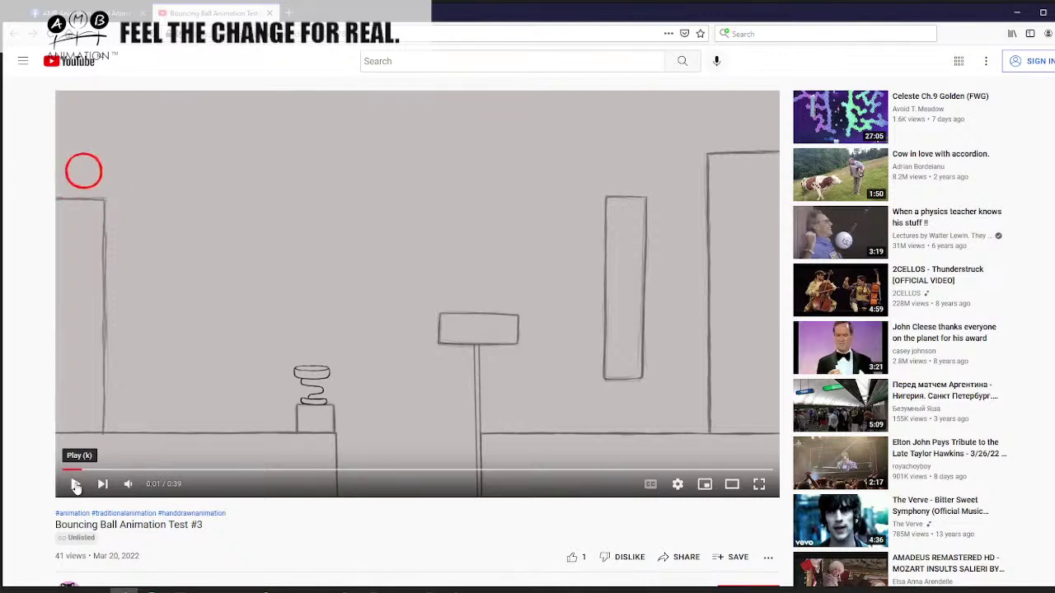
pyautogui.press('.')
pyautogui.press('.')
pyautogui.press('.')
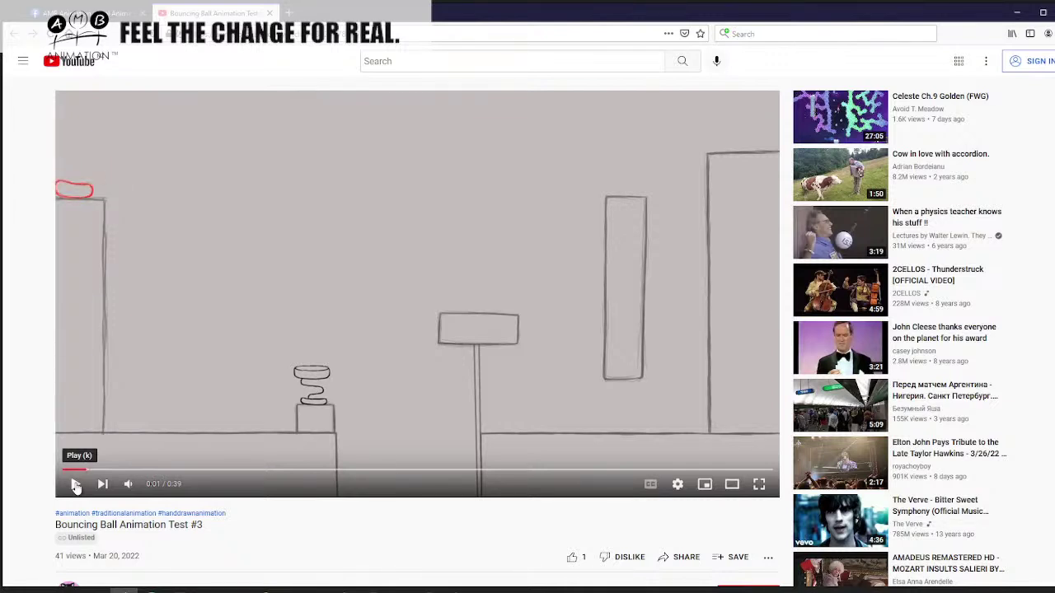
# - Flip back and forth between neighbouring frames to examine how the ball squashes on landing
pyautogui.press('.')
pyautogui.press('.')
pyautogui.press(',')
pyautogui.press(',')
pyautogui.press('.')
pyautogui.press('.')
pyautogui.press(',')
pyautogui.press('.')
pyautogui.press(',')
# - In Storyboard Pro, sketch a squashed oval, a ball with a hatched middle band, and a flattened ball widened sideways with outward arrows
pyautogui.click(456, 590)
pyautogui.click(9, 95)
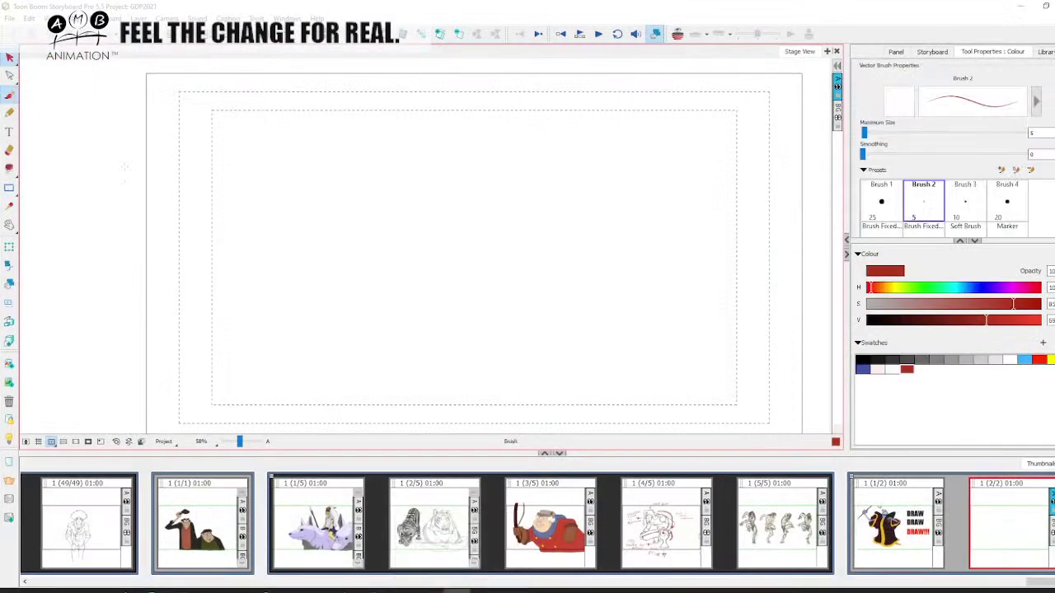
pyautogui.moveTo(386, 228)
pyautogui.mouseDown()
pyautogui.moveTo(358, 233)
pyautogui.moveTo(433, 255)
pyautogui.moveTo(389, 229)
pyautogui.mouseUp()
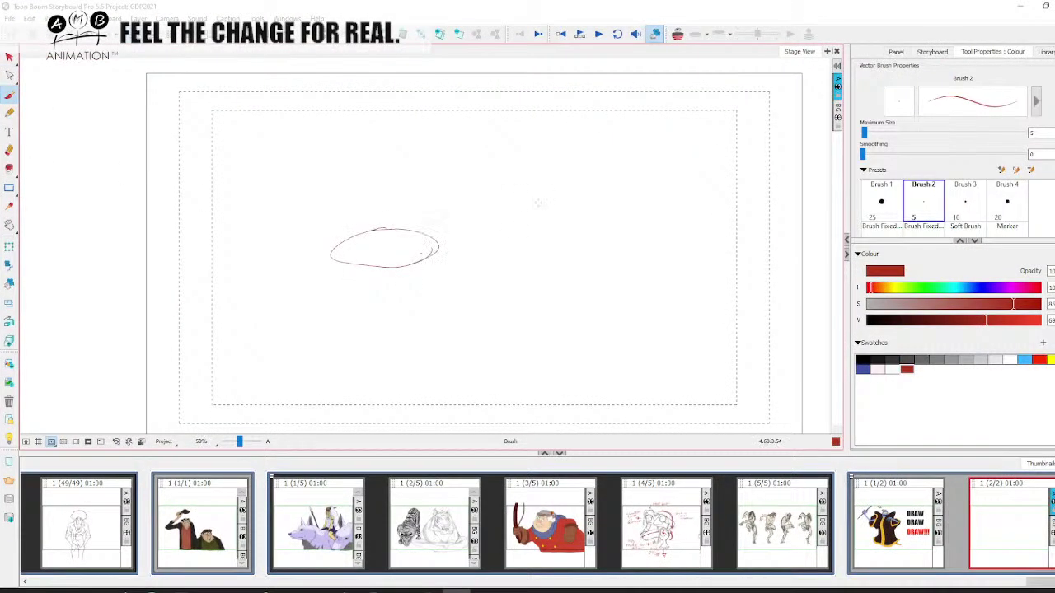
pyautogui.moveTo(540, 196)
pyautogui.mouseDown()
pyautogui.moveTo(515, 205)
pyautogui.moveTo(572, 239)
pyautogui.moveTo(529, 201)
pyautogui.moveTo(511, 234)
pyautogui.mouseUp()
pyautogui.moveTo(507, 232)
pyautogui.mouseDown()
pyautogui.moveTo(646, 223)
pyautogui.moveTo(668, 238)
pyautogui.moveTo(602, 242)
pyautogui.moveTo(620, 252)
pyautogui.moveTo(669, 242)
pyautogui.mouseUp()
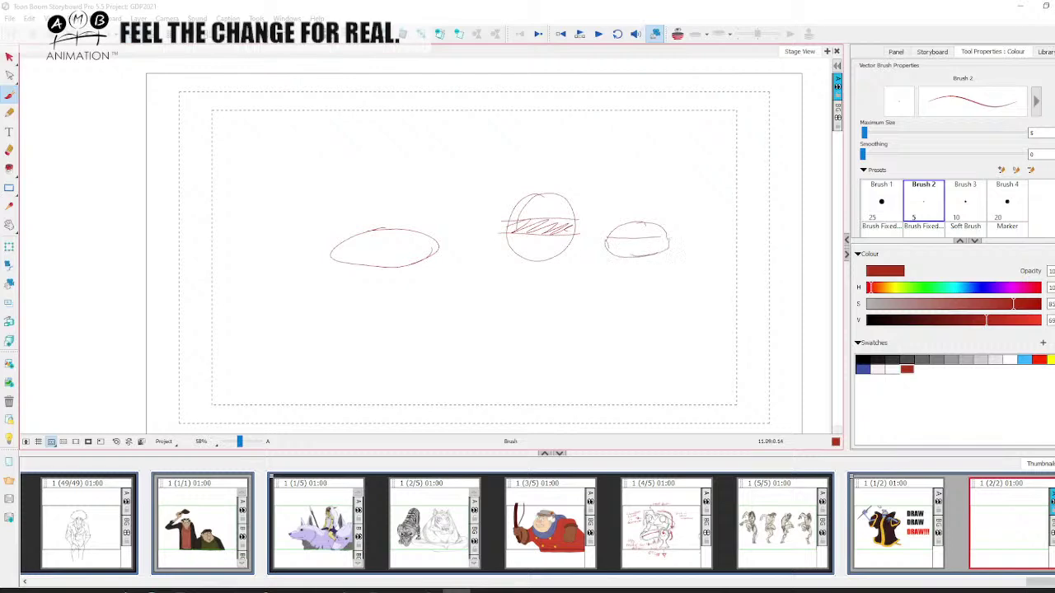
pyautogui.moveTo(606, 239)
pyautogui.mouseDown()
pyautogui.moveTo(659, 238)
pyautogui.moveTo(638, 259)
pyautogui.moveTo(640, 224)
pyautogui.moveTo(684, 252)
pyautogui.moveTo(600, 263)
pyautogui.mouseUp()
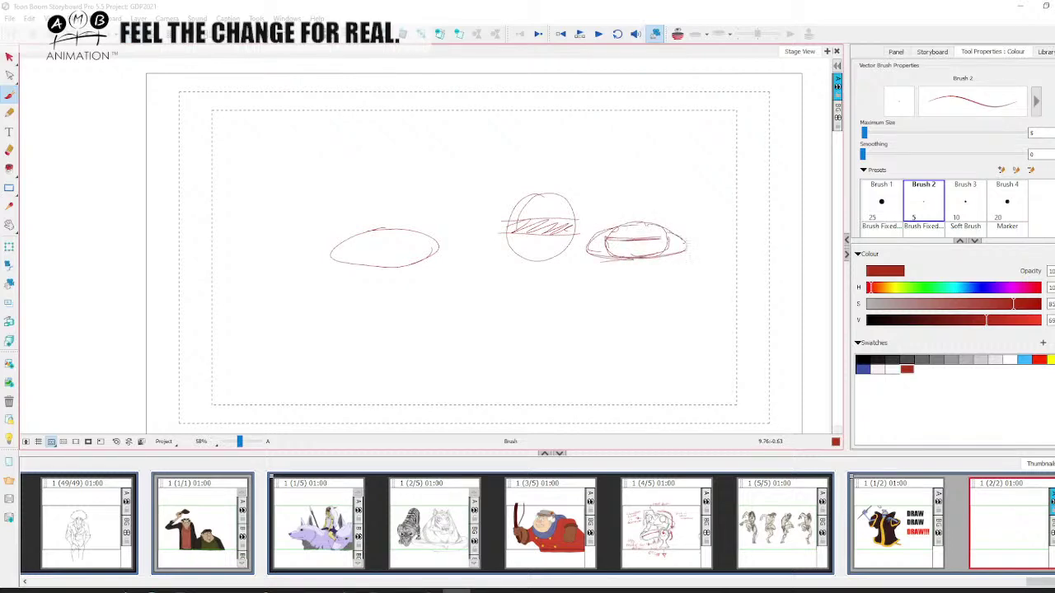
pyautogui.moveTo(585, 213); pyautogui.dragTo(689, 210)
# - Delete the ball volume sketches and arrows from the panel
pyautogui.hotkey('alt', 's')
pyautogui.hotkey('ctrl', 'a')
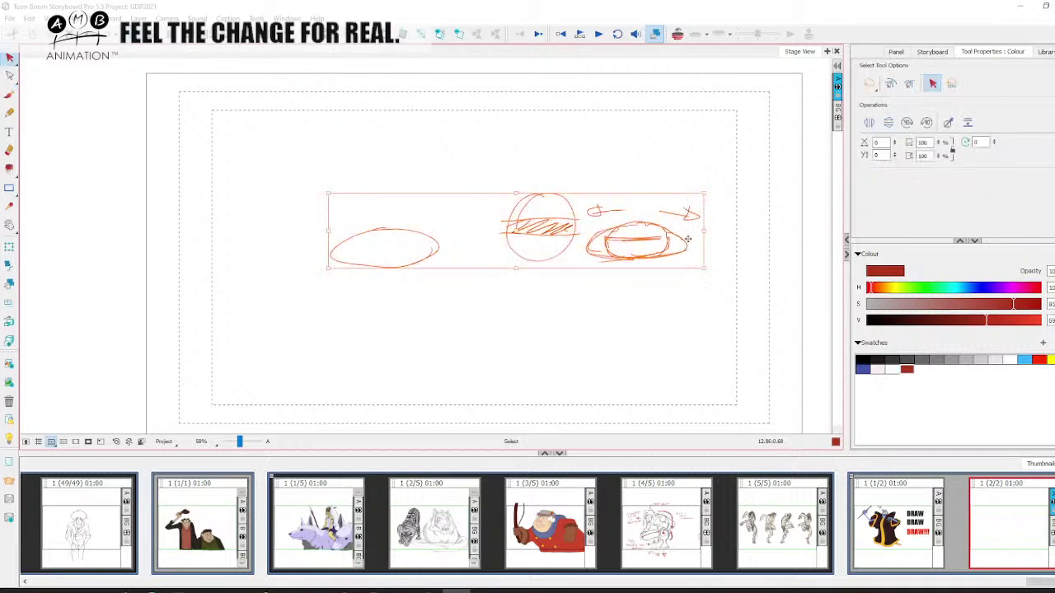
pyautogui.press('Delete')
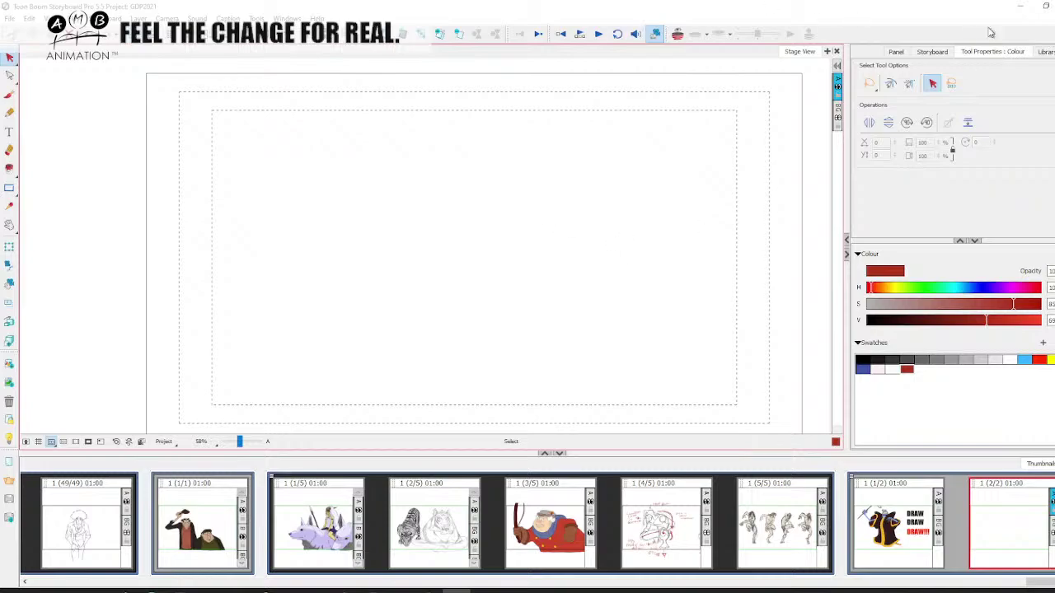
# - Return to the browser and step backward and forward through the frames around the ball's squash on the ledge
pyautogui.click(1018, 8)
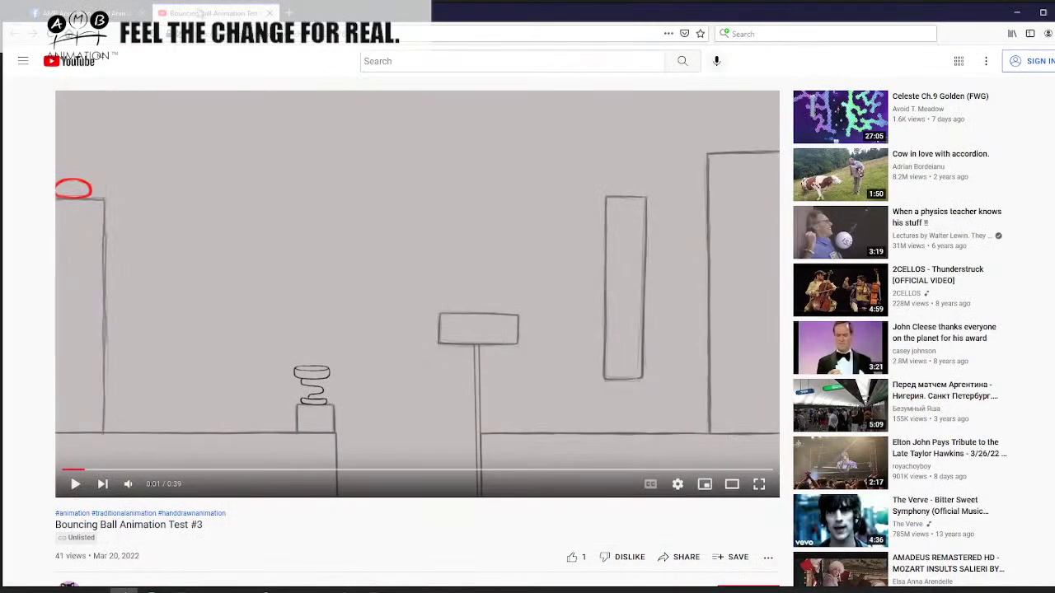
pyautogui.press(',')
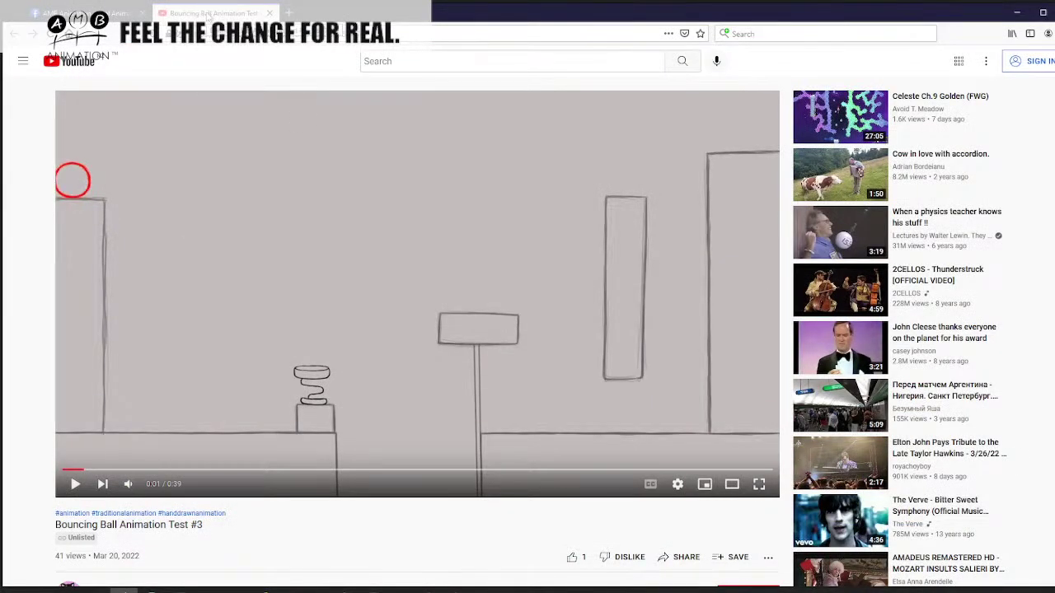
pyautogui.press('.')
pyautogui.press('.')
pyautogui.press('.')
pyautogui.press('.')
pyautogui.press(',')
pyautogui.press(',')
pyautogui.press(',')
pyautogui.press(',')
pyautogui.press(',')
pyautogui.press(',')
pyautogui.press('.')
pyautogui.press(',')
# - Advance the video frame by frame until the bent, bean-shaped ball is in the air above the ledge
pyautogui.press('.')
pyautogui.press('.')
pyautogui.press('.')
pyautogui.press('.')
pyautogui.press('.')
pyautogui.press('.')
pyautogui.press('.')
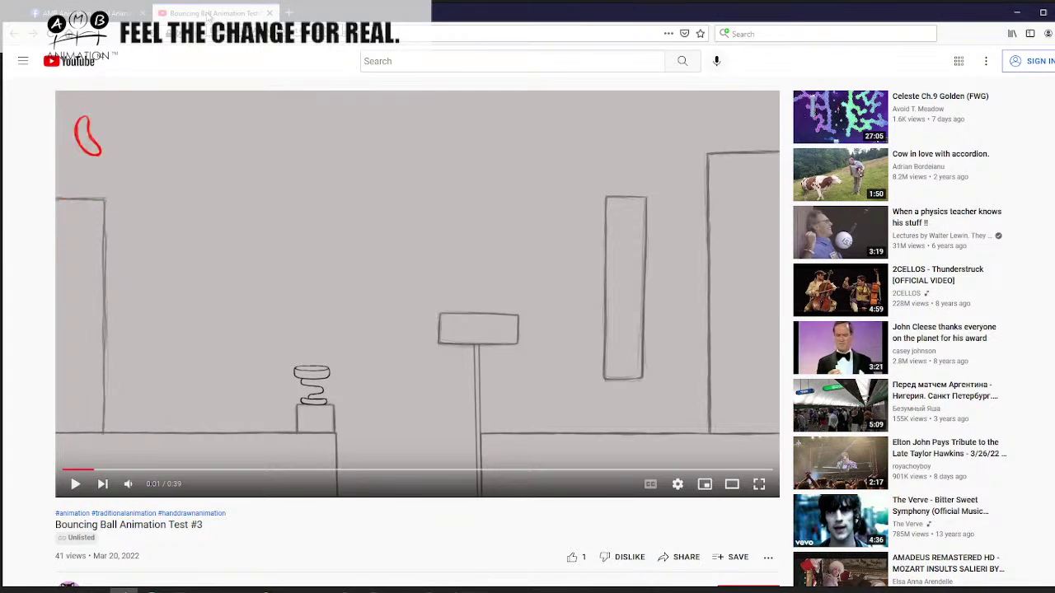
# - Compare neighbouring frames of the airborne bean-shaped ball, and advance to the frame where it passes the ledge's edge
pyautogui.press('.')
pyautogui.press(',')
pyautogui.press('.')
pyautogui.press(',')
pyautogui.press('.')
pyautogui.press(',')
pyautogui.press('.')
pyautogui.press(',')
pyautogui.press('.')
pyautogui.press('.')
pyautogui.press('.')
pyautogui.press('.')
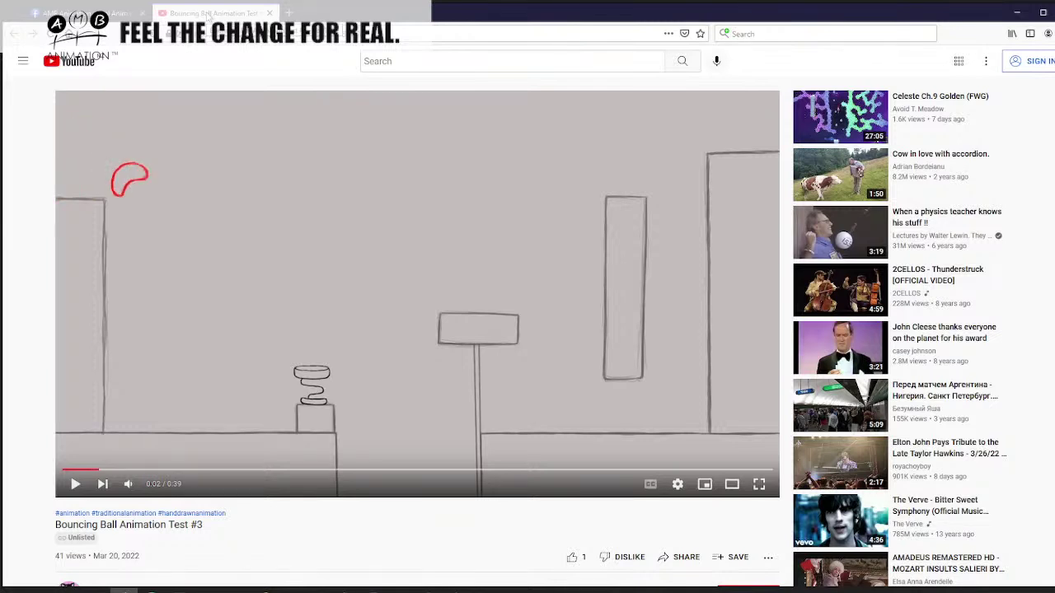
# - Step back frame by frame to where the bent, bean-shaped ball hangs in the air above the ledge
pyautogui.press(',')
pyautogui.press(',')
pyautogui.press(',')
pyautogui.press(',')
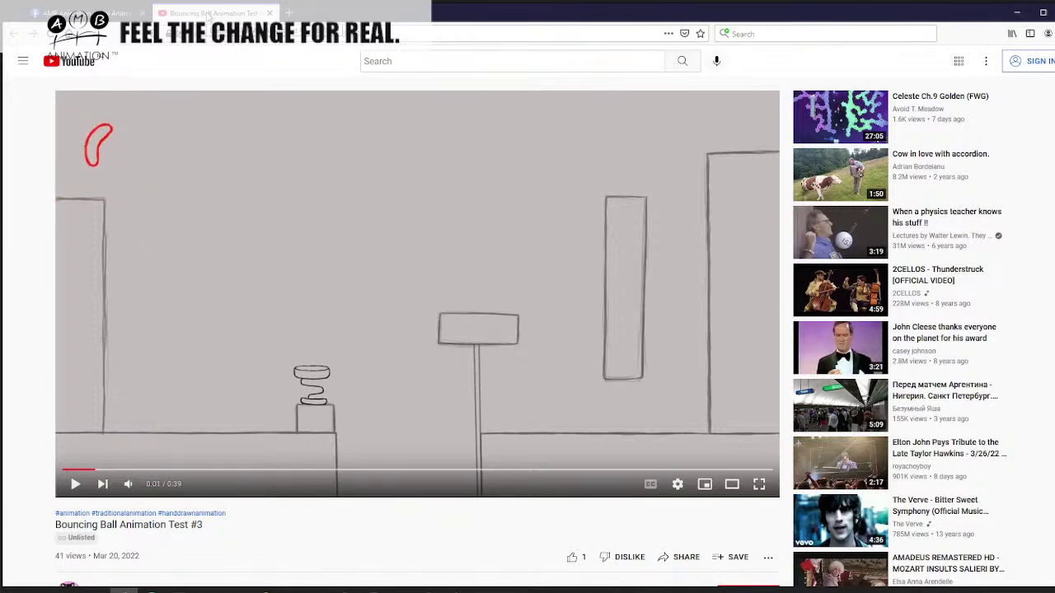
pyautogui.press(',')
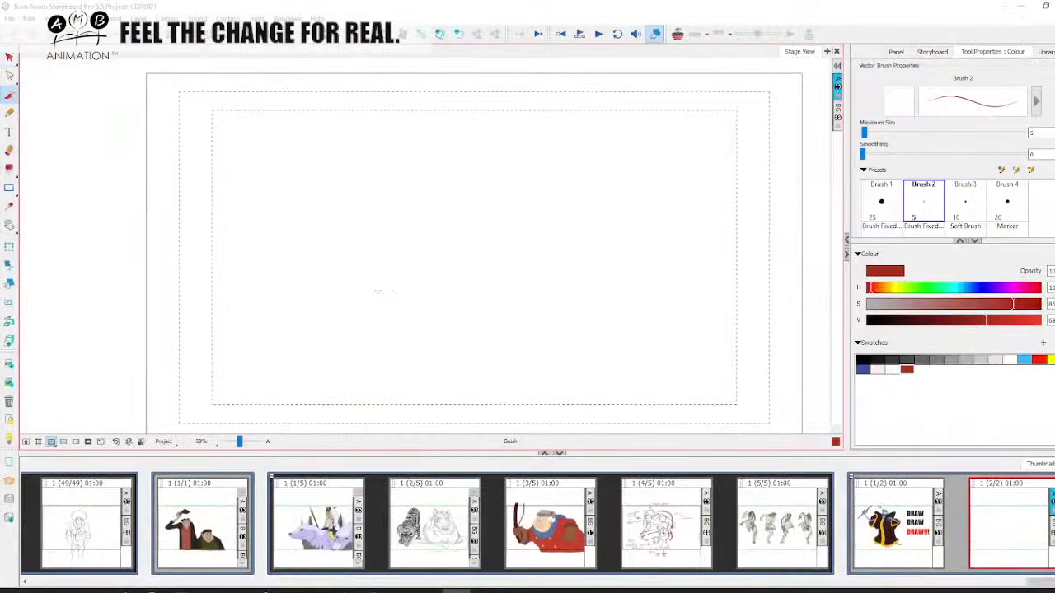
# - Switch to Storyboard Pro and sketch the ball's flat, slightly curved squash pose low on the blank panel
pyautogui.moveTo(351, 312); pyautogui.dragTo(387, 309)
pyautogui.moveTo(323, 323); pyautogui.dragTo(381, 328)
pyautogui.moveTo(313, 321)
pyautogui.mouseDown()
pyautogui.moveTo(382, 322)
pyautogui.moveTo(320, 314)
pyautogui.moveTo(351, 311)
pyautogui.mouseUp()
pyautogui.moveTo(338, 310)
pyautogui.mouseDown()
pyautogui.moveTo(401, 311)
pyautogui.moveTo(409, 323)
pyautogui.mouseUp()
pyautogui.moveTo(364, 330); pyautogui.dragTo(427, 320)
pyautogui.moveTo(327, 321)
pyautogui.mouseDown()
pyautogui.moveTo(339, 329)
pyautogui.moveTo(440, 319)
pyautogui.mouseUp()
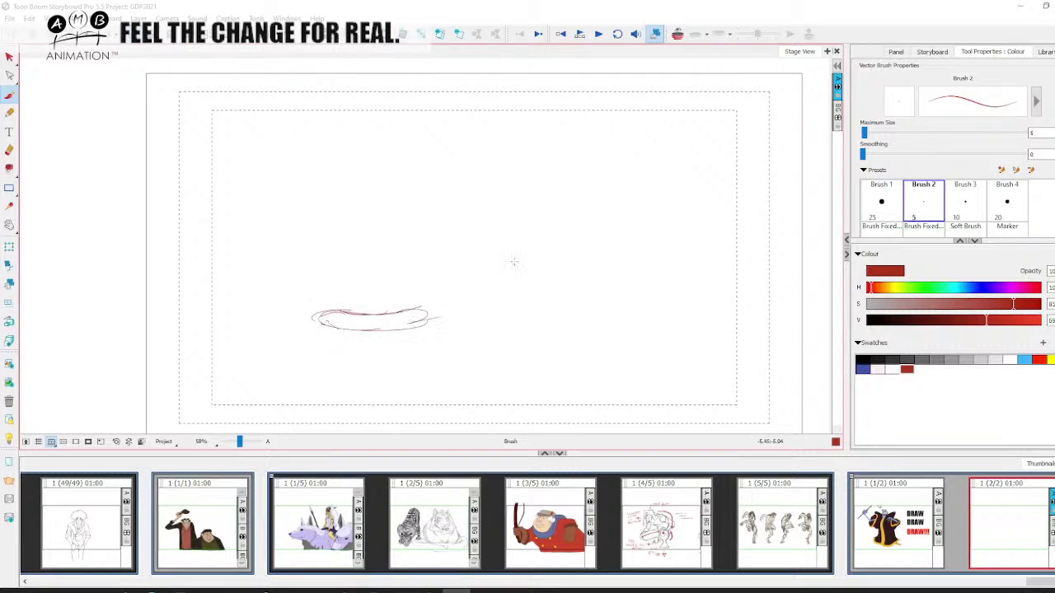
# - Sketch an upright stretched oval beside the squash pose and an arched bean shape above it
pyautogui.moveTo(517, 287)
pyautogui.mouseDown()
pyautogui.moveTo(520, 220)
pyautogui.moveTo(528, 226)
pyautogui.moveTo(544, 154)
pyautogui.moveTo(504, 239)
pyautogui.mouseUp()
pyautogui.moveTo(541, 165)
pyautogui.mouseDown()
pyautogui.moveTo(503, 244)
pyautogui.moveTo(519, 252)
pyautogui.mouseUp()
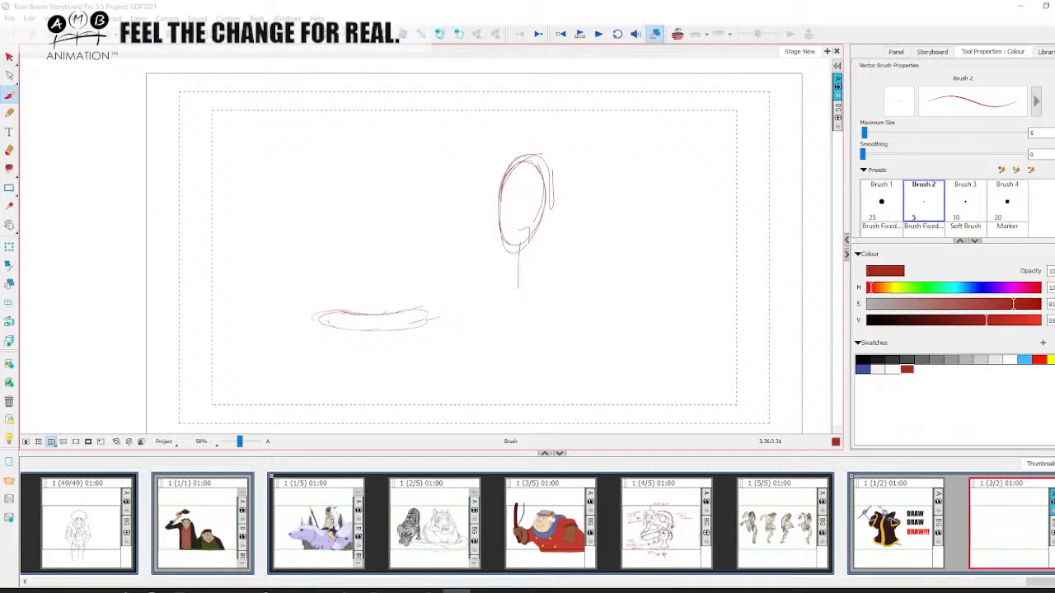
pyautogui.moveTo(328, 189); pyautogui.dragTo(366, 206)
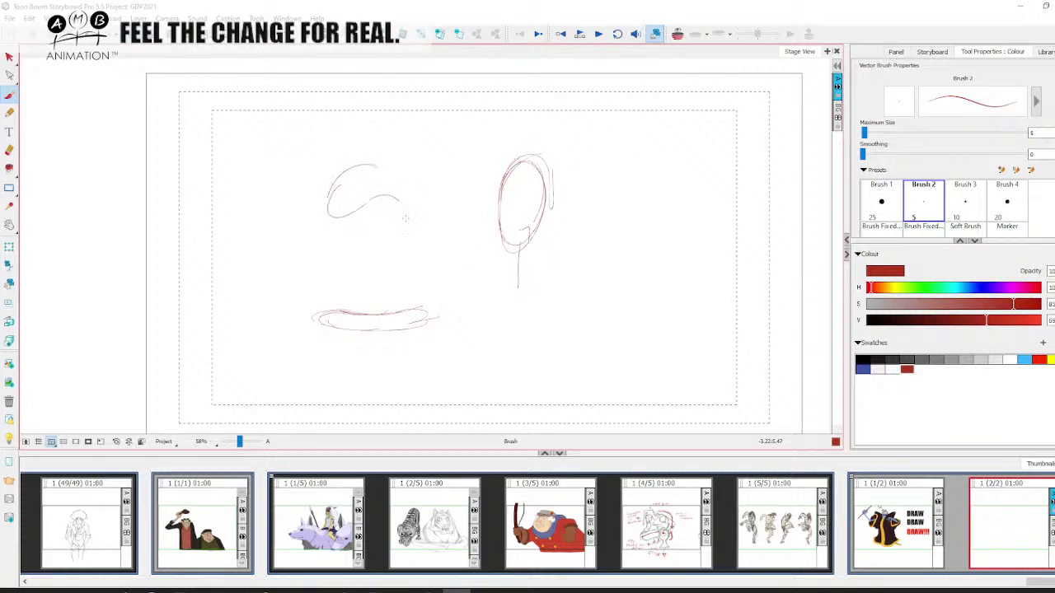
pyautogui.moveTo(364, 166)
pyautogui.mouseDown()
pyautogui.moveTo(340, 210)
pyautogui.moveTo(396, 213)
pyautogui.mouseUp()
pyautogui.moveTo(366, 163)
pyautogui.mouseDown()
pyautogui.moveTo(418, 223)
pyautogui.moveTo(350, 219)
pyautogui.moveTo(378, 163)
pyautogui.moveTo(416, 224)
pyautogui.moveTo(384, 198)
pyautogui.moveTo(412, 234)
pyautogui.moveTo(324, 224)
pyautogui.mouseUp()
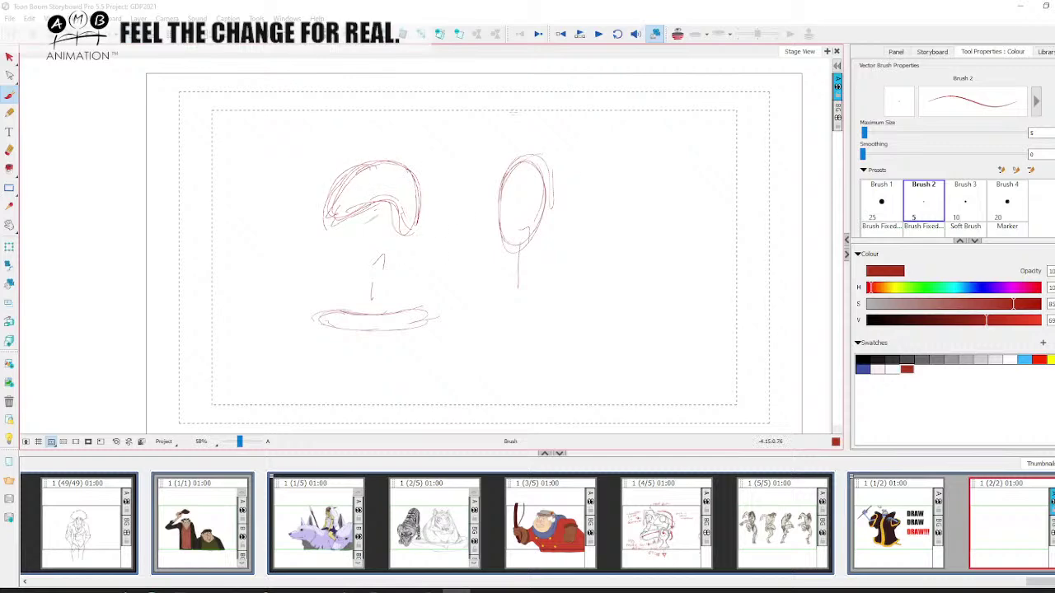
# - Sketch a tilted oval with an arrow leading to it from the arched bean, and cross out the upright oval
pyautogui.moveTo(611, 90)
pyautogui.mouseDown()
pyautogui.moveTo(639, 133)
pyautogui.moveTo(617, 122)
pyautogui.mouseUp()
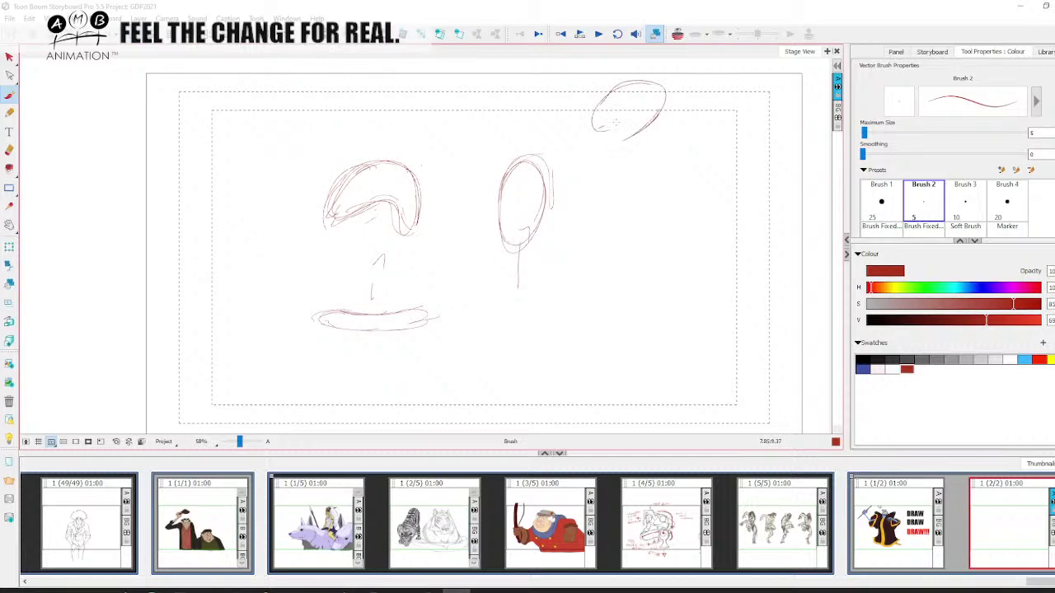
pyautogui.moveTo(614, 83); pyautogui.dragTo(667, 114)
pyautogui.moveTo(426, 156)
pyautogui.mouseDown()
pyautogui.moveTo(547, 120)
pyautogui.moveTo(486, 193)
pyautogui.mouseUp()
pyautogui.moveTo(552, 178); pyautogui.dragTo(501, 242)
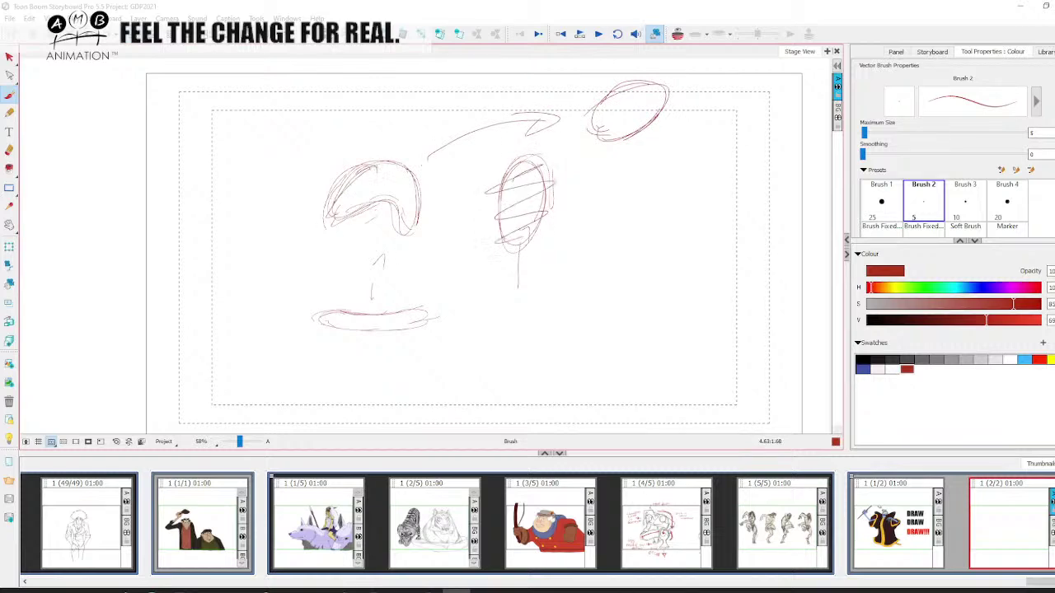
# - Reinforce the arched bean and the flat squash pose, and sketch flat and bent ball shapes above the bean
pyautogui.moveTo(354, 180); pyautogui.dragTo(426, 211)
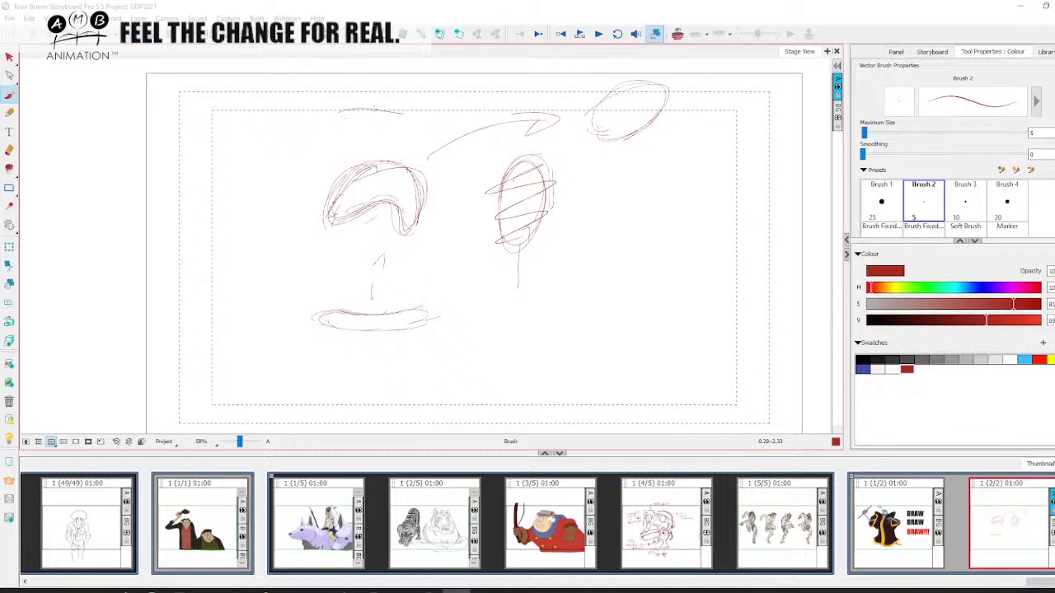
pyautogui.moveTo(404, 109); pyautogui.dragTo(338, 118)
pyautogui.moveTo(374, 222)
pyautogui.mouseDown()
pyautogui.moveTo(384, 196)
pyautogui.moveTo(412, 215)
pyautogui.mouseUp()
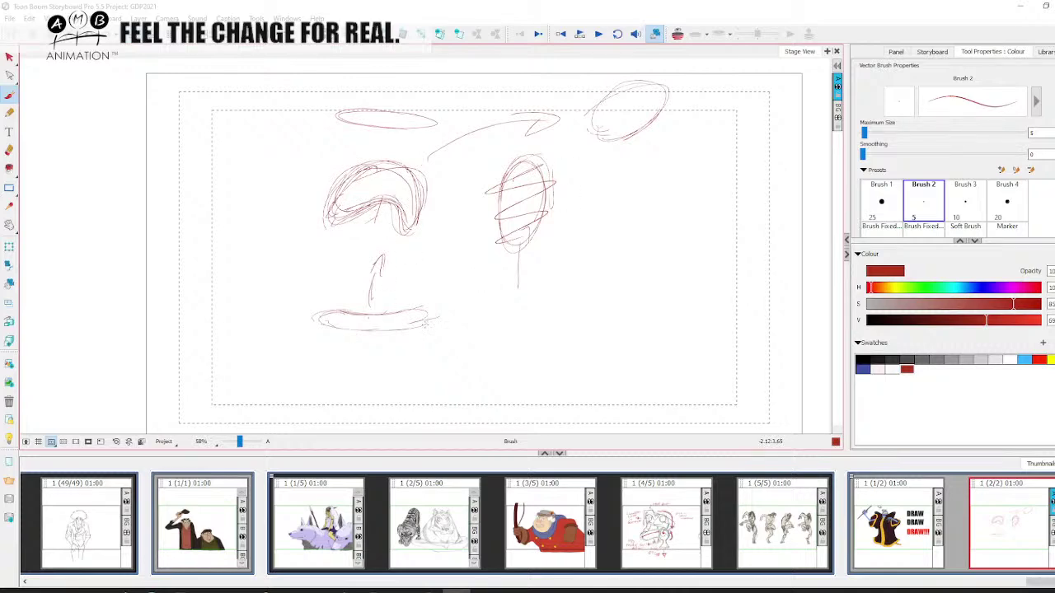
pyautogui.moveTo(318, 318); pyautogui.dragTo(434, 314)
pyautogui.moveTo(330, 216)
pyautogui.mouseDown()
pyautogui.moveTo(363, 174)
pyautogui.moveTo(397, 233)
pyautogui.mouseUp()
pyautogui.moveTo(363, 96)
pyautogui.mouseDown()
pyautogui.moveTo(389, 66)
pyautogui.moveTo(362, 99)
pyautogui.moveTo(433, 121)
pyautogui.mouseUp()
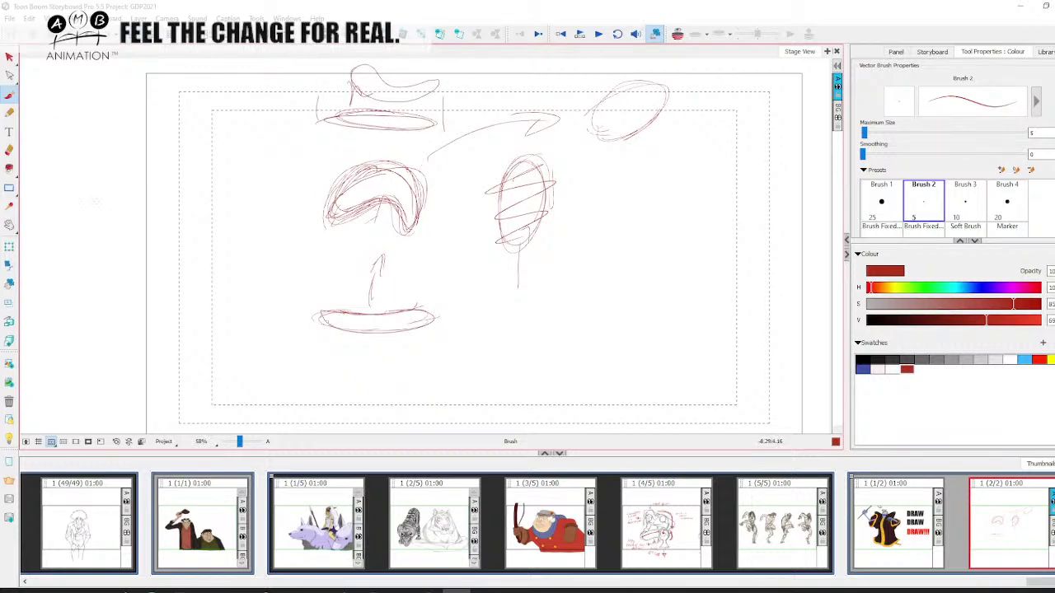
# - Sketch a curved arrow leading to two round balls on a diagonal downward path
pyautogui.moveTo(549, 311)
pyautogui.mouseDown()
pyautogui.moveTo(550, 295)
pyautogui.moveTo(649, 236)
pyautogui.moveTo(669, 259)
pyautogui.mouseUp()
pyautogui.moveTo(742, 209)
pyautogui.mouseDown()
pyautogui.moveTo(717, 221)
pyautogui.moveTo(730, 190)
pyautogui.moveTo(746, 231)
pyautogui.moveTo(708, 213)
pyautogui.moveTo(726, 234)
pyautogui.mouseUp()
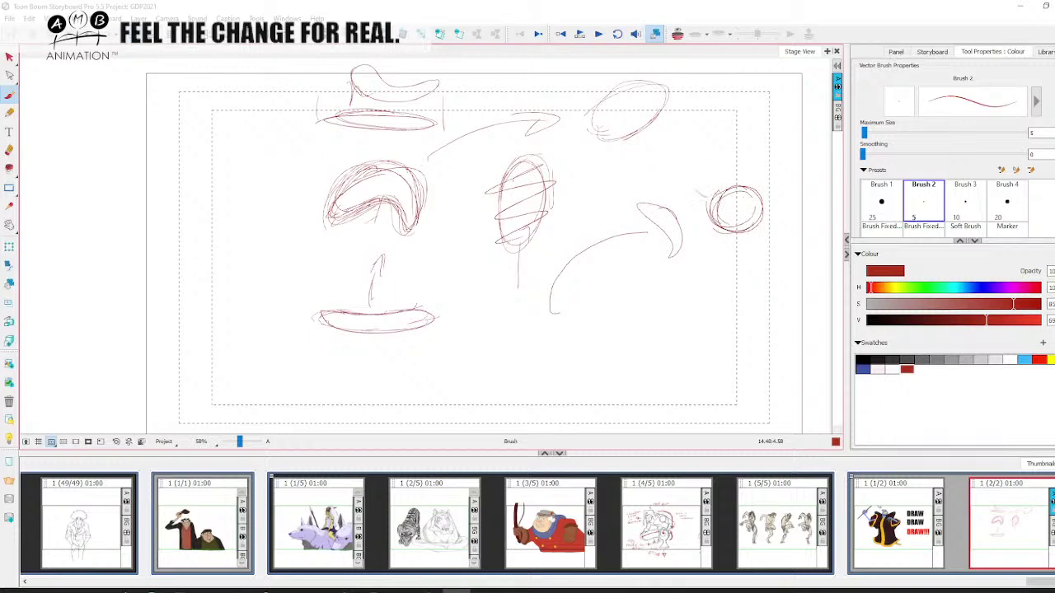
pyautogui.moveTo(700, 144)
pyautogui.mouseDown()
pyautogui.moveTo(678, 177)
pyautogui.moveTo(702, 141)
pyautogui.moveTo(795, 295)
pyautogui.mouseUp()
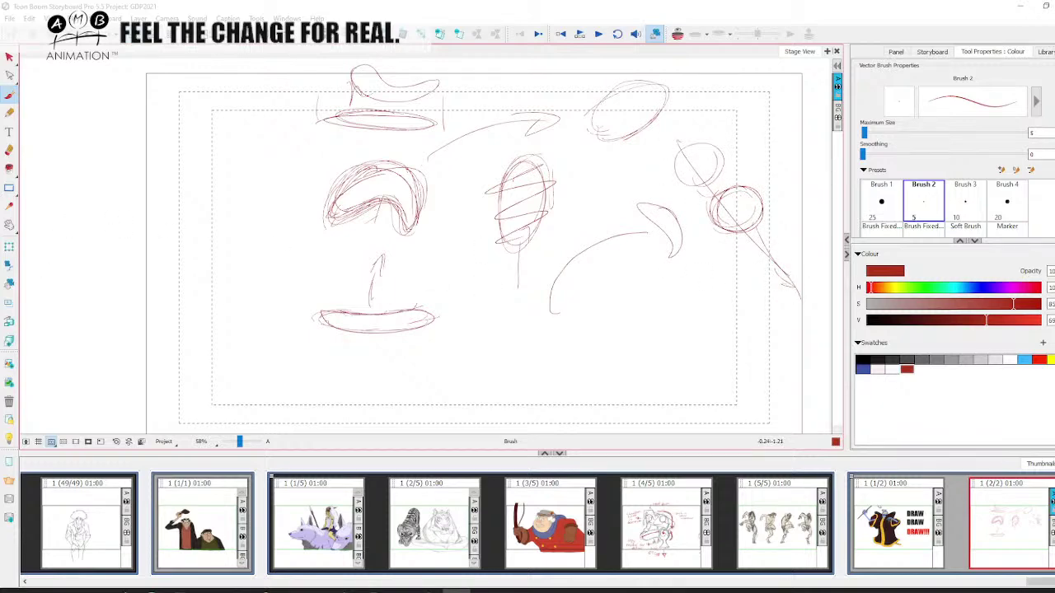
# - Delete all the ball pose sketches from the panel
pyautogui.click(9, 57)
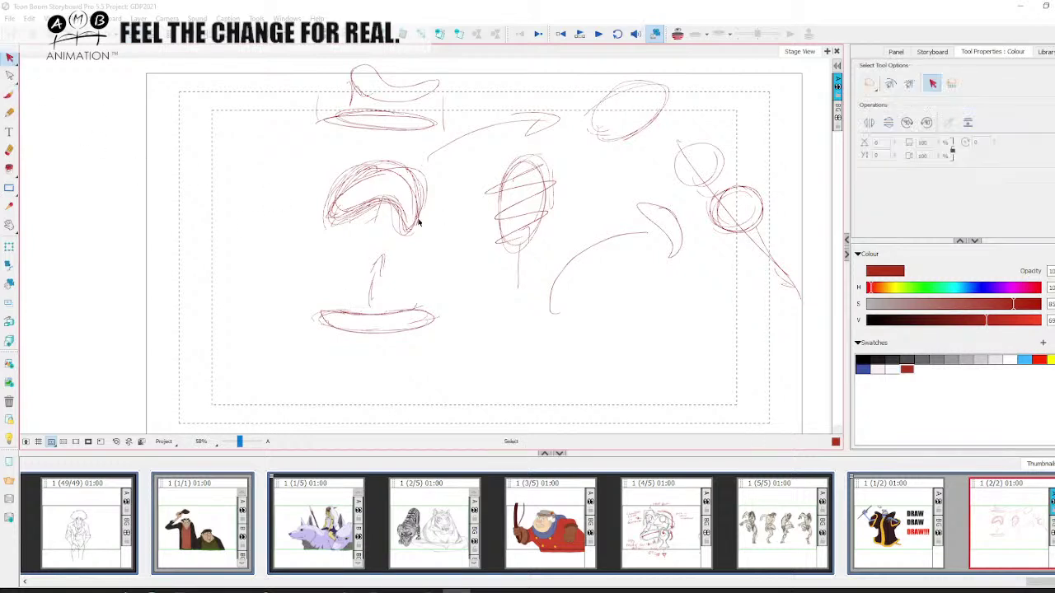
pyautogui.hotkey('ctrl', 'a')
pyautogui.press('Delete')
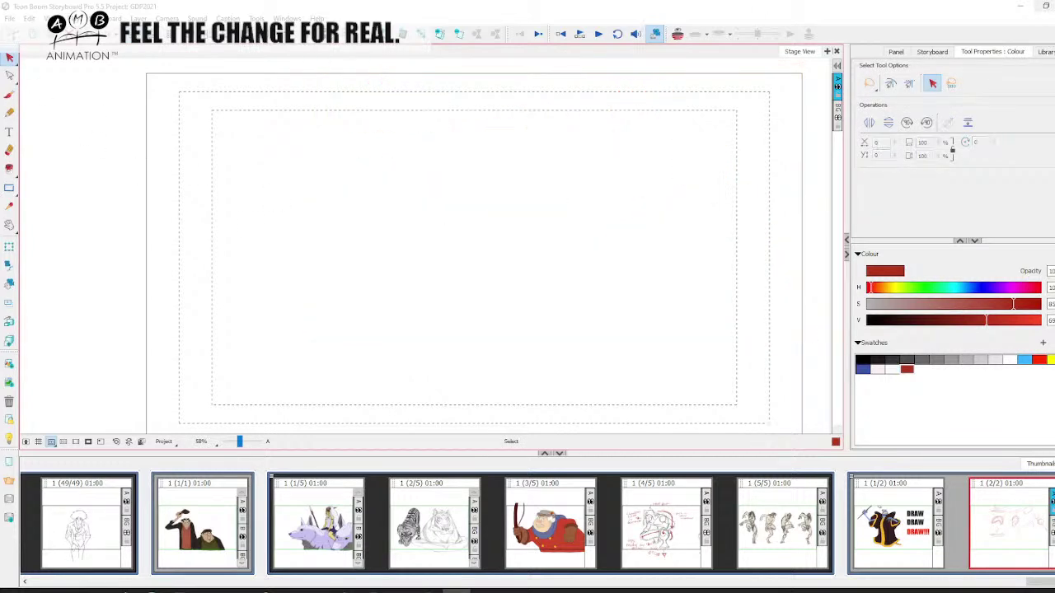
# - Return to the browser and replay the video from near the start, pausing during the ball's fall and before the spring's block
pyautogui.click(1021, 7)
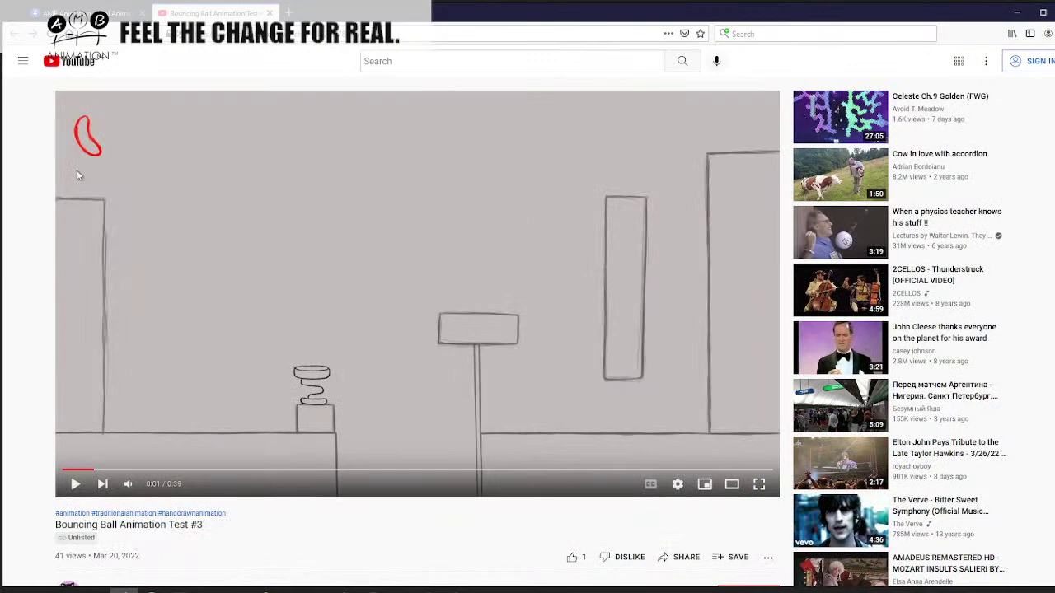
pyautogui.click(66, 470)
pyautogui.click(74, 485)
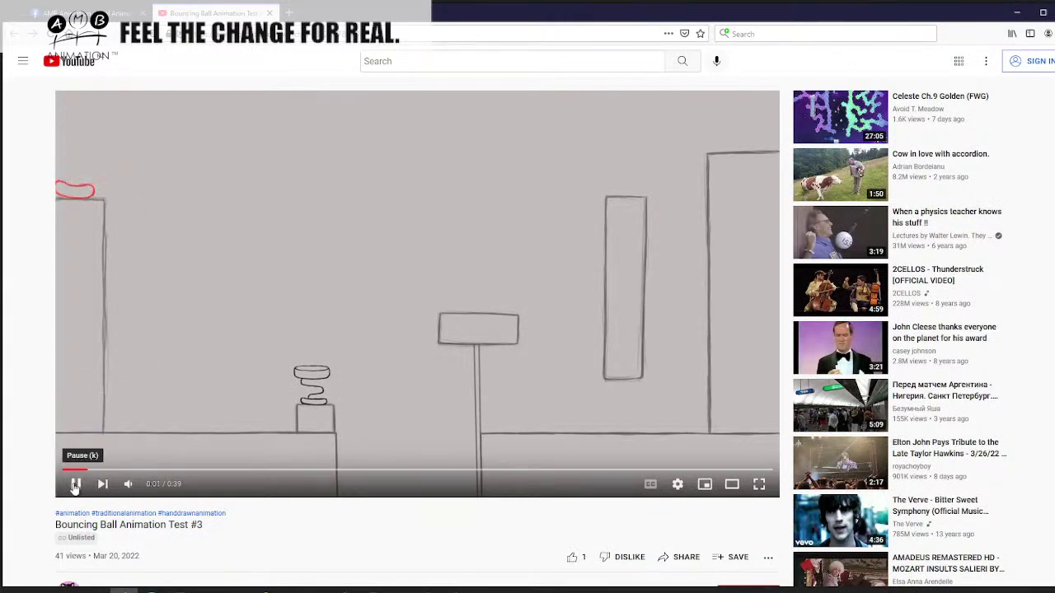
pyautogui.click(74, 484)
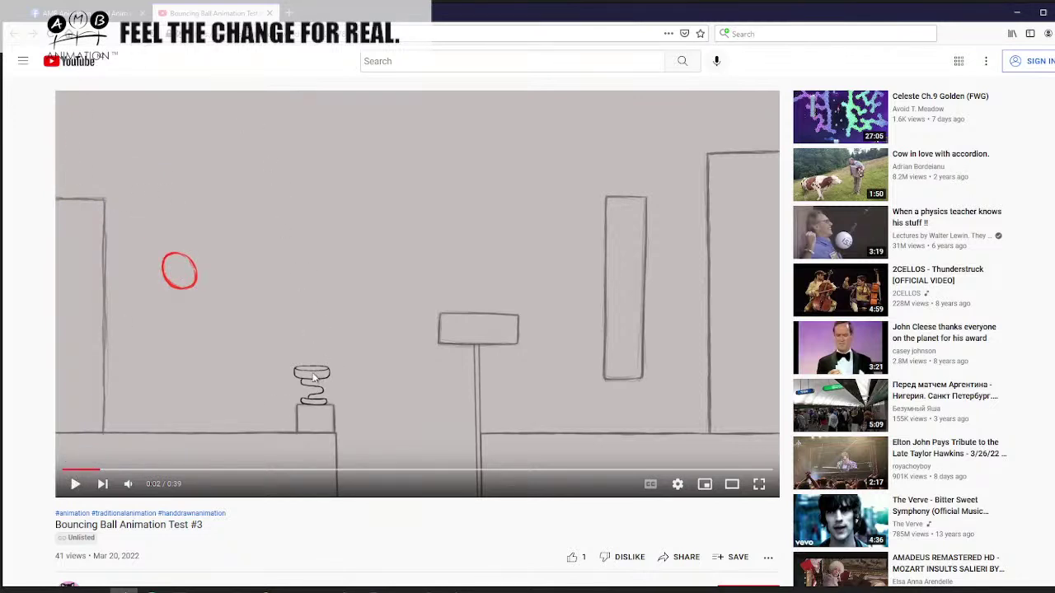
pyautogui.click(74, 485)
pyautogui.click(74, 485)
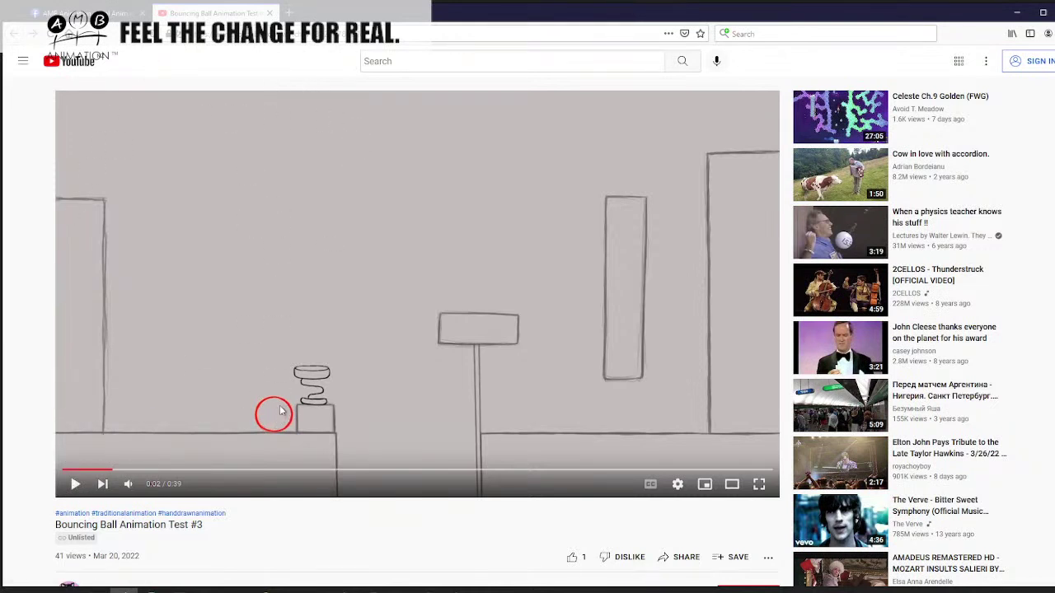
# - Play and pause through the ball's impact with the spring's block, and replay its jump toward the spring
pyautogui.click(72, 488)
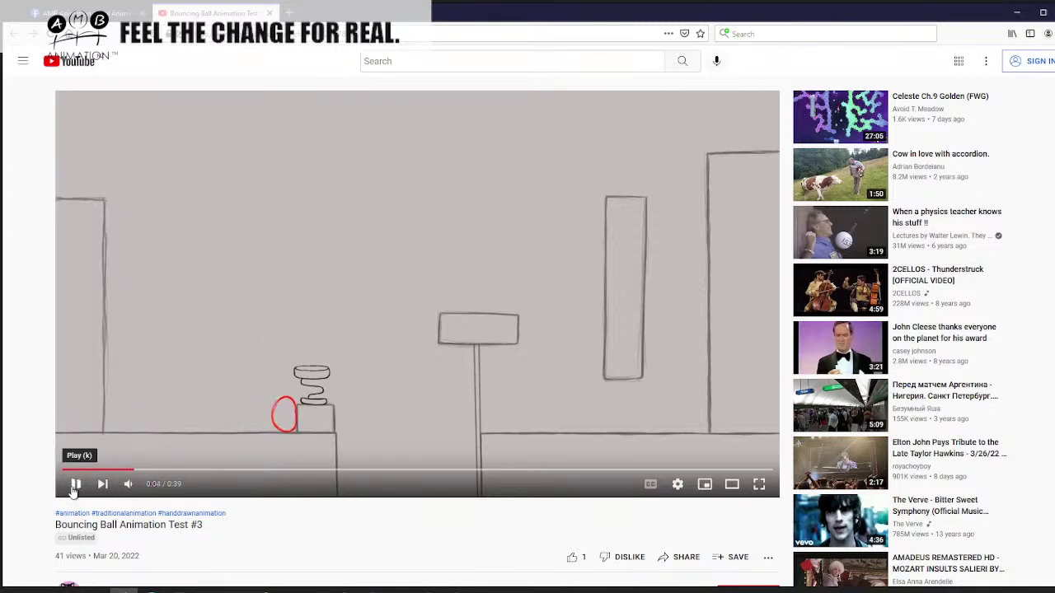
pyautogui.click(72, 488)
pyautogui.click(72, 486)
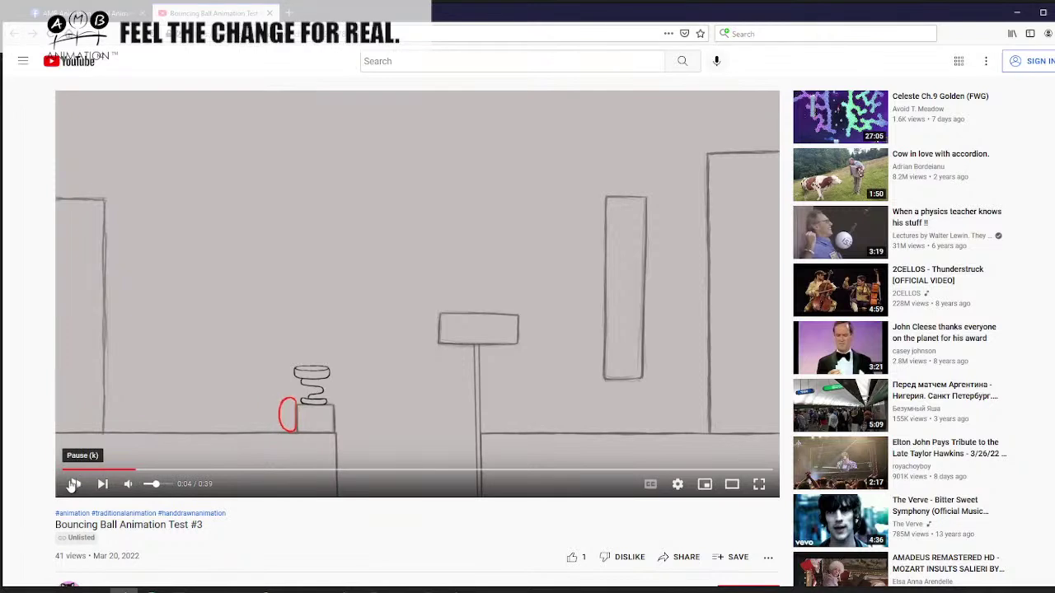
pyautogui.click(73, 486)
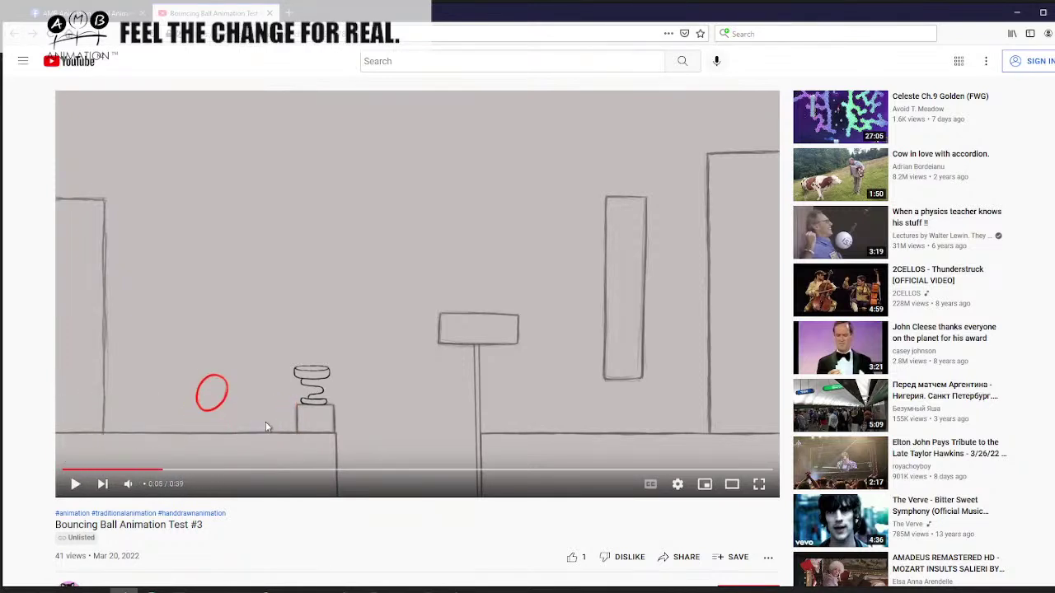
pyautogui.click(150, 470)
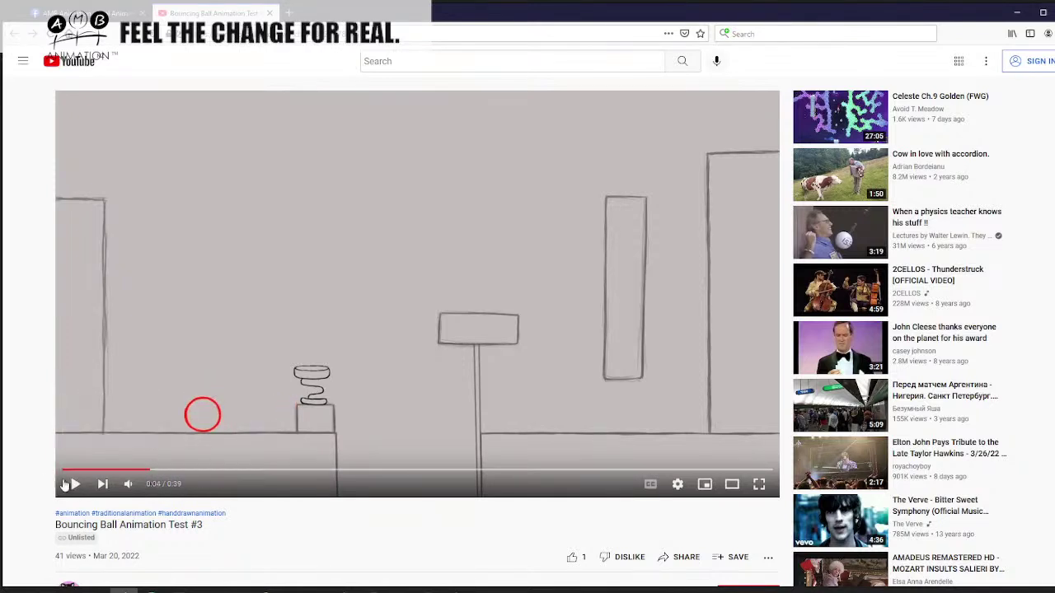
pyautogui.click(74, 484)
pyautogui.click(74, 484)
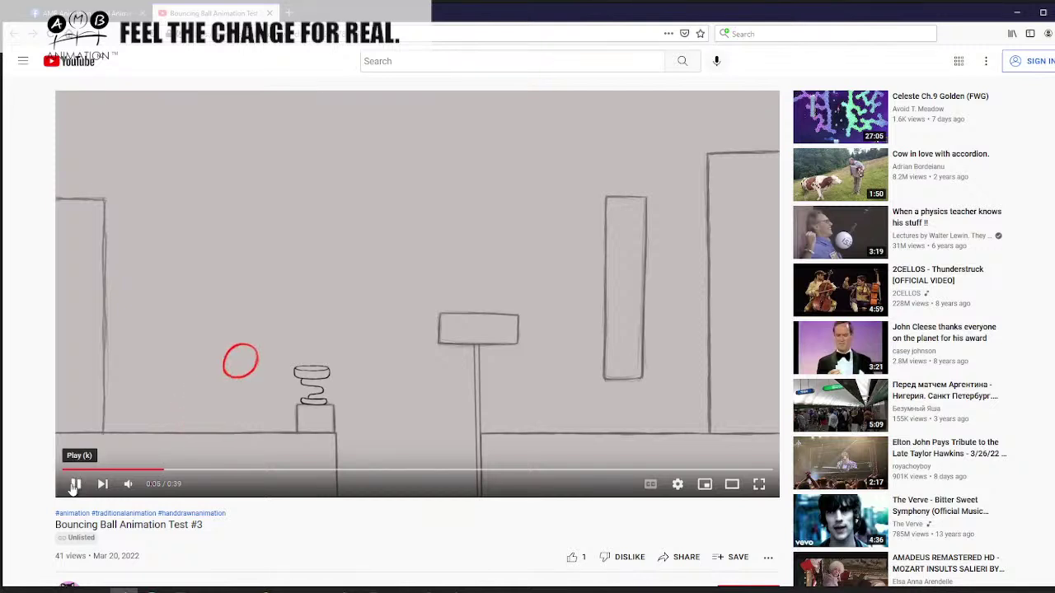
# - Replay from the ball's roll into the block, pausing at its squash against the block and its flattened pose before the jump
pyautogui.click(122, 469)
pyautogui.click(76, 484)
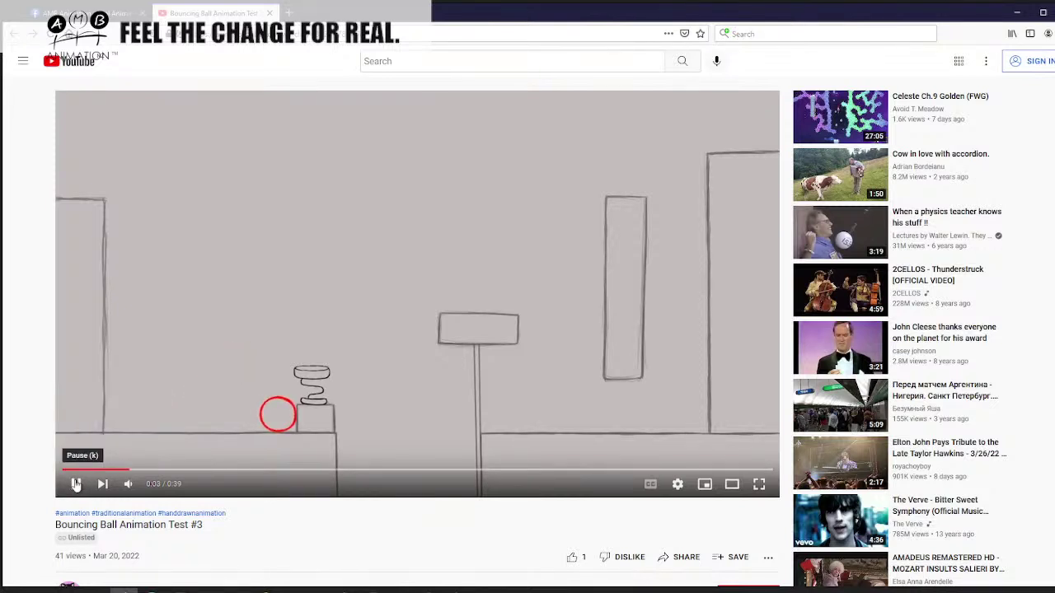
pyautogui.click(76, 484)
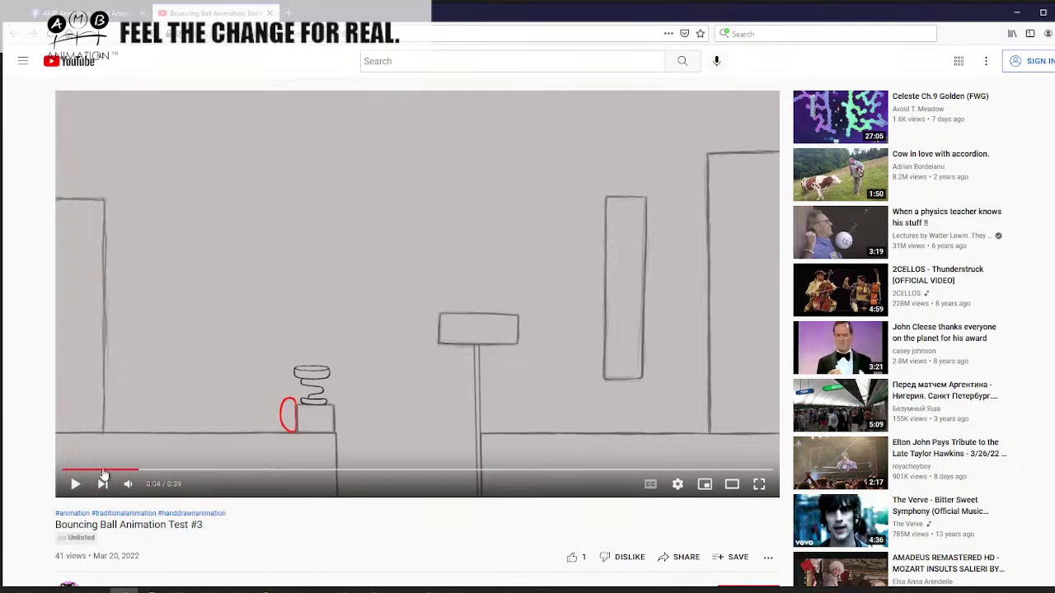
pyautogui.click(74, 485)
pyautogui.click(74, 484)
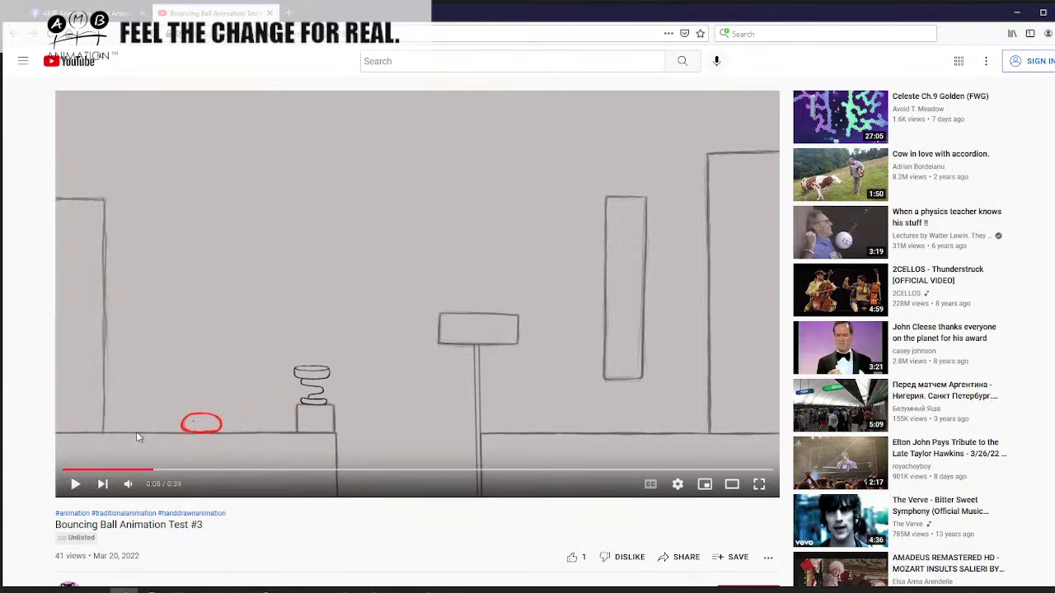
pyautogui.click(74, 485)
pyautogui.click(75, 487)
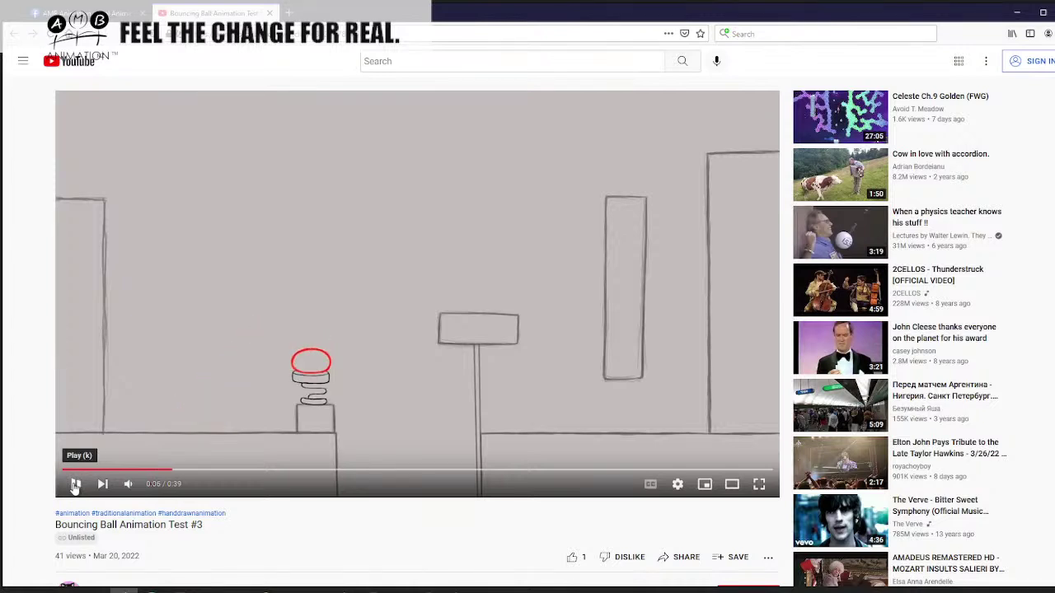
# - Replay the ball's bounces on the spring several times and pause with the round ball high above it
pyautogui.click(134, 470)
pyautogui.click(74, 485)
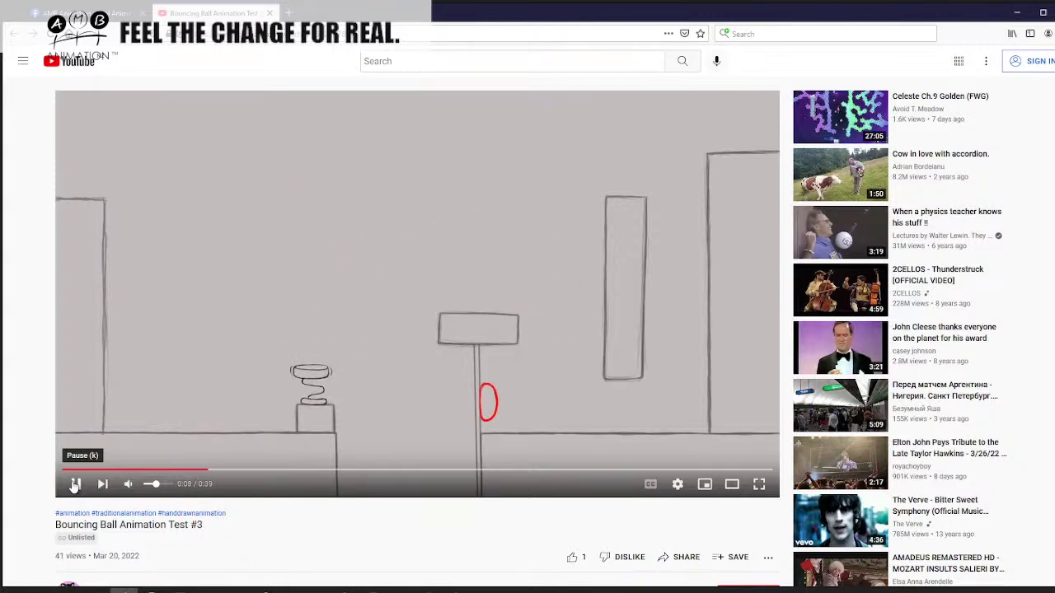
pyautogui.click(167, 470)
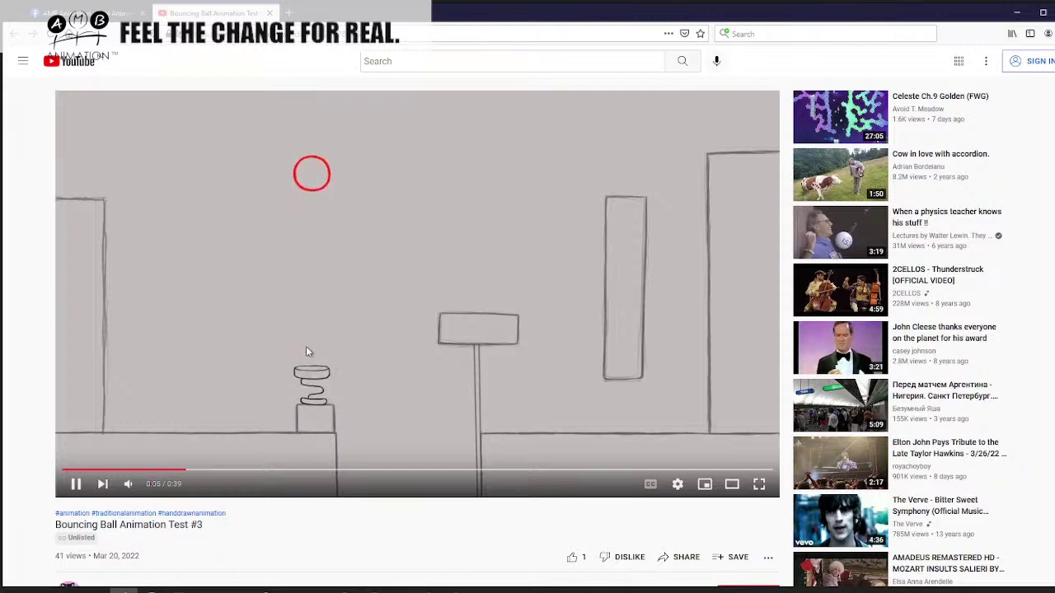
pyautogui.click(169, 471)
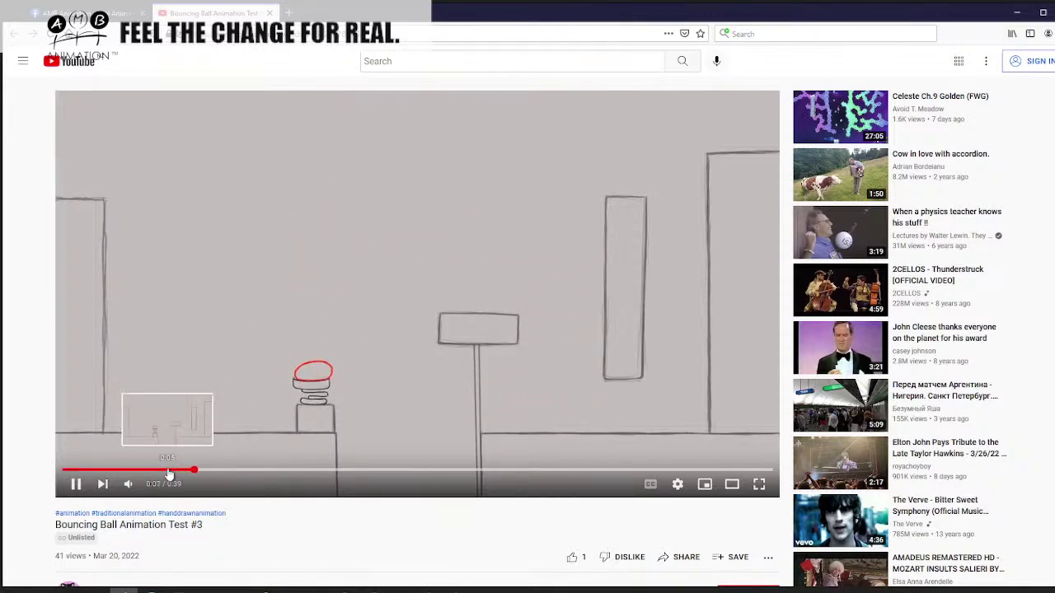
pyautogui.click(169, 470)
pyautogui.click(75, 484)
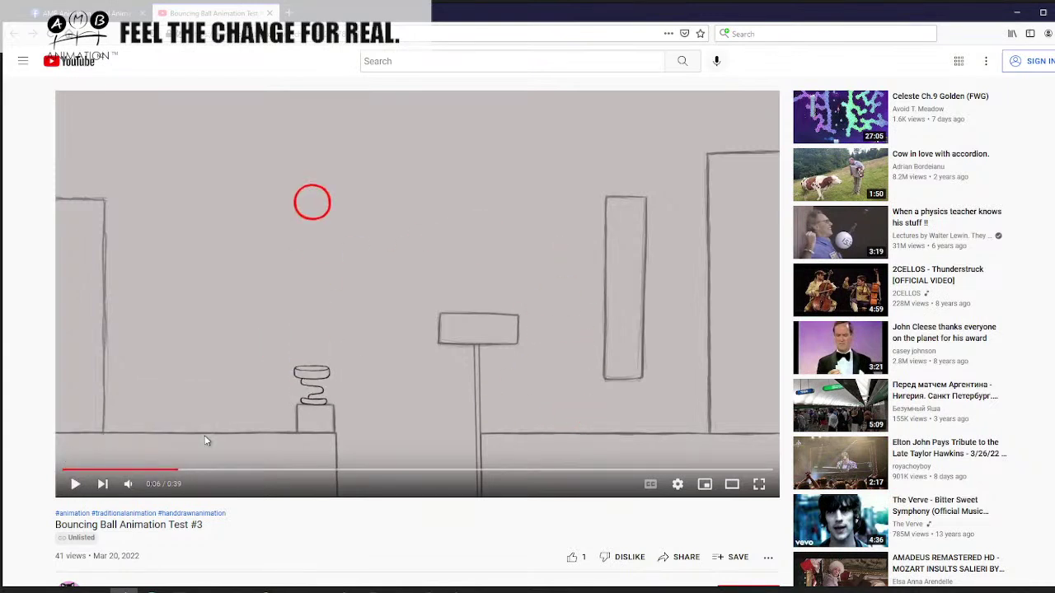
# - Advance frame by frame through the round ball's movement above the spring until it is partway down
pyautogui.press('.')
pyautogui.press('.')
pyautogui.press('.')
pyautogui.press('.')
pyautogui.press('.')
pyautogui.press('.')
pyautogui.press('.')
pyautogui.press('.')
pyautogui.press('.')
pyautogui.press('.')
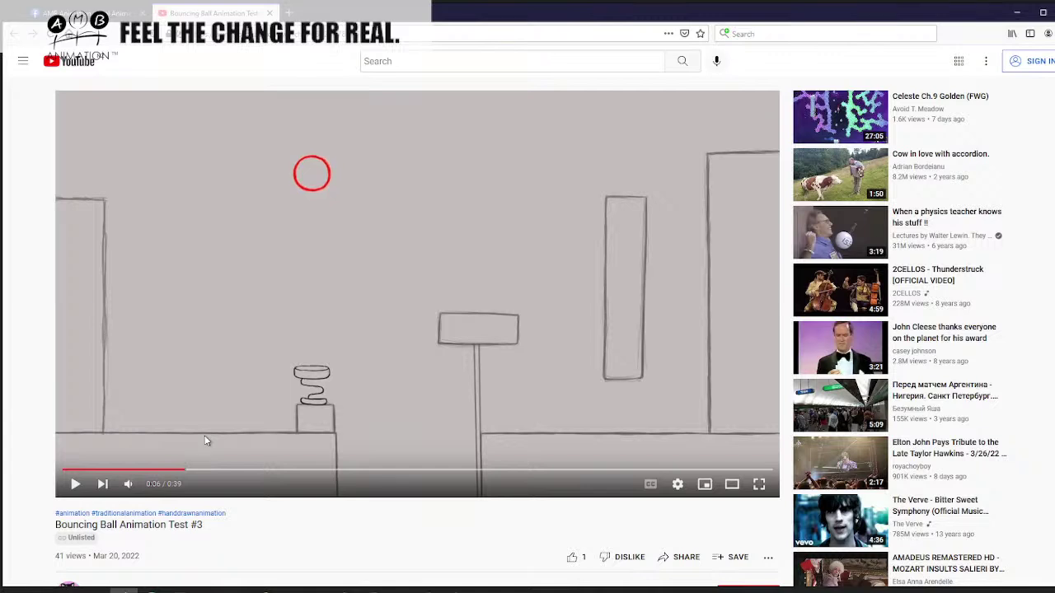
pyautogui.press('.')
pyautogui.press('.')
pyautogui.press('.')
pyautogui.press('.')
pyautogui.press('.')
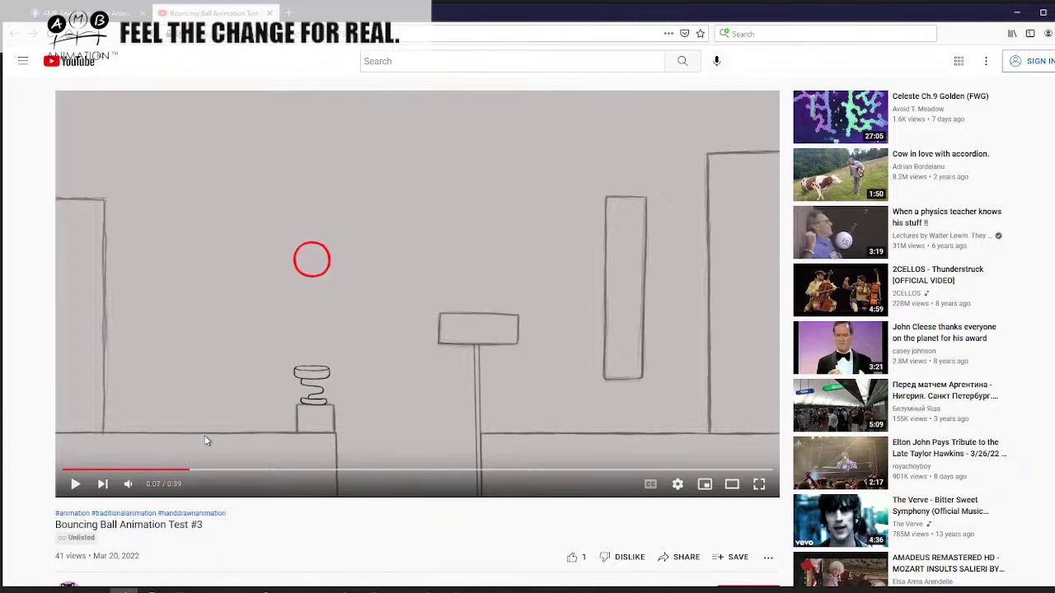
# - Recheck the previous few frames of the fall, and advance until the bent ball compresses the spring
pyautogui.press(',')
pyautogui.press(',')
pyautogui.press(',')
pyautogui.press('.')
pyautogui.press('.')
pyautogui.press('.')
pyautogui.press('.')
pyautogui.press('.')
pyautogui.press('.')
pyautogui.press('.')
pyautogui.press('.')
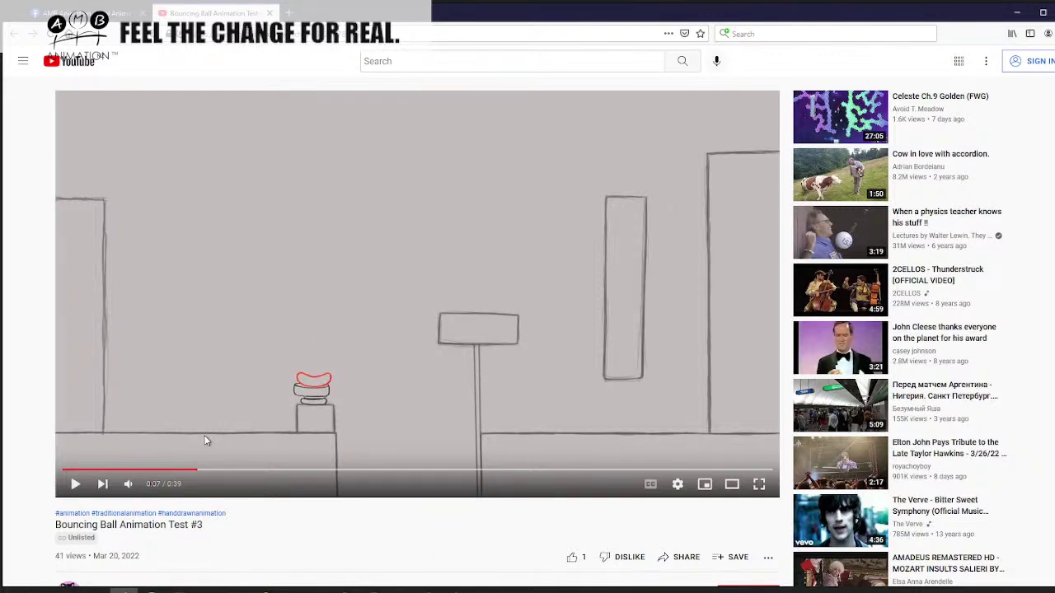
# - Advance frame by frame from the bent ball compressing the spring to its launch toward the tall hanging block
pyautogui.press('.')
pyautogui.press(',')
pyautogui.press('.')
pyautogui.press('k')
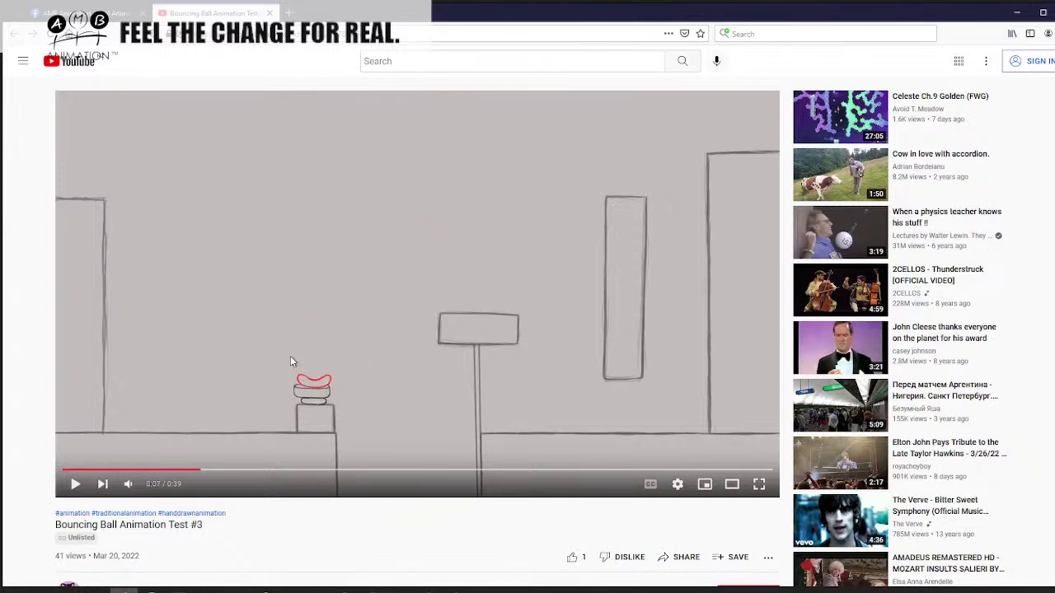
pyautogui.press('.')
pyautogui.press('.')
pyautogui.press('.')
pyautogui.press('.')
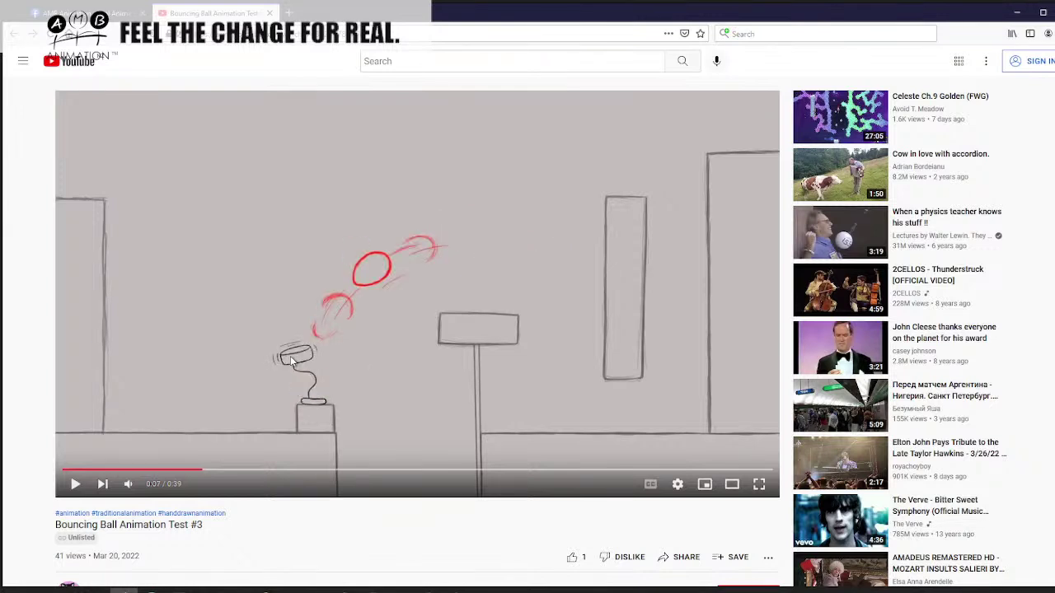
# - Compare the frames on both sides of the launch, ending on the bent ball compressing the spring
pyautogui.press(',')
pyautogui.press('.')
pyautogui.press('.')
pyautogui.press('.')
pyautogui.press(',')
pyautogui.press(',')
pyautogui.press(',')
pyautogui.press(',')
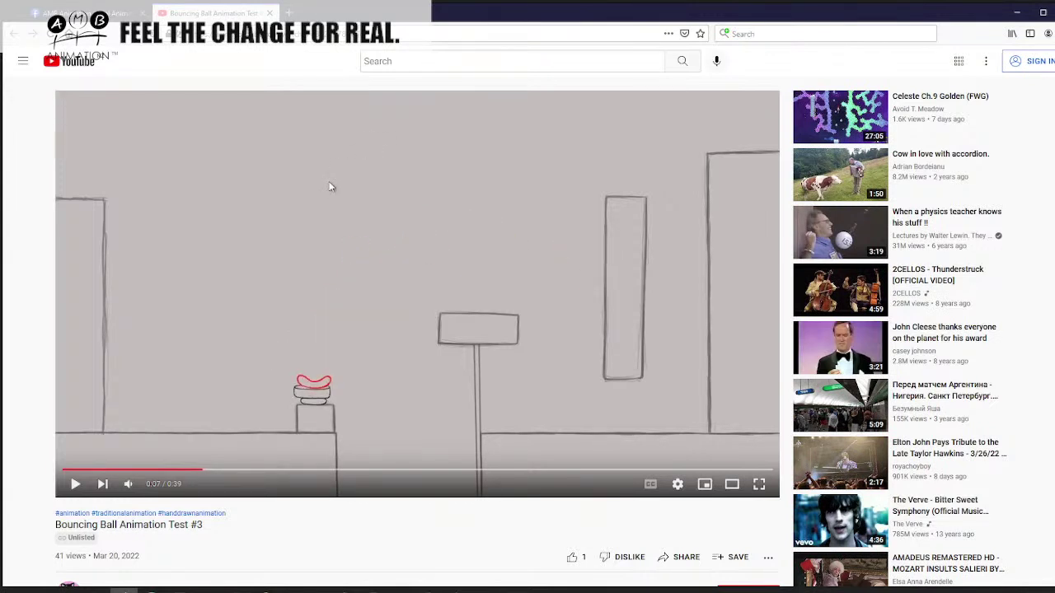
# - Recheck the spring compression frames and go back to where the ball first bends onto the spring
pyautogui.press('.')
pyautogui.press('.')
pyautogui.press(',')
pyautogui.press(',')
pyautogui.press(',')
pyautogui.press(',')
pyautogui.press(',')
pyautogui.press(',')
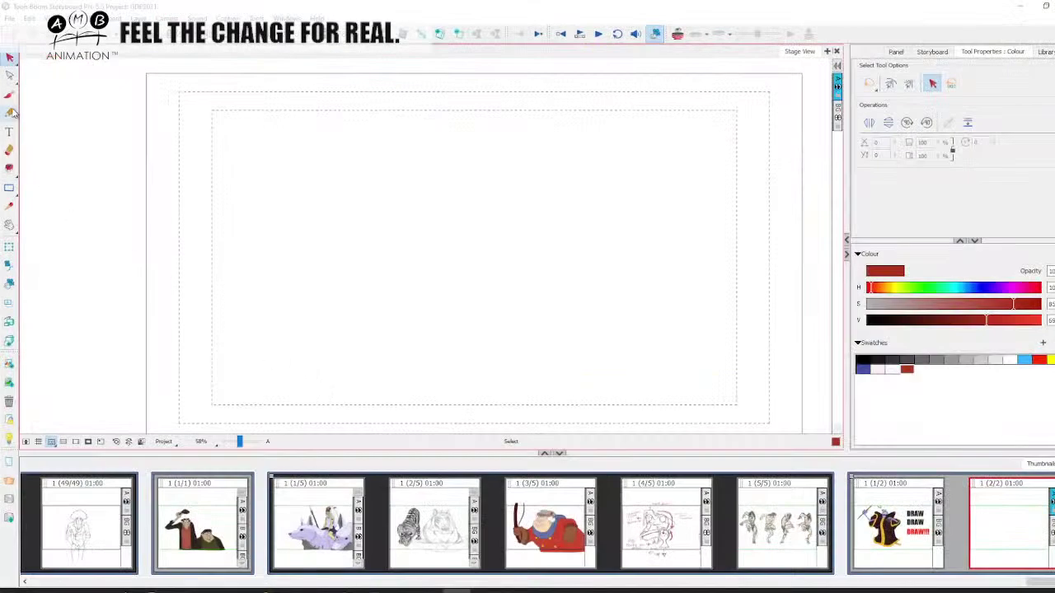
# - Sketch with Brush 2 in Storyboard Pro the angled ball, its launch path with an arrow, a vertical arrow and a wide arc
pyautogui.click(9, 112)
pyautogui.moveTo(353, 274)
pyautogui.mouseDown()
pyautogui.moveTo(367, 308)
pyautogui.moveTo(350, 288)
pyautogui.moveTo(346, 272)
pyautogui.moveTo(367, 310)
pyautogui.moveTo(336, 293)
pyautogui.moveTo(376, 307)
pyautogui.mouseUp()
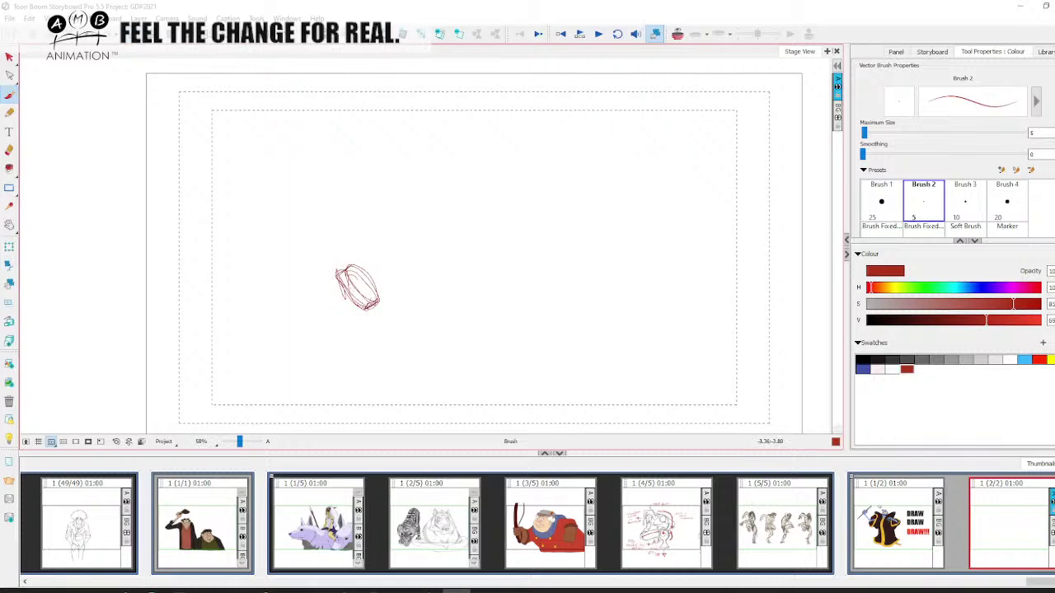
pyautogui.moveTo(346, 270)
pyautogui.mouseDown()
pyautogui.moveTo(367, 303)
pyautogui.moveTo(330, 305)
pyautogui.moveTo(368, 308)
pyautogui.moveTo(379, 275)
pyautogui.moveTo(588, 154)
pyautogui.moveTo(550, 172)
pyautogui.mouseUp()
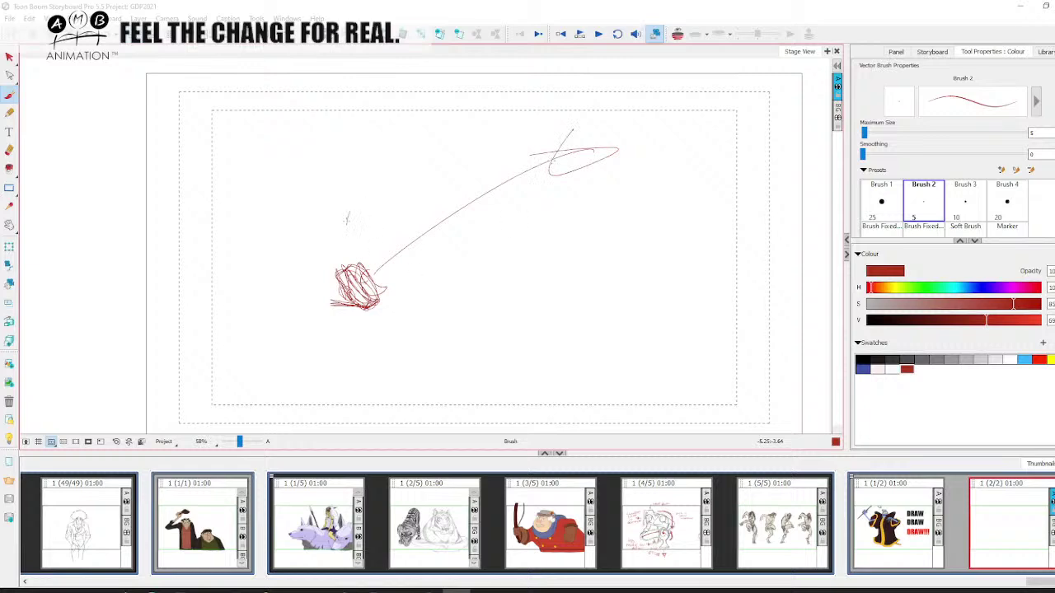
pyautogui.moveTo(347, 219)
pyautogui.mouseDown()
pyautogui.moveTo(356, 66)
pyautogui.moveTo(532, 210)
pyautogui.mouseUp()
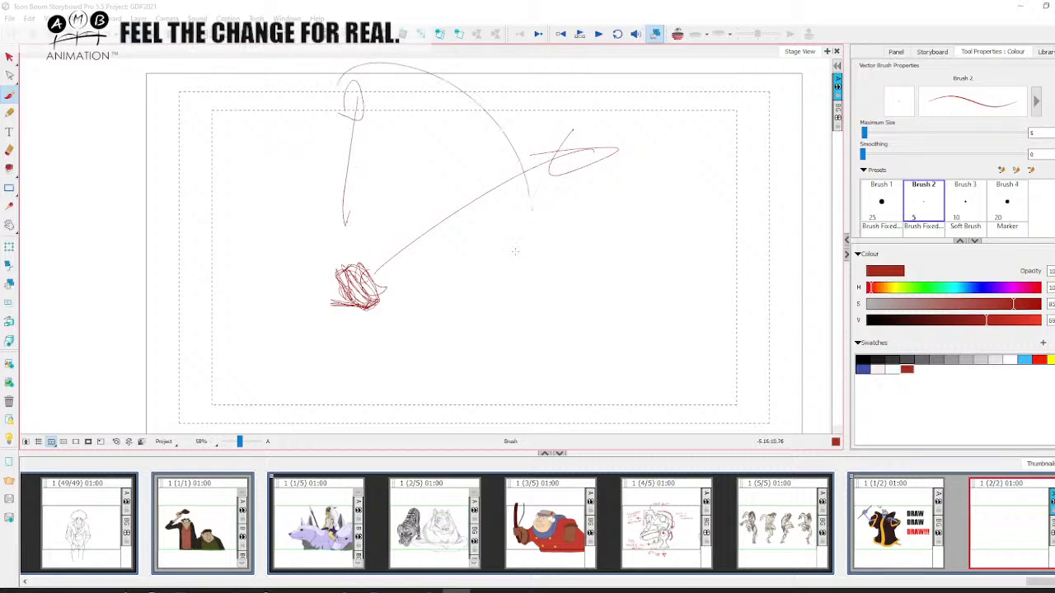
# - Delete the whole launch path sketch from the panel
pyautogui.click(9, 57)
pyautogui.click(368, 285)
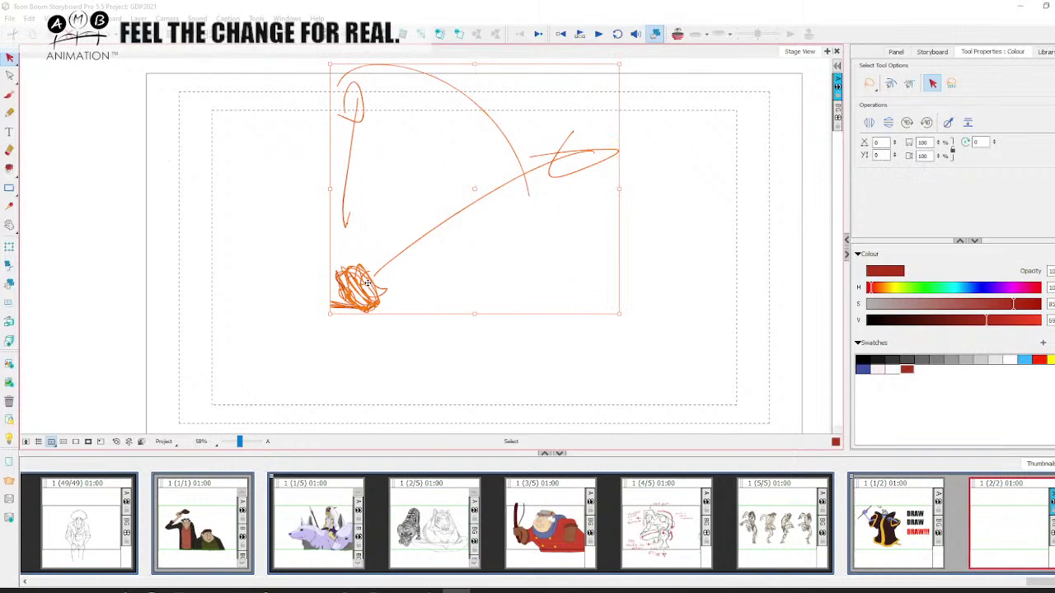
pyautogui.press('Delete')
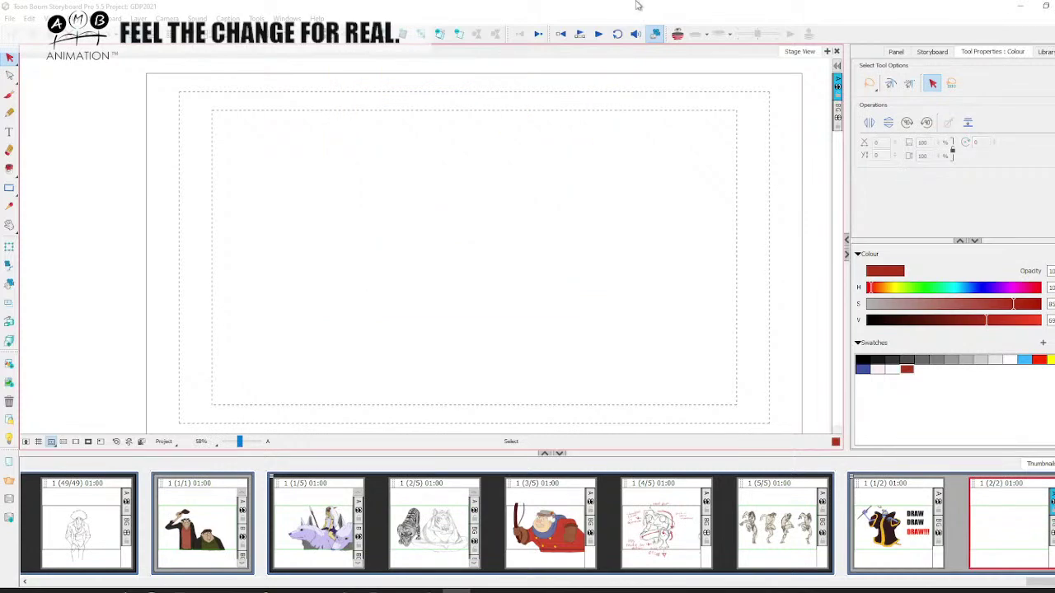
# - Return to the YouTube video and replay the spring launch in short bursts, pausing with the ball above the pole-mounted block
pyautogui.click(1021, 7)
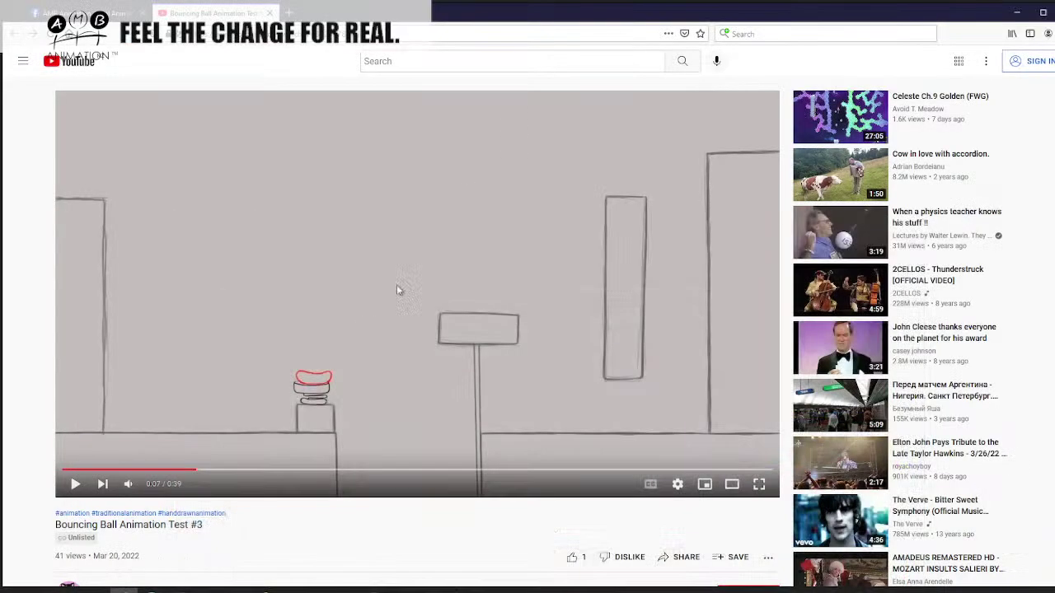
pyautogui.click(74, 491)
pyautogui.click(73, 492)
pyautogui.press(',')
pyautogui.press(',')
pyautogui.press(',')
pyautogui.press(',')
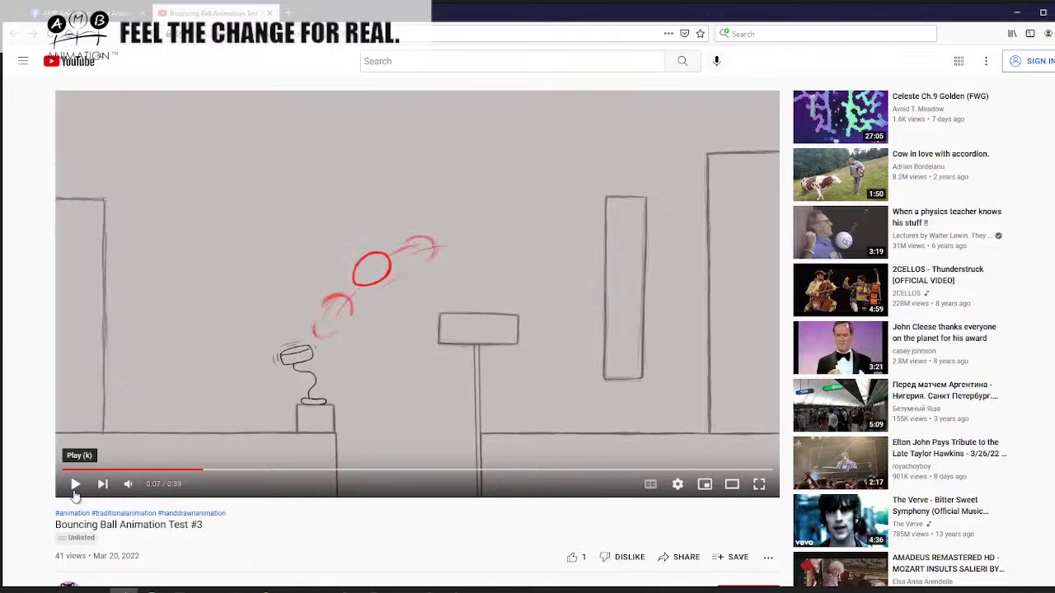
pyautogui.click(73, 492)
pyautogui.click(73, 492)
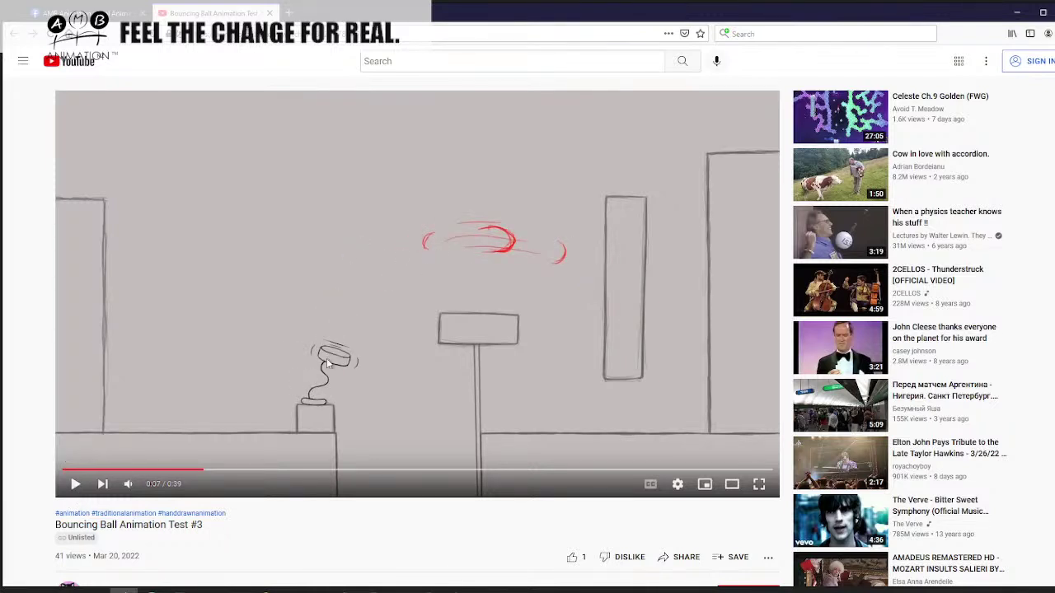
# - Advance frame by frame through the ball's flight and its impact with the tall hanging block while the spring wobbles
pyautogui.press('.')
pyautogui.press('.')
pyautogui.press('.')
pyautogui.press('.')
pyautogui.press('.')
pyautogui.press('.')
pyautogui.press('.')
pyautogui.press('.')
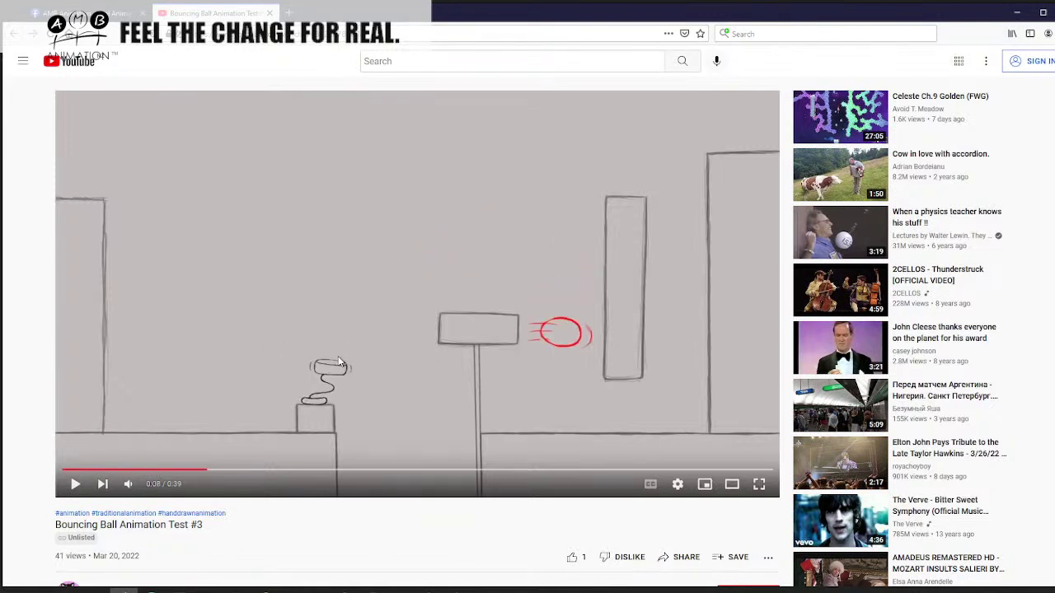
# - Go back frame by frame from the impact through the flight to the bent ball compressing the spring
pyautogui.press(',')
pyautogui.press(',')
pyautogui.press(',')
pyautogui.press(',')
pyautogui.press(',')
pyautogui.press(',')
pyautogui.press(',')
pyautogui.press(',')
pyautogui.press(',')
pyautogui.press(',')
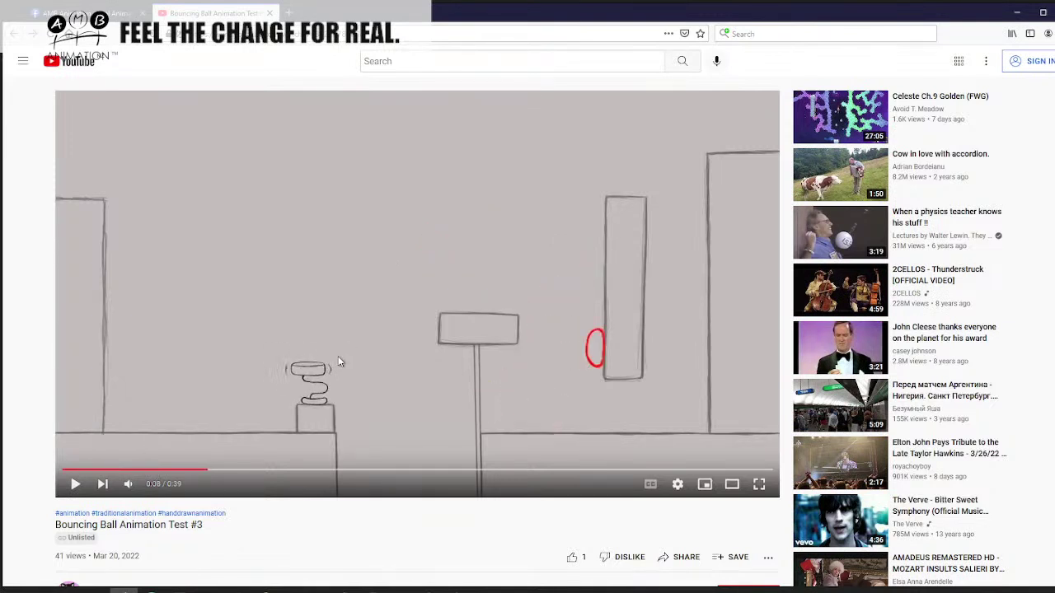
pyautogui.press(',')
pyautogui.press(',')
pyautogui.press(',')
pyautogui.press(',')
pyautogui.press(',')
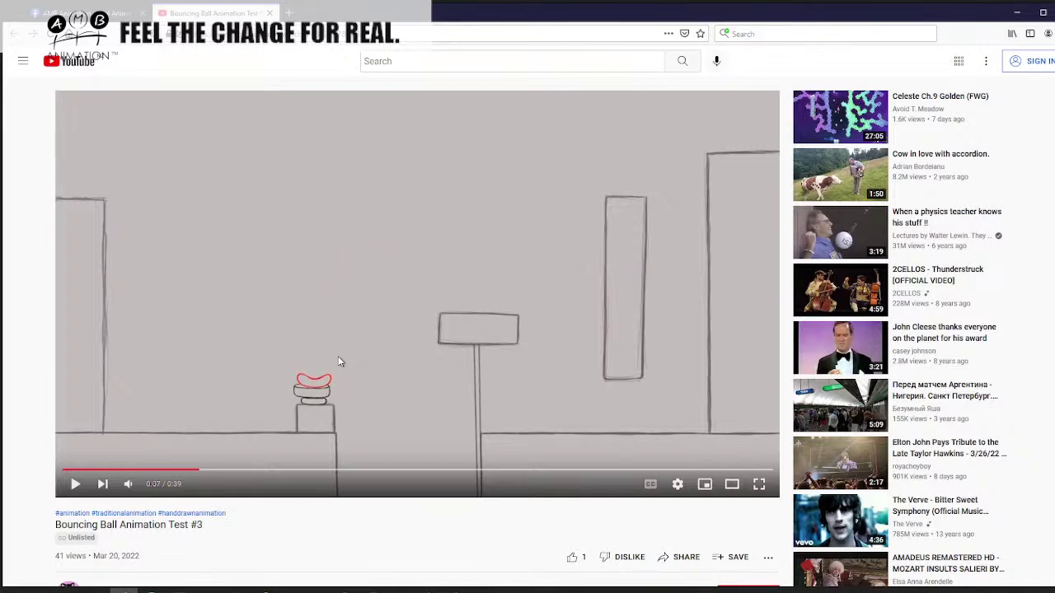
# - Replay the launch until the ball reaches the ground, and go back frame by frame to the compressed spring
pyautogui.click(74, 488)
pyautogui.click(73, 487)
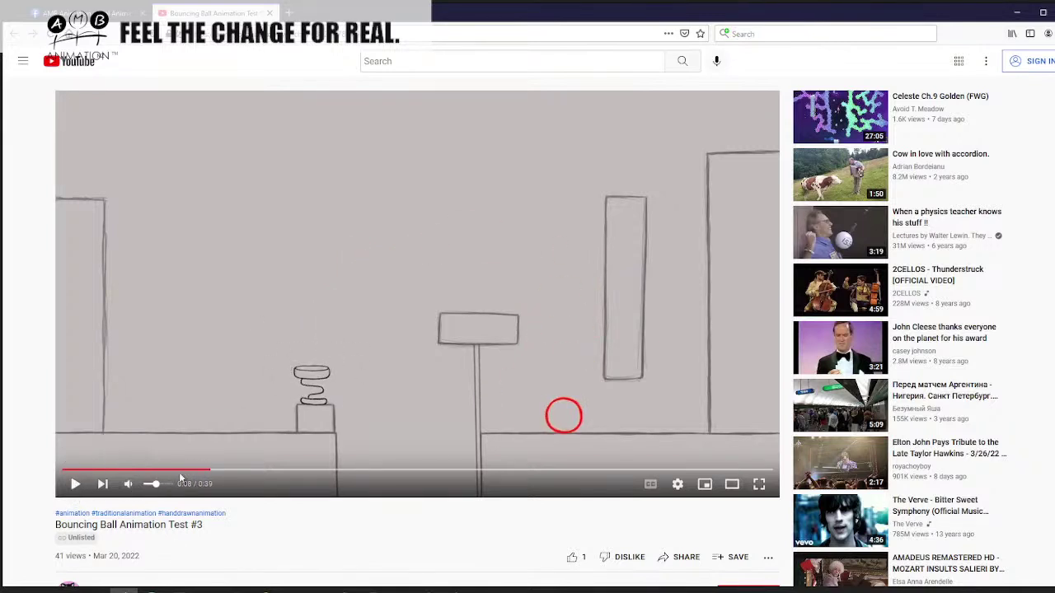
pyautogui.press(',')
pyautogui.press(',')
pyautogui.press(',')
pyautogui.press(',')
pyautogui.press(',')
pyautogui.press(',')
pyautogui.press(',')
pyautogui.press(',')
# - Replay the launch once more and rewind to the oval ball touching the top of the spring
pyautogui.click(74, 486)
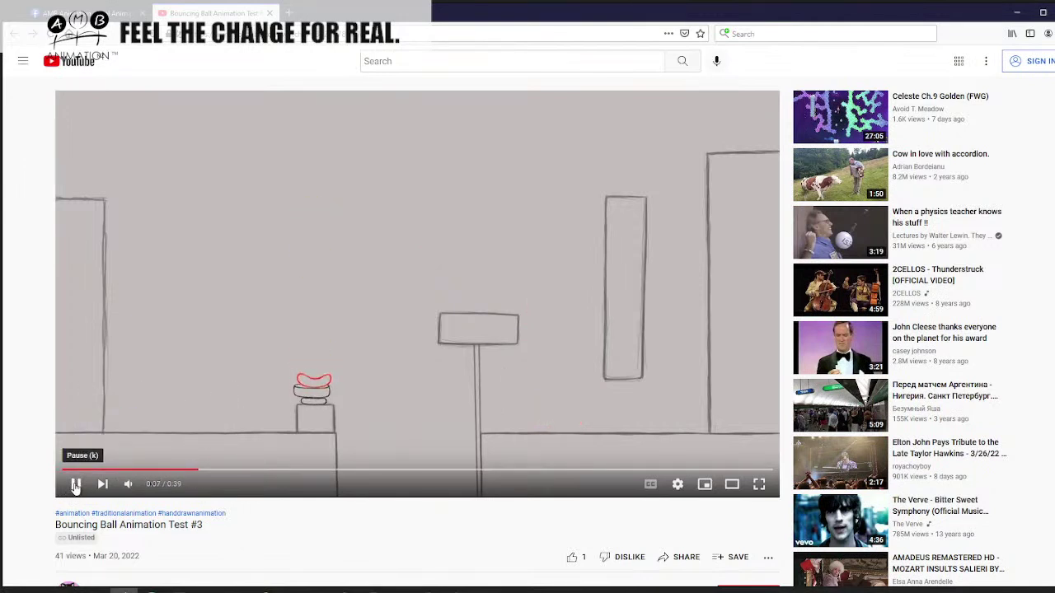
pyautogui.click(75, 486)
pyautogui.moveTo(206, 471); pyautogui.dragTo(195, 471)
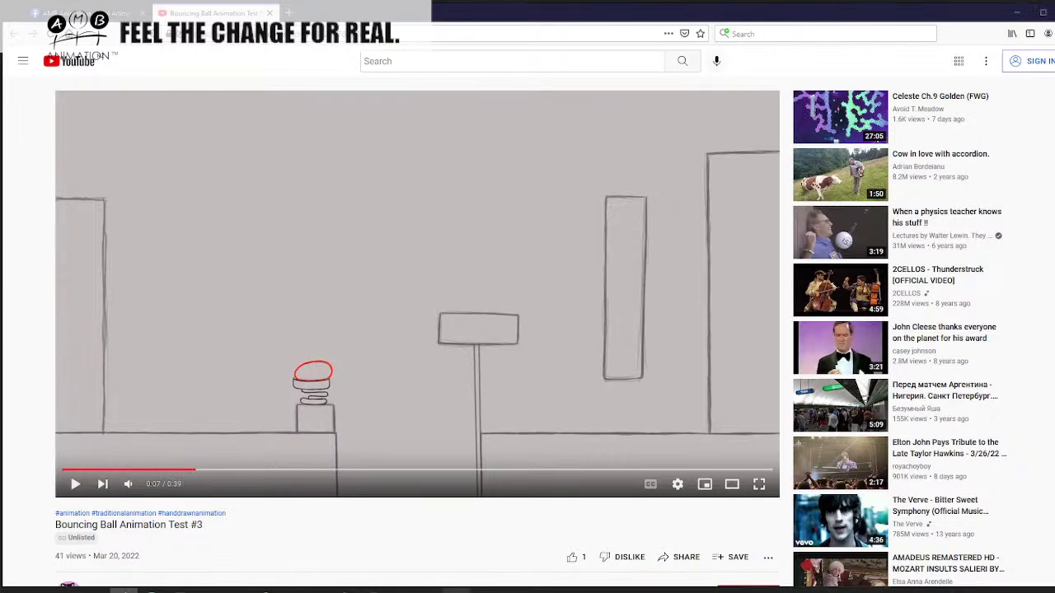
# - Sketch with Brush 2 in Storyboard Pro the spring's head swinging in an arc from one tilted side to the other
pyautogui.click(456, 591)
pyautogui.click(9, 94)
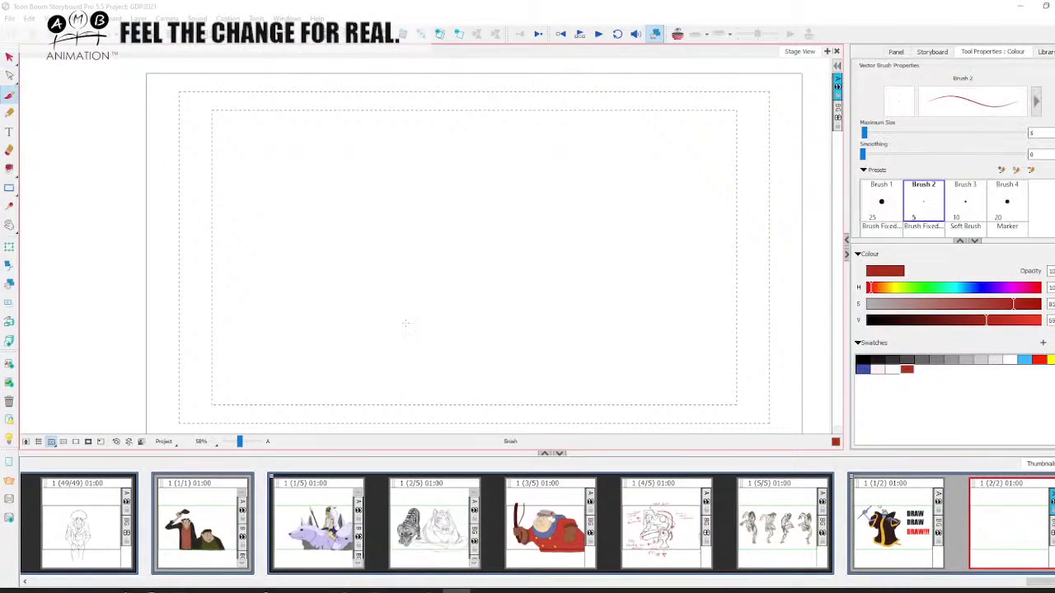
pyautogui.moveTo(405, 323)
pyautogui.mouseDown()
pyautogui.moveTo(366, 248)
pyautogui.moveTo(364, 280)
pyautogui.mouseUp()
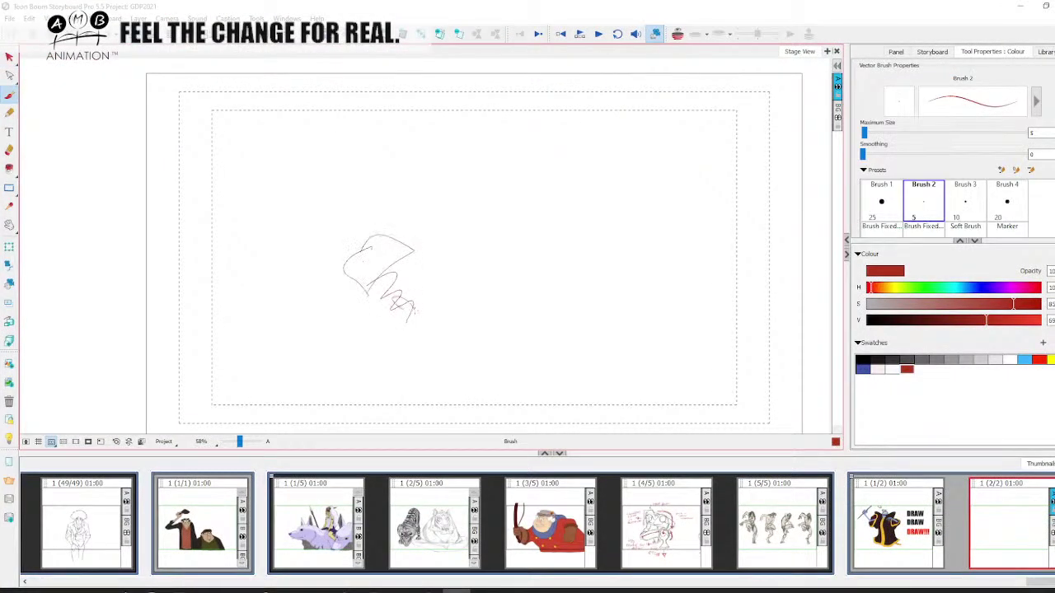
pyautogui.moveTo(446, 294)
pyautogui.mouseDown()
pyautogui.moveTo(467, 307)
pyautogui.moveTo(461, 252)
pyautogui.moveTo(454, 272)
pyautogui.moveTo(377, 237)
pyautogui.moveTo(481, 283)
pyautogui.moveTo(472, 306)
pyautogui.mouseUp()
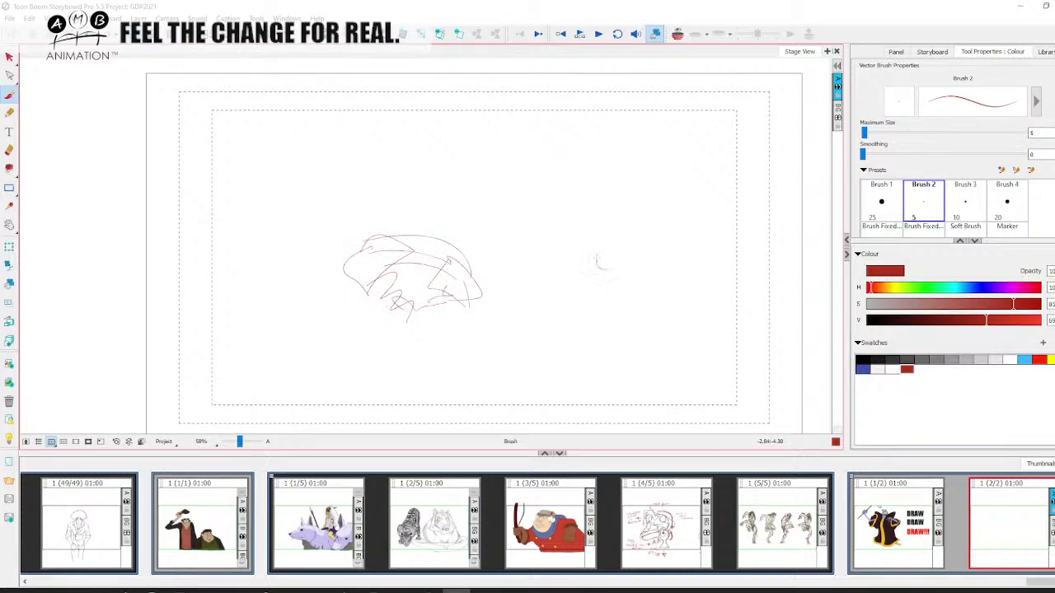
# - Sketch an upright wobbling spring beside the tilted ones, add a bracketed box and an ellipse above, and write "Solved"
pyautogui.moveTo(599, 262)
pyautogui.mouseDown()
pyautogui.moveTo(573, 293)
pyautogui.moveTo(625, 276)
pyautogui.moveTo(583, 293)
pyautogui.moveTo(604, 308)
pyautogui.moveTo(592, 267)
pyautogui.moveTo(626, 290)
pyautogui.mouseUp()
pyautogui.moveTo(633, 270)
pyautogui.mouseDown()
pyautogui.moveTo(653, 301)
pyautogui.moveTo(610, 314)
pyautogui.mouseUp()
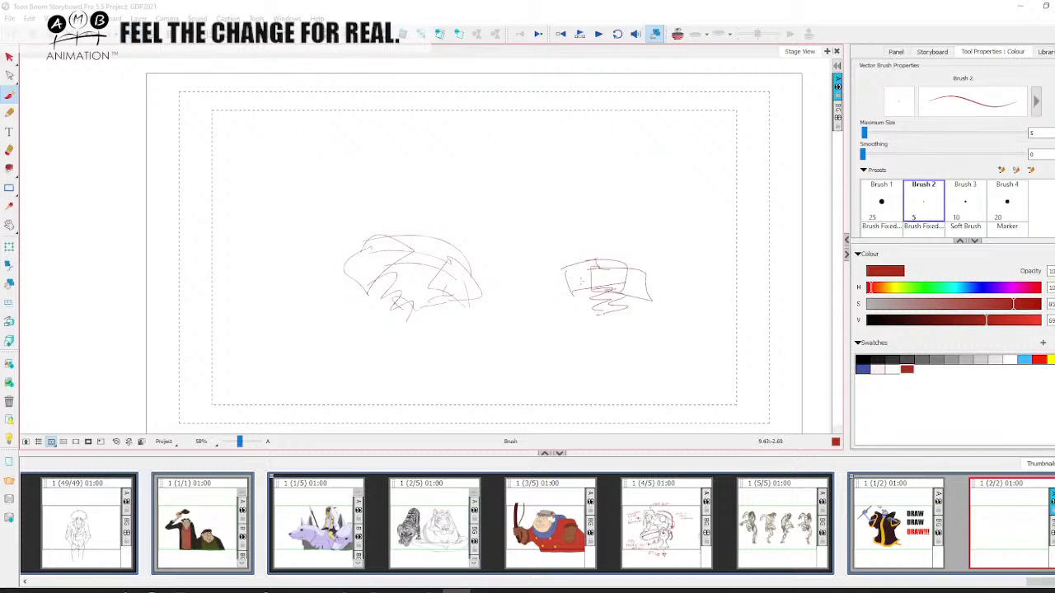
pyautogui.moveTo(546, 272)
pyautogui.mouseDown()
pyautogui.moveTo(571, 292)
pyautogui.moveTo(644, 311)
pyautogui.mouseUp()
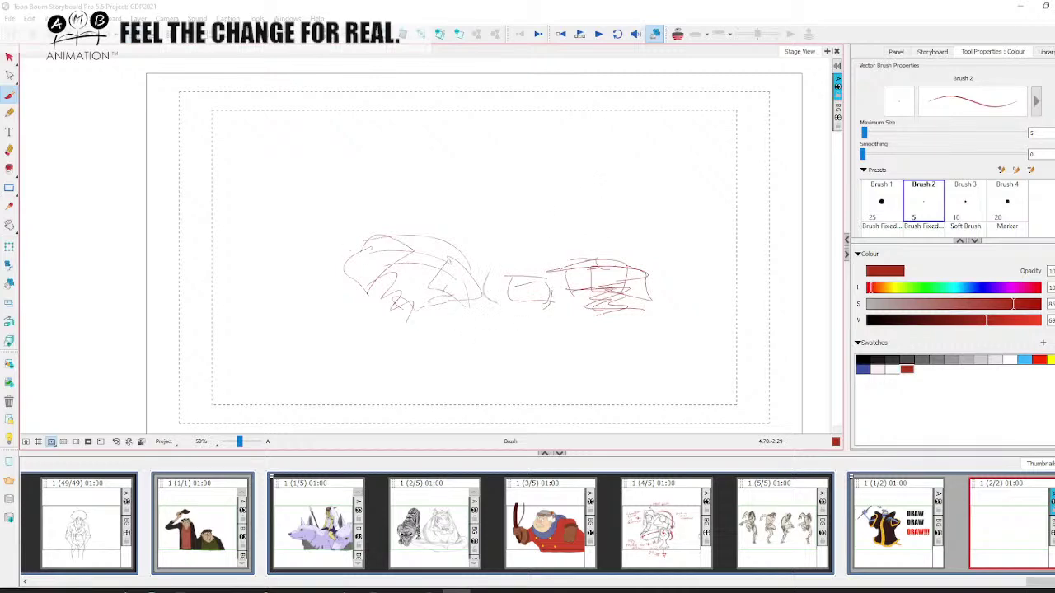
pyautogui.moveTo(592, 178); pyautogui.dragTo(504, 219)
pyautogui.moveTo(452, 140)
pyautogui.mouseDown()
pyautogui.moveTo(477, 132)
pyautogui.moveTo(489, 159)
pyautogui.moveTo(542, 142)
pyautogui.moveTo(547, 115)
pyautogui.moveTo(546, 150)
pyautogui.mouseUp()
# - Select all the spring wobble drawings and the note on the panel and delete them
pyautogui.hotkey('alt', 's')
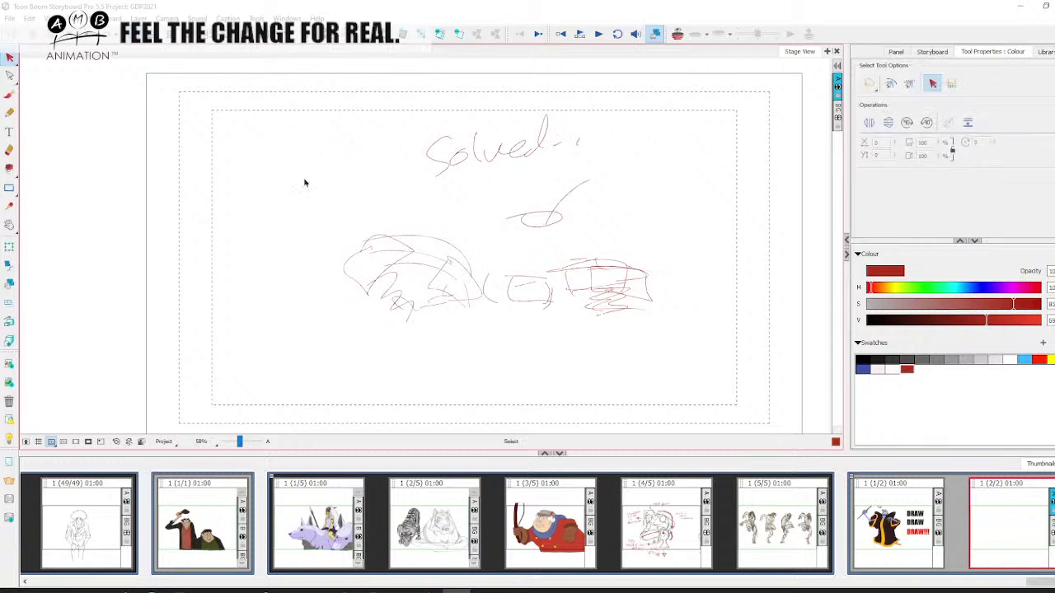
pyautogui.hotkey('ctrl', 'a')
pyautogui.press('Delete')
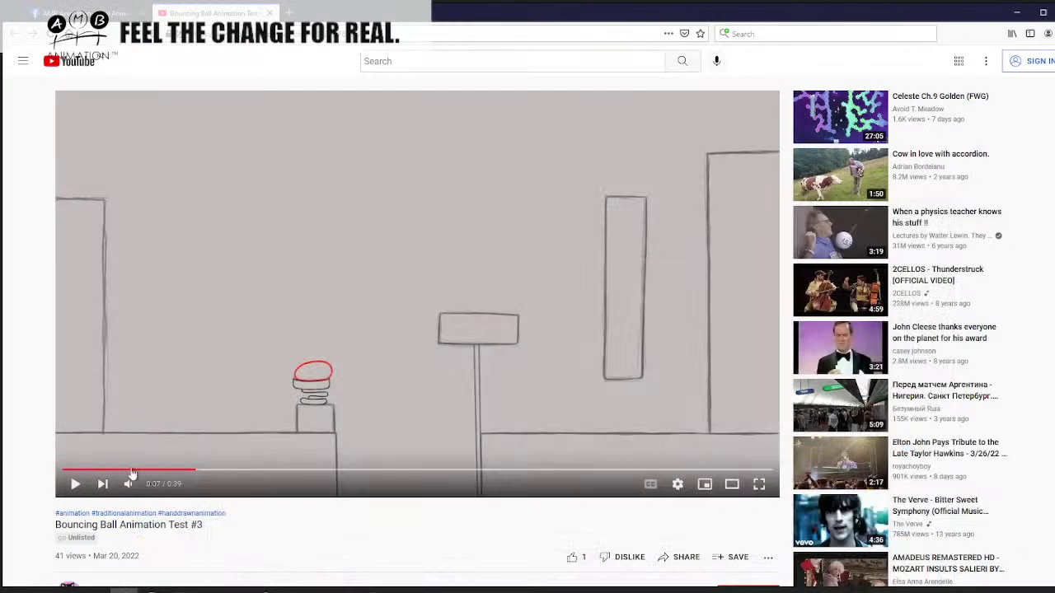
# - Replay the YouTube animation repeatedly from the compressed spring through the launch, block impact and the ball's roll on the ground
pyautogui.click(75, 484)
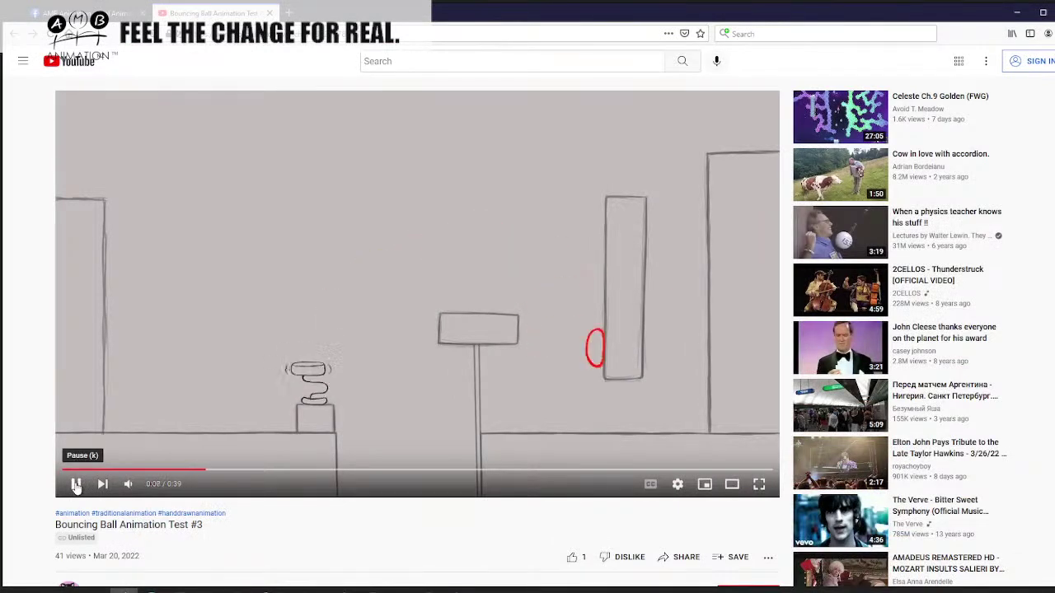
pyautogui.click(75, 485)
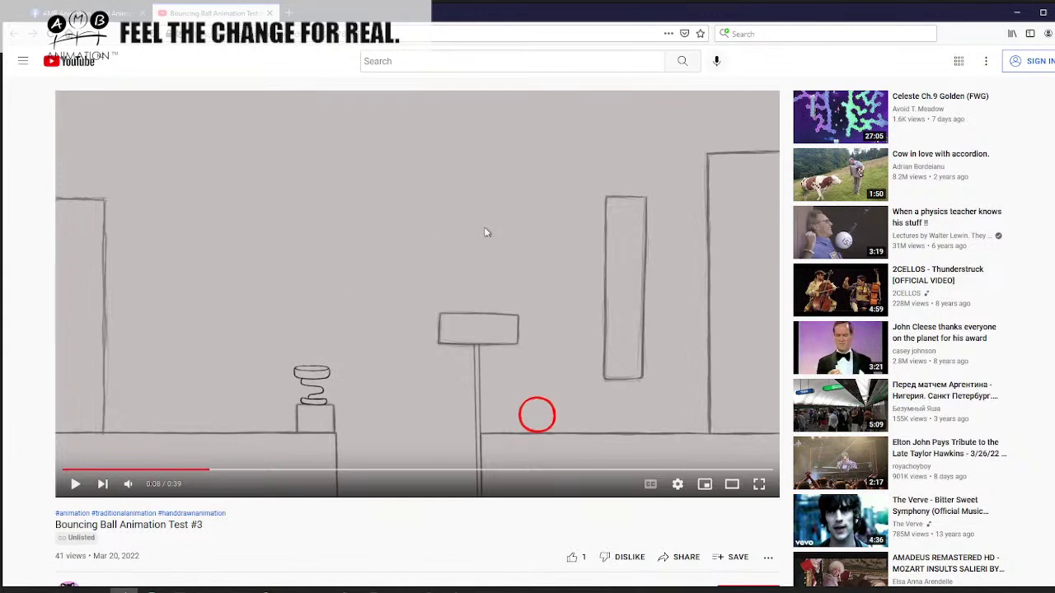
pyautogui.click(197, 470)
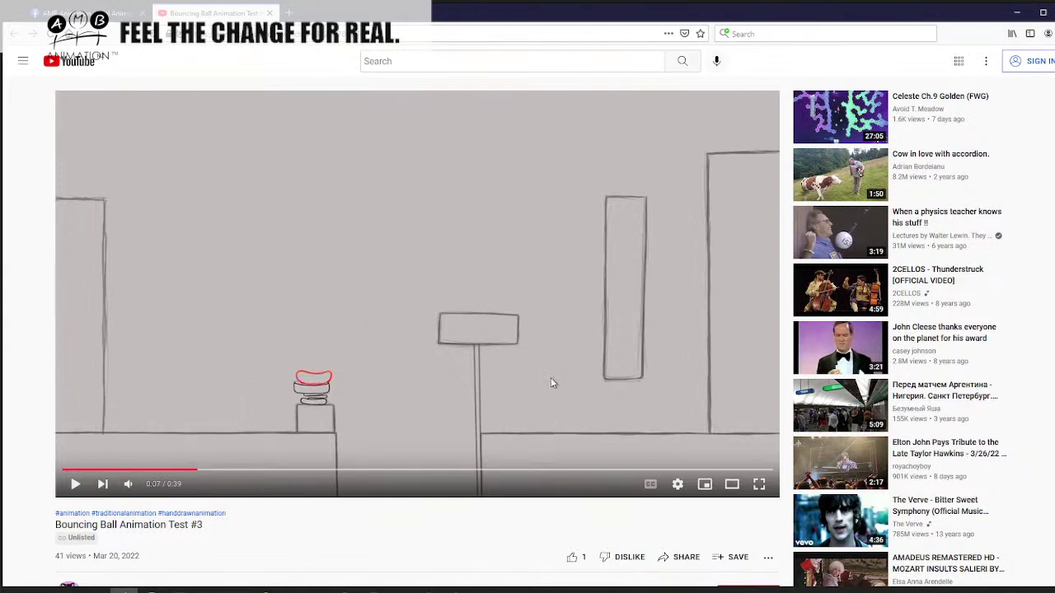
pyautogui.click(74, 485)
pyautogui.click(74, 485)
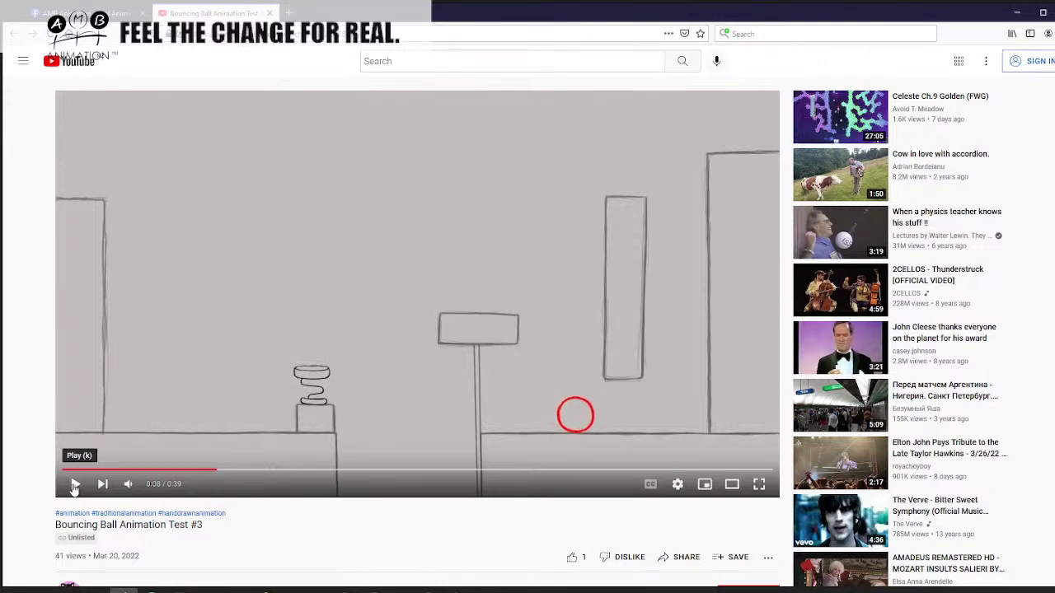
pyautogui.click(198, 470)
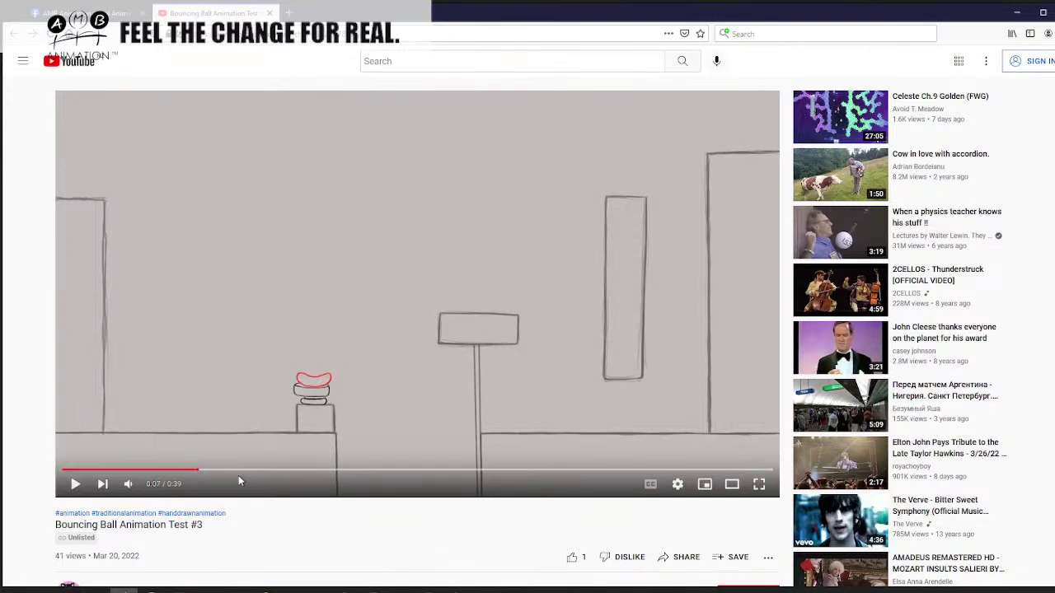
pyautogui.click(75, 485)
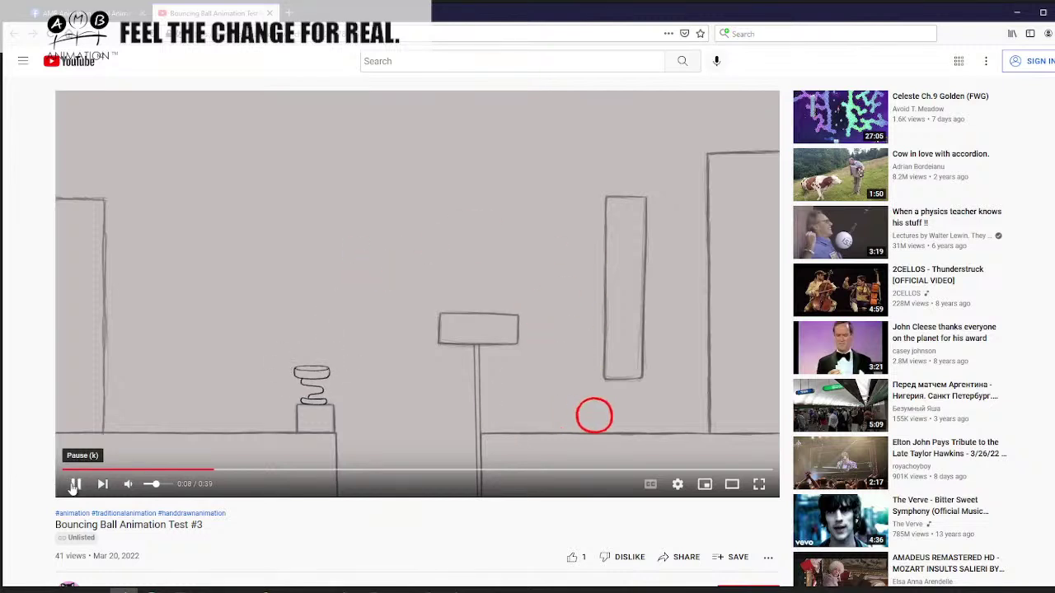
# - Pause the bouncing ball video and replay it from about 0:08
pyautogui.click(74, 485)
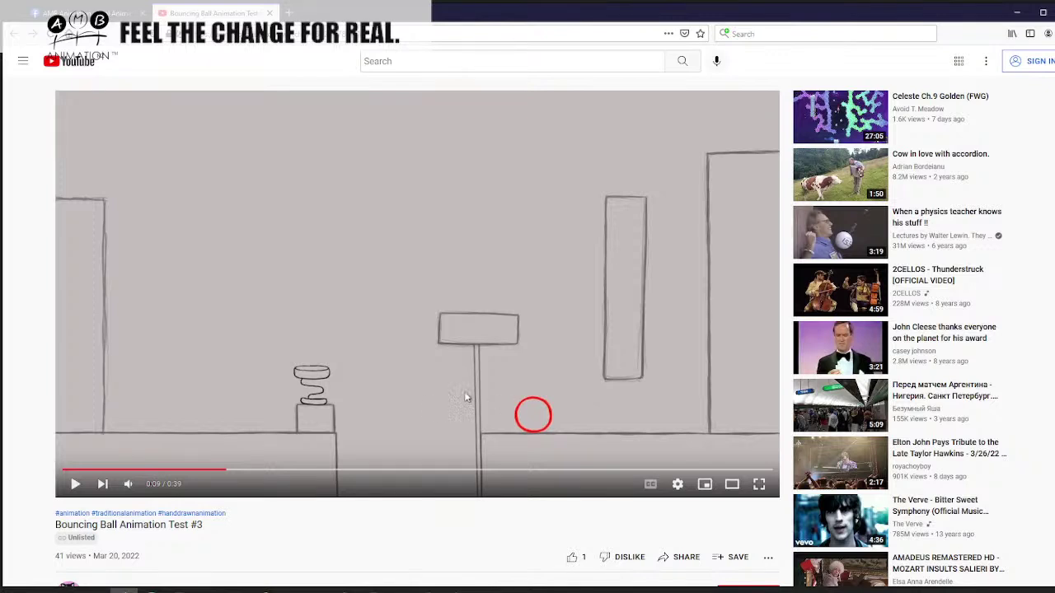
pyautogui.click(214, 470)
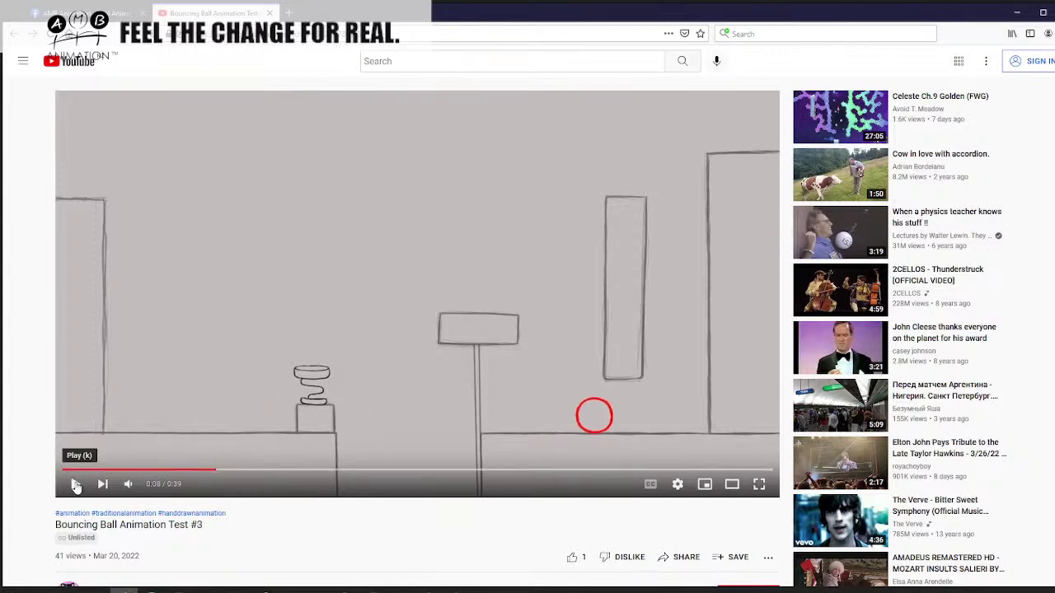
pyautogui.click(74, 483)
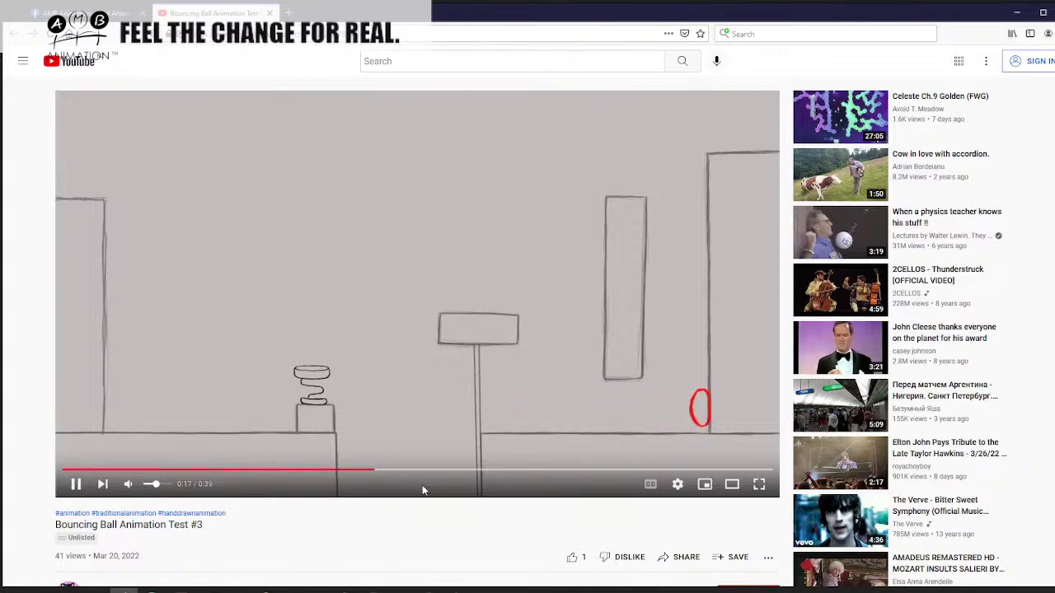
# - Replay the ball's movement toward the tall block from about 0:11 and pause at about 0:15
pyautogui.click(316, 471)
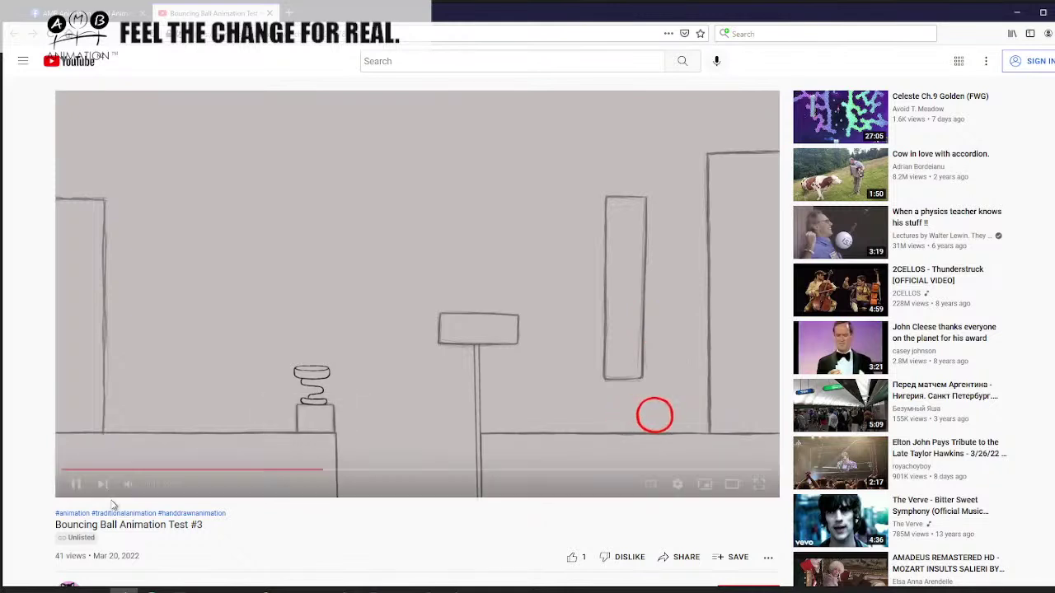
pyautogui.click(74, 484)
pyautogui.click(267, 476)
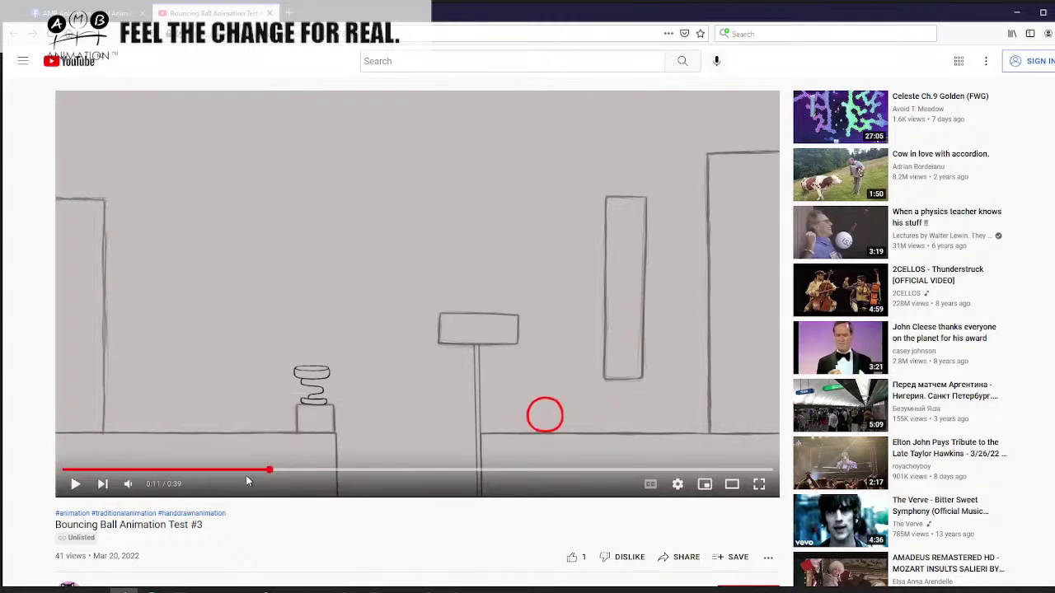
pyautogui.click(75, 484)
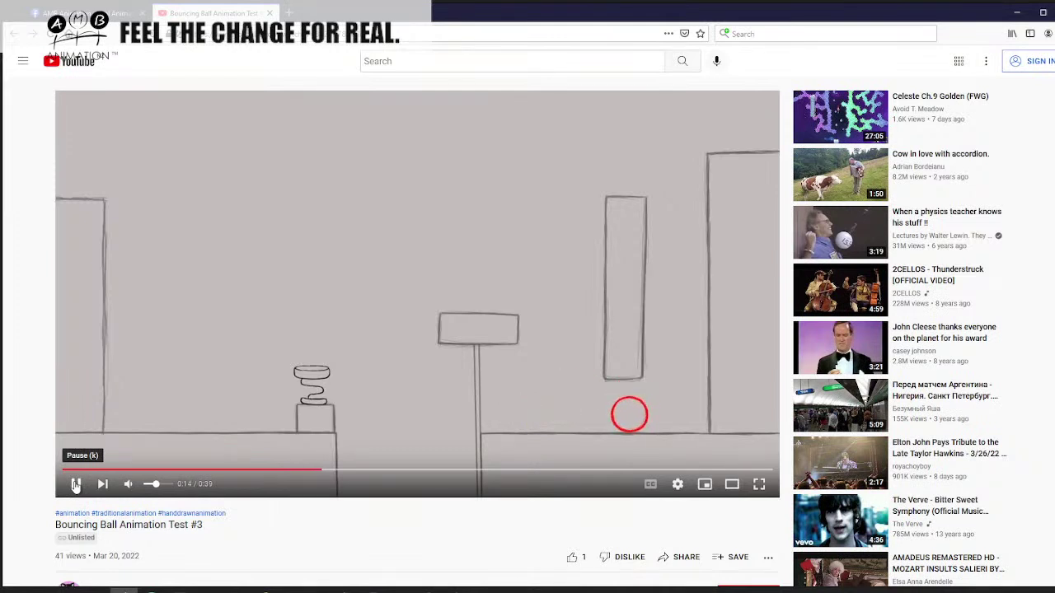
pyautogui.click(75, 484)
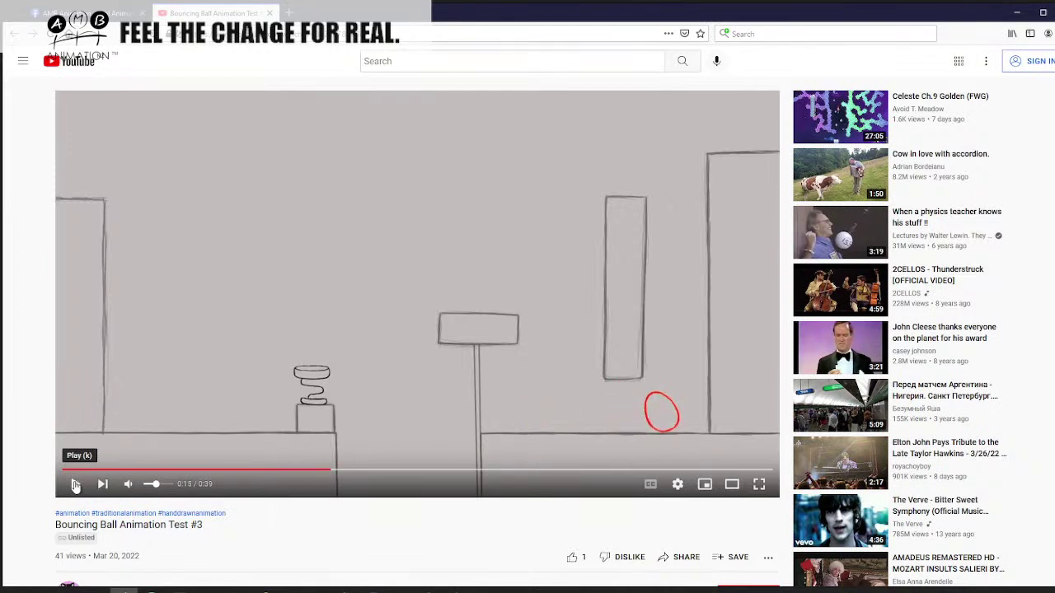
# - Go back frame by frame to about 0:13 to examine the ball's squash beneath the hanging block
pyautogui.press(',')
pyautogui.press(',')
pyautogui.press(',')
pyautogui.press(',')
pyautogui.press(',')
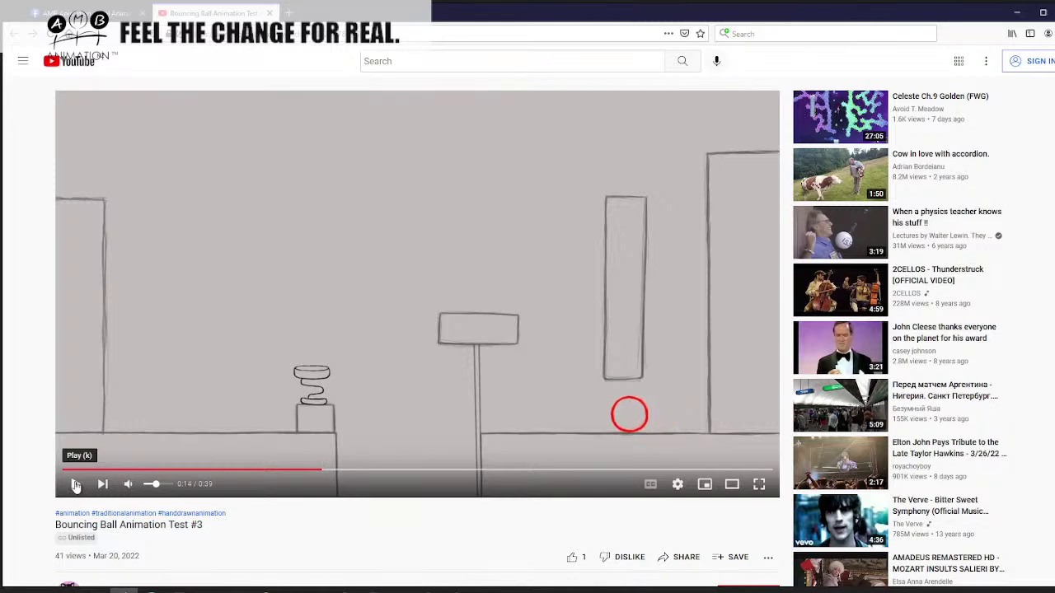
pyautogui.press(',')
pyautogui.press(',')
pyautogui.press(',')
pyautogui.press(',')
pyautogui.press(',')
pyautogui.press(',')
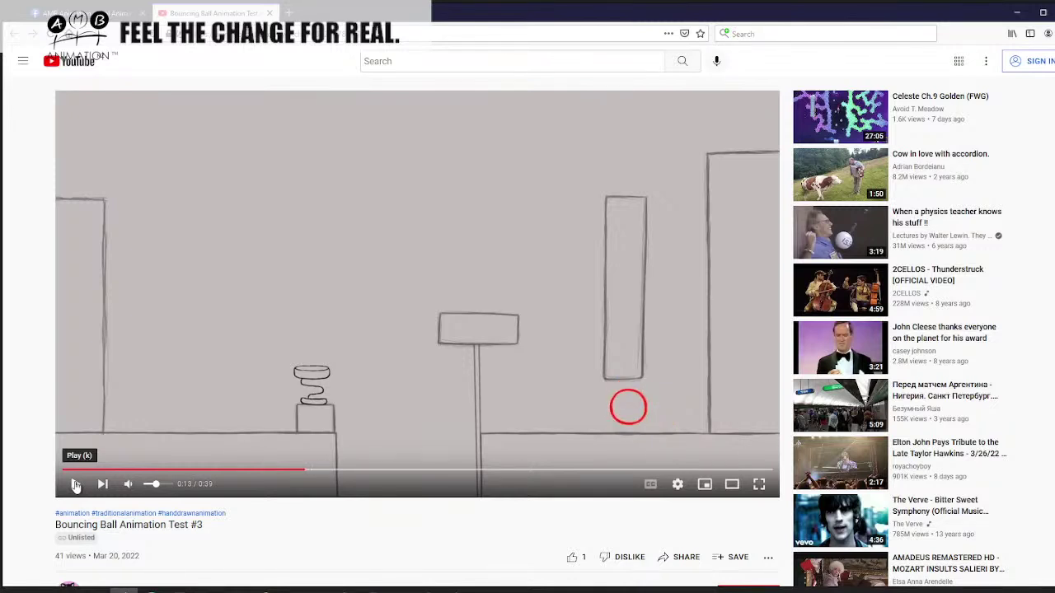
pyautogui.press(',')
pyautogui.press(',')
pyautogui.press('.')
pyautogui.press(',')
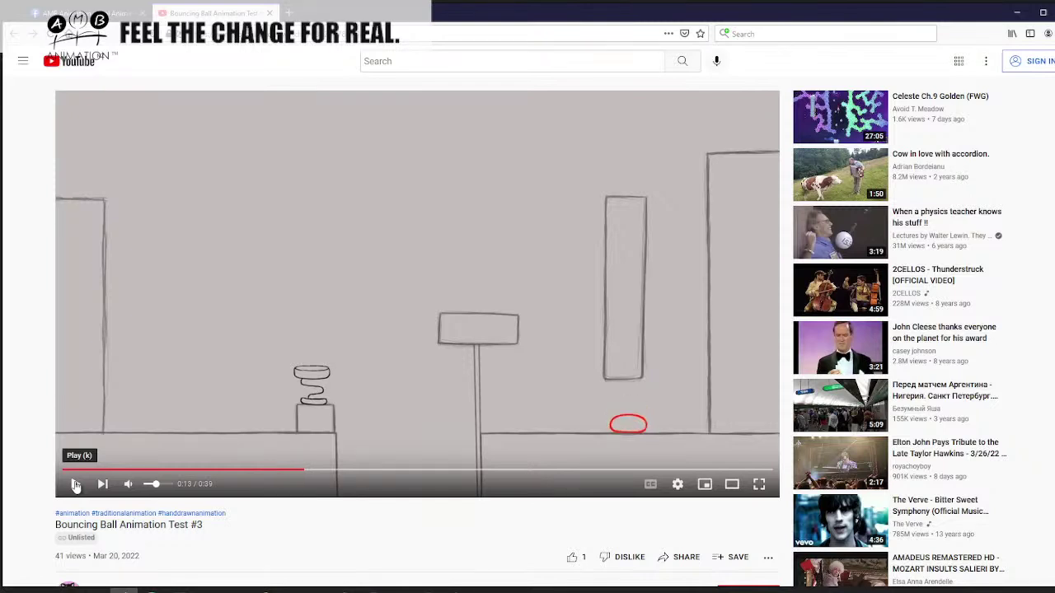
# - Advance frame by frame to about 0:16 to examine how the ball stretches and changes position
pyautogui.press('.')
pyautogui.press('.')
pyautogui.press('.')
pyautogui.press('.')
pyautogui.press('.')
pyautogui.press('.')
pyautogui.press('.')
pyautogui.press('.')
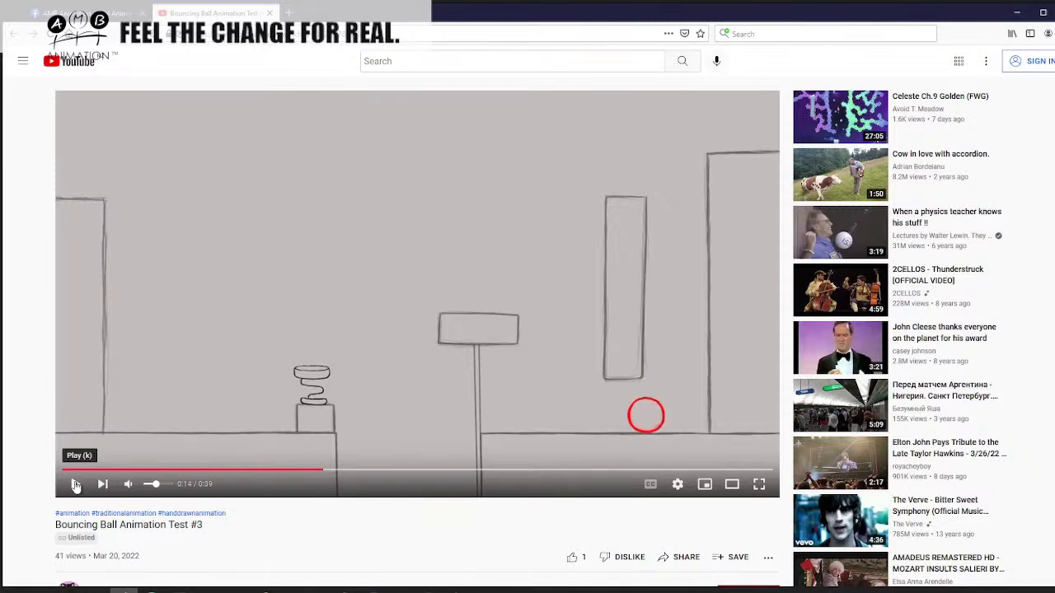
pyautogui.press('.')
pyautogui.press('.')
pyautogui.press('.')
pyautogui.press('.')
pyautogui.press('.')
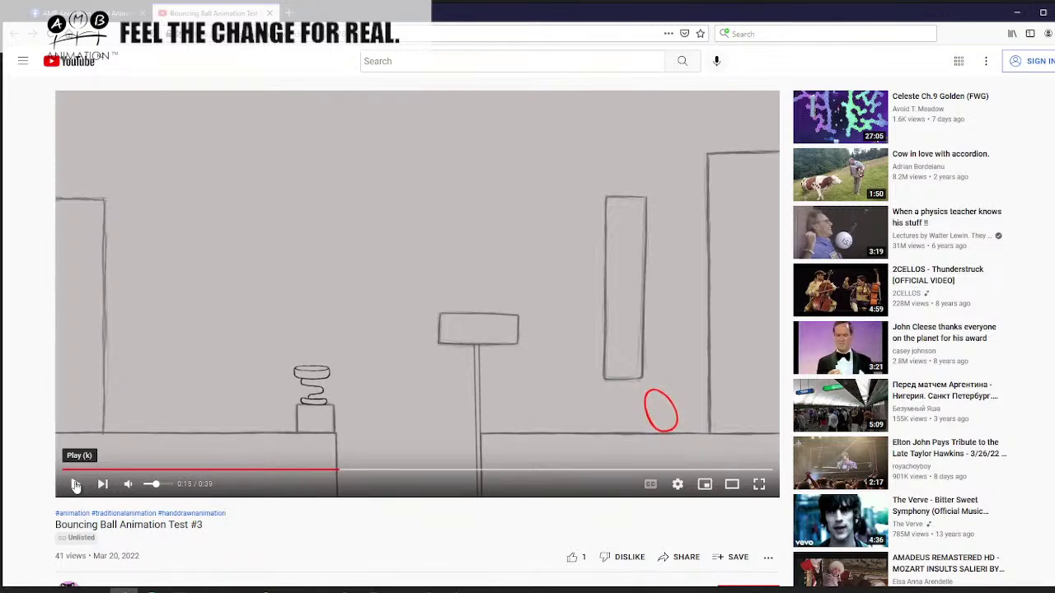
pyautogui.press('.')
pyautogui.press('.')
pyautogui.press('.')
pyautogui.press('.')
pyautogui.press('.')
pyautogui.press('.')
pyautogui.press('.')
pyautogui.press('.')
pyautogui.press('.')
pyautogui.press('.')
pyautogui.press('.')
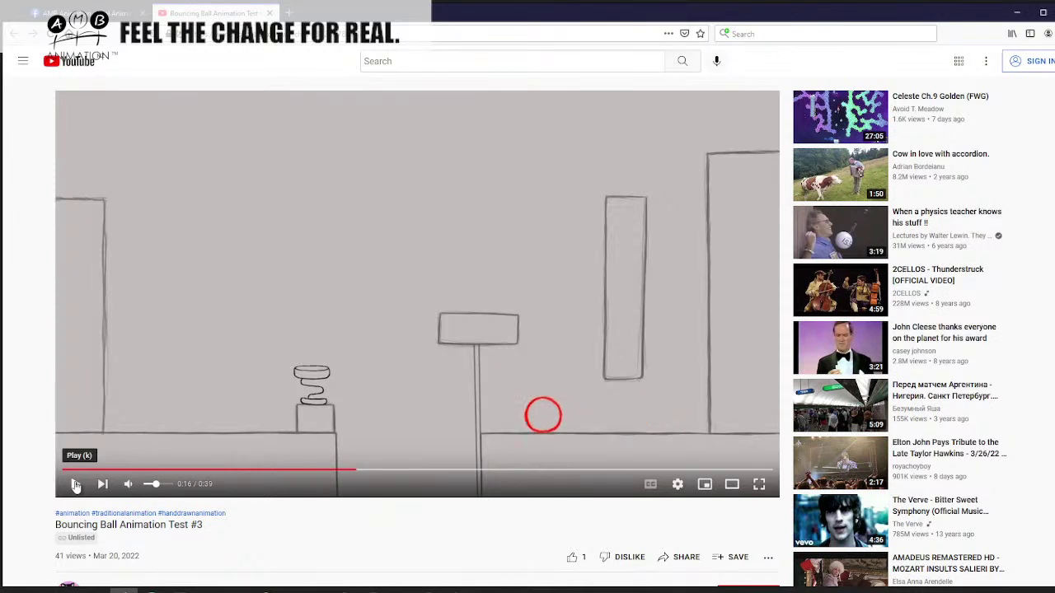
# - Compare the frames between about 0:16 and 0:17, examining the tilted ball before it travels toward the tall block
pyautogui.press(',')
pyautogui.press(',')
pyautogui.press(',')
pyautogui.press(',')
pyautogui.press(',')
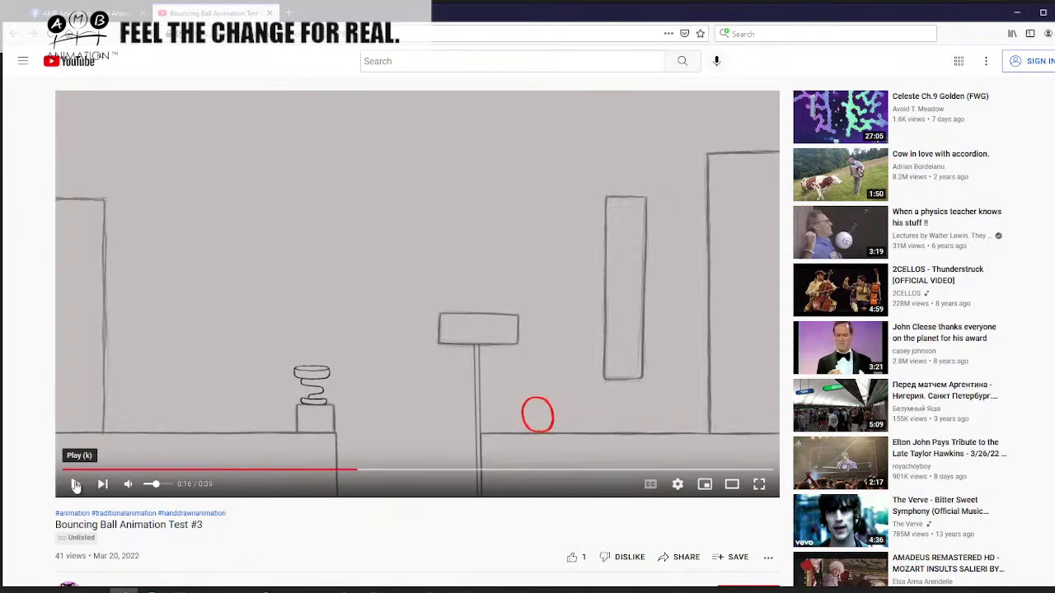
pyautogui.press('.')
pyautogui.press('.')
pyautogui.press('.')
pyautogui.press('.')
pyautogui.press('.')
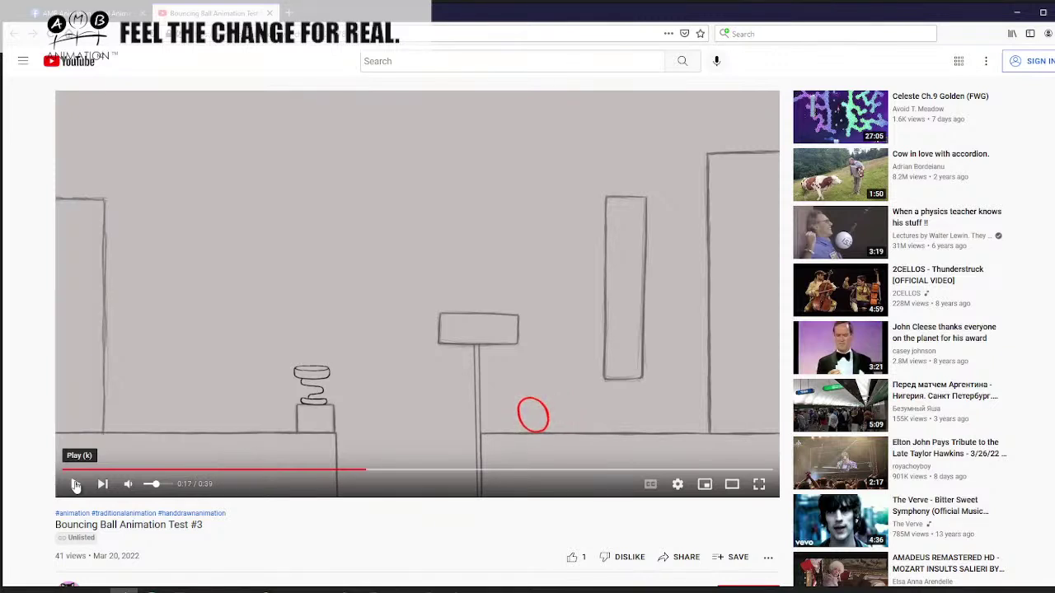
pyautogui.press('.')
pyautogui.press('.')
pyautogui.press('.')
pyautogui.press('.')
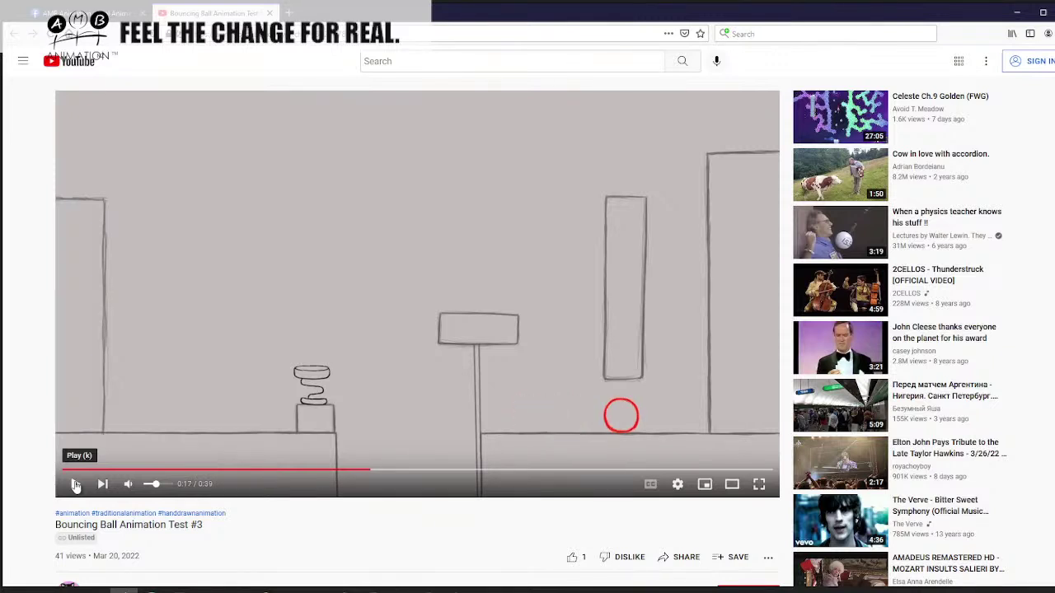
pyautogui.press(',')
pyautogui.press(',')
pyautogui.press(',')
pyautogui.press(',')
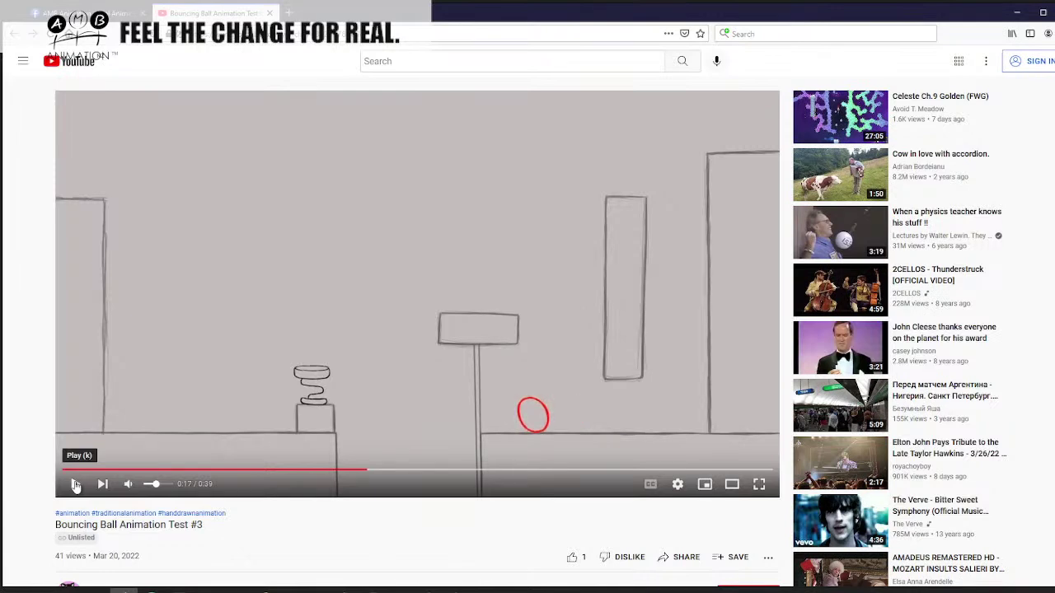
pyautogui.press('.')
pyautogui.press('.')
pyautogui.press(',')
pyautogui.press(',')
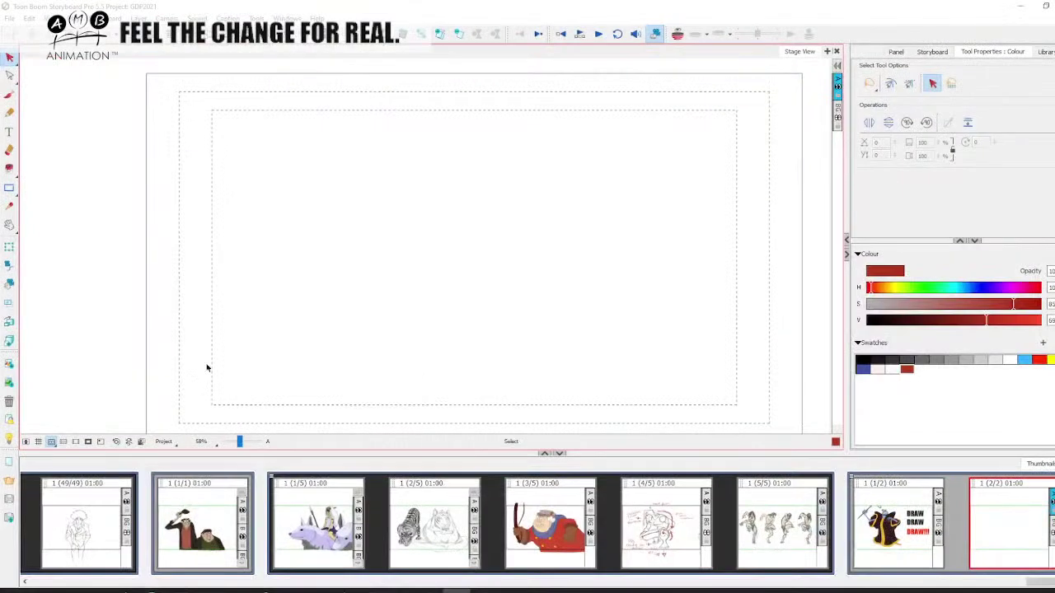
# - In Storyboard Pro, sketch a tilted, stretched ball with an arrow pointing to a round ball using the brush
pyautogui.hotkey('alt', 'b')
pyautogui.moveTo(375, 333); pyautogui.dragTo(375, 333)
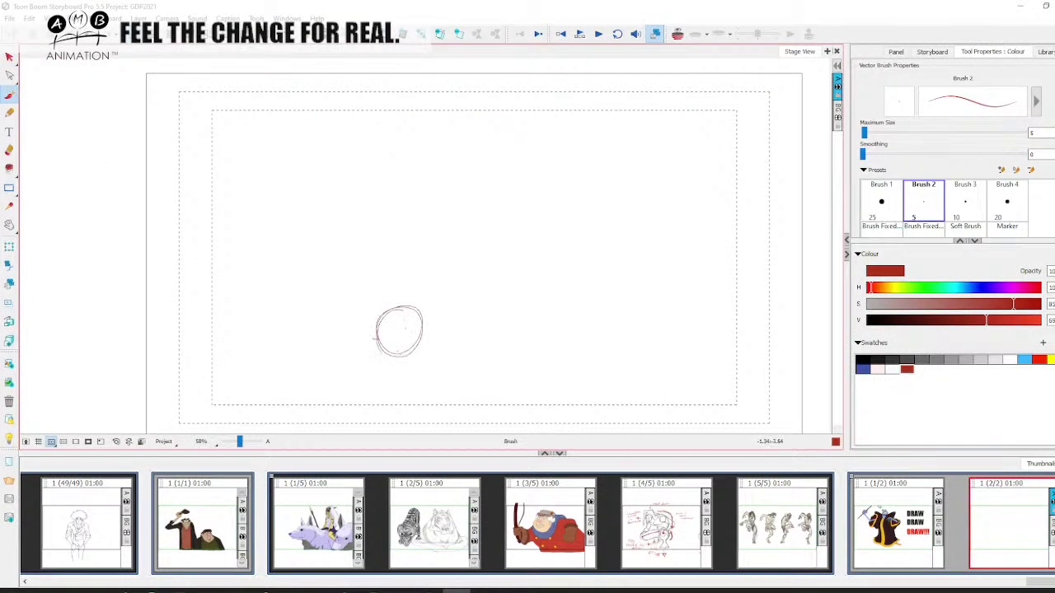
pyautogui.moveTo(302, 297)
pyautogui.mouseDown()
pyautogui.moveTo(305, 356)
pyautogui.moveTo(303, 300)
pyautogui.moveTo(333, 307)
pyautogui.moveTo(281, 343)
pyautogui.mouseUp()
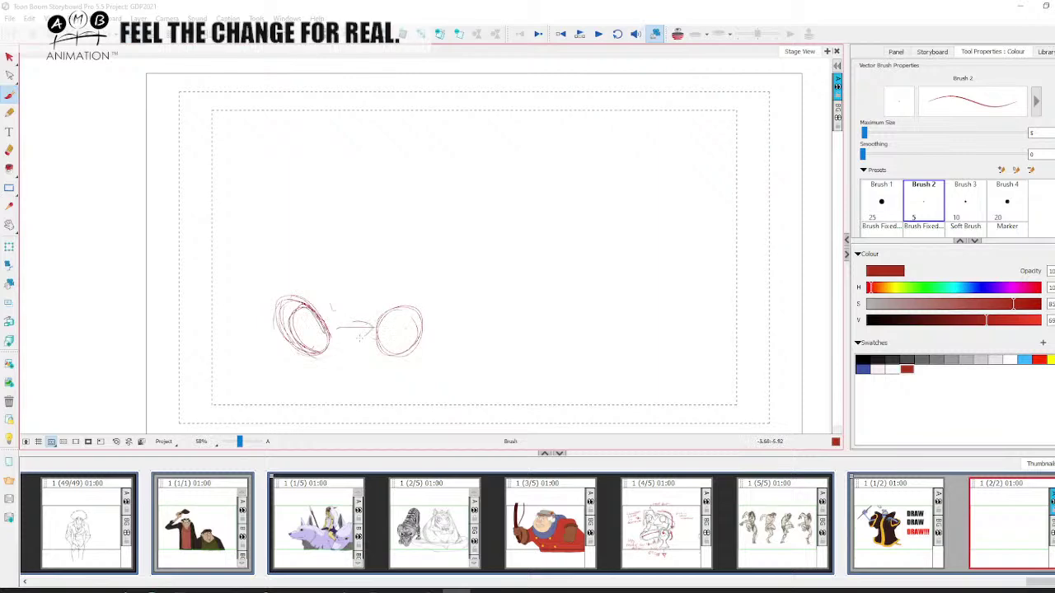
# - Select the whole ball and arrow sketch and delete it
pyautogui.click(9, 57)
pyautogui.hotkey('ctrl', 'a')
pyautogui.moveTo(411, 337); pyautogui.dragTo(409, 340)
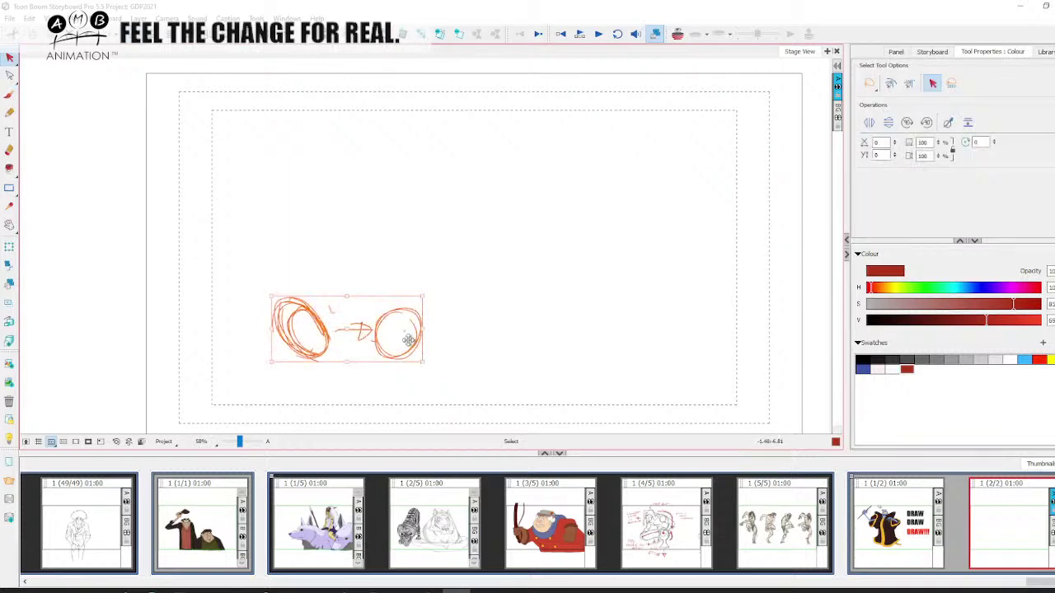
pyautogui.press('Delete')
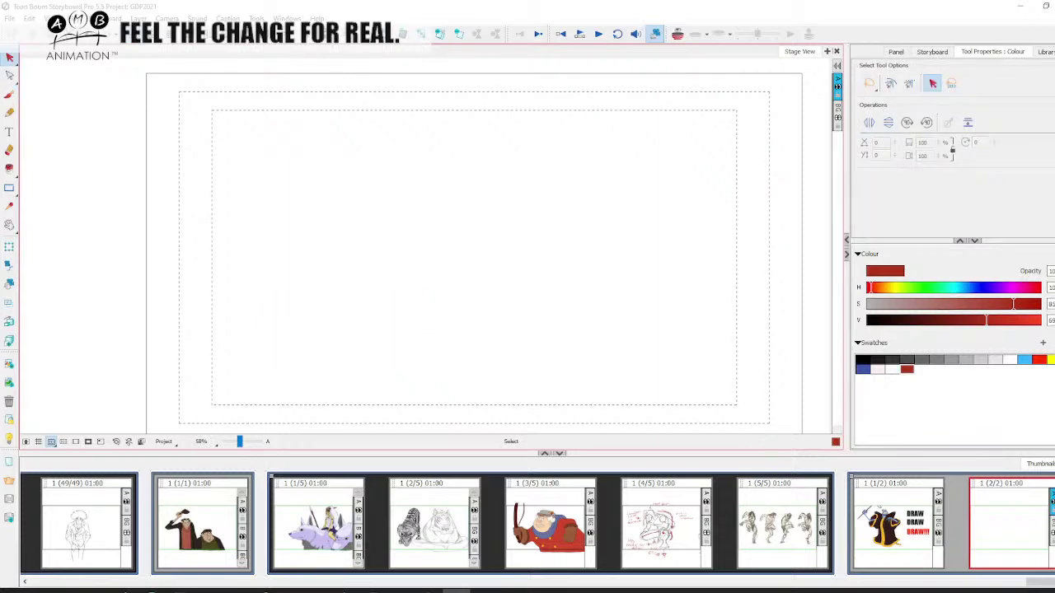
# - Return to the YouTube video and examine frame by frame the ball's launch toward the tall block at about 0:17
pyautogui.click(1020, 7)
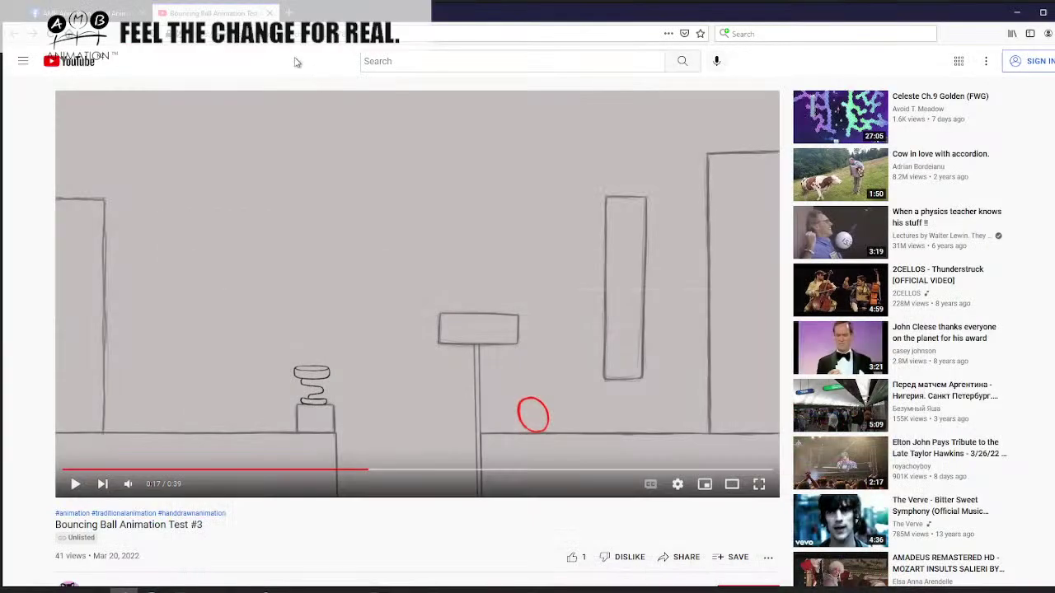
pyautogui.press('.')
pyautogui.press('.')
pyautogui.press('.')
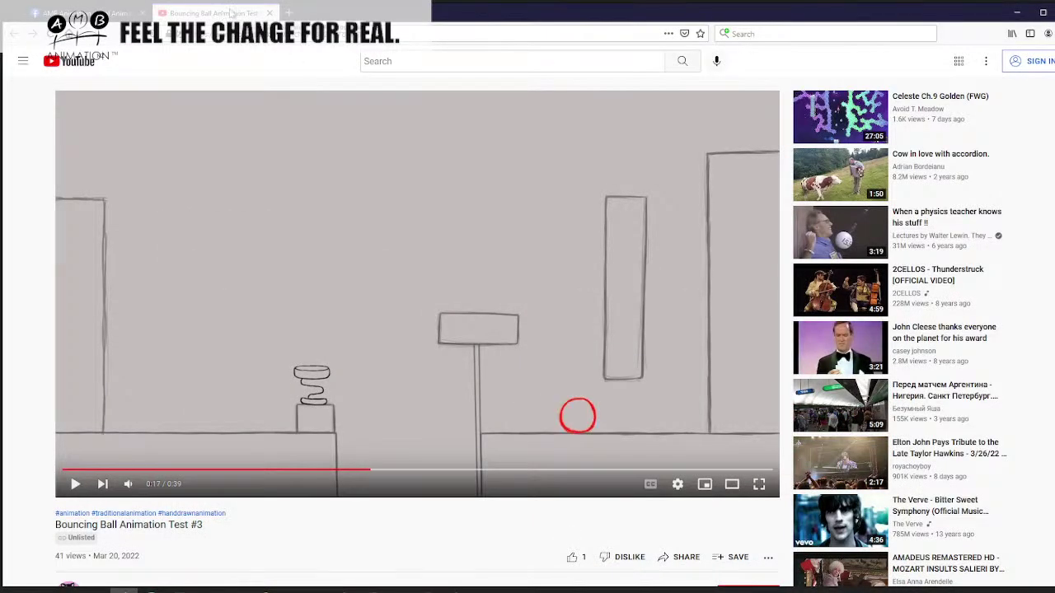
pyautogui.press(',')
pyautogui.press(',')
pyautogui.press(',')
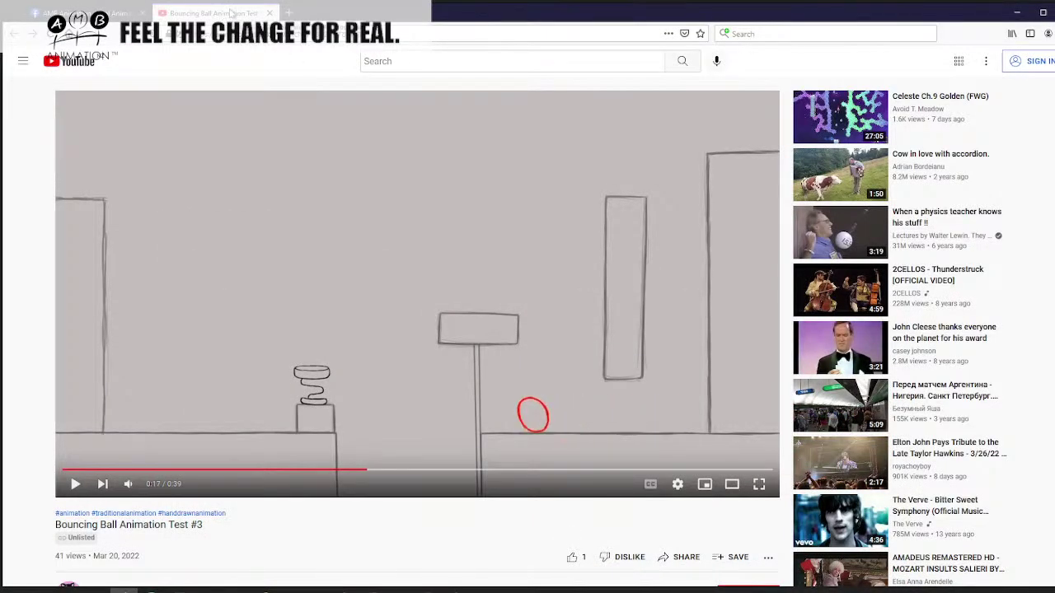
pyautogui.press('.')
pyautogui.press('.')
pyautogui.press('.')
pyautogui.press('.')
pyautogui.press('.')
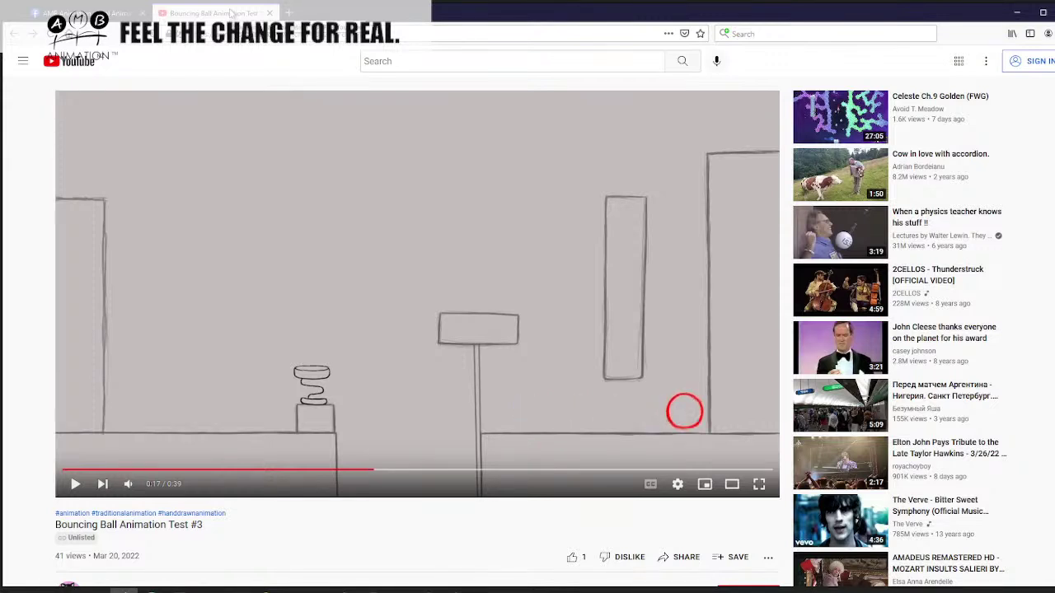
pyautogui.press('.')
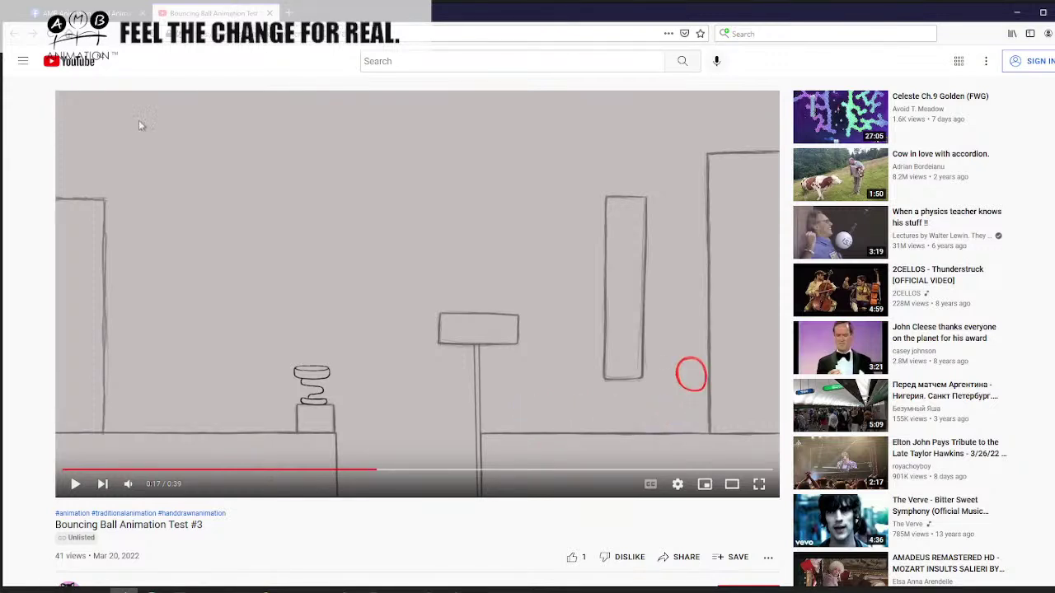
# - Replay the ball's bounce up to the tall block's top, starting from about 0:15
pyautogui.click(341, 469)
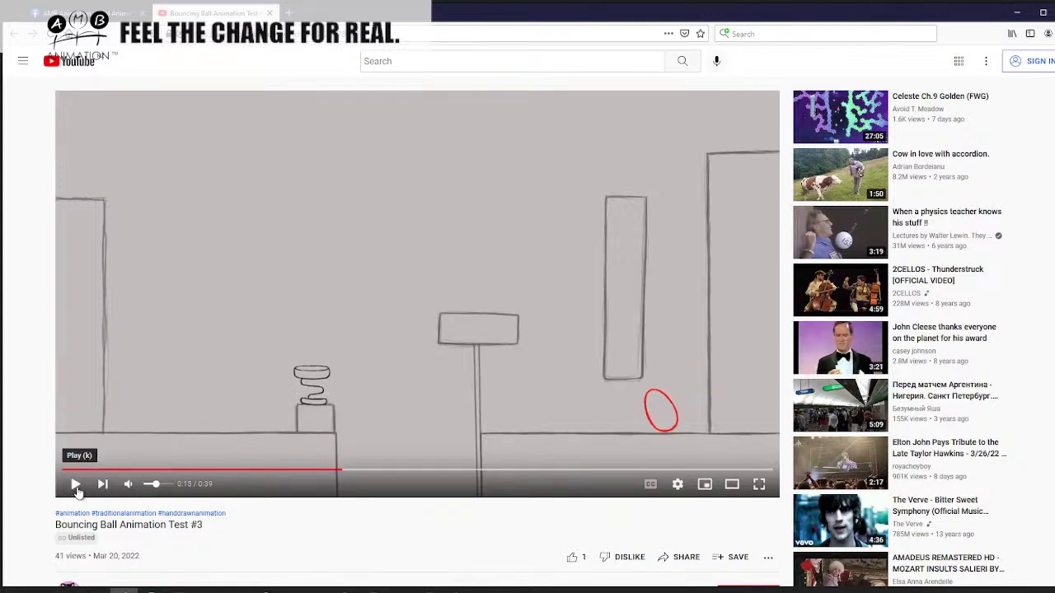
pyautogui.click(75, 487)
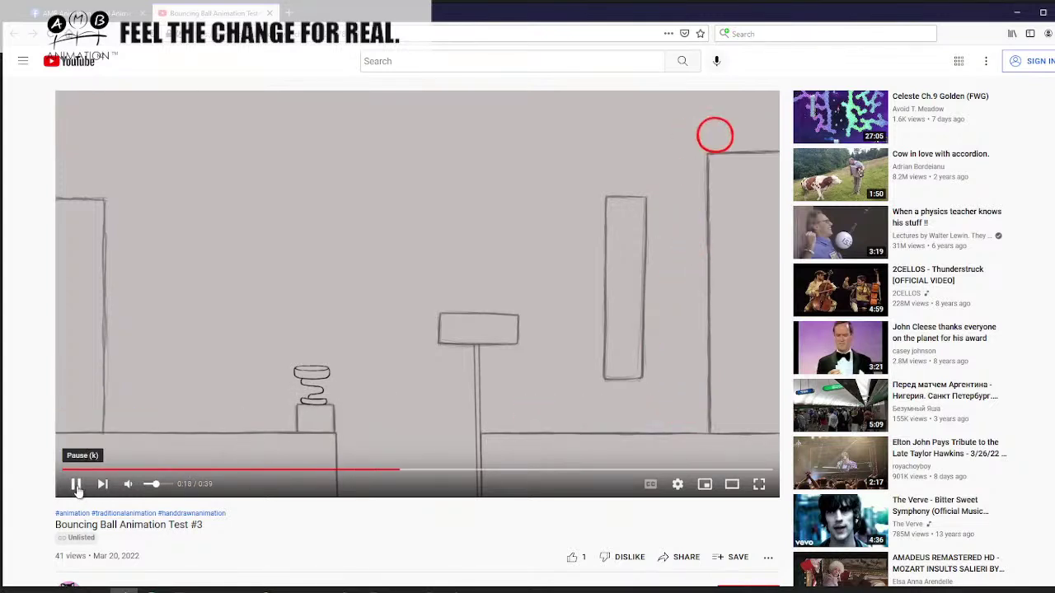
pyautogui.click(75, 487)
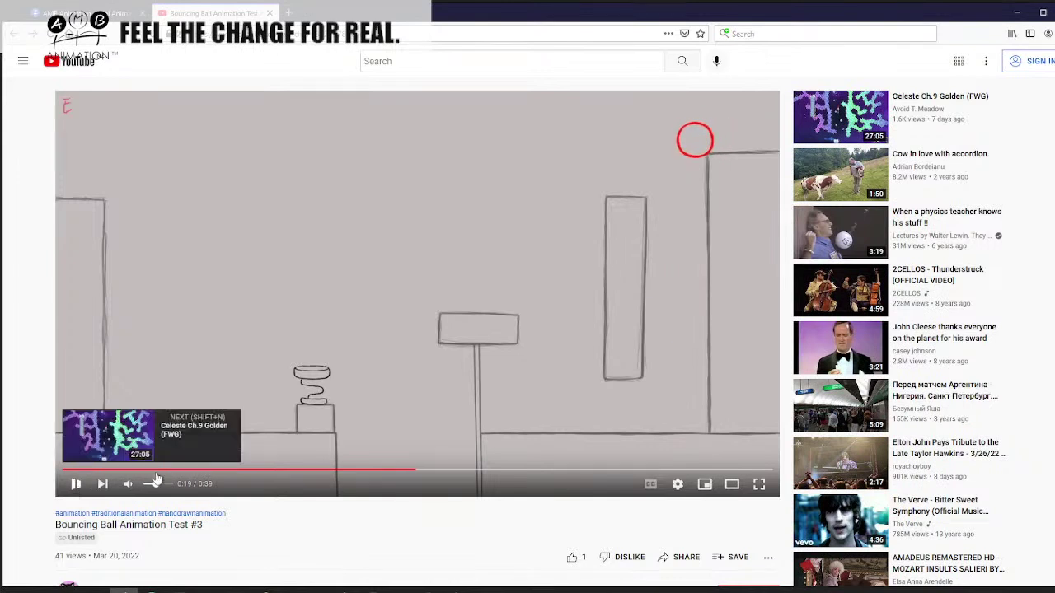
# - Go back to about 0:17 and pause where the ball squashes against the hanging block's side
pyautogui.click(391, 470)
pyautogui.click(370, 470)
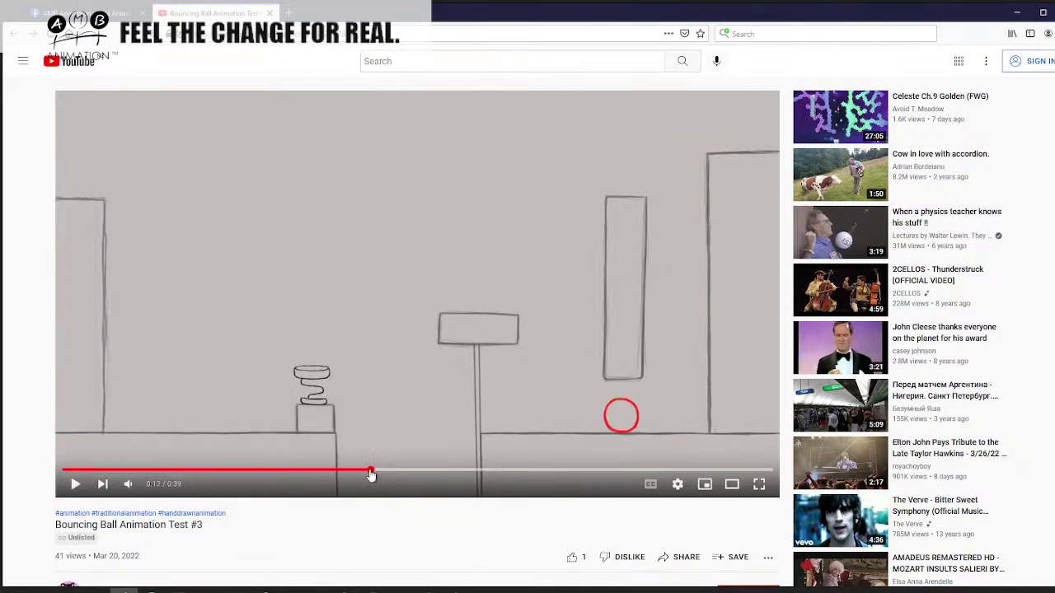
pyautogui.click(73, 487)
pyautogui.click(75, 485)
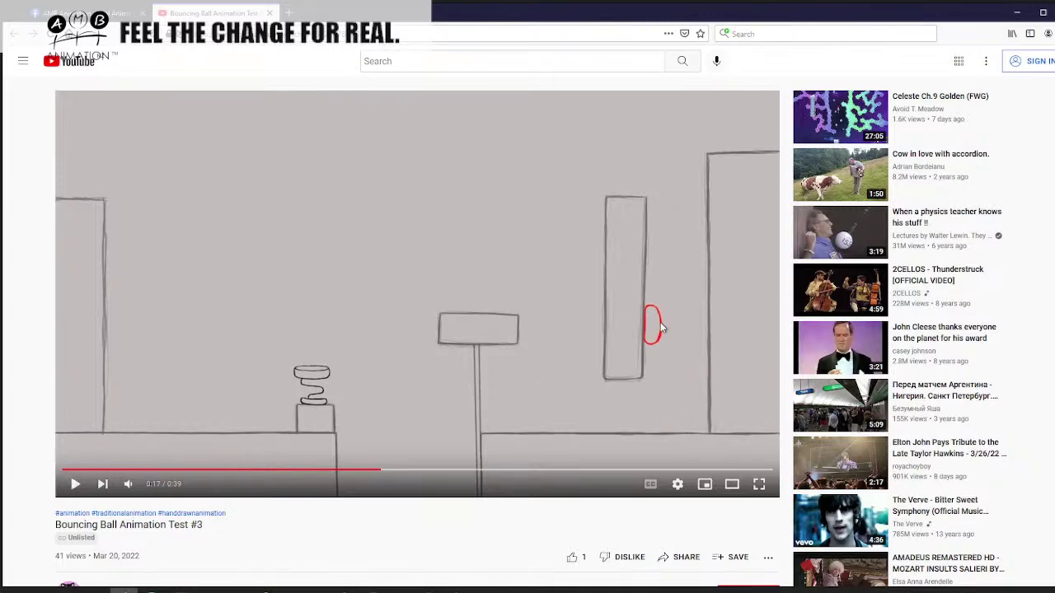
# - In Storyboard Pro, brush a vertical wall line with squashed ball shapes against it and curved travel paths beside it
pyautogui.click(456, 590)
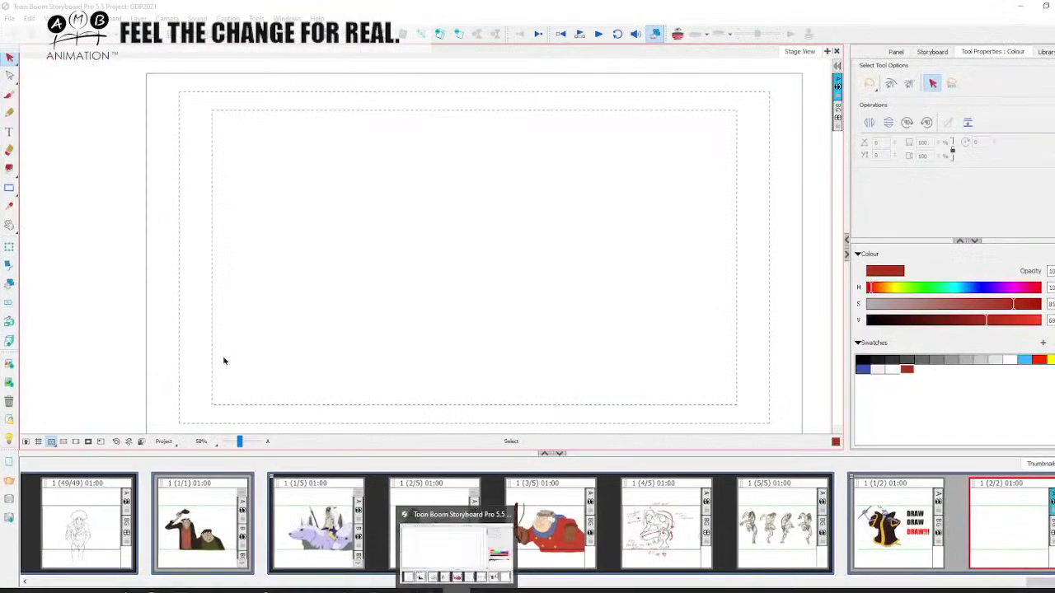
pyautogui.click(10, 96)
pyautogui.moveTo(389, 172); pyautogui.dragTo(390, 367)
pyautogui.moveTo(461, 328)
pyautogui.mouseDown()
pyautogui.moveTo(405, 235)
pyautogui.moveTo(385, 262)
pyautogui.moveTo(410, 258)
pyautogui.moveTo(379, 223)
pyautogui.moveTo(387, 217)
pyautogui.moveTo(398, 247)
pyautogui.moveTo(398, 317)
pyautogui.mouseUp()
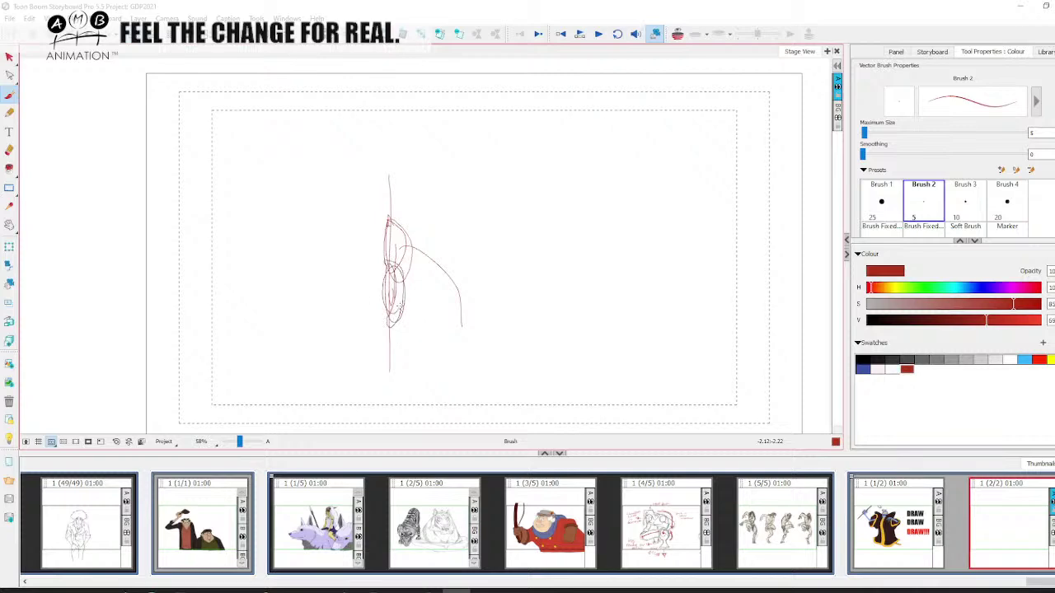
pyautogui.moveTo(418, 367)
pyautogui.mouseDown()
pyautogui.moveTo(486, 312)
pyautogui.moveTo(392, 260)
pyautogui.mouseUp()
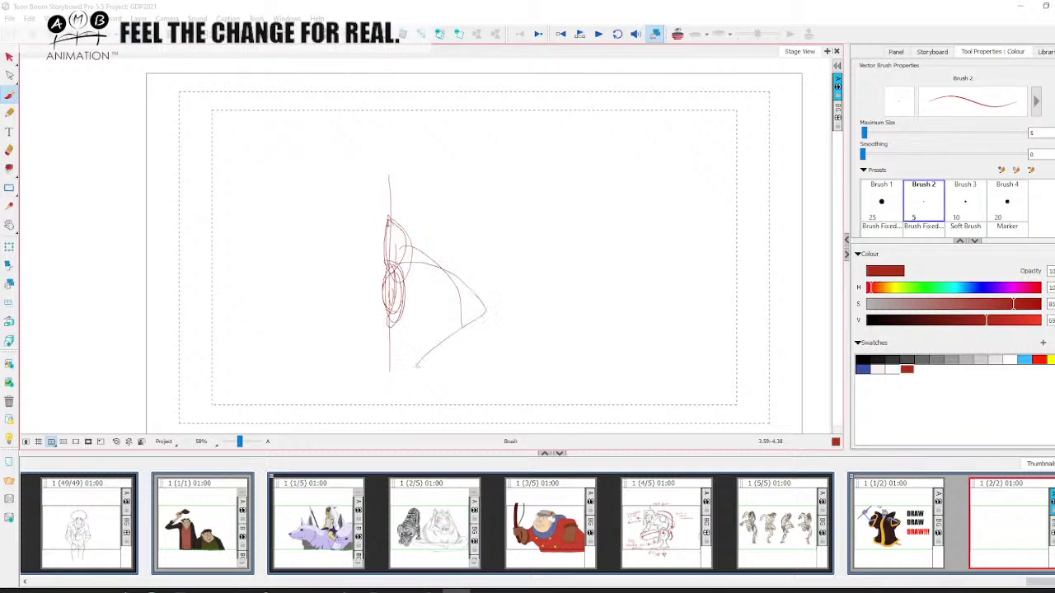
# - Brush further curved travel paths around the squashed ball shapes, and clear the whole sketch from the panel
pyautogui.moveTo(416, 363); pyautogui.dragTo(395, 262)
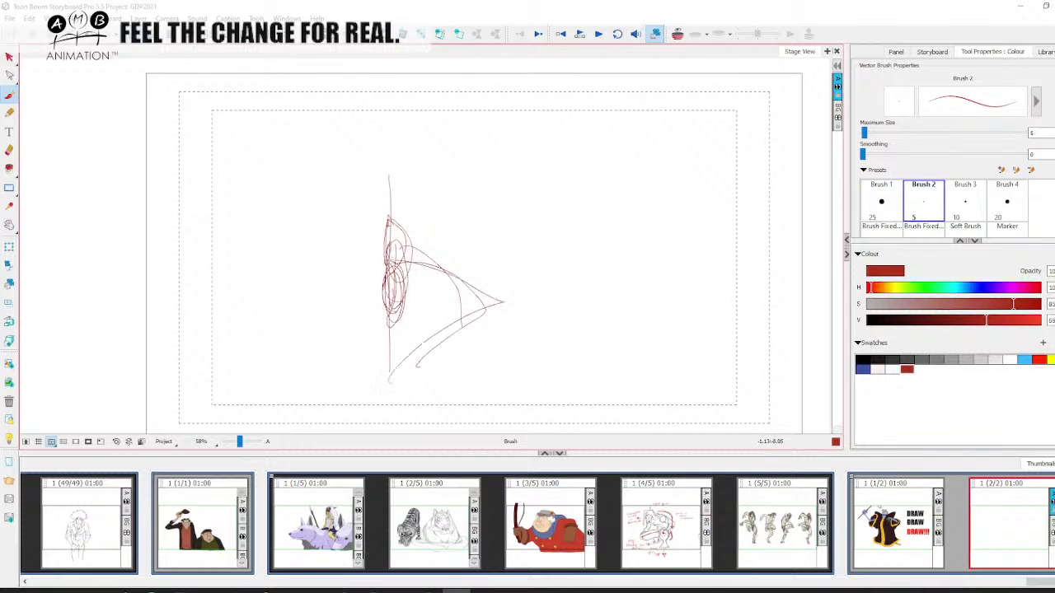
pyautogui.moveTo(378, 388)
pyautogui.mouseDown()
pyautogui.moveTo(412, 251)
pyautogui.moveTo(486, 202)
pyautogui.mouseUp()
pyautogui.hotkey('alt', 's')
pyautogui.hotkey('ctrl', 'a')
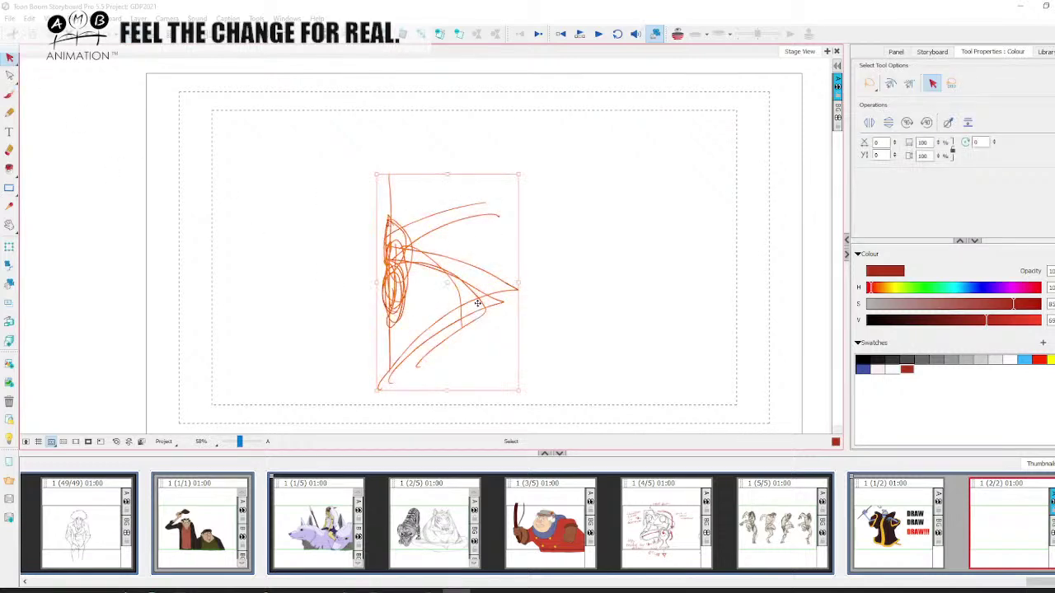
pyautogui.press('Delete')
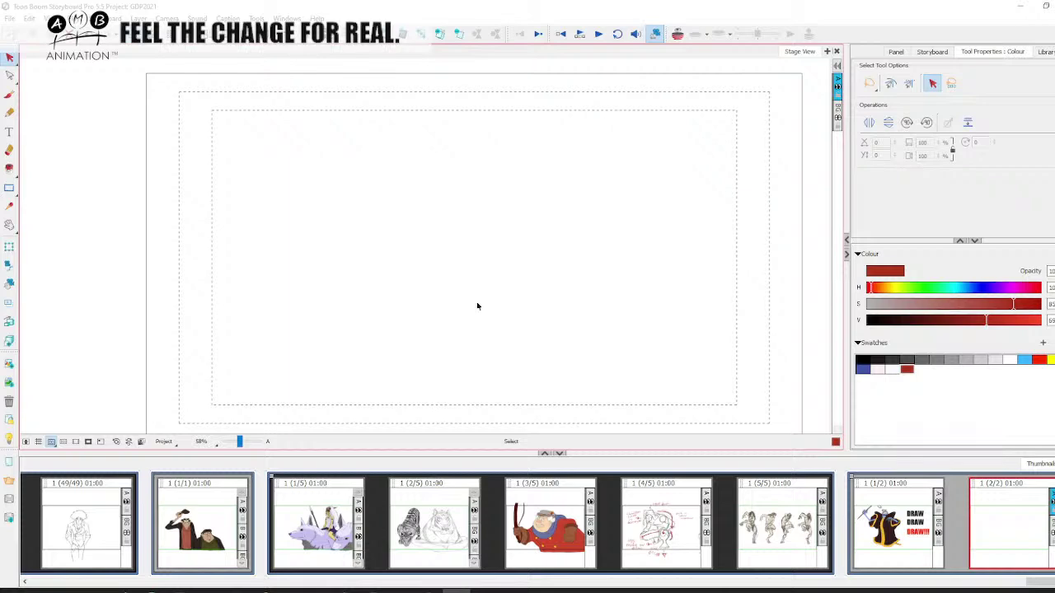
# - Brush a zigzag travel path rising from a ground line between two walls, with squashed ball shapes at the upper contact points
pyautogui.click(10, 94)
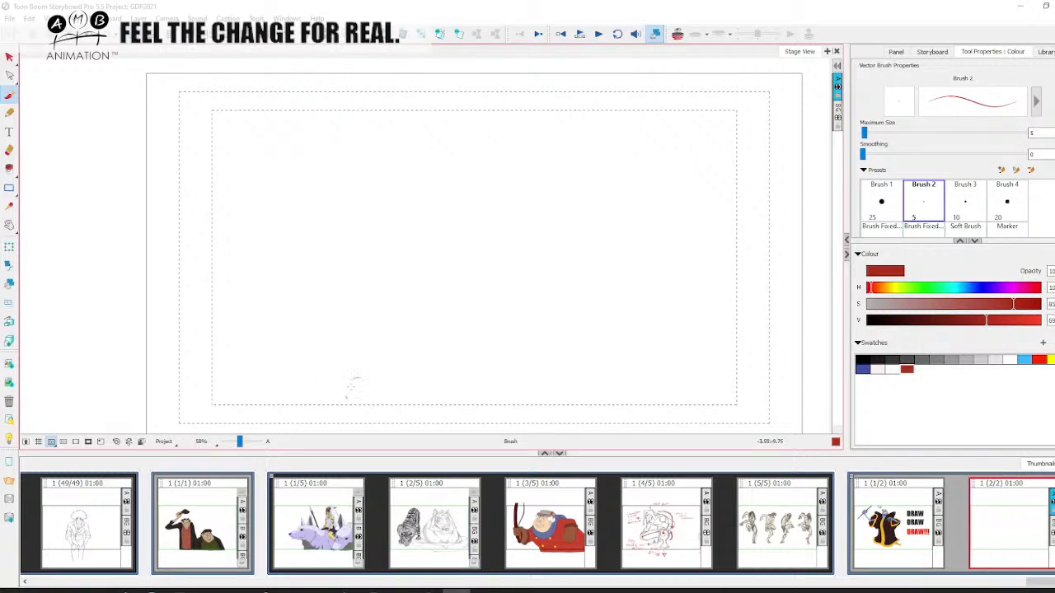
pyautogui.moveTo(355, 384)
pyautogui.mouseDown()
pyautogui.moveTo(354, 349)
pyautogui.moveTo(484, 259)
pyautogui.moveTo(335, 182)
pyautogui.moveTo(490, 151)
pyautogui.mouseUp()
pyautogui.moveTo(378, 317)
pyautogui.mouseDown()
pyautogui.moveTo(482, 252)
pyautogui.moveTo(300, 203)
pyautogui.moveTo(496, 153)
pyautogui.moveTo(490, 128)
pyautogui.moveTo(495, 165)
pyautogui.moveTo(492, 115)
pyautogui.mouseUp()
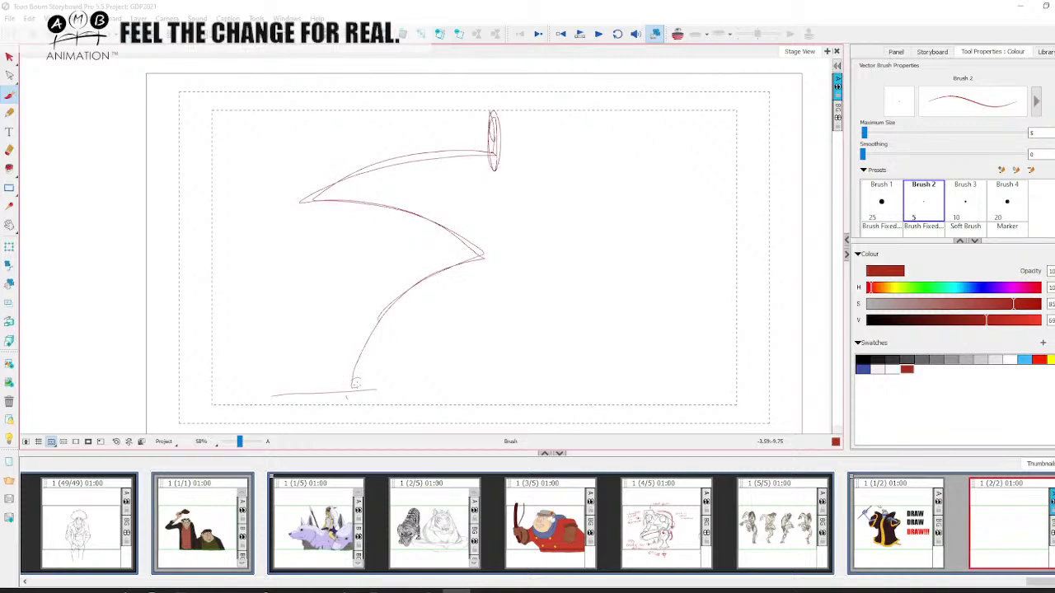
pyautogui.moveTo(345, 399)
pyautogui.mouseDown()
pyautogui.moveTo(404, 299)
pyautogui.moveTo(490, 260)
pyautogui.moveTo(470, 238)
pyautogui.moveTo(295, 204)
pyautogui.moveTo(299, 177)
pyautogui.moveTo(309, 228)
pyautogui.mouseUp()
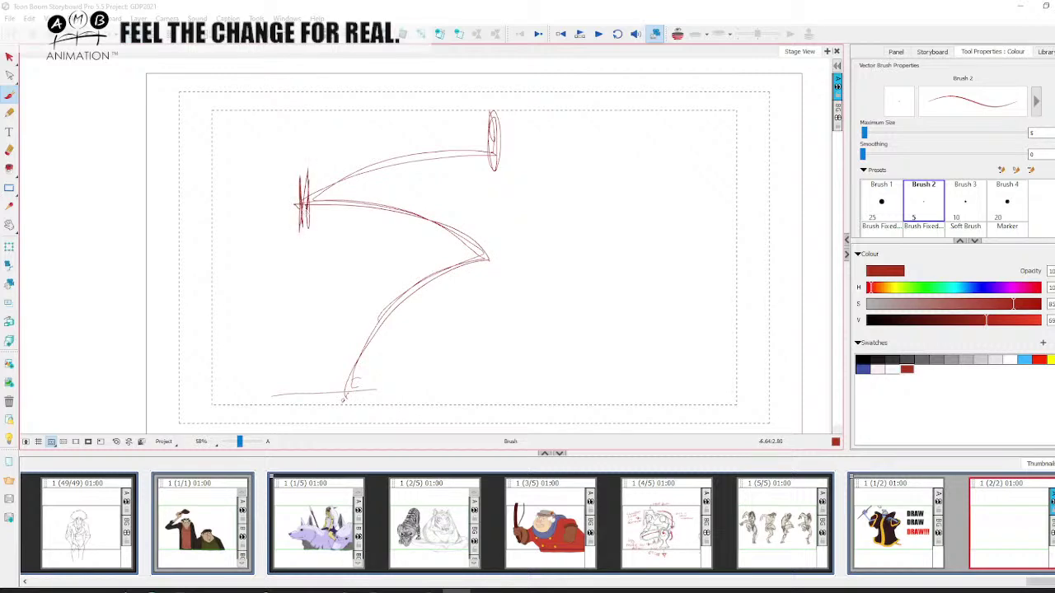
# - Delete the zigzag path sketch from the panel and save the project
pyautogui.click(9, 56)
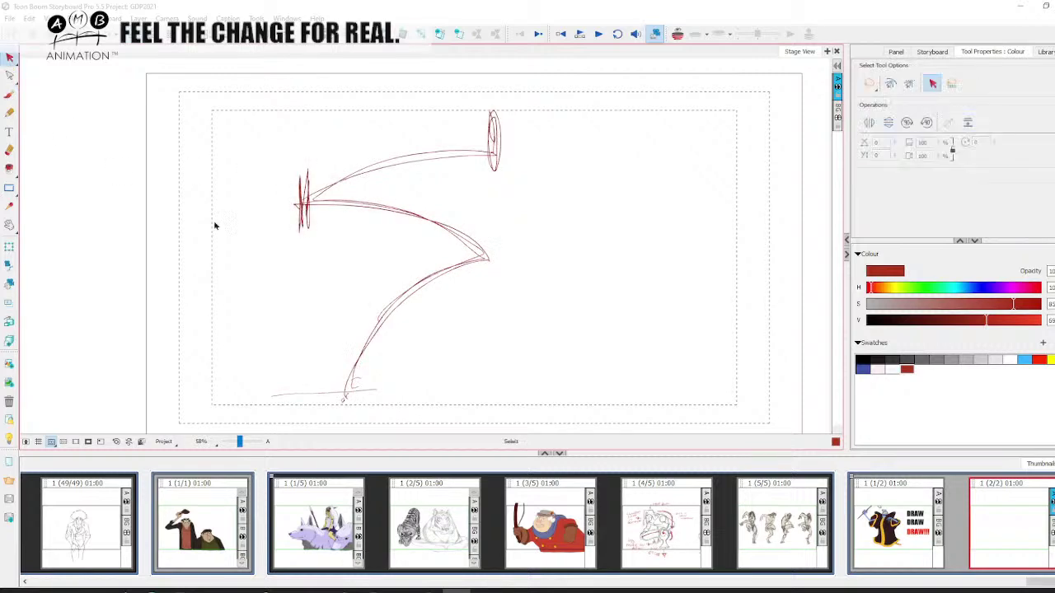
pyautogui.click(454, 260)
pyautogui.press('Delete')
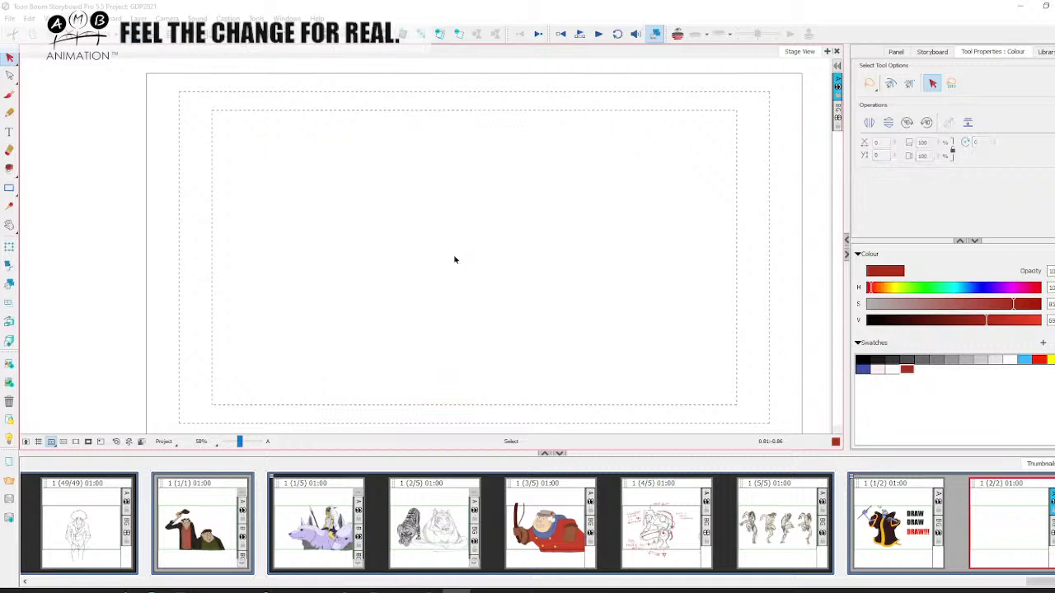
pyautogui.hotkey('ctrl', 's')
# - Return to the YouTube video, replay the bounces from about 0:17 through to the end, and close the video's tab
pyautogui.click(1026, 6)
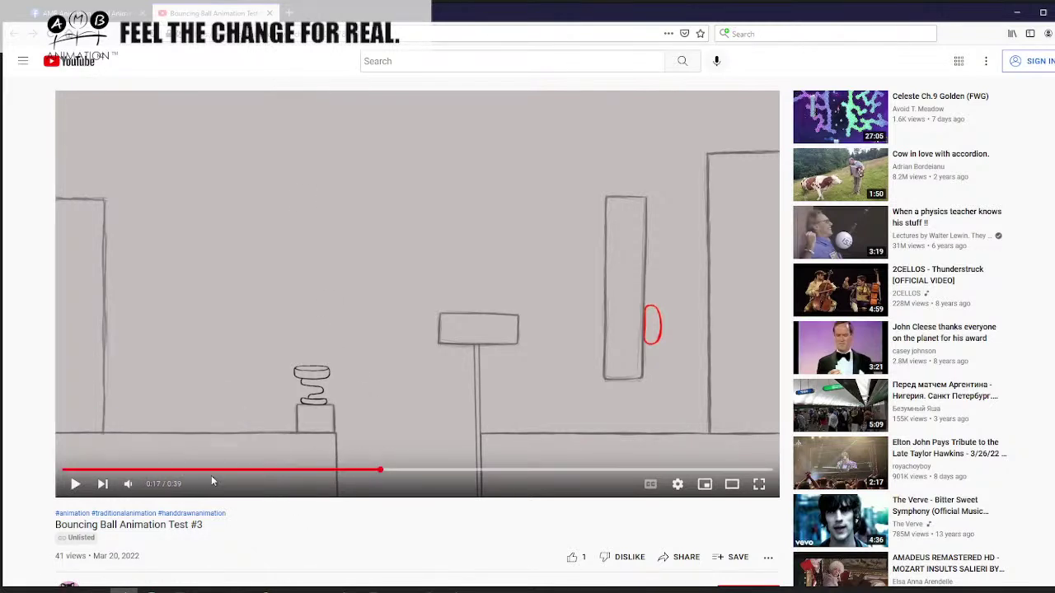
pyautogui.click(74, 484)
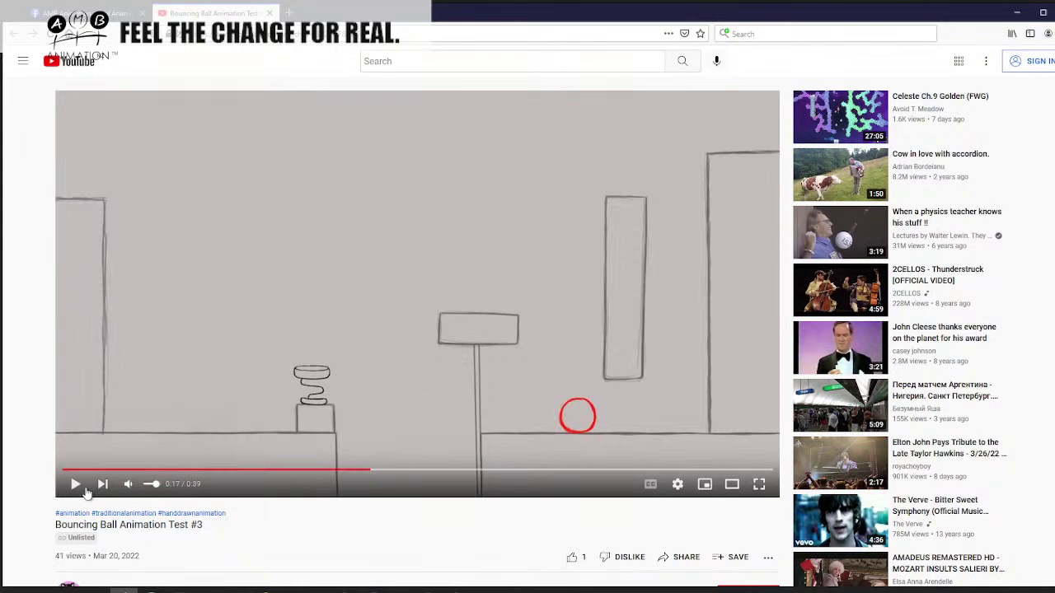
pyautogui.click(438, 472)
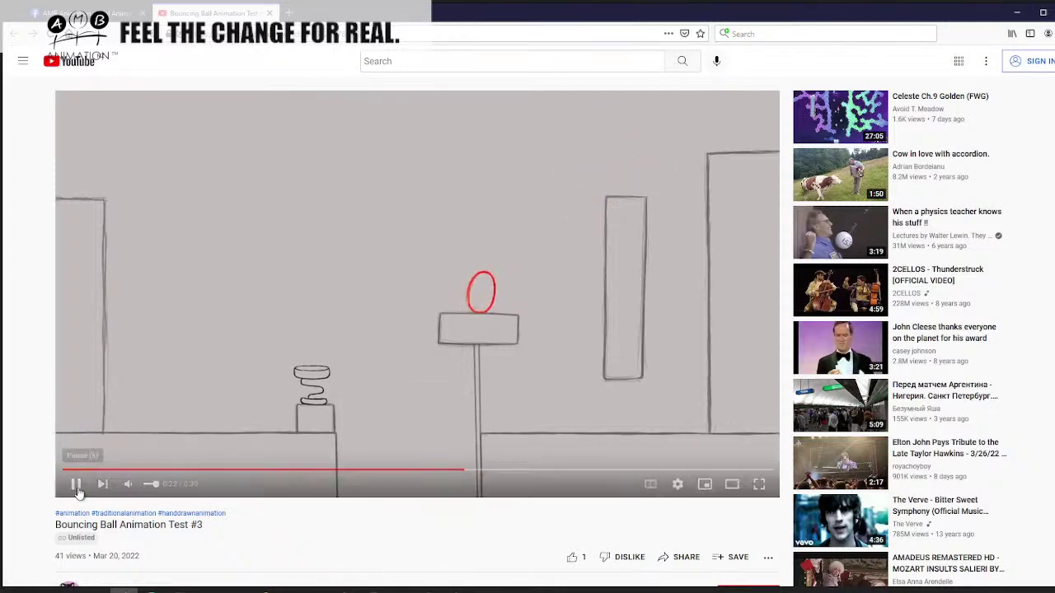
pyautogui.click(415, 470)
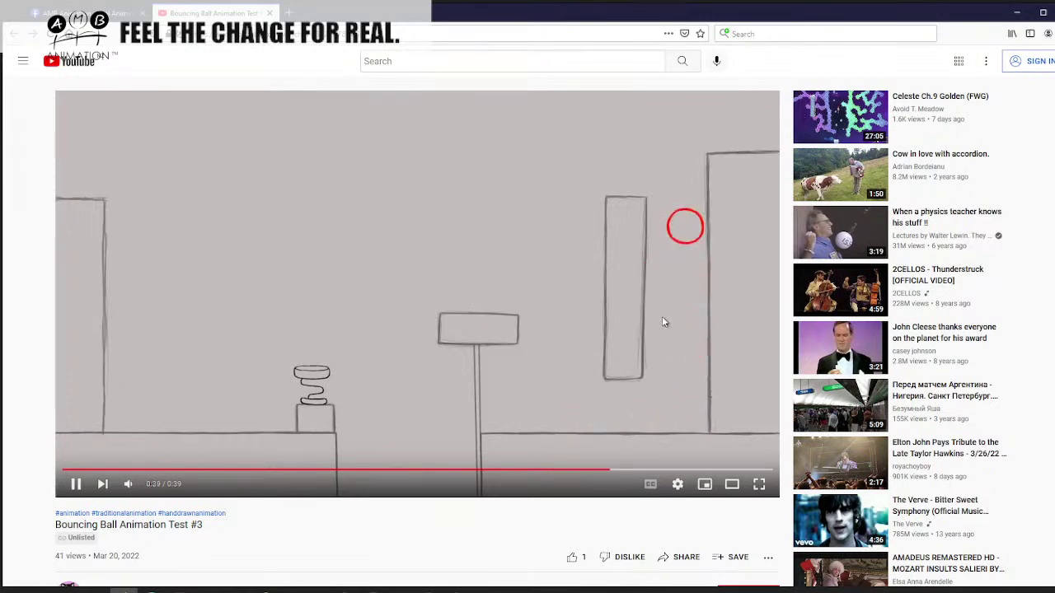
pyautogui.click(624, 472)
pyautogui.click(607, 474)
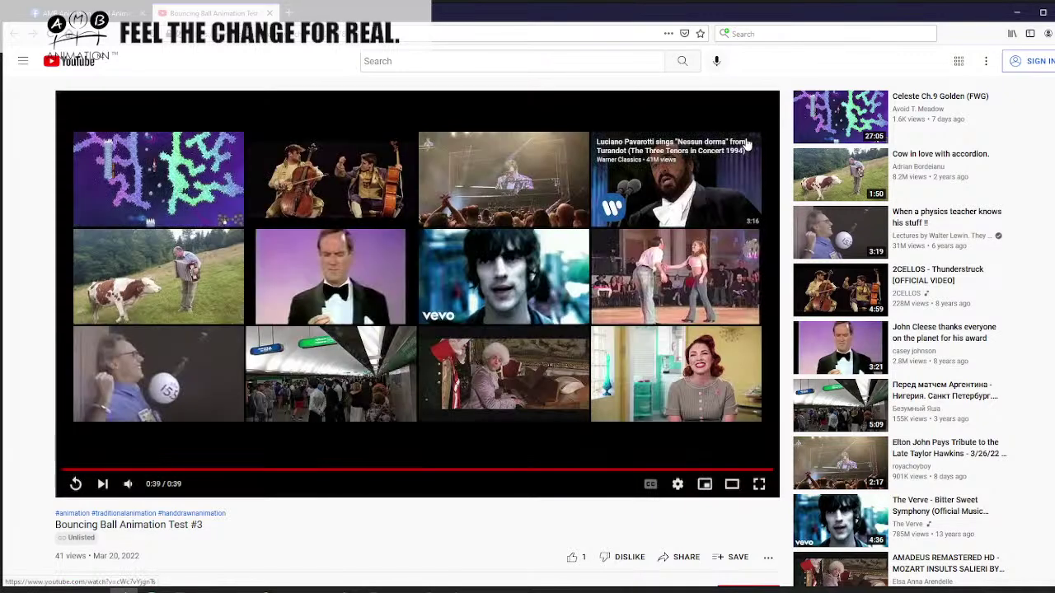
pyautogui.click(271, 13)
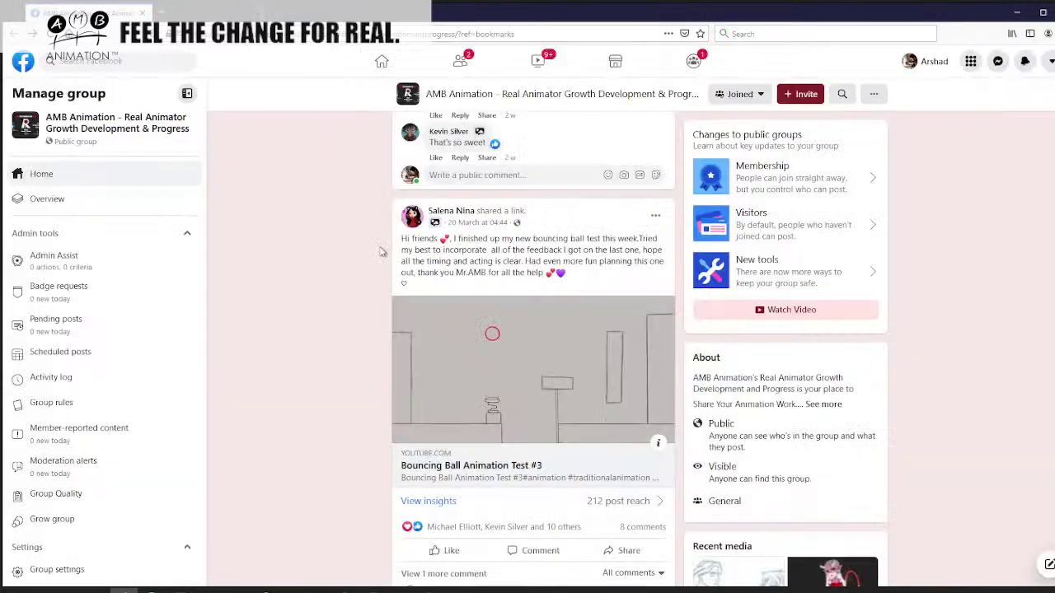
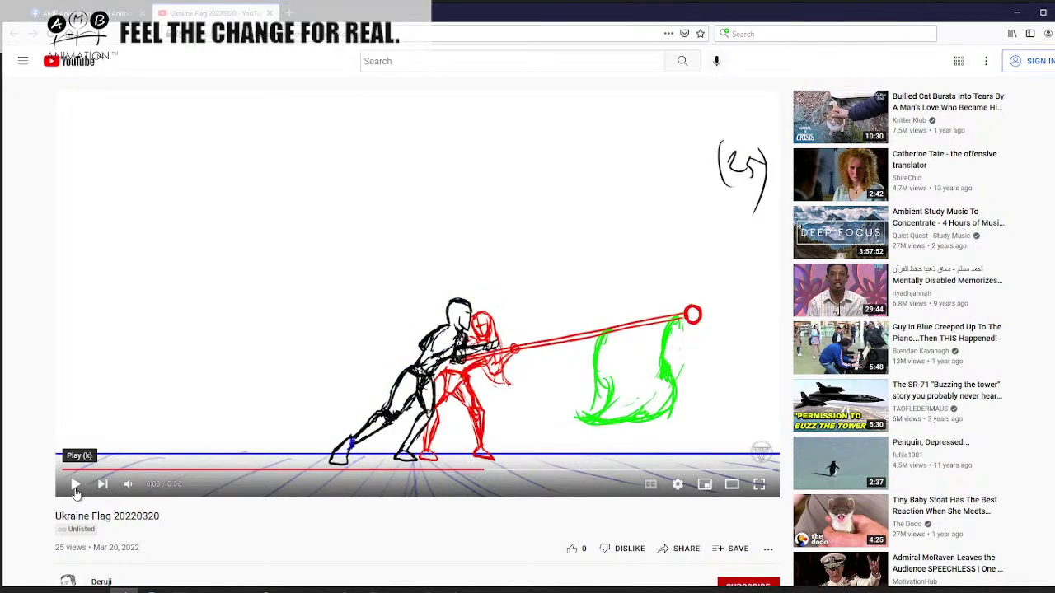
# - Step through the Ukraine Flag video near 0:03, and brush the two figures' long lean curves in Storyboard Pro
pyautogui.press('.')
pyautogui.press(',')
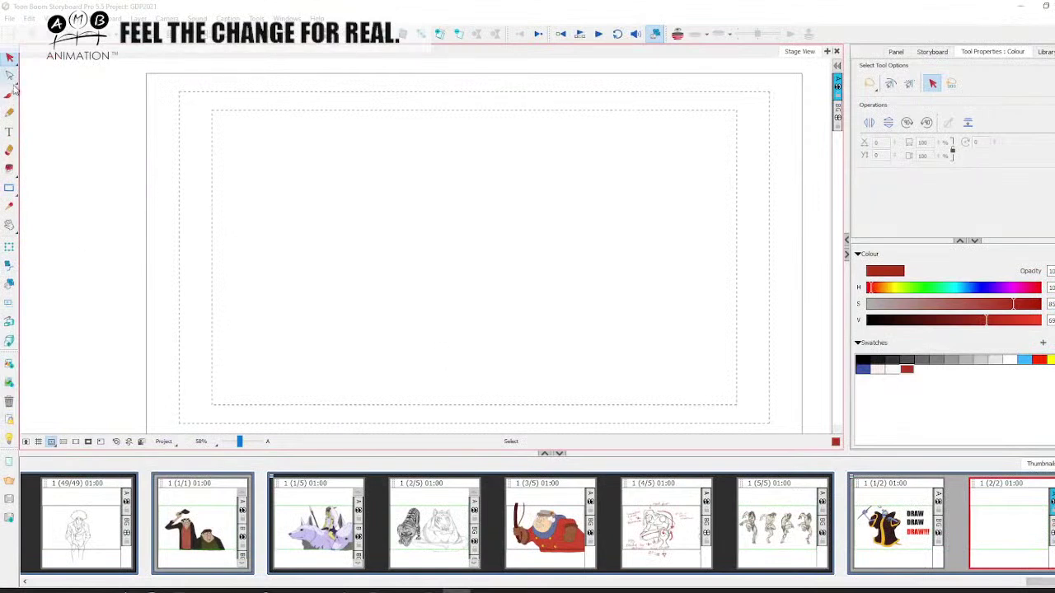
pyautogui.click(10, 93)
pyautogui.moveTo(394, 312)
pyautogui.mouseDown()
pyautogui.moveTo(433, 248)
pyautogui.moveTo(452, 169)
pyautogui.moveTo(499, 312)
pyautogui.moveTo(501, 173)
pyautogui.moveTo(381, 314)
pyautogui.mouseUp()
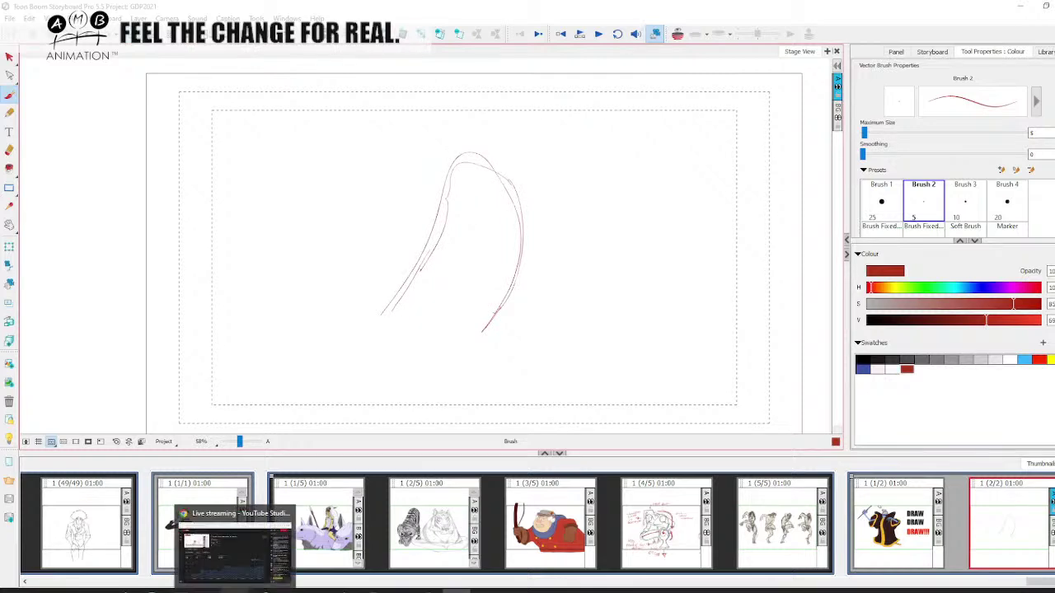
# - Bring up the Ukraine Flag video, detach its tab into a window beyond the right screen edge, and return to Storyboard Pro
pyautogui.click(124, 544)
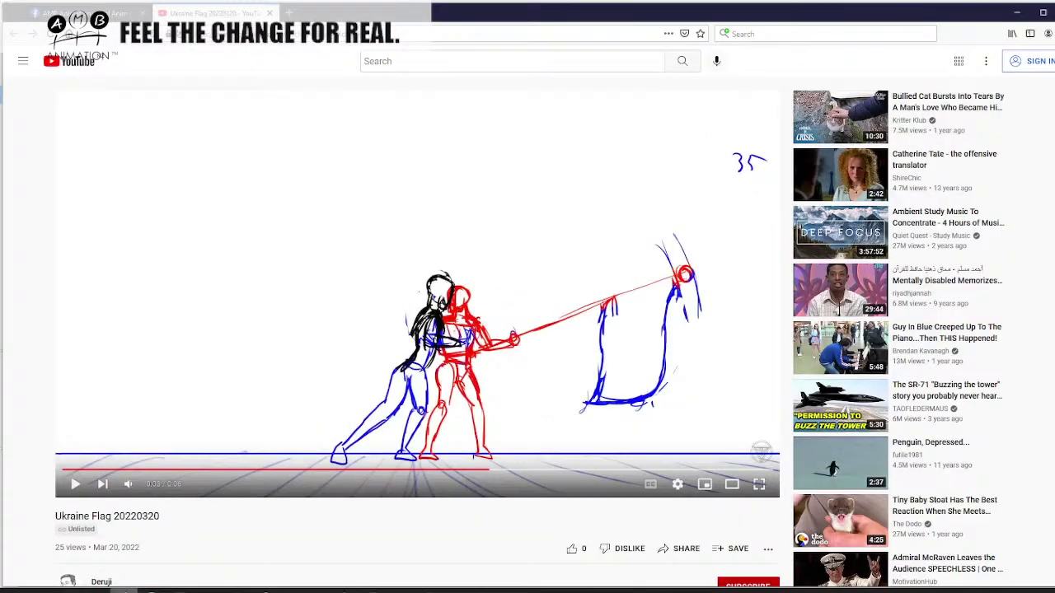
pyautogui.moveTo(229, 13); pyautogui.dragTo(1054, 115)
pyautogui.click(456, 591)
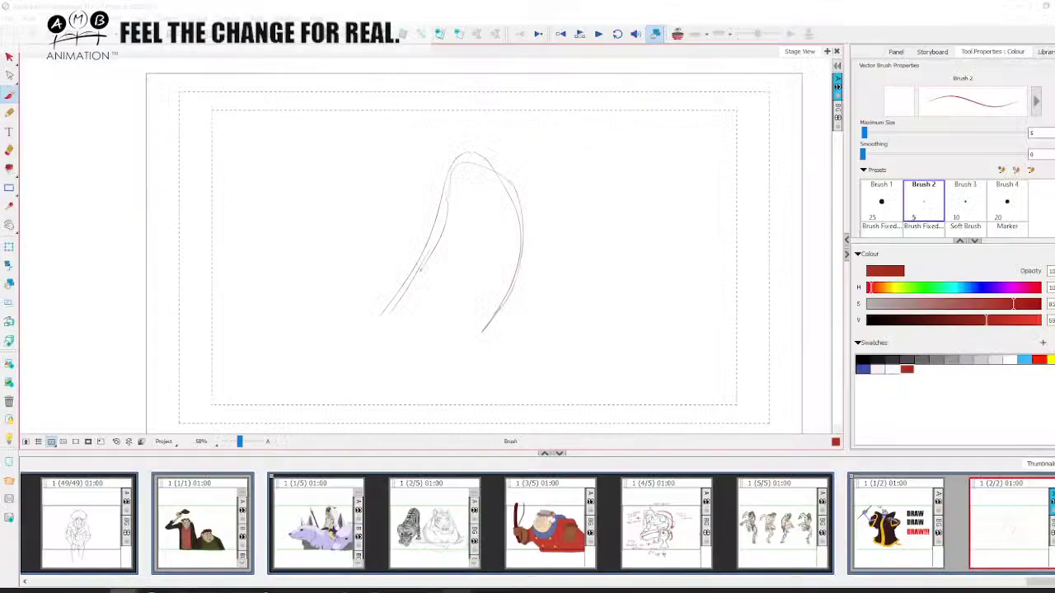
# - Build up the two lean curves with repeated strokes and add light arcs beside and across them
pyautogui.moveTo(458, 163)
pyautogui.mouseDown()
pyautogui.moveTo(415, 291)
pyautogui.moveTo(384, 335)
pyautogui.mouseUp()
pyautogui.moveTo(443, 239); pyautogui.dragTo(358, 357)
pyautogui.moveTo(448, 183); pyautogui.dragTo(396, 322)
pyautogui.moveTo(470, 156); pyautogui.dragTo(506, 317)
pyautogui.moveTo(519, 264); pyautogui.dragTo(465, 371)
pyautogui.moveTo(504, 222); pyautogui.dragTo(481, 353)
pyautogui.moveTo(321, 294)
pyautogui.mouseDown()
pyautogui.moveTo(338, 248)
pyautogui.moveTo(408, 239)
pyautogui.moveTo(497, 288)
pyautogui.mouseUp()
pyautogui.moveTo(330, 257); pyautogui.dragTo(320, 288)
pyautogui.moveTo(399, 254); pyautogui.dragTo(445, 274)
pyautogui.moveTo(524, 277); pyautogui.dragTo(494, 339)
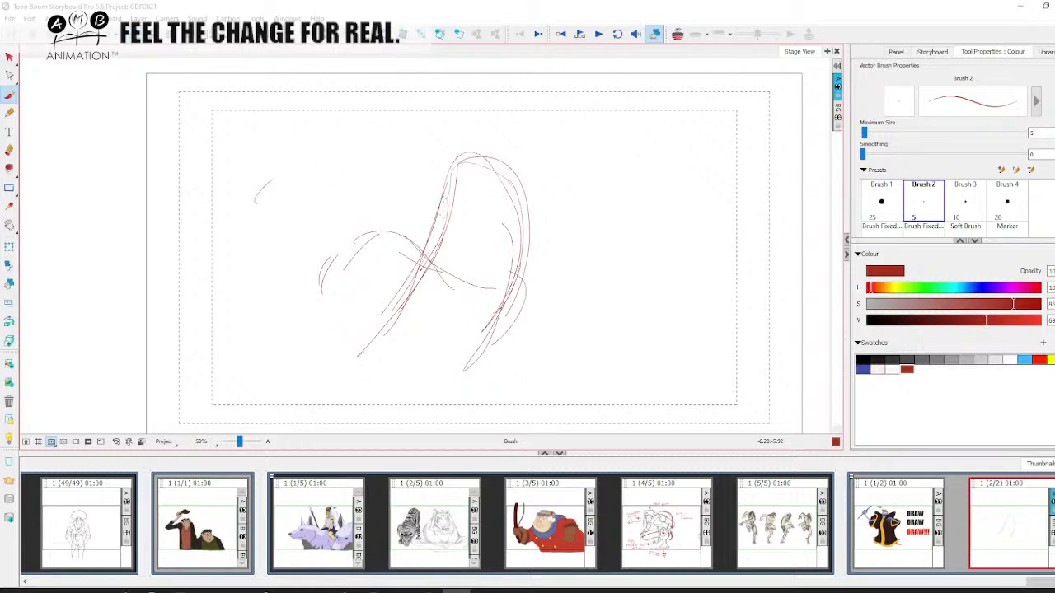
# - Brush the rear figure's back contour and torso along the first lean curve
pyautogui.moveTo(441, 185)
pyautogui.mouseDown()
pyautogui.moveTo(441, 251)
pyautogui.moveTo(394, 318)
pyautogui.mouseUp()
pyautogui.moveTo(440, 249); pyautogui.dragTo(364, 347)
pyautogui.moveTo(412, 295)
pyautogui.mouseDown()
pyautogui.moveTo(436, 199)
pyautogui.moveTo(484, 224)
pyautogui.moveTo(477, 264)
pyautogui.mouseUp()
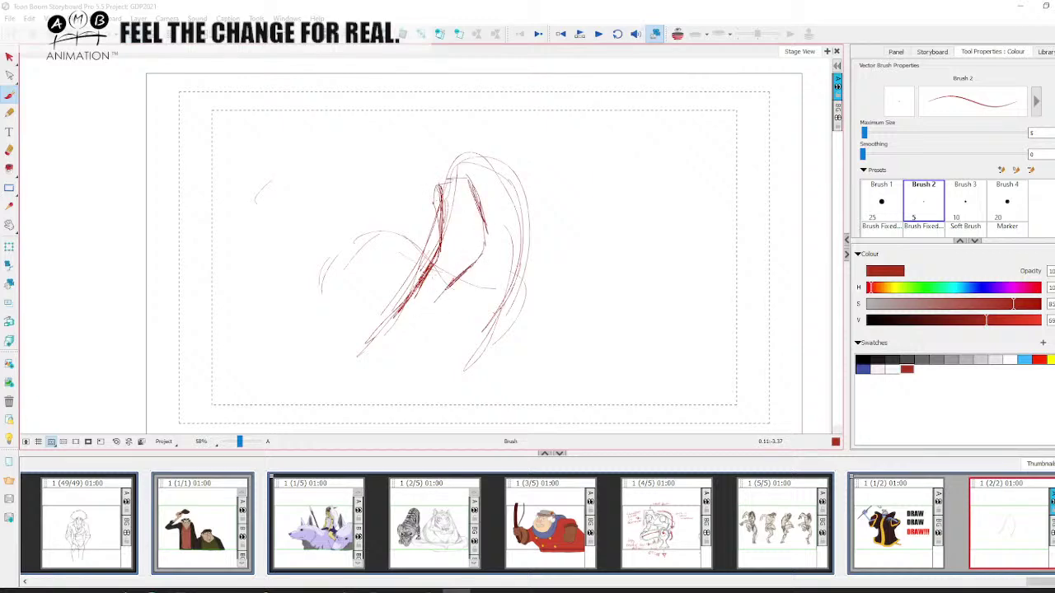
# - Brush the rear figure's bent front leg down to the foot and its arms reaching forward
pyautogui.moveTo(458, 277)
pyautogui.mouseDown()
pyautogui.moveTo(493, 320)
pyautogui.moveTo(483, 362)
pyautogui.mouseUp()
pyautogui.moveTo(437, 299); pyautogui.dragTo(481, 333)
pyautogui.moveTo(442, 295)
pyautogui.mouseDown()
pyautogui.moveTo(484, 334)
pyautogui.moveTo(488, 379)
pyautogui.mouseUp()
pyautogui.moveTo(480, 327); pyautogui.dragTo(476, 392)
pyautogui.moveTo(493, 349); pyautogui.dragTo(478, 391)
pyautogui.moveTo(447, 298)
pyautogui.mouseDown()
pyautogui.moveTo(481, 235)
pyautogui.moveTo(479, 196)
pyautogui.moveTo(452, 193)
pyautogui.moveTo(488, 237)
pyautogui.moveTo(478, 244)
pyautogui.mouseUp()
pyautogui.moveTo(441, 213); pyautogui.dragTo(466, 235)
pyautogui.moveTo(485, 238)
pyautogui.mouseDown()
pyautogui.moveTo(552, 221)
pyautogui.moveTo(499, 239)
pyautogui.mouseUp()
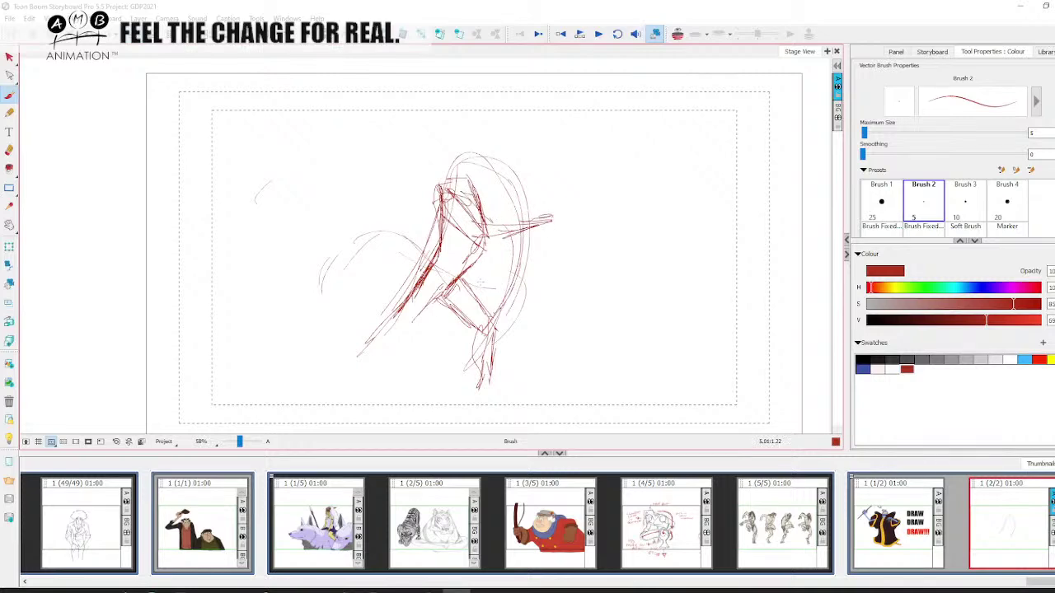
# - Brush the rear figure's back leg stretched out to the foot and rough in its head and back line
pyautogui.moveTo(433, 259); pyautogui.dragTo(371, 338)
pyautogui.moveTo(440, 301); pyautogui.dragTo(330, 384)
pyautogui.moveTo(381, 320)
pyautogui.mouseDown()
pyautogui.moveTo(313, 389)
pyautogui.moveTo(371, 333)
pyautogui.mouseUp()
pyautogui.moveTo(370, 333)
pyautogui.mouseDown()
pyautogui.moveTo(407, 279)
pyautogui.moveTo(441, 255)
pyautogui.mouseUp()
pyautogui.moveTo(442, 173)
pyautogui.mouseDown()
pyautogui.moveTo(448, 142)
pyautogui.moveTo(458, 140)
pyautogui.moveTo(467, 170)
pyautogui.mouseUp()
pyautogui.moveTo(443, 181); pyautogui.dragTo(347, 355)
pyautogui.moveTo(458, 158); pyautogui.dragTo(404, 281)
# - Brush the front figure's head, torso sides and forward arm over the second lean curve
pyautogui.moveTo(500, 175); pyautogui.dragTo(496, 310)
pyautogui.moveTo(470, 224); pyautogui.dragTo(544, 214)
pyautogui.moveTo(491, 163); pyautogui.dragTo(506, 191)
pyautogui.moveTo(478, 163)
pyautogui.mouseDown()
pyautogui.moveTo(488, 196)
pyautogui.moveTo(512, 186)
pyautogui.moveTo(517, 211)
pyautogui.moveTo(483, 267)
pyautogui.mouseUp()
pyautogui.moveTo(492, 229); pyautogui.dragTo(483, 306)
# - Brush the front figure's hips and its forward leg braced out ahead of the body
pyautogui.moveTo(488, 261)
pyautogui.mouseDown()
pyautogui.moveTo(482, 313)
pyautogui.moveTo(498, 339)
pyautogui.moveTo(497, 381)
pyautogui.mouseUp()
pyautogui.moveTo(511, 247)
pyautogui.mouseDown()
pyautogui.moveTo(554, 316)
pyautogui.moveTo(559, 352)
pyautogui.mouseUp()
pyautogui.moveTo(551, 310); pyautogui.dragTo(564, 361)
pyautogui.moveTo(553, 320); pyautogui.dragTo(569, 368)
pyautogui.moveTo(489, 252); pyautogui.dragTo(570, 364)
pyautogui.moveTo(557, 332); pyautogui.dragTo(572, 367)
pyautogui.moveTo(506, 267); pyautogui.dragTo(551, 323)
pyautogui.moveTo(447, 247); pyautogui.dragTo(356, 354)
pyautogui.moveTo(434, 264)
pyautogui.mouseDown()
pyautogui.moveTo(454, 240)
pyautogui.moveTo(571, 354)
pyautogui.mouseUp()
pyautogui.moveTo(551, 313); pyautogui.dragTo(560, 358)
# - Brush the front figure's supporting leg, add the feet, and touch up the hip line
pyautogui.moveTo(504, 199)
pyautogui.mouseDown()
pyautogui.moveTo(513, 259)
pyautogui.moveTo(493, 270)
pyautogui.moveTo(517, 342)
pyautogui.moveTo(510, 379)
pyautogui.mouseUp()
pyautogui.moveTo(505, 340); pyautogui.dragTo(509, 387)
pyautogui.moveTo(544, 321); pyautogui.dragTo(558, 376)
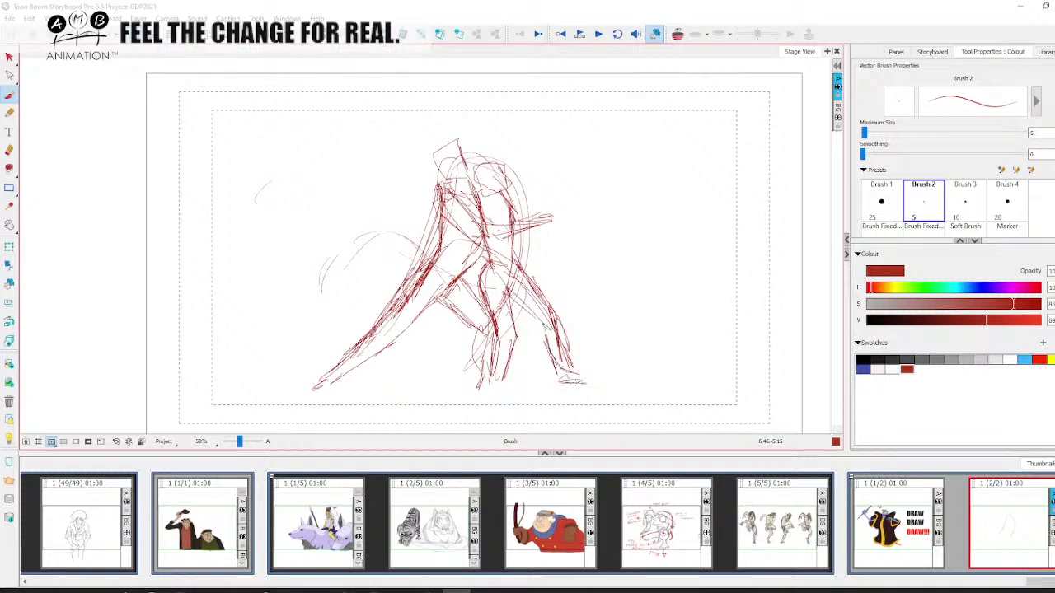
pyautogui.moveTo(552, 393); pyautogui.dragTo(594, 389)
pyautogui.moveTo(483, 378); pyautogui.dragTo(493, 387)
pyautogui.moveTo(515, 263); pyautogui.dragTo(520, 276)
pyautogui.moveTo(520, 238); pyautogui.dragTo(512, 267)
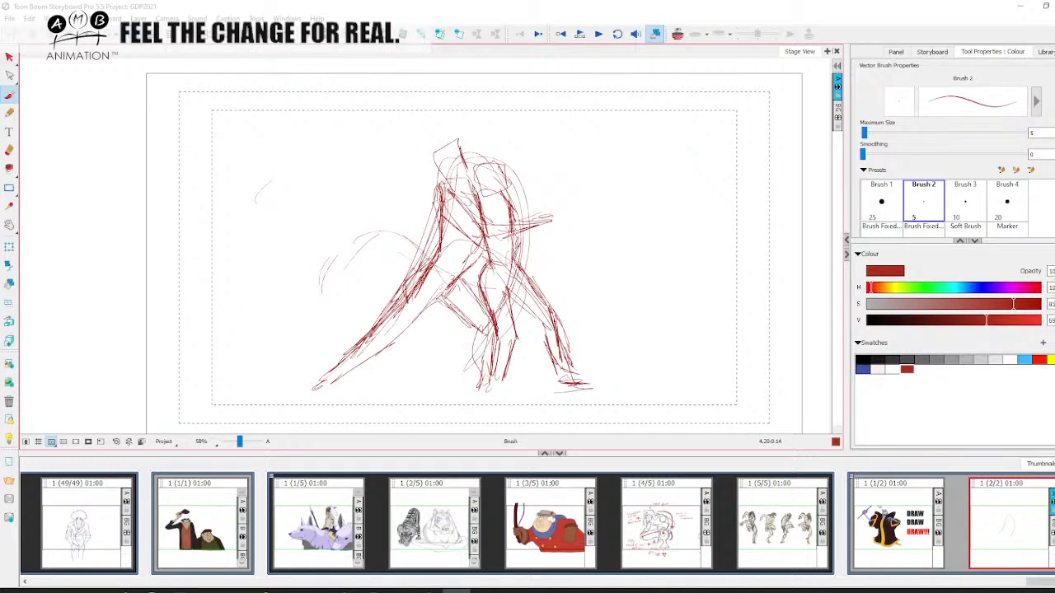
# - Brush the front figure's arms holding a long raised flagpole with a looped tip and two hanging flag edges
pyautogui.moveTo(503, 192)
pyautogui.mouseDown()
pyautogui.moveTo(549, 216)
pyautogui.moveTo(580, 212)
pyautogui.mouseUp()
pyautogui.moveTo(505, 195); pyautogui.dragTo(534, 215)
pyautogui.moveTo(517, 230)
pyautogui.mouseDown()
pyautogui.moveTo(579, 213)
pyautogui.moveTo(539, 240)
pyautogui.moveTo(534, 223)
pyautogui.moveTo(658, 183)
pyautogui.mouseUp()
pyautogui.press('space')
pyautogui.moveTo(493, 240); pyautogui.dragTo(706, 174)
pyautogui.press('space')
pyautogui.moveTo(717, 170); pyautogui.dragTo(683, 183)
pyautogui.moveTo(614, 202); pyautogui.dragTo(723, 161)
pyautogui.moveTo(720, 156)
pyautogui.mouseDown()
pyautogui.moveTo(664, 173)
pyautogui.moveTo(563, 320)
pyautogui.mouseUp()
pyautogui.moveTo(684, 192); pyautogui.dragTo(657, 302)
# - Block in the front figure's head and rework its shoulders and arms gripping the pole
pyautogui.moveTo(357, 210)
pyautogui.mouseDown()
pyautogui.moveTo(358, 168)
pyautogui.moveTo(338, 202)
pyautogui.moveTo(409, 193)
pyautogui.moveTo(382, 226)
pyautogui.mouseUp()
pyautogui.moveTo(384, 188)
pyautogui.mouseDown()
pyautogui.moveTo(411, 229)
pyautogui.moveTo(389, 224)
pyautogui.mouseUp()
pyautogui.moveTo(389, 226); pyautogui.dragTo(414, 216)
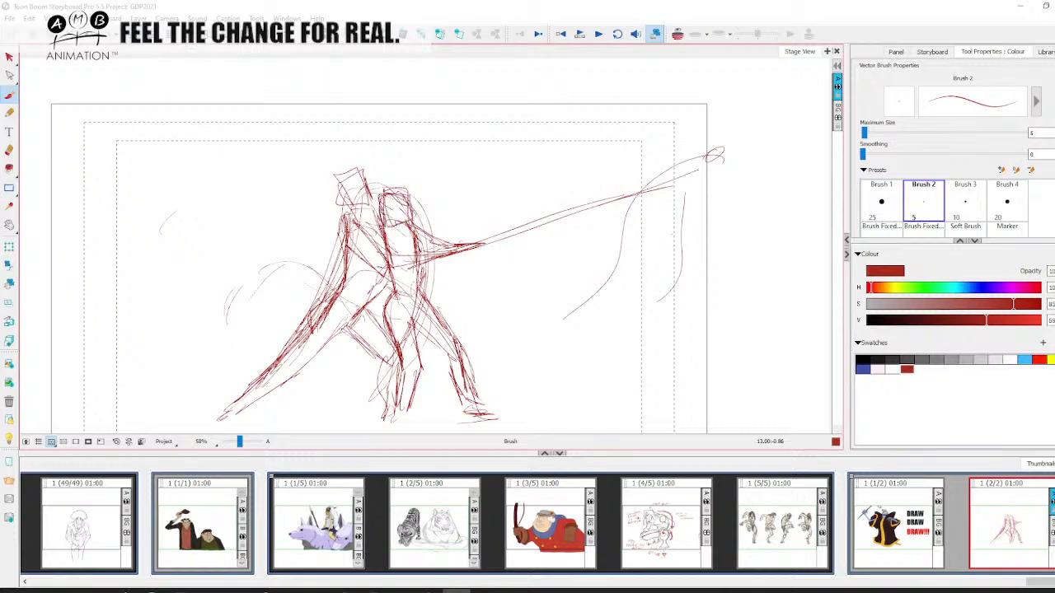
pyautogui.press('space')
pyautogui.moveTo(479, 304); pyautogui.dragTo(523, 283)
pyautogui.moveTo(401, 207); pyautogui.dragTo(440, 240)
pyautogui.moveTo(389, 198); pyautogui.dragTo(421, 229)
pyautogui.moveTo(425, 231); pyautogui.dragTo(461, 242)
pyautogui.moveTo(424, 235)
pyautogui.mouseDown()
pyautogui.moveTo(471, 241)
pyautogui.moveTo(444, 247)
pyautogui.mouseUp()
pyautogui.moveTo(406, 231); pyautogui.dragTo(436, 256)
pyautogui.moveTo(430, 254)
pyautogui.mouseDown()
pyautogui.moveTo(486, 239)
pyautogui.moveTo(480, 249)
pyautogui.mouseUp()
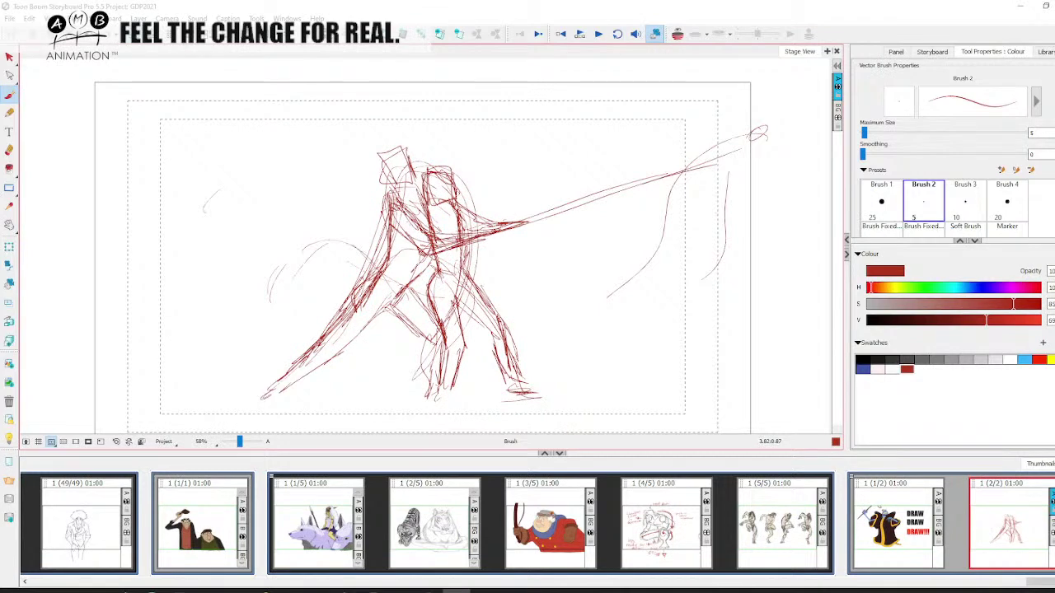
# - Add the rear figure's shoulder line and strengthen its hip, arm and leg strokes
pyautogui.moveTo(384, 203); pyautogui.dragTo(432, 193)
pyautogui.moveTo(436, 235); pyautogui.dragTo(406, 286)
pyautogui.moveTo(436, 247)
pyautogui.mouseDown()
pyautogui.moveTo(398, 292)
pyautogui.moveTo(416, 273)
pyautogui.mouseUp()
pyautogui.press('space')
pyautogui.moveTo(420, 268); pyautogui.dragTo(509, 252)
pyautogui.moveTo(403, 327); pyautogui.dragTo(369, 366)
pyautogui.moveTo(398, 344); pyautogui.dragTo(347, 377)
# - Reinforce the flagpole and complete the flag's curved sides and bottom edge
pyautogui.press('space')
pyautogui.moveTo(638, 298); pyautogui.dragTo(493, 353)
pyautogui.moveTo(241, 443); pyautogui.dragTo(235, 443)
pyautogui.press('space')
pyautogui.moveTo(353, 365); pyautogui.dragTo(387, 359)
pyautogui.moveTo(235, 441); pyautogui.dragTo(239, 442)
pyautogui.press('space')
pyautogui.moveTo(542, 367); pyautogui.dragTo(299, 357)
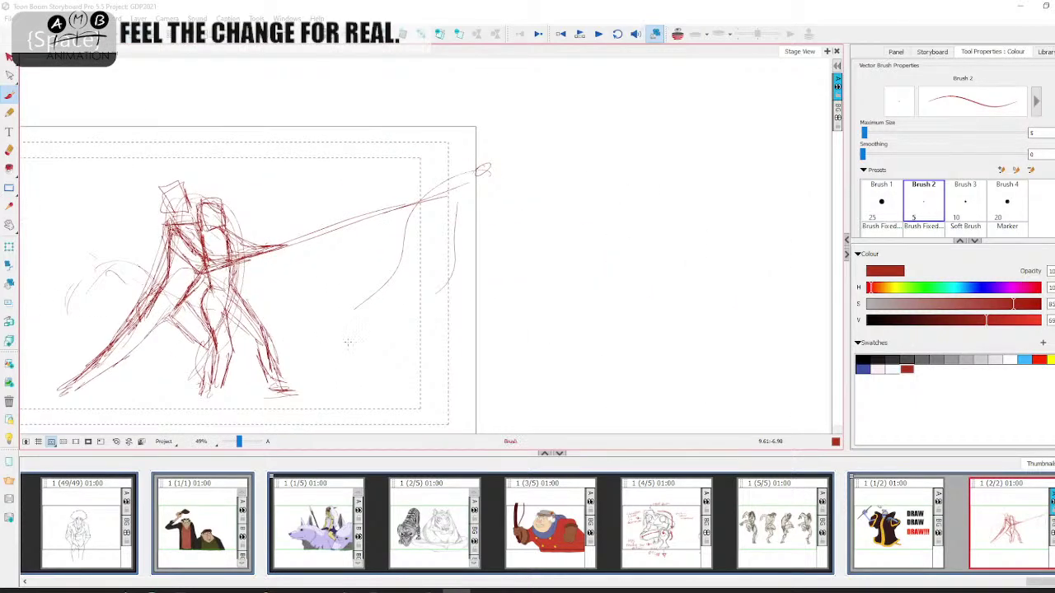
pyautogui.moveTo(287, 246)
pyautogui.mouseDown()
pyautogui.moveTo(494, 180)
pyautogui.moveTo(384, 215)
pyautogui.mouseUp()
pyautogui.moveTo(447, 173); pyautogui.dragTo(371, 307)
pyautogui.moveTo(482, 190)
pyautogui.mouseDown()
pyautogui.moveTo(437, 304)
pyautogui.moveTo(449, 293)
pyautogui.mouseUp()
pyautogui.press('space')
pyautogui.moveTo(332, 320); pyautogui.dragTo(441, 286)
# - Brush a glass beside the camera frame with a rim and liquid line, and hand-letter "Anatomy" on it
pyautogui.press('space')
pyautogui.moveTo(483, 326); pyautogui.dragTo(375, 337)
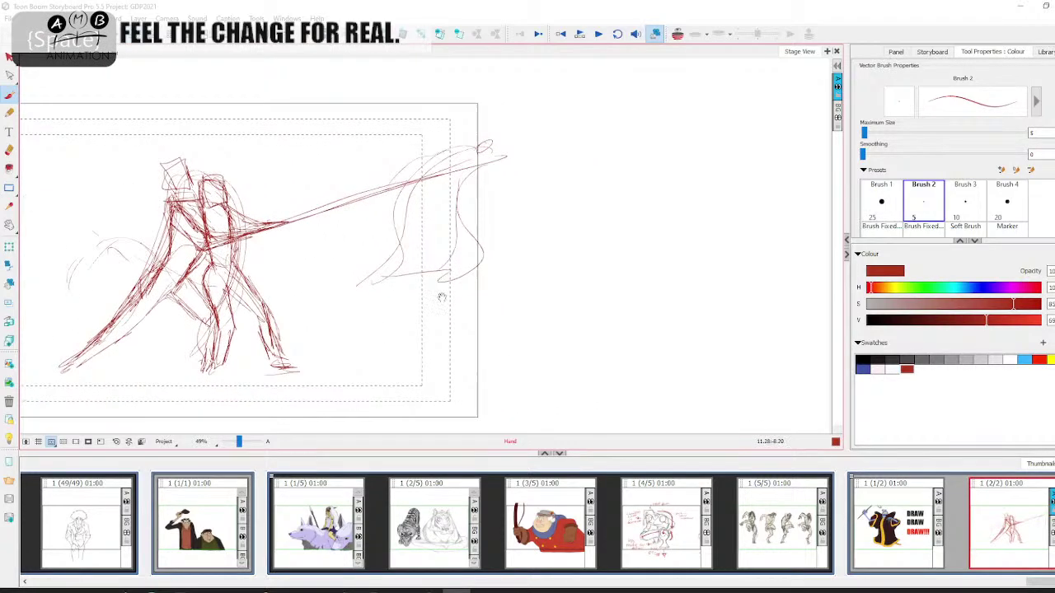
pyautogui.moveTo(670, 278)
pyautogui.mouseDown()
pyautogui.moveTo(638, 297)
pyautogui.moveTo(665, 280)
pyautogui.mouseUp()
pyautogui.press('space')
pyautogui.moveTo(697, 309); pyautogui.dragTo(700, 269)
pyautogui.moveTo(602, 244); pyautogui.dragTo(619, 353)
pyautogui.moveTo(686, 247)
pyautogui.mouseDown()
pyautogui.moveTo(680, 349)
pyautogui.moveTo(614, 356)
pyautogui.mouseUp()
pyautogui.moveTo(659, 359); pyautogui.dragTo(684, 316)
pyautogui.moveTo(689, 244); pyautogui.dragTo(678, 329)
pyautogui.moveTo(602, 272); pyautogui.dragTo(691, 272)
pyautogui.moveTo(624, 292)
pyautogui.mouseDown()
pyautogui.moveTo(615, 305)
pyautogui.moveTo(646, 298)
pyautogui.mouseUp()
pyautogui.moveTo(603, 279)
pyautogui.mouseDown()
pyautogui.moveTo(672, 273)
pyautogui.moveTo(681, 305)
pyautogui.mouseUp()
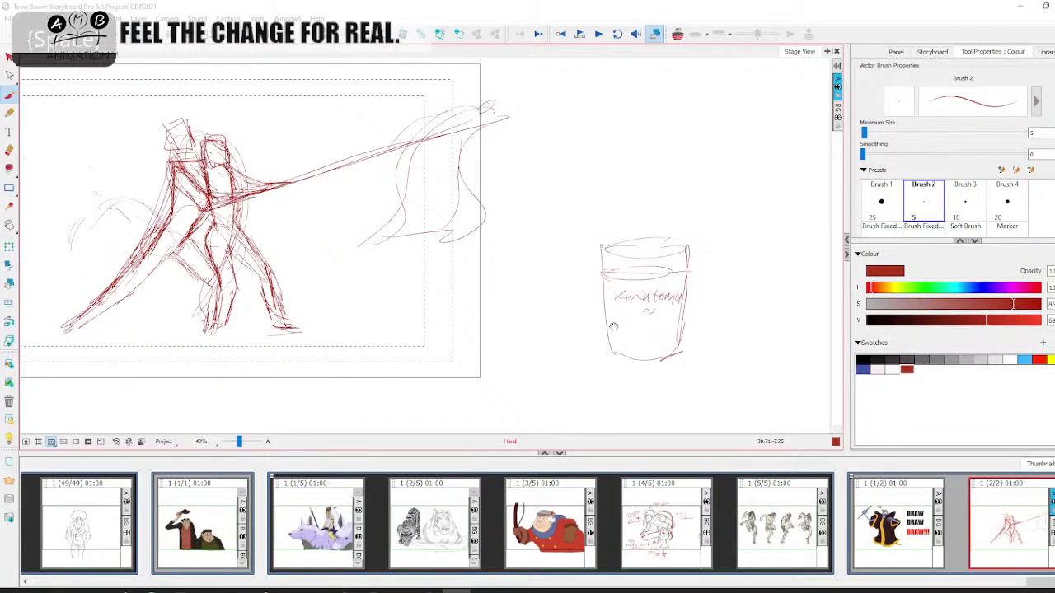
# - Reinforce the glass's sides, base and liquid surface with extra strokes
pyautogui.moveTo(595, 248)
pyautogui.mouseDown()
pyautogui.moveTo(605, 358)
pyautogui.moveTo(692, 244)
pyautogui.moveTo(674, 363)
pyautogui.mouseUp()
pyautogui.moveTo(689, 327)
pyautogui.mouseDown()
pyautogui.moveTo(683, 353)
pyautogui.moveTo(604, 359)
pyautogui.mouseUp()
pyautogui.moveTo(698, 233); pyautogui.dragTo(674, 354)
pyautogui.moveTo(674, 270); pyautogui.dragTo(676, 273)
pyautogui.moveTo(605, 269)
pyautogui.mouseDown()
pyautogui.moveTo(680, 273)
pyautogui.moveTo(660, 269)
pyautogui.mouseUp()
# - Brush a stream pouring into the glass and liquid overflowing down both sides
pyautogui.press('space')
pyautogui.moveTo(584, 242)
pyautogui.mouseDown()
pyautogui.moveTo(697, 249)
pyautogui.moveTo(606, 255)
pyautogui.moveTo(682, 278)
pyautogui.mouseUp()
pyautogui.press('space')
pyautogui.moveTo(241, 443); pyautogui.dragTo(237, 443)
pyautogui.press('space')
pyautogui.moveTo(698, 278); pyautogui.dragTo(606, 291)
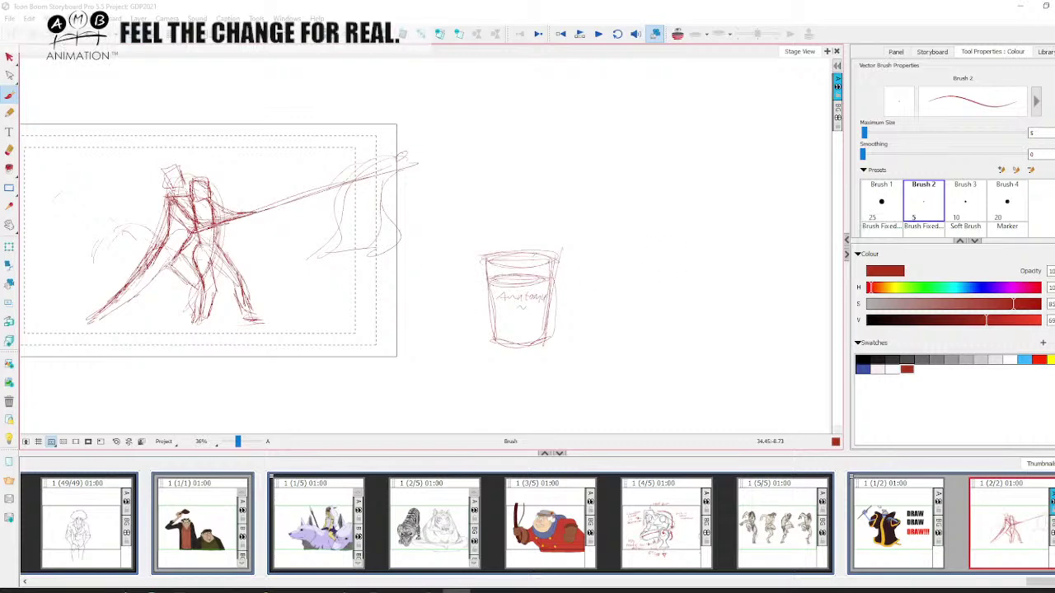
pyautogui.moveTo(552, 179); pyautogui.dragTo(534, 251)
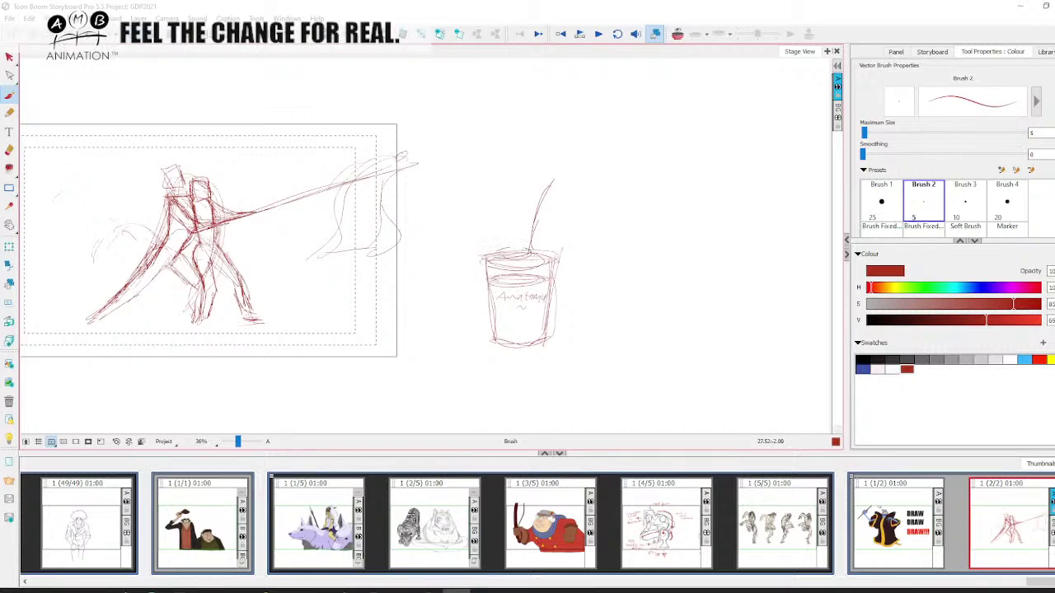
pyautogui.moveTo(535, 193); pyautogui.dragTo(523, 216)
pyautogui.moveTo(562, 197); pyautogui.dragTo(582, 189)
pyautogui.moveTo(526, 206); pyautogui.dragTo(515, 234)
pyautogui.moveTo(518, 243)
pyautogui.mouseDown()
pyautogui.moveTo(513, 264)
pyautogui.moveTo(452, 277)
pyautogui.mouseUp()
pyautogui.moveTo(459, 279)
pyautogui.mouseDown()
pyautogui.moveTo(432, 315)
pyautogui.moveTo(377, 346)
pyautogui.mouseUp()
pyautogui.moveTo(427, 329)
pyautogui.mouseDown()
pyautogui.moveTo(385, 348)
pyautogui.moveTo(408, 351)
pyautogui.mouseUp()
pyautogui.moveTo(481, 271)
pyautogui.mouseDown()
pyautogui.moveTo(436, 355)
pyautogui.moveTo(448, 356)
pyautogui.mouseUp()
pyautogui.moveTo(445, 354); pyautogui.dragTo(426, 365)
pyautogui.moveTo(547, 249)
pyautogui.mouseDown()
pyautogui.moveTo(600, 342)
pyautogui.moveTo(705, 359)
pyautogui.mouseUp()
pyautogui.press('space')
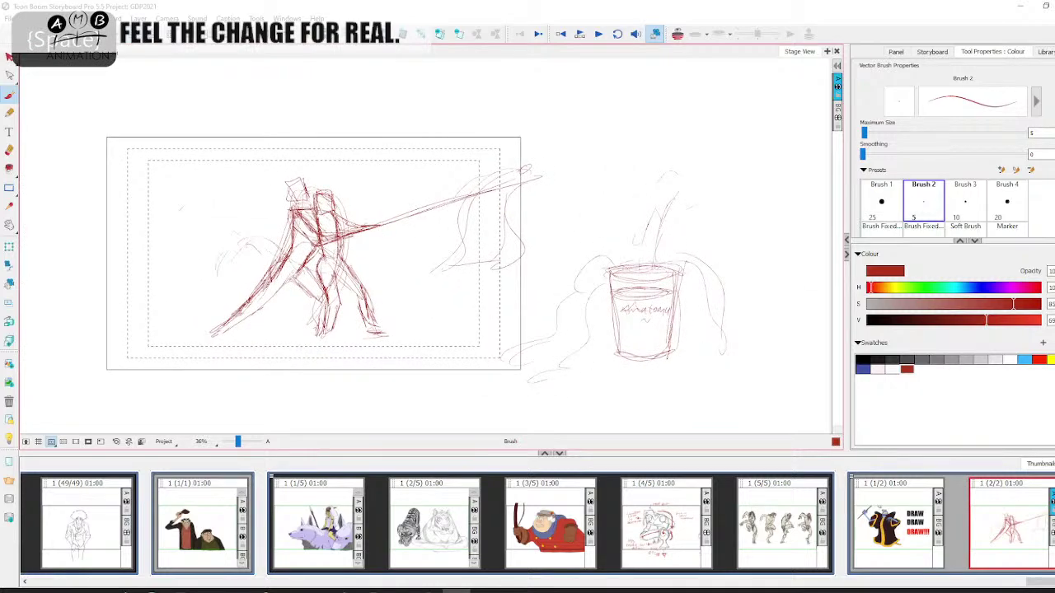
# - Bring back the Ukraine Flag video window and play the flag swing from the start in short bursts to about 0:01
pyautogui.moveTo(1054, 210); pyautogui.dragTo(232, 19)
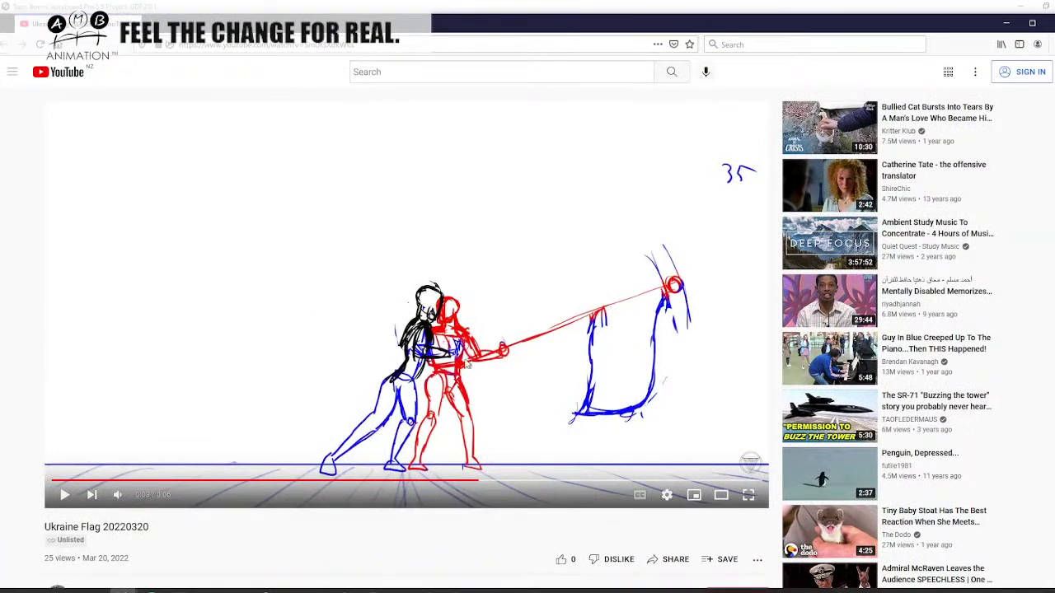
pyautogui.moveTo(305, 480); pyautogui.dragTo(10, 494)
pyautogui.click(66, 496)
pyautogui.click(65, 497)
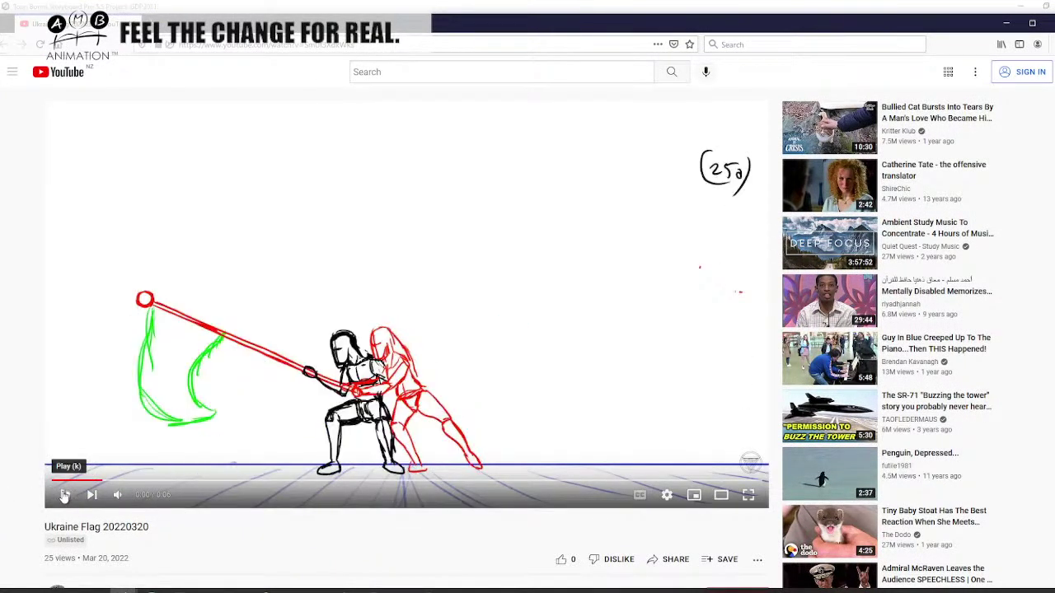
pyautogui.click(69, 496)
pyautogui.click(68, 497)
pyautogui.click(66, 497)
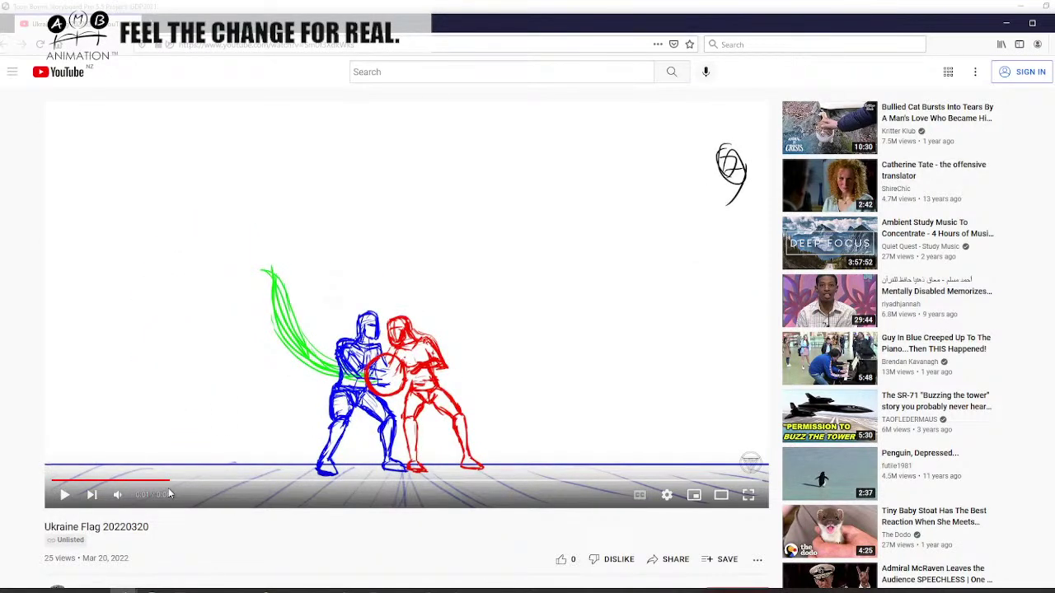
# - Move the video window aside and reinforce the two fighters' backs, torsos and legs with extra brush strokes
pyautogui.moveTo(340, 24); pyautogui.dragTo(1054, 108)
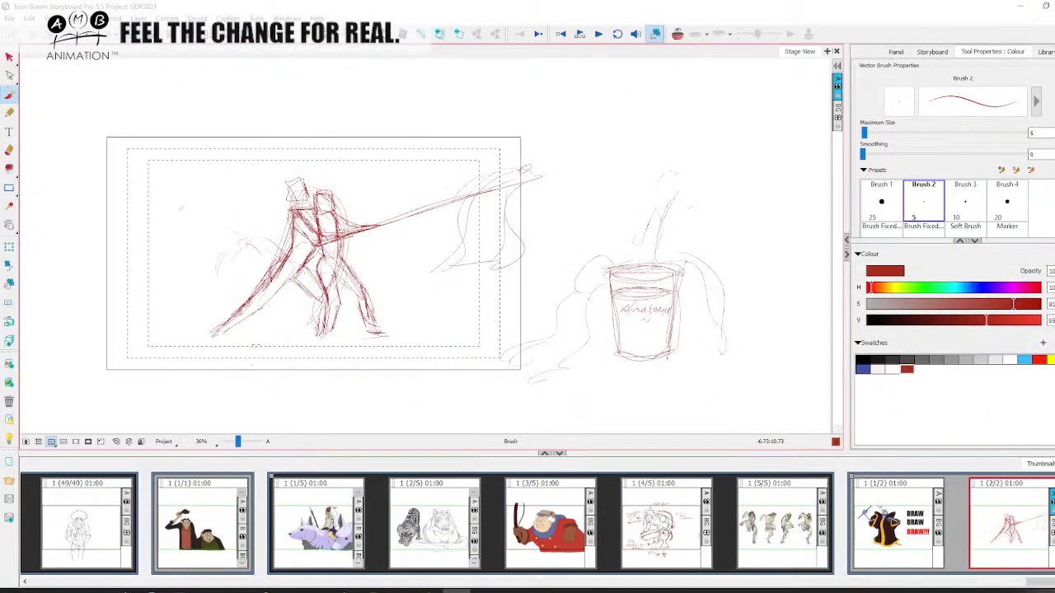
pyautogui.moveTo(305, 211); pyautogui.dragTo(254, 295)
pyautogui.moveTo(316, 194)
pyautogui.mouseDown()
pyautogui.moveTo(351, 255)
pyautogui.moveTo(303, 341)
pyautogui.mouseUp()
pyautogui.moveTo(339, 199)
pyautogui.mouseDown()
pyautogui.moveTo(341, 269)
pyautogui.moveTo(315, 328)
pyautogui.mouseUp()
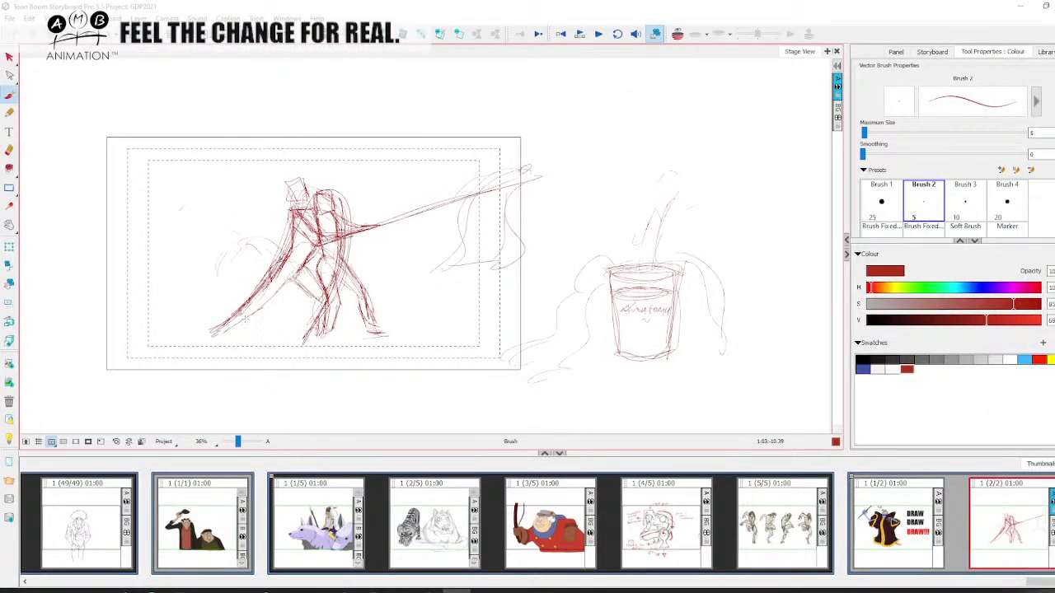
pyautogui.moveTo(323, 257)
pyautogui.mouseDown()
pyautogui.moveTo(377, 315)
pyautogui.moveTo(368, 309)
pyautogui.moveTo(374, 325)
pyautogui.mouseUp()
pyautogui.moveTo(353, 273); pyautogui.dragTo(367, 299)
pyautogui.moveTo(288, 249); pyautogui.dragTo(222, 323)
pyautogui.moveTo(318, 268)
pyautogui.mouseDown()
pyautogui.moveTo(342, 315)
pyautogui.moveTo(298, 280)
pyautogui.mouseUp()
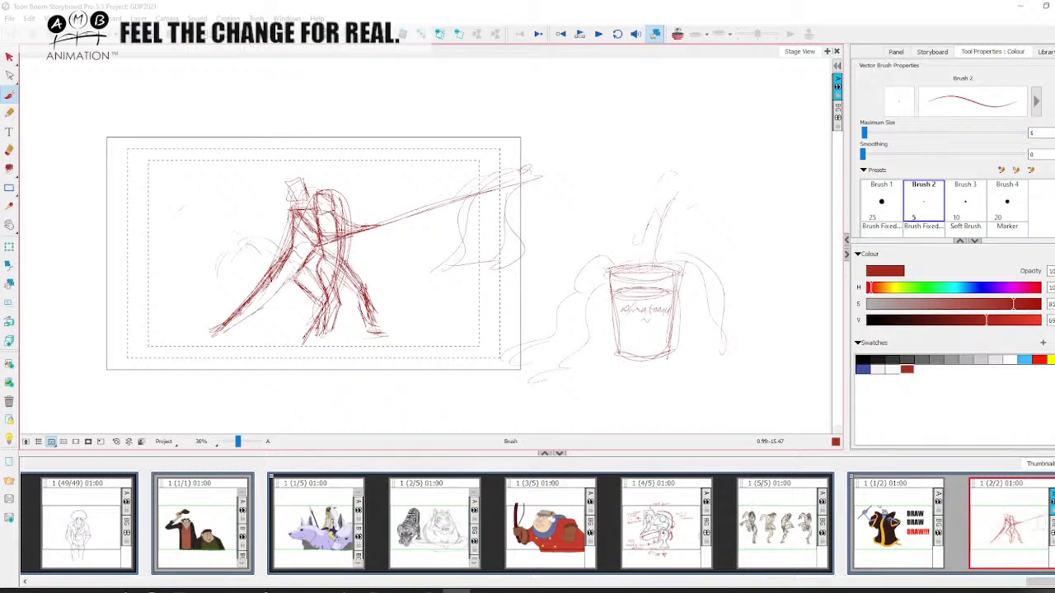
# - Brush a tilted cup pouring towards the "Anatomy" glass, with extra strokes and arrows around the stream and overflow
pyautogui.moveTo(740, 208)
pyautogui.mouseDown()
pyautogui.moveTo(725, 142)
pyautogui.moveTo(804, 119)
pyautogui.moveTo(730, 235)
pyautogui.mouseUp()
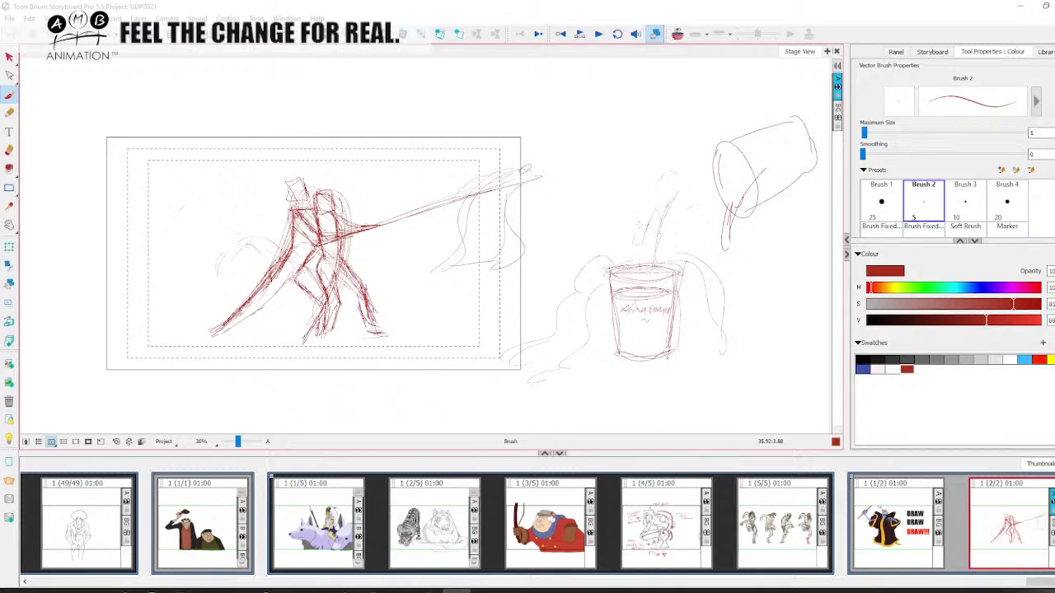
pyautogui.moveTo(596, 202)
pyautogui.mouseDown()
pyautogui.moveTo(686, 221)
pyautogui.moveTo(646, 233)
pyautogui.moveTo(679, 290)
pyautogui.moveTo(738, 288)
pyautogui.moveTo(754, 273)
pyautogui.moveTo(722, 309)
pyautogui.mouseUp()
pyautogui.moveTo(725, 198)
pyautogui.mouseDown()
pyautogui.moveTo(720, 277)
pyautogui.moveTo(698, 305)
pyautogui.moveTo(734, 366)
pyautogui.mouseUp()
pyautogui.moveTo(587, 349); pyautogui.dragTo(674, 374)
pyautogui.moveTo(536, 303); pyautogui.dragTo(565, 349)
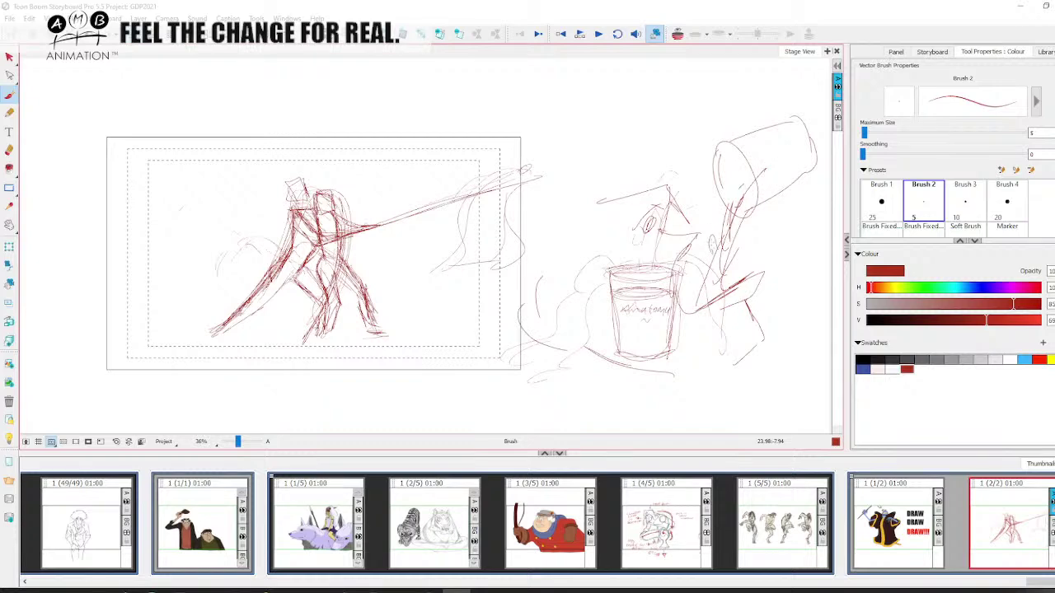
# - Reinforce the tilted cup's outline and brush rough gripping strokes along its upper edge with long lines beside it
pyautogui.moveTo(727, 148)
pyautogui.mouseDown()
pyautogui.moveTo(753, 214)
pyautogui.moveTo(823, 110)
pyautogui.mouseUp()
pyautogui.moveTo(813, 115); pyautogui.dragTo(789, 194)
pyautogui.moveTo(748, 111); pyautogui.dragTo(756, 127)
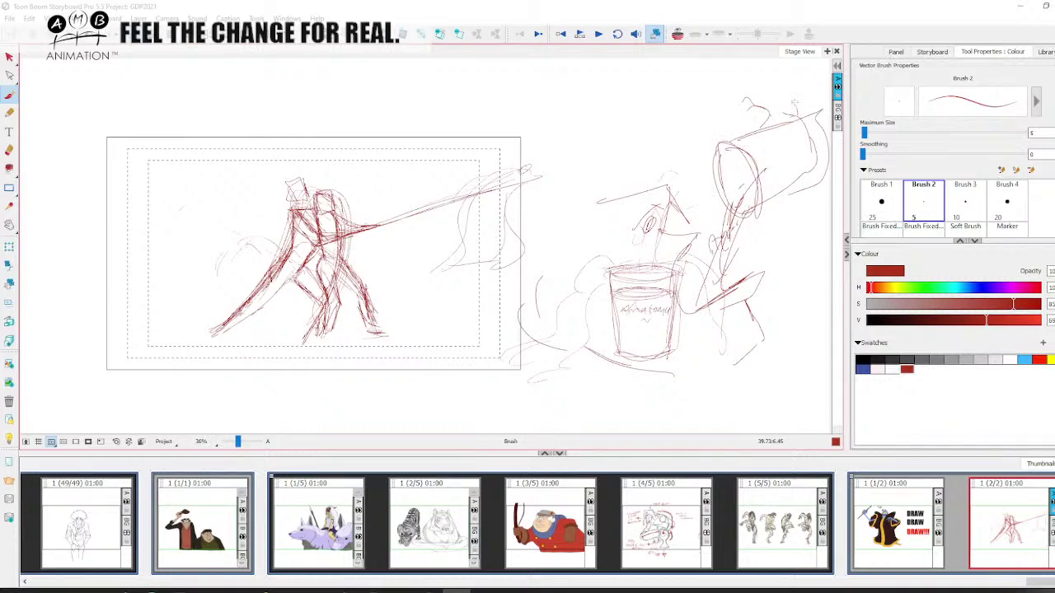
pyautogui.moveTo(768, 216); pyautogui.dragTo(792, 208)
pyautogui.press('space')
pyautogui.moveTo(792, 254); pyautogui.dragTo(677, 288)
pyautogui.moveTo(712, 145)
pyautogui.mouseDown()
pyautogui.moveTo(687, 132)
pyautogui.moveTo(698, 155)
pyautogui.mouseUp()
pyautogui.moveTo(719, 144)
pyautogui.mouseDown()
pyautogui.moveTo(748, 140)
pyautogui.moveTo(774, 76)
pyautogui.moveTo(773, 142)
pyautogui.moveTo(712, 254)
pyautogui.mouseUp()
pyautogui.press('space')
pyautogui.moveTo(677, 219)
pyautogui.mouseDown()
pyautogui.moveTo(693, 246)
pyautogui.moveTo(669, 202)
pyautogui.mouseUp()
pyautogui.moveTo(503, 203); pyautogui.dragTo(484, 175)
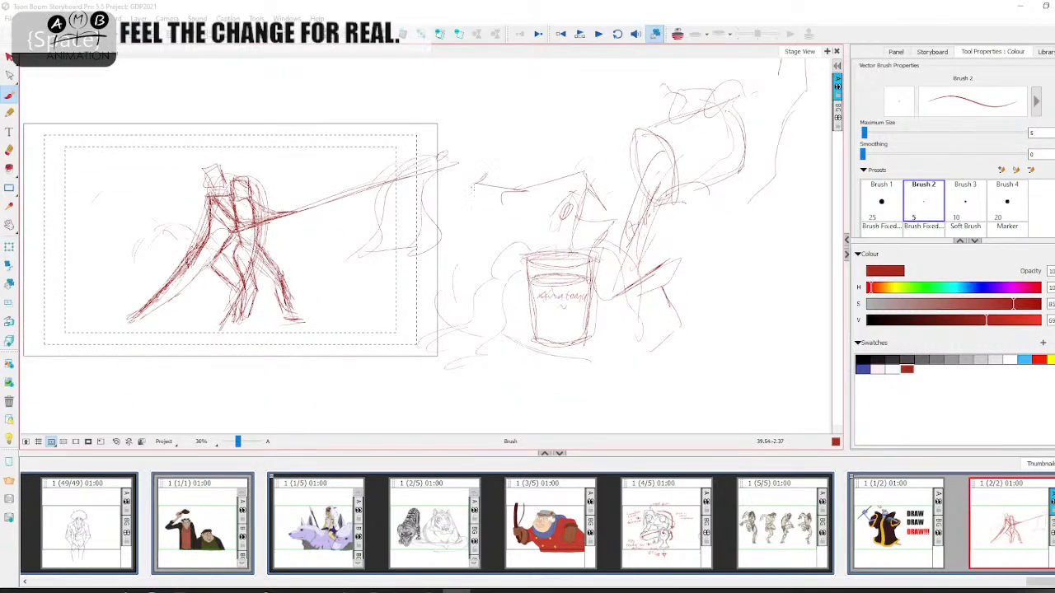
# - Brush a separate upright cup on the far side of the tilted one and hand-letter three short lines on it
pyautogui.moveTo(705, 321); pyautogui.dragTo(617, 337)
pyautogui.moveTo(802, 288)
pyautogui.mouseDown()
pyautogui.moveTo(724, 298)
pyautogui.moveTo(684, 283)
pyautogui.moveTo(669, 375)
pyautogui.mouseUp()
pyautogui.moveTo(745, 290); pyautogui.dragTo(740, 369)
pyautogui.moveTo(666, 375); pyautogui.dragTo(726, 380)
pyautogui.moveTo(680, 329)
pyautogui.mouseDown()
pyautogui.moveTo(722, 338)
pyautogui.moveTo(728, 324)
pyautogui.moveTo(726, 347)
pyautogui.moveTo(701, 351)
pyautogui.moveTo(730, 369)
pyautogui.mouseUp()
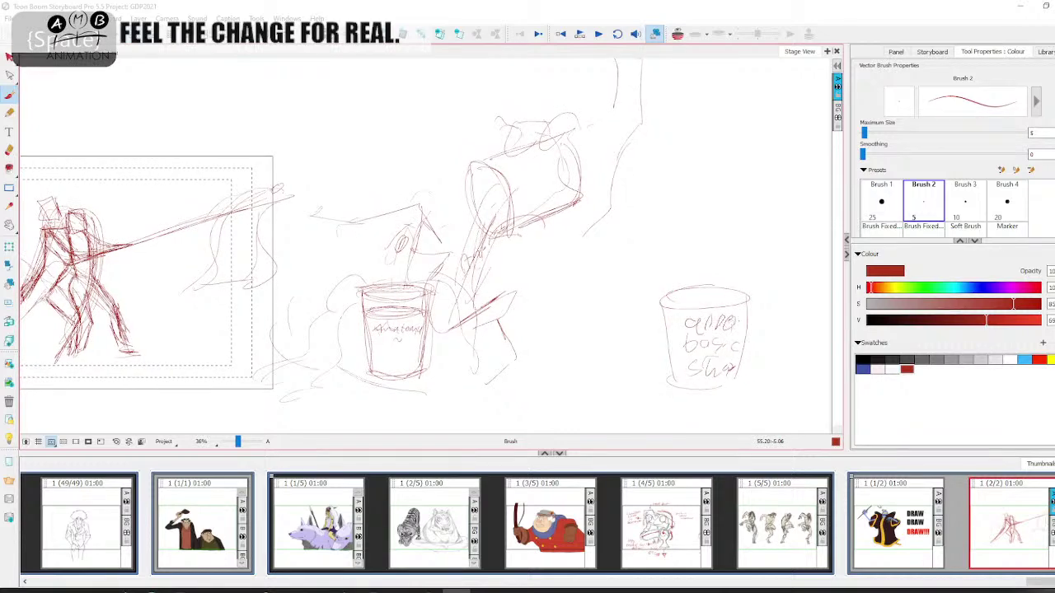
# - Delete all the strokes on the current storyboard panel and close the Ukraine Flag video window
pyautogui.moveTo(603, 359); pyautogui.dragTo(714, 366)
pyautogui.hotkey('alt', 's')
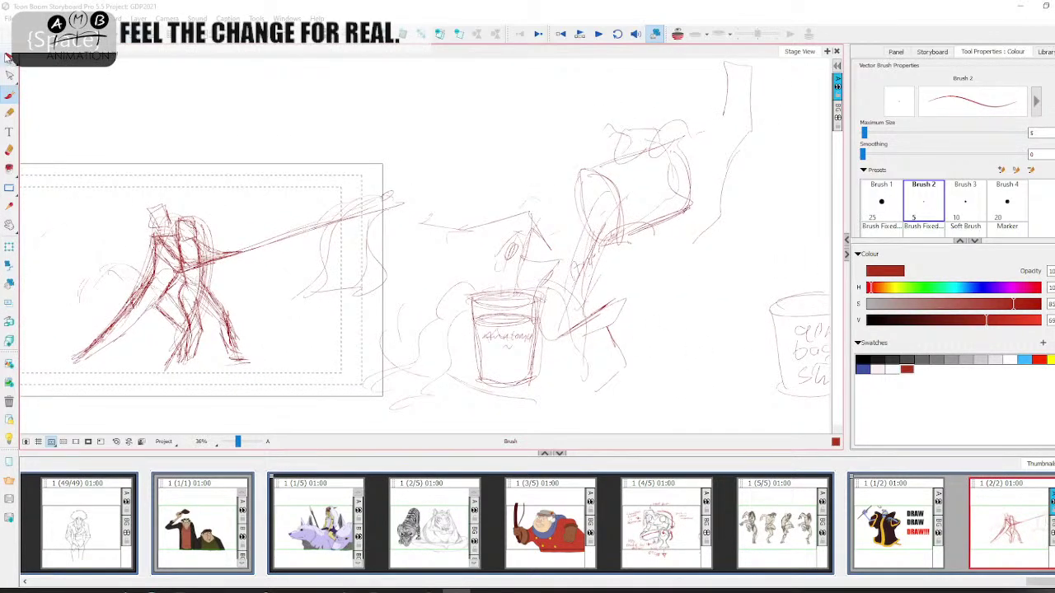
pyautogui.hotkey('ctrl', 'a')
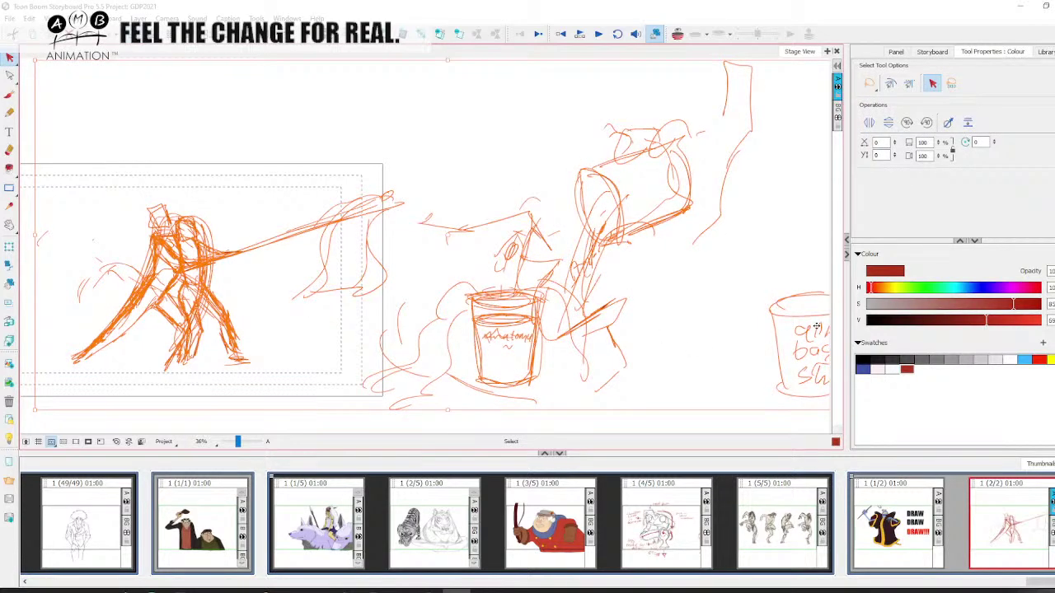
pyautogui.press('Delete')
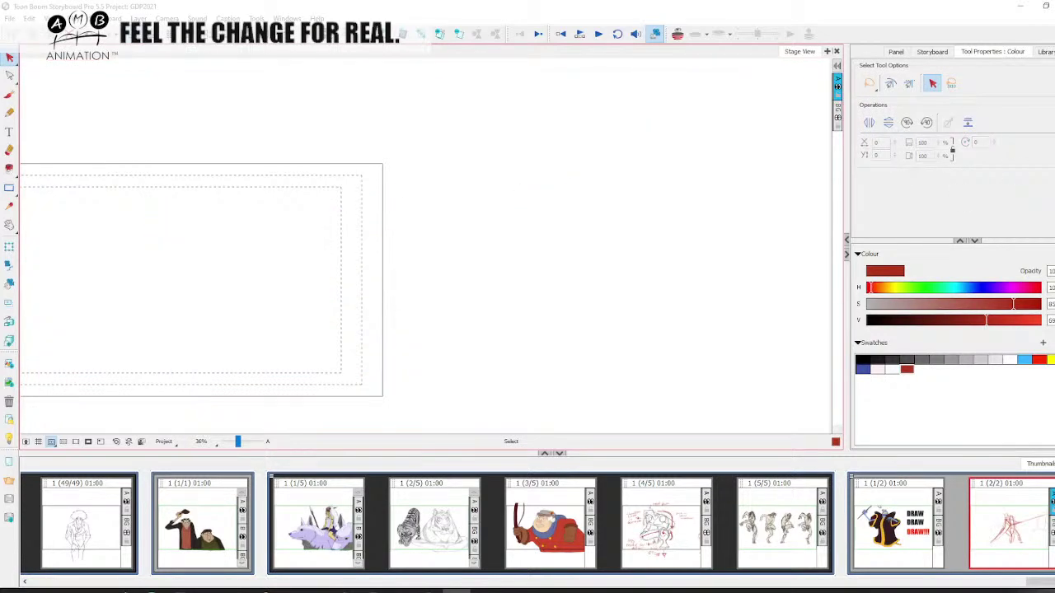
pyautogui.moveTo(1054, 90); pyautogui.dragTo(376, 163)
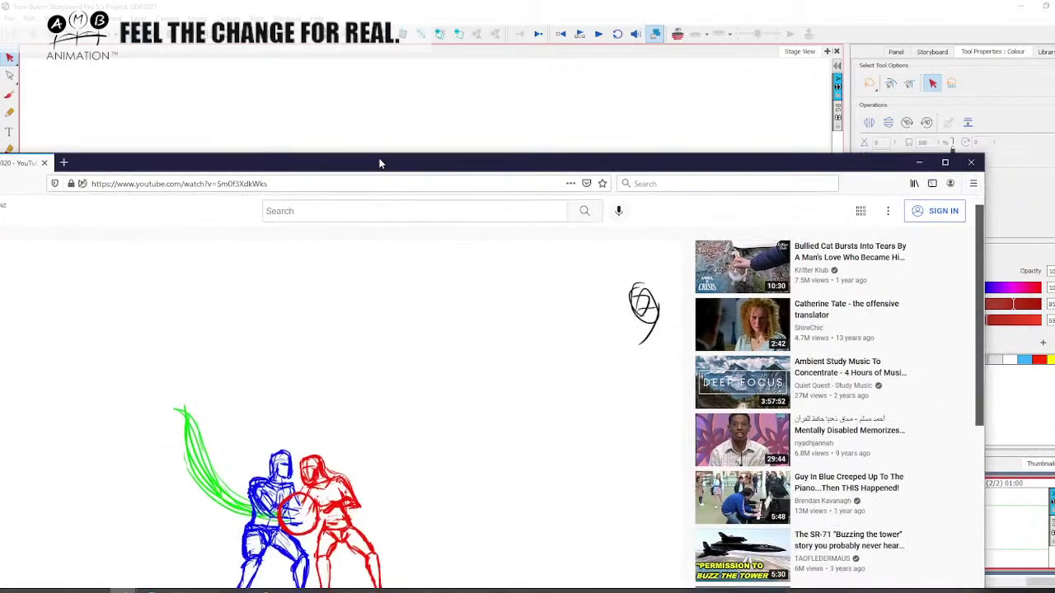
pyautogui.click(973, 163)
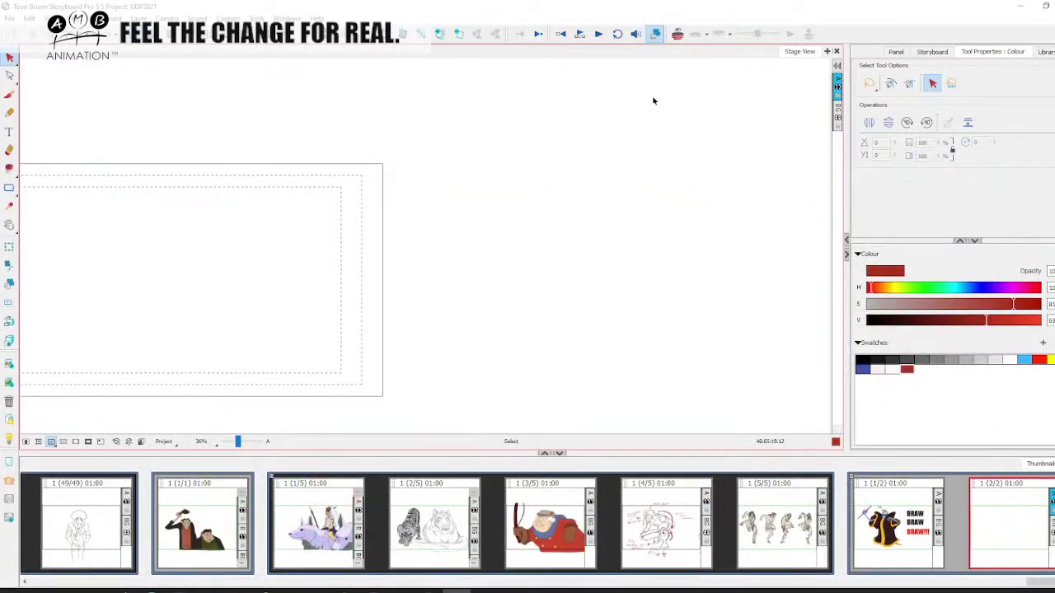
# - Brush a new figure's rounded shoulder, outstretched arm and upper torso in the emptied camera frame
pyautogui.click(9, 94)
pyautogui.moveTo(238, 441); pyautogui.dragTo(240, 441)
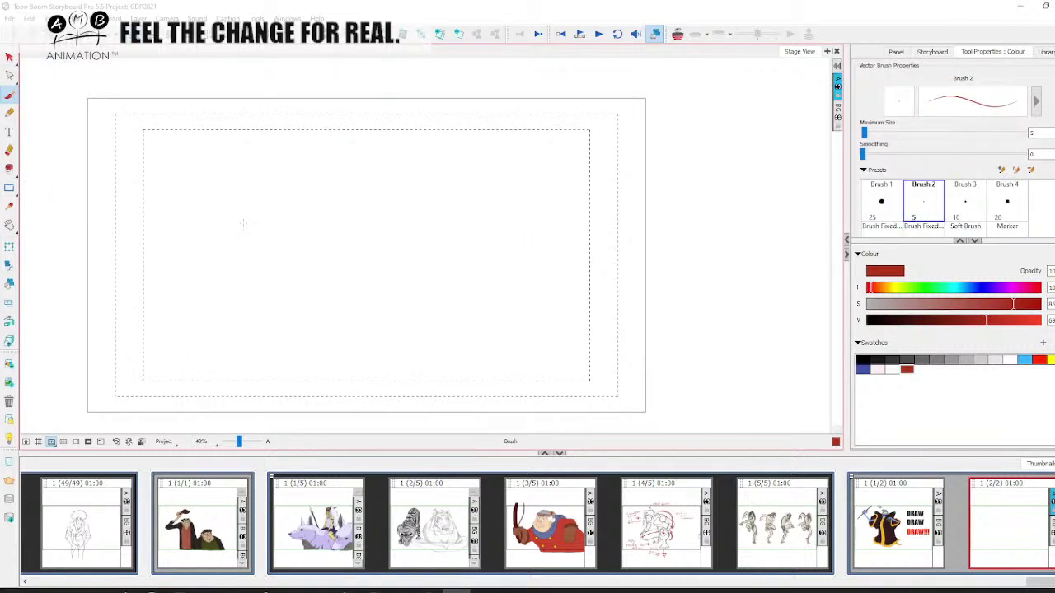
pyautogui.moveTo(299, 197)
pyautogui.mouseDown()
pyautogui.moveTo(378, 194)
pyautogui.moveTo(403, 219)
pyautogui.mouseUp()
pyautogui.moveTo(274, 216); pyautogui.dragTo(364, 236)
pyautogui.moveTo(354, 193); pyautogui.dragTo(410, 222)
pyautogui.moveTo(345, 181); pyautogui.dragTo(281, 197)
pyautogui.moveTo(343, 220); pyautogui.dragTo(155, 200)
pyautogui.moveTo(247, 226); pyautogui.dragTo(141, 203)
pyautogui.moveTo(315, 219); pyautogui.dragTo(350, 252)
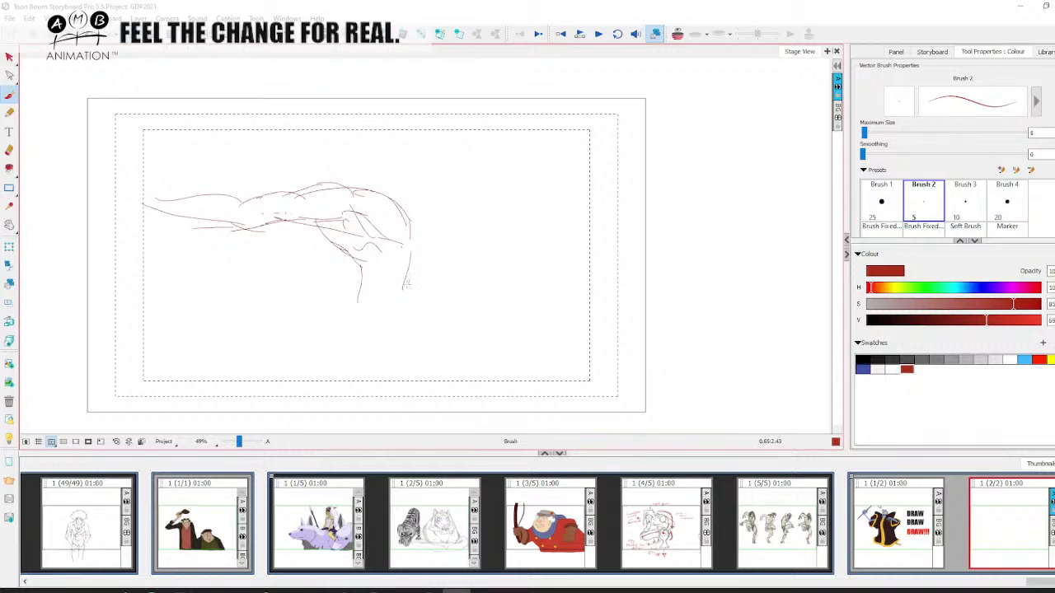
# - Brush the figure's waist, hips and spread thighs below the torso
pyautogui.moveTo(371, 262)
pyautogui.mouseDown()
pyautogui.moveTo(406, 279)
pyautogui.moveTo(387, 291)
pyautogui.moveTo(380, 320)
pyautogui.moveTo(344, 302)
pyautogui.moveTo(330, 326)
pyautogui.moveTo(360, 322)
pyautogui.mouseUp()
pyautogui.moveTo(363, 330)
pyautogui.mouseDown()
pyautogui.moveTo(358, 305)
pyautogui.moveTo(368, 334)
pyautogui.moveTo(355, 378)
pyautogui.mouseUp()
pyautogui.moveTo(322, 294); pyautogui.dragTo(308, 389)
pyautogui.scroll(-1, 381, 318)
pyautogui.moveTo(404, 253); pyautogui.dragTo(424, 289)
# - Brush a second, more dynamic figure beside the first, with a sweeping curved back, reaching arm and head
pyautogui.moveTo(508, 231); pyautogui.dragTo(477, 267)
pyautogui.moveTo(543, 174)
pyautogui.mouseDown()
pyautogui.moveTo(603, 201)
pyautogui.moveTo(593, 245)
pyautogui.mouseUp()
pyautogui.moveTo(452, 179); pyautogui.dragTo(583, 213)
pyautogui.moveTo(440, 197); pyautogui.dragTo(569, 332)
pyautogui.moveTo(529, 186)
pyautogui.mouseDown()
pyautogui.moveTo(606, 328)
pyautogui.moveTo(587, 358)
pyautogui.mouseUp()
pyautogui.moveTo(494, 236)
pyautogui.mouseDown()
pyautogui.moveTo(562, 287)
pyautogui.moveTo(522, 363)
pyautogui.mouseUp()
pyautogui.moveTo(614, 285)
pyautogui.mouseDown()
pyautogui.moveTo(612, 316)
pyautogui.moveTo(565, 367)
pyautogui.mouseUp()
pyautogui.moveTo(565, 368)
pyautogui.mouseDown()
pyautogui.moveTo(526, 183)
pyautogui.moveTo(567, 142)
pyautogui.mouseUp()
pyautogui.moveTo(566, 142)
pyautogui.mouseDown()
pyautogui.moveTo(599, 145)
pyautogui.moveTo(583, 210)
pyautogui.moveTo(390, 160)
pyautogui.moveTo(554, 300)
pyautogui.mouseUp()
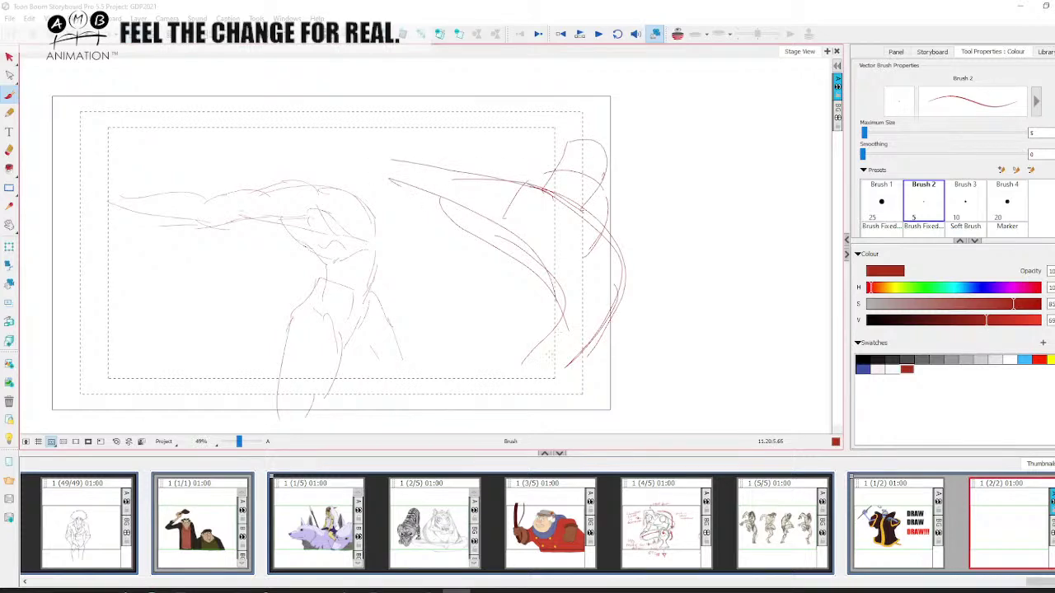
# - Extend the second figure's front leg line and reinforce the curve running from its back into the hip
pyautogui.press('space')
pyautogui.moveTo(537, 348); pyautogui.dragTo(521, 308)
pyautogui.moveTo(533, 234); pyautogui.dragTo(498, 360)
pyautogui.moveTo(494, 310)
pyautogui.mouseDown()
pyautogui.moveTo(476, 345)
pyautogui.moveTo(524, 404)
pyautogui.mouseUp()
pyautogui.press('space')
pyautogui.moveTo(589, 295); pyautogui.dragTo(581, 304)
pyautogui.moveTo(539, 162)
pyautogui.mouseDown()
pyautogui.moveTo(629, 265)
pyautogui.moveTo(634, 330)
pyautogui.mouseUp()
pyautogui.moveTo(630, 271)
pyautogui.mouseDown()
pyautogui.moveTo(634, 328)
pyautogui.moveTo(581, 367)
pyautogui.mouseUp()
pyautogui.moveTo(620, 330); pyautogui.dragTo(594, 368)
# - Brush the second figure's bent rear leg with its thigh, knee and foot
pyautogui.press('space')
pyautogui.moveTo(618, 355)
pyautogui.mouseDown()
pyautogui.moveTo(618, 237)
pyautogui.moveTo(450, 124)
pyautogui.moveTo(391, 110)
pyautogui.mouseUp()
pyautogui.moveTo(619, 132); pyautogui.dragTo(579, 157)
pyautogui.press('space')
pyautogui.moveTo(635, 288)
pyautogui.mouseDown()
pyautogui.moveTo(634, 254)
pyautogui.moveTo(586, 324)
pyautogui.mouseUp()
pyautogui.moveTo(603, 298)
pyautogui.mouseDown()
pyautogui.moveTo(585, 316)
pyautogui.moveTo(544, 403)
pyautogui.mouseUp()
pyautogui.moveTo(466, 266); pyautogui.dragTo(453, 388)
pyautogui.moveTo(641, 282); pyautogui.dragTo(697, 339)
pyautogui.moveTo(576, 330)
pyautogui.mouseDown()
pyautogui.moveTo(635, 387)
pyautogui.moveTo(706, 368)
pyautogui.moveTo(647, 399)
pyautogui.mouseUp()
pyautogui.moveTo(697, 339); pyautogui.dragTo(675, 375)
pyautogui.moveTo(623, 268); pyautogui.dragTo(701, 338)
pyautogui.moveTo(615, 304); pyautogui.dragTo(517, 390)
# - Reinforce the second figure's front leg and the inward curve of its belly
pyautogui.press('space')
pyautogui.moveTo(560, 362)
pyautogui.mouseDown()
pyautogui.moveTo(562, 327)
pyautogui.moveTo(467, 368)
pyautogui.mouseUp()
pyautogui.moveTo(463, 262)
pyautogui.mouseDown()
pyautogui.moveTo(446, 363)
pyautogui.moveTo(509, 394)
pyautogui.moveTo(534, 353)
pyautogui.mouseUp()
pyautogui.moveTo(569, 312); pyautogui.dragTo(567, 327)
pyautogui.moveTo(512, 365); pyautogui.dragTo(572, 288)
pyautogui.press('space')
pyautogui.moveTo(527, 314); pyautogui.dragTo(521, 343)
pyautogui.moveTo(454, 271); pyautogui.dragTo(465, 368)
pyautogui.moveTo(497, 213)
pyautogui.mouseDown()
pyautogui.moveTo(447, 277)
pyautogui.moveTo(492, 242)
pyautogui.mouseUp()
pyautogui.press('space')
pyautogui.moveTo(480, 201); pyautogui.dragTo(478, 251)
pyautogui.moveTo(441, 171)
pyautogui.mouseDown()
pyautogui.moveTo(483, 224)
pyautogui.moveTo(478, 205)
pyautogui.mouseUp()
# - Strengthen the upper and lower contours of the second figure's reaching arm
pyautogui.press('space')
pyautogui.moveTo(483, 129); pyautogui.dragTo(509, 156)
pyautogui.moveTo(441, 127)
pyautogui.mouseDown()
pyautogui.moveTo(496, 138)
pyautogui.moveTo(463, 127)
pyautogui.mouseUp()
pyautogui.moveTo(437, 186)
pyautogui.mouseDown()
pyautogui.moveTo(461, 189)
pyautogui.moveTo(381, 180)
pyautogui.mouseUp()
pyautogui.moveTo(381, 180)
pyautogui.mouseDown()
pyautogui.moveTo(417, 181)
pyautogui.moveTo(332, 128)
pyautogui.mouseUp()
pyautogui.moveTo(342, 99); pyautogui.dragTo(420, 128)
pyautogui.moveTo(386, 117)
pyautogui.mouseDown()
pyautogui.moveTo(343, 100)
pyautogui.moveTo(442, 129)
pyautogui.mouseUp()
# - Brush inner contour lines through the second figure's chest and torso, and add strokes along its back
pyautogui.press('space')
pyautogui.moveTo(581, 211); pyautogui.dragTo(577, 196)
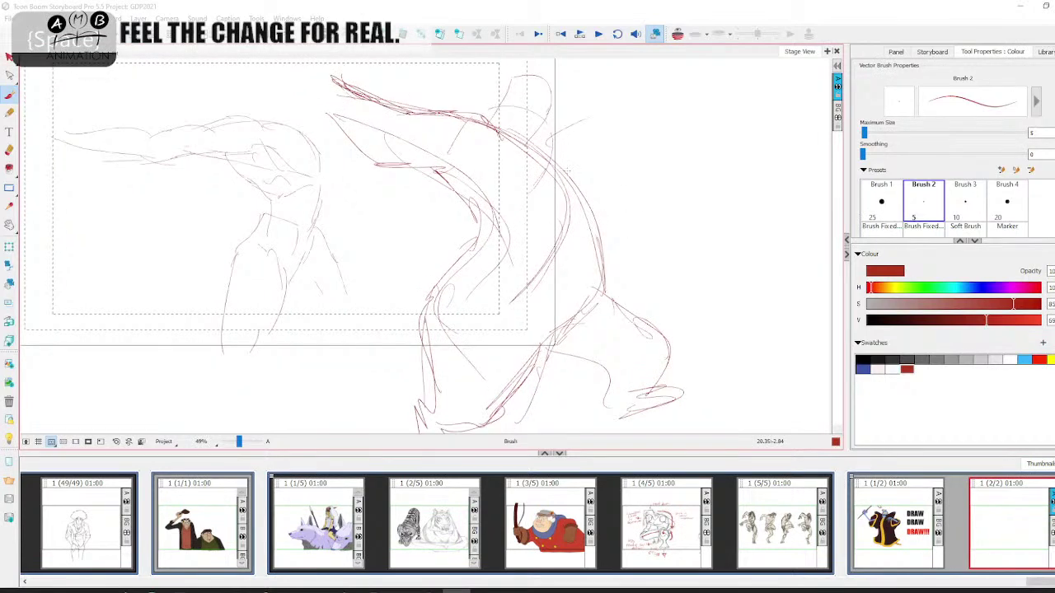
pyautogui.moveTo(554, 159); pyautogui.dragTo(579, 174)
pyautogui.press('space')
pyautogui.moveTo(615, 259); pyautogui.dragTo(615, 211)
pyautogui.moveTo(556, 309)
pyautogui.mouseDown()
pyautogui.moveTo(516, 346)
pyautogui.moveTo(574, 300)
pyautogui.mouseUp()
pyautogui.moveTo(529, 192); pyautogui.dragTo(501, 238)
pyautogui.moveTo(488, 247)
pyautogui.mouseDown()
pyautogui.moveTo(508, 323)
pyautogui.moveTo(554, 314)
pyautogui.moveTo(603, 248)
pyautogui.mouseUp()
pyautogui.press('space')
pyautogui.moveTo(537, 322)
pyautogui.mouseDown()
pyautogui.moveTo(611, 218)
pyautogui.moveTo(597, 269)
pyautogui.mouseUp()
pyautogui.moveTo(599, 310); pyautogui.dragTo(568, 217)
pyautogui.moveTo(590, 260); pyautogui.dragTo(561, 197)
pyautogui.moveTo(487, 294)
pyautogui.mouseDown()
pyautogui.moveTo(512, 228)
pyautogui.moveTo(493, 159)
pyautogui.mouseUp()
pyautogui.moveTo(492, 164)
pyautogui.mouseDown()
pyautogui.moveTo(499, 151)
pyautogui.moveTo(578, 224)
pyautogui.moveTo(604, 217)
pyautogui.mouseUp()
# - Brush the second figure's trailing arm and hand stretched out behind its back
pyautogui.press('space')
pyautogui.moveTo(483, 189); pyautogui.dragTo(429, 329)
pyautogui.moveTo(421, 259); pyautogui.dragTo(422, 287)
pyautogui.press('space')
pyautogui.moveTo(575, 257); pyautogui.dragTo(531, 311)
pyautogui.moveTo(503, 156); pyautogui.dragTo(602, 188)
pyautogui.moveTo(540, 219)
pyautogui.mouseDown()
pyautogui.moveTo(584, 220)
pyautogui.moveTo(620, 196)
pyautogui.moveTo(638, 140)
pyautogui.moveTo(615, 170)
pyautogui.mouseUp()
pyautogui.moveTo(615, 167)
pyautogui.mouseDown()
pyautogui.moveTo(587, 181)
pyautogui.moveTo(590, 221)
pyautogui.moveTo(551, 220)
pyautogui.mouseUp()
# - Reinforce the second figure's lower leg and foot with heavier strokes
pyautogui.press('space')
pyautogui.moveTo(632, 242); pyautogui.dragTo(672, 198)
pyautogui.moveTo(600, 276)
pyautogui.mouseDown()
pyautogui.moveTo(646, 346)
pyautogui.moveTo(612, 371)
pyautogui.mouseUp()
pyautogui.moveTo(540, 340)
pyautogui.mouseDown()
pyautogui.moveTo(588, 384)
pyautogui.moveTo(643, 367)
pyautogui.moveTo(635, 404)
pyautogui.mouseUp()
pyautogui.press('space')
pyautogui.moveTo(586, 394); pyautogui.dragTo(639, 381)
pyautogui.moveTo(608, 374)
pyautogui.mouseDown()
pyautogui.moveTo(663, 361)
pyautogui.moveTo(622, 390)
pyautogui.mouseUp()
pyautogui.moveTo(598, 395); pyautogui.dragTo(643, 385)
# - Add diagonal construction lines across the second figure's torso and extra contour strokes on its arms
pyautogui.press('space')
pyautogui.moveTo(585, 156)
pyautogui.mouseDown()
pyautogui.moveTo(587, 206)
pyautogui.moveTo(605, 195)
pyautogui.moveTo(610, 234)
pyautogui.mouseUp()
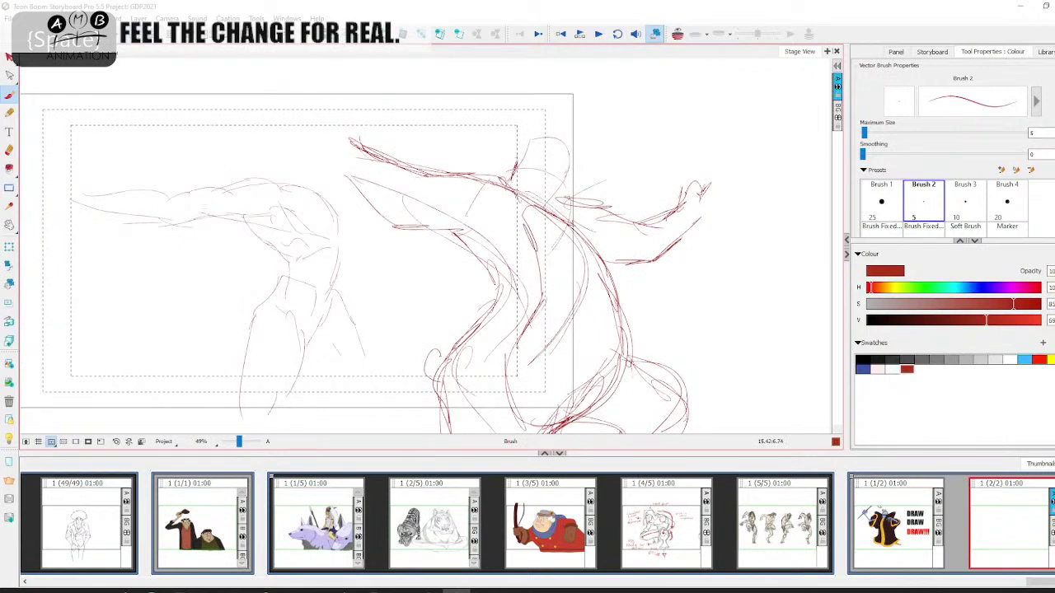
pyautogui.press('space')
pyautogui.moveTo(563, 162); pyautogui.dragTo(578, 148)
pyautogui.moveTo(483, 171)
pyautogui.mouseDown()
pyautogui.moveTo(509, 205)
pyautogui.moveTo(527, 167)
pyautogui.moveTo(566, 251)
pyautogui.mouseUp()
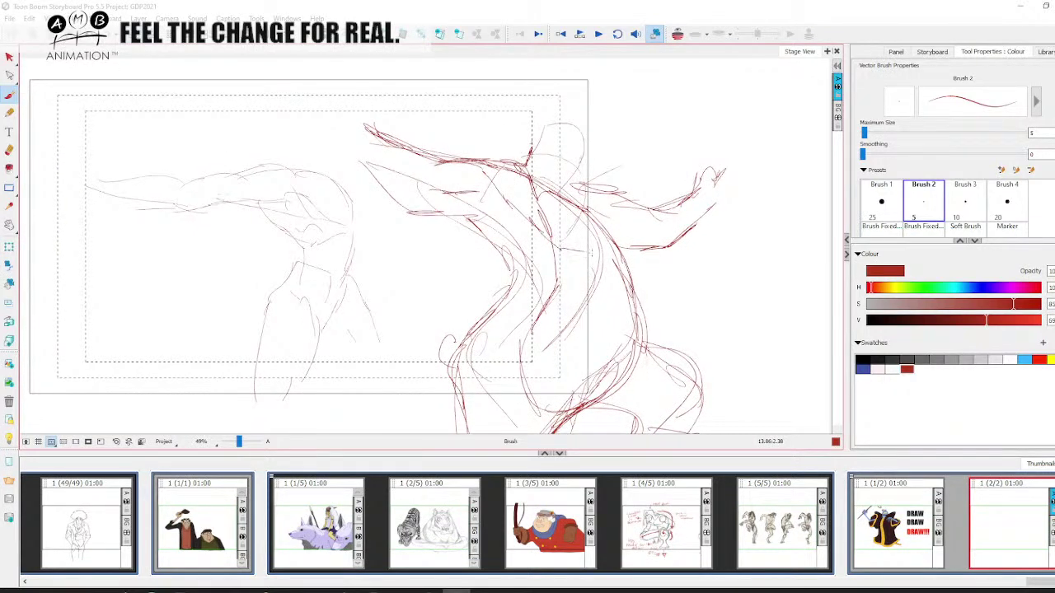
pyautogui.press('space')
pyautogui.moveTo(643, 262); pyautogui.dragTo(647, 261)
pyautogui.moveTo(586, 183); pyautogui.dragTo(643, 200)
pyautogui.moveTo(626, 195); pyautogui.dragTo(647, 217)
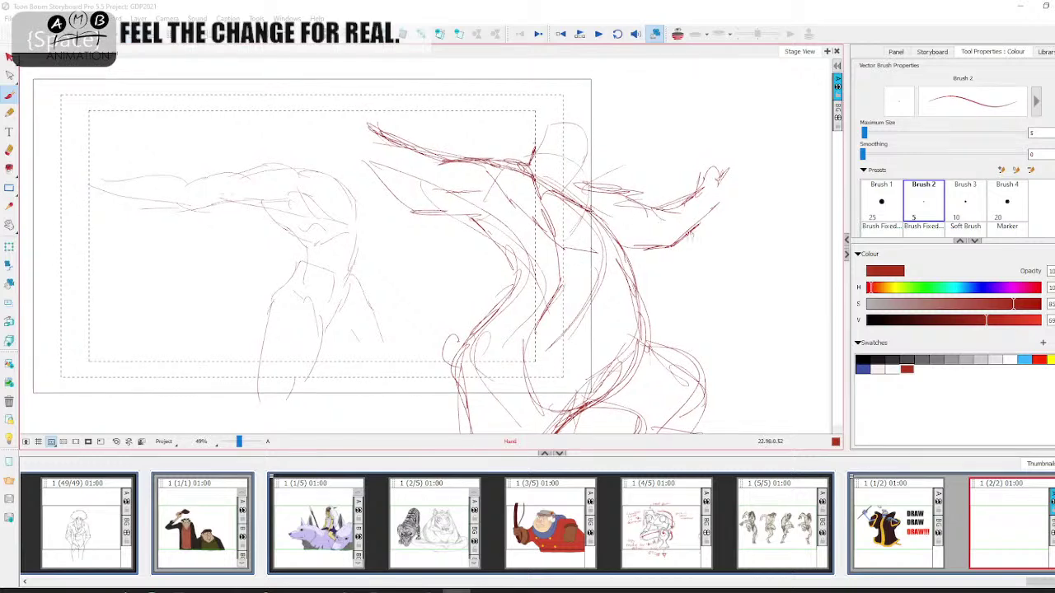
pyautogui.press('space')
pyautogui.moveTo(611, 286); pyautogui.dragTo(629, 248)
pyautogui.moveTo(495, 194)
pyautogui.mouseDown()
pyautogui.moveTo(560, 256)
pyautogui.moveTo(530, 269)
pyautogui.mouseUp()
# - Brush an arrow pointing at the second figure and hand-letter "Appeal!" in a box beside it
pyautogui.press('space')
pyautogui.moveTo(610, 305); pyautogui.dragTo(600, 299)
pyautogui.moveTo(749, 238); pyautogui.dragTo(693, 261)
pyautogui.moveTo(692, 244)
pyautogui.mouseDown()
pyautogui.moveTo(670, 267)
pyautogui.moveTo(716, 258)
pyautogui.mouseUp()
pyautogui.press('space')
pyautogui.moveTo(710, 274)
pyautogui.mouseDown()
pyautogui.moveTo(666, 214)
pyautogui.moveTo(651, 285)
pyautogui.moveTo(565, 268)
pyautogui.mouseUp()
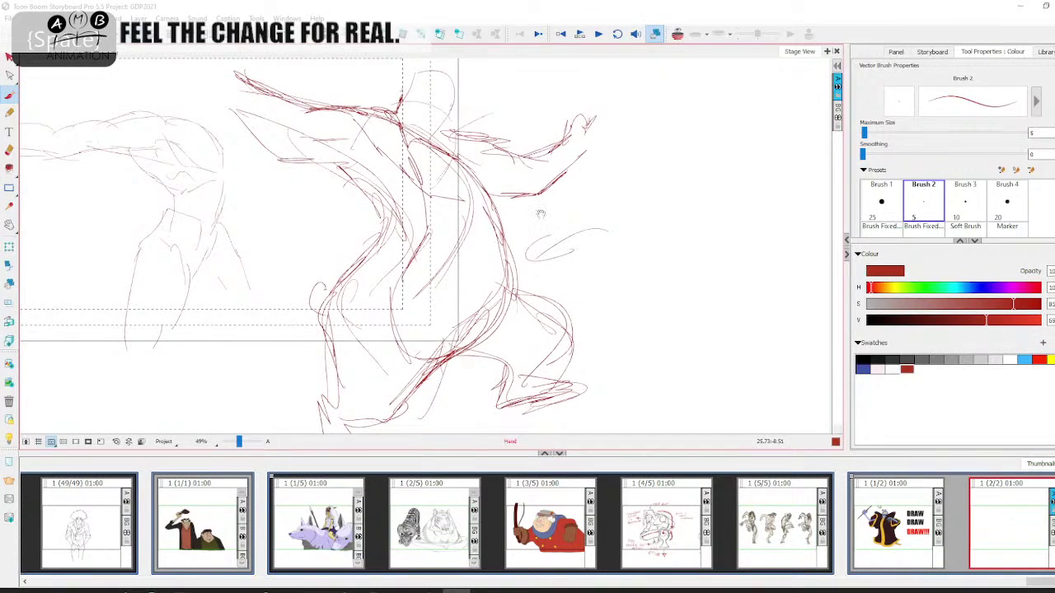
pyautogui.moveTo(540, 209); pyautogui.dragTo(549, 213)
pyautogui.moveTo(624, 212); pyautogui.dragTo(652, 221)
pyautogui.moveTo(631, 200); pyautogui.dragTo(710, 213)
pyautogui.moveTo(729, 196)
pyautogui.mouseDown()
pyautogui.moveTo(736, 216)
pyautogui.moveTo(757, 220)
pyautogui.mouseUp()
pyautogui.moveTo(610, 206)
pyautogui.mouseDown()
pyautogui.moveTo(774, 187)
pyautogui.moveTo(606, 266)
pyautogui.moveTo(561, 333)
pyautogui.mouseUp()
# - Brush a face oval and rough head details onto the second figure's head
pyautogui.press('space')
pyautogui.moveTo(515, 124); pyautogui.dragTo(535, 106)
pyautogui.moveTo(443, 123); pyautogui.dragTo(483, 114)
pyautogui.moveTo(490, 149); pyautogui.dragTo(483, 166)
pyautogui.press('space')
pyautogui.moveTo(552, 156); pyautogui.dragTo(570, 177)
pyautogui.moveTo(485, 131)
pyautogui.mouseDown()
pyautogui.moveTo(525, 122)
pyautogui.moveTo(527, 136)
pyautogui.moveTo(491, 139)
pyautogui.moveTo(499, 174)
pyautogui.moveTo(513, 183)
pyautogui.mouseUp()
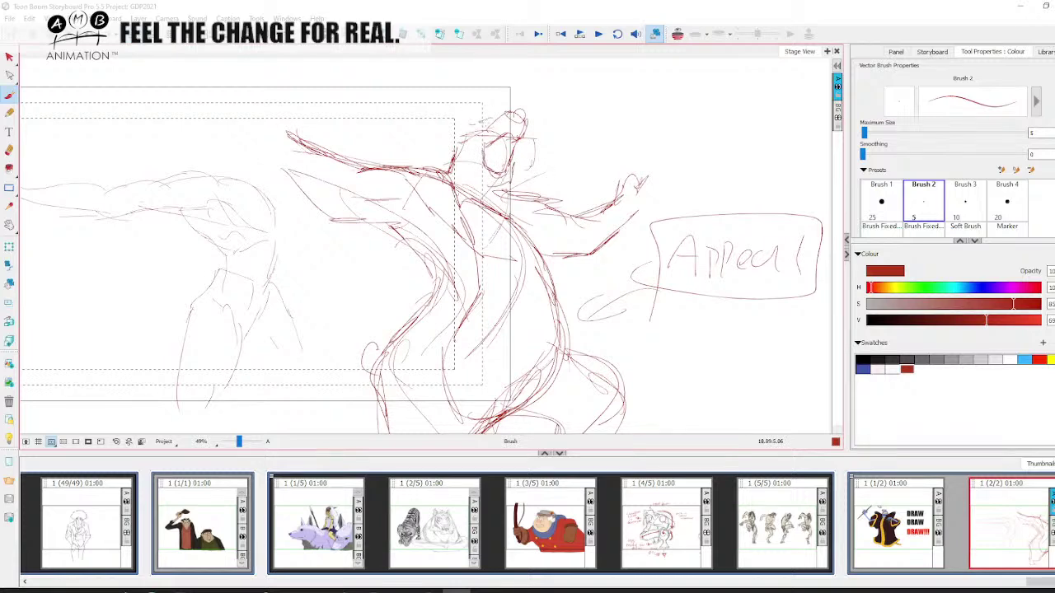
# - Brush the back, top and hair contours around the second figure's head
pyautogui.moveTo(449, 151); pyautogui.dragTo(456, 176)
pyautogui.press('space')
pyautogui.moveTo(572, 257)
pyautogui.mouseDown()
pyautogui.moveTo(580, 236)
pyautogui.moveTo(582, 251)
pyautogui.mouseUp()
pyautogui.moveTo(500, 122)
pyautogui.mouseDown()
pyautogui.moveTo(530, 97)
pyautogui.moveTo(554, 127)
pyautogui.mouseUp()
pyautogui.press('space')
# - Brush a profile head with hair and a neck onto the first figure
pyautogui.moveTo(589, 190)
pyautogui.mouseDown()
pyautogui.moveTo(609, 162)
pyautogui.moveTo(628, 179)
pyautogui.moveTo(704, 202)
pyautogui.mouseUp()
pyautogui.moveTo(324, 151)
pyautogui.mouseDown()
pyautogui.moveTo(319, 171)
pyautogui.moveTo(389, 198)
pyautogui.mouseUp()
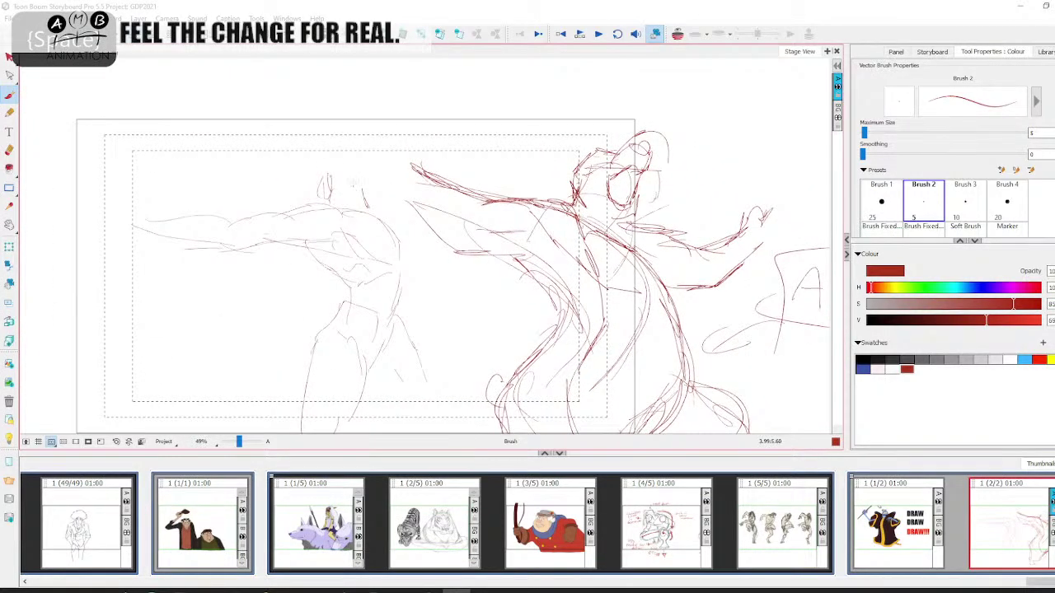
pyautogui.moveTo(330, 145)
pyautogui.mouseDown()
pyautogui.moveTo(369, 137)
pyautogui.moveTo(381, 158)
pyautogui.mouseUp()
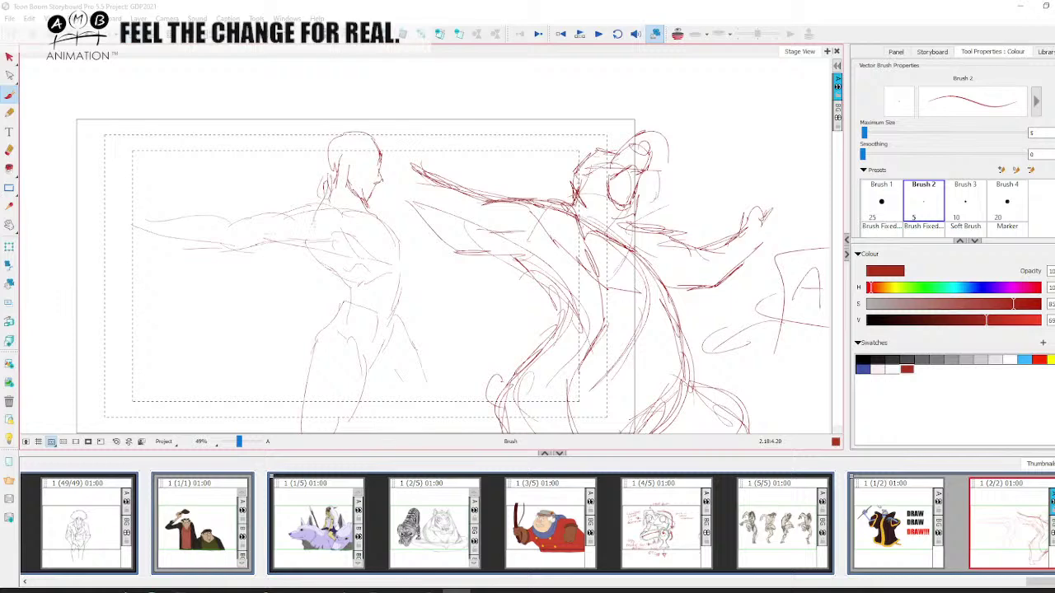
pyautogui.moveTo(338, 201); pyautogui.dragTo(346, 215)
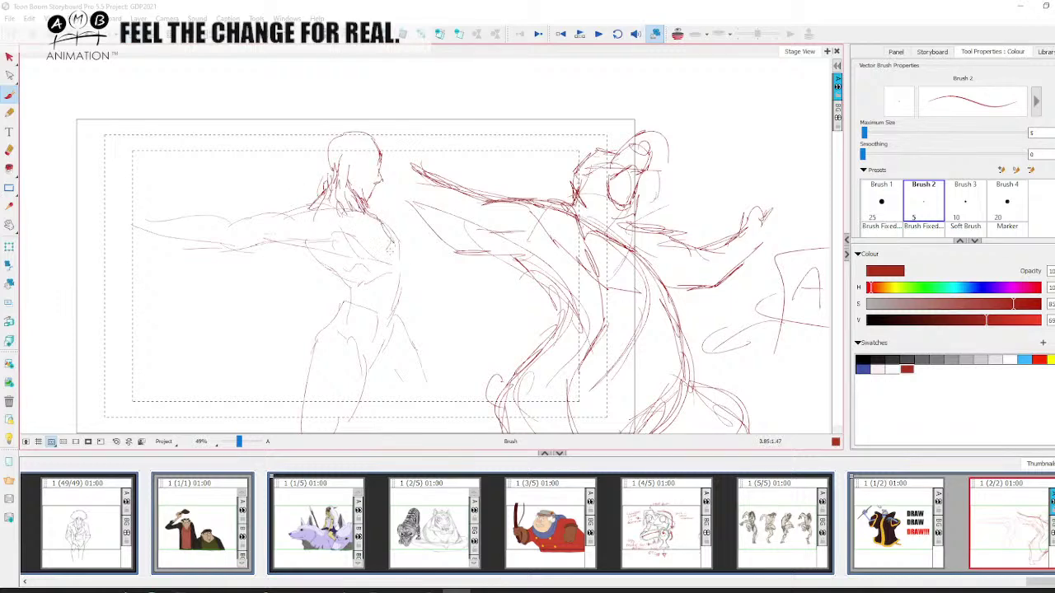
# - Reinforce the first figure's neck, shoulders and chest, and add contour strokes along its outstretched arm
pyautogui.press('space')
pyautogui.moveTo(382, 249); pyautogui.dragTo(430, 270)
pyautogui.moveTo(376, 193)
pyautogui.mouseDown()
pyautogui.moveTo(394, 208)
pyautogui.moveTo(409, 166)
pyautogui.mouseUp()
pyautogui.press('space')
pyautogui.moveTo(437, 216); pyautogui.dragTo(448, 166)
pyautogui.moveTo(342, 169)
pyautogui.mouseDown()
pyautogui.moveTo(339, 193)
pyautogui.moveTo(335, 165)
pyautogui.mouseUp()
pyautogui.moveTo(344, 160); pyautogui.dragTo(306, 187)
pyautogui.moveTo(370, 196); pyautogui.dragTo(298, 230)
# - Select all the artwork on the panel and delete it
pyautogui.press('space')
pyautogui.moveTo(353, 338); pyautogui.dragTo(316, 389)
pyautogui.hotkey('alt', 's')
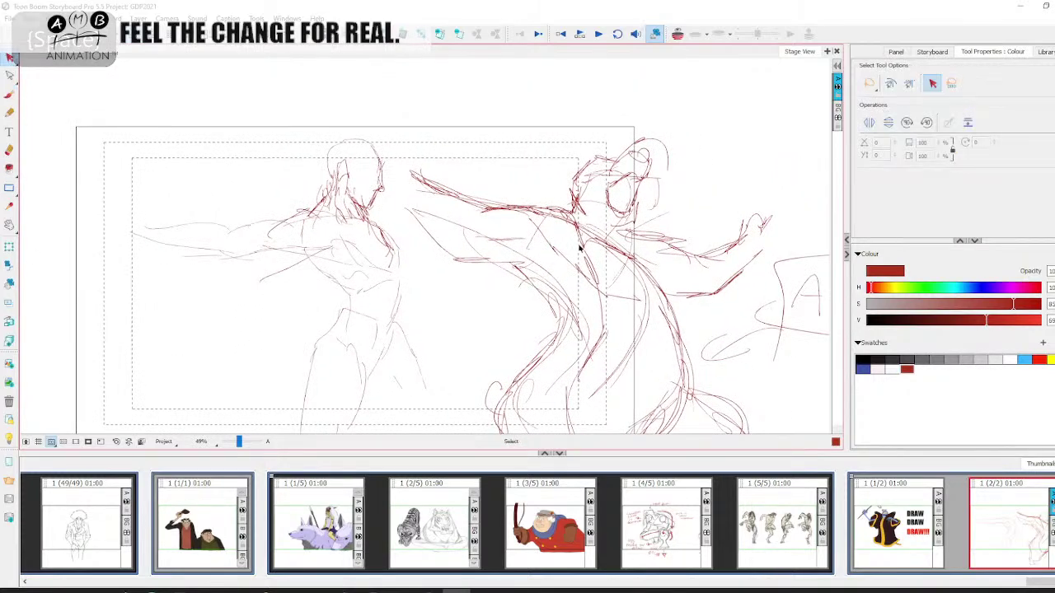
pyautogui.hotkey('ctrl', 'a')
pyautogui.press('Delete')
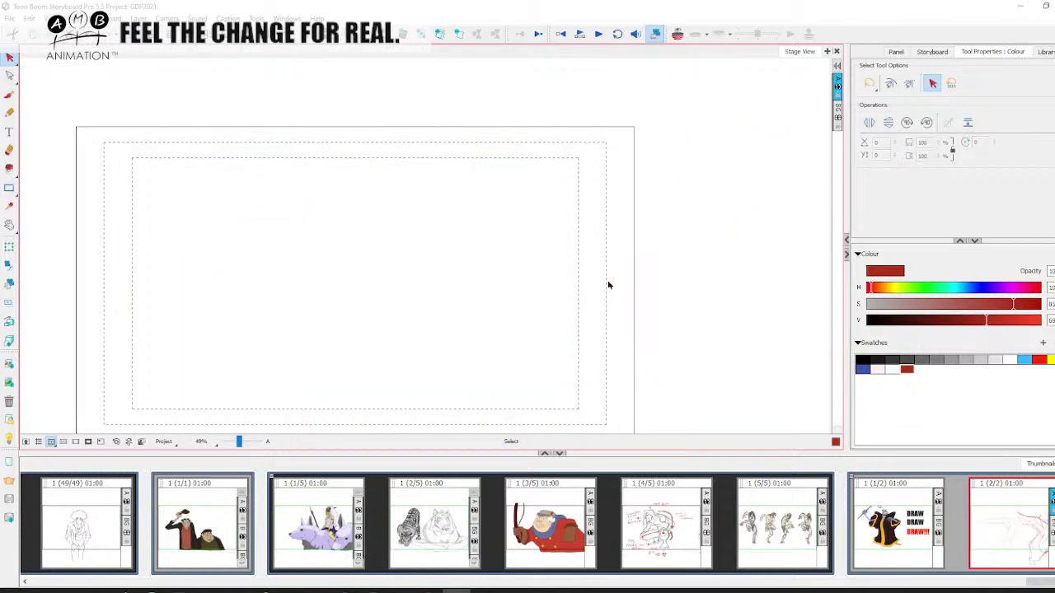
# - Brush a small figure's rounded chest, waist, pelvis and two striding legs with knee joints and feet
pyautogui.hotkey('alt', 'b')
pyautogui.moveTo(322, 206)
pyautogui.mouseDown()
pyautogui.moveTo(334, 244)
pyautogui.moveTo(314, 208)
pyautogui.mouseUp()
pyautogui.moveTo(307, 247); pyautogui.dragTo(309, 278)
pyautogui.moveTo(330, 245)
pyautogui.mouseDown()
pyautogui.moveTo(328, 273)
pyautogui.moveTo(356, 321)
pyautogui.moveTo(353, 354)
pyautogui.mouseUp()
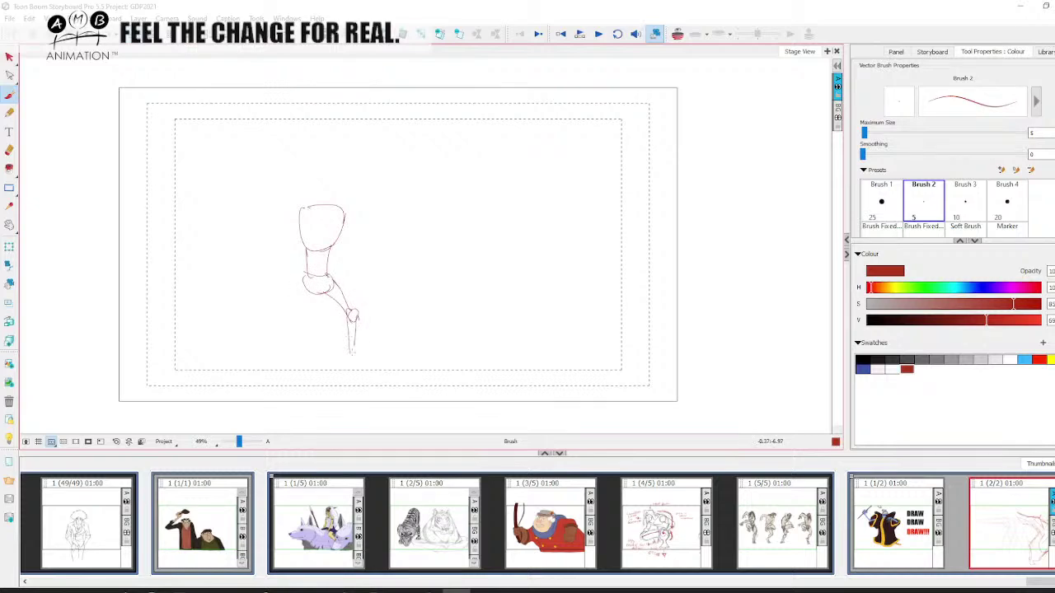
pyautogui.moveTo(303, 280)
pyautogui.mouseDown()
pyautogui.moveTo(292, 322)
pyautogui.moveTo(266, 348)
pyautogui.mouseUp()
# - Add the bent arms to the striding figure and short accent strokes in front of its body
pyautogui.moveTo(302, 211); pyautogui.dragTo(269, 239)
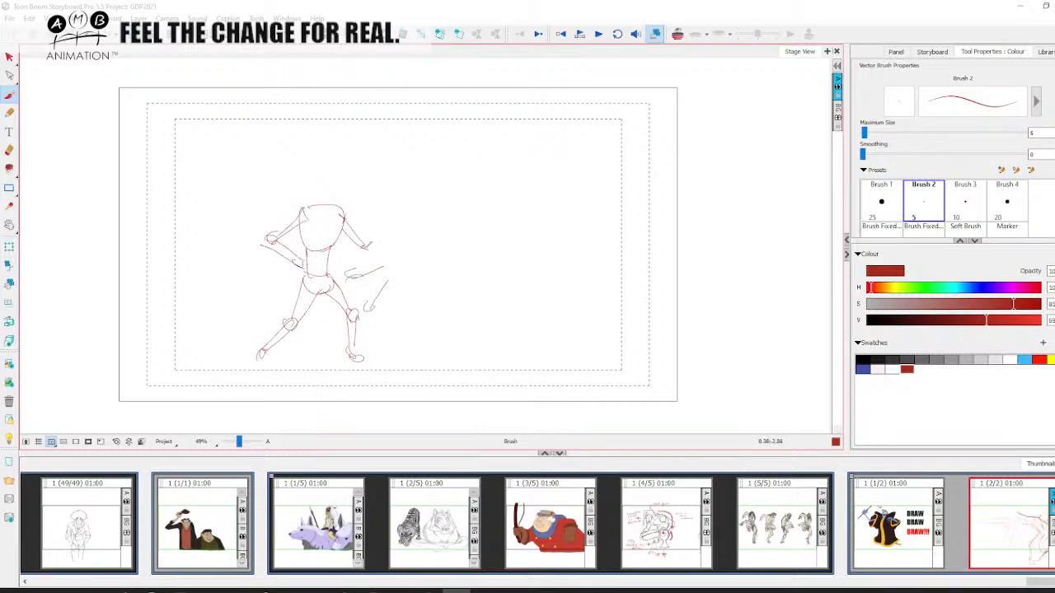
pyautogui.press('space')
pyautogui.moveTo(404, 271); pyautogui.dragTo(405, 276)
pyautogui.moveTo(385, 241); pyautogui.dragTo(403, 229)
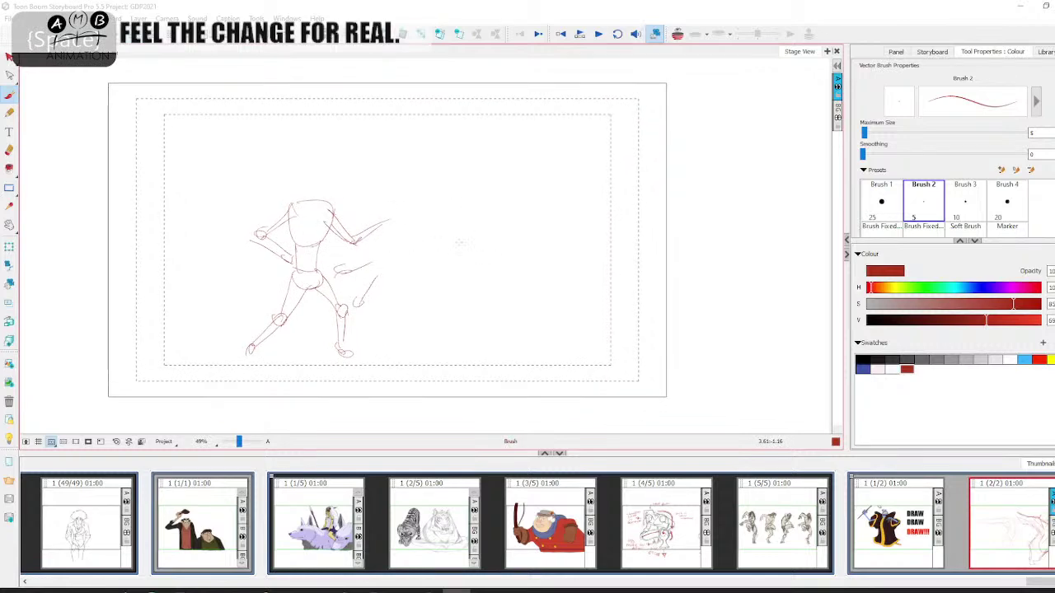
# - Brush a sack character with pulled-out upper corners and splayed feet beside the striding figure
pyautogui.moveTo(498, 247); pyautogui.dragTo(493, 322)
pyautogui.moveTo(434, 233)
pyautogui.mouseDown()
pyautogui.moveTo(415, 356)
pyautogui.moveTo(480, 344)
pyautogui.mouseUp()
pyautogui.moveTo(494, 263)
pyautogui.mouseDown()
pyautogui.moveTo(509, 356)
pyautogui.moveTo(525, 362)
pyautogui.mouseUp()
pyautogui.moveTo(417, 219); pyautogui.dragTo(512, 211)
pyautogui.moveTo(512, 212)
pyautogui.mouseDown()
pyautogui.moveTo(507, 254)
pyautogui.moveTo(473, 244)
pyautogui.mouseUp()
pyautogui.moveTo(413, 218); pyautogui.dragTo(418, 220)
pyautogui.moveTo(508, 207); pyautogui.dragTo(516, 207)
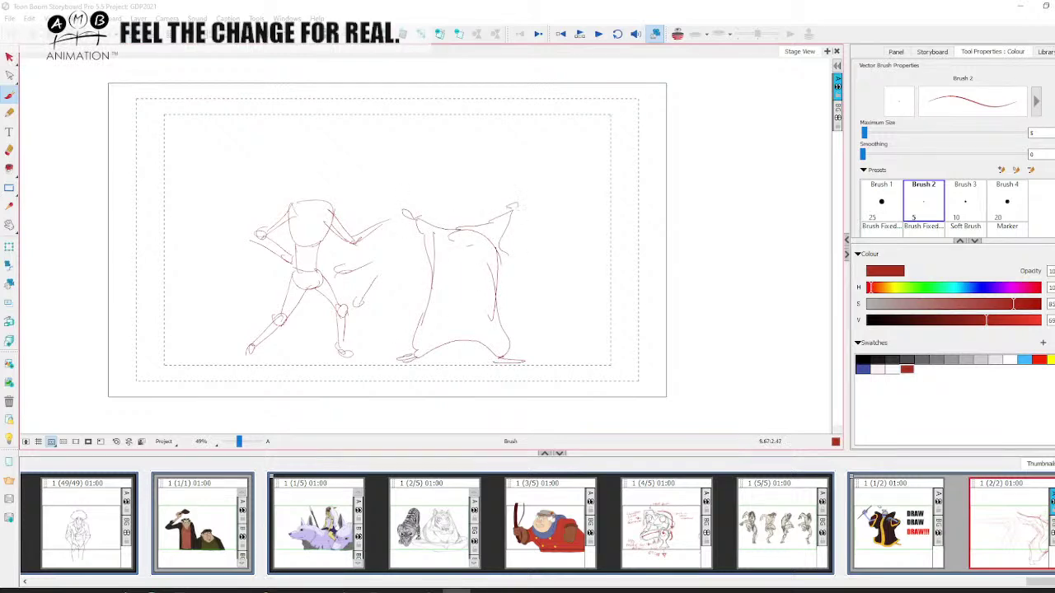
# - Give the striding figure an oval head and shoulder strokes, and brush a curved arrow from it towards the sack
pyautogui.moveTo(323, 169); pyautogui.dragTo(392, 211)
pyautogui.moveTo(298, 165); pyautogui.dragTo(316, 168)
pyautogui.moveTo(249, 194); pyautogui.dragTo(288, 206)
# - Hand-letter "Appeal" in a tilted box on the sack and brush a large arc arrow over both characters
pyautogui.press('space')
pyautogui.moveTo(413, 297)
pyautogui.mouseDown()
pyautogui.moveTo(387, 294)
pyautogui.moveTo(423, 306)
pyautogui.mouseUp()
pyautogui.moveTo(423, 291)
pyautogui.mouseDown()
pyautogui.moveTo(433, 298)
pyautogui.moveTo(466, 260)
pyautogui.mouseUp()
pyautogui.moveTo(431, 312)
pyautogui.mouseDown()
pyautogui.moveTo(475, 246)
pyautogui.moveTo(419, 319)
pyautogui.mouseUp()
pyautogui.moveTo(379, 248); pyautogui.dragTo(471, 251)
pyautogui.moveTo(472, 117)
pyautogui.mouseDown()
pyautogui.moveTo(324, 145)
pyautogui.moveTo(511, 189)
pyautogui.mouseUp()
# - Reinforce the striding figure's head, torso sides and arms with heavier strokes
pyautogui.moveTo(375, 164)
pyautogui.mouseDown()
pyautogui.moveTo(363, 188)
pyautogui.moveTo(404, 206)
pyautogui.mouseUp()
pyautogui.moveTo(390, 206)
pyautogui.mouseDown()
pyautogui.moveTo(394, 247)
pyautogui.moveTo(377, 260)
pyautogui.mouseUp()
pyautogui.moveTo(364, 204); pyautogui.dragTo(353, 265)
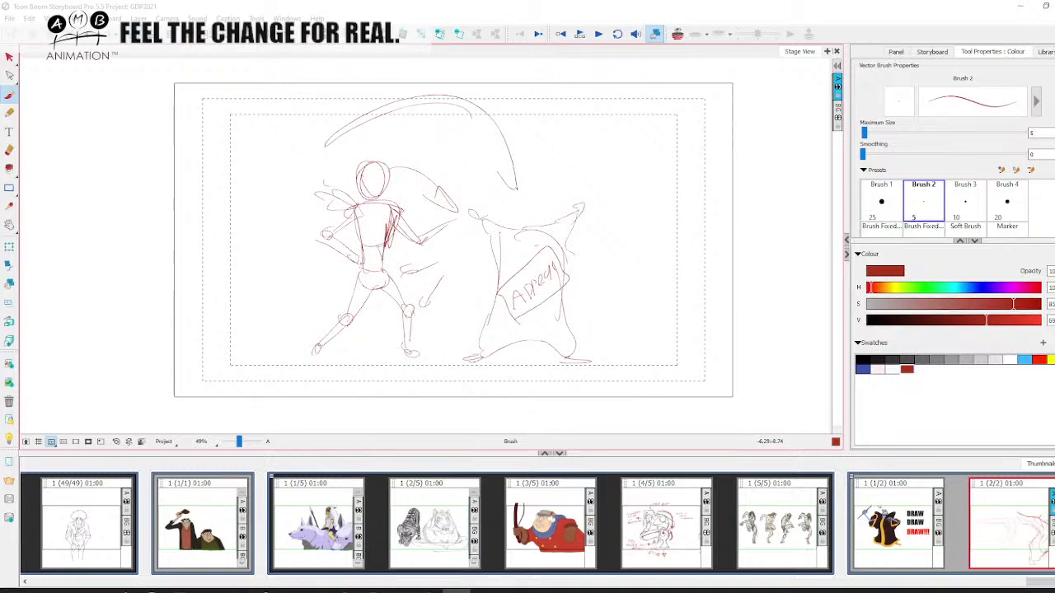
pyautogui.moveTo(355, 206)
pyautogui.mouseDown()
pyautogui.moveTo(323, 233)
pyautogui.moveTo(375, 276)
pyautogui.mouseUp()
pyautogui.press('space')
pyautogui.moveTo(467, 326); pyautogui.dragTo(458, 321)
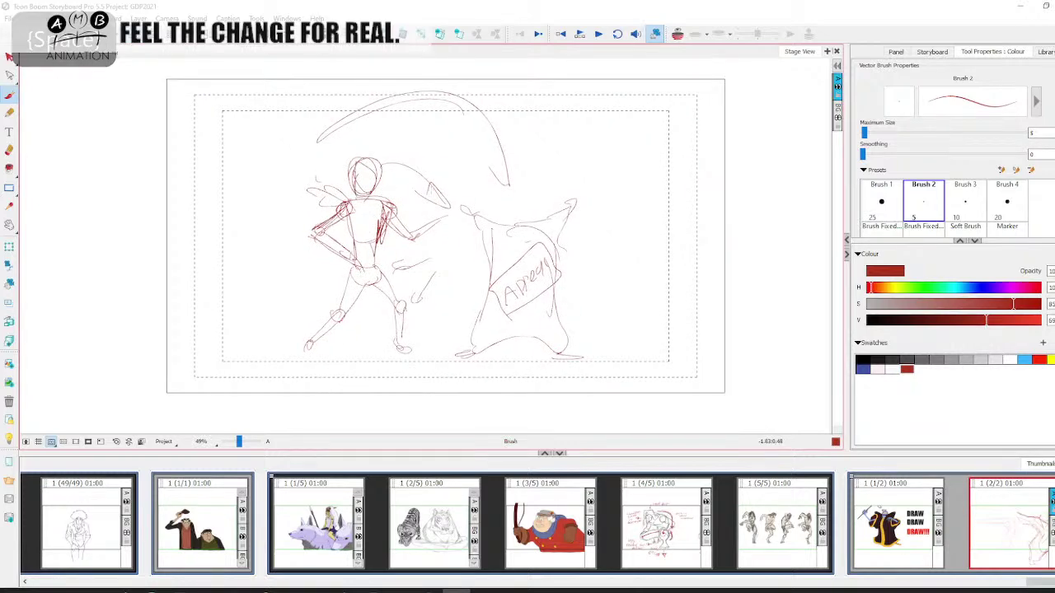
# - Brush a second curved stroke leading to the sack and hand-letter "1m" with trailing marks beside the sack
pyautogui.moveTo(427, 189); pyautogui.dragTo(493, 205)
pyautogui.moveTo(611, 264); pyautogui.dragTo(610, 282)
pyautogui.moveTo(617, 277); pyautogui.dragTo(631, 268)
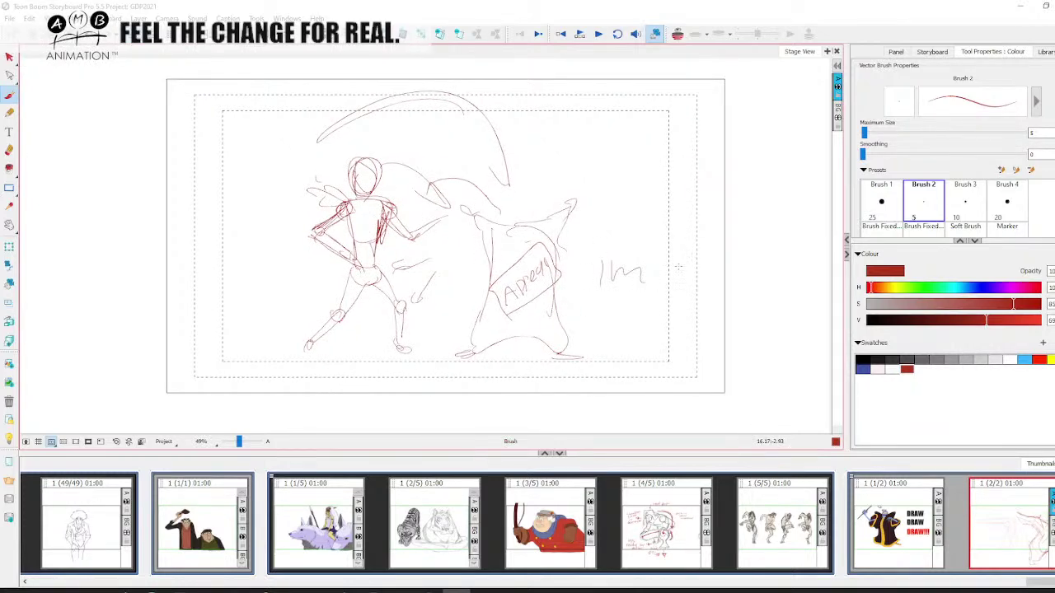
pyautogui.moveTo(681, 317); pyautogui.dragTo(653, 322)
# - Reinforce the striding figure's front thigh, knee and lower leg with heavier strokes
pyautogui.moveTo(358, 298); pyautogui.dragTo(373, 317)
pyautogui.moveTo(349, 272)
pyautogui.mouseDown()
pyautogui.moveTo(380, 311)
pyautogui.moveTo(374, 366)
pyautogui.mouseUp()
pyautogui.moveTo(363, 311); pyautogui.dragTo(374, 366)
pyautogui.press('space')
pyautogui.moveTo(422, 337); pyautogui.dragTo(417, 318)
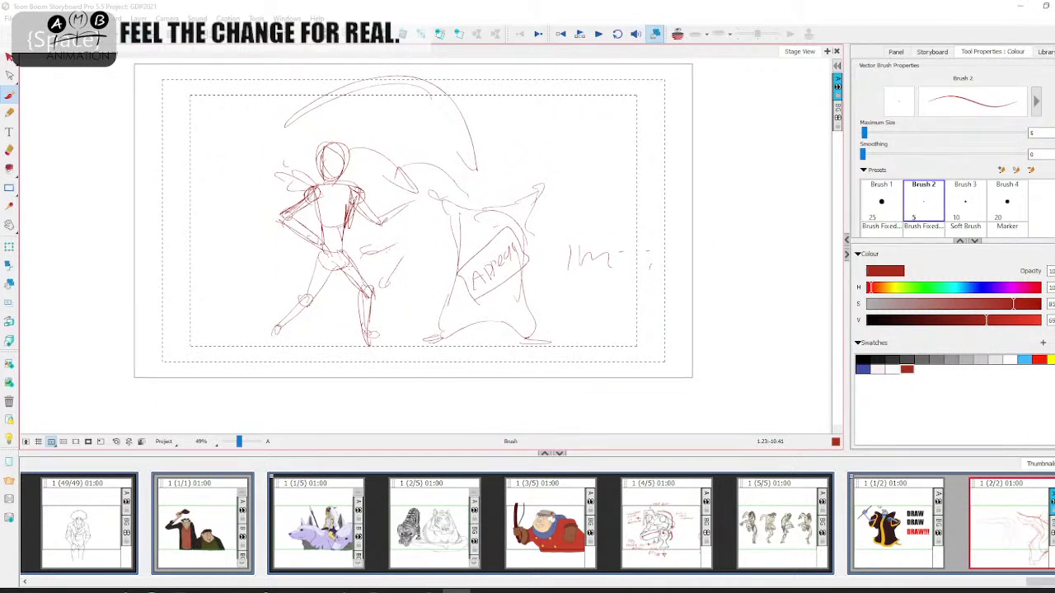
# - Hand-letter "AP" on the striding figure's chest and strengthen its front foot and back leg
pyautogui.moveTo(338, 204); pyautogui.dragTo(342, 200)
pyautogui.moveTo(343, 194); pyautogui.dragTo(344, 199)
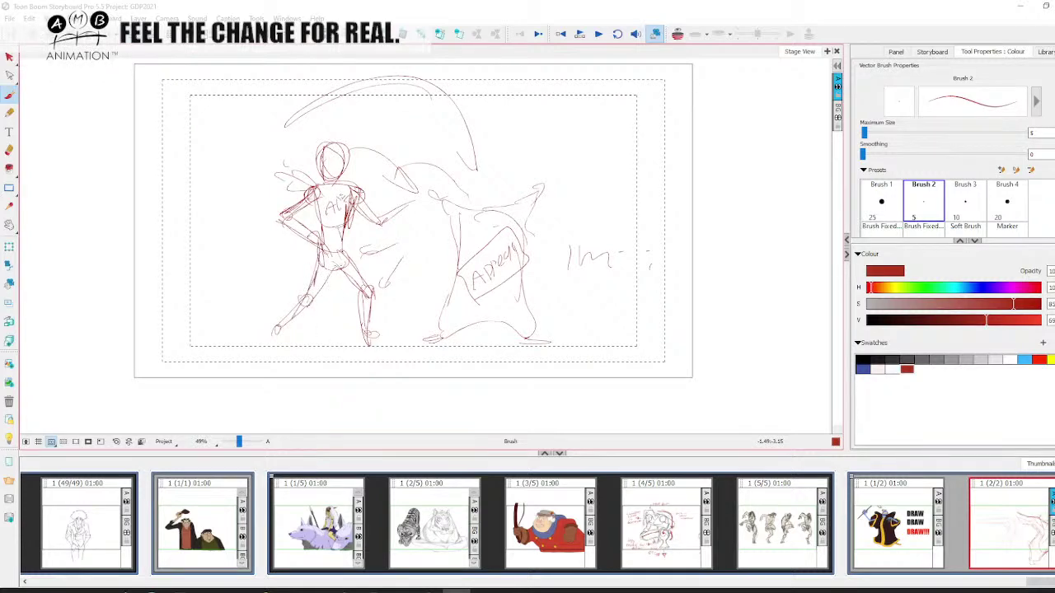
pyautogui.moveTo(364, 351); pyautogui.dragTo(386, 344)
pyautogui.press('space')
pyautogui.moveTo(332, 355); pyautogui.dragTo(349, 344)
pyautogui.moveTo(319, 290); pyautogui.dragTo(284, 326)
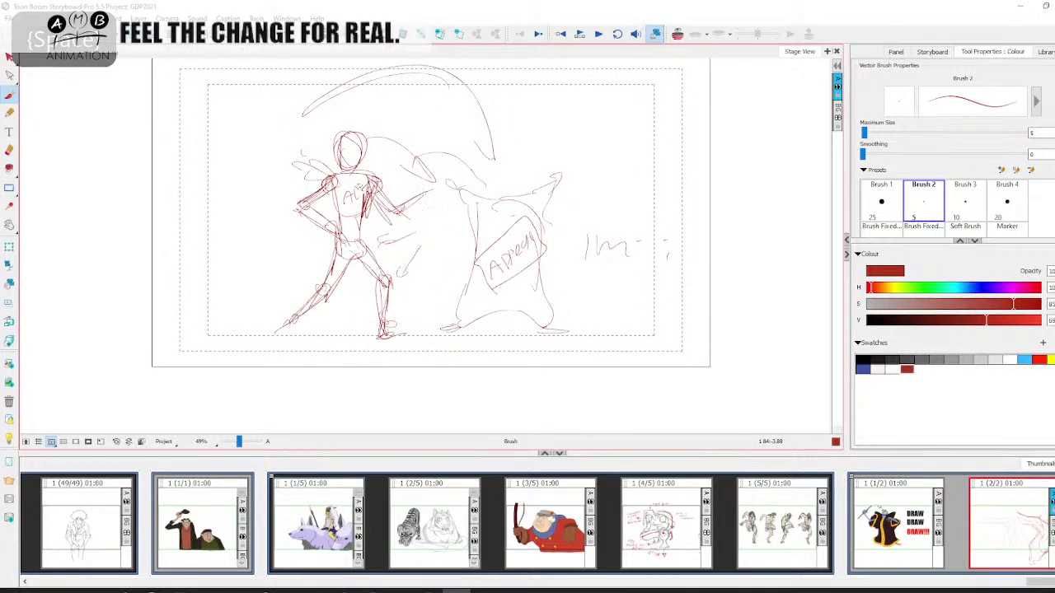
# - Brush two horizontal lines and an arrowhead behind the striding figure, and reinforce the sack's outline
pyautogui.moveTo(213, 234); pyautogui.dragTo(242, 249)
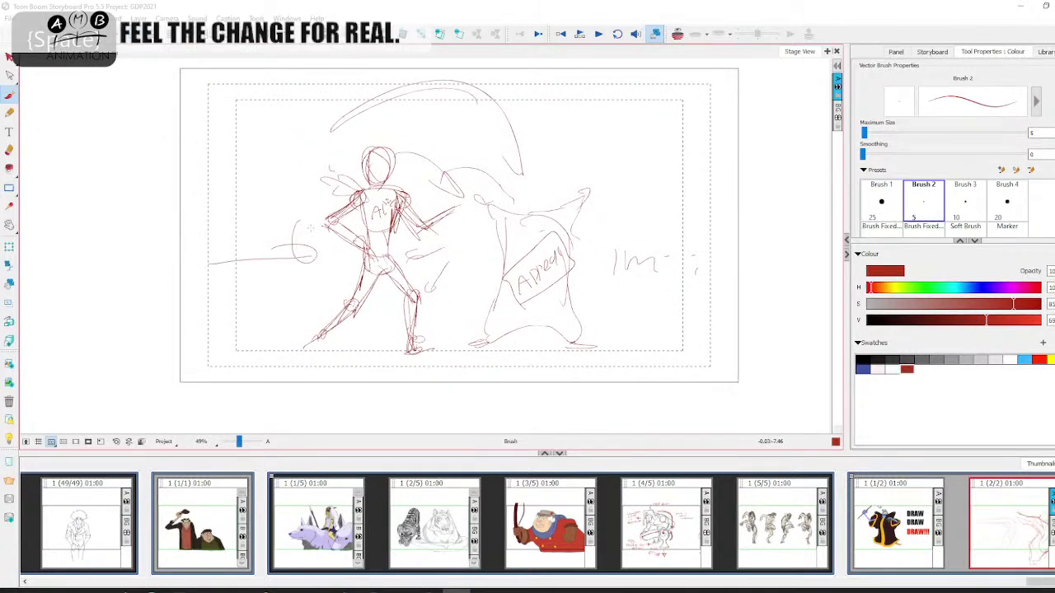
pyautogui.moveTo(211, 295); pyautogui.dragTo(323, 294)
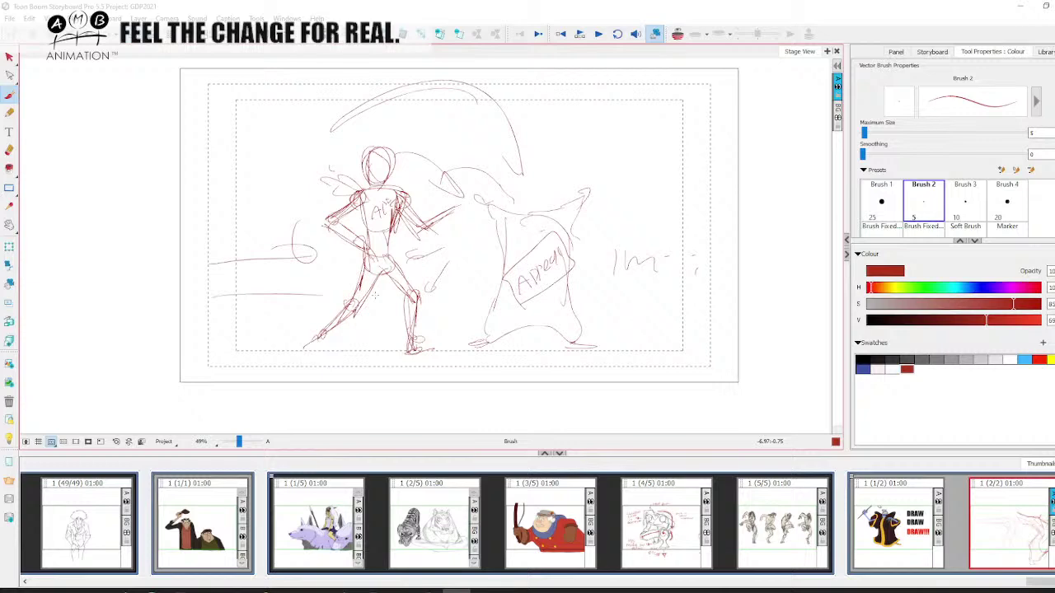
pyautogui.moveTo(522, 208)
pyautogui.mouseDown()
pyautogui.moveTo(456, 213)
pyautogui.moveTo(434, 246)
pyautogui.moveTo(430, 325)
pyautogui.mouseUp()
pyautogui.moveTo(487, 221); pyautogui.dragTo(510, 248)
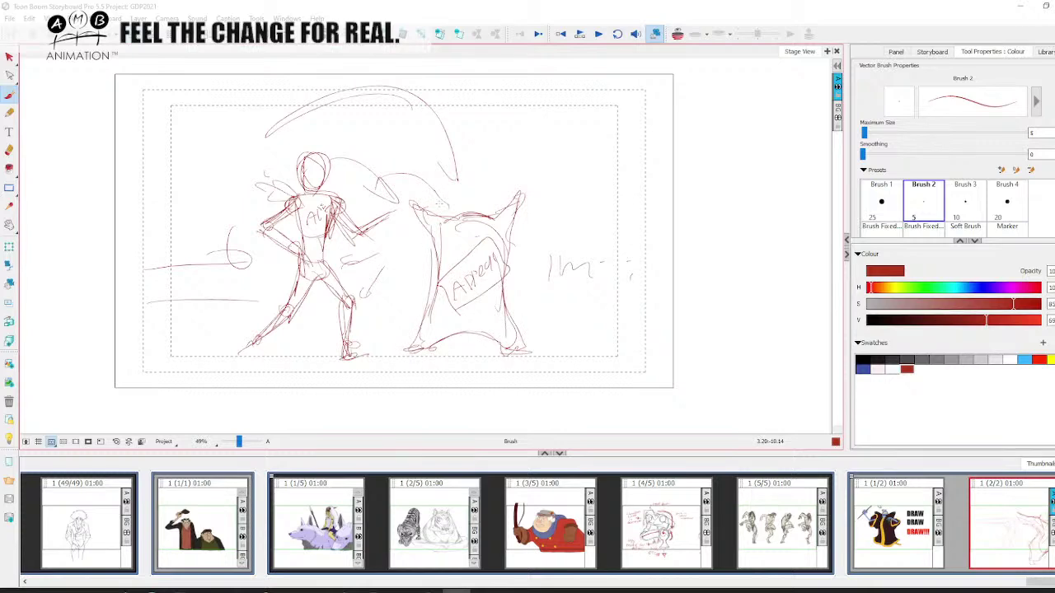
# - Delete all the sketches on the panel and reactivate the Brush tool
pyautogui.hotkey('alt', 's')
pyautogui.hotkey('ctrl', 'a')
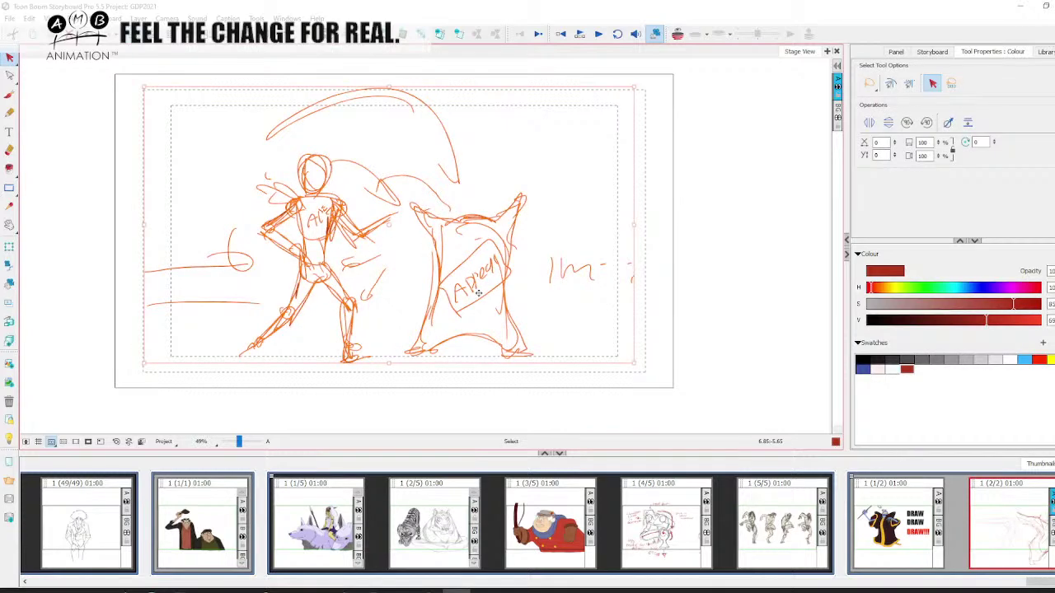
pyautogui.press('Delete')
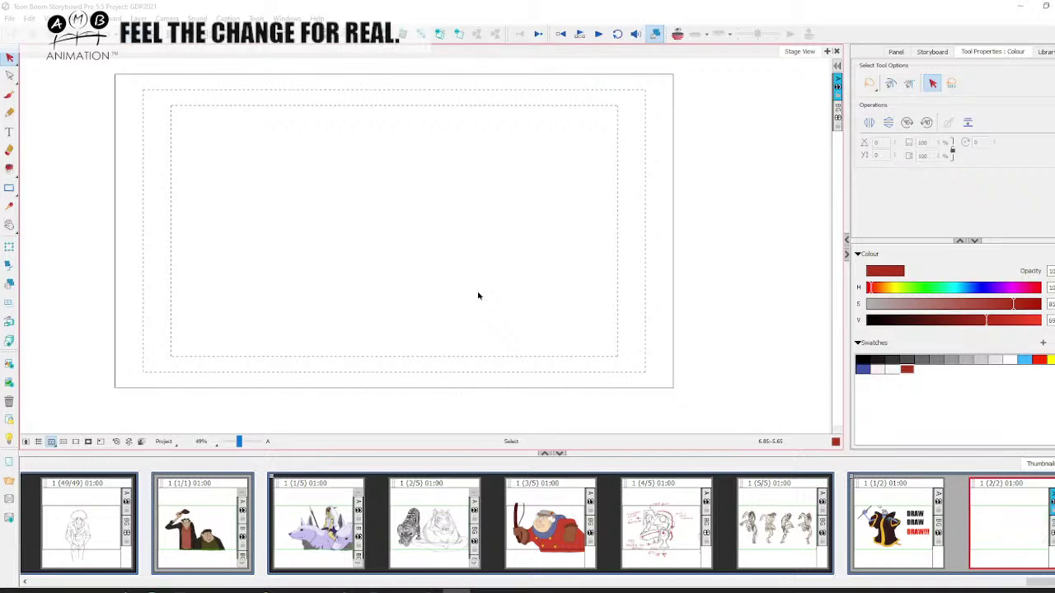
pyautogui.click(10, 94)
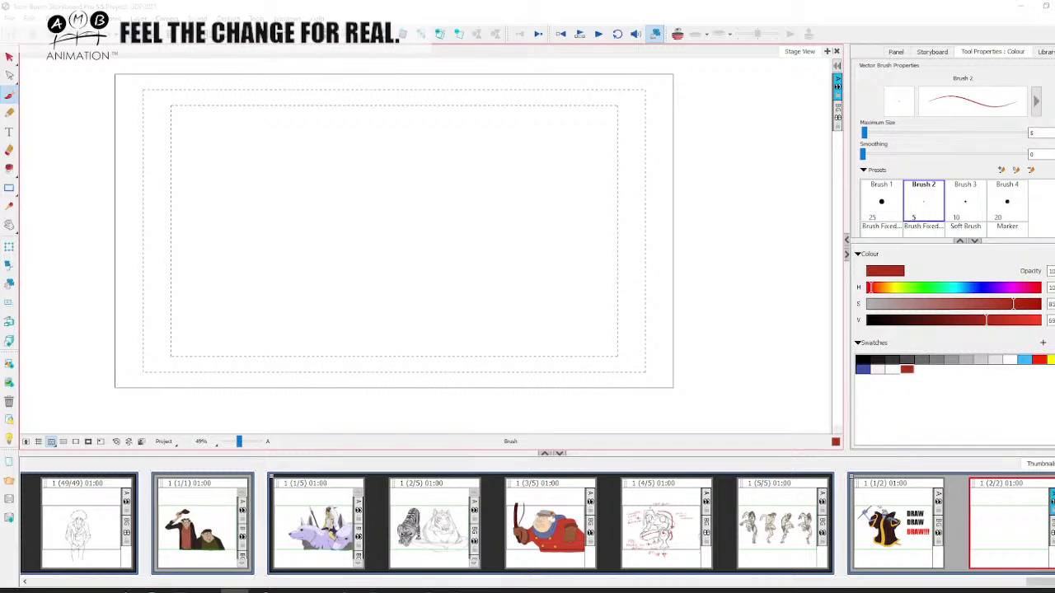
# - Switch to the browser with the AMB Animation Academy site, maximize the window and open the Free View page
pyautogui.moveTo(1054, 231); pyautogui.dragTo(347, 165)
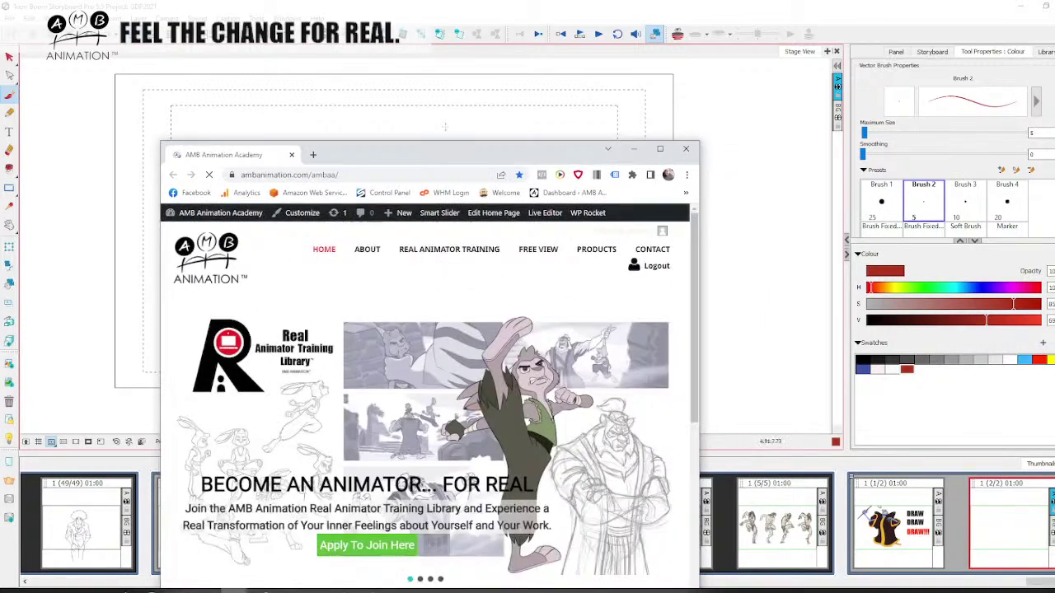
pyautogui.click(659, 148)
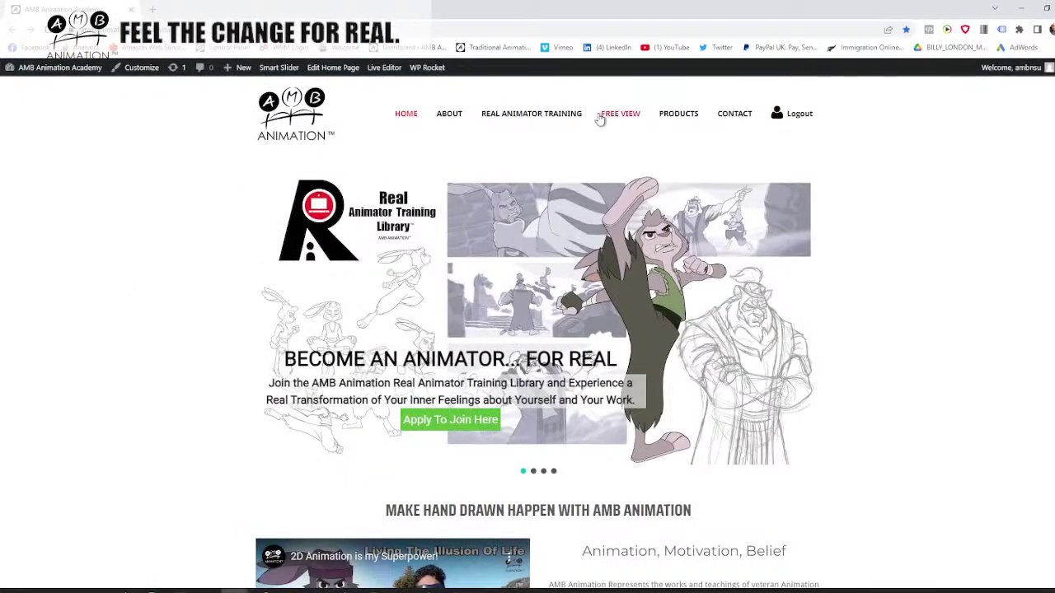
pyautogui.click(607, 119)
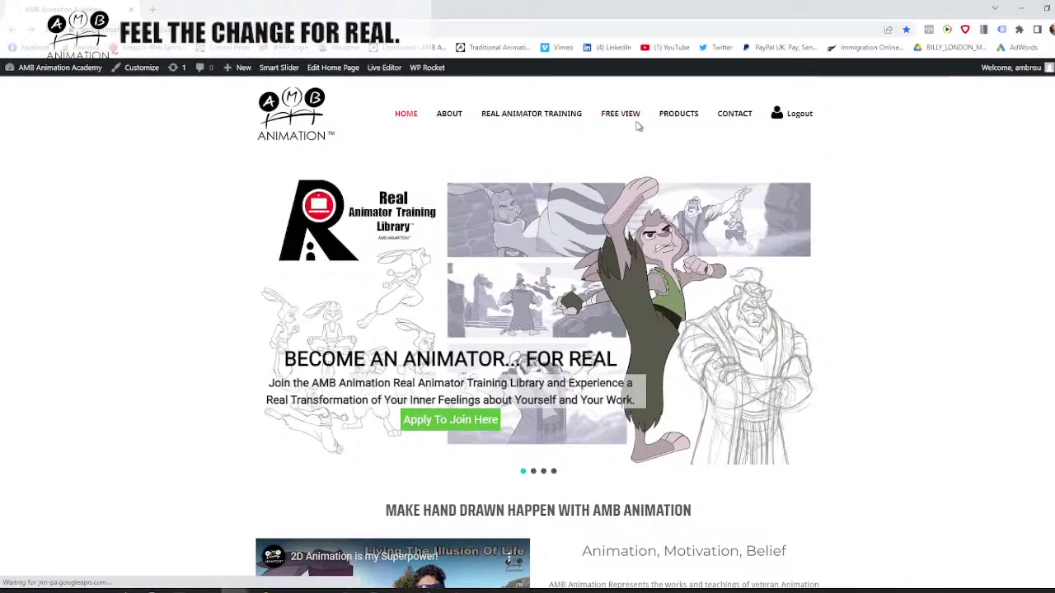
# - Browse the blog entries, open the "2d Animation with Girl Character Design" post and go to its embedded video
pyautogui.scroll(-8, 396, 269)
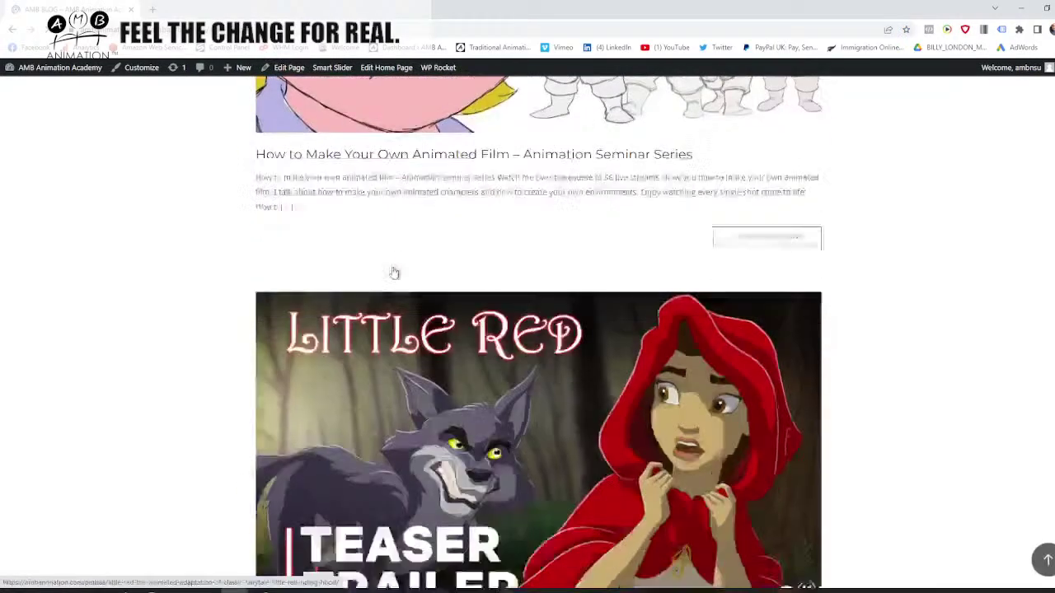
pyautogui.scroll(-20, 399, 272)
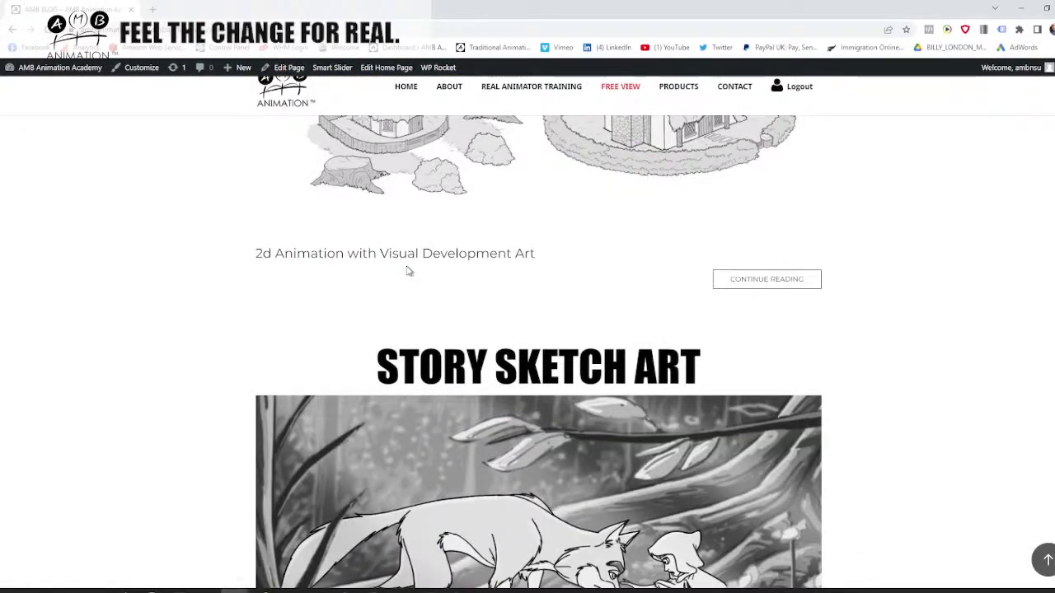
pyautogui.scroll(-15, 406, 274)
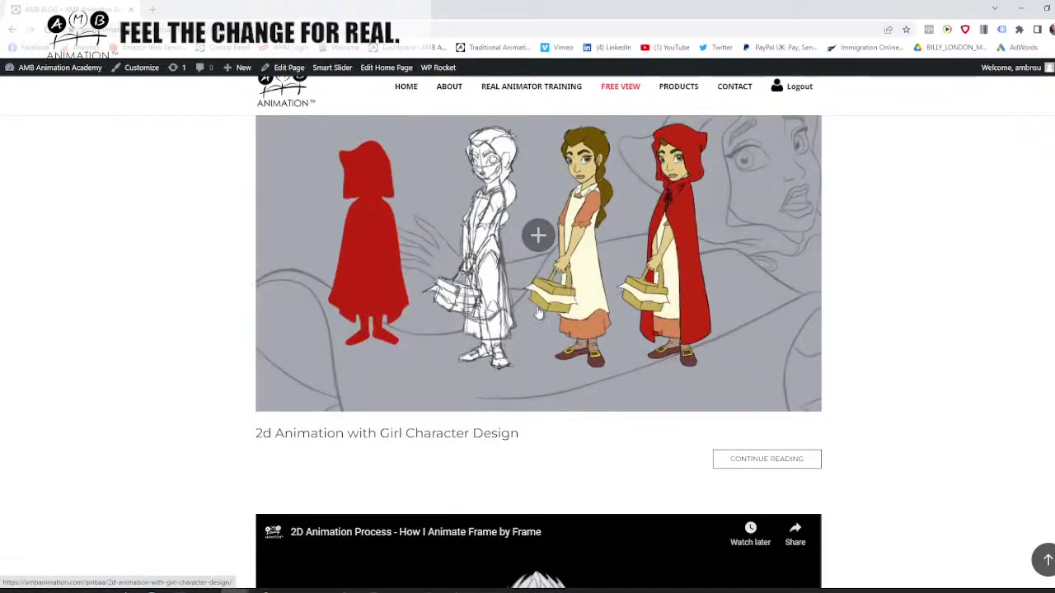
pyautogui.scroll(5, 525, 321)
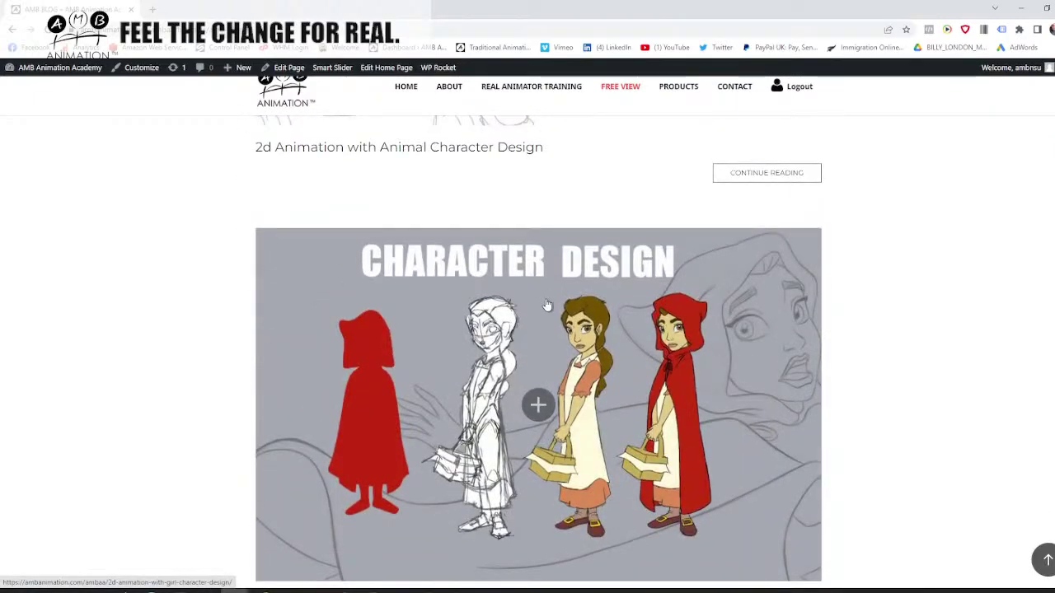
pyautogui.scroll(-1, 655, 270)
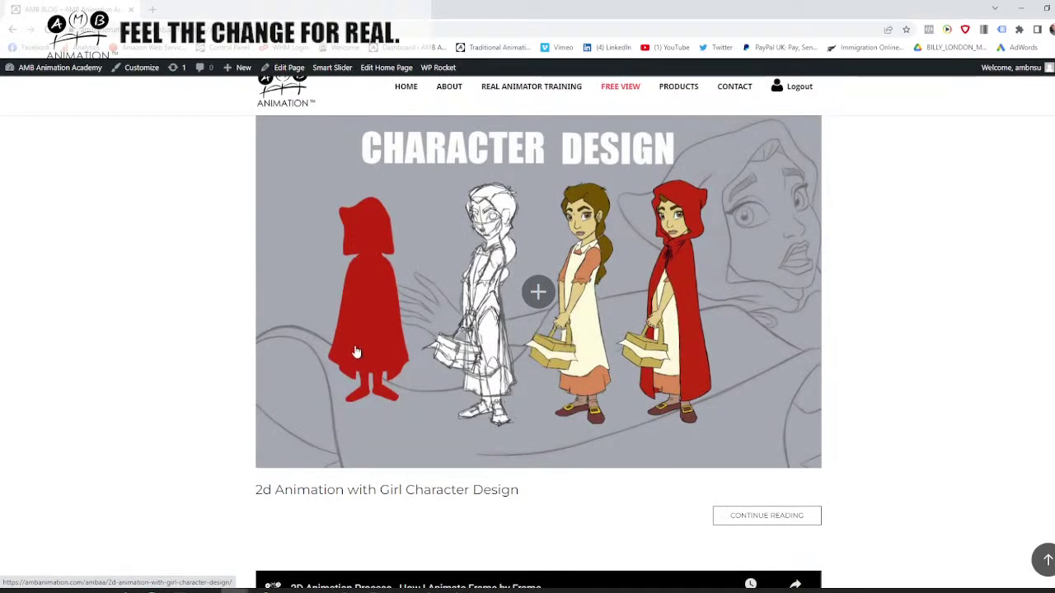
pyautogui.click(542, 305)
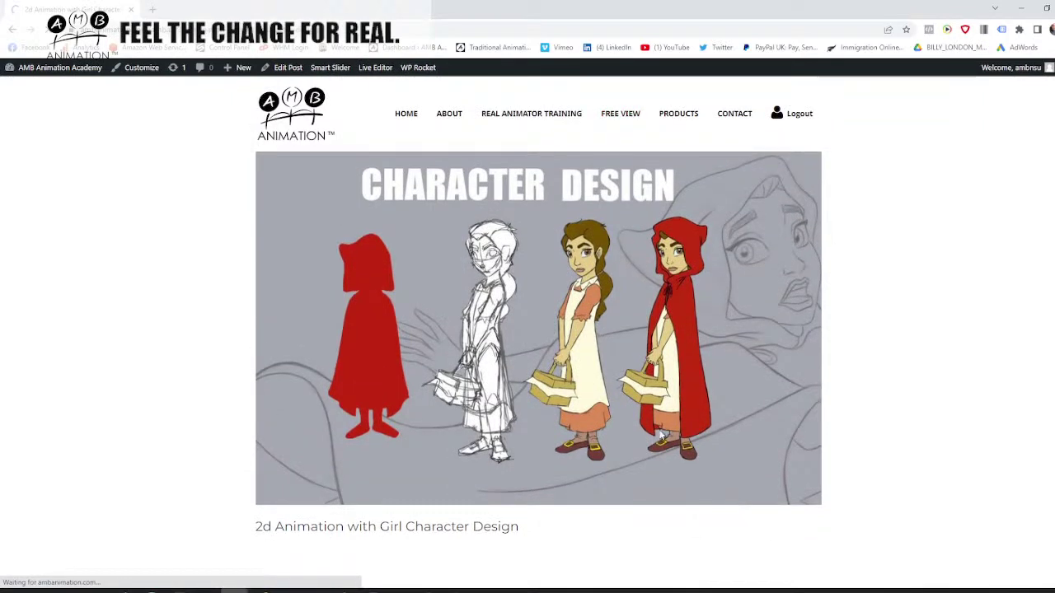
pyautogui.scroll(-5, 601, 392)
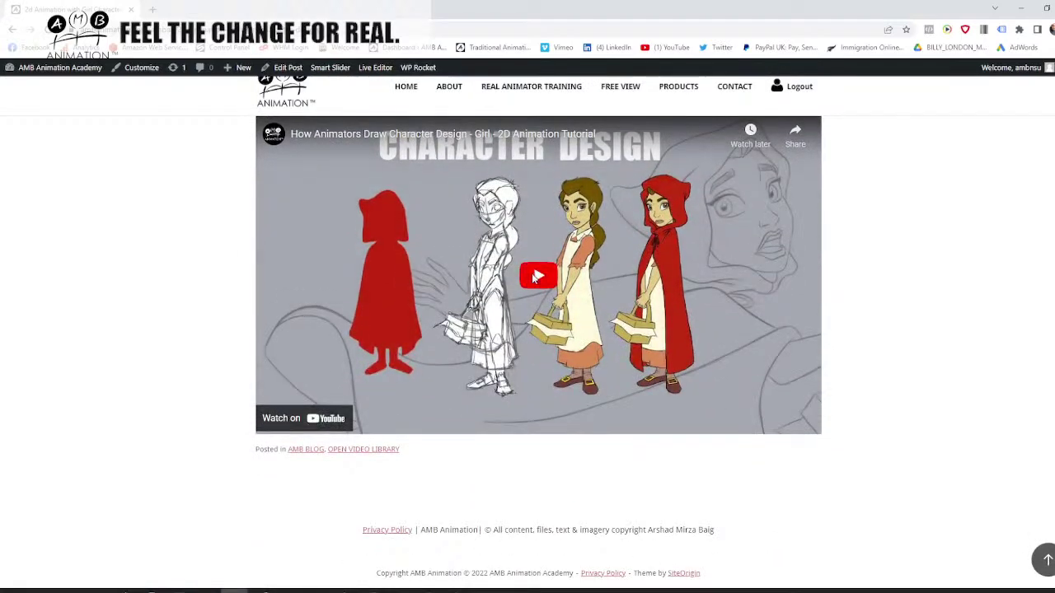
# - Play the girl character design video muted and skip forward through it to examine the drawing stages
pyautogui.click(534, 280)
pyautogui.click(302, 423)
pyautogui.click(275, 409)
pyautogui.click(384, 411)
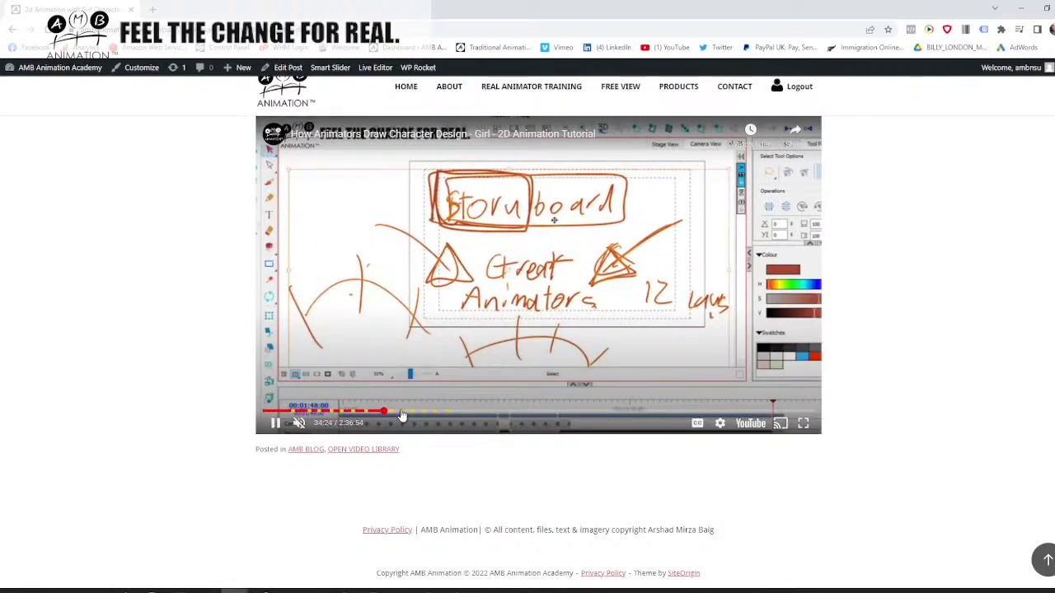
pyautogui.click(495, 411)
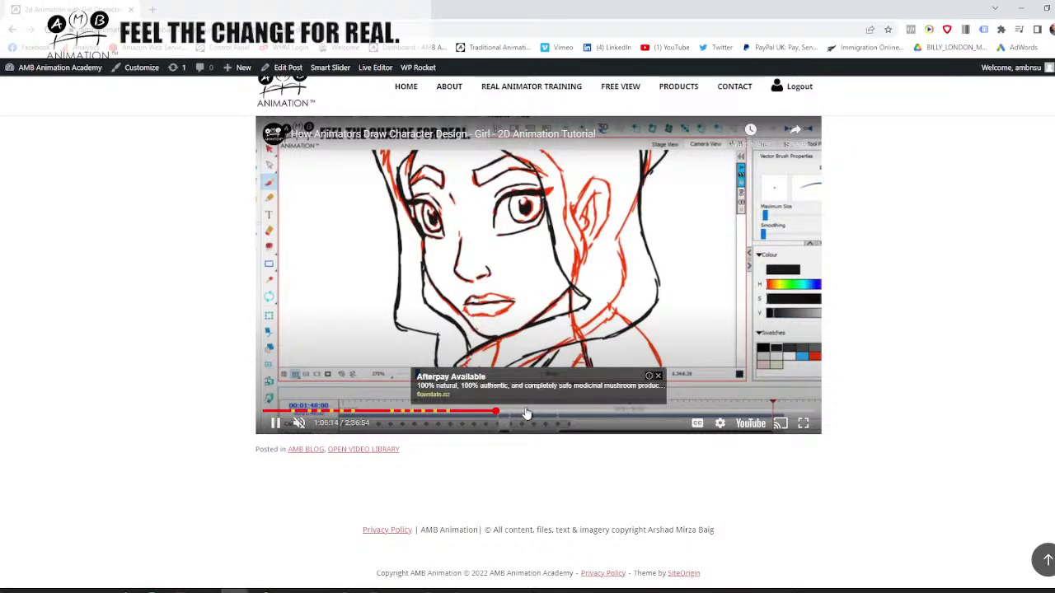
pyautogui.click(526, 410)
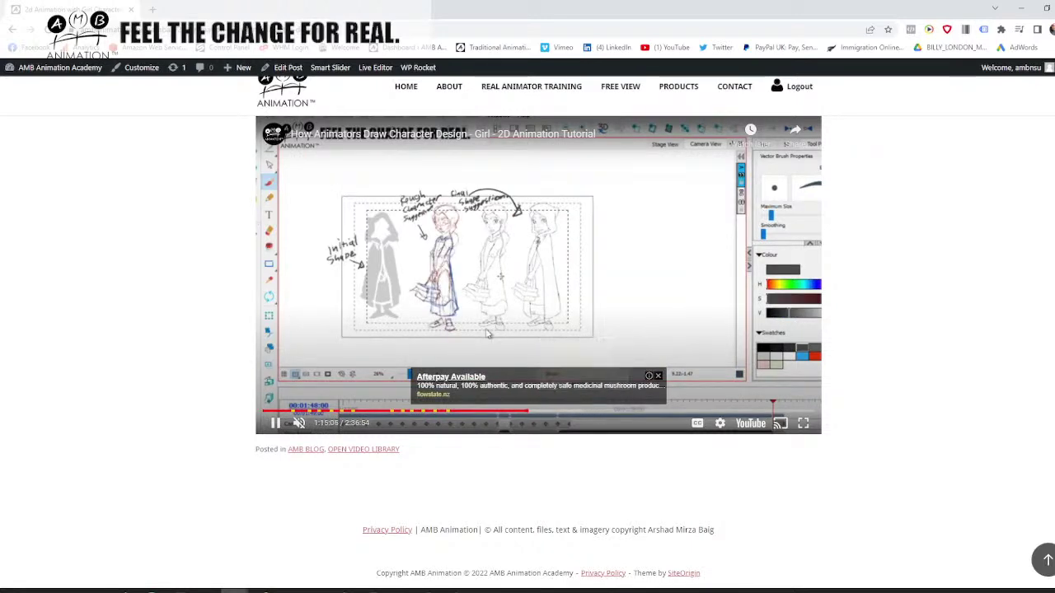
pyautogui.click(544, 410)
pyautogui.click(577, 410)
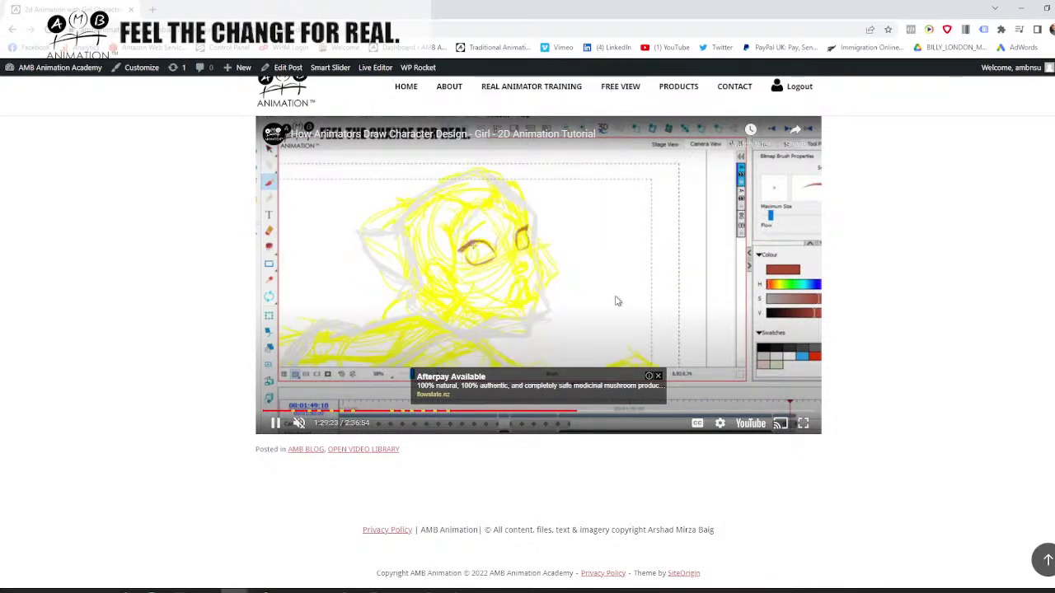
# - Skip the girl character design video ahead to about 1:34:41 and return to the blog list
pyautogui.click(596, 410)
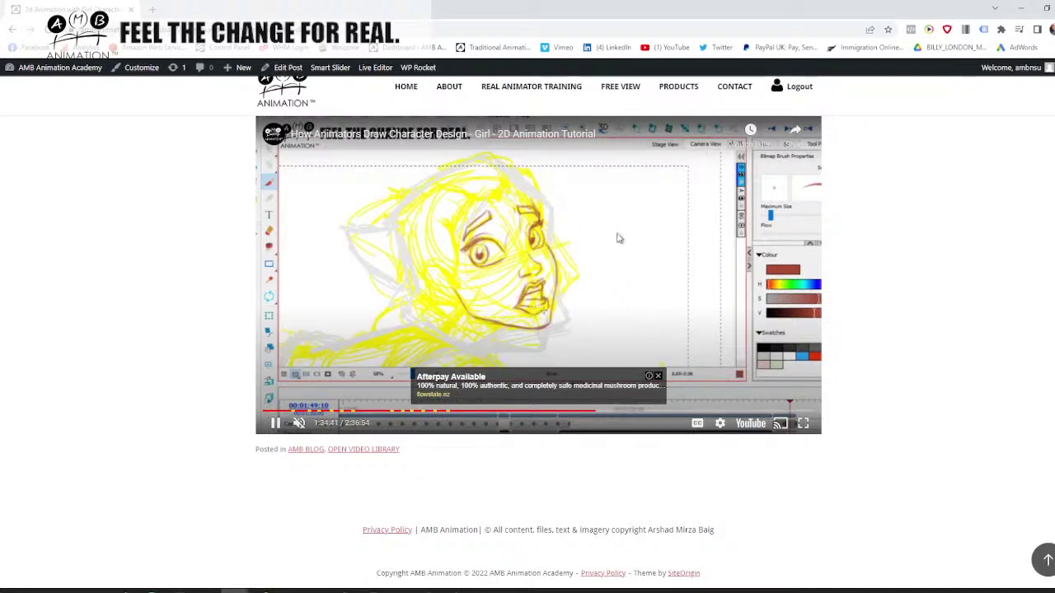
pyautogui.scroll(5, 618, 238)
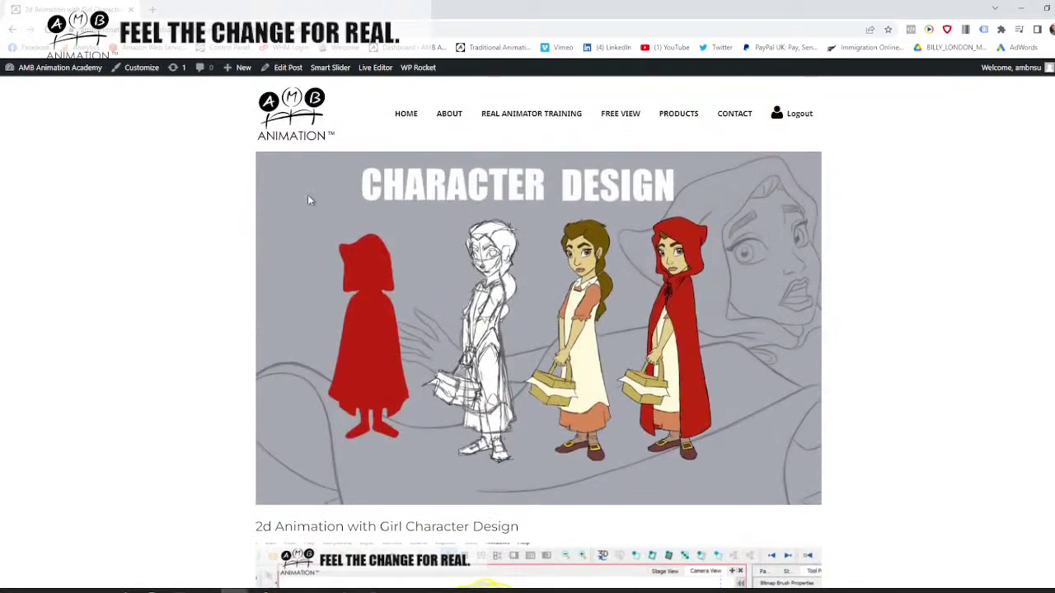
pyautogui.click(14, 29)
# - Examine the blog's free entries from the Little Red teaser through face animation, location design and animal character design
pyautogui.scroll(-12, 462, 263)
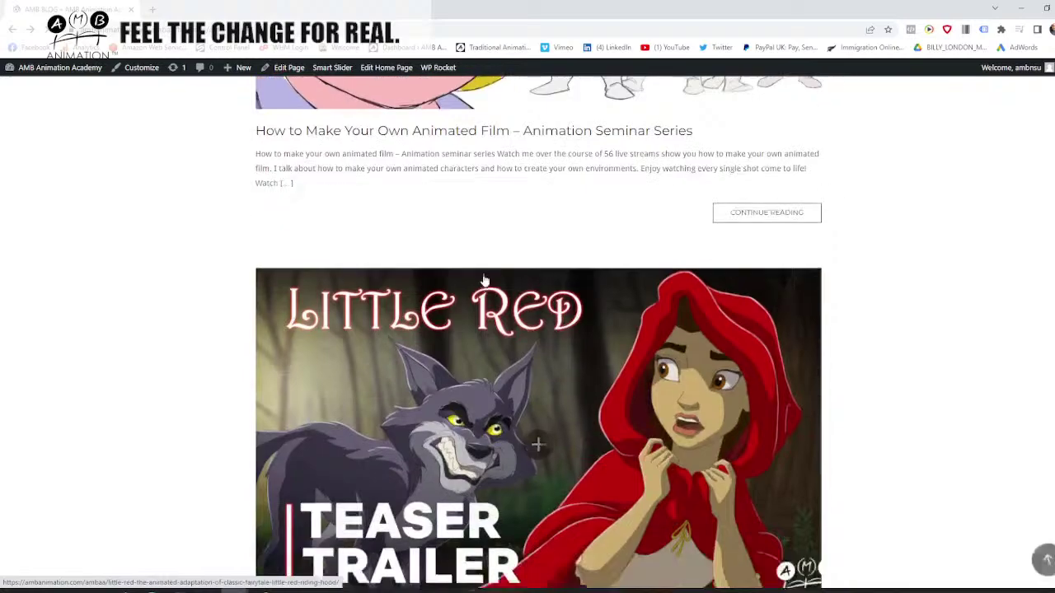
pyautogui.scroll(-5, 462, 286)
pyautogui.scroll(8, 594, 266)
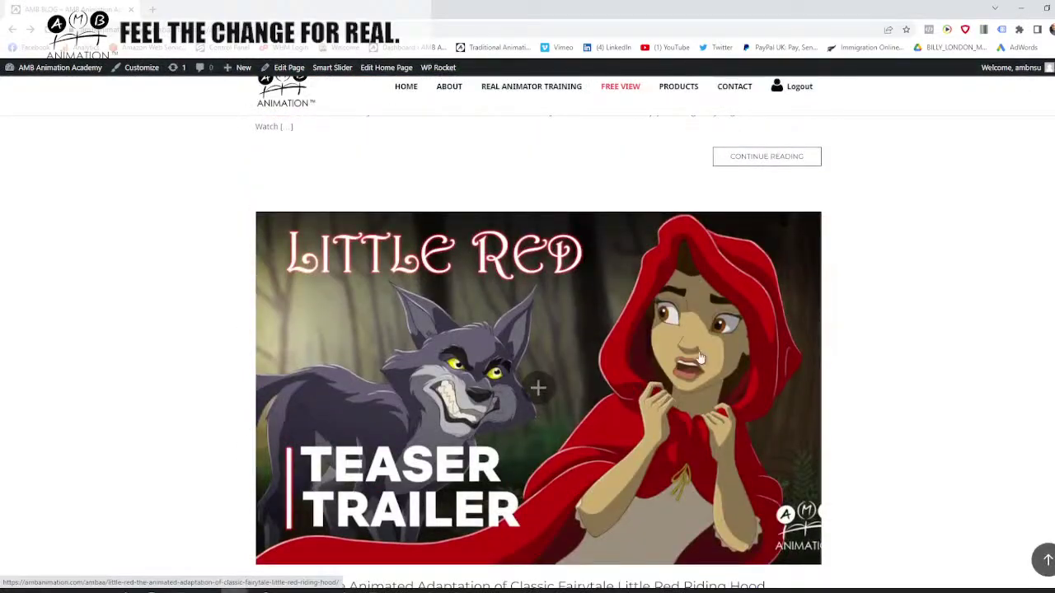
pyautogui.scroll(-15, 594, 363)
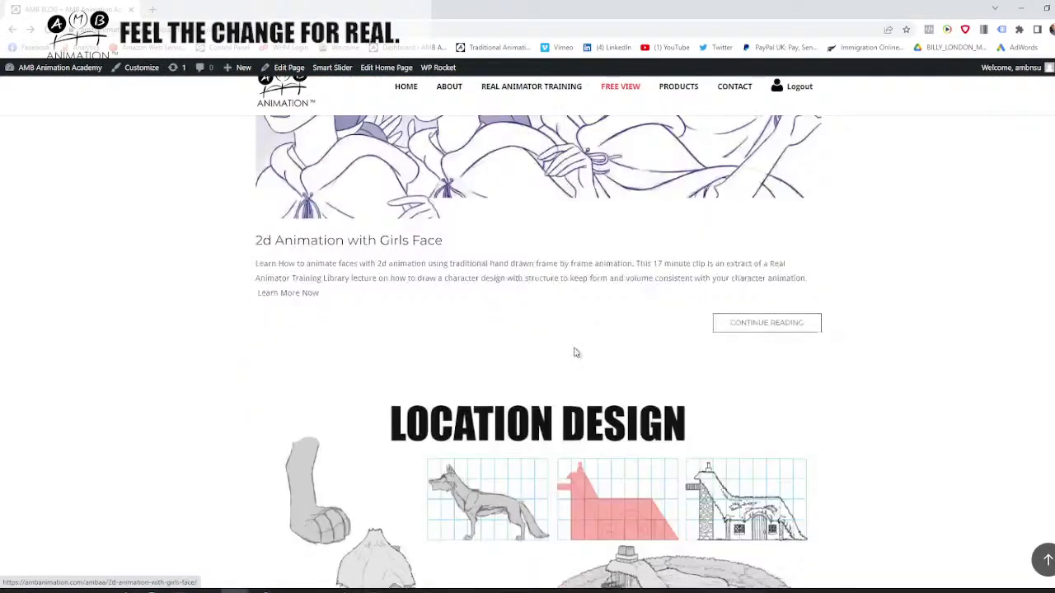
pyautogui.scroll(-10, 585, 333)
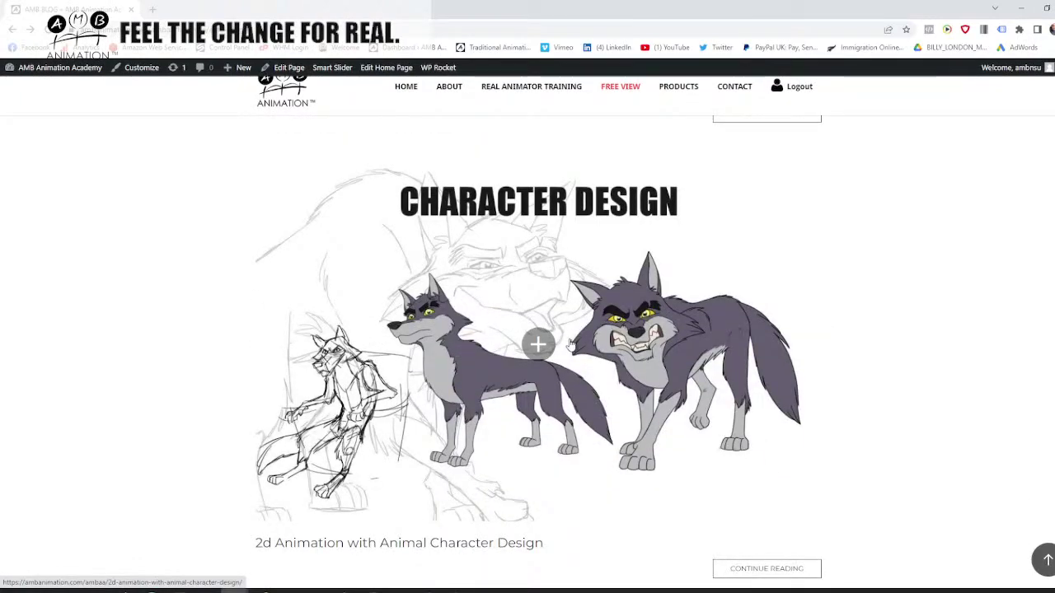
pyautogui.scroll(7, 527, 330)
pyautogui.scroll(-2, 560, 317)
pyautogui.scroll(6, 681, 331)
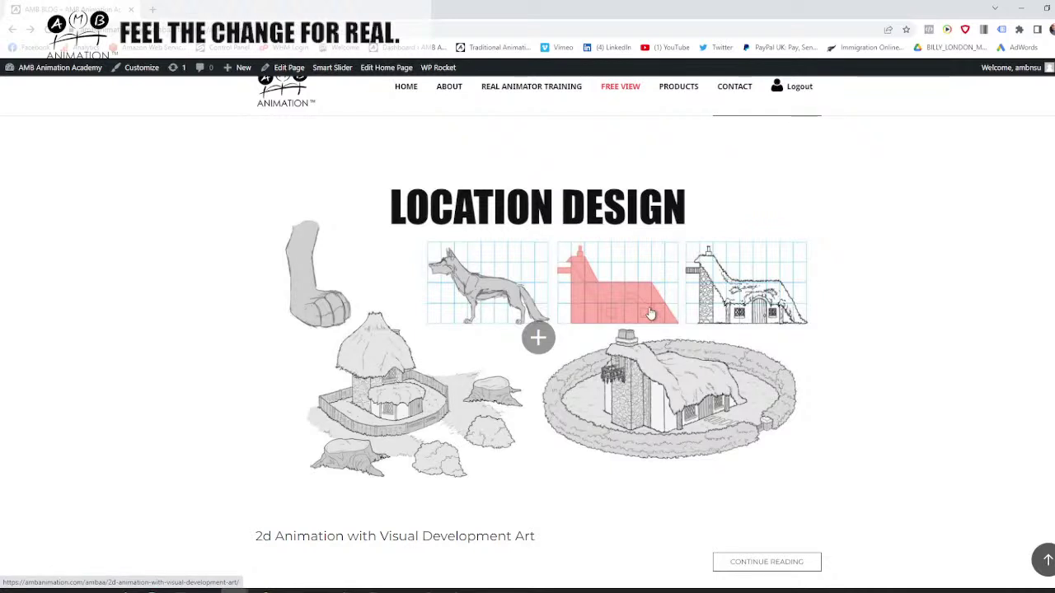
pyautogui.scroll(-10, 651, 344)
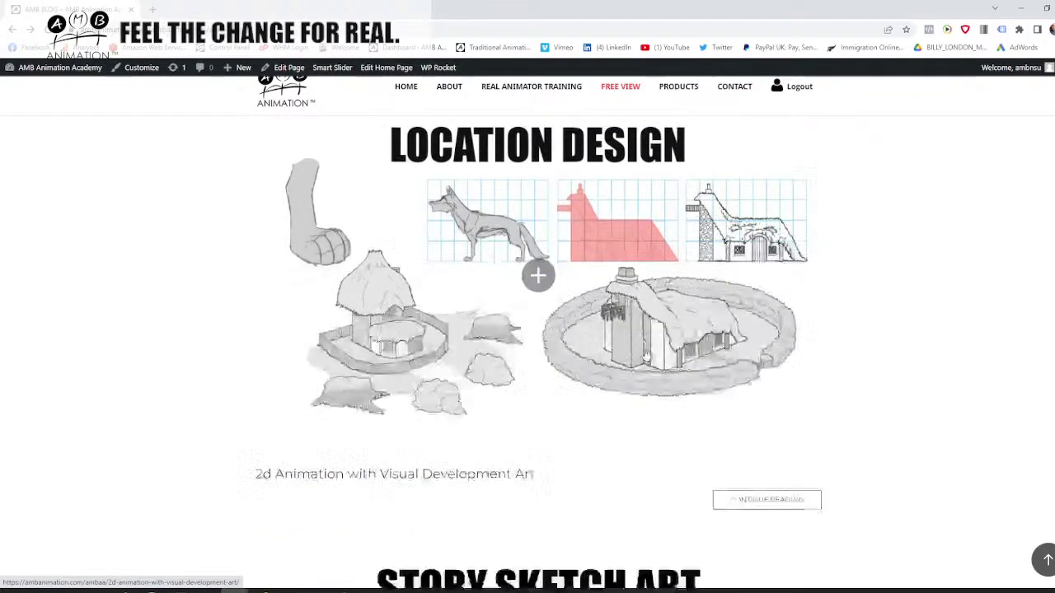
pyautogui.scroll(9, 629, 360)
pyautogui.scroll(10, 629, 361)
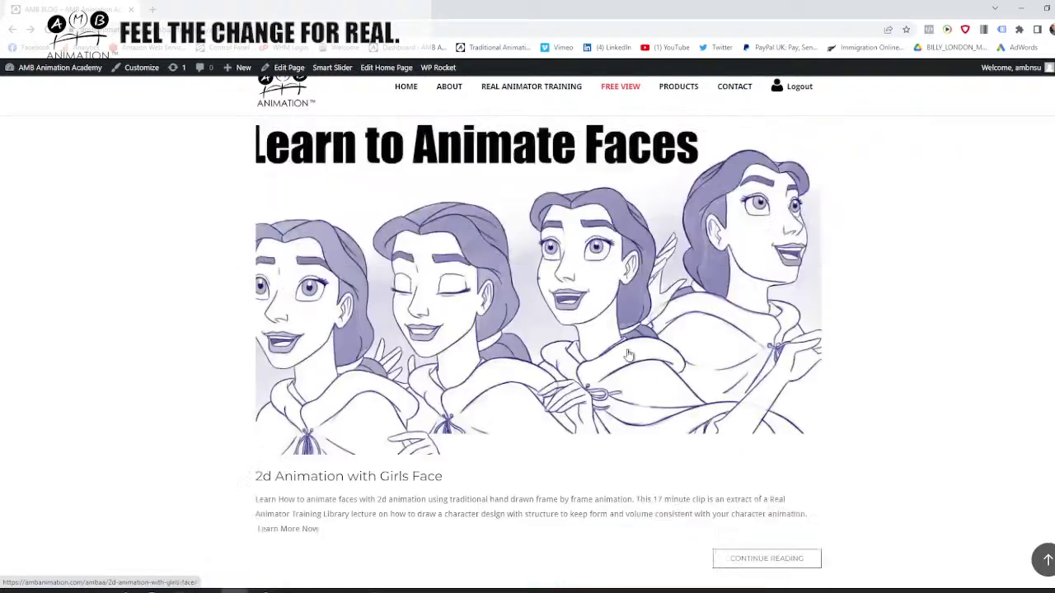
# - Open the Little Red post, play its embedded teaser trailer, skip ahead to 0:32 and pause it
pyautogui.click(625, 435)
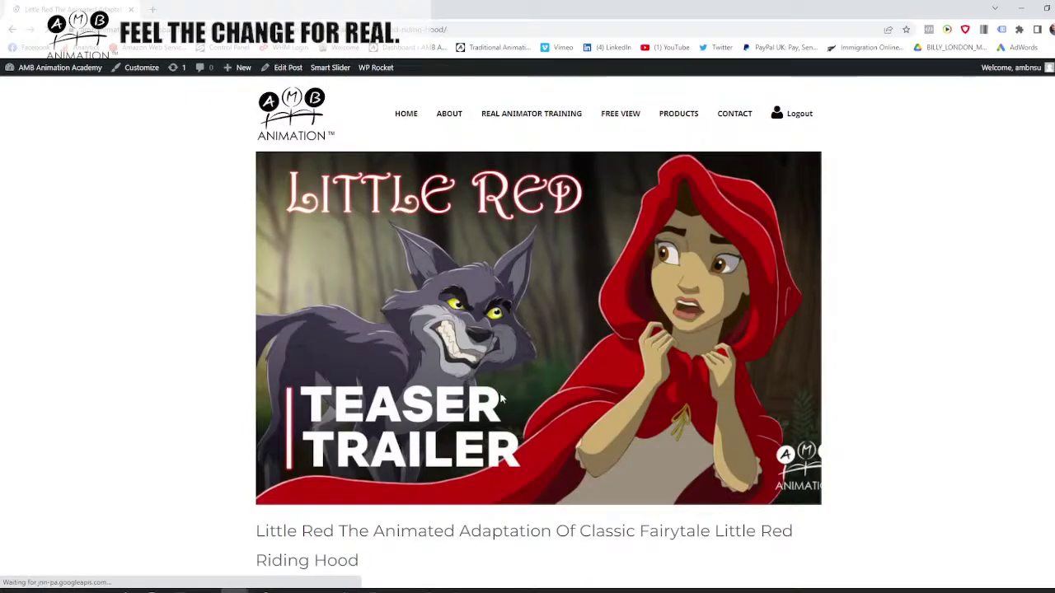
pyautogui.scroll(-5, 542, 445)
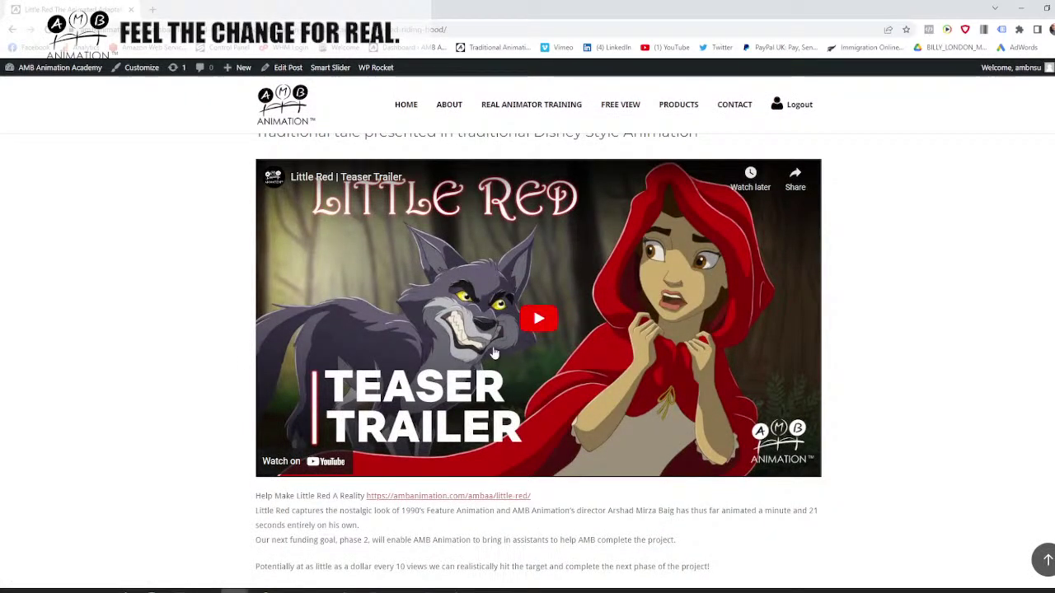
pyautogui.click(534, 325)
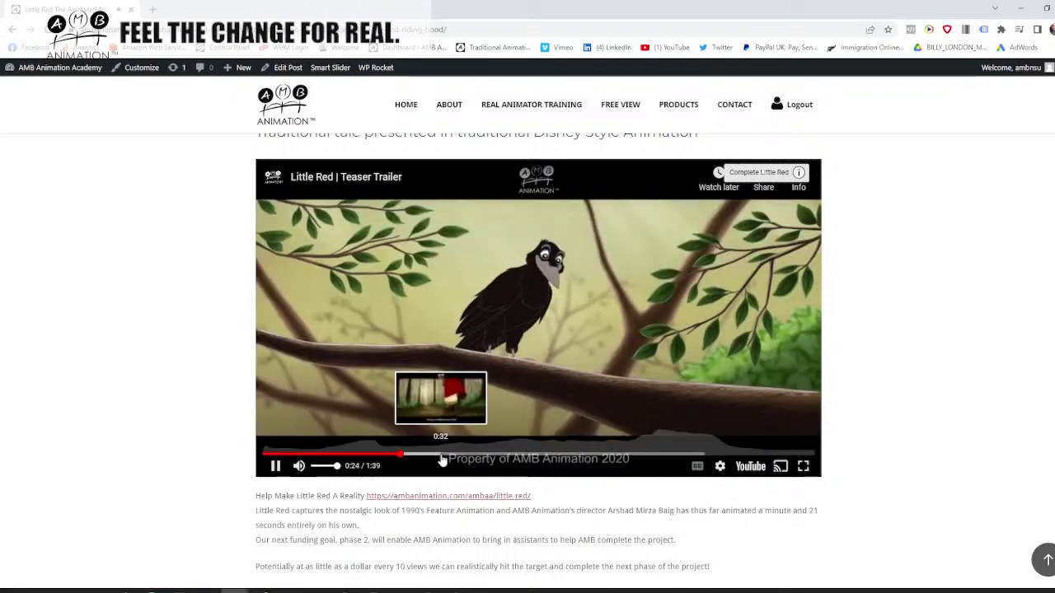
pyautogui.click(441, 455)
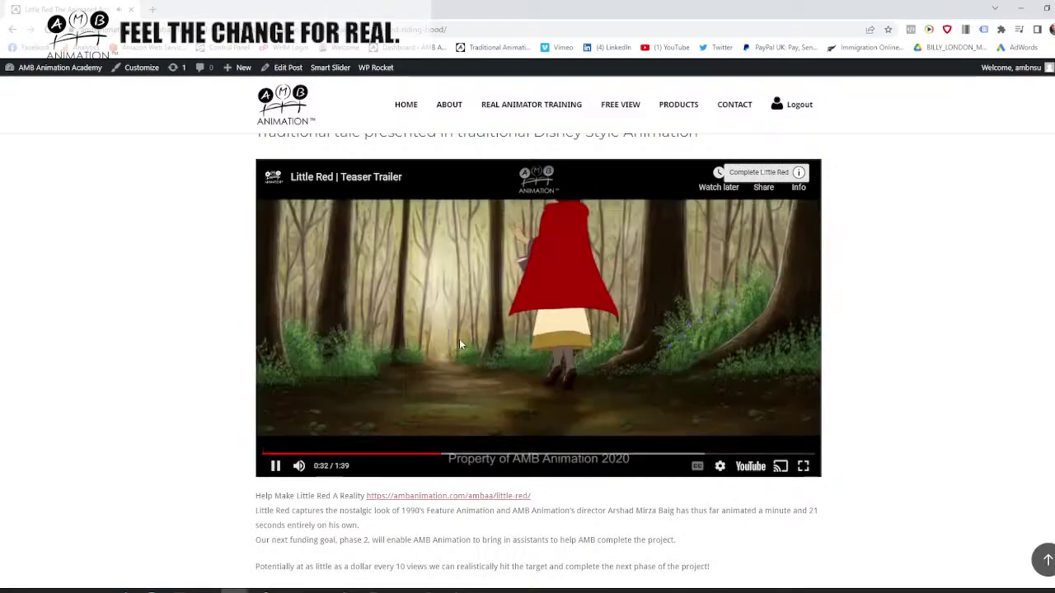
pyautogui.click(275, 466)
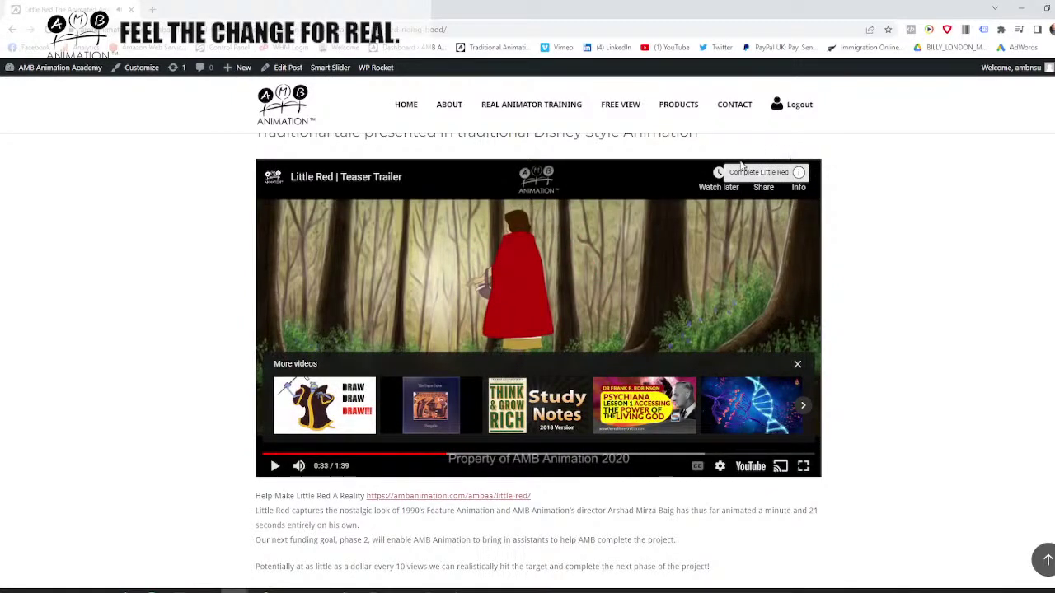
# - Look over the Little Red post down to its funding text and return to the blog list
pyautogui.scroll(5, 157, 401)
pyautogui.scroll(1, 157, 402)
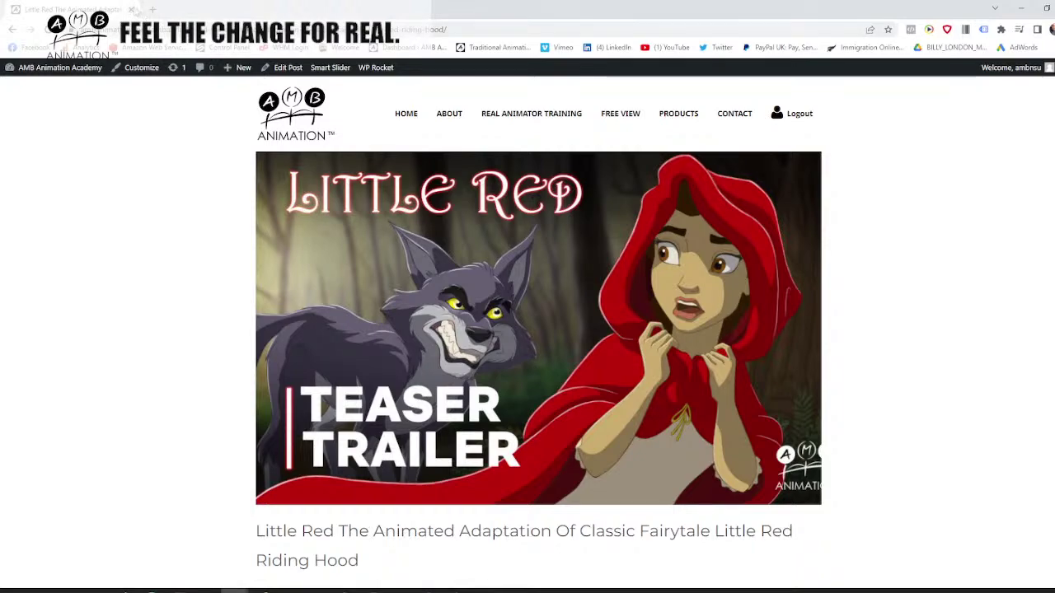
pyautogui.scroll(-8, 286, 311)
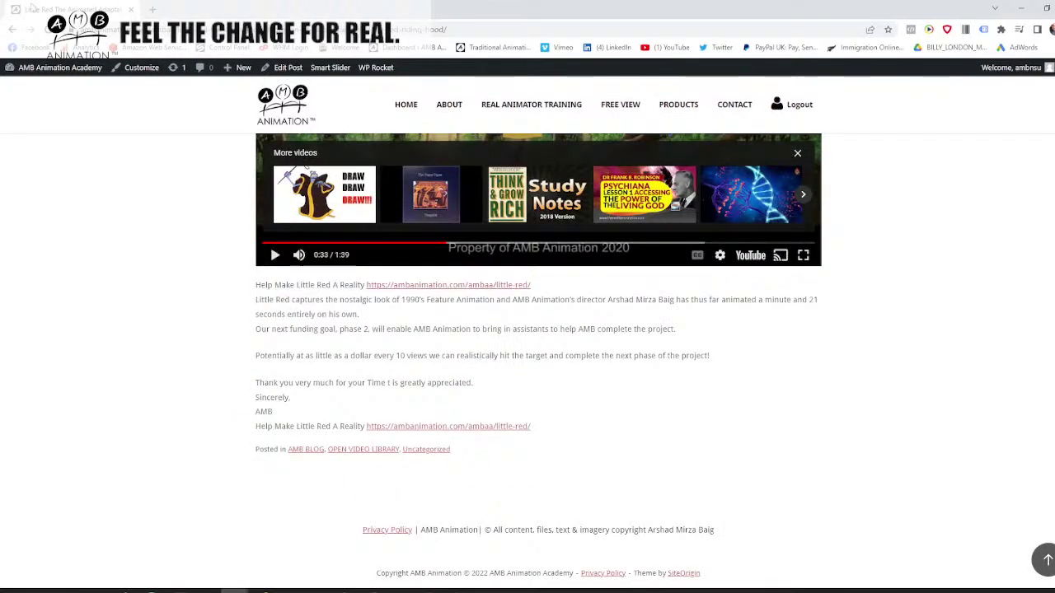
pyautogui.click(12, 29)
# - Examine the blog's free tutorials again, from Little Red down to the girl character design entry and back to the first post
pyautogui.scroll(-9, 544, 327)
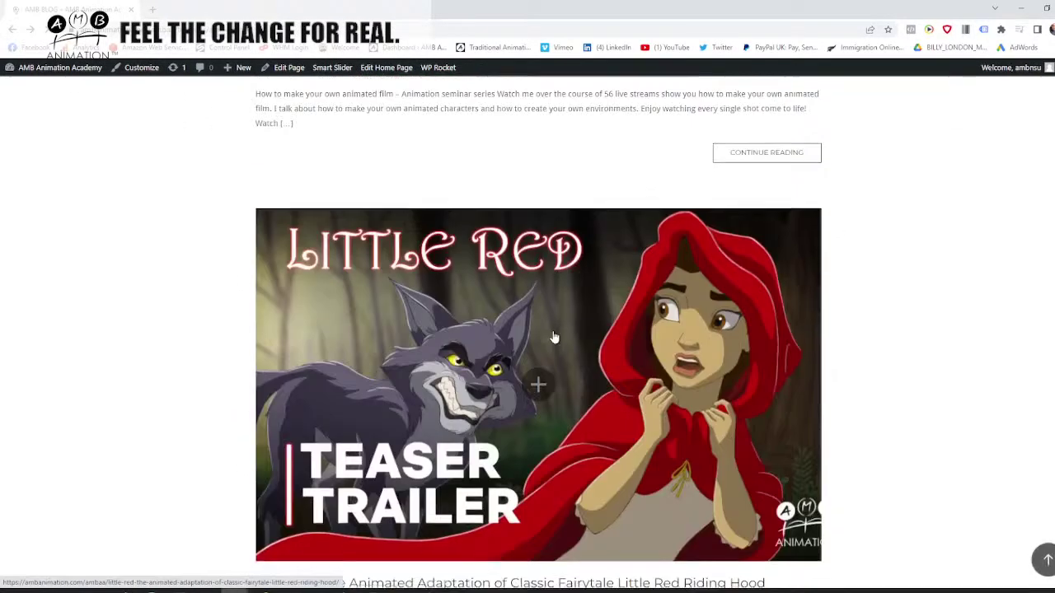
pyautogui.scroll(-10, 602, 297)
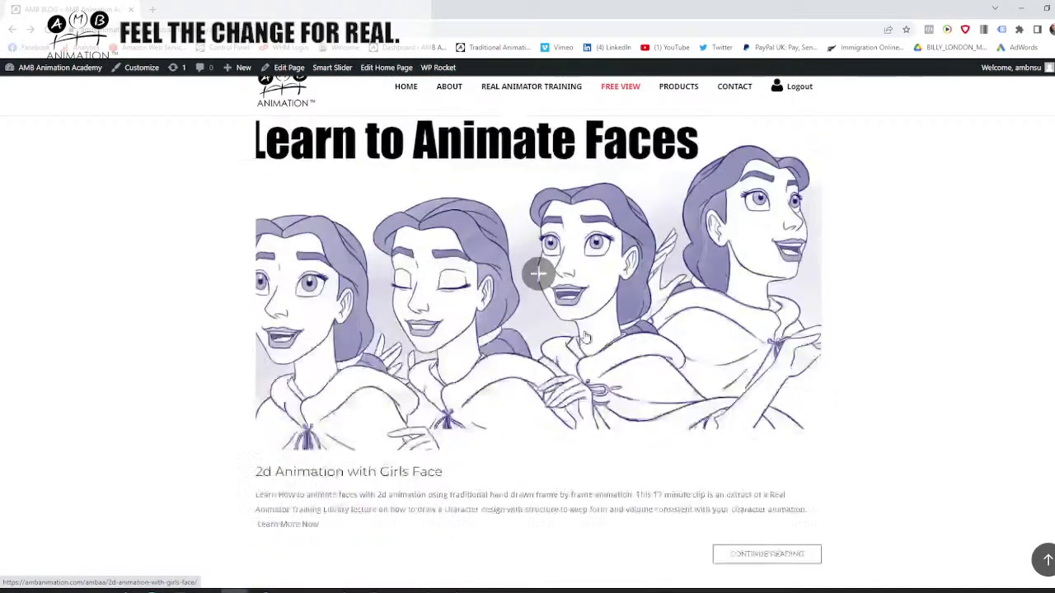
pyautogui.scroll(-15, 592, 346)
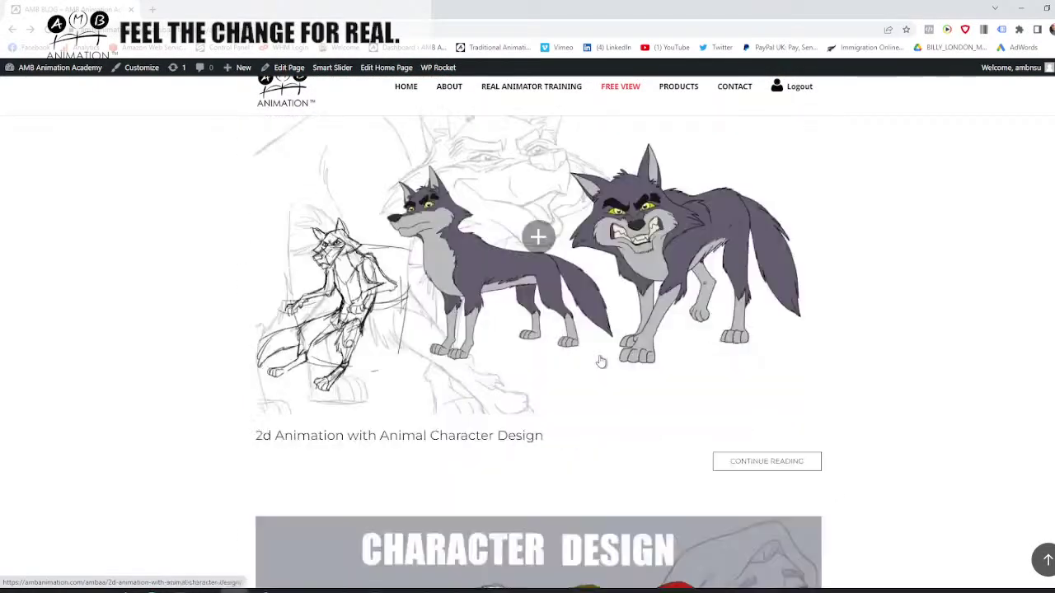
pyautogui.scroll(-5, 603, 363)
pyautogui.scroll(5, 646, 340)
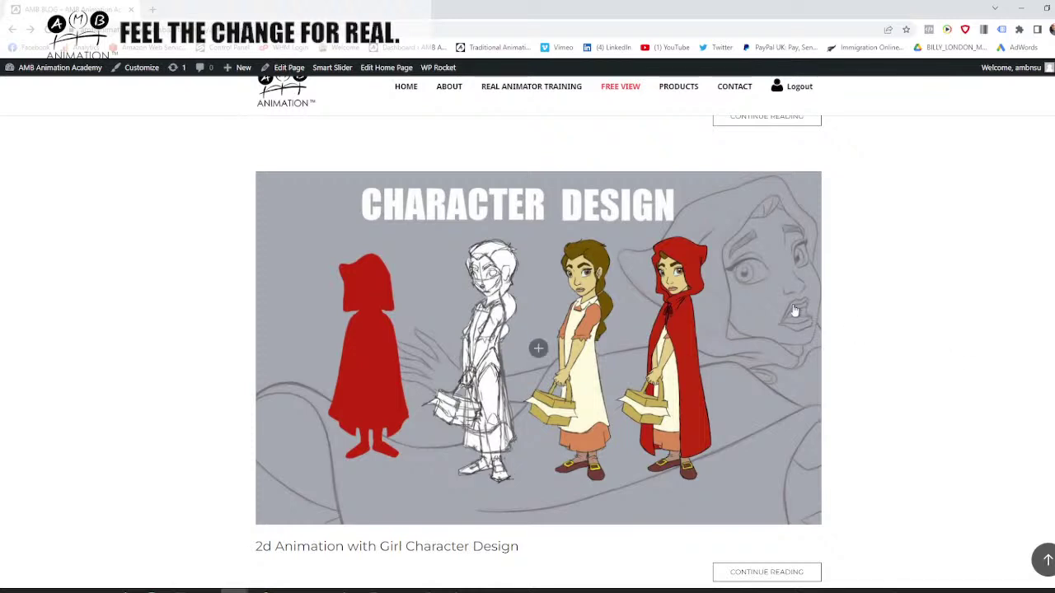
pyautogui.scroll(15, 736, 323)
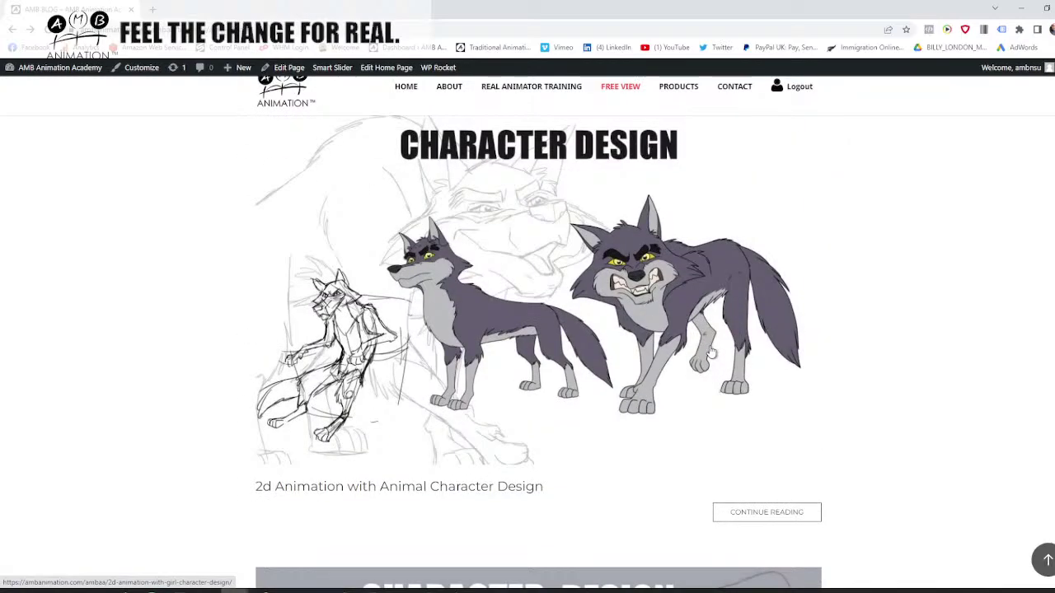
pyautogui.scroll(15, 713, 352)
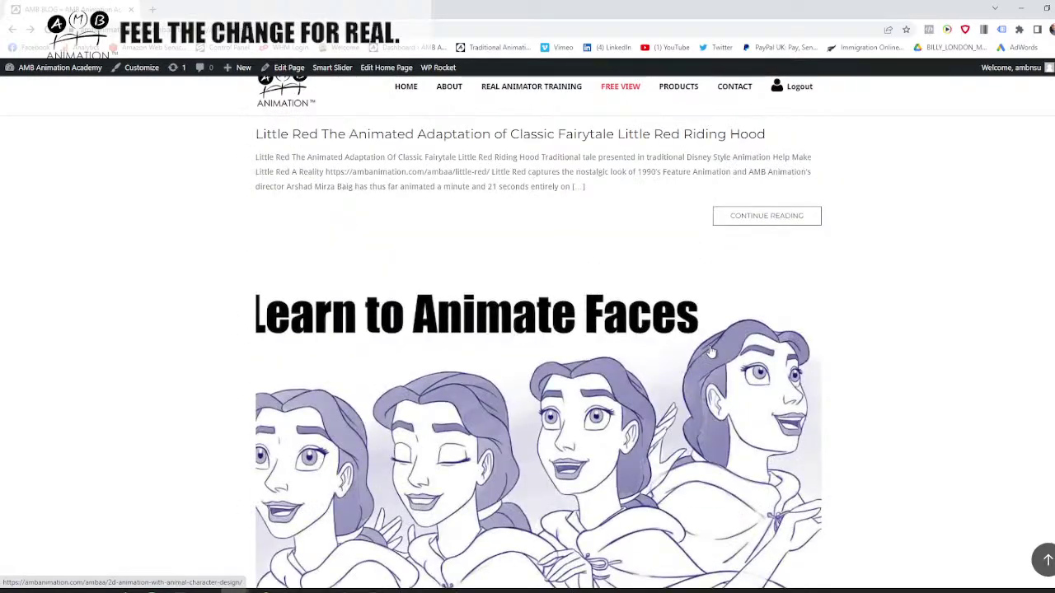
pyautogui.scroll(-10, 717, 352)
pyautogui.scroll(9, 741, 457)
pyautogui.scroll(-15, 741, 458)
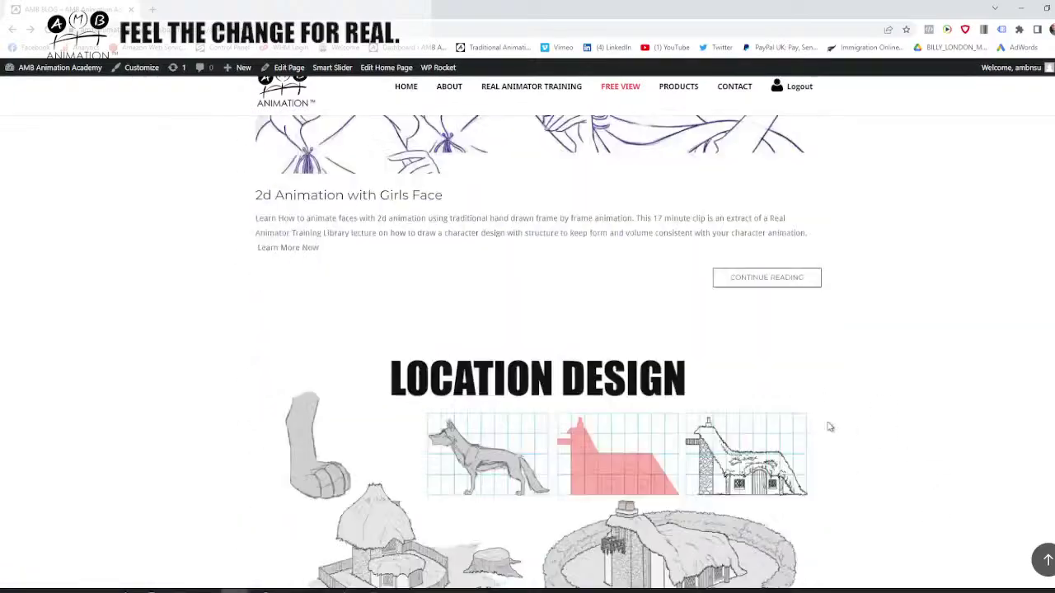
pyautogui.scroll(-6, 692, 394)
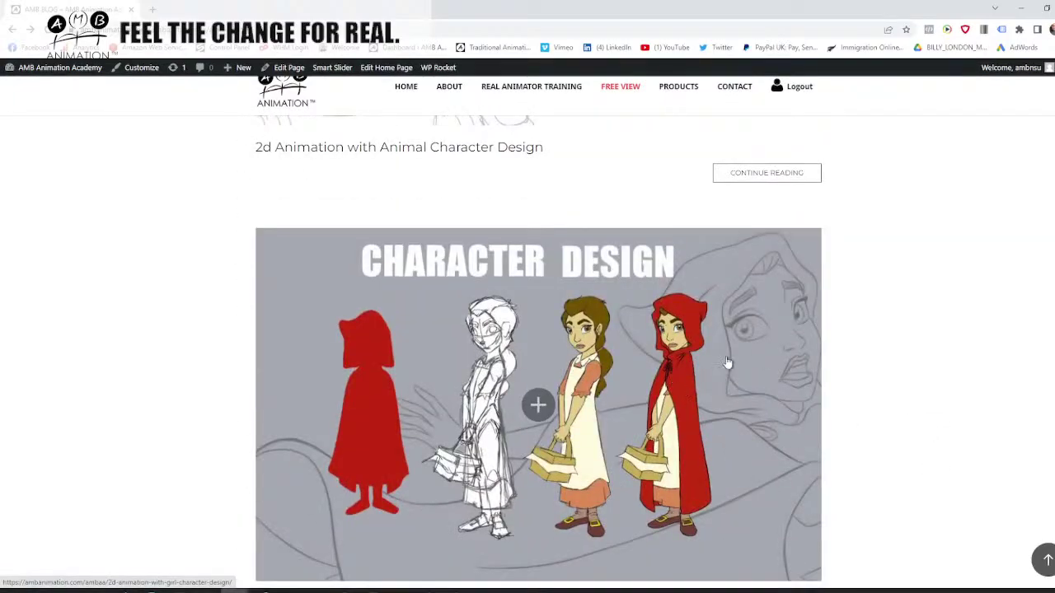
pyautogui.scroll(12, 729, 356)
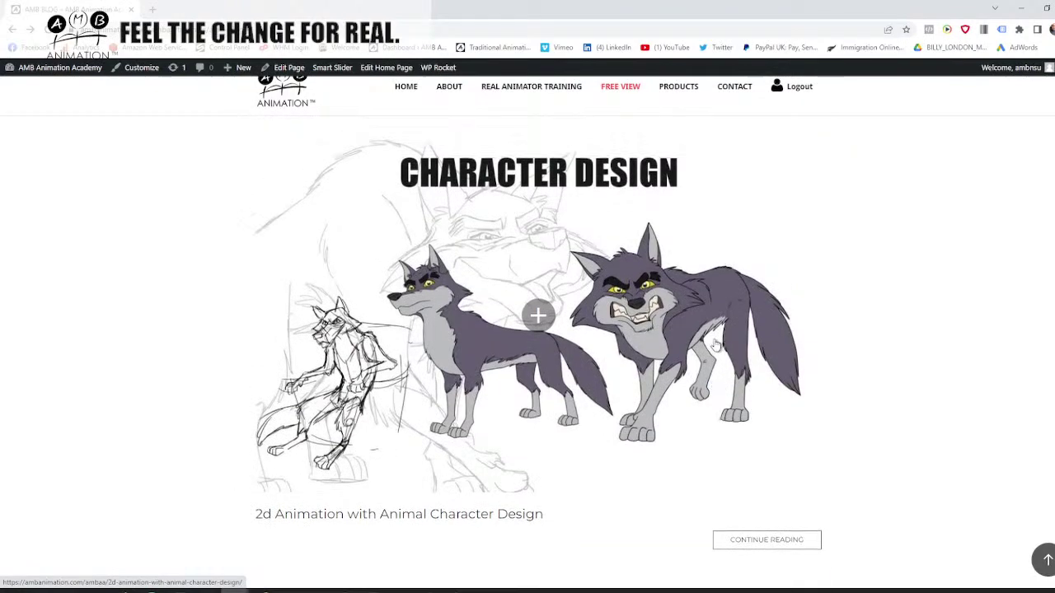
pyautogui.scroll(3, 719, 357)
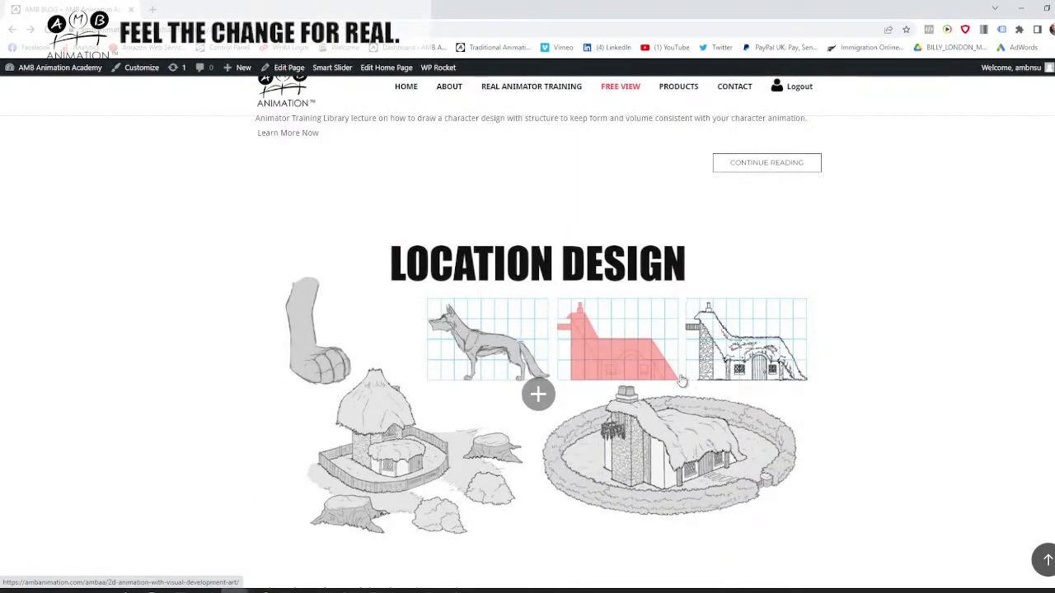
pyautogui.scroll(12, 707, 366)
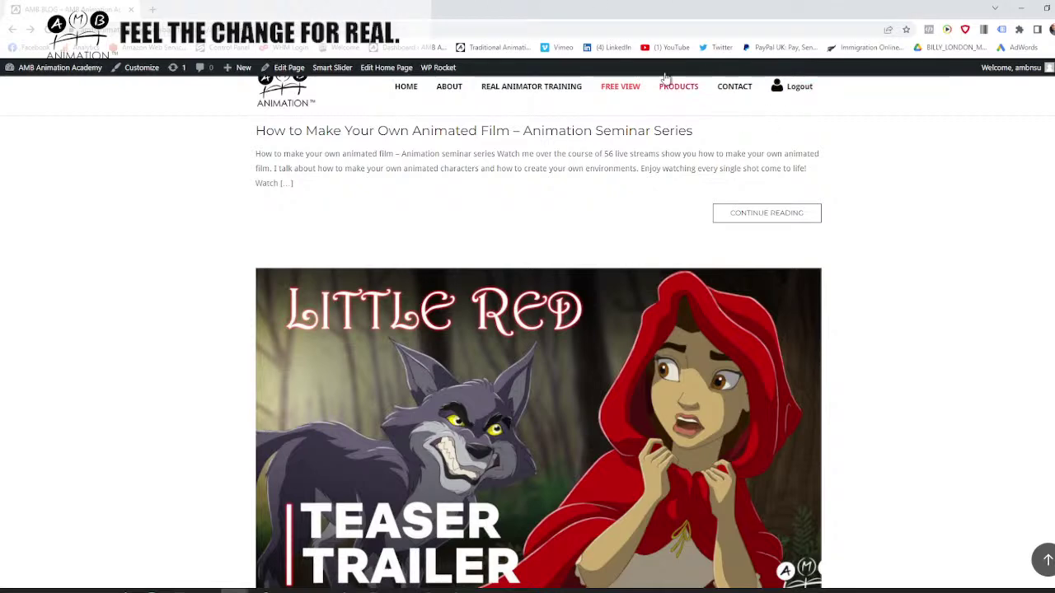
pyautogui.scroll(5, 587, 121)
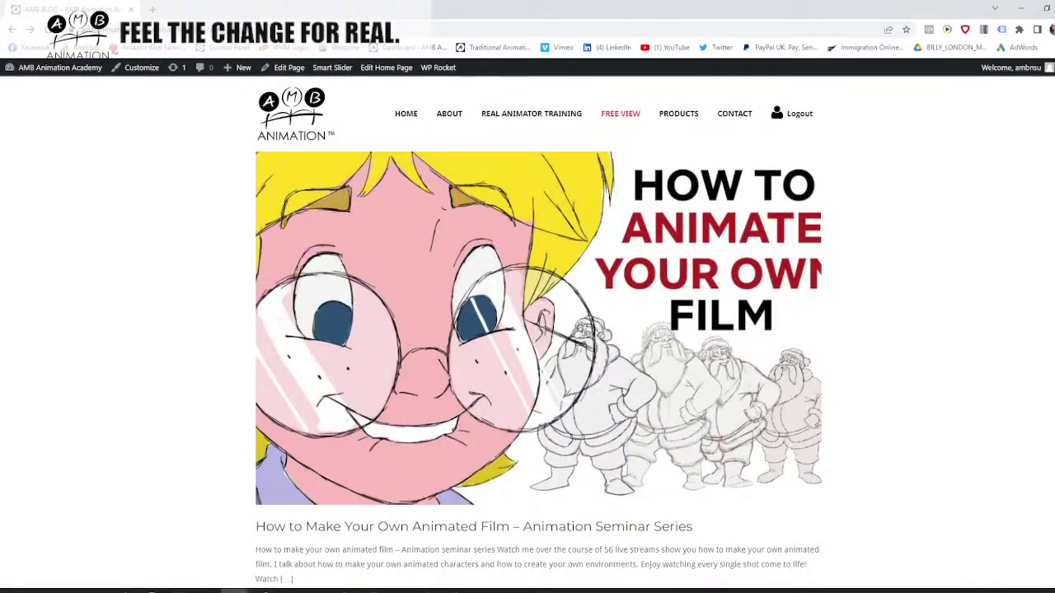
# - Leave the academy site, switch to the Facebook group in the other browser and open the "Pendulum Settling to a Stop." video from its post
pyautogui.click(1047, 12)
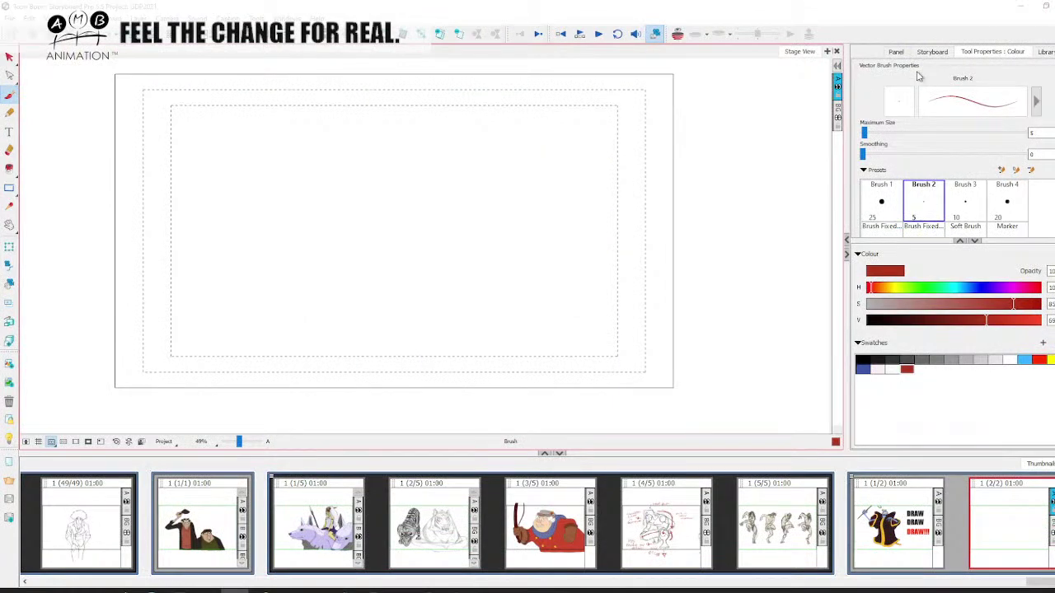
pyautogui.click(1004, 20)
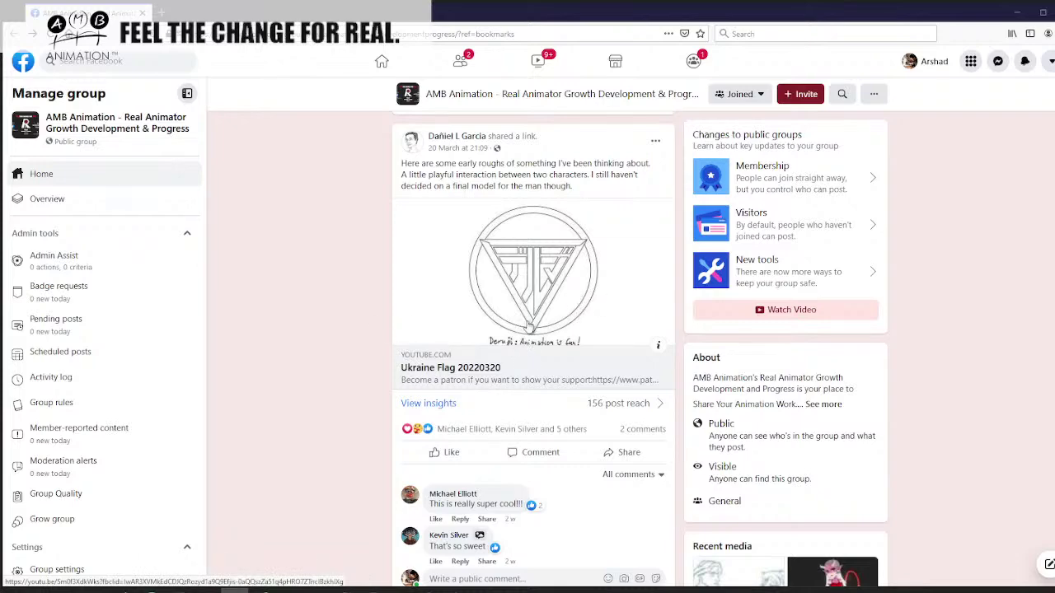
pyautogui.scroll(1, 534, 328)
pyautogui.scroll(5, 527, 326)
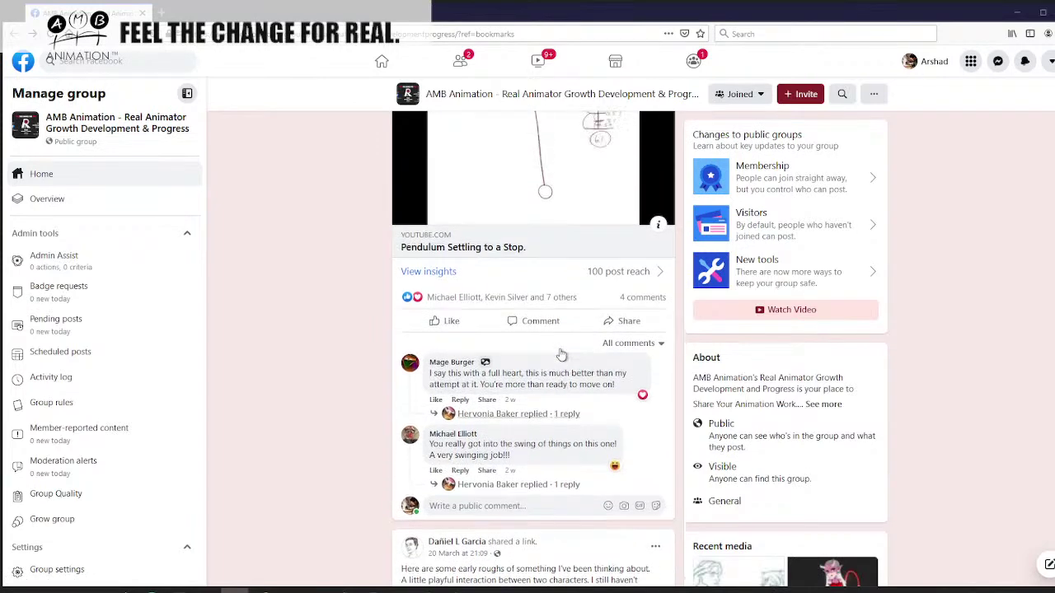
pyautogui.scroll(1, 560, 354)
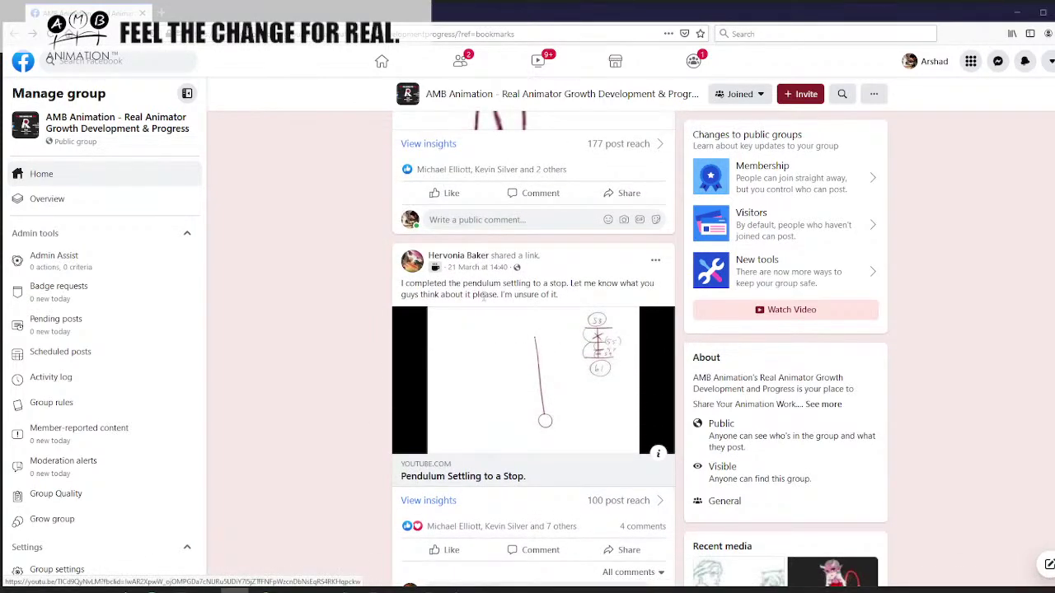
pyautogui.click(494, 473)
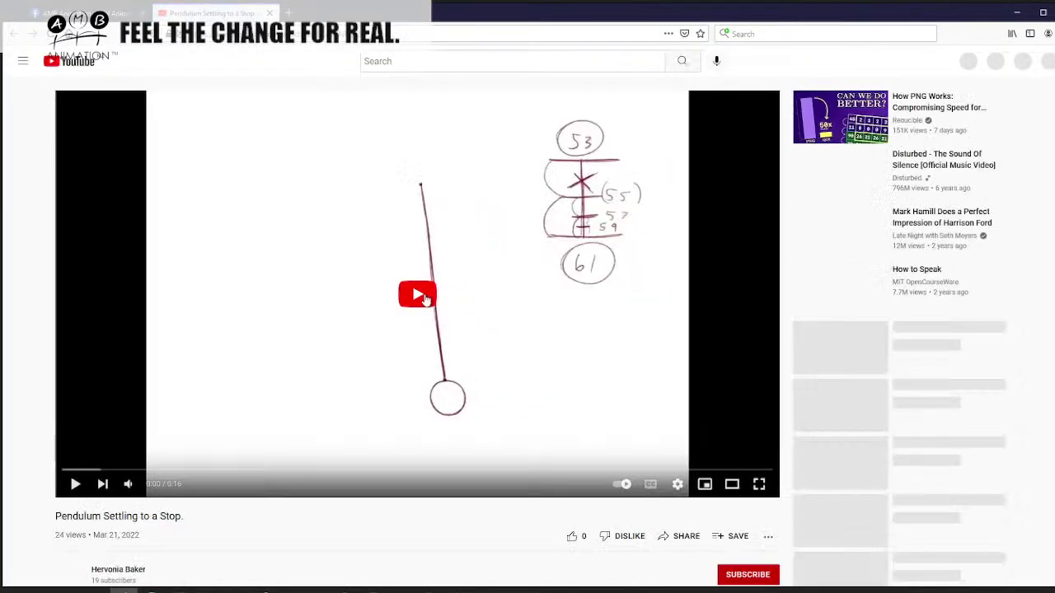
# - Play the pendulum video, pause it and advance frame by frame to examine how the swing settles
pyautogui.click(418, 295)
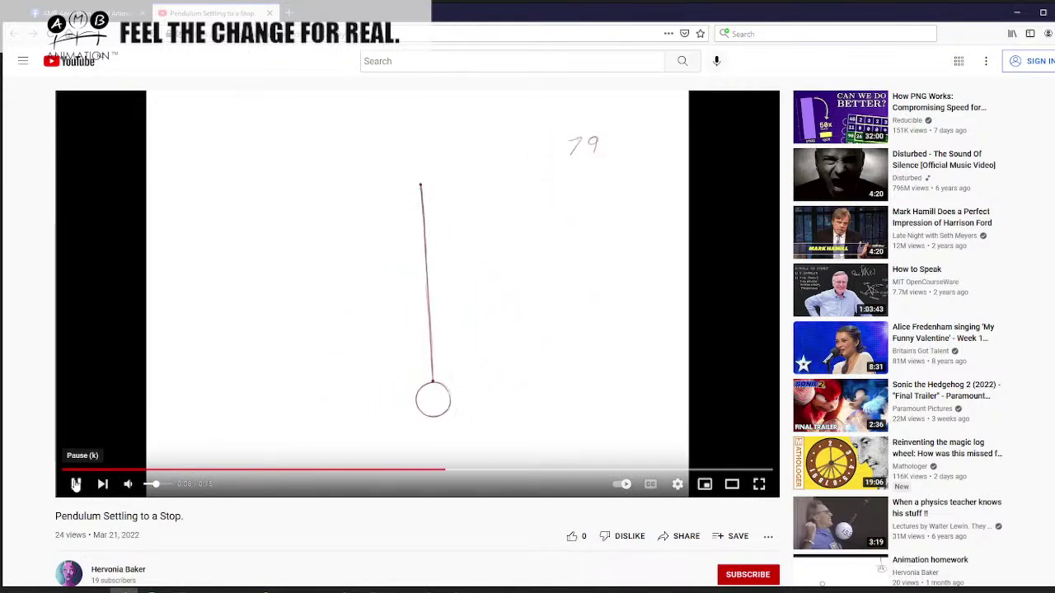
pyautogui.click(75, 484)
pyautogui.press('.')
pyautogui.press('.')
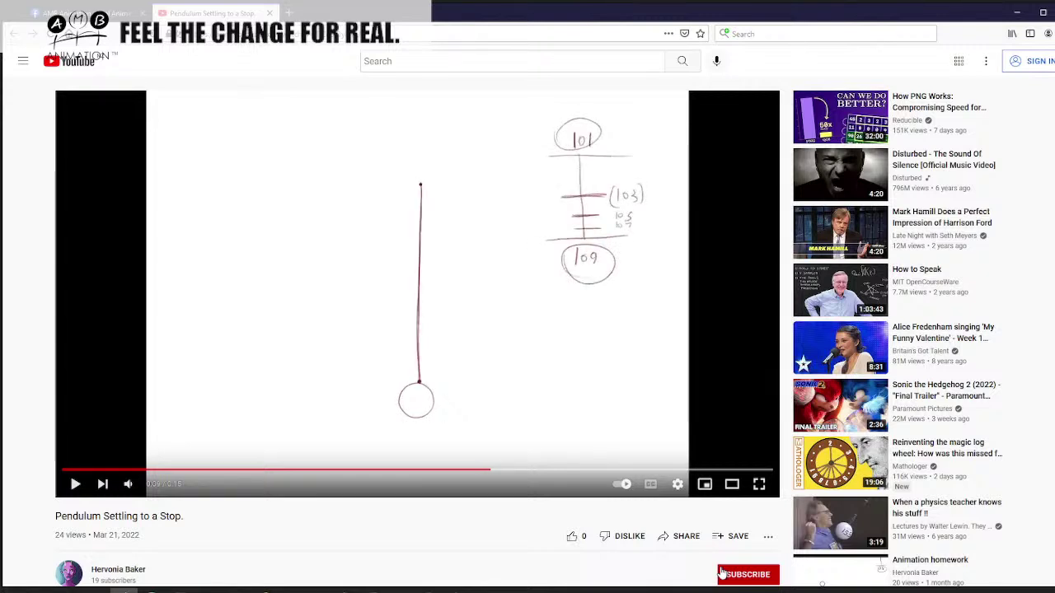
# - Advance backward and forward through the pendulum video frame by frame to examine how the string and ball line up near the stop
pyautogui.press(',')
pyautogui.press(',')
pyautogui.press(',')
pyautogui.press('.')
pyautogui.press('.')
pyautogui.press('.')
pyautogui.press('.')
pyautogui.press('.')
pyautogui.press('.')
pyautogui.press('.')
pyautogui.press('.')
pyautogui.press('.')
pyautogui.press('.')
pyautogui.press('.')
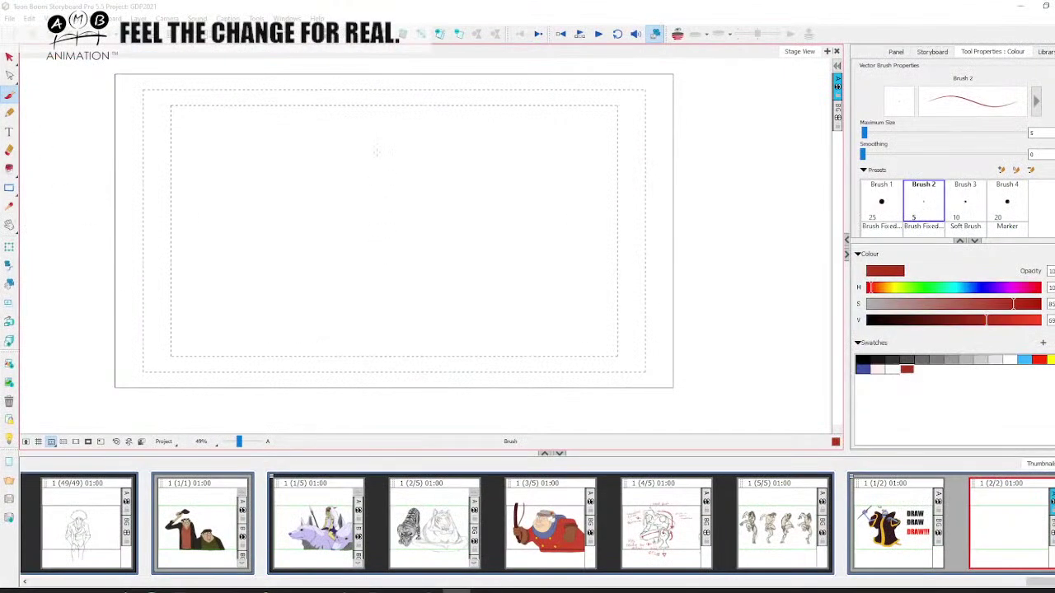
# - In Storyboard Pro, sketch one pendulum with its string centred on the ball and another attached left of centre, with an arrow beside it
pyautogui.moveTo(370, 125)
pyautogui.mouseDown()
pyautogui.moveTo(363, 291)
pyautogui.moveTo(386, 250)
pyautogui.mouseUp()
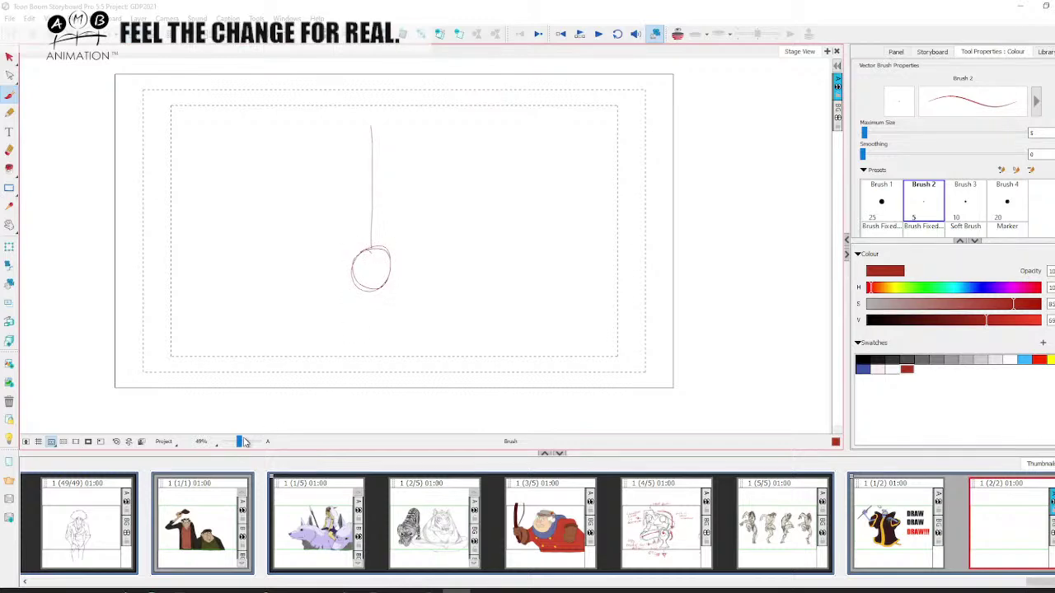
pyautogui.moveTo(242, 441); pyautogui.dragTo(246, 441)
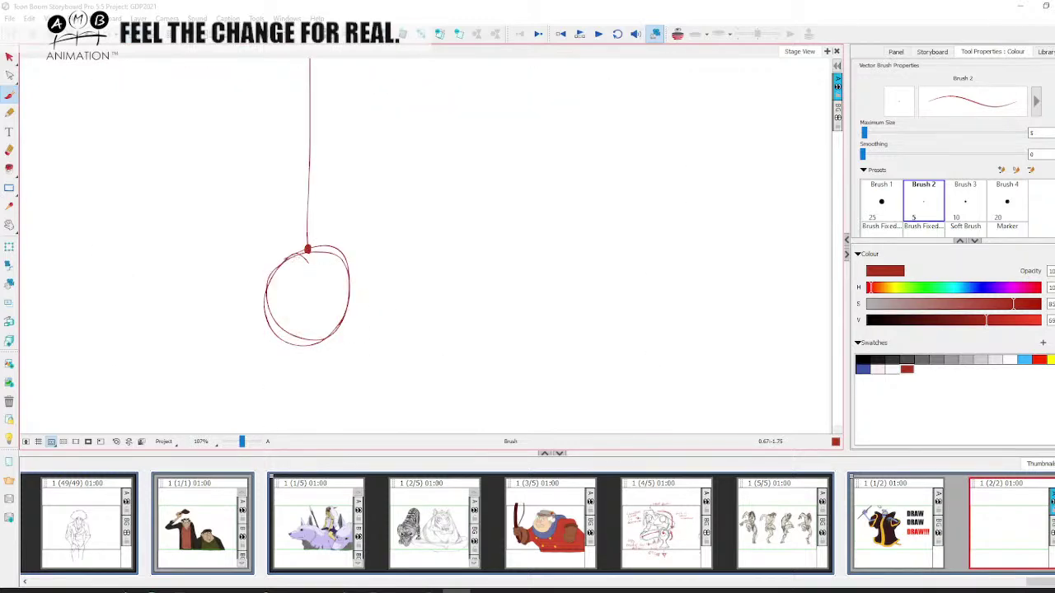
pyautogui.moveTo(454, 260); pyautogui.dragTo(461, 260)
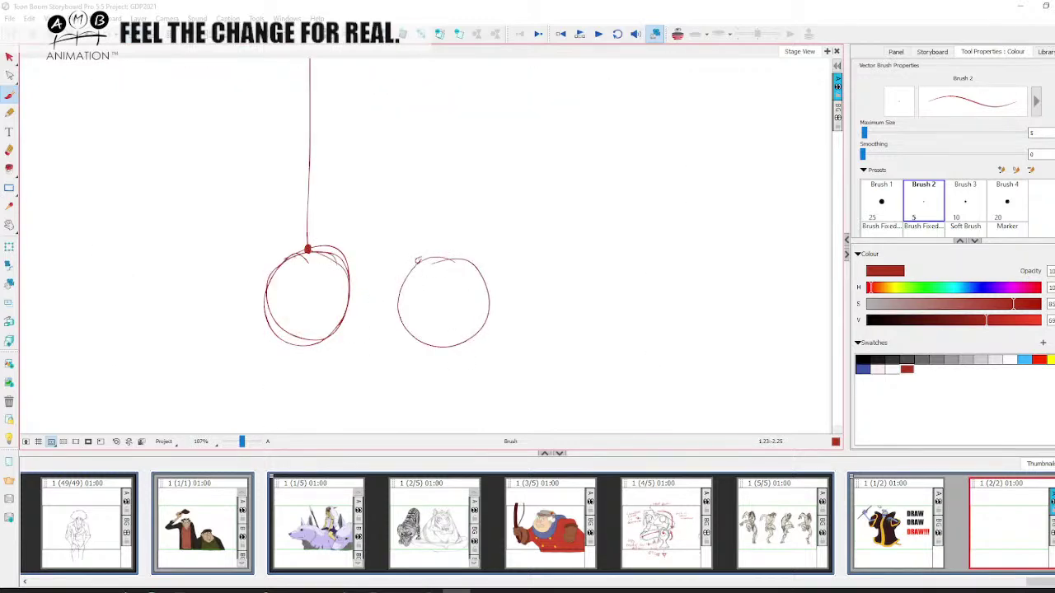
pyautogui.moveTo(412, 102); pyautogui.dragTo(419, 261)
pyautogui.moveTo(462, 235)
pyautogui.mouseDown()
pyautogui.moveTo(436, 237)
pyautogui.moveTo(447, 244)
pyautogui.mouseUp()
pyautogui.moveTo(441, 223); pyautogui.dragTo(443, 246)
# - Sketch a third pendulum beside the others, with its string attached right of the ball's centre
pyautogui.press('space')
pyautogui.moveTo(597, 286)
pyautogui.mouseDown()
pyautogui.moveTo(539, 279)
pyautogui.moveTo(613, 301)
pyautogui.moveTo(599, 263)
pyautogui.mouseUp()
pyautogui.moveTo(604, 94); pyautogui.dragTo(600, 265)
pyautogui.press('space')
pyautogui.moveTo(621, 304); pyautogui.dragTo(584, 297)
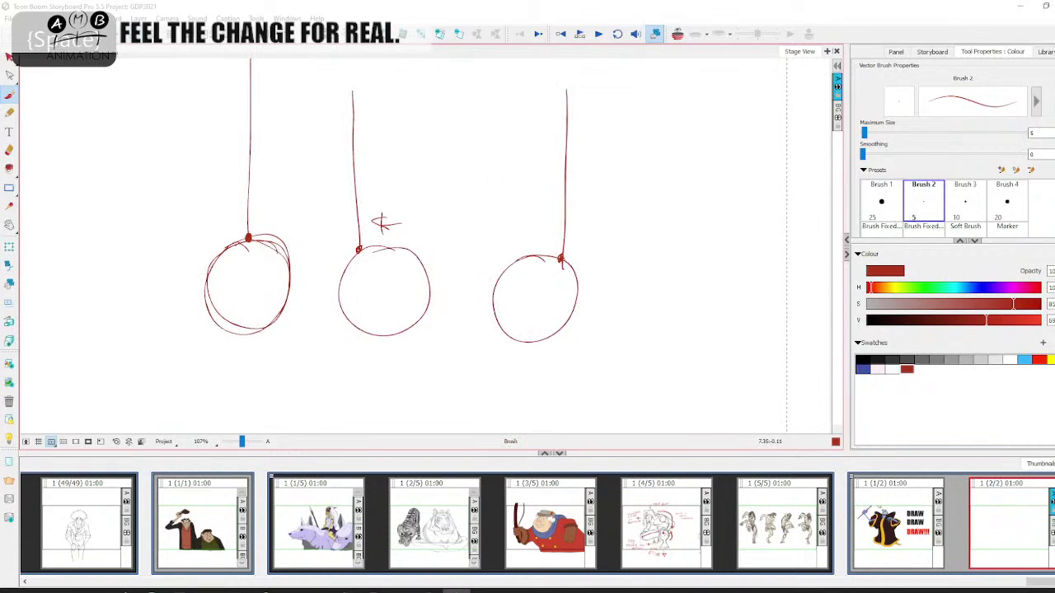
# - Sketch overlapping balls with short string marks below the pendulums and a double-headed arrow between the two off-centre ones
pyautogui.moveTo(494, 351); pyautogui.dragTo(501, 249)
pyautogui.moveTo(435, 284)
pyautogui.mouseDown()
pyautogui.moveTo(399, 310)
pyautogui.moveTo(467, 312)
pyautogui.moveTo(432, 298)
pyautogui.moveTo(489, 347)
pyautogui.moveTo(424, 287)
pyautogui.moveTo(467, 340)
pyautogui.moveTo(417, 299)
pyautogui.moveTo(445, 359)
pyautogui.mouseUp()
pyautogui.moveTo(462, 286); pyautogui.dragTo(453, 334)
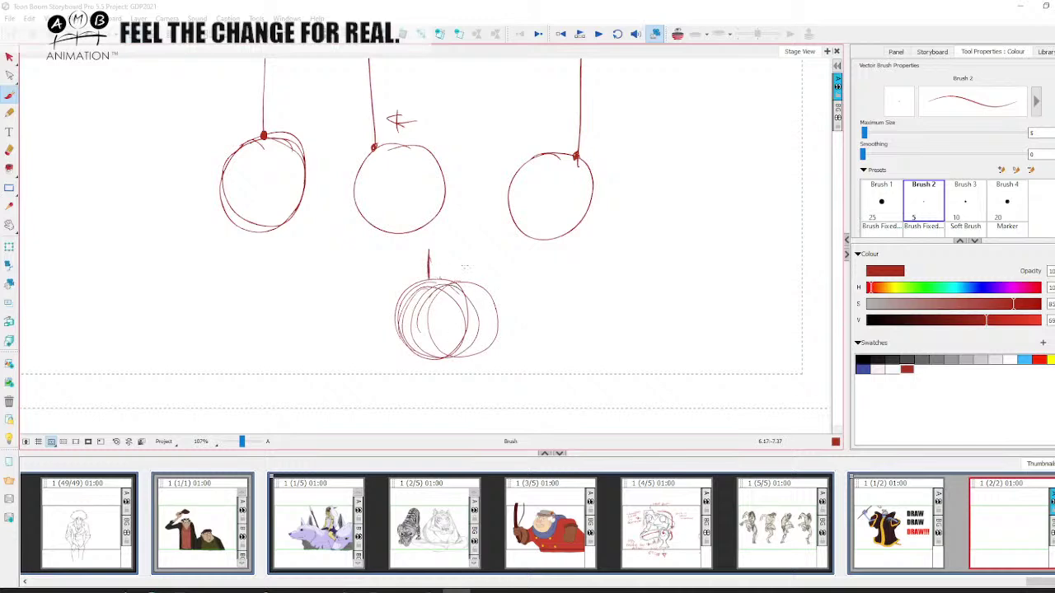
pyautogui.moveTo(503, 231); pyautogui.dragTo(498, 324)
pyautogui.moveTo(446, 225); pyautogui.dragTo(515, 230)
pyautogui.moveTo(492, 220)
pyautogui.mouseDown()
pyautogui.moveTo(495, 238)
pyautogui.moveTo(435, 234)
pyautogui.moveTo(449, 223)
pyautogui.mouseUp()
# - Select all the pendulum sketches on the panel and delete them
pyautogui.click(10, 56)
pyautogui.hotkey('ctrl', 'a')
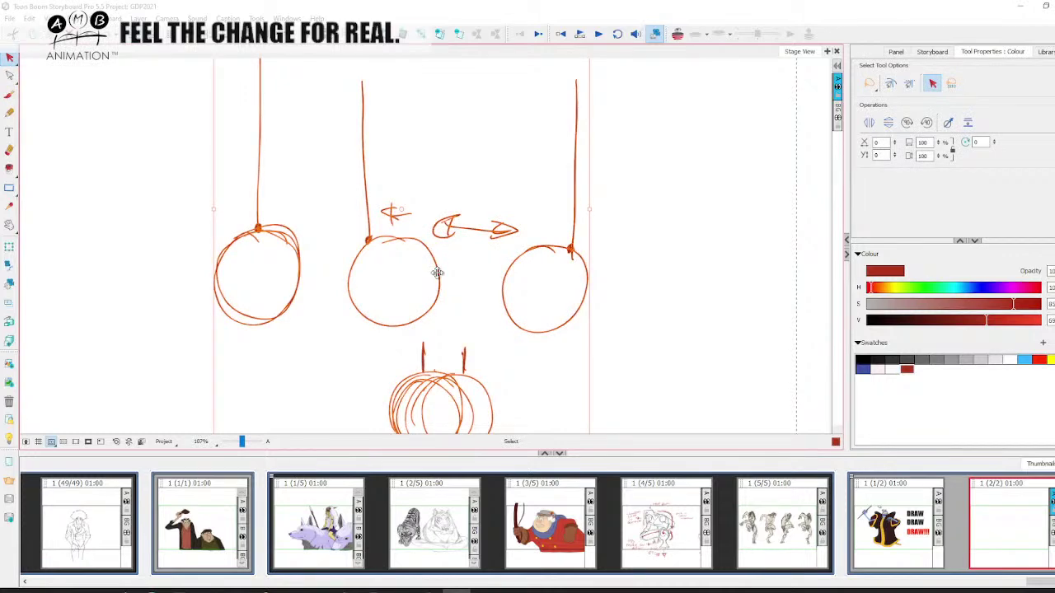
pyautogui.press('Delete')
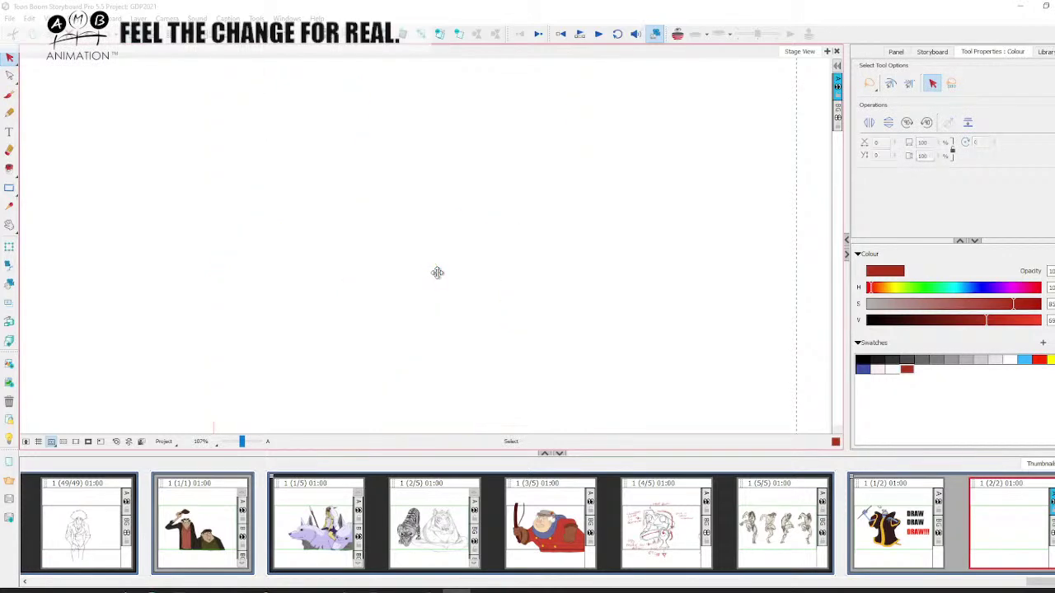
# - Return to the pendulum video, replay it from the start to check the swing, pause it and close it
pyautogui.click(1021, 6)
pyautogui.click(457, 471)
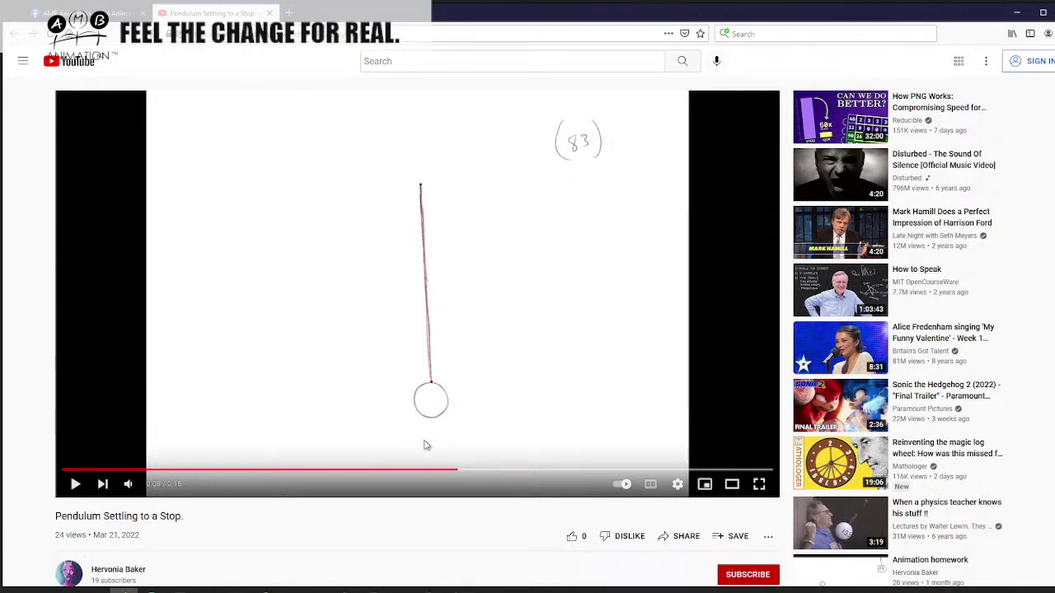
pyautogui.moveTo(389, 476); pyautogui.dragTo(61, 476)
pyautogui.click(75, 485)
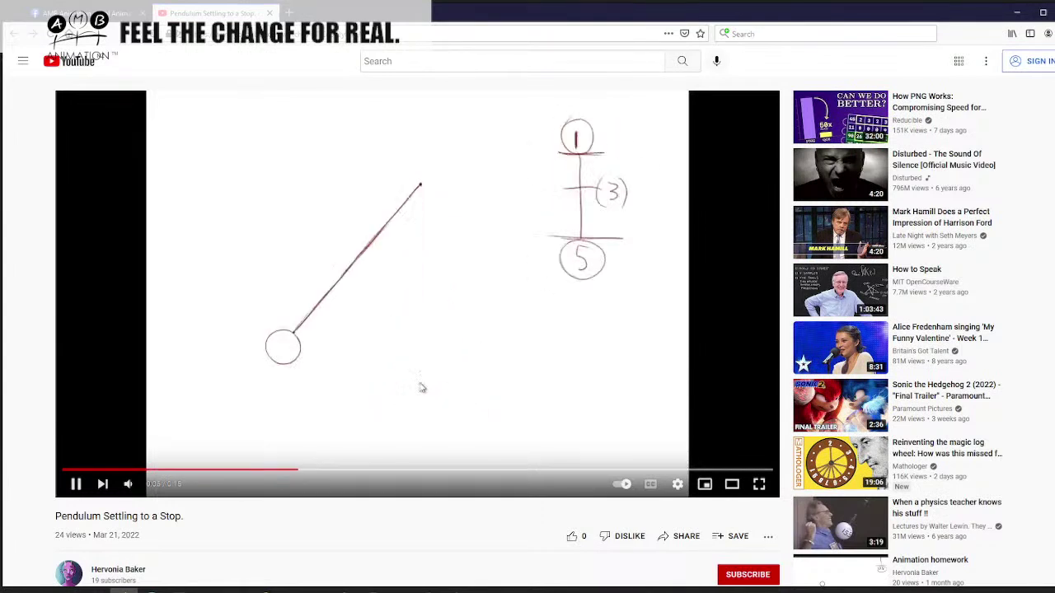
pyautogui.click(75, 484)
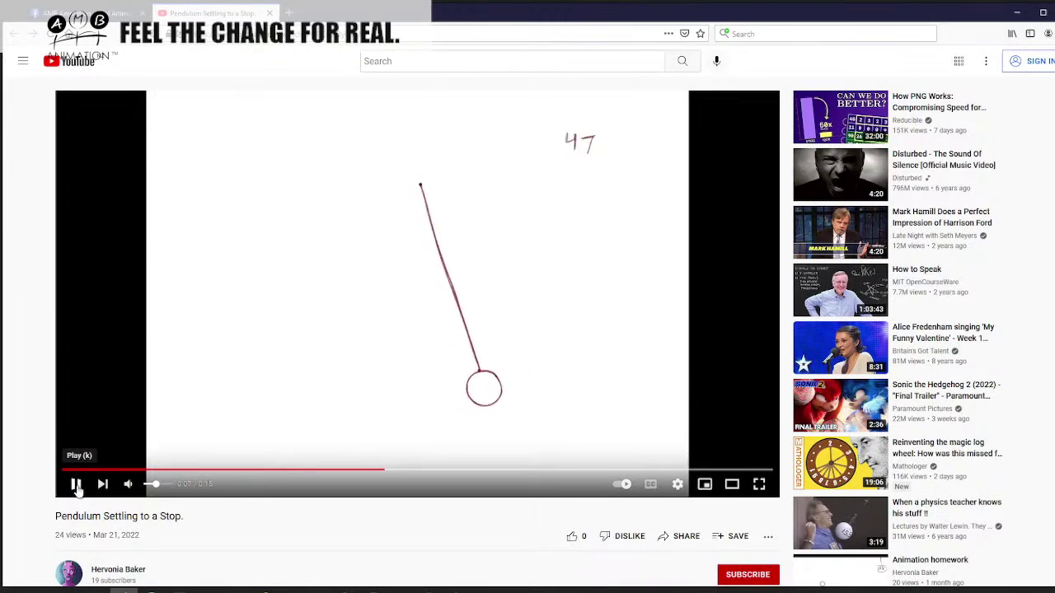
pyautogui.click(269, 13)
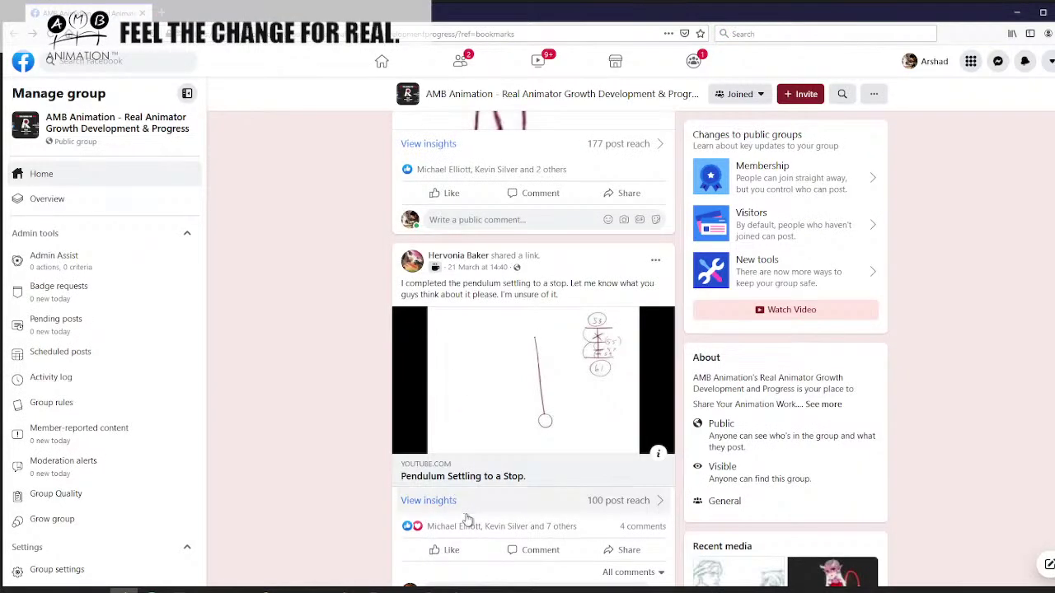
# - Switch back to Storyboard Pro and brush a pendulum with a centred string, adding a short handwritten note beside it
pyautogui.click(459, 590)
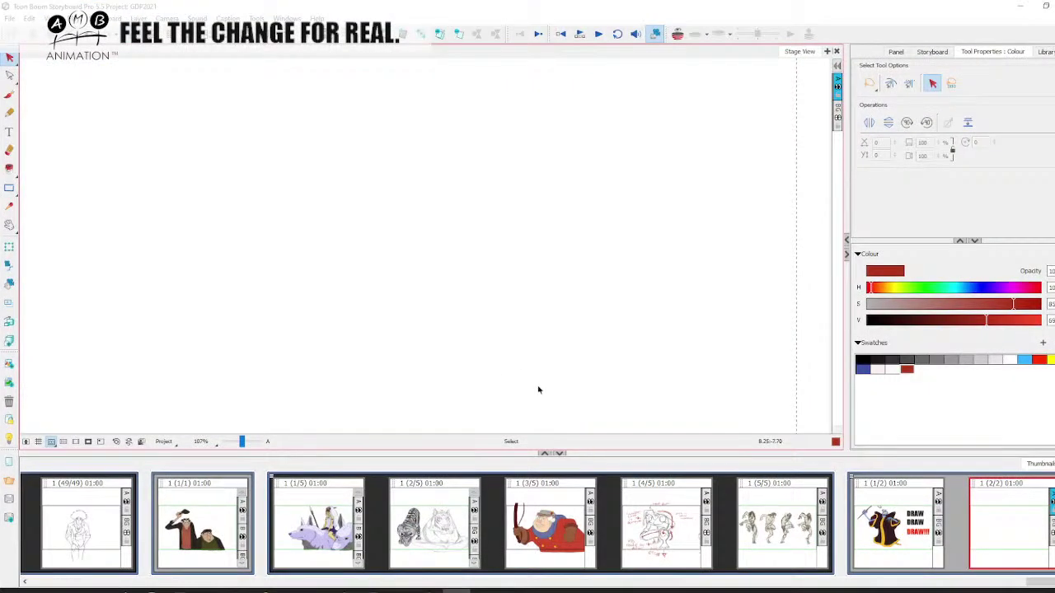
pyautogui.click(9, 93)
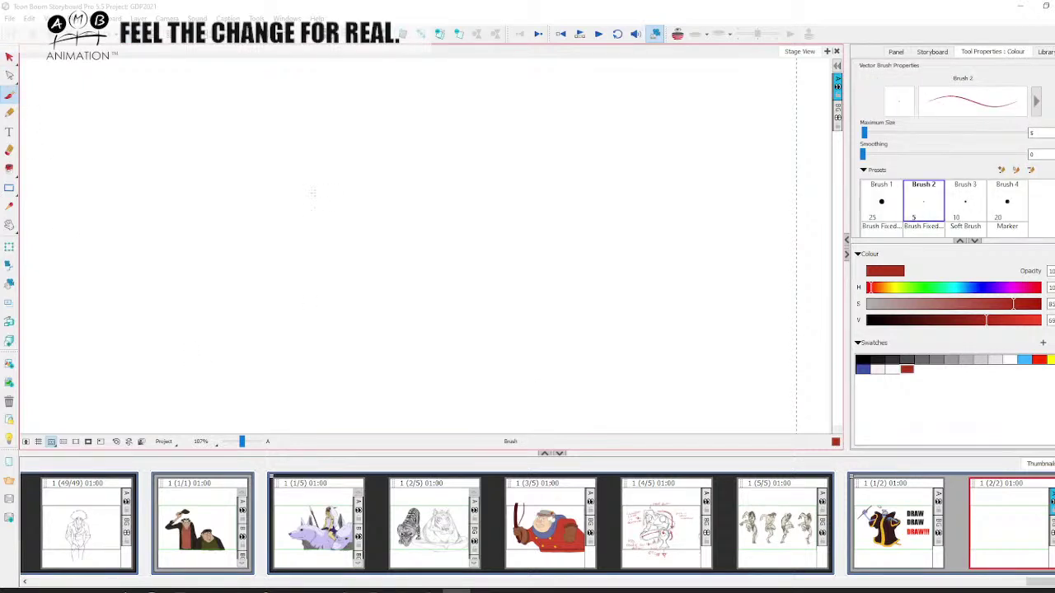
pyautogui.moveTo(311, 222)
pyautogui.mouseDown()
pyautogui.moveTo(303, 214)
pyautogui.moveTo(346, 224)
pyautogui.moveTo(303, 220)
pyautogui.mouseUp()
pyautogui.moveTo(337, 115)
pyautogui.mouseDown()
pyautogui.moveTo(335, 191)
pyautogui.moveTo(310, 206)
pyautogui.moveTo(346, 241)
pyautogui.moveTo(345, 193)
pyautogui.mouseUp()
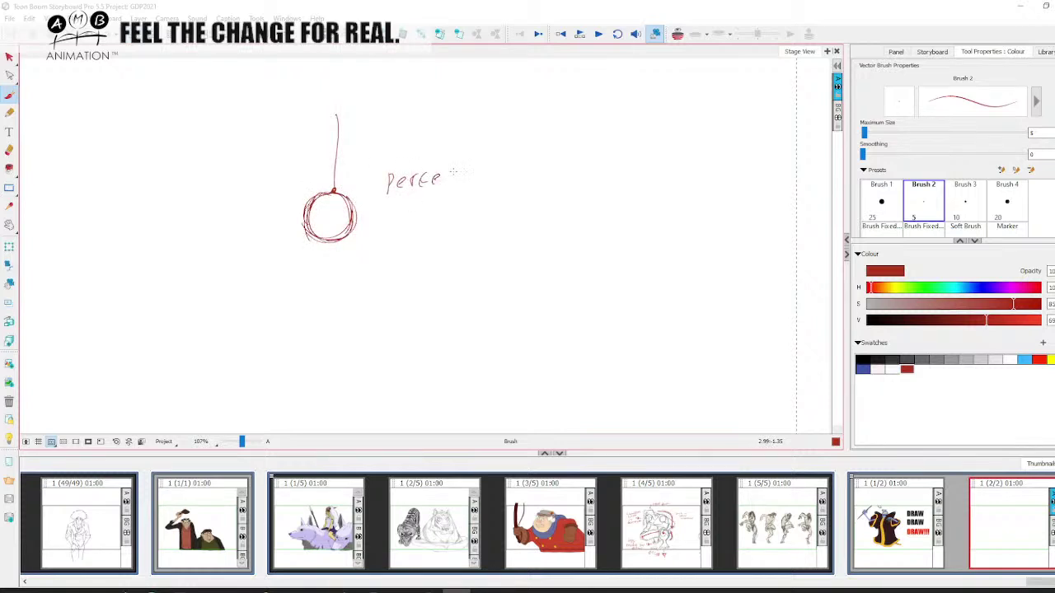
# - Sketch a cartoon eye with a thick eyebrow and a sideways arrow, and write 10 beneath it
pyautogui.moveTo(492, 257)
pyautogui.mouseDown()
pyautogui.moveTo(522, 276)
pyautogui.moveTo(514, 294)
pyautogui.moveTo(501, 268)
pyautogui.mouseUp()
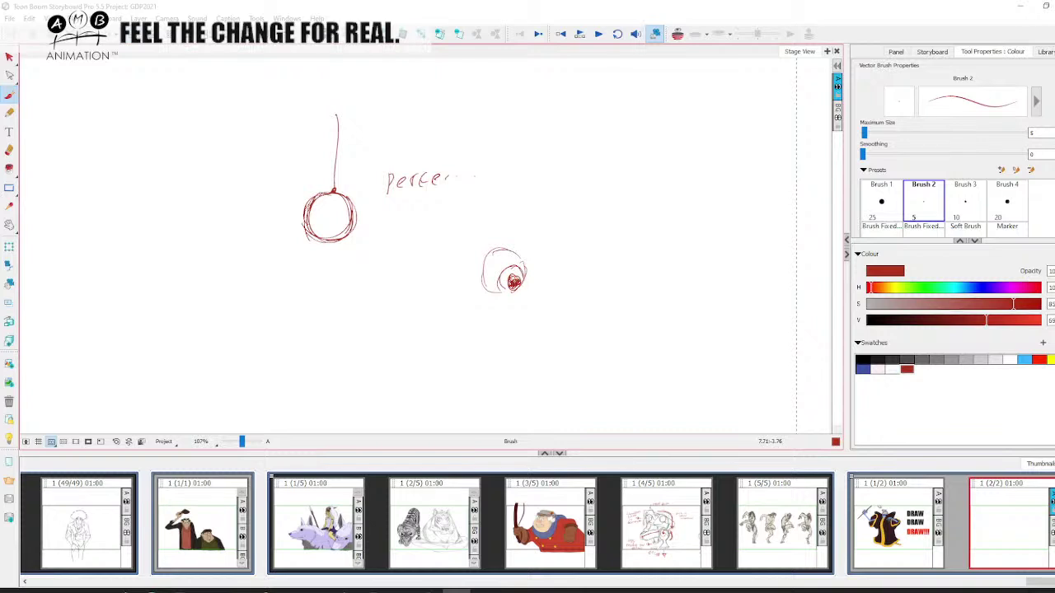
pyautogui.moveTo(485, 262)
pyautogui.mouseDown()
pyautogui.moveTo(516, 247)
pyautogui.moveTo(483, 246)
pyautogui.moveTo(501, 240)
pyautogui.moveTo(470, 231)
pyautogui.moveTo(540, 220)
pyautogui.moveTo(479, 220)
pyautogui.moveTo(458, 246)
pyautogui.moveTo(511, 218)
pyautogui.mouseUp()
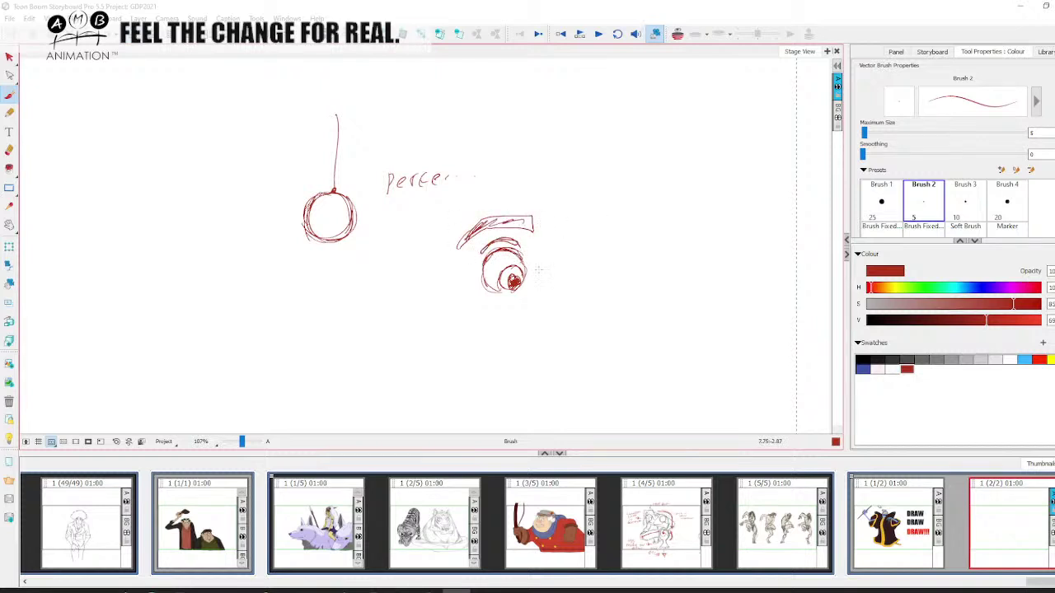
pyautogui.moveTo(562, 277); pyautogui.dragTo(537, 290)
pyautogui.moveTo(506, 310)
pyautogui.mouseDown()
pyautogui.moveTo(506, 329)
pyautogui.moveTo(516, 315)
pyautogui.mouseUp()
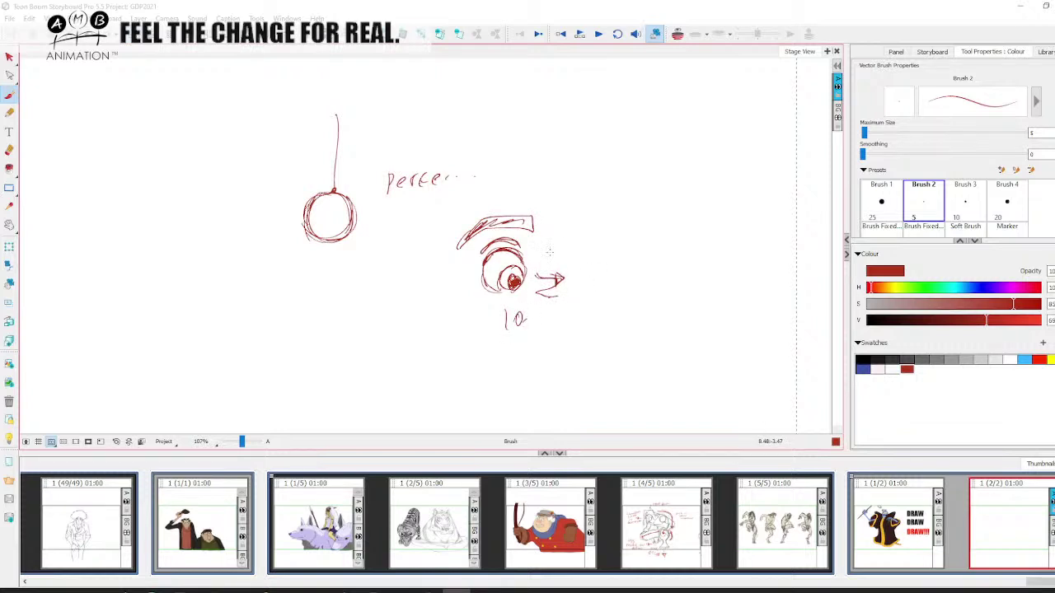
# - Sketch the matching second eye with its pupil, lid and eyebrow, and draw a double-headed arrow below the pair
pyautogui.moveTo(545, 260)
pyautogui.mouseDown()
pyautogui.moveTo(555, 292)
pyautogui.moveTo(537, 285)
pyautogui.mouseUp()
pyautogui.moveTo(560, 251)
pyautogui.mouseDown()
pyautogui.moveTo(577, 277)
pyautogui.moveTo(561, 292)
pyautogui.moveTo(572, 253)
pyautogui.mouseUp()
pyautogui.moveTo(540, 267)
pyautogui.mouseDown()
pyautogui.moveTo(571, 251)
pyautogui.moveTo(572, 277)
pyautogui.moveTo(572, 247)
pyautogui.moveTo(587, 234)
pyautogui.mouseUp()
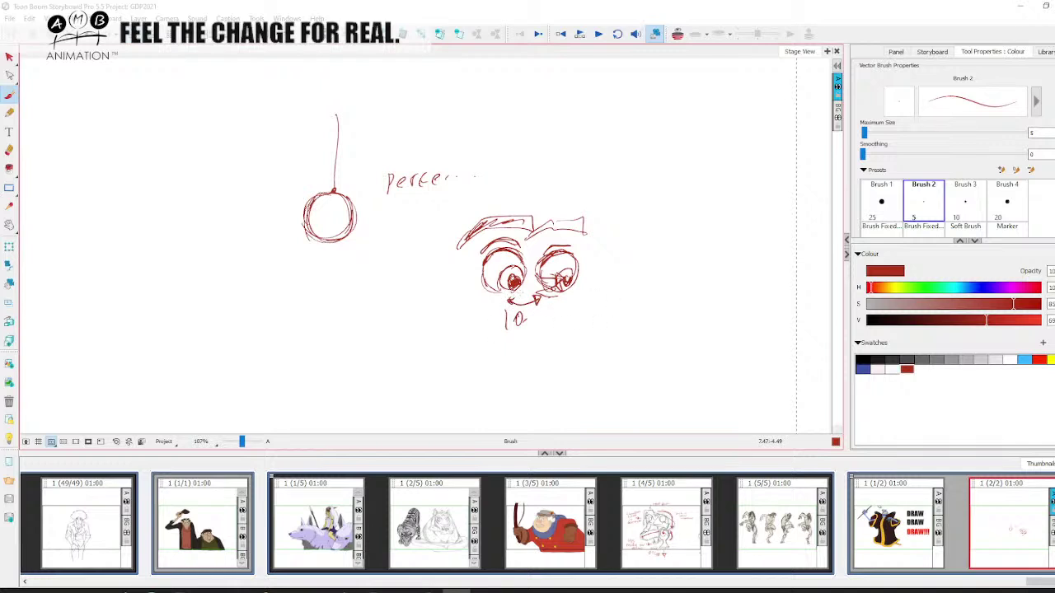
pyautogui.moveTo(534, 296); pyautogui.dragTo(538, 302)
pyautogui.moveTo(539, 267)
pyautogui.mouseDown()
pyautogui.moveTo(576, 257)
pyautogui.moveTo(570, 247)
pyautogui.mouseUp()
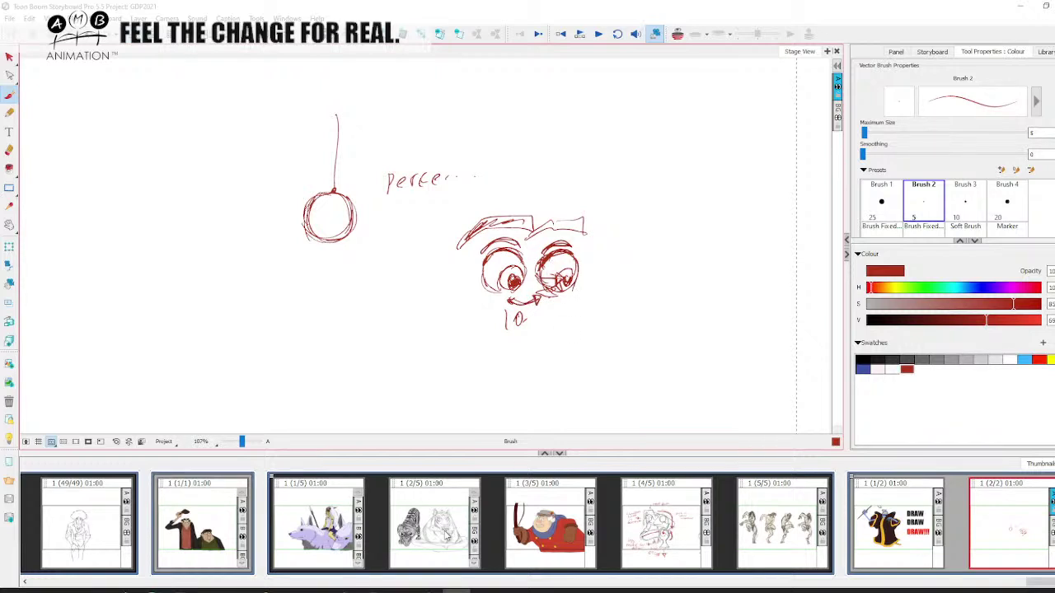
# - Sketch the outlines of a larger pair of eyes below the pendulum, one round and one flattened under a slanted eyebrow
pyautogui.moveTo(733, 289)
pyautogui.mouseDown()
pyautogui.moveTo(692, 288)
pyautogui.moveTo(666, 321)
pyautogui.mouseUp()
pyautogui.moveTo(305, 323)
pyautogui.mouseDown()
pyautogui.moveTo(351, 379)
pyautogui.moveTo(369, 357)
pyautogui.moveTo(369, 312)
pyautogui.mouseUp()
pyautogui.moveTo(290, 347)
pyautogui.mouseDown()
pyautogui.moveTo(365, 331)
pyautogui.moveTo(353, 392)
pyautogui.mouseUp()
pyautogui.moveTo(469, 356)
pyautogui.mouseDown()
pyautogui.moveTo(400, 384)
pyautogui.moveTo(480, 394)
pyautogui.mouseUp()
pyautogui.moveTo(408, 366); pyautogui.dragTo(482, 353)
pyautogui.moveTo(385, 345)
pyautogui.mouseDown()
pyautogui.moveTo(415, 338)
pyautogui.moveTo(505, 345)
pyautogui.mouseUp()
pyautogui.moveTo(390, 324)
pyautogui.mouseDown()
pyautogui.moveTo(490, 356)
pyautogui.moveTo(409, 330)
pyautogui.mouseUp()
pyautogui.moveTo(399, 375)
pyautogui.mouseDown()
pyautogui.moveTo(486, 371)
pyautogui.moveTo(441, 400)
pyautogui.moveTo(481, 372)
pyautogui.mouseUp()
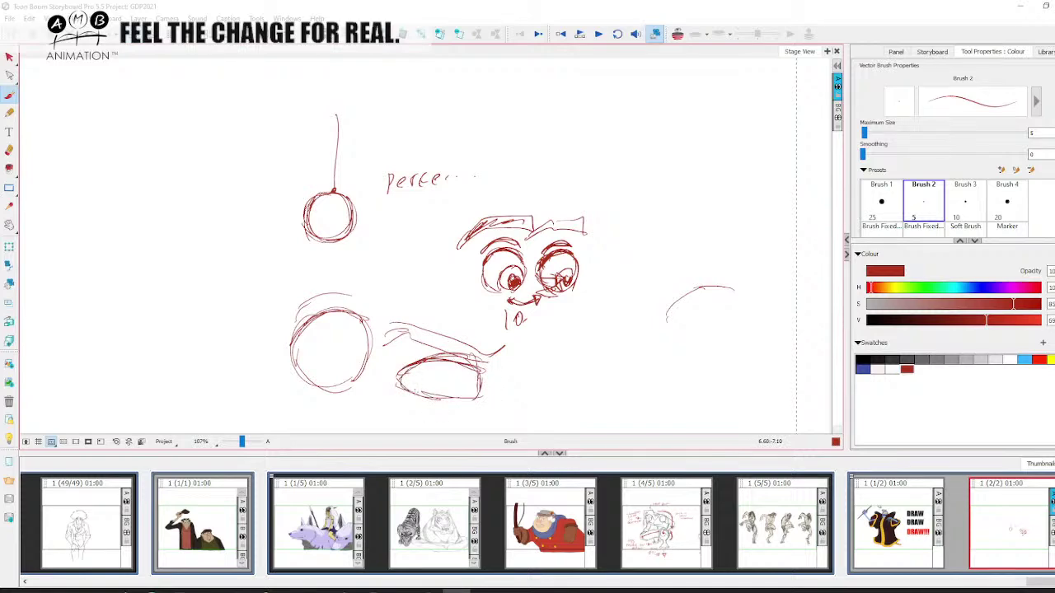
# - Add pupils, the missing eyebrow and a lower-lid accent to the larger eyes, and draw arrows showing their relationship
pyautogui.moveTo(411, 371); pyautogui.dragTo(425, 382)
pyautogui.moveTo(310, 317)
pyautogui.mouseDown()
pyautogui.moveTo(317, 362)
pyautogui.moveTo(311, 317)
pyautogui.moveTo(313, 343)
pyautogui.mouseUp()
pyautogui.moveTo(267, 300)
pyautogui.mouseDown()
pyautogui.moveTo(337, 299)
pyautogui.moveTo(307, 281)
pyautogui.moveTo(260, 300)
pyautogui.moveTo(368, 317)
pyautogui.mouseUp()
pyautogui.moveTo(287, 335)
pyautogui.mouseDown()
pyautogui.moveTo(376, 338)
pyautogui.moveTo(321, 378)
pyautogui.mouseUp()
pyautogui.moveTo(356, 349); pyautogui.dragTo(363, 379)
pyautogui.moveTo(437, 416)
pyautogui.mouseDown()
pyautogui.moveTo(470, 409)
pyautogui.moveTo(445, 412)
pyautogui.mouseUp()
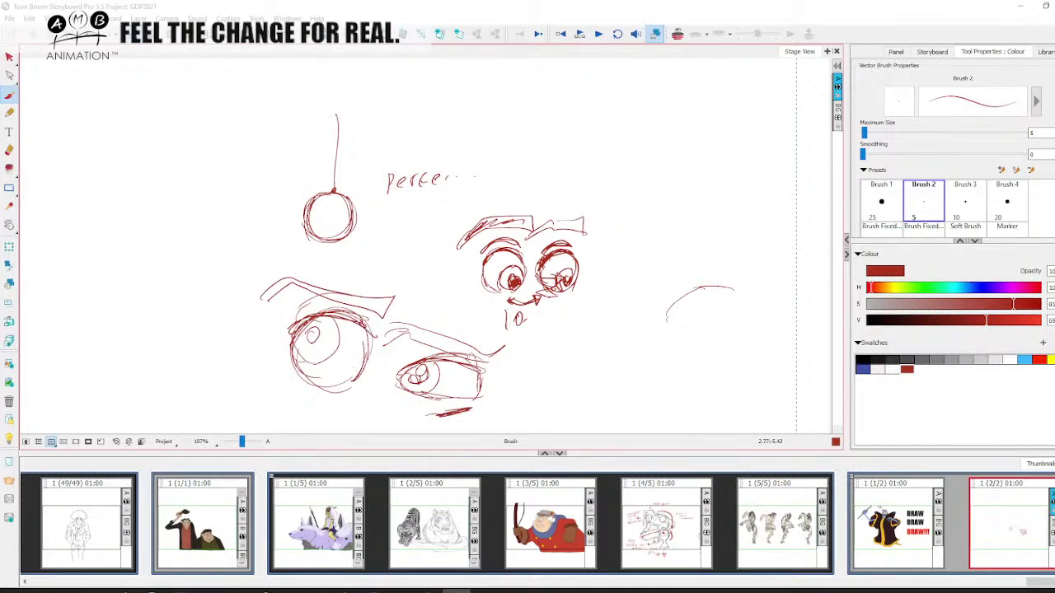
pyautogui.moveTo(299, 336); pyautogui.dragTo(331, 325)
pyautogui.moveTo(399, 266)
pyautogui.mouseDown()
pyautogui.moveTo(440, 333)
pyautogui.moveTo(499, 351)
pyautogui.moveTo(421, 395)
pyautogui.mouseUp()
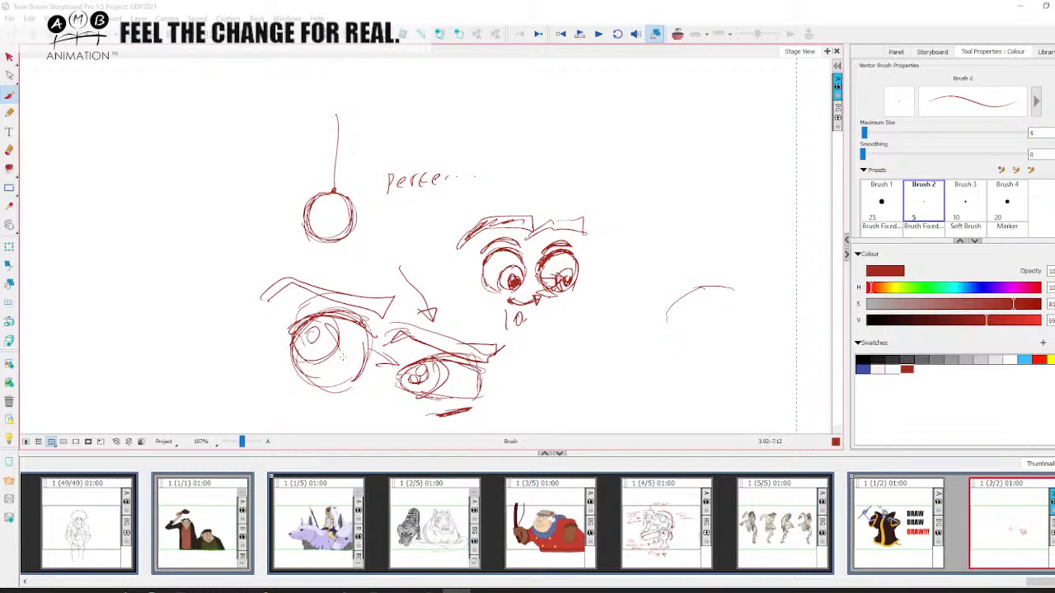
# - Reinforce the pendulum's ball and string, circle the larger pair of eyes and draw a question mark beside them
pyautogui.moveTo(330, 202); pyautogui.dragTo(349, 208)
pyautogui.moveTo(334, 89); pyautogui.dragTo(333, 193)
pyautogui.moveTo(232, 274)
pyautogui.mouseDown()
pyautogui.moveTo(330, 434)
pyautogui.moveTo(151, 340)
pyautogui.mouseUp()
pyautogui.moveTo(554, 311); pyautogui.dragTo(588, 378)
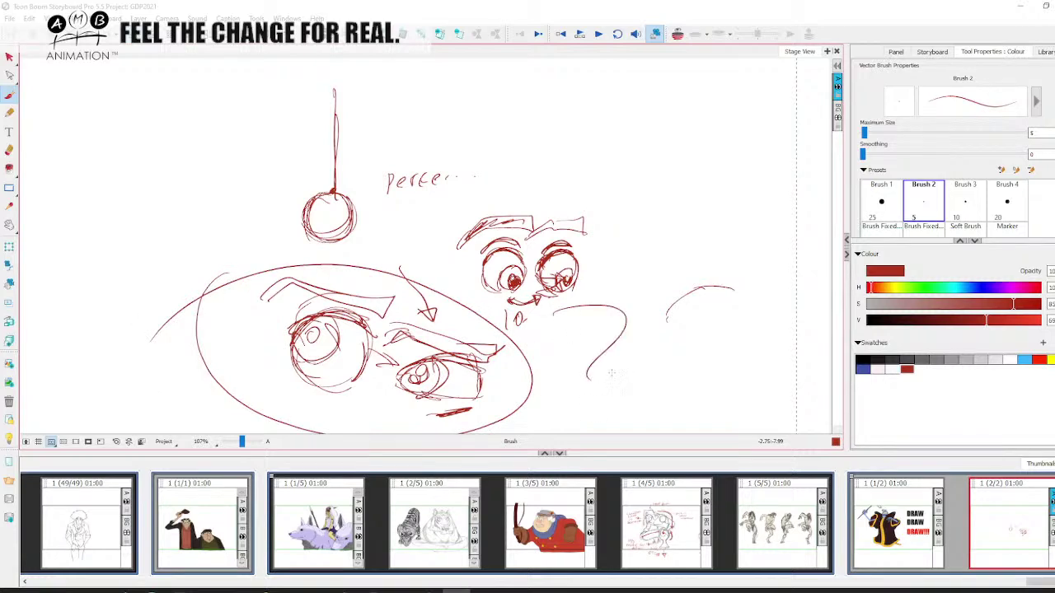
# - Select the pendulum and eye sketches together and delete them to clear the panel
pyautogui.hotkey('alt', 's')
pyautogui.hotkey('ctrl', 'a')
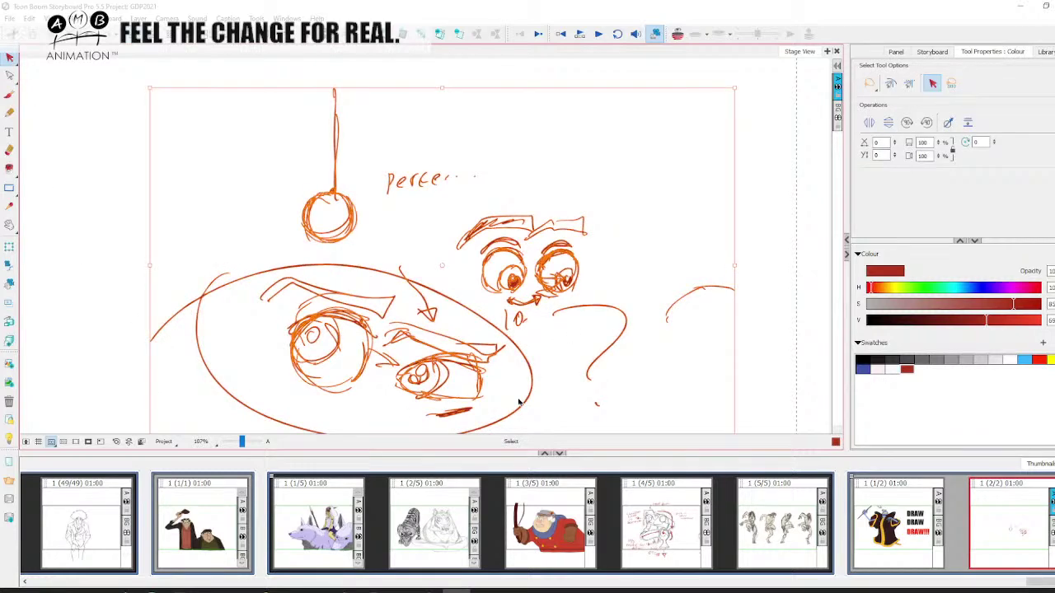
pyautogui.press('Delete')
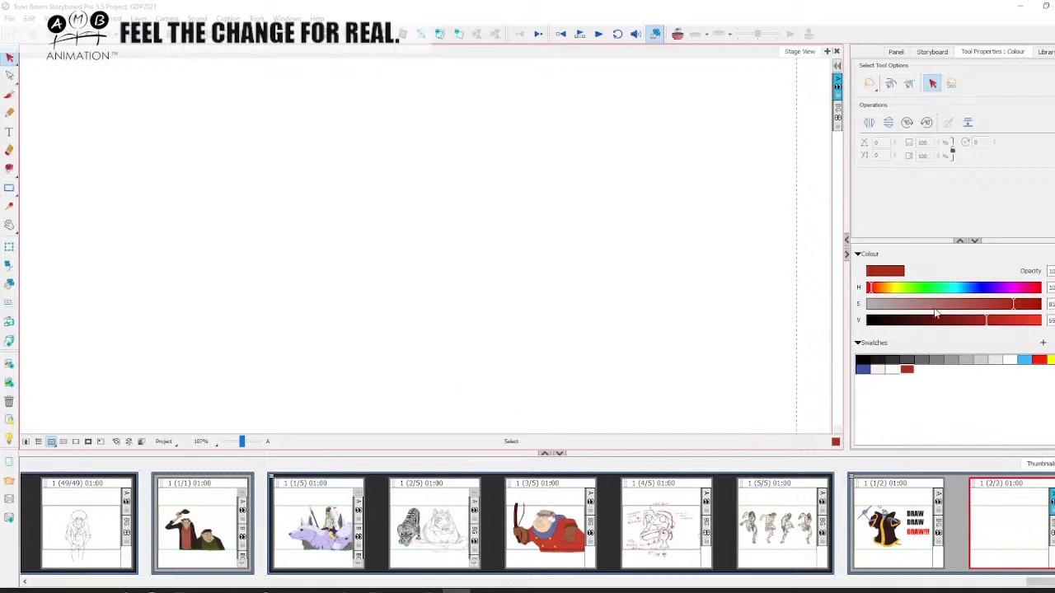
# - Switch to the Facebook group in the browser and open the "Quadruped Single Suspension Gallop" video from its post
pyautogui.click(1020, 7)
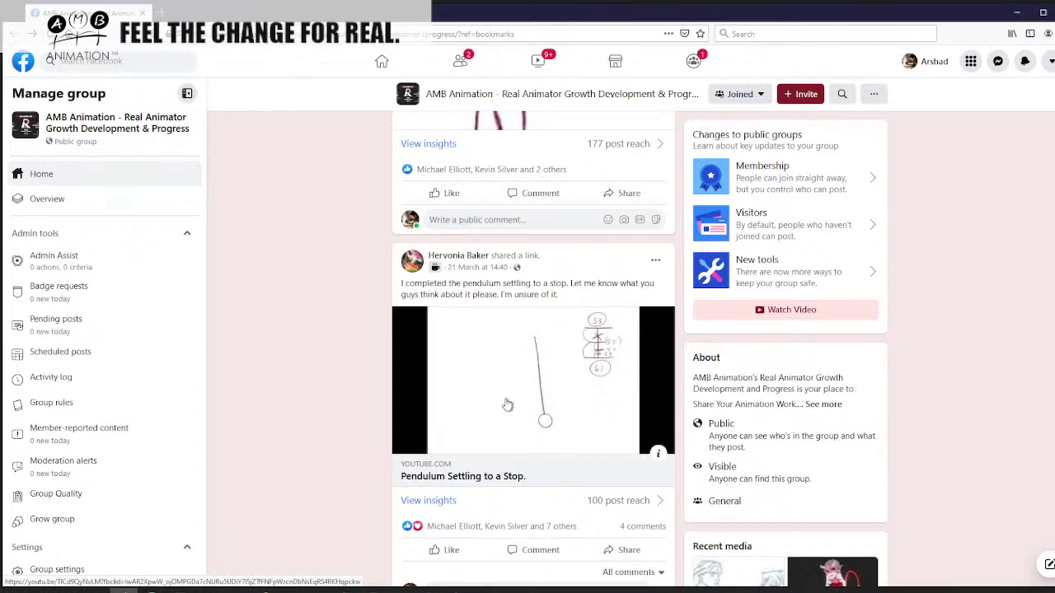
pyautogui.scroll(5, 515, 404)
pyautogui.scroll(8, 504, 401)
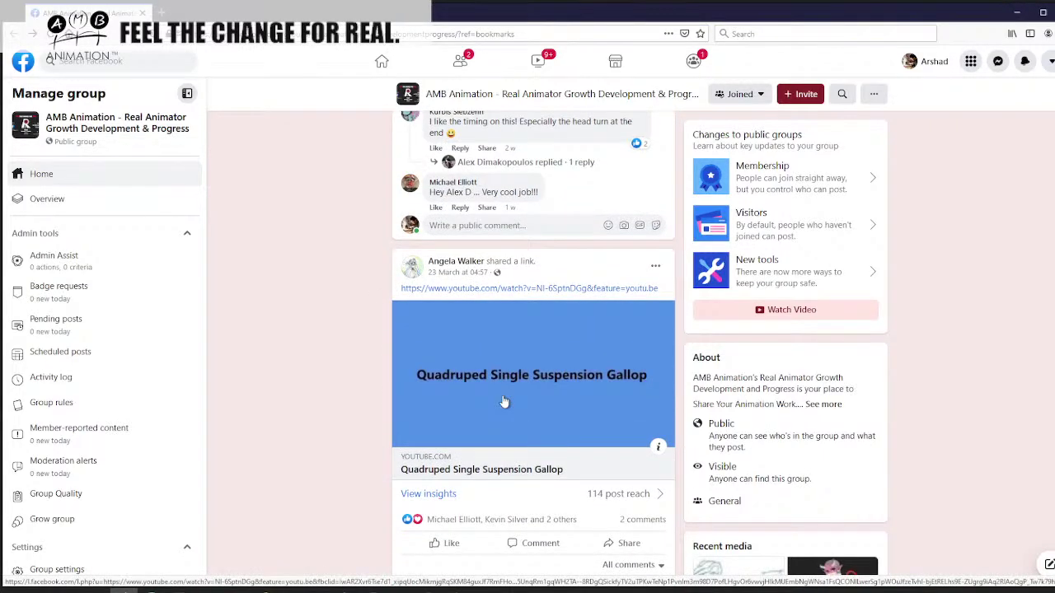
pyautogui.click(500, 468)
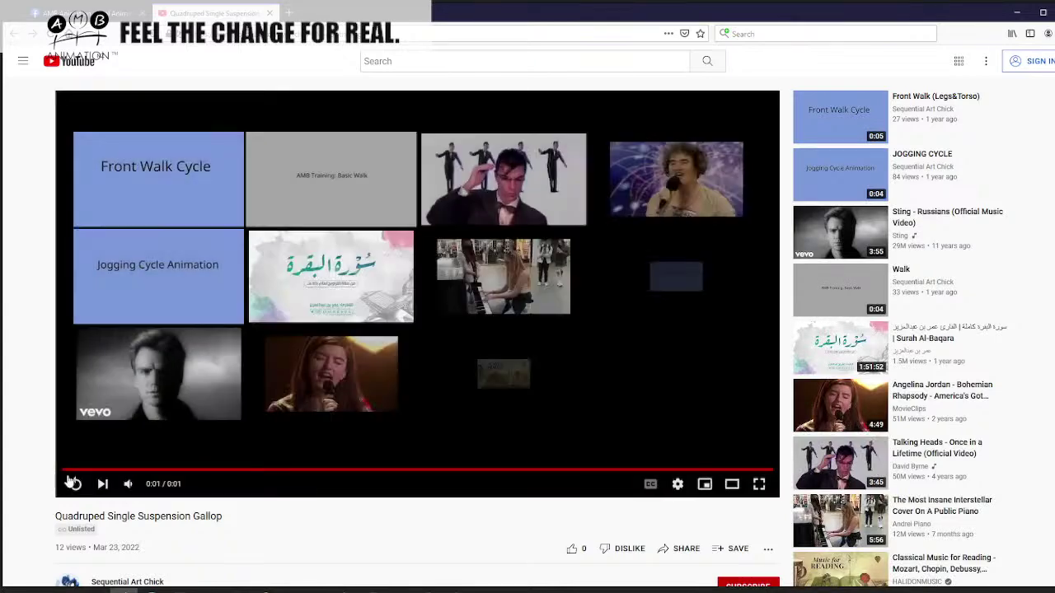
# - Replay the gallop video and set it to loop
pyautogui.click(75, 483)
pyautogui.click(75, 484)
pyautogui.rightClick(255, 485)
pyautogui.click(278, 443)
pyautogui.click(74, 488)
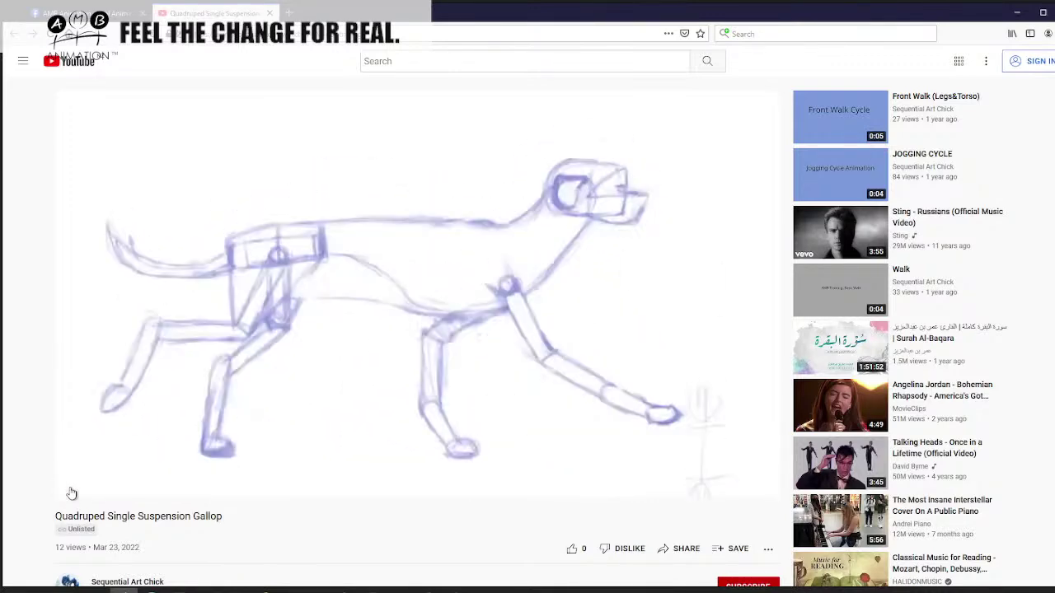
# - Play and pause the gallop video repeatedly to examine the dog's poses at different points of the cycle
pyautogui.click(72, 487)
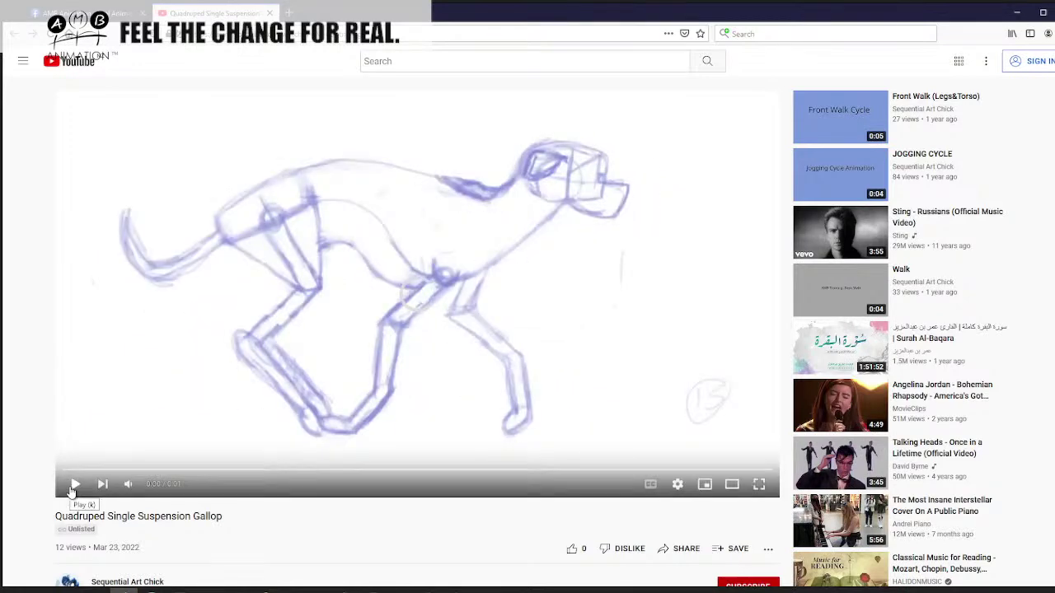
pyautogui.click(73, 488)
pyautogui.click(72, 488)
pyautogui.click(73, 488)
pyautogui.click(73, 488)
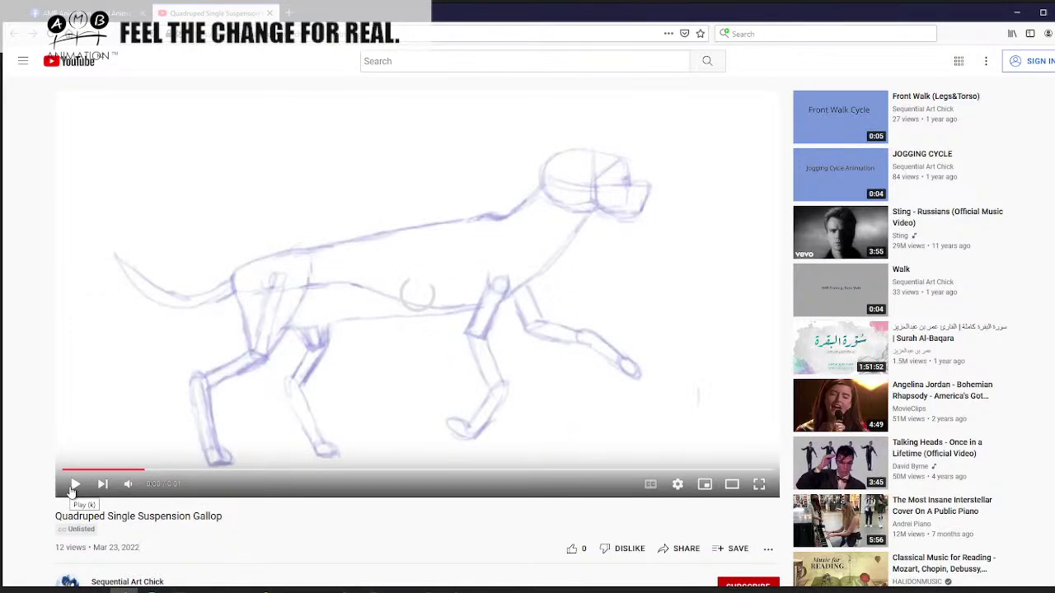
pyautogui.click(73, 487)
pyautogui.click(73, 488)
pyautogui.click(73, 488)
pyautogui.click(73, 488)
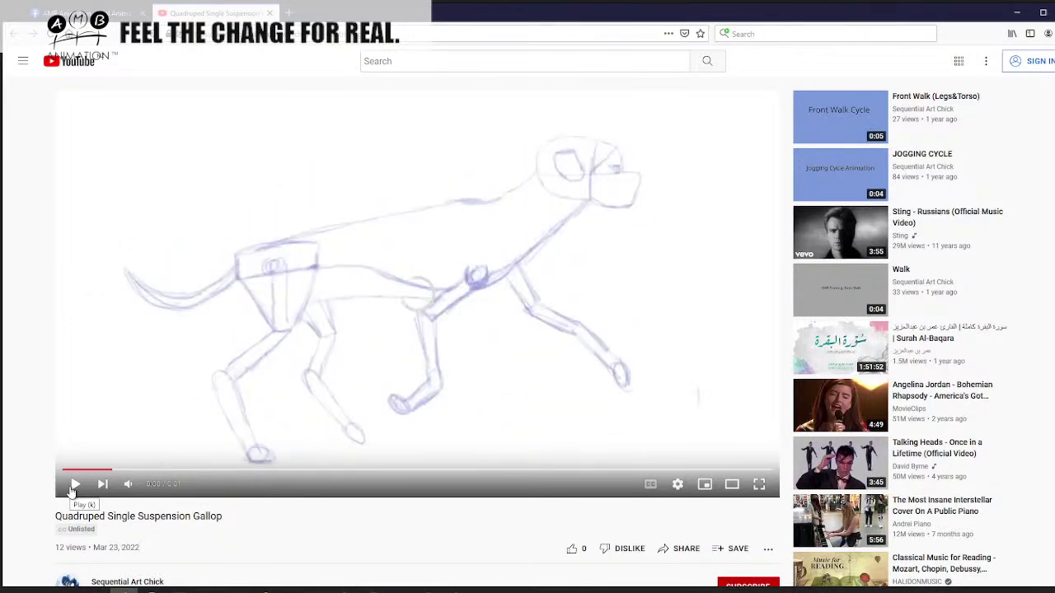
pyautogui.click(72, 489)
pyautogui.click(72, 490)
# - Advance the gallop video frame by frame to examine how the legs and body move, and play it on briefly
pyautogui.press('.')
pyautogui.press('.')
pyautogui.press('.')
pyautogui.press('.')
pyautogui.press('.')
pyautogui.press('.')
pyautogui.press('.')
pyautogui.press('.')
pyautogui.press('.')
pyautogui.press('.')
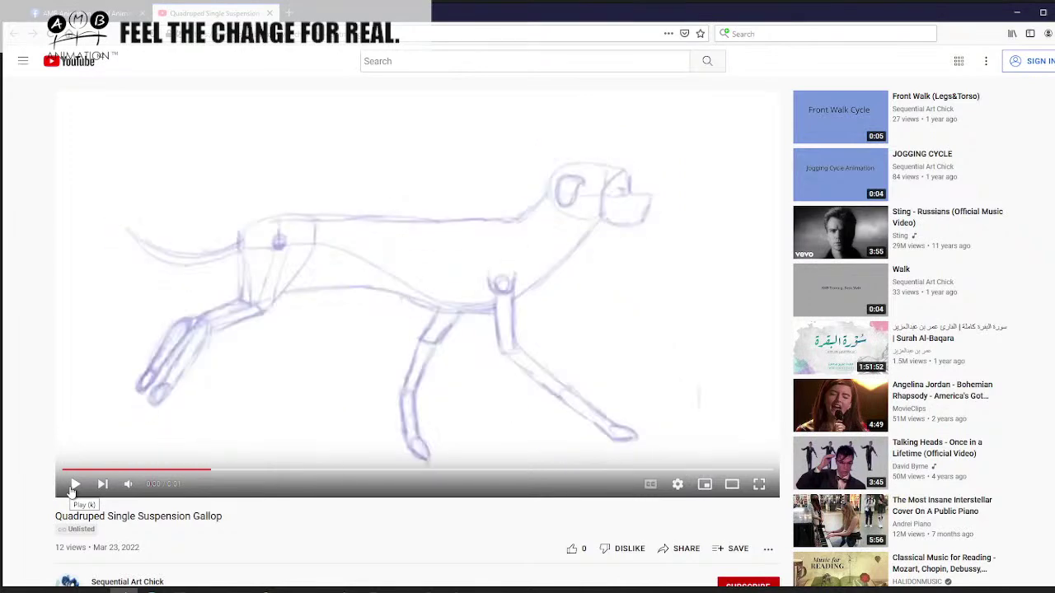
pyautogui.click(74, 486)
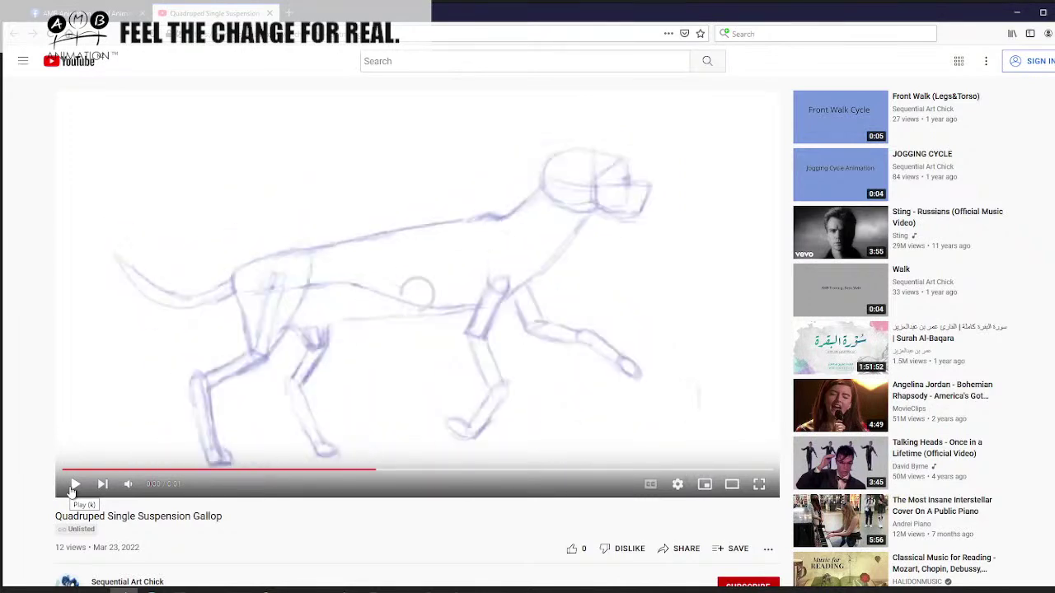
# - Advance the gallop frame by frame to study the change between the dog's stretched and gathered poses, finishing the playback
pyautogui.click(74, 487)
pyautogui.press('.')
pyautogui.press('.')
pyautogui.press('.')
pyautogui.press('.')
pyautogui.press('.')
pyautogui.press('.')
pyautogui.press('.')
pyautogui.press('.')
pyautogui.press('.')
pyautogui.press('.')
pyautogui.press('.')
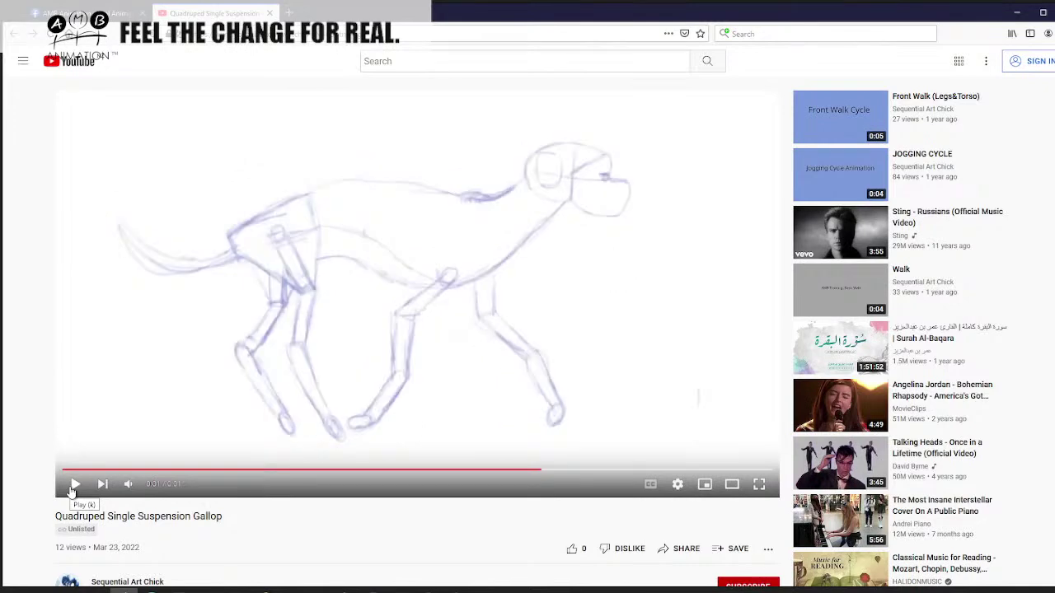
pyautogui.click(73, 489)
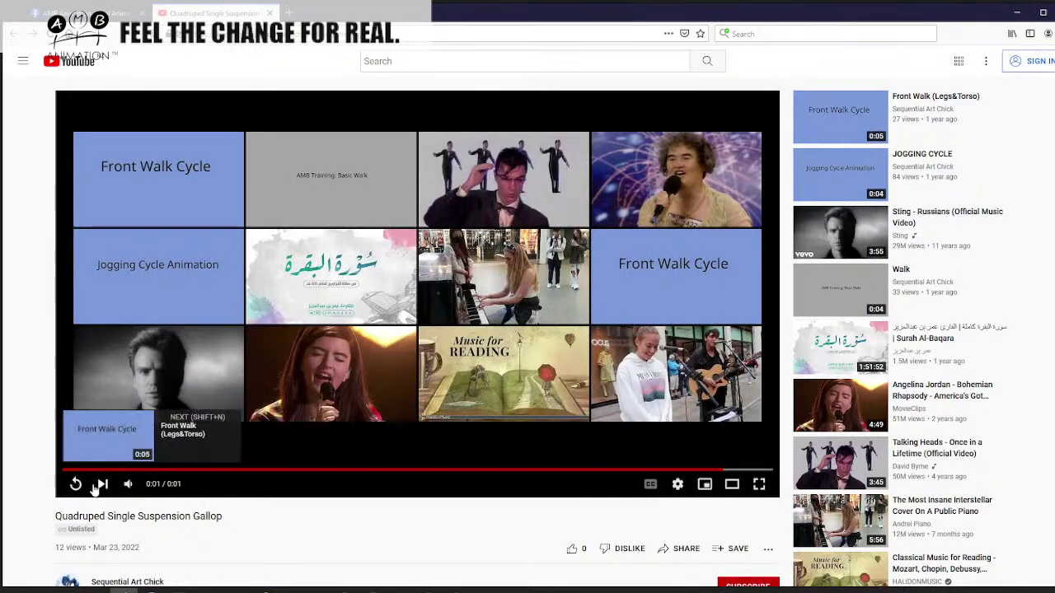
# - Replay the gallop video and pause it at several points to examine the dog's spine, hip and leg poses
pyautogui.click(76, 480)
pyautogui.click(76, 482)
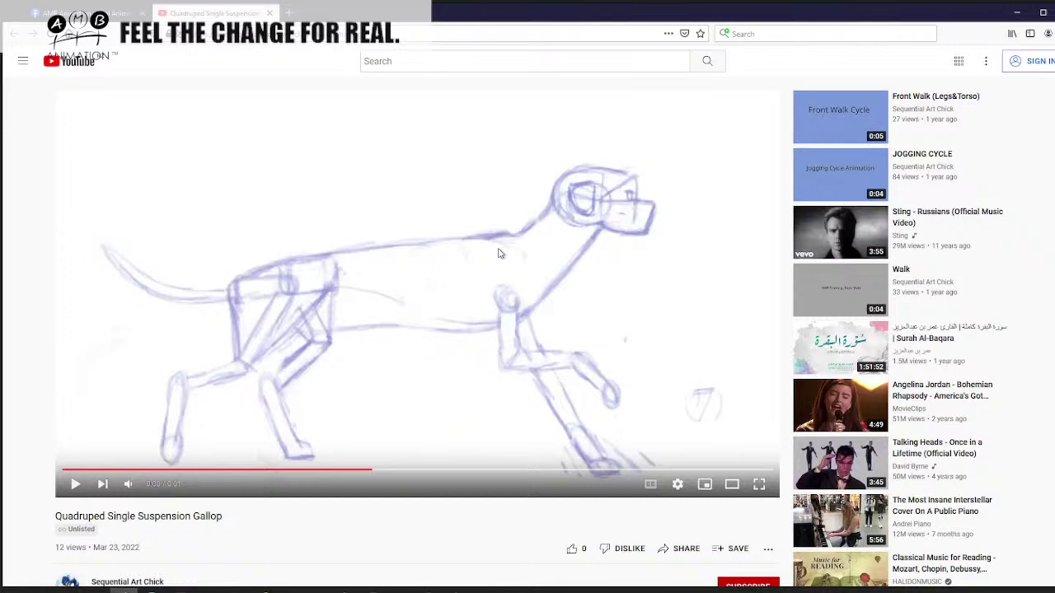
pyautogui.click(76, 484)
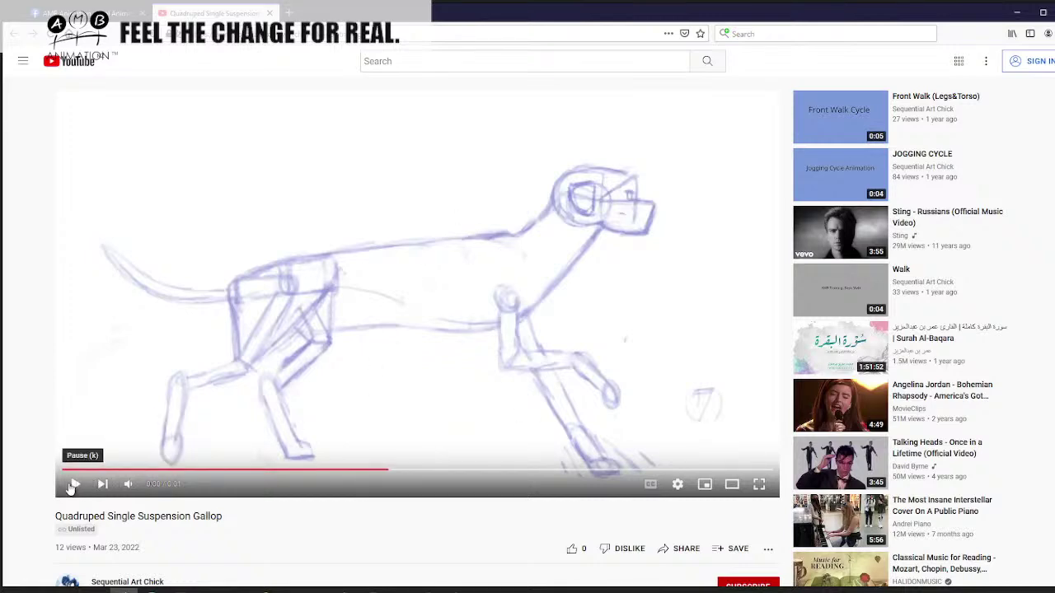
pyautogui.click(76, 484)
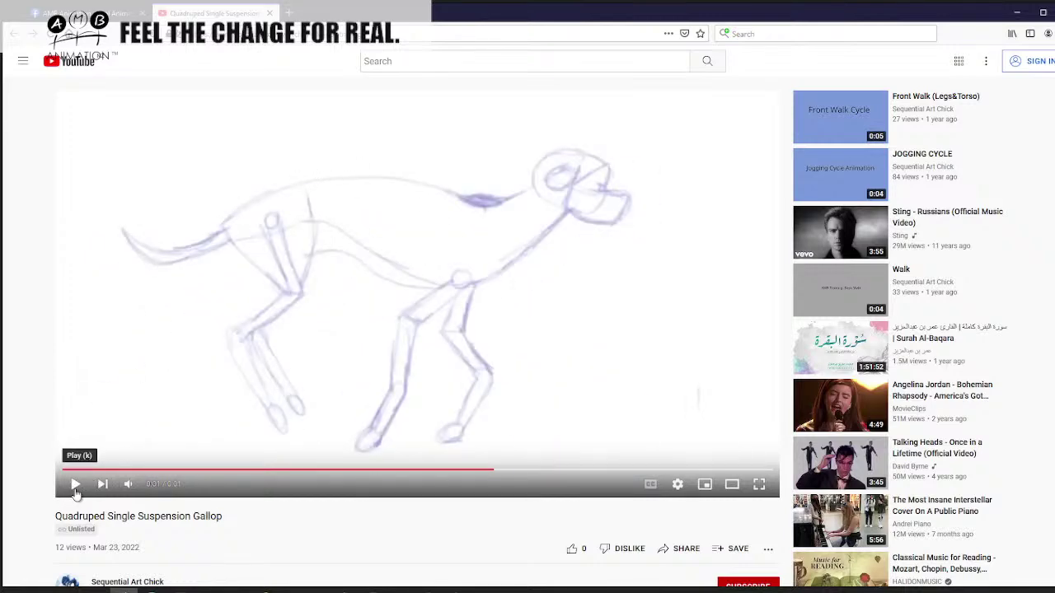
pyautogui.click(76, 486)
pyautogui.click(75, 488)
pyautogui.click(75, 489)
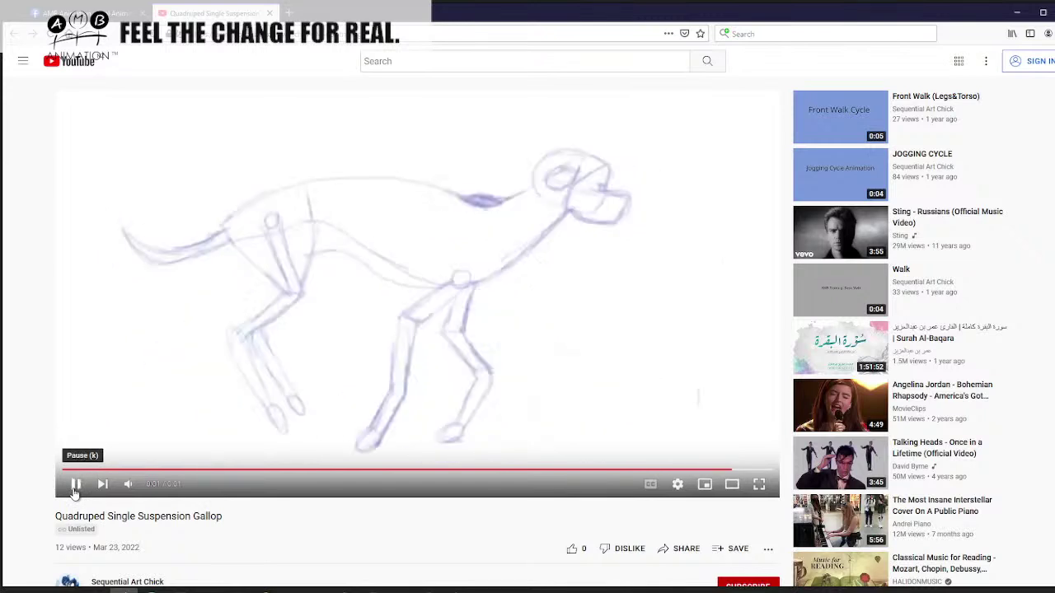
pyautogui.click(75, 489)
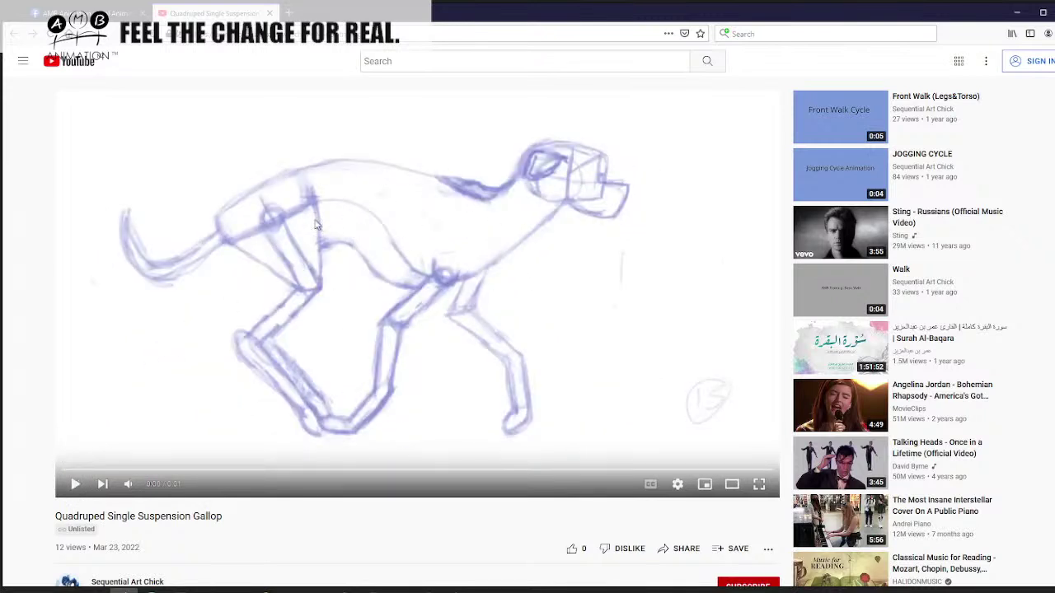
pyautogui.click(75, 483)
pyautogui.click(75, 483)
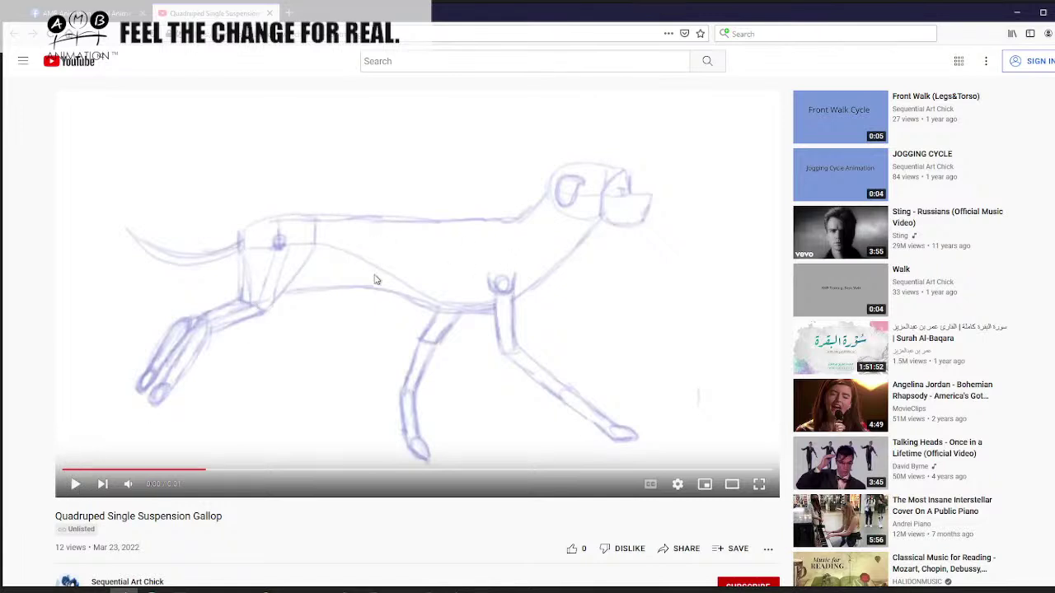
pyautogui.click(73, 484)
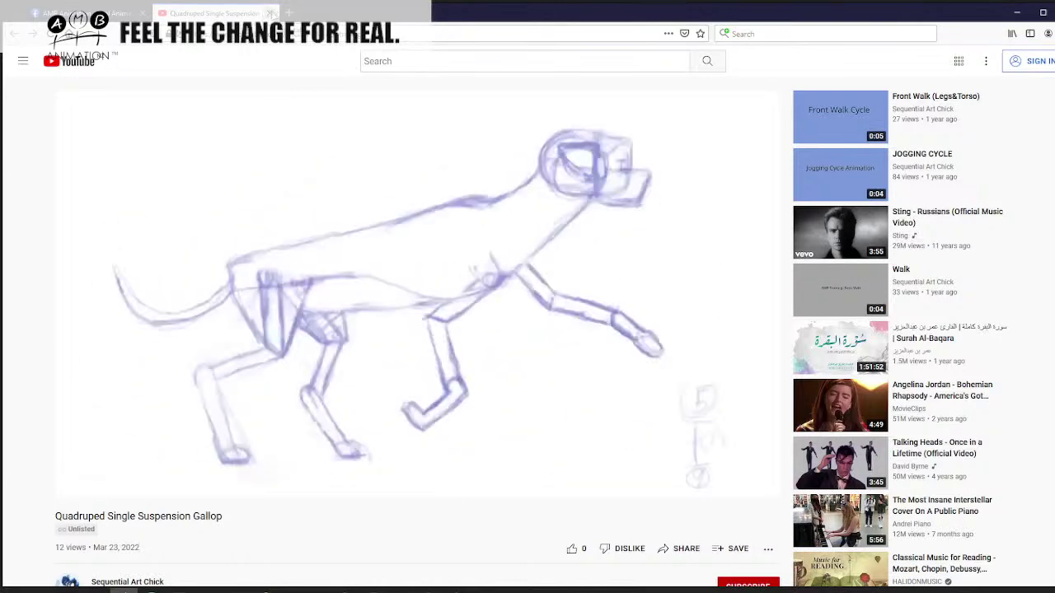
# - Close the gallop video and give its Facebook post a Love reaction
pyautogui.click(271, 13)
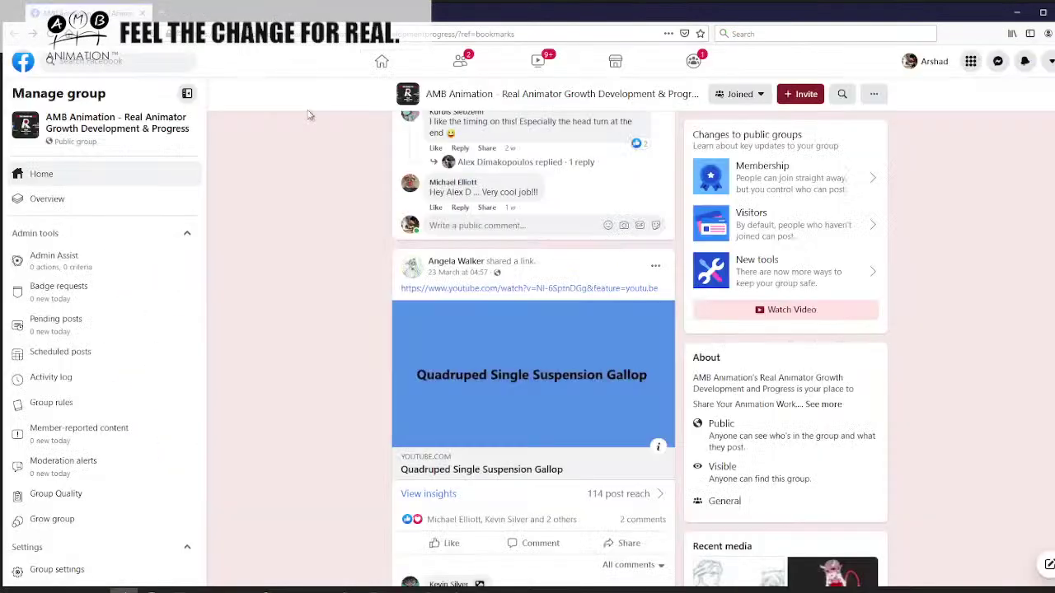
pyautogui.click(441, 526)
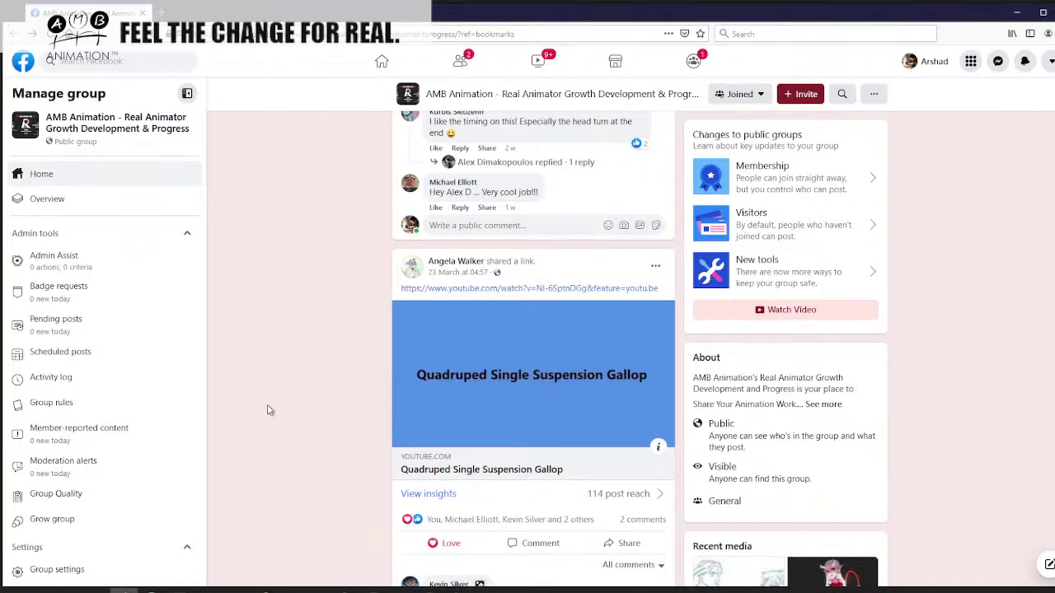
# - Switch to Storyboard Pro and brush three red check marks with a large circle around them on the blank panel
pyautogui.click(460, 590)
pyautogui.click(9, 94)
pyautogui.moveTo(234, 195); pyautogui.dragTo(336, 121)
pyautogui.moveTo(280, 258); pyautogui.dragTo(384, 173)
pyautogui.moveTo(369, 277); pyautogui.dragTo(441, 237)
pyautogui.moveTo(416, 132)
pyautogui.mouseDown()
pyautogui.moveTo(235, 301)
pyautogui.moveTo(202, 185)
pyautogui.mouseUp()
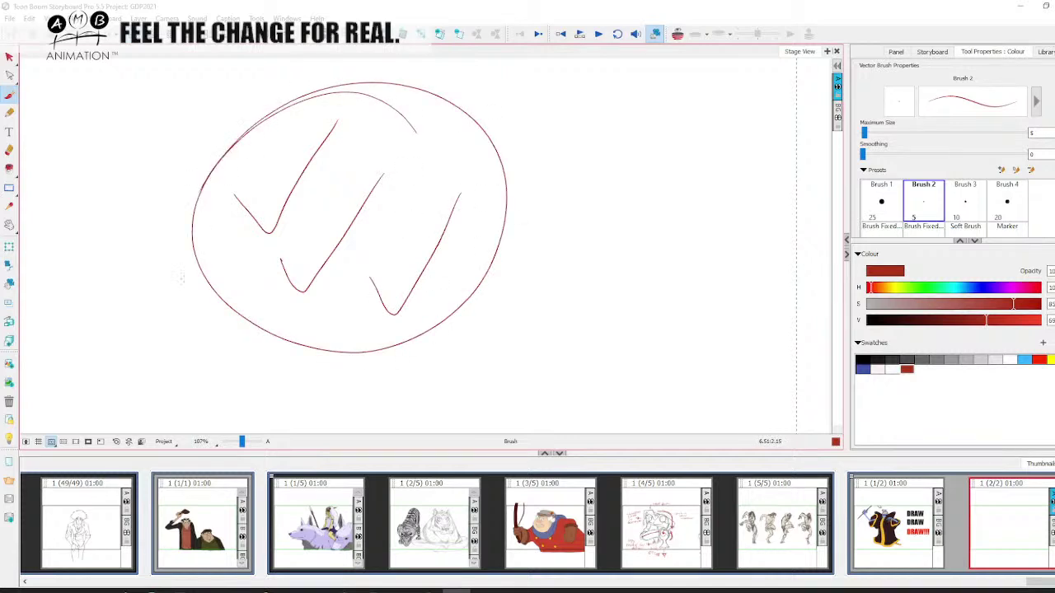
# - Select the circled check marks and delete them from the panel
pyautogui.hotkey('alt', 's')
pyautogui.click(424, 270)
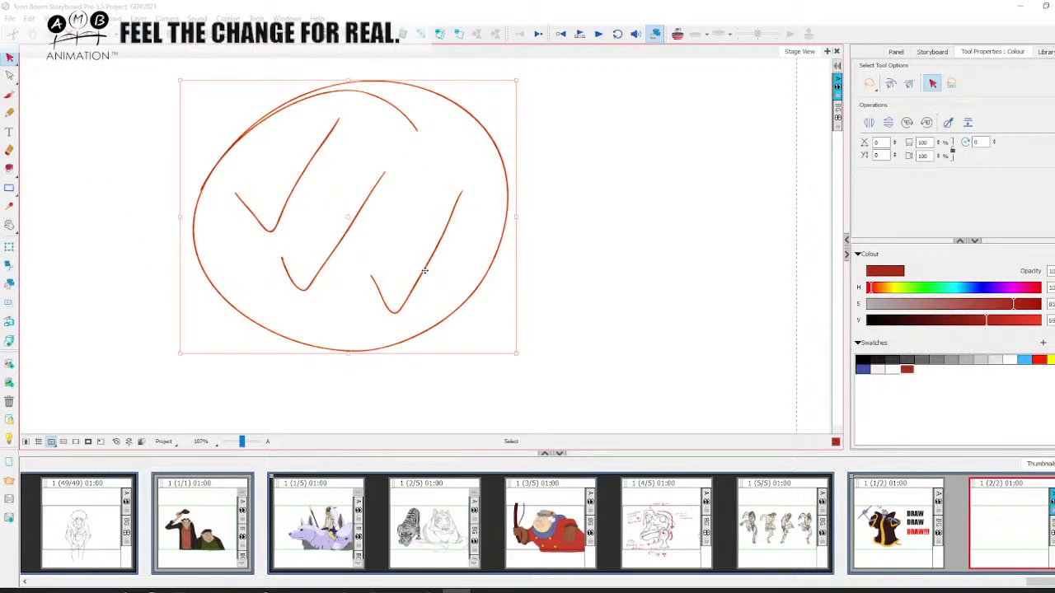
pyautogui.press('Delete')
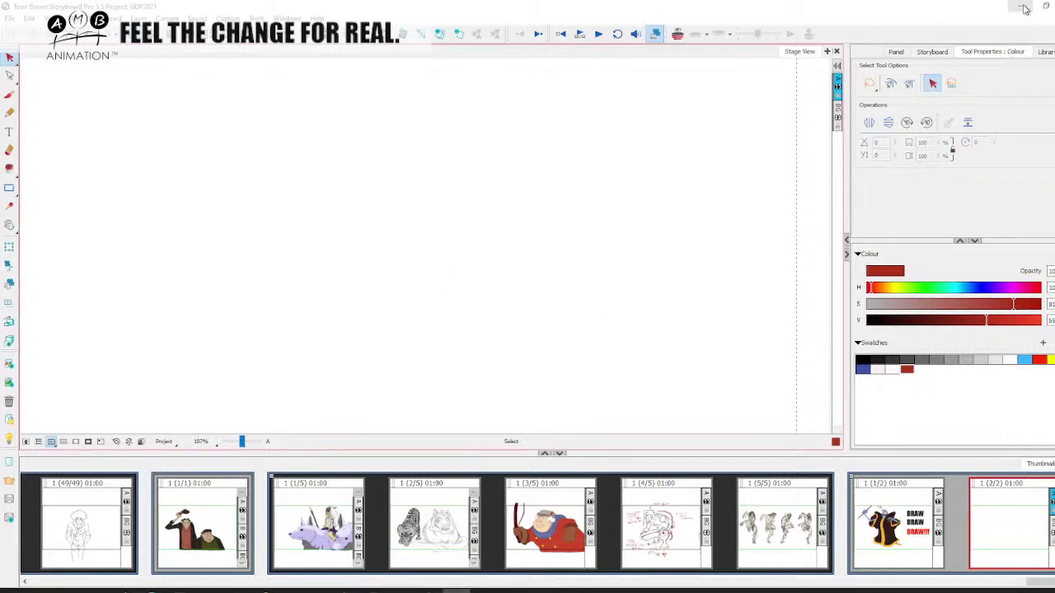
# - Handwrite "Training" in red with the brush and frame it with a rounded box
pyautogui.hotkey('alt', 'b')
pyautogui.moveTo(230, 178); pyautogui.dragTo(302, 165)
pyautogui.moveTo(266, 183)
pyautogui.mouseDown()
pyautogui.moveTo(272, 245)
pyautogui.moveTo(303, 202)
pyautogui.mouseUp()
pyautogui.moveTo(320, 216)
pyautogui.mouseDown()
pyautogui.moveTo(330, 215)
pyautogui.moveTo(334, 239)
pyautogui.mouseUp()
pyautogui.moveTo(345, 178); pyautogui.dragTo(345, 190)
pyautogui.moveTo(352, 236); pyautogui.dragTo(376, 235)
pyautogui.moveTo(398, 212); pyautogui.dragTo(399, 226)
pyautogui.moveTo(401, 178); pyautogui.dragTo(402, 191)
pyautogui.moveTo(420, 232)
pyautogui.mouseDown()
pyautogui.moveTo(446, 209)
pyautogui.moveTo(436, 257)
pyautogui.mouseUp()
pyautogui.moveTo(239, 262)
pyautogui.mouseDown()
pyautogui.moveTo(319, 130)
pyautogui.moveTo(231, 264)
pyautogui.mouseUp()
# - Handwrite "Learning Zone..." below the Training box, ring it, and draw a second outline around "Training"
pyautogui.moveTo(155, 346); pyautogui.dragTo(201, 357)
pyautogui.moveTo(202, 356); pyautogui.dragTo(216, 332)
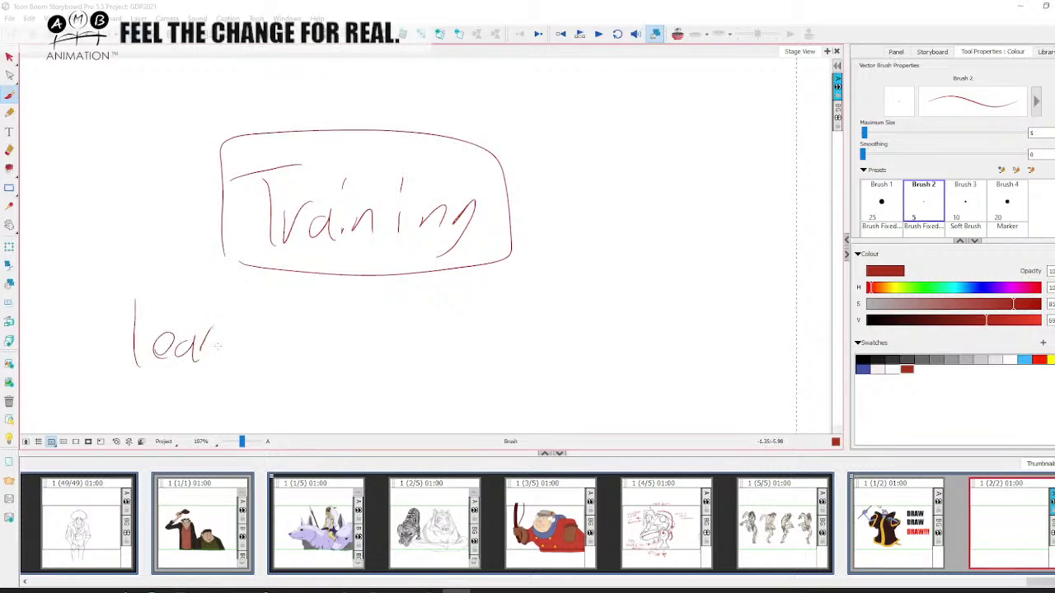
pyautogui.moveTo(279, 339); pyautogui.dragTo(285, 353)
pyautogui.moveTo(307, 341); pyautogui.dragTo(310, 362)
pyautogui.moveTo(165, 374)
pyautogui.mouseDown()
pyautogui.moveTo(199, 402)
pyautogui.moveTo(244, 397)
pyautogui.mouseUp()
pyautogui.moveTo(247, 381); pyautogui.dragTo(291, 387)
pyautogui.moveTo(297, 387); pyautogui.dragTo(314, 396)
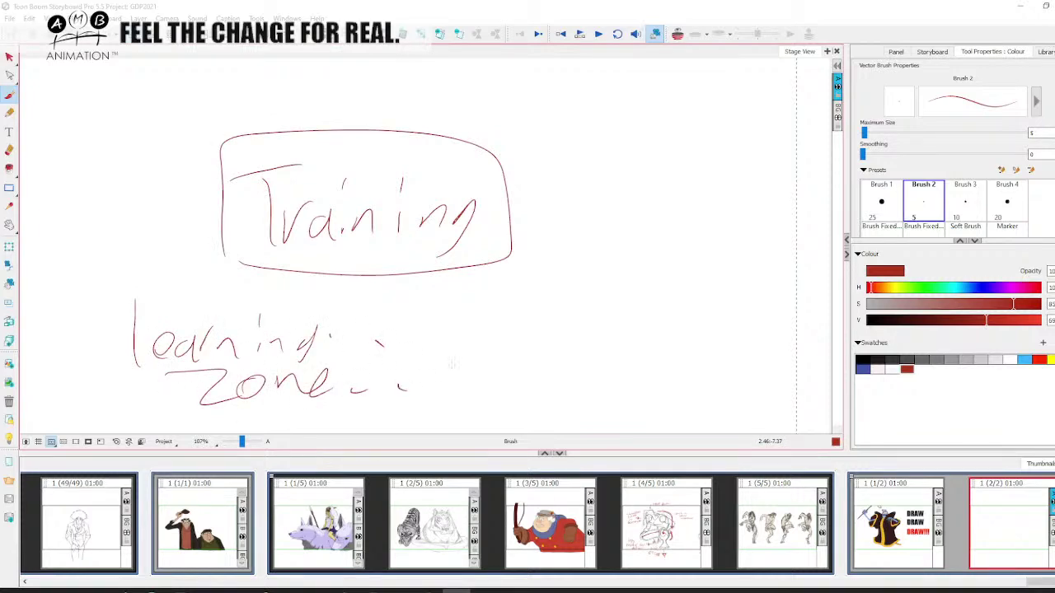
pyautogui.moveTo(108, 303)
pyautogui.mouseDown()
pyautogui.moveTo(264, 407)
pyautogui.moveTo(120, 332)
pyautogui.mouseUp()
pyautogui.moveTo(246, 139)
pyautogui.mouseDown()
pyautogui.moveTo(519, 219)
pyautogui.moveTo(313, 136)
pyautogui.moveTo(343, 128)
pyautogui.mouseUp()
# - Handwrite "Repetition.." beside the Training box, ring it twice, and add a looping arrow with the note "Same..." beneath it
pyautogui.moveTo(600, 178); pyautogui.dragTo(615, 188)
pyautogui.moveTo(619, 165); pyautogui.dragTo(638, 165)
pyautogui.moveTo(624, 168); pyautogui.dragTo(624, 192)
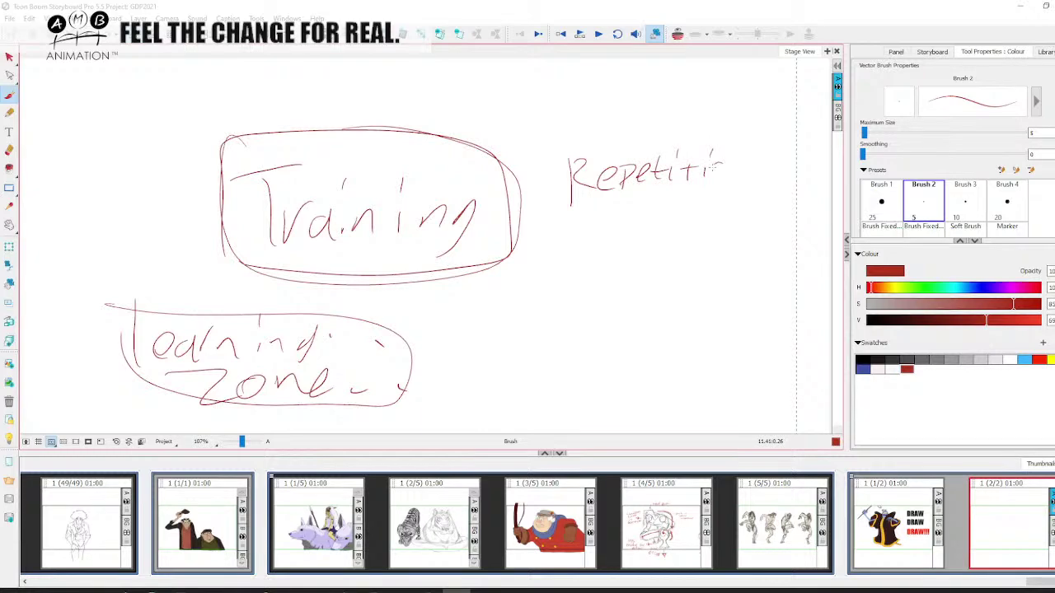
pyautogui.moveTo(542, 198); pyautogui.dragTo(588, 301)
pyautogui.moveTo(585, 262); pyautogui.dragTo(590, 305)
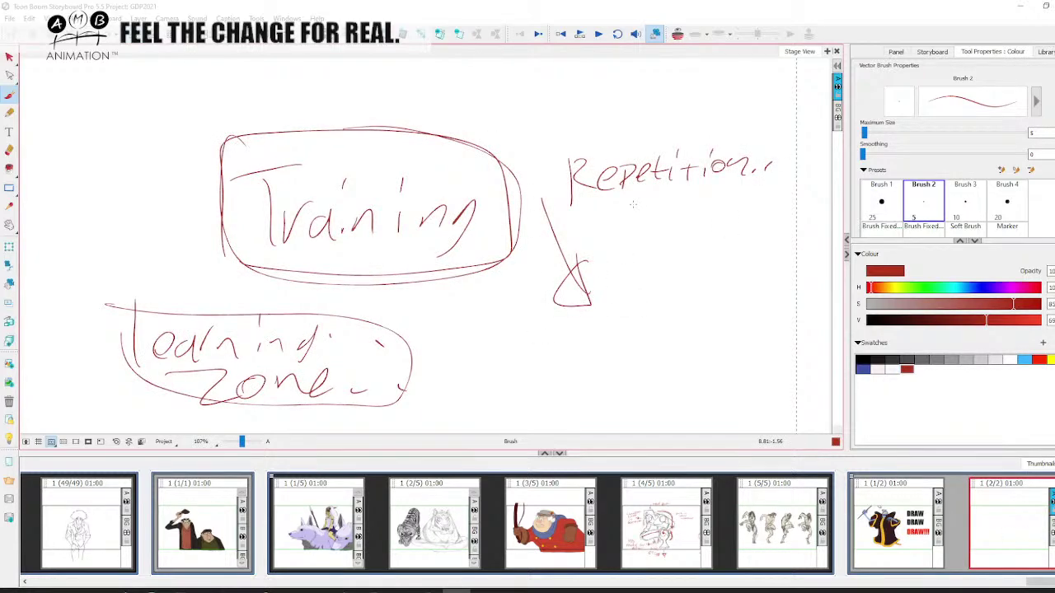
pyautogui.moveTo(608, 147)
pyautogui.mouseDown()
pyautogui.moveTo(717, 205)
pyautogui.moveTo(527, 186)
pyautogui.moveTo(557, 212)
pyautogui.mouseUp()
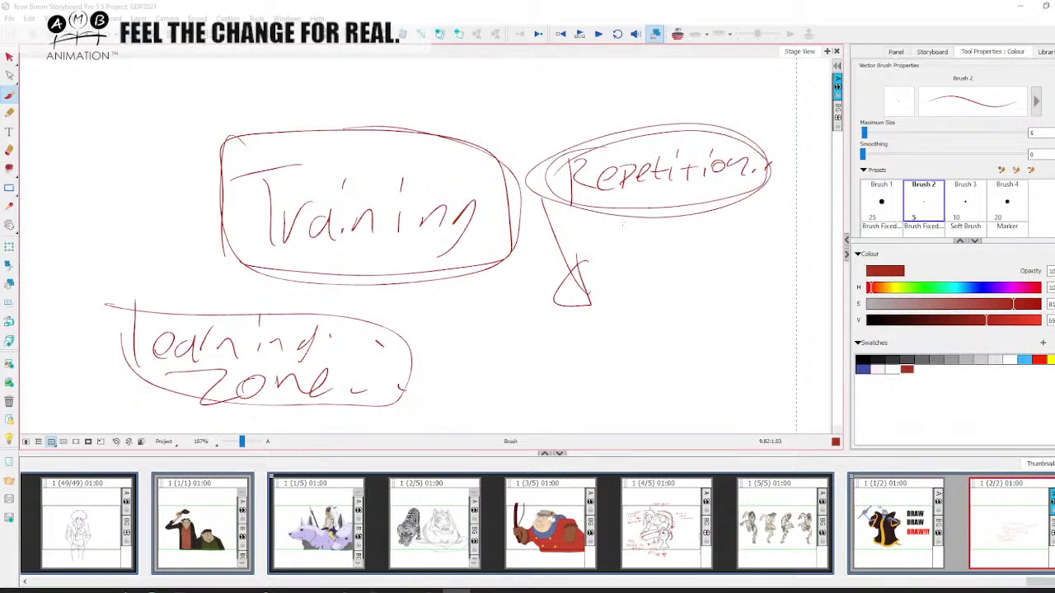
pyautogui.moveTo(575, 276)
pyautogui.mouseDown()
pyautogui.moveTo(641, 230)
pyautogui.moveTo(649, 237)
pyautogui.mouseUp()
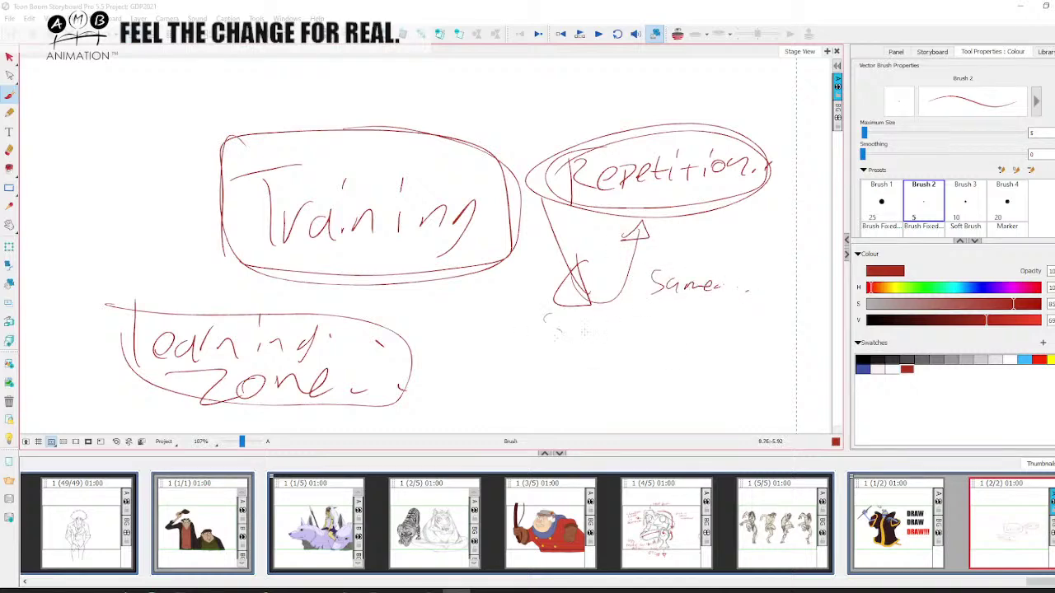
# - Select all the handwritten training notes and delete them from the panel
pyautogui.hotkey('alt', 's')
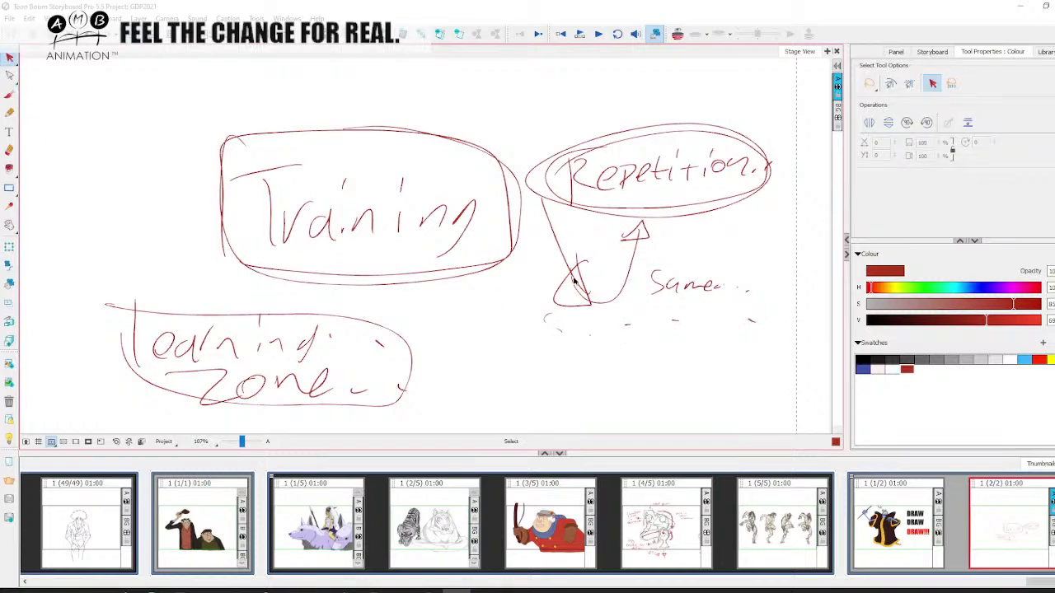
pyautogui.moveTo(668, 205); pyautogui.dragTo(675, 201)
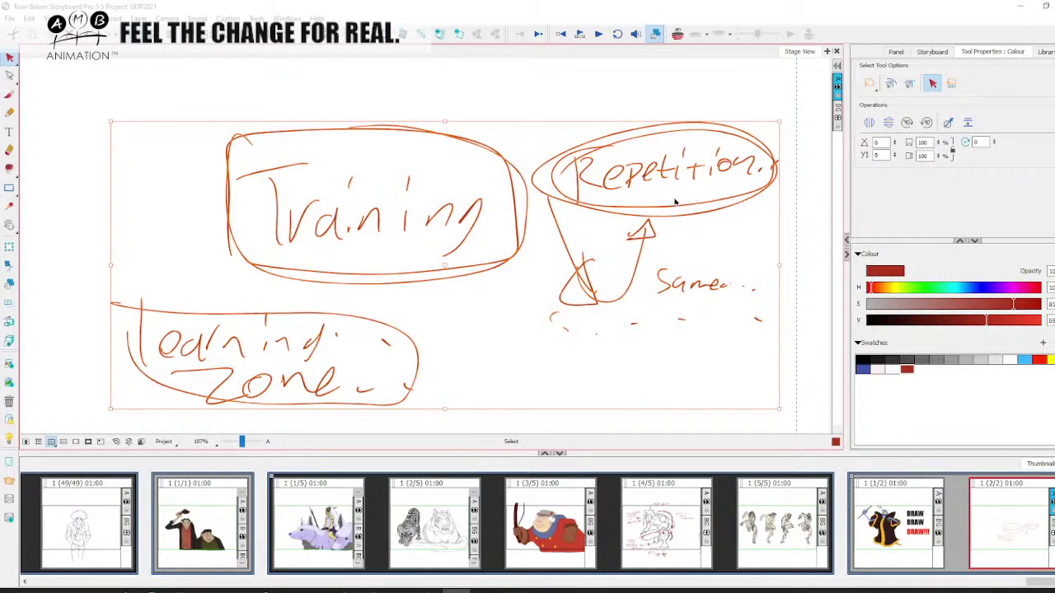
pyautogui.press('Delete')
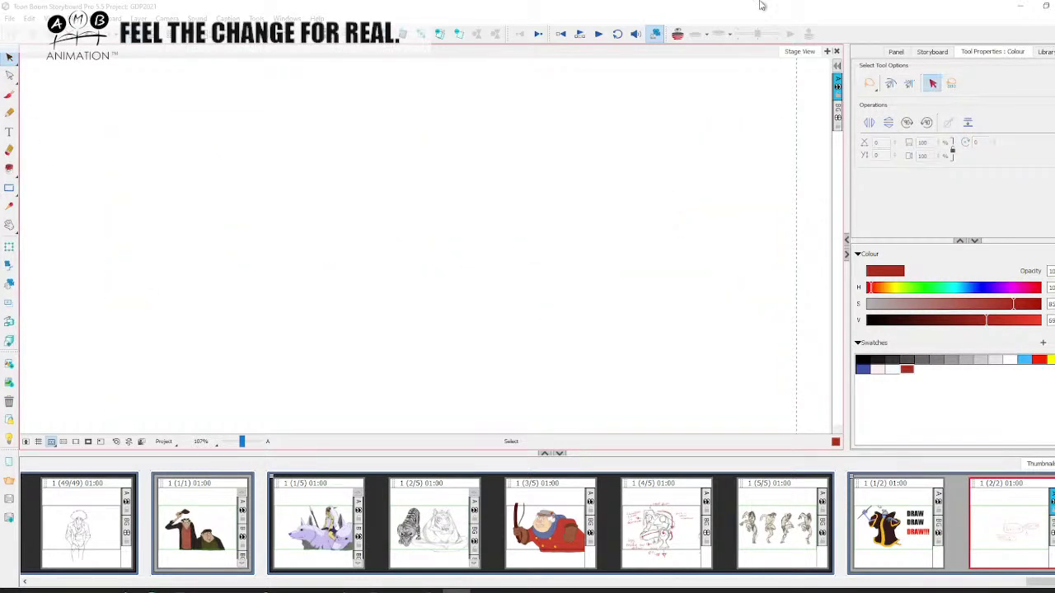
# - Return to the Facebook group in the browser and open the "Lured rough animation" video from its post
pyautogui.click(1020, 6)
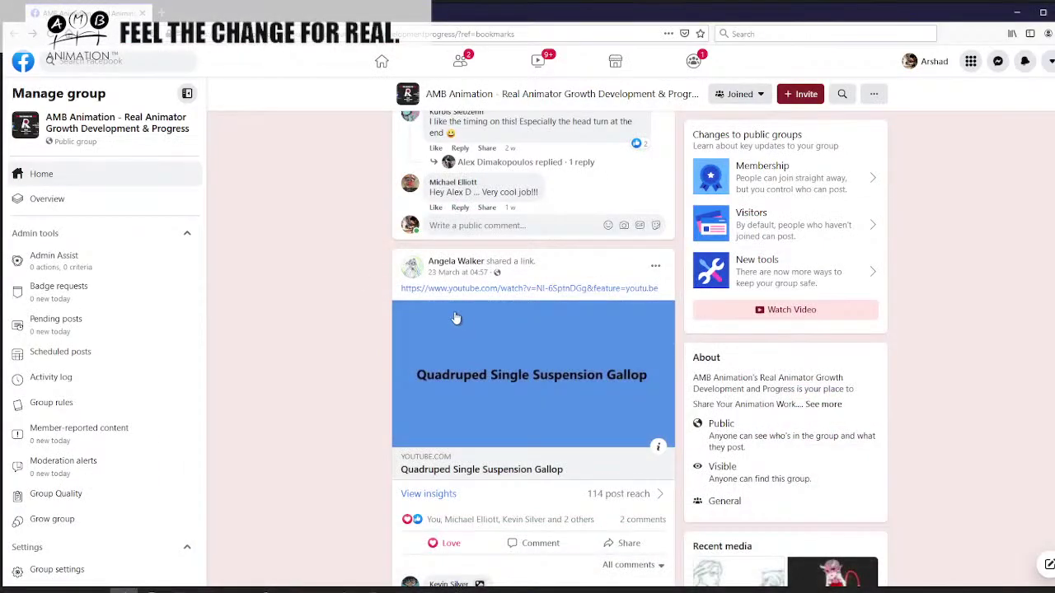
pyautogui.scroll(-2, 459, 381)
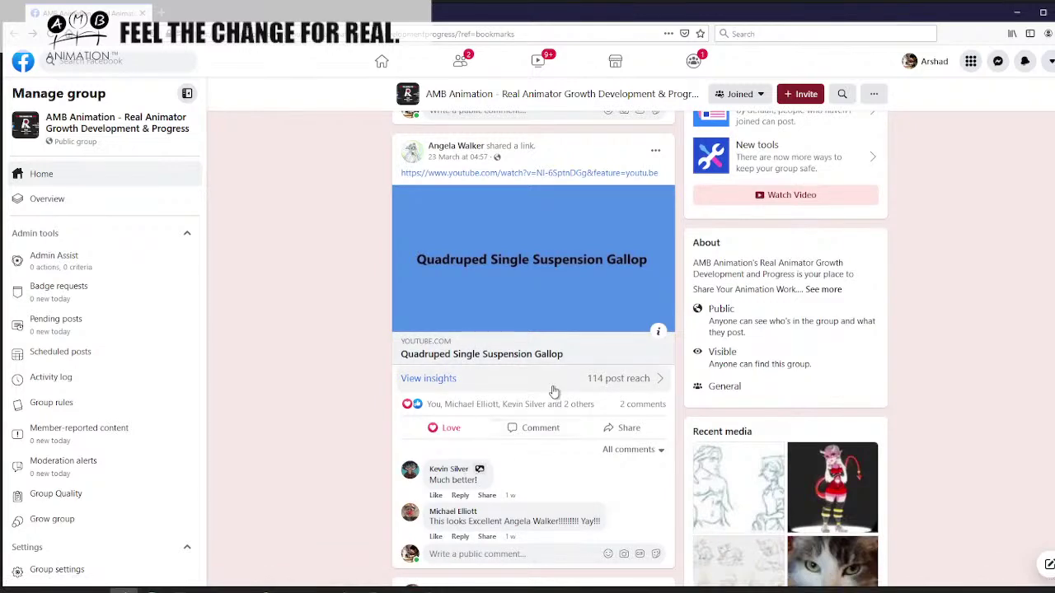
pyautogui.scroll(5, 555, 395)
pyautogui.scroll(3, 555, 370)
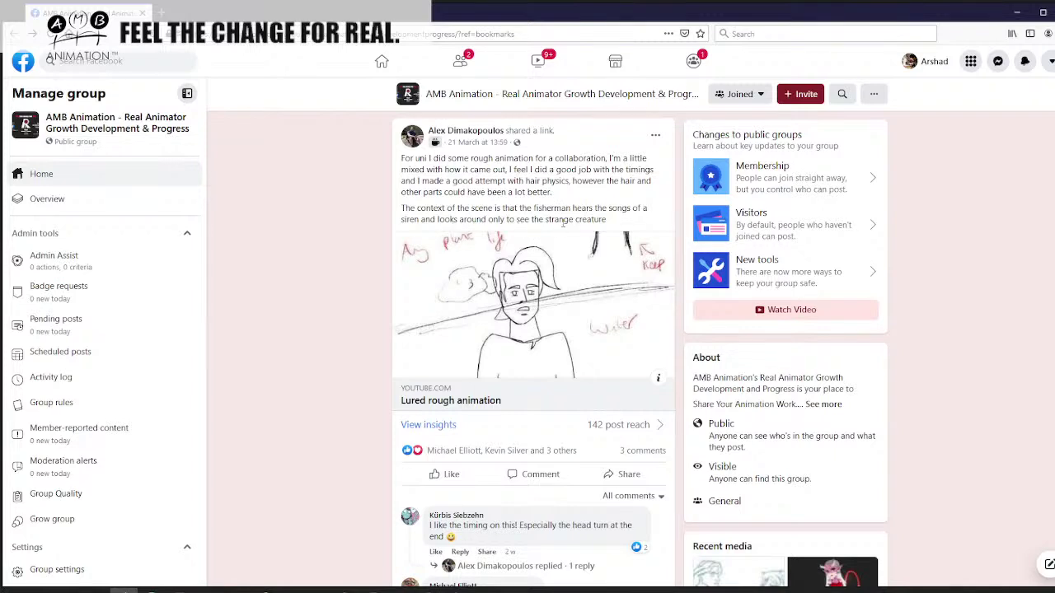
pyautogui.click(520, 390)
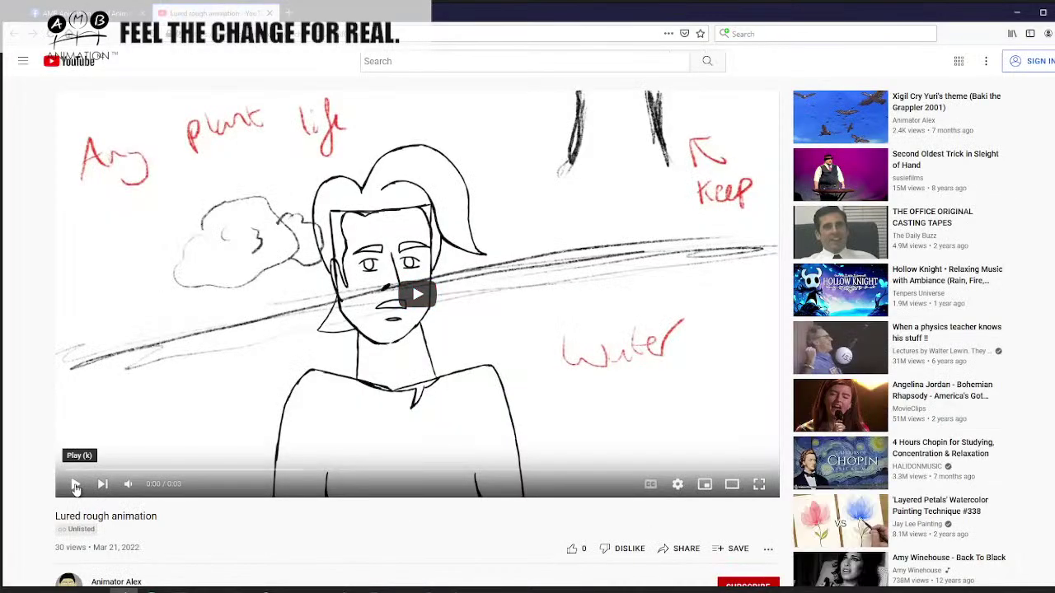
# - Play the "Lured rough animation" video through and replay it, pausing near the start
pyautogui.click(75, 485)
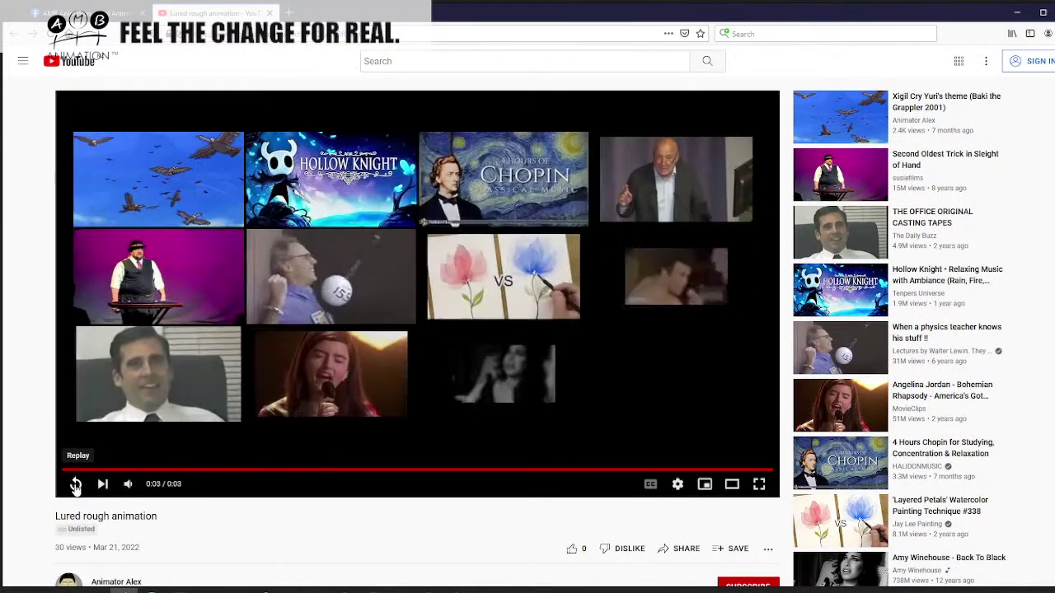
pyautogui.click(75, 486)
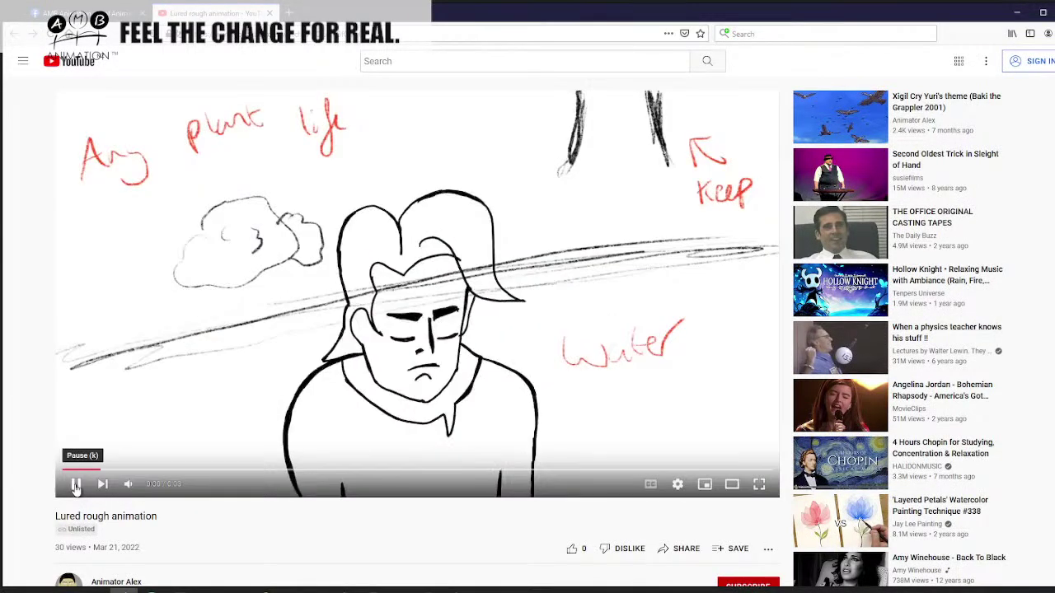
pyautogui.click(75, 487)
pyautogui.click(75, 487)
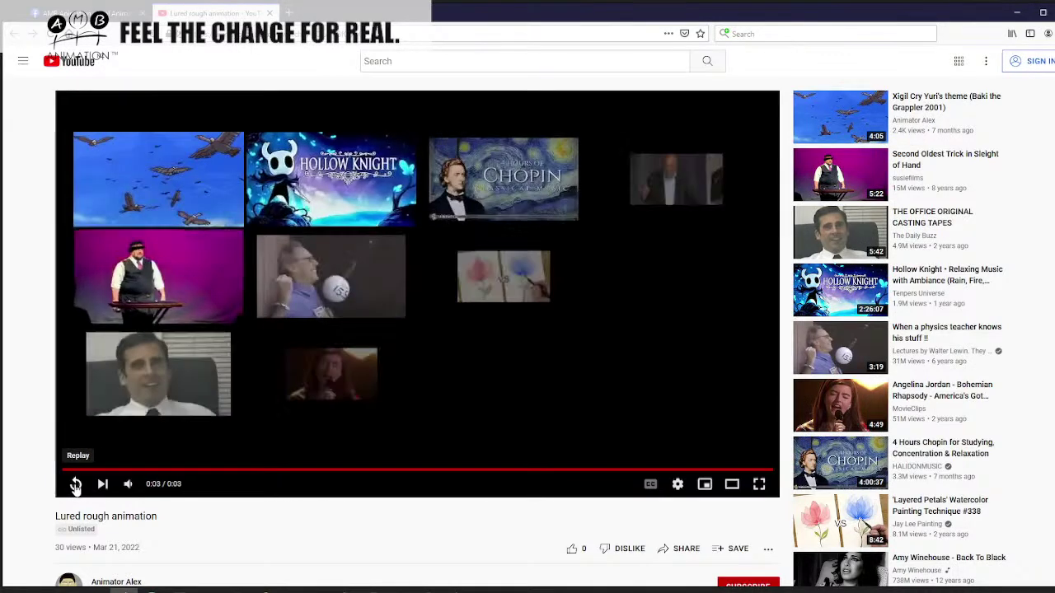
pyautogui.click(75, 487)
pyautogui.click(75, 486)
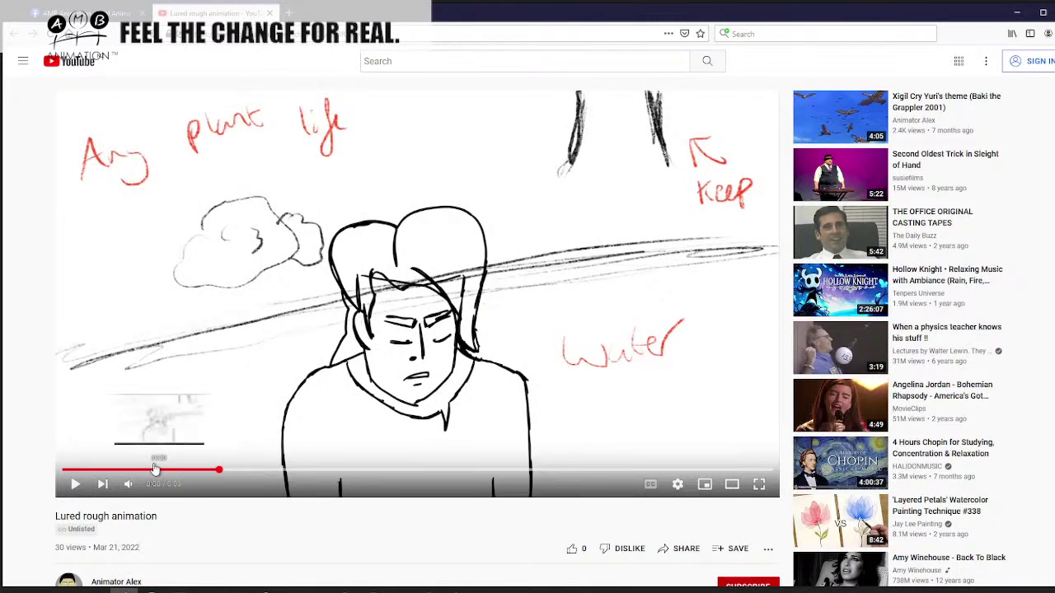
# - Rewind the Lured animation to the beginning and play it in short stretches to examine the fisherman's head-raise poses
pyautogui.click(61, 471)
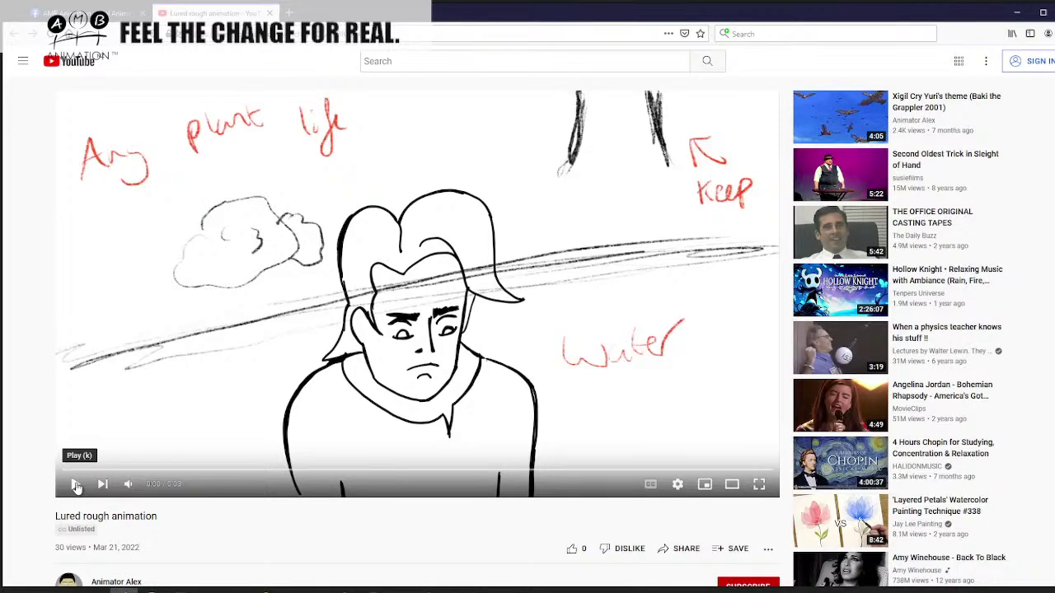
pyautogui.click(75, 486)
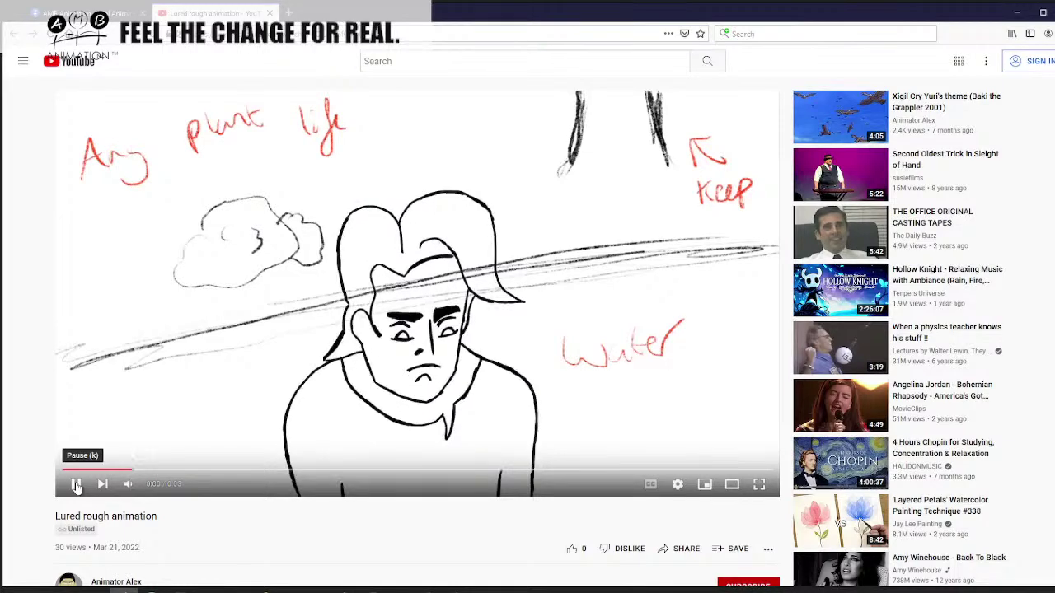
pyautogui.click(75, 487)
pyautogui.click(75, 486)
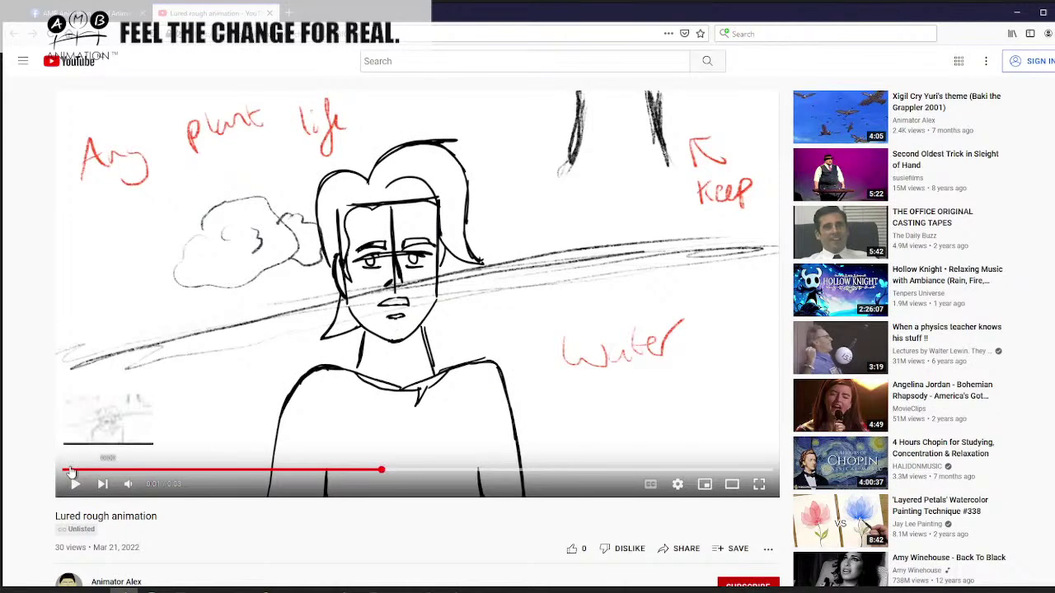
pyautogui.click(75, 486)
pyautogui.click(75, 486)
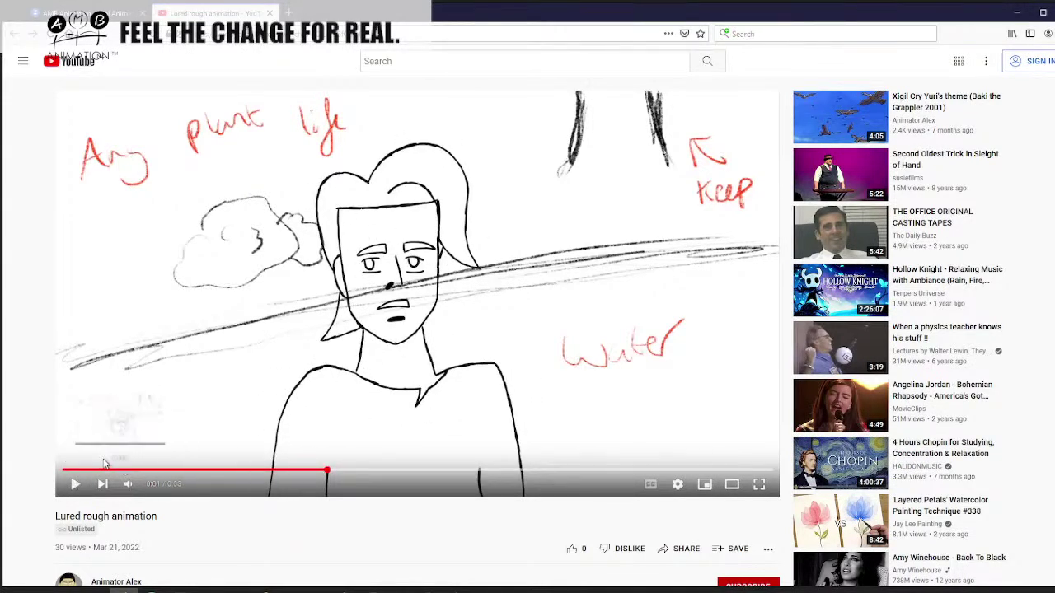
# - Replay the Lured animation from the start in short stretches, pausing on successive positions of the fisherman's head
pyautogui.click(67, 470)
pyautogui.click(75, 487)
pyautogui.click(75, 487)
pyautogui.click(75, 487)
pyautogui.click(75, 486)
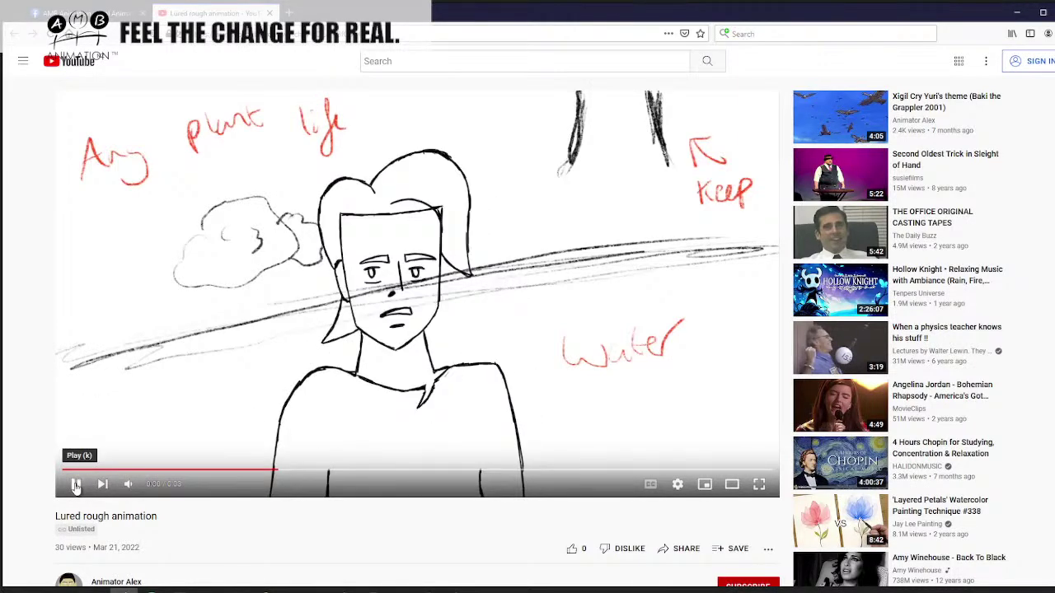
pyautogui.click(75, 487)
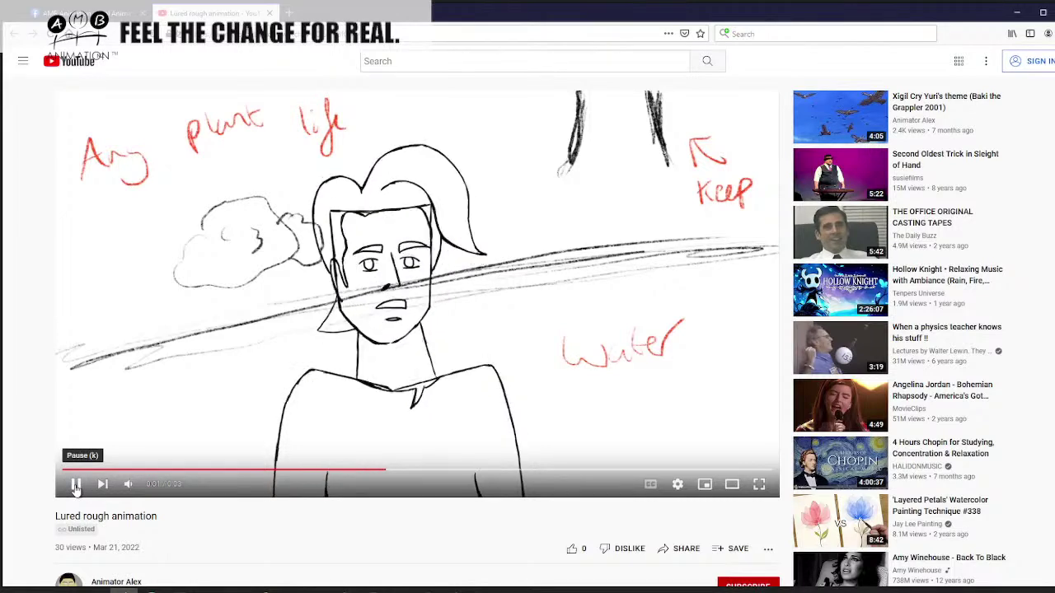
pyautogui.click(75, 486)
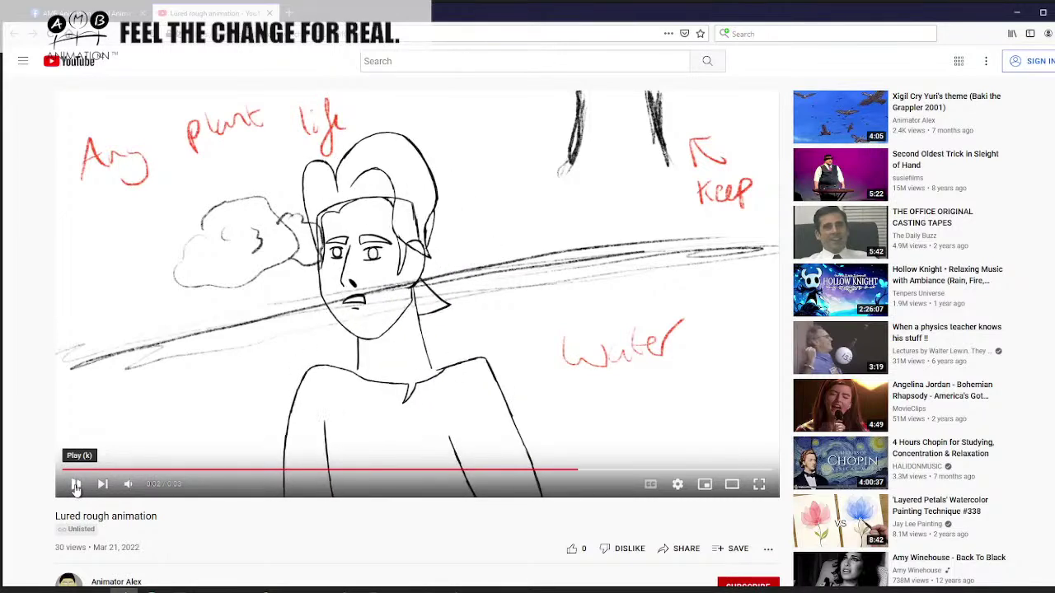
# - Jump back to the middle of the Lured animation and replay it to examine the head turn at the end
pyautogui.click(365, 469)
pyautogui.click(75, 486)
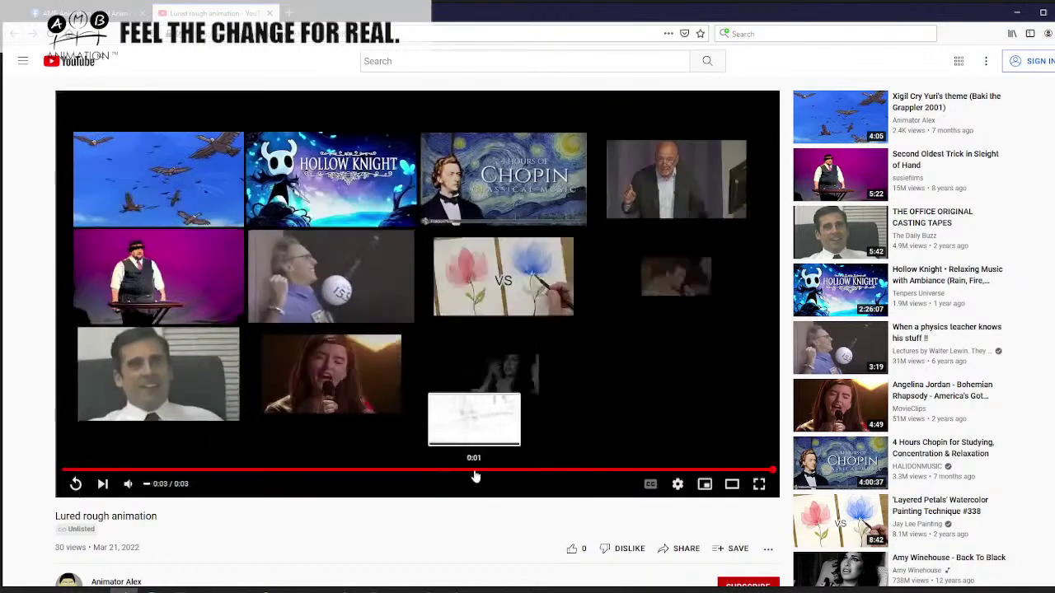
pyautogui.click(428, 471)
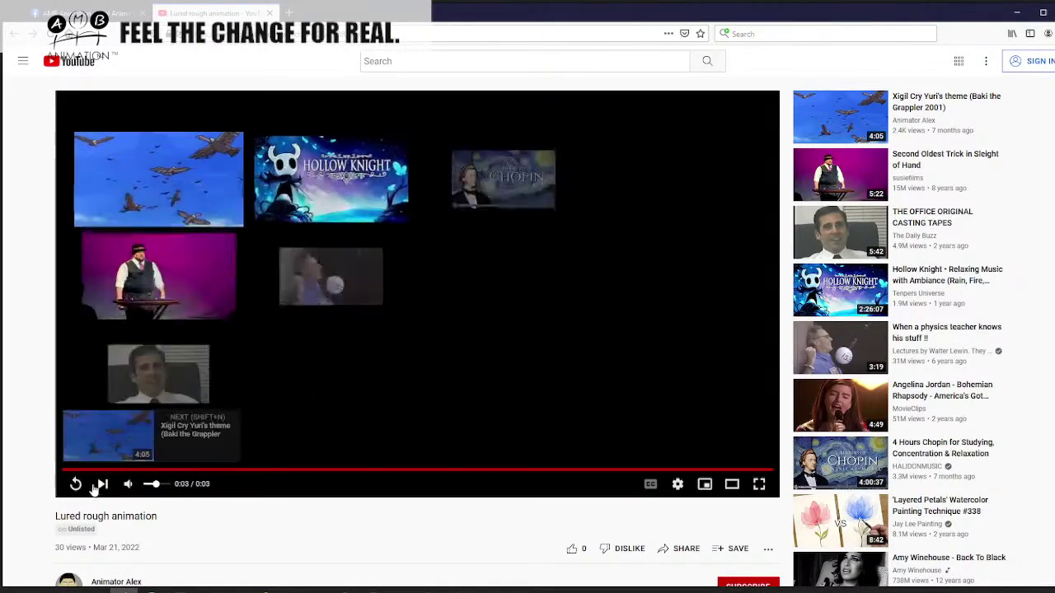
pyautogui.click(75, 485)
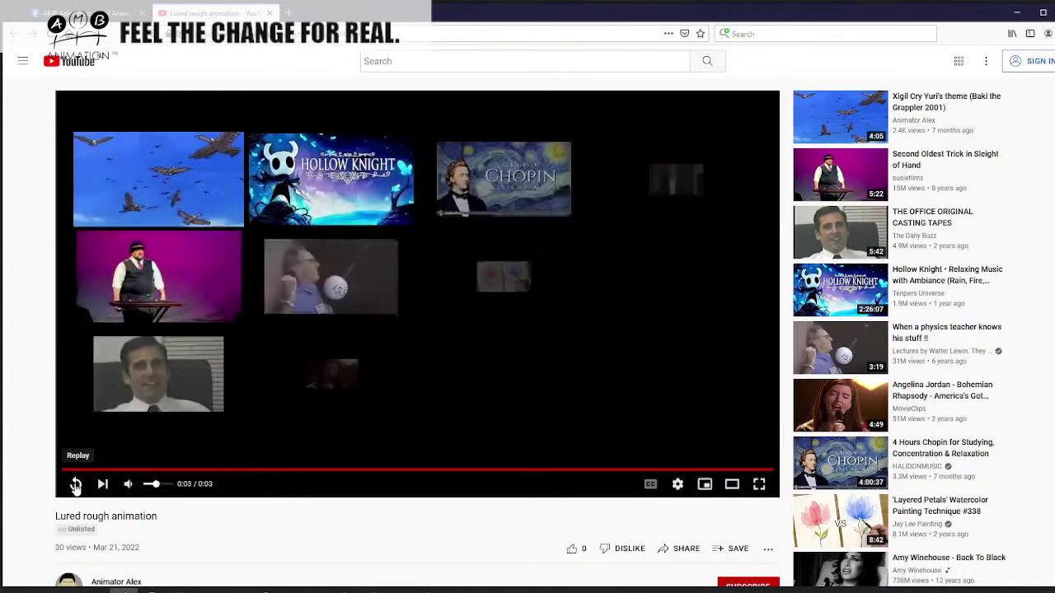
pyautogui.click(75, 484)
pyautogui.click(74, 484)
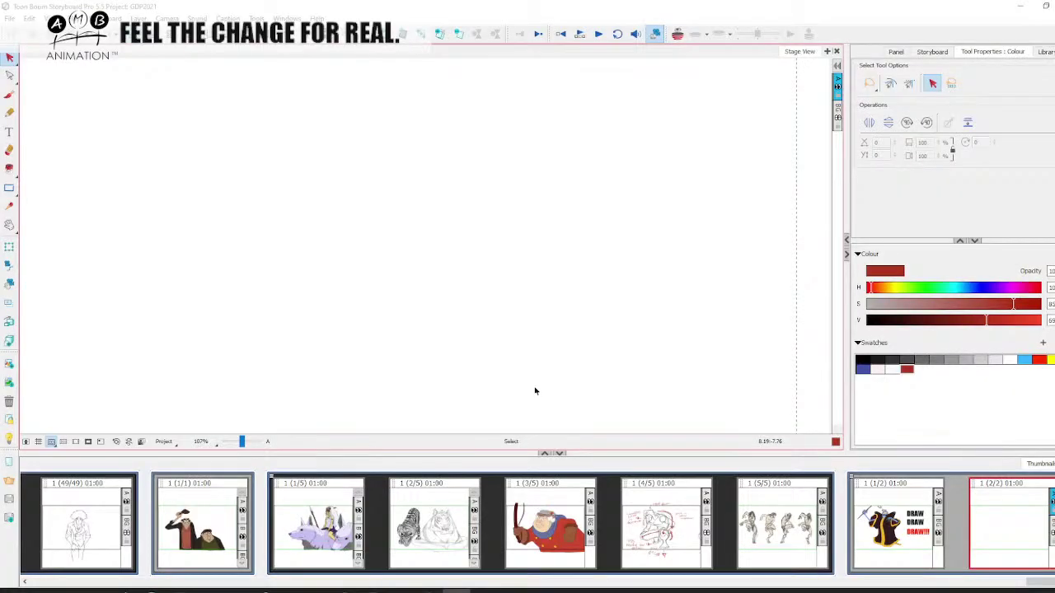
# - Switch to Storyboard Pro and brush in a front-facing shoulder line with a neck-base ellipse and arm lines on the empty panel
pyautogui.hotkey('alt', 'b')
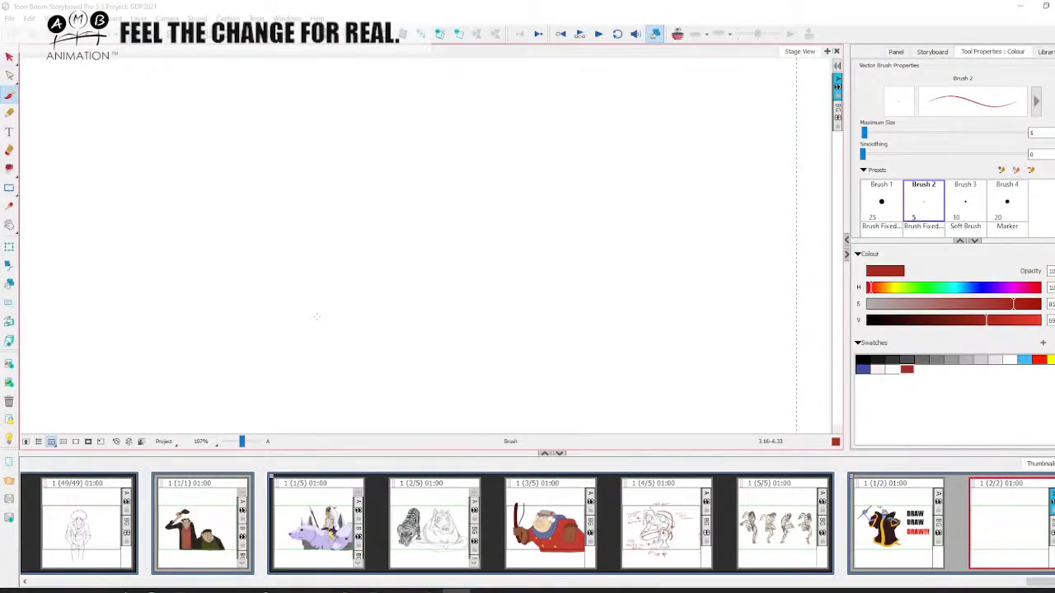
pyautogui.moveTo(265, 293)
pyautogui.mouseDown()
pyautogui.moveTo(452, 277)
pyautogui.moveTo(480, 310)
pyautogui.moveTo(488, 347)
pyautogui.moveTo(236, 333)
pyautogui.mouseUp()
pyautogui.moveTo(268, 289)
pyautogui.mouseDown()
pyautogui.moveTo(373, 312)
pyautogui.moveTo(458, 279)
pyautogui.mouseUp()
pyautogui.moveTo(368, 310)
pyautogui.mouseDown()
pyautogui.moveTo(369, 268)
pyautogui.moveTo(402, 276)
pyautogui.mouseUp()
pyautogui.moveTo(286, 280); pyautogui.dragTo(295, 376)
pyautogui.moveTo(450, 281); pyautogui.dragTo(445, 372)
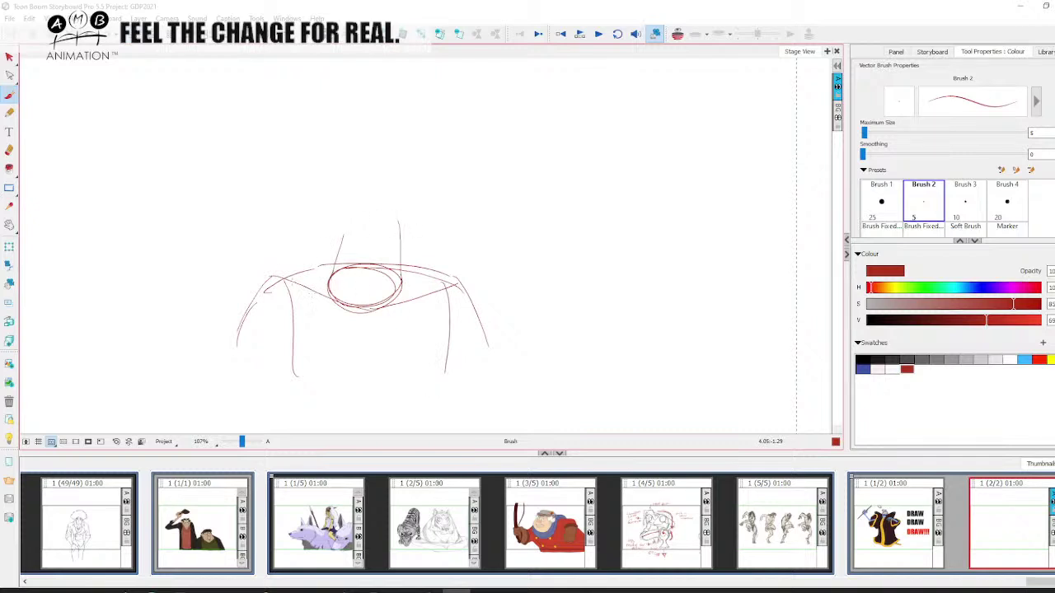
# - Draw collarbone lines on the bust and add a flat-topped block head with a neck above the shoulders
pyautogui.moveTo(302, 283)
pyautogui.mouseDown()
pyautogui.moveTo(328, 298)
pyautogui.moveTo(443, 280)
pyautogui.mouseUp()
pyautogui.moveTo(278, 277); pyautogui.dragTo(440, 272)
pyautogui.moveTo(320, 164)
pyautogui.mouseDown()
pyautogui.moveTo(369, 227)
pyautogui.moveTo(322, 140)
pyautogui.moveTo(388, 106)
pyautogui.mouseUp()
pyautogui.moveTo(418, 110); pyautogui.dragTo(411, 204)
pyautogui.moveTo(415, 169); pyautogui.dragTo(376, 227)
pyautogui.moveTo(310, 174); pyautogui.dragTo(402, 222)
pyautogui.moveTo(418, 106)
pyautogui.mouseDown()
pyautogui.moveTo(399, 230)
pyautogui.moveTo(310, 164)
pyautogui.mouseUp()
pyautogui.moveTo(304, 123)
pyautogui.mouseDown()
pyautogui.moveTo(410, 103)
pyautogui.moveTo(328, 208)
pyautogui.moveTo(415, 98)
pyautogui.moveTo(379, 222)
pyautogui.moveTo(311, 187)
pyautogui.moveTo(324, 280)
pyautogui.mouseUp()
# - Add round shoulder joints, a chest curve and reinforced shoulder slopes to the bust
pyautogui.moveTo(246, 287)
pyautogui.mouseDown()
pyautogui.moveTo(285, 330)
pyautogui.moveTo(234, 310)
pyautogui.mouseUp()
pyautogui.moveTo(276, 328); pyautogui.dragTo(376, 310)
pyautogui.moveTo(386, 307); pyautogui.dragTo(466, 334)
pyautogui.moveTo(437, 285)
pyautogui.mouseDown()
pyautogui.moveTo(471, 291)
pyautogui.moveTo(482, 330)
pyautogui.mouseUp()
pyautogui.moveTo(257, 302); pyautogui.dragTo(216, 359)
pyautogui.moveTo(237, 302); pyautogui.dragTo(218, 352)
pyautogui.moveTo(272, 273); pyautogui.dragTo(328, 257)
pyautogui.moveTo(283, 273)
pyautogui.mouseDown()
pyautogui.moveTo(362, 254)
pyautogui.moveTo(448, 279)
pyautogui.mouseUp()
# - Start a second bust beside the first with a curved shoulder outline and a neck-base ellipse
pyautogui.press('space')
pyautogui.moveTo(526, 305); pyautogui.dragTo(493, 295)
pyautogui.moveTo(535, 262)
pyautogui.mouseDown()
pyautogui.moveTo(638, 240)
pyautogui.moveTo(697, 258)
pyautogui.mouseUp()
pyautogui.moveTo(639, 238)
pyautogui.mouseDown()
pyautogui.moveTo(696, 258)
pyautogui.moveTo(531, 286)
pyautogui.moveTo(623, 317)
pyautogui.mouseUp()
pyautogui.moveTo(718, 272); pyautogui.dragTo(634, 318)
pyautogui.moveTo(641, 256)
pyautogui.mouseDown()
pyautogui.moveTo(597, 271)
pyautogui.moveTo(625, 252)
pyautogui.moveTo(610, 247)
pyautogui.mouseUp()
pyautogui.moveTo(544, 262); pyautogui.dragTo(708, 267)
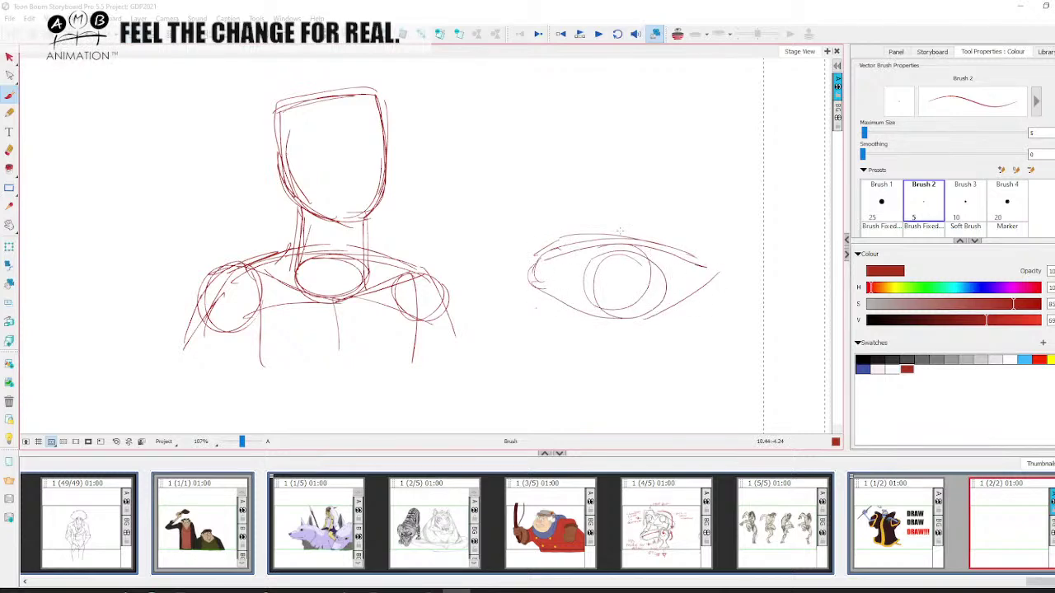
# - Draw a tilted, downward-facing block head overlapping the second bust's shoulders
pyautogui.moveTo(636, 166); pyautogui.dragTo(729, 208)
pyautogui.moveTo(614, 208); pyautogui.dragTo(709, 241)
pyautogui.moveTo(641, 172)
pyautogui.mouseDown()
pyautogui.moveTo(707, 251)
pyautogui.moveTo(622, 280)
pyautogui.mouseUp()
pyautogui.moveTo(634, 212); pyautogui.dragTo(620, 277)
pyautogui.moveTo(626, 284); pyautogui.dragTo(692, 293)
pyautogui.moveTo(650, 186); pyautogui.dragTo(614, 280)
pyautogui.moveTo(643, 188)
pyautogui.mouseDown()
pyautogui.moveTo(746, 206)
pyautogui.moveTo(671, 281)
pyautogui.mouseUp()
# - Reinforce the first head's sides and add rounded skulls behind the face blocks of both heads
pyautogui.moveTo(285, 122)
pyautogui.mouseDown()
pyautogui.moveTo(376, 97)
pyautogui.moveTo(381, 186)
pyautogui.mouseUp()
pyautogui.moveTo(368, 81); pyautogui.dragTo(272, 105)
pyautogui.moveTo(314, 81)
pyautogui.mouseDown()
pyautogui.moveTo(252, 161)
pyautogui.moveTo(292, 202)
pyautogui.mouseUp()
pyautogui.moveTo(322, 79)
pyautogui.mouseDown()
pyautogui.moveTo(251, 178)
pyautogui.moveTo(285, 202)
pyautogui.mouseUp()
pyautogui.moveTo(275, 117); pyautogui.dragTo(298, 206)
pyautogui.moveTo(718, 166)
pyautogui.mouseDown()
pyautogui.moveTo(602, 192)
pyautogui.moveTo(606, 216)
pyautogui.moveTo(738, 169)
pyautogui.mouseUp()
pyautogui.moveTo(676, 133)
pyautogui.mouseDown()
pyautogui.moveTo(729, 202)
pyautogui.moveTo(540, 276)
pyautogui.mouseUp()
# - Construct the second bust's round shoulder joints, arms and chest lines
pyautogui.moveTo(544, 272); pyautogui.dragTo(564, 311)
pyautogui.moveTo(639, 247); pyautogui.dragTo(589, 301)
pyautogui.moveTo(587, 263); pyautogui.dragTo(655, 305)
pyautogui.moveTo(605, 219); pyautogui.dragTo(585, 275)
pyautogui.moveTo(587, 237)
pyautogui.mouseDown()
pyautogui.moveTo(525, 272)
pyautogui.moveTo(540, 340)
pyautogui.mouseUp()
pyautogui.moveTo(532, 282); pyautogui.dragTo(544, 355)
pyautogui.moveTo(711, 272); pyautogui.dragTo(722, 342)
pyautogui.moveTo(697, 302); pyautogui.dragTo(710, 339)
pyautogui.moveTo(530, 265)
pyautogui.mouseDown()
pyautogui.moveTo(491, 328)
pyautogui.moveTo(631, 311)
pyautogui.mouseUp()
pyautogui.moveTo(670, 307); pyautogui.dragTo(738, 340)
pyautogui.moveTo(714, 284); pyautogui.dragTo(732, 337)
# - Strengthen the neck and jaw lines where the second bust's tilted head meets its shoulders
pyautogui.moveTo(621, 206)
pyautogui.mouseDown()
pyautogui.moveTo(635, 285)
pyautogui.moveTo(732, 198)
pyautogui.moveTo(673, 280)
pyautogui.mouseUp()
pyautogui.moveTo(723, 228)
pyautogui.mouseDown()
pyautogui.moveTo(636, 282)
pyautogui.moveTo(672, 270)
pyautogui.mouseUp()
pyautogui.press('space')
pyautogui.moveTo(680, 259); pyautogui.dragTo(673, 274)
pyautogui.moveTo(691, 212)
pyautogui.mouseDown()
pyautogui.moveTo(649, 303)
pyautogui.moveTo(651, 294)
pyautogui.mouseUp()
# - Draw vertical centre lines and horizontal eye lines across both faces to show their tilt
pyautogui.press('space')
pyautogui.moveTo(661, 272); pyautogui.dragTo(657, 296)
pyautogui.moveTo(651, 166); pyautogui.dragTo(680, 241)
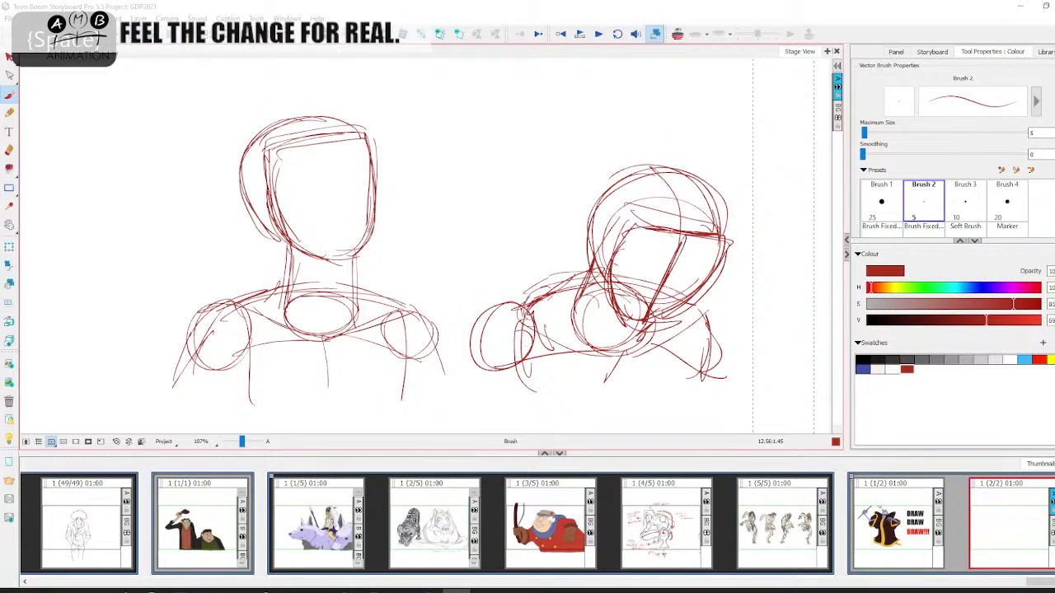
pyautogui.moveTo(327, 141); pyautogui.dragTo(346, 255)
pyautogui.moveTo(265, 149); pyautogui.dragTo(337, 126)
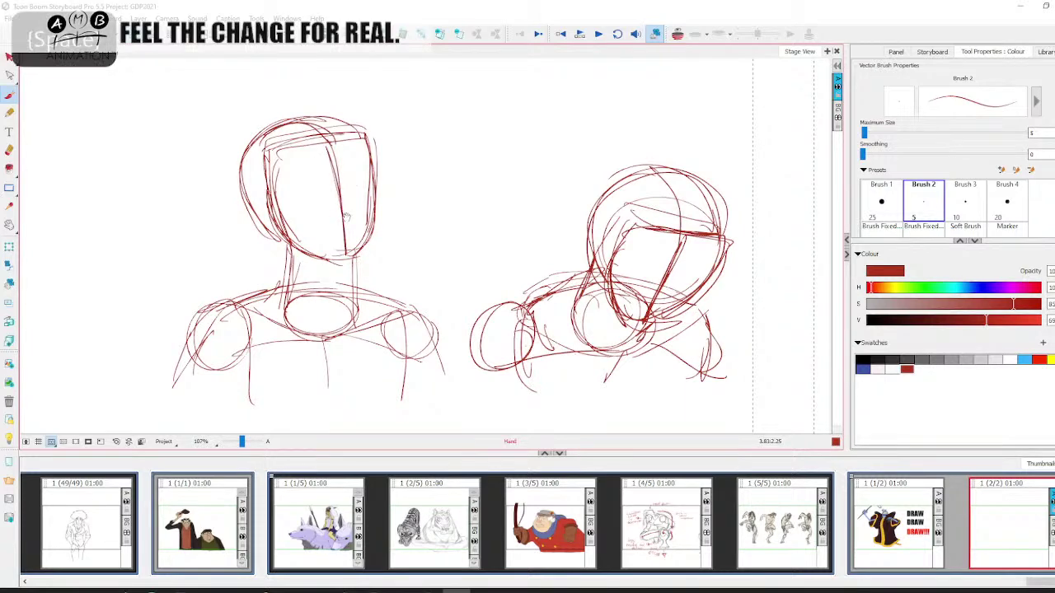
pyautogui.scroll(-2, 494, 247)
pyautogui.moveTo(286, 196); pyautogui.dragTo(390, 183)
pyautogui.moveTo(629, 259); pyautogui.dragTo(721, 282)
pyautogui.moveTo(625, 268)
pyautogui.mouseDown()
pyautogui.moveTo(720, 279)
pyautogui.moveTo(688, 304)
pyautogui.mouseUp()
# - Draw a pair of round eyes on the eye line of each head
pyautogui.press('space')
pyautogui.moveTo(413, 278); pyautogui.dragTo(464, 288)
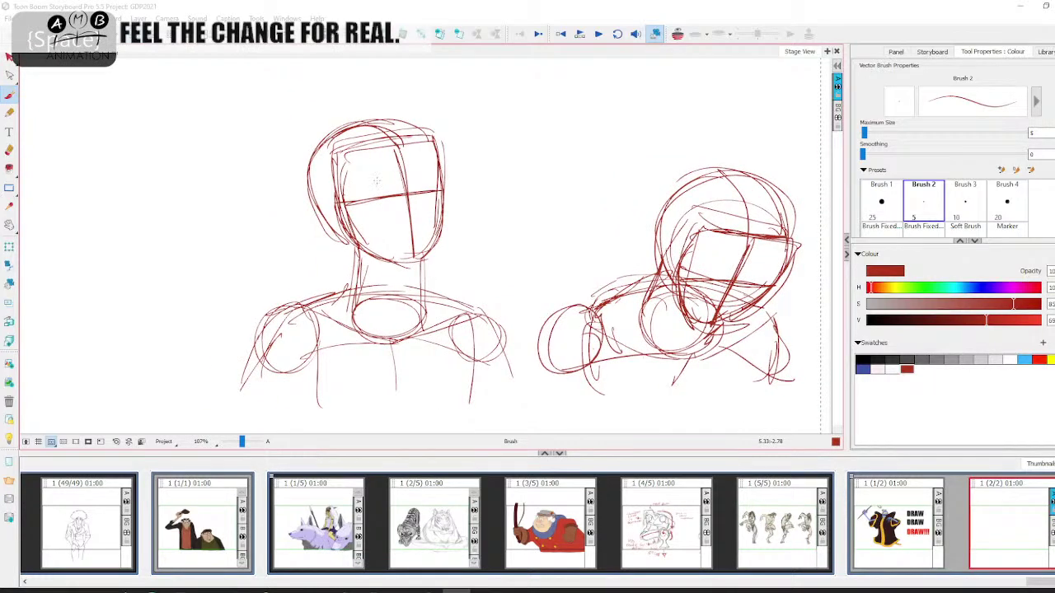
pyautogui.moveTo(376, 177); pyautogui.dragTo(422, 173)
pyautogui.moveTo(713, 267)
pyautogui.mouseDown()
pyautogui.moveTo(667, 263)
pyautogui.moveTo(714, 267)
pyautogui.mouseUp()
pyautogui.moveTo(589, 276)
pyautogui.mouseDown()
pyautogui.moveTo(612, 284)
pyautogui.moveTo(632, 260)
pyautogui.mouseUp()
# - Darken the face-block edges and jawlines on both the upright and the tilted head
pyautogui.moveTo(347, 156); pyautogui.dragTo(361, 240)
pyautogui.moveTo(345, 155)
pyautogui.mouseDown()
pyautogui.moveTo(361, 237)
pyautogui.moveTo(429, 138)
pyautogui.moveTo(448, 152)
pyautogui.moveTo(452, 221)
pyautogui.mouseUp()
pyautogui.moveTo(445, 140)
pyautogui.mouseDown()
pyautogui.moveTo(452, 242)
pyautogui.moveTo(430, 264)
pyautogui.mouseUp()
pyautogui.moveTo(355, 236); pyautogui.dragTo(423, 267)
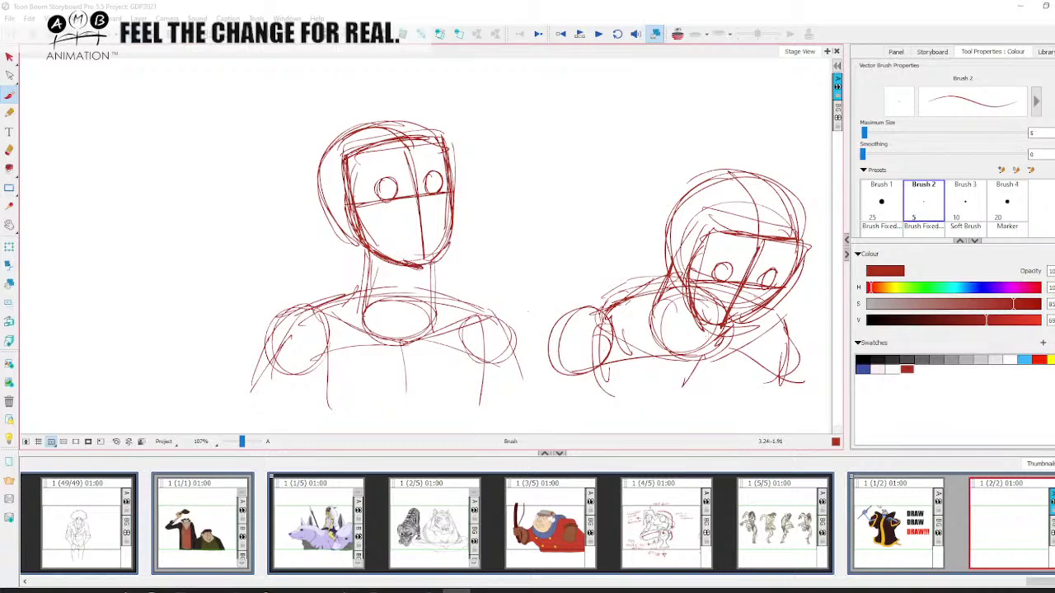
pyautogui.moveTo(704, 233); pyautogui.dragTo(687, 295)
pyautogui.moveTo(711, 226)
pyautogui.mouseDown()
pyautogui.moveTo(690, 283)
pyautogui.moveTo(796, 244)
pyautogui.mouseUp()
pyautogui.moveTo(752, 238)
pyautogui.mouseDown()
pyautogui.moveTo(804, 247)
pyautogui.moveTo(769, 309)
pyautogui.mouseUp()
pyautogui.moveTo(796, 259); pyautogui.dragTo(754, 313)
# - Add an ear, an eyebrow and a mouth line to the upright head
pyautogui.moveTo(379, 205)
pyautogui.mouseDown()
pyautogui.moveTo(361, 217)
pyautogui.moveTo(376, 241)
pyautogui.mouseUp()
pyautogui.moveTo(438, 222); pyautogui.dragTo(431, 235)
pyautogui.moveTo(442, 153); pyautogui.dragTo(345, 226)
pyautogui.moveTo(510, 327); pyautogui.dragTo(488, 301)
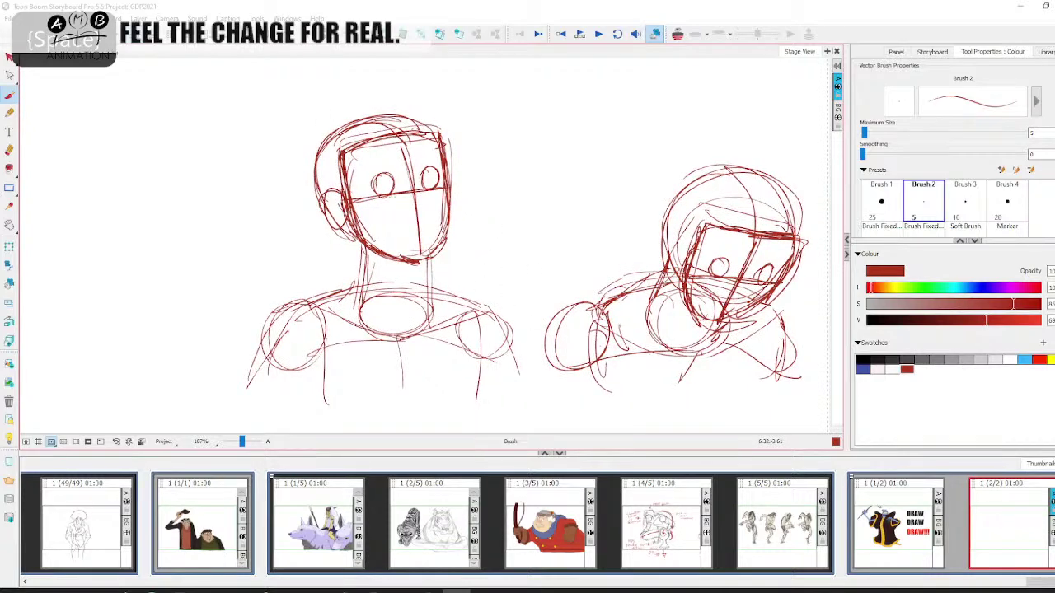
pyautogui.moveTo(364, 183); pyautogui.dragTo(382, 161)
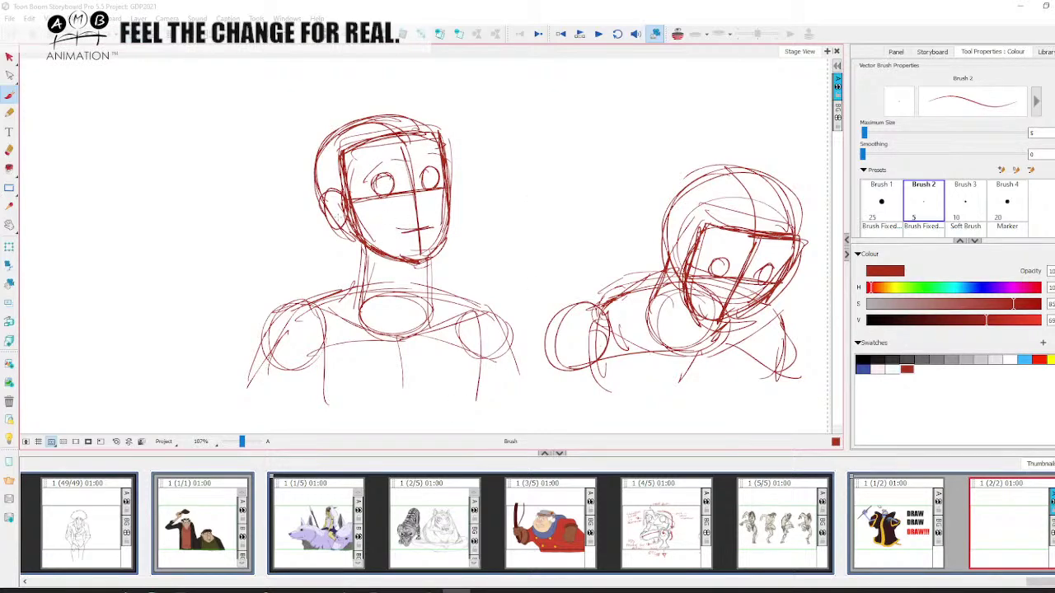
# - Darken the neck lines on both busts
pyautogui.moveTo(423, 261); pyautogui.dragTo(427, 310)
pyautogui.moveTo(362, 242); pyautogui.dragTo(361, 308)
pyautogui.moveTo(679, 269); pyautogui.dragTo(645, 313)
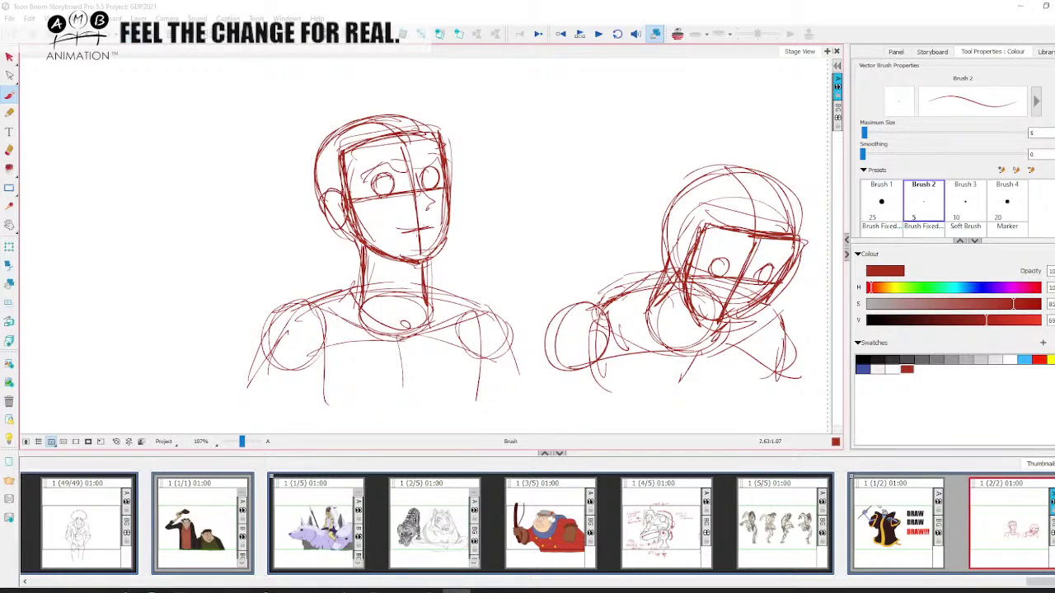
# - Outline the eye-to-mouth area on the upright face and sketch two small side-view eyes beside it
pyautogui.moveTo(489, 160); pyautogui.dragTo(486, 196)
pyautogui.moveTo(385, 147); pyautogui.dragTo(458, 185)
pyautogui.moveTo(356, 163); pyautogui.dragTo(362, 211)
pyautogui.moveTo(363, 209); pyautogui.dragTo(433, 235)
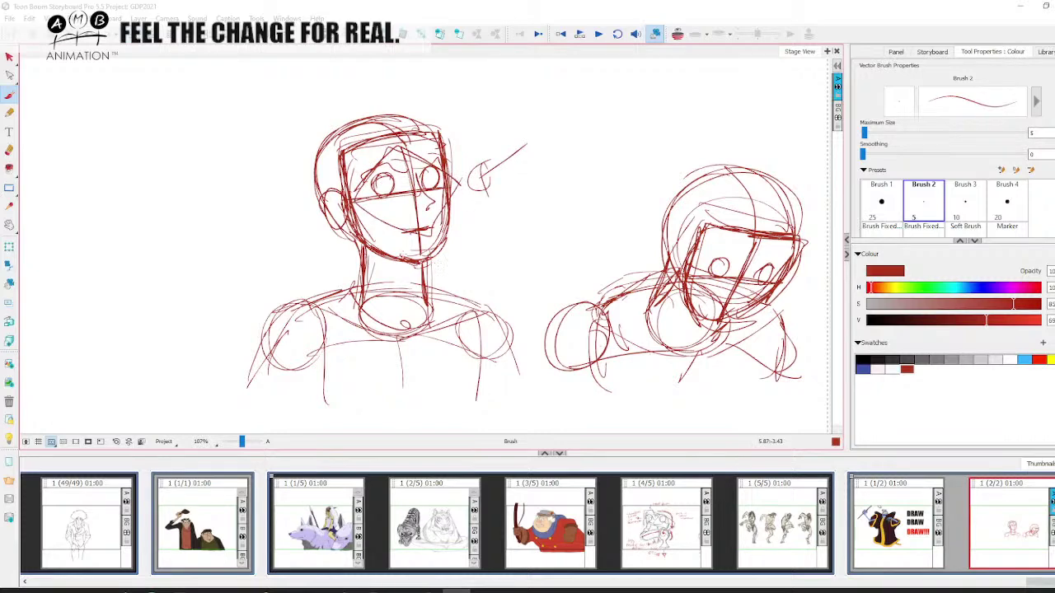
pyautogui.moveTo(385, 157); pyautogui.dragTo(459, 184)
pyautogui.moveTo(505, 187)
pyautogui.mouseDown()
pyautogui.moveTo(564, 158)
pyautogui.moveTo(527, 203)
pyautogui.mouseUp()
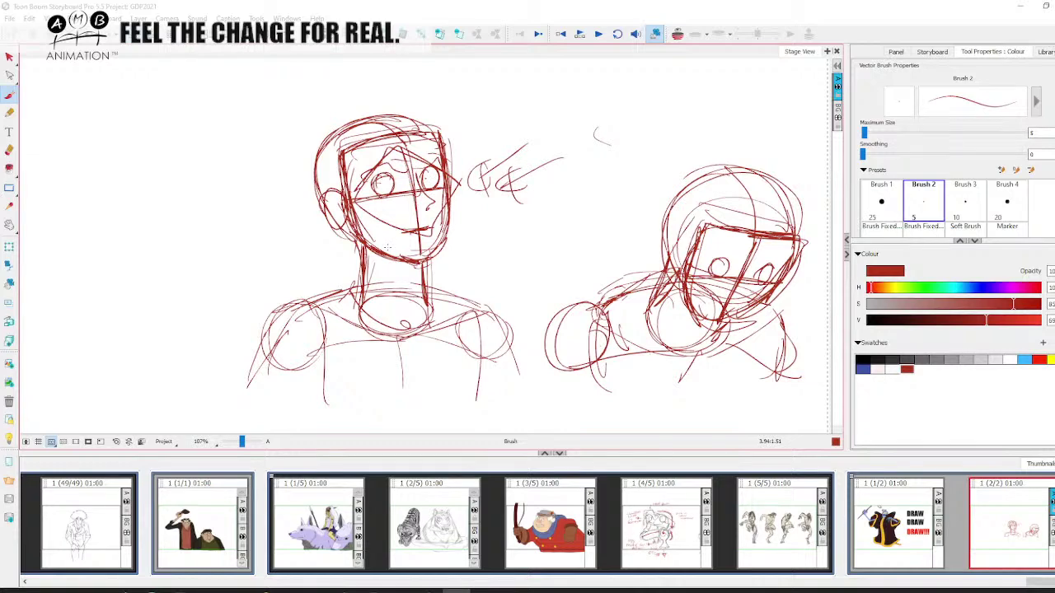
# - Sketch a small third figure beside the upright bust with block shoulders, a straight neck and a rough head
pyautogui.moveTo(244, 212)
pyautogui.mouseDown()
pyautogui.moveTo(169, 246)
pyautogui.moveTo(138, 204)
pyautogui.mouseUp()
pyautogui.moveTo(136, 201)
pyautogui.mouseDown()
pyautogui.moveTo(174, 188)
pyautogui.moveTo(212, 265)
pyautogui.moveTo(251, 236)
pyautogui.mouseUp()
pyautogui.moveTo(241, 211); pyautogui.dragTo(236, 195)
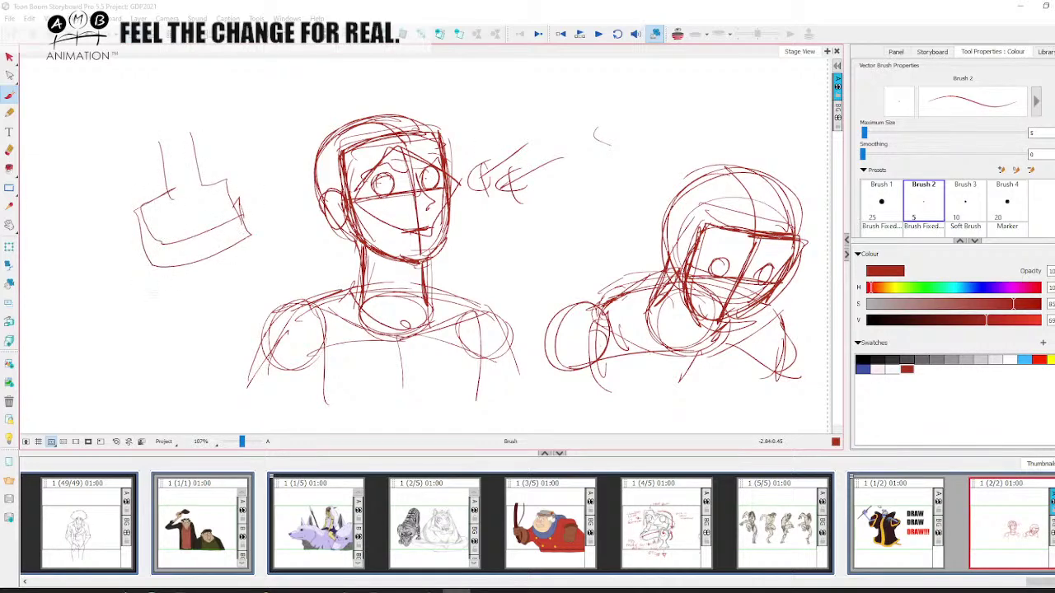
pyautogui.moveTo(146, 147); pyautogui.dragTo(165, 121)
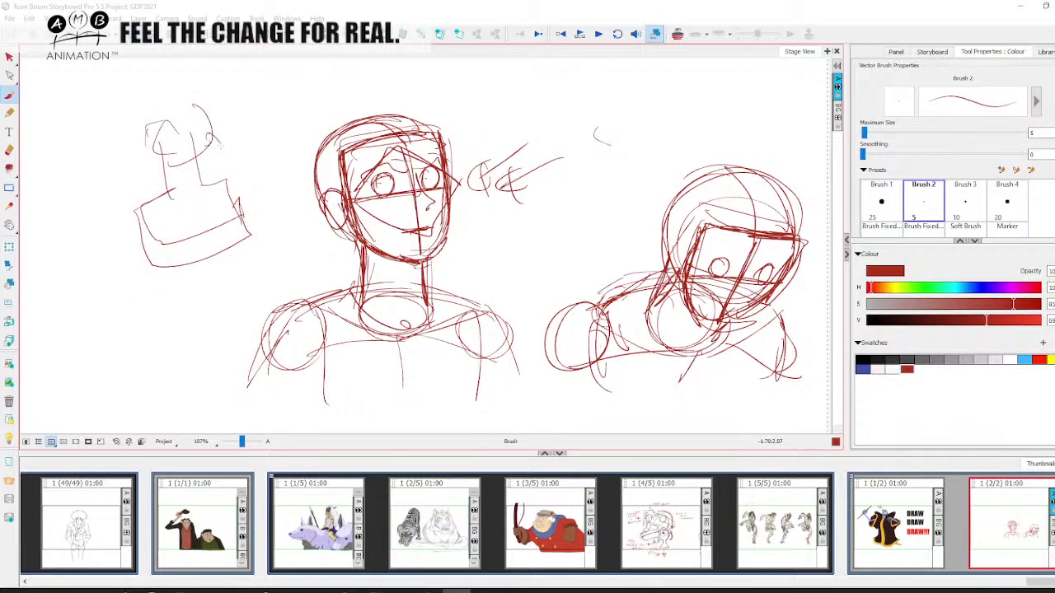
pyautogui.moveTo(118, 130)
pyautogui.mouseDown()
pyautogui.moveTo(170, 153)
pyautogui.moveTo(155, 158)
pyautogui.mouseUp()
pyautogui.moveTo(116, 132); pyautogui.dragTo(151, 165)
pyautogui.moveTo(139, 216)
pyautogui.mouseDown()
pyautogui.moveTo(52, 216)
pyautogui.moveTo(175, 308)
pyautogui.moveTo(316, 169)
pyautogui.moveTo(246, 183)
pyautogui.mouseUp()
# - Surround the small third figure with a large, loose curved outline
pyautogui.moveTo(247, 339); pyautogui.dragTo(293, 338)
pyautogui.moveTo(184, 262); pyautogui.dragTo(188, 271)
pyautogui.moveTo(325, 351)
pyautogui.mouseDown()
pyautogui.moveTo(393, 365)
pyautogui.moveTo(216, 367)
pyautogui.mouseUp()
pyautogui.moveTo(333, 183); pyautogui.dragTo(391, 206)
pyautogui.moveTo(459, 244); pyautogui.dragTo(434, 244)
# - Select all the bust and head sketches and delete them from the panel
pyautogui.click(9, 57)
pyautogui.hotkey('ctrl', 'a')
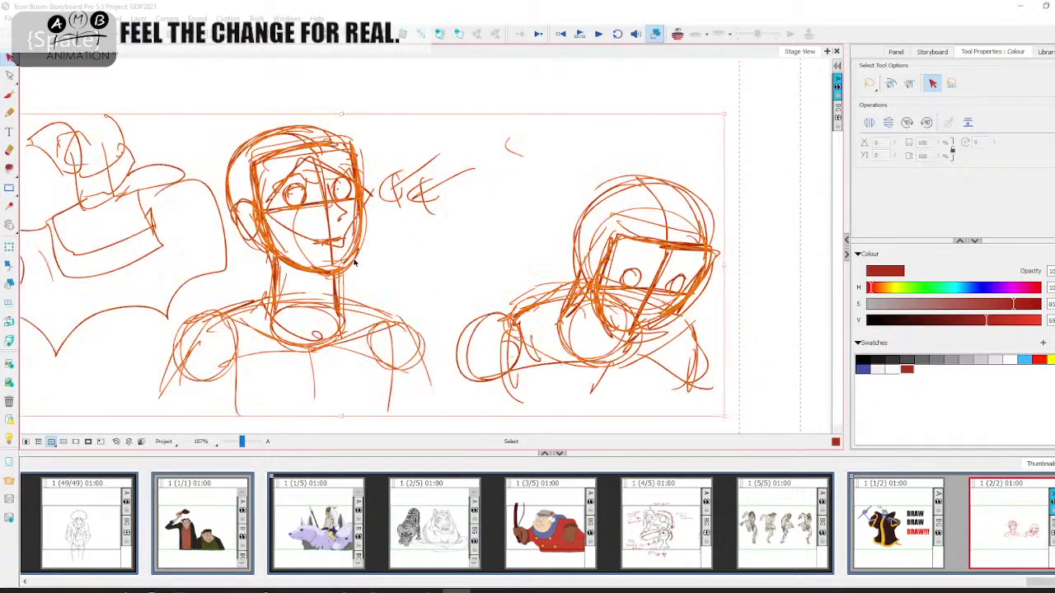
pyautogui.press('Delete')
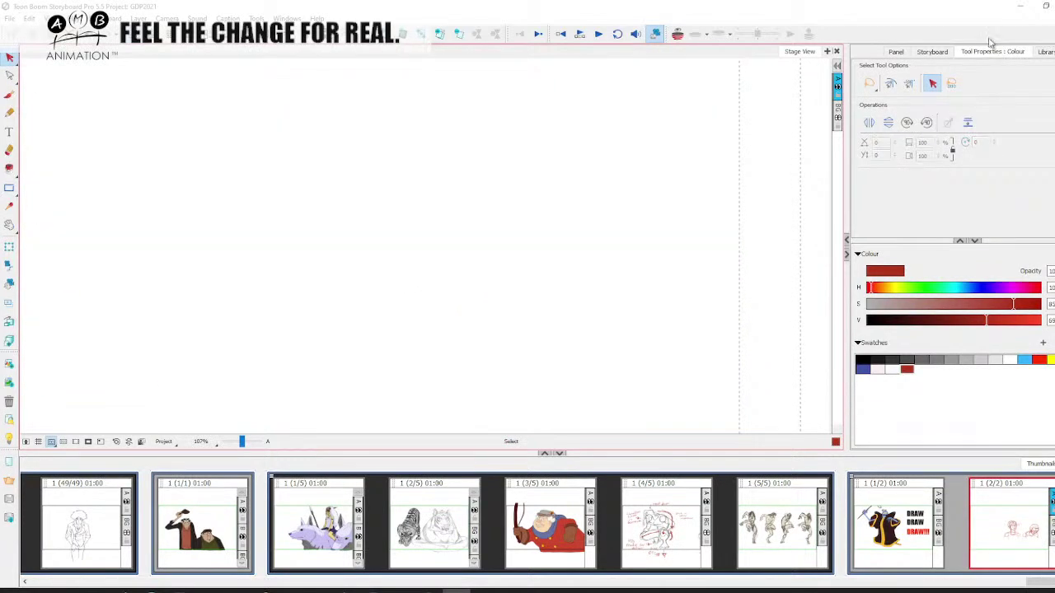
# - Return to the Lured video in the browser, rewind it and play it in stretches through to the end
pyautogui.click(1020, 7)
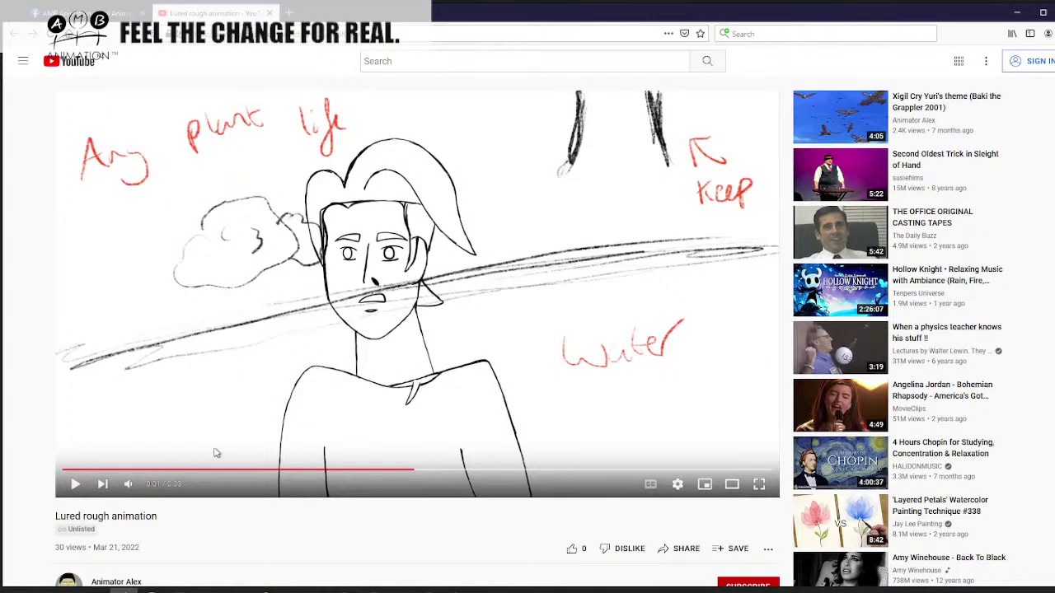
pyautogui.click(66, 470)
pyautogui.click(75, 484)
pyautogui.click(75, 483)
pyautogui.click(75, 486)
pyautogui.click(75, 486)
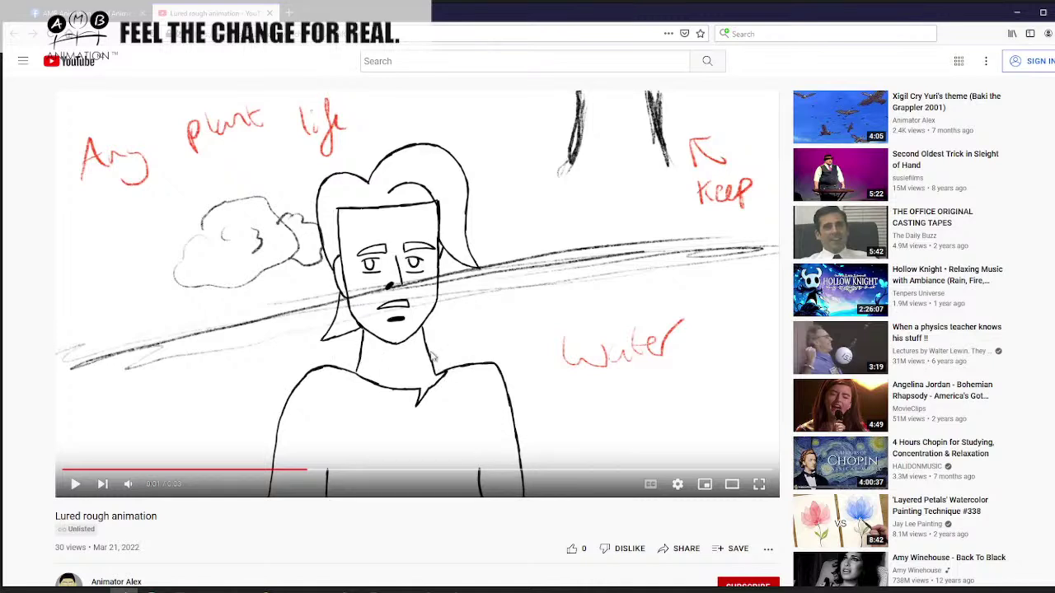
pyautogui.click(75, 486)
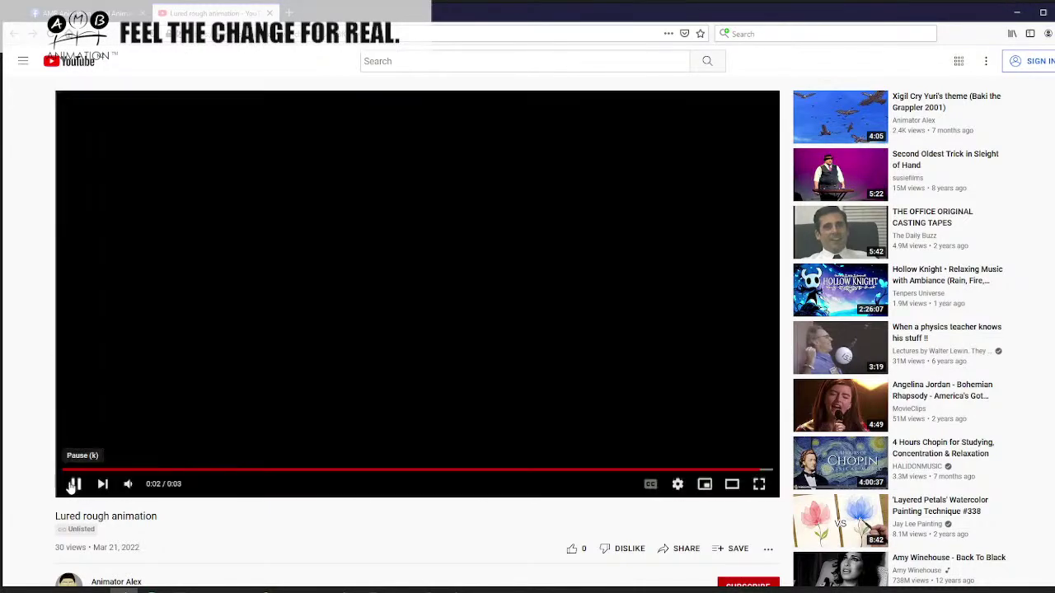
pyautogui.click(73, 486)
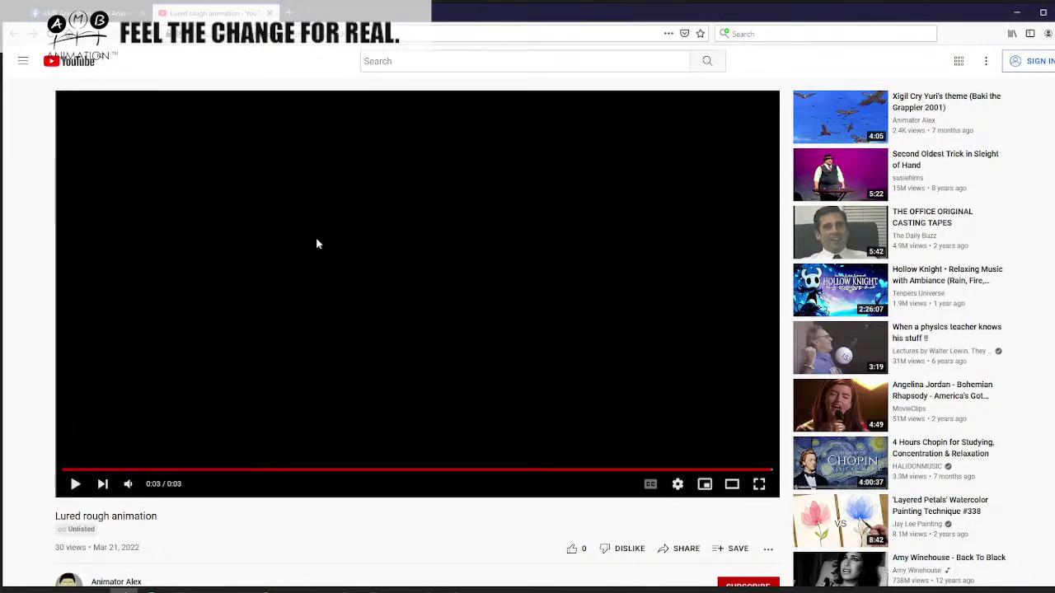
# - Close the Lured video and give its post in the Facebook group a Love reaction
pyautogui.click(269, 13)
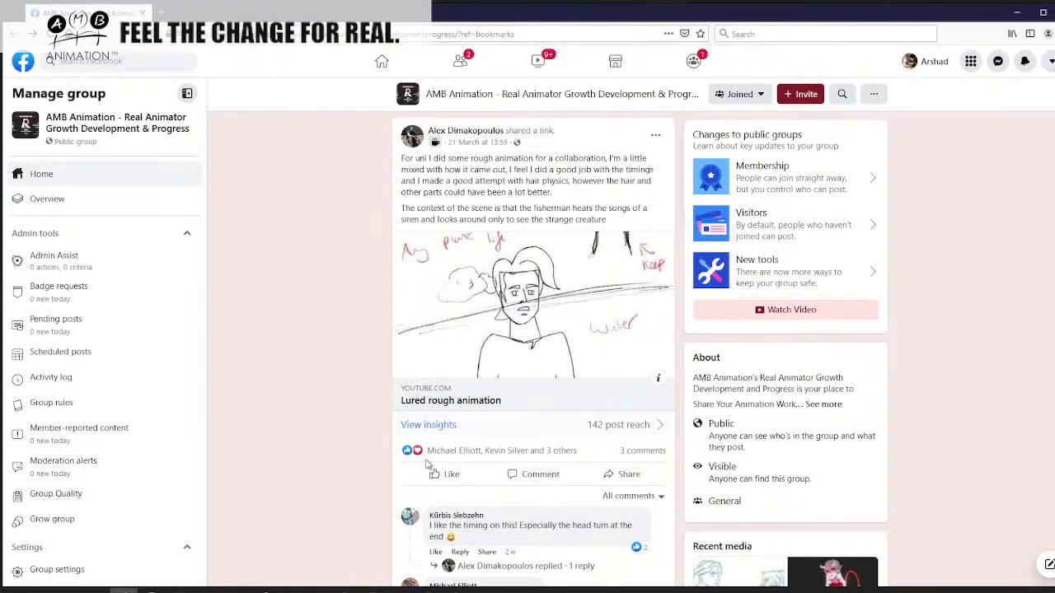
pyautogui.moveTo(439, 482)
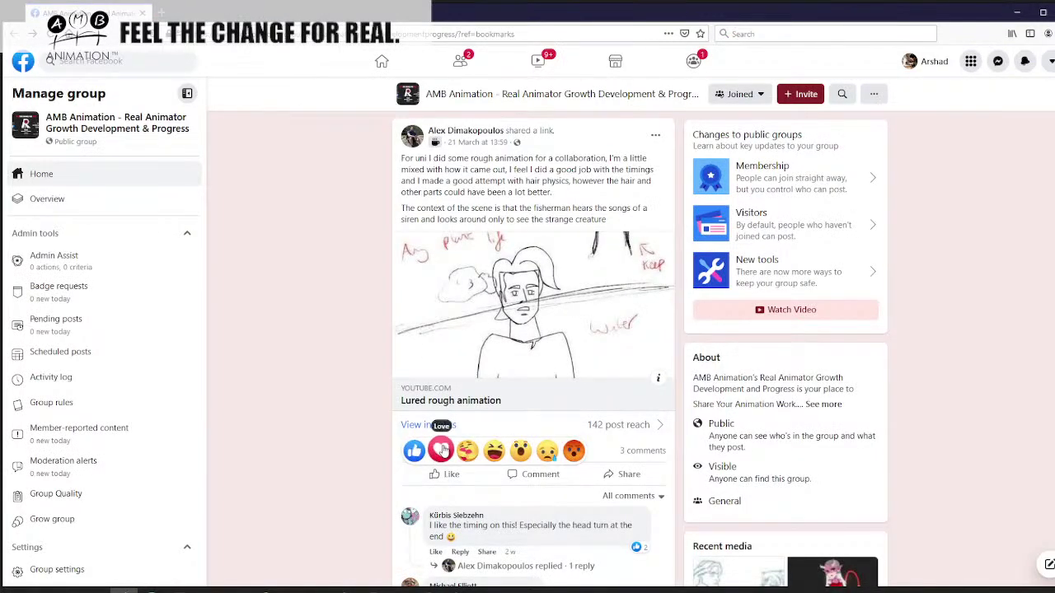
pyautogui.click(441, 450)
pyautogui.scroll(-2, 451, 503)
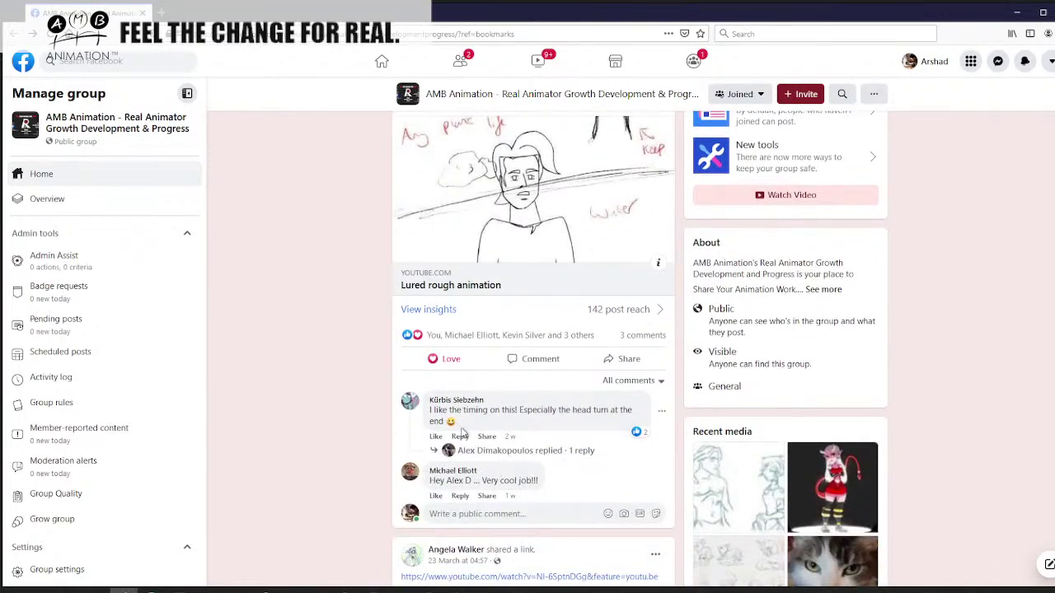
# - Find the dog walk post in the group, open its "Dog Walk Cycle" video and look through the description and comments
pyautogui.scroll(5, 466, 430)
pyautogui.scroll(8, 466, 430)
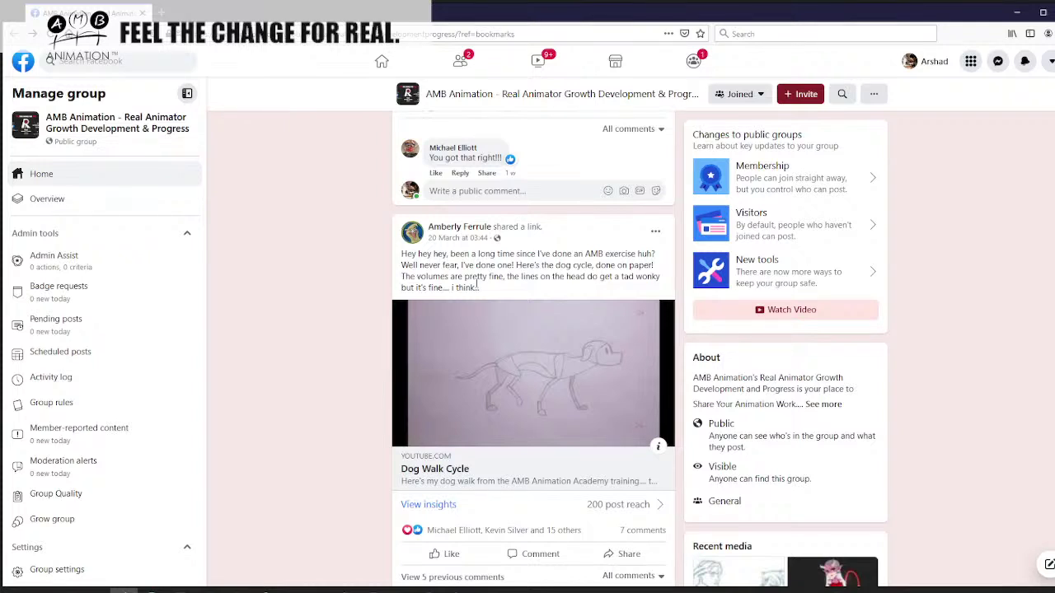
pyautogui.moveTo(446, 233)
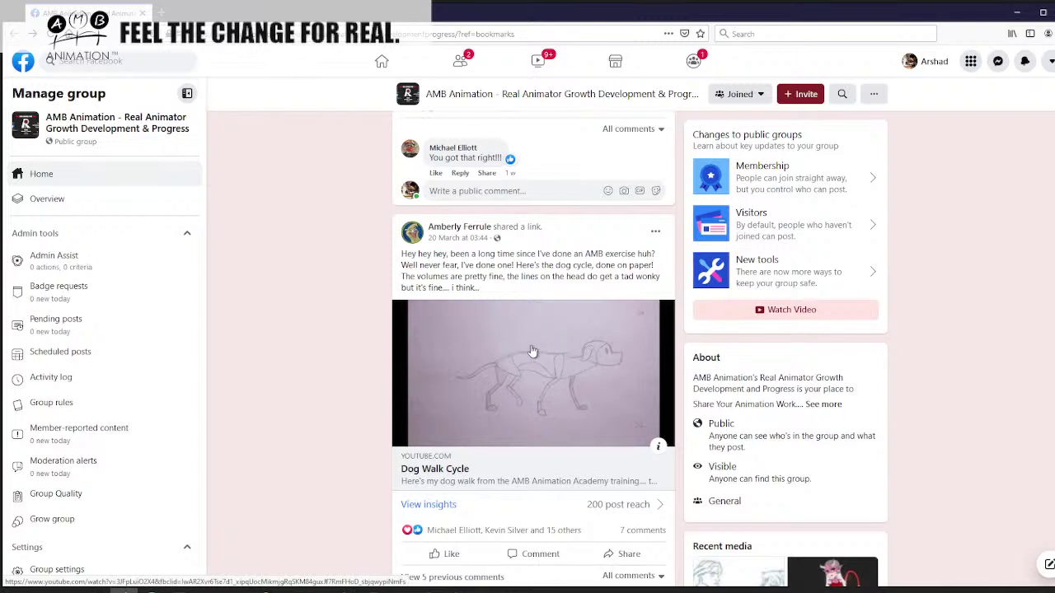
pyautogui.click(505, 459)
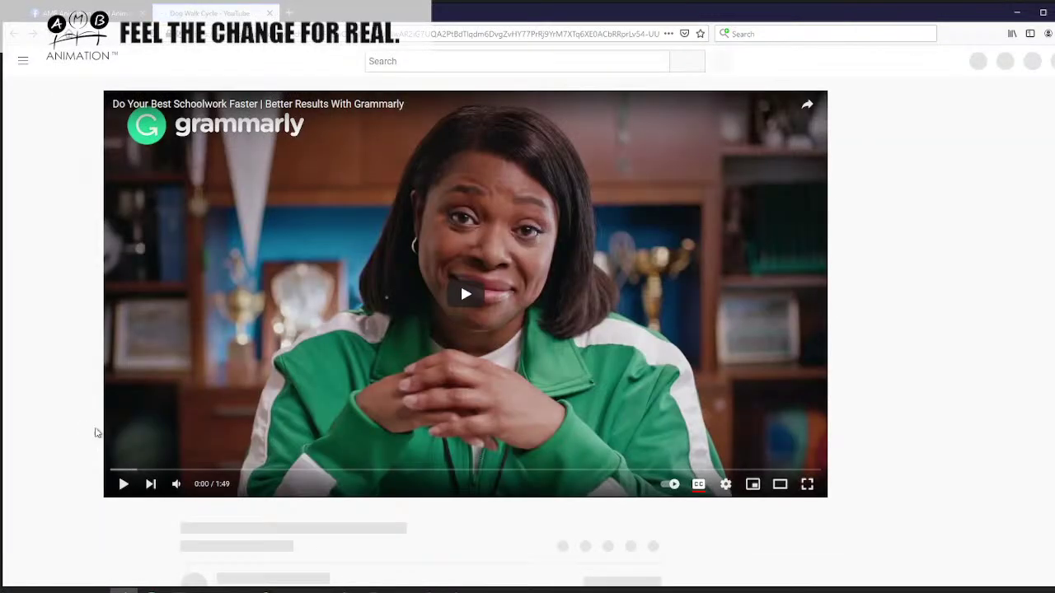
pyautogui.scroll(-2, 122, 445)
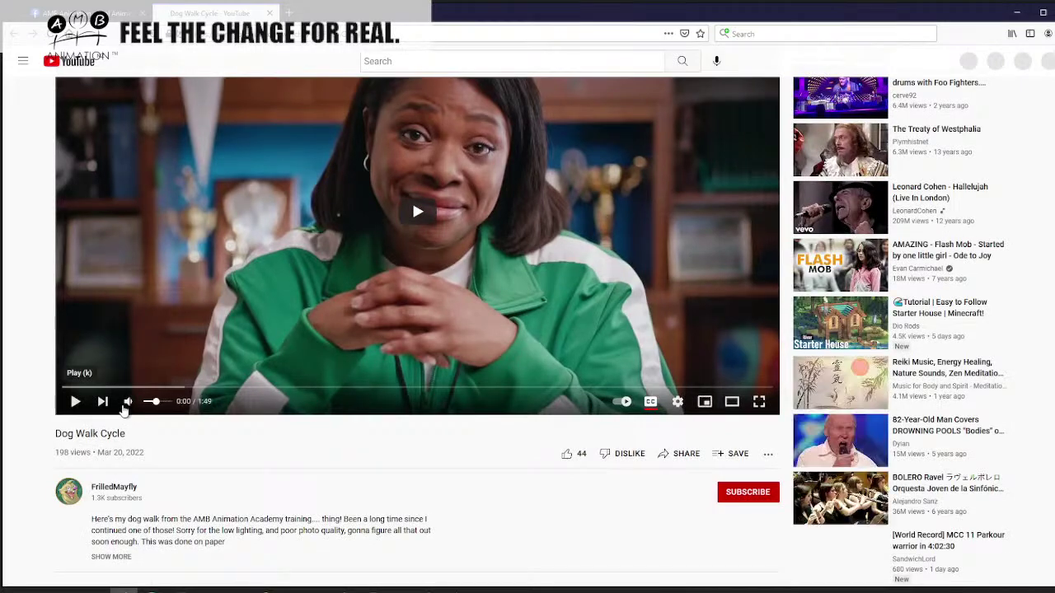
pyautogui.scroll(-1, 140, 396)
pyautogui.scroll(-3, 165, 378)
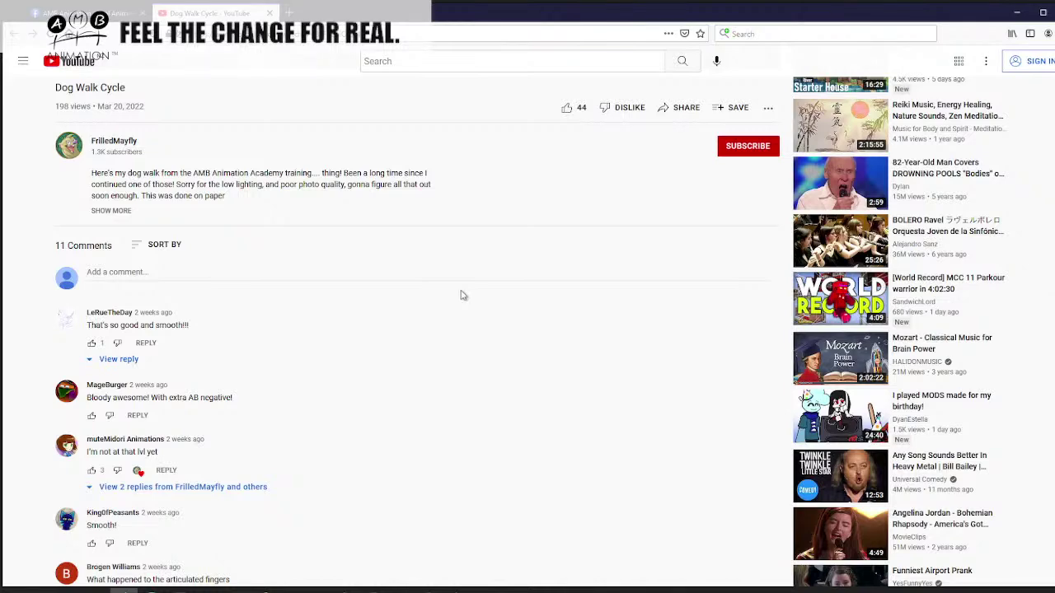
# - Return to the Dog Walk Cycle player, pause the playback and rewind the video to its first frame
pyautogui.scroll(1, 462, 295)
pyautogui.scroll(1, 462, 295)
pyautogui.scroll(3, 254, 284)
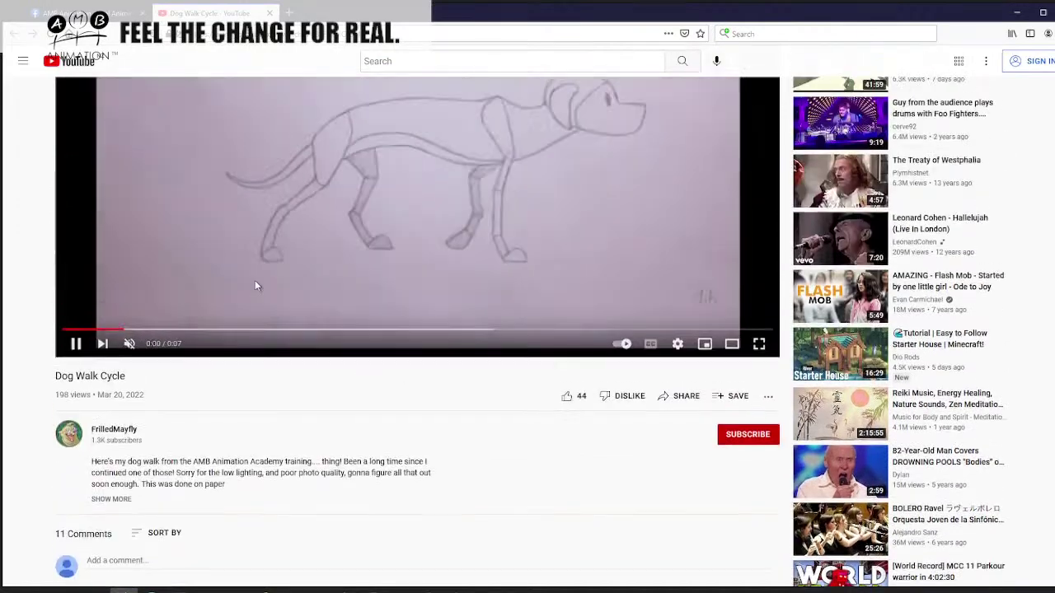
pyautogui.scroll(2, 255, 286)
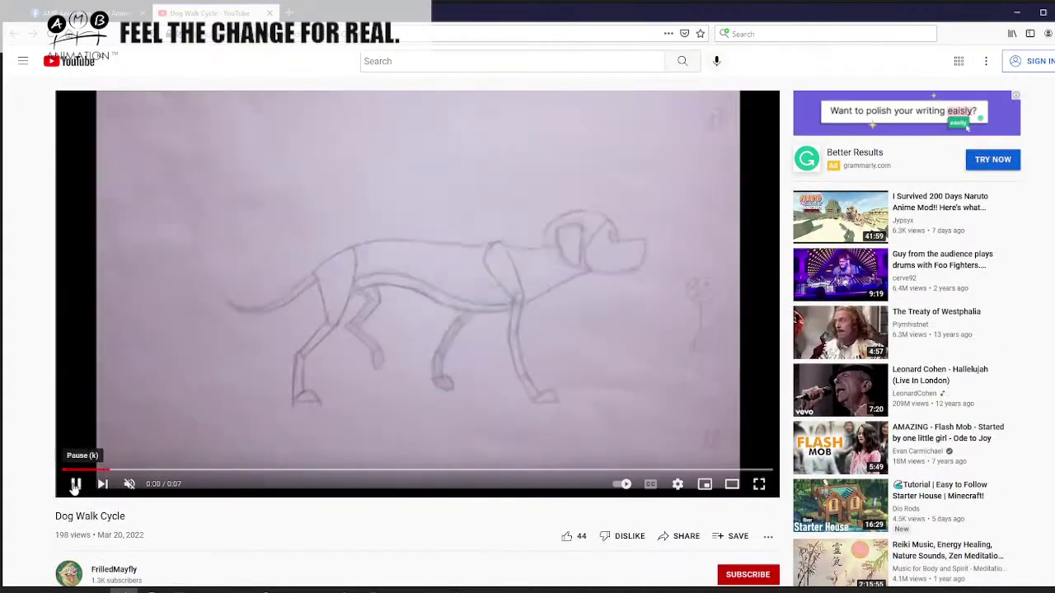
pyautogui.click(75, 487)
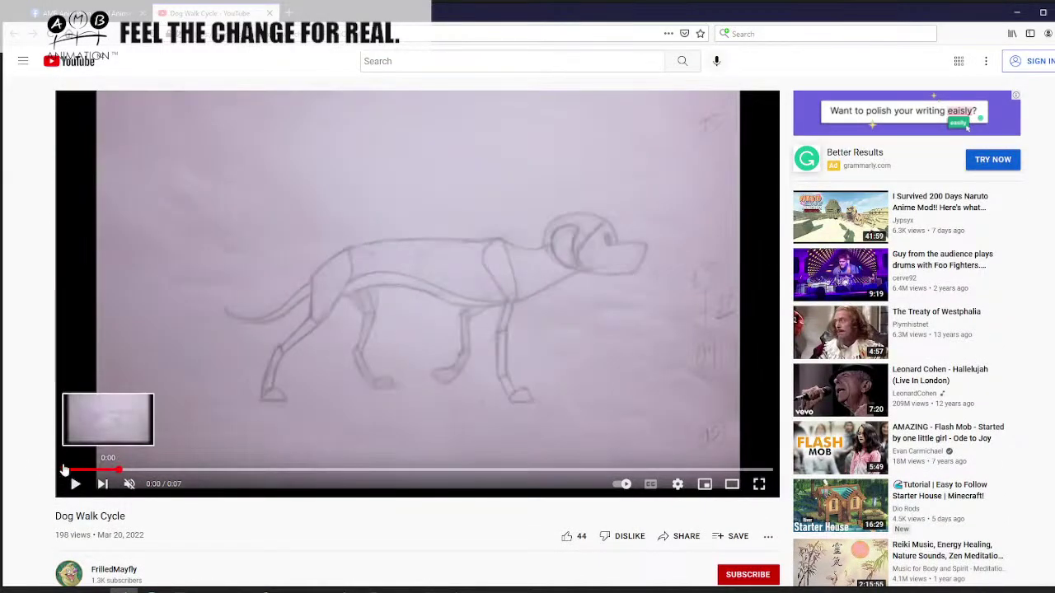
pyautogui.click(64, 470)
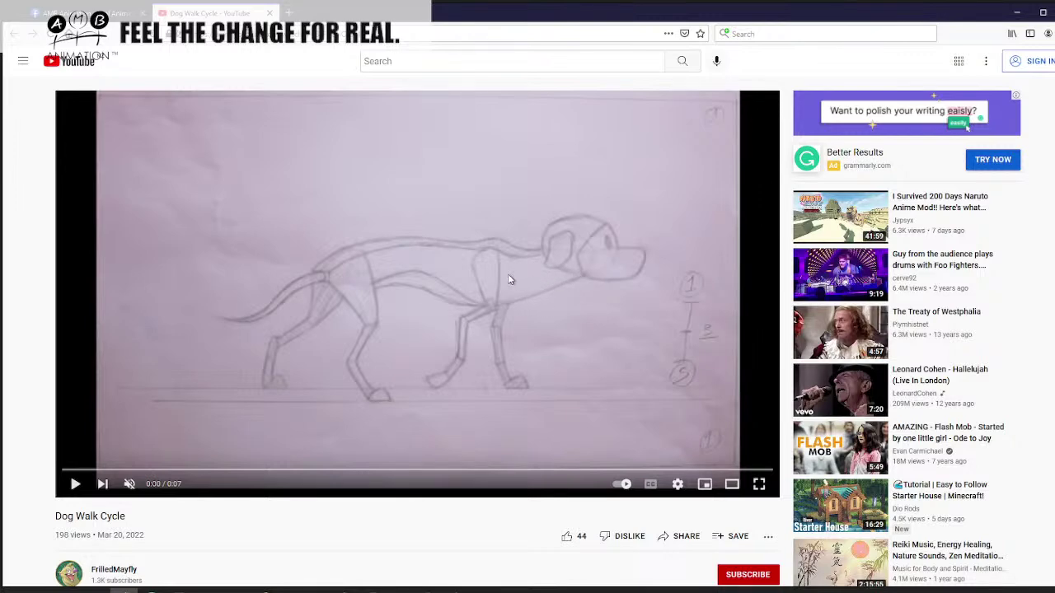
# - Play the Dog Walk Cycle in short stretches through to the end, then restart it and pause near the beginning
pyautogui.click(74, 485)
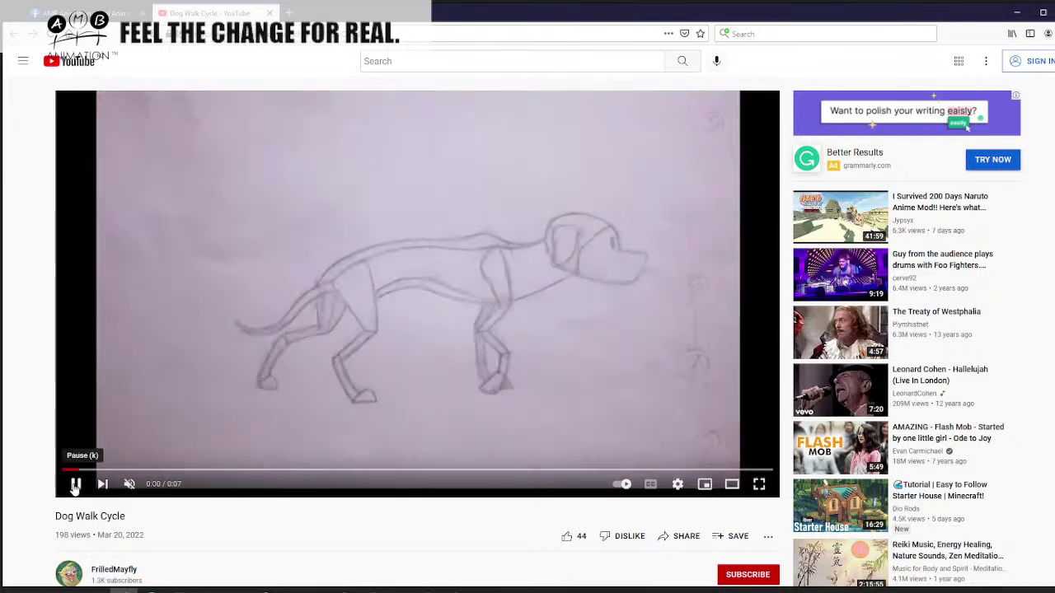
pyautogui.click(74, 484)
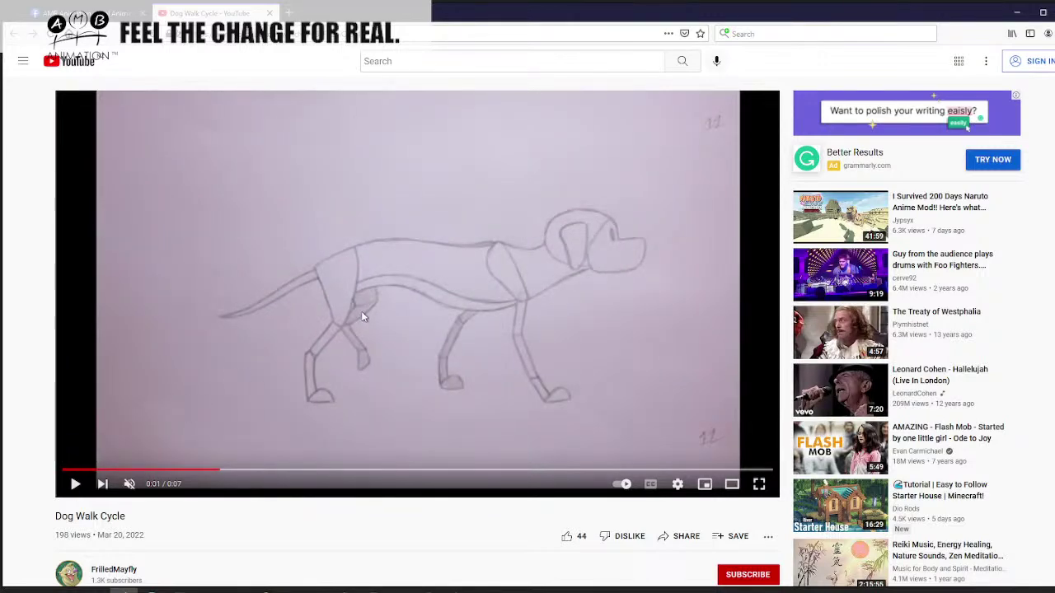
pyautogui.click(74, 485)
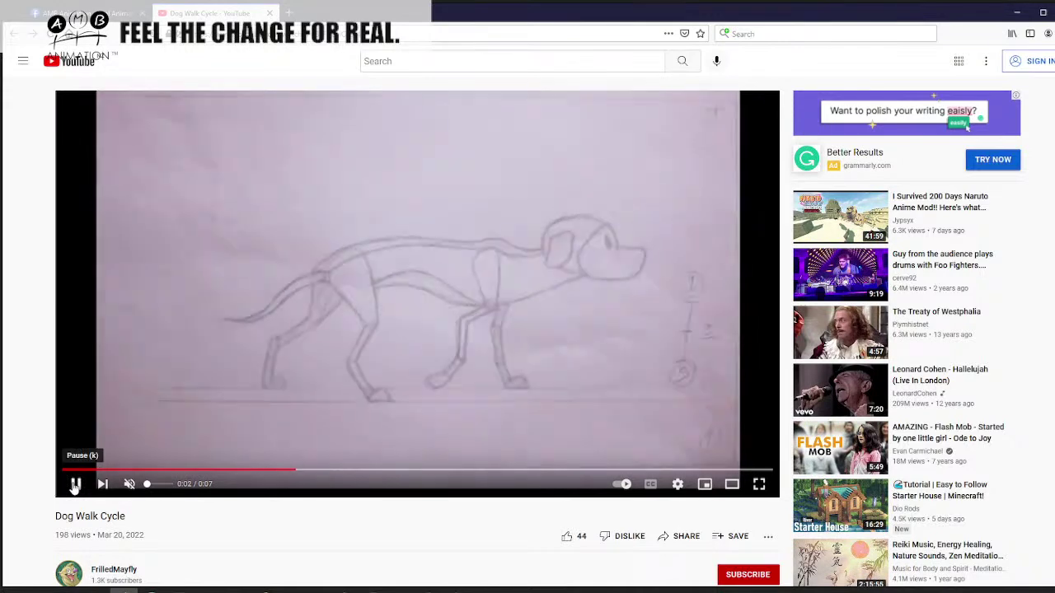
pyautogui.click(74, 484)
pyautogui.click(75, 484)
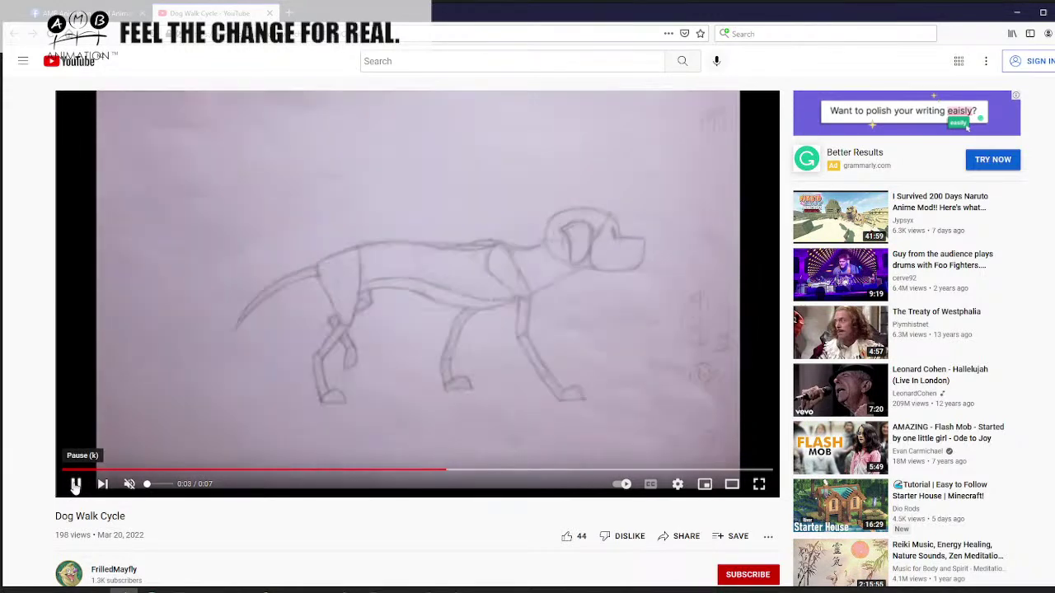
pyautogui.click(74, 484)
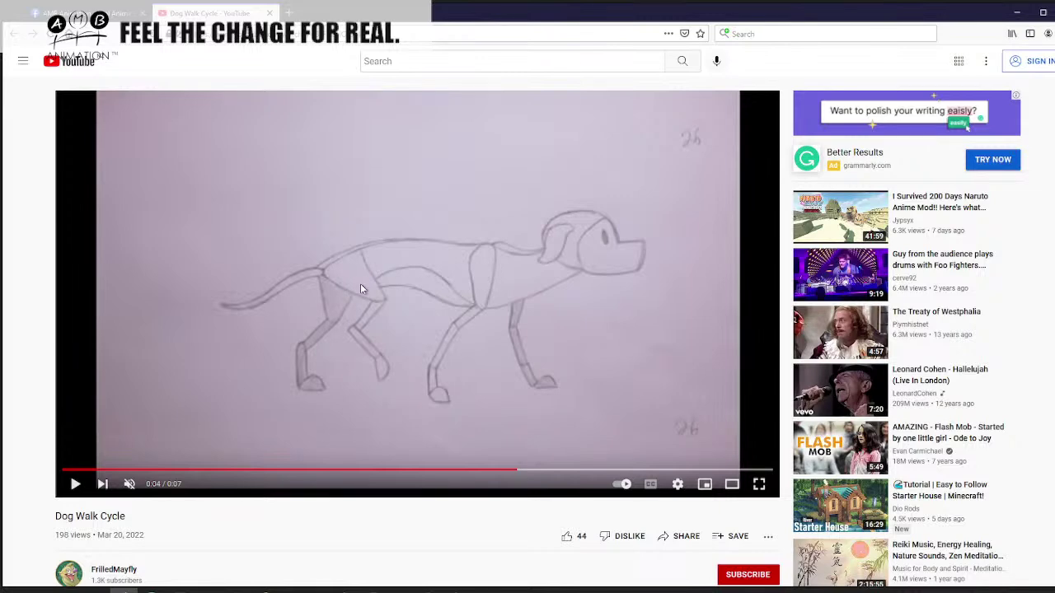
pyautogui.click(75, 485)
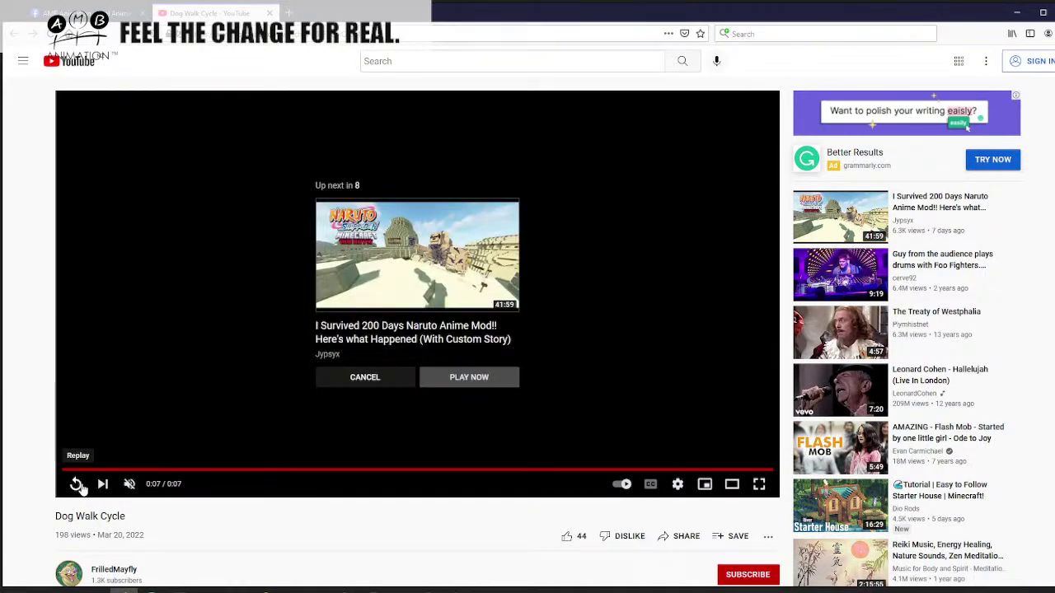
pyautogui.click(77, 486)
pyautogui.click(378, 271)
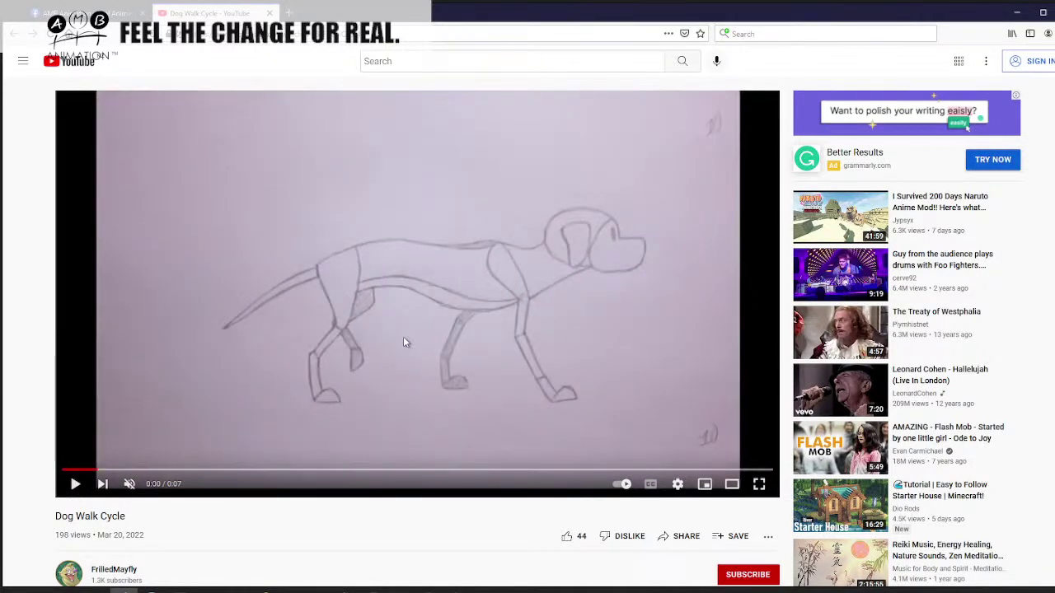
# - Switch to Storyboard Pro and brush a tilted dog pelvis with a hip joint, upper thigh and a direction arrow along its tilt
pyautogui.click(457, 586)
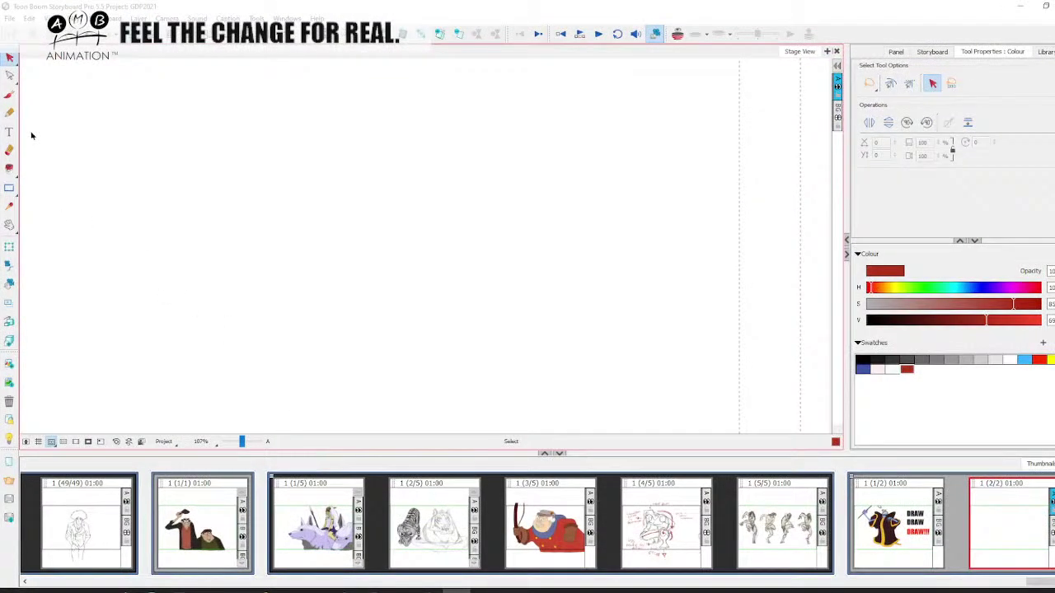
pyautogui.click(9, 94)
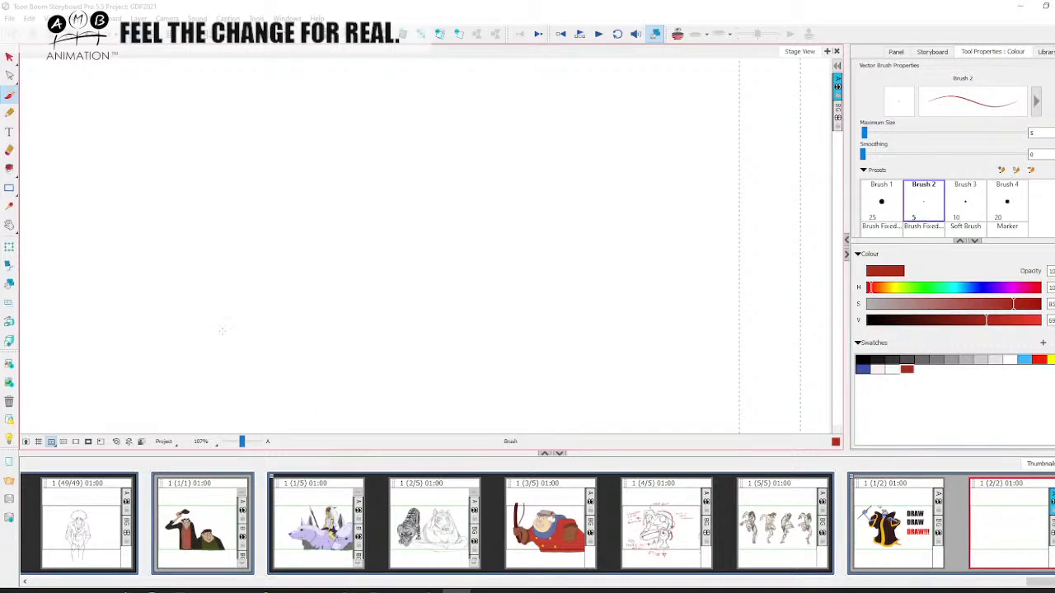
pyautogui.click(241, 443)
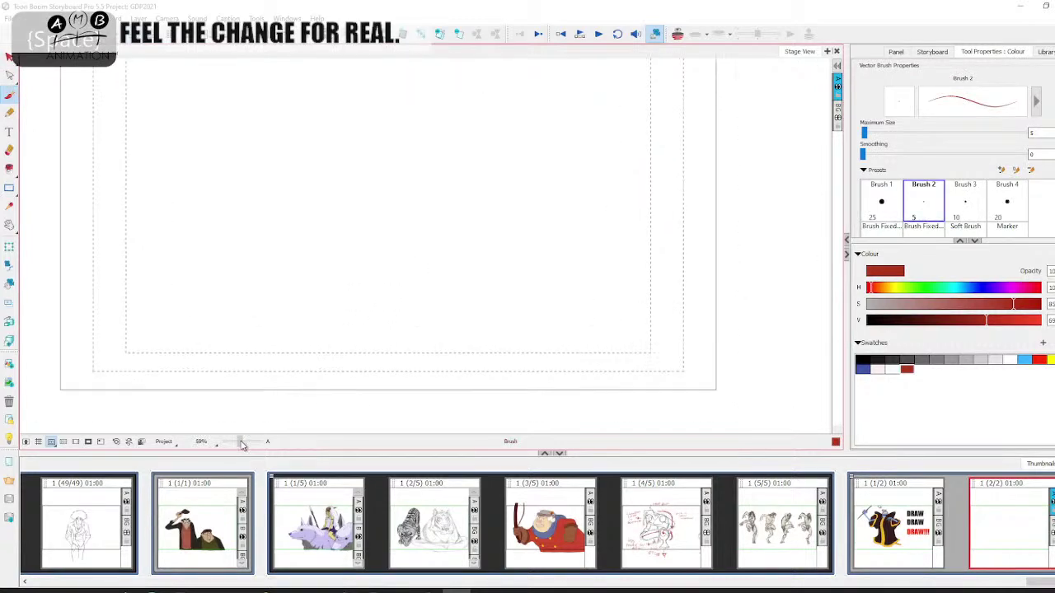
pyautogui.moveTo(278, 217)
pyautogui.mouseDown()
pyautogui.moveTo(227, 261)
pyautogui.moveTo(236, 281)
pyautogui.moveTo(309, 231)
pyautogui.moveTo(279, 210)
pyautogui.moveTo(305, 232)
pyautogui.moveTo(266, 249)
pyautogui.moveTo(344, 294)
pyautogui.mouseUp()
pyautogui.moveTo(262, 268); pyautogui.dragTo(342, 297)
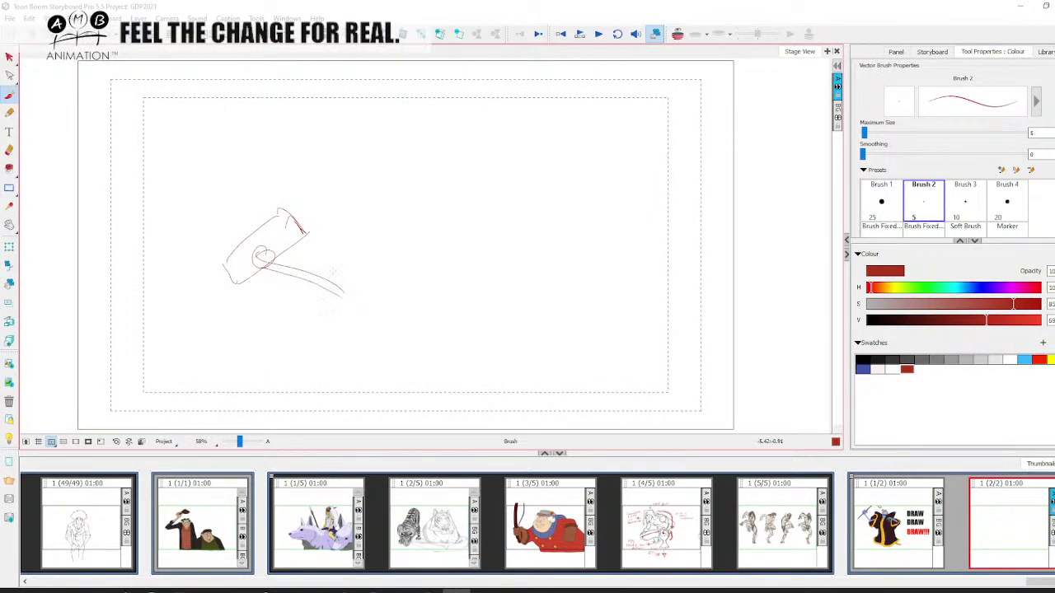
pyautogui.moveTo(329, 189); pyautogui.dragTo(372, 156)
pyautogui.moveTo(369, 146); pyautogui.dragTo(369, 165)
pyautogui.press('space')
pyautogui.moveTo(342, 215); pyautogui.dragTo(334, 219)
# - Sketch the curved back line extending from the pelvis and build up the bent upper hind leg
pyautogui.moveTo(232, 253); pyautogui.dragTo(445, 217)
pyautogui.press('space')
pyautogui.moveTo(400, 264); pyautogui.dragTo(416, 229)
pyautogui.moveTo(241, 238)
pyautogui.mouseDown()
pyautogui.moveTo(275, 252)
pyautogui.moveTo(316, 227)
pyautogui.mouseUp()
pyautogui.moveTo(288, 245)
pyautogui.mouseDown()
pyautogui.moveTo(348, 224)
pyautogui.moveTo(352, 259)
pyautogui.moveTo(320, 304)
pyautogui.mouseUp()
pyautogui.moveTo(338, 264)
pyautogui.mouseDown()
pyautogui.moveTo(303, 314)
pyautogui.moveTo(308, 285)
pyautogui.moveTo(373, 317)
pyautogui.mouseUp()
# - Finish the hind leg with its lower segment and paw, and reinforce the pelvis underside
pyautogui.press('space')
pyautogui.moveTo(301, 296)
pyautogui.mouseDown()
pyautogui.moveTo(373, 319)
pyautogui.moveTo(352, 314)
pyautogui.moveTo(323, 384)
pyautogui.mouseUp()
pyautogui.press('space')
pyautogui.press('space')
pyautogui.moveTo(356, 365); pyautogui.dragTo(366, 381)
pyautogui.moveTo(372, 311)
pyautogui.mouseDown()
pyautogui.moveTo(382, 327)
pyautogui.moveTo(404, 328)
pyautogui.mouseUp()
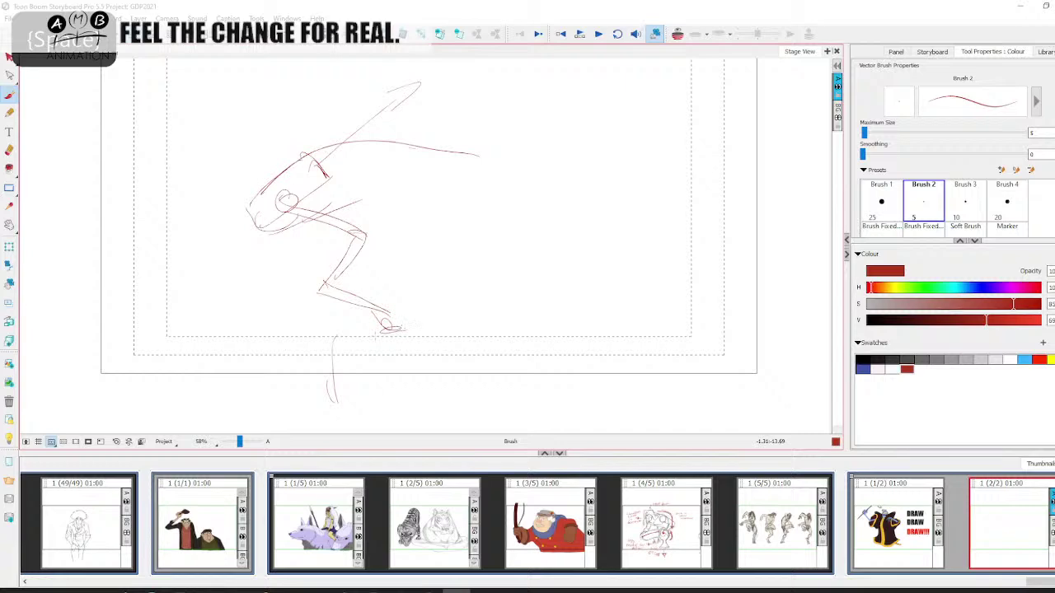
pyautogui.press('space')
pyautogui.moveTo(324, 277); pyautogui.dragTo(330, 285)
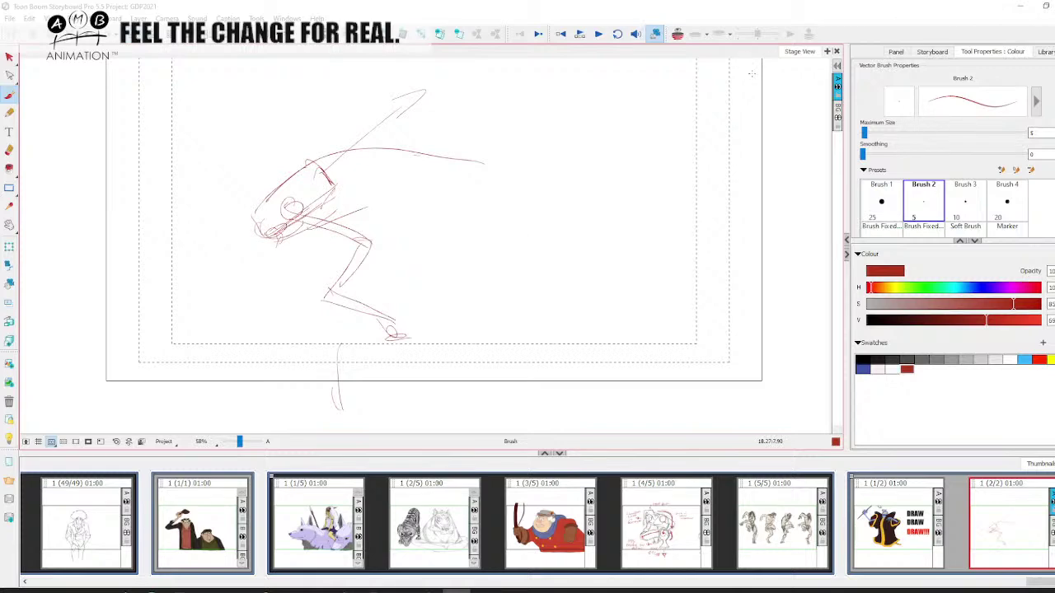
# - Delete the whole dog pelvis and hind leg sketch and return to the browser
pyautogui.click(10, 57)
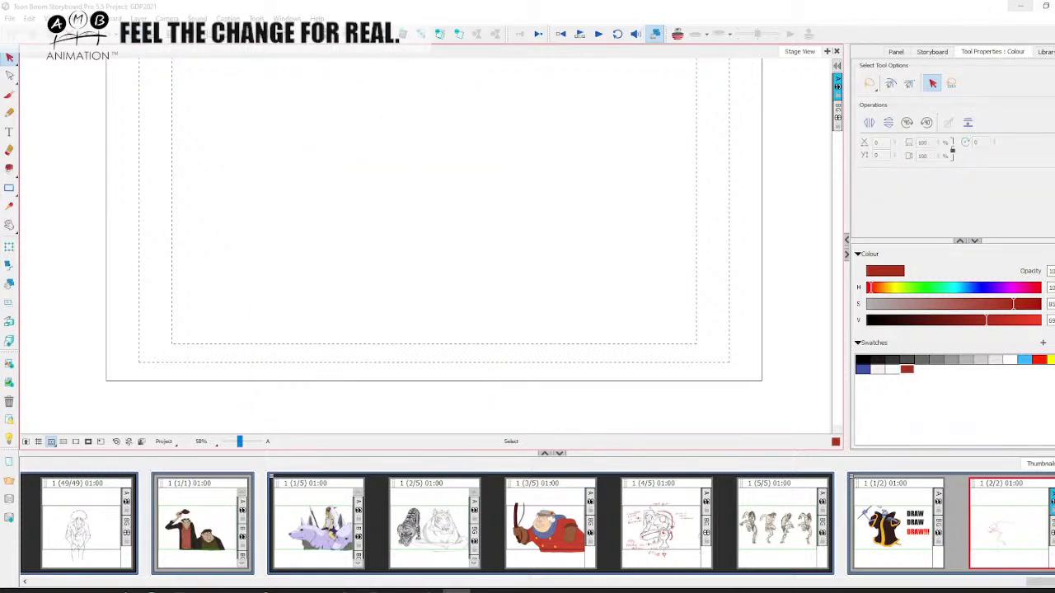
pyautogui.click(1030, 5)
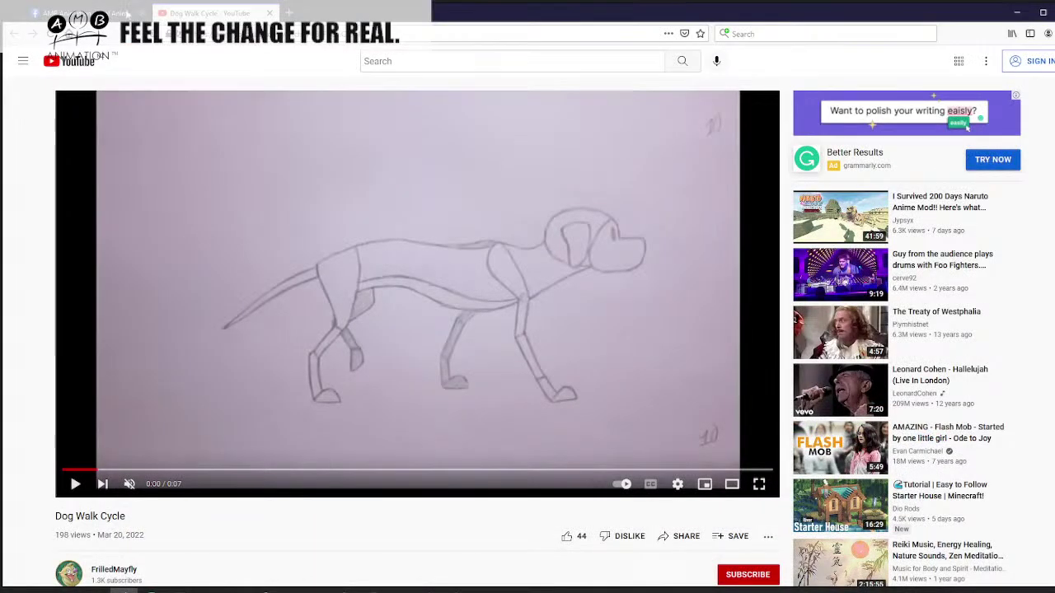
# - Search the group feed for the quadruped walk cycle post and open its timed walk cycle video
pyautogui.click(132, 10)
pyautogui.scroll(-15, 366, 328)
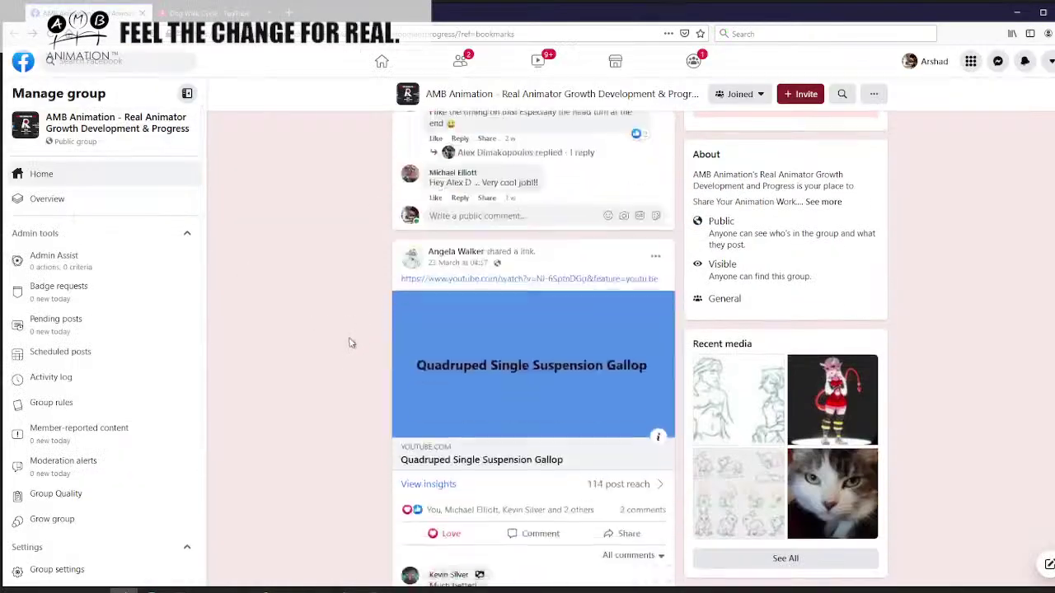
pyautogui.scroll(15, 357, 335)
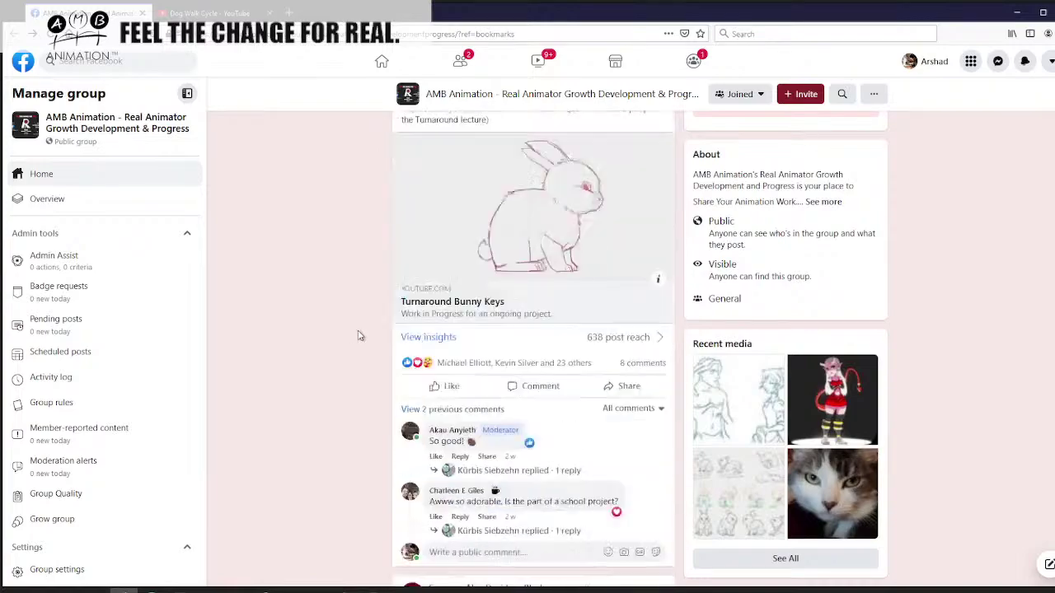
pyautogui.scroll(5, 360, 338)
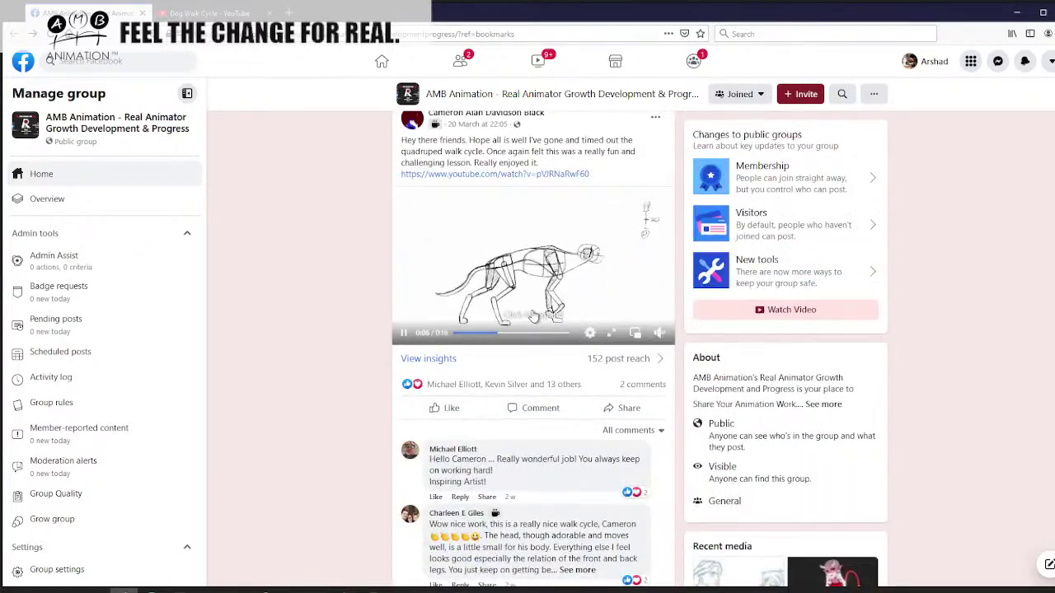
pyautogui.scroll(1, 540, 280)
pyautogui.click(543, 232)
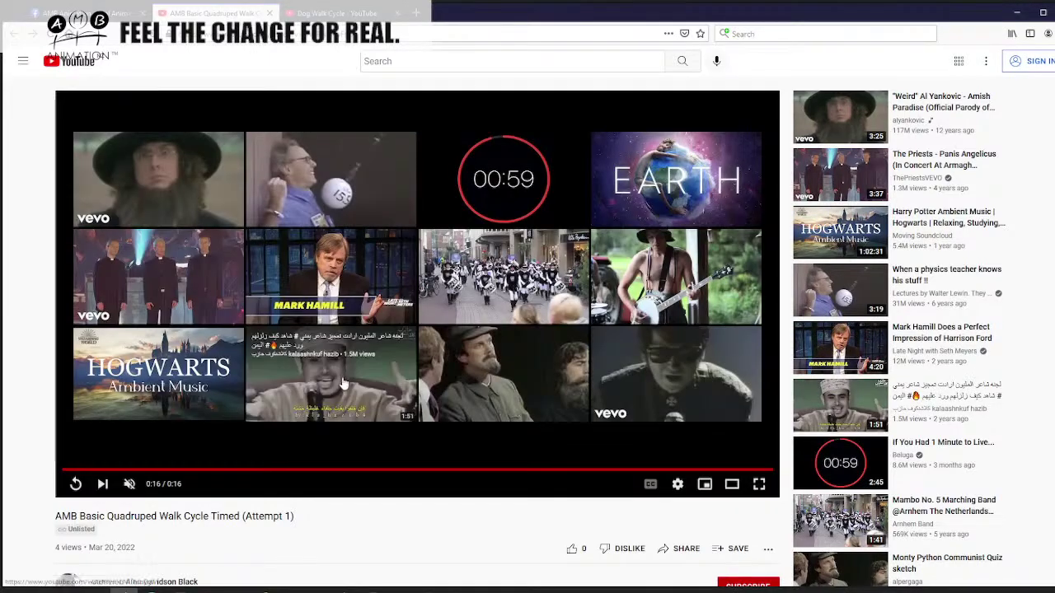
# - Replay the opening of the basic quadruped walk cycle video, then close the open video tabs
pyautogui.click(74, 485)
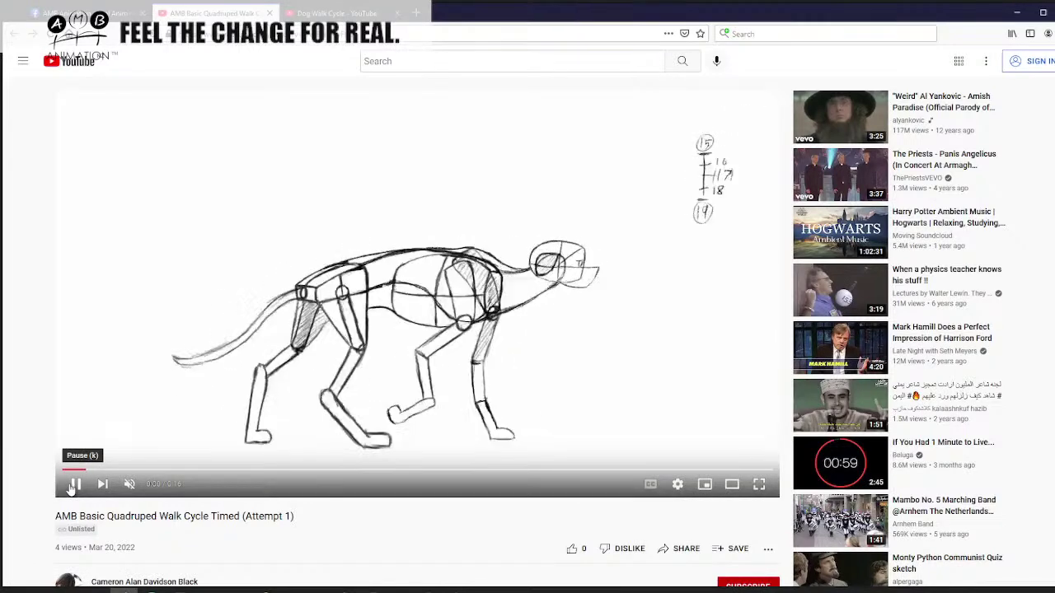
pyautogui.click(73, 484)
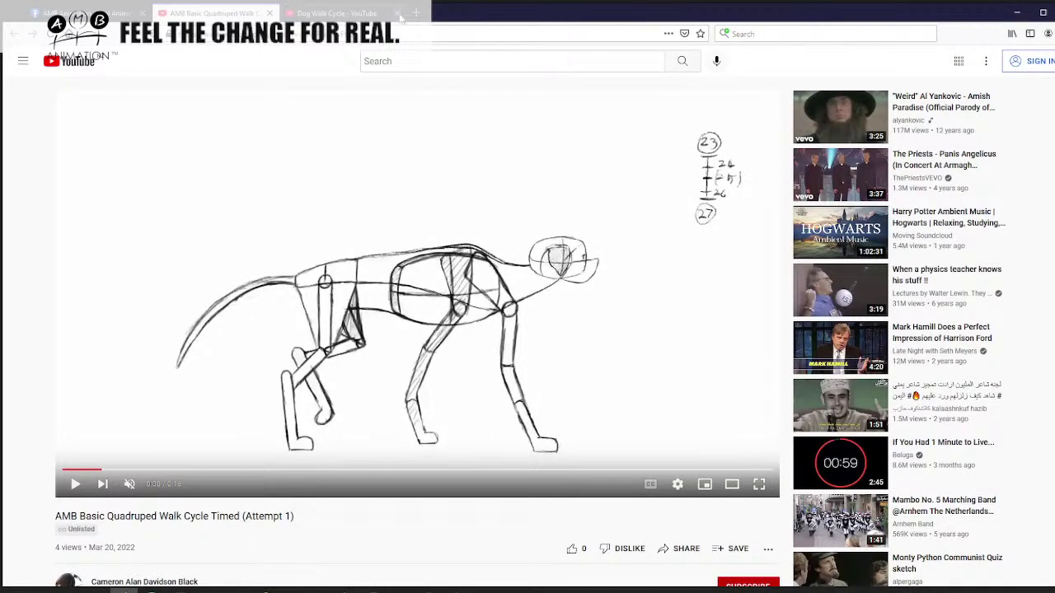
pyautogui.hotkey('ctrl', 'w')
# - Find the dog walk post in the group feed and reopen its Dog Walk Cycle video
pyautogui.scroll(-15, 418, 294)
pyautogui.scroll(2, 419, 295)
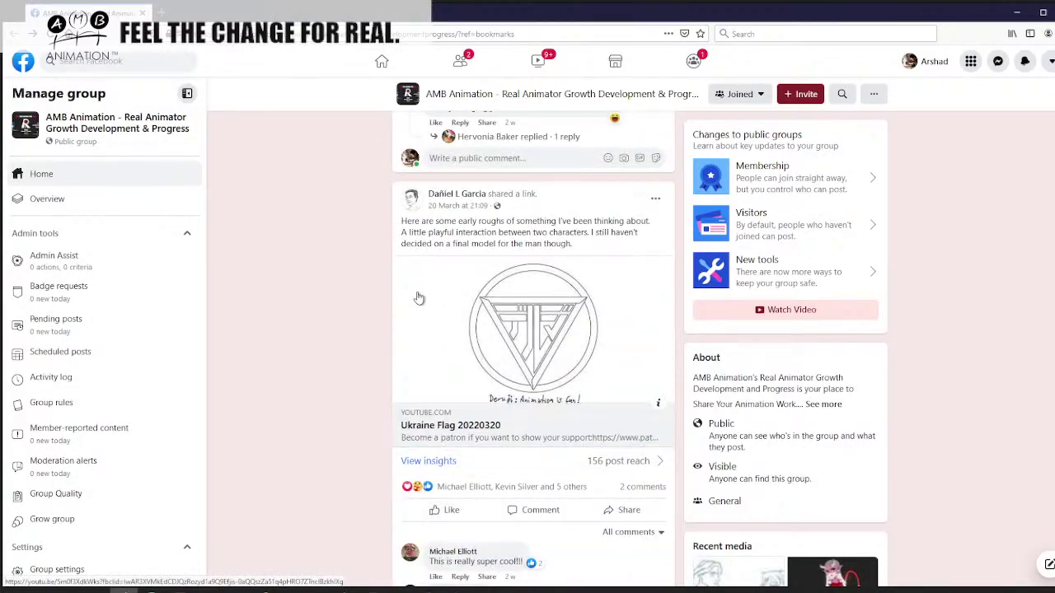
pyautogui.scroll(8, 433, 305)
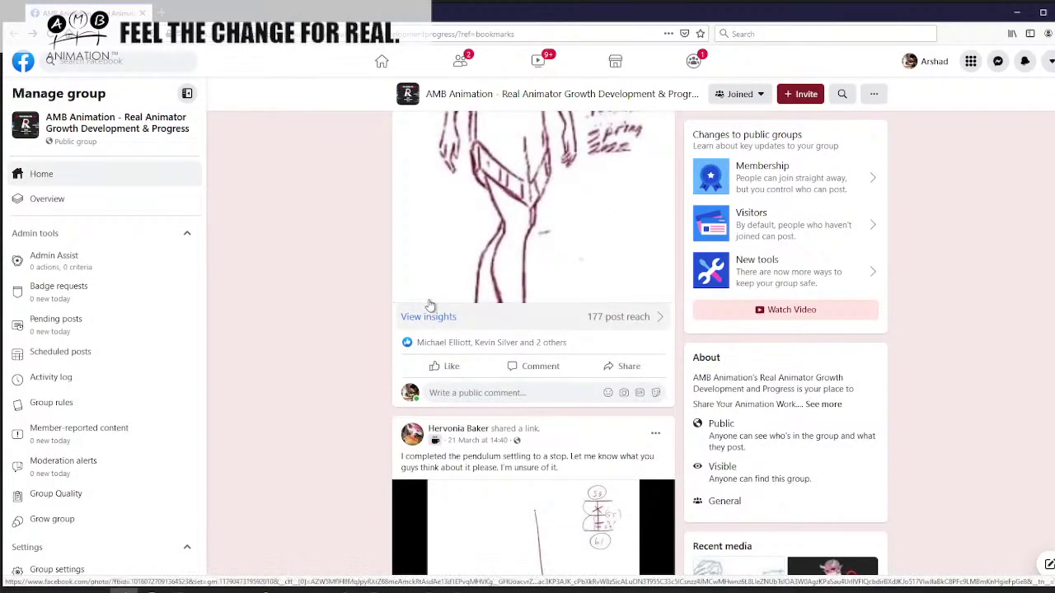
pyautogui.scroll(15, 428, 308)
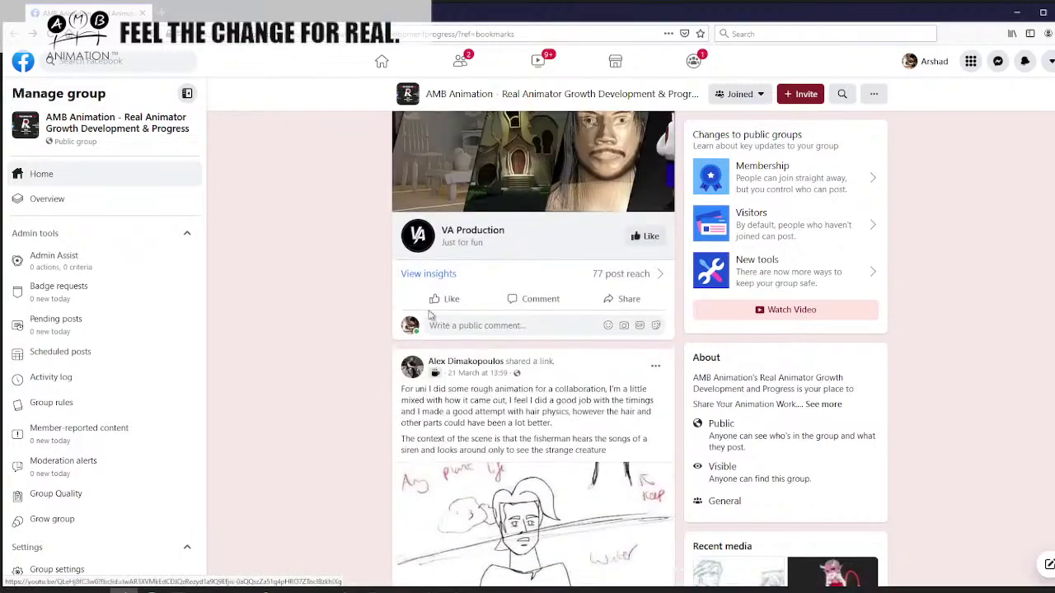
pyautogui.scroll(5, 428, 317)
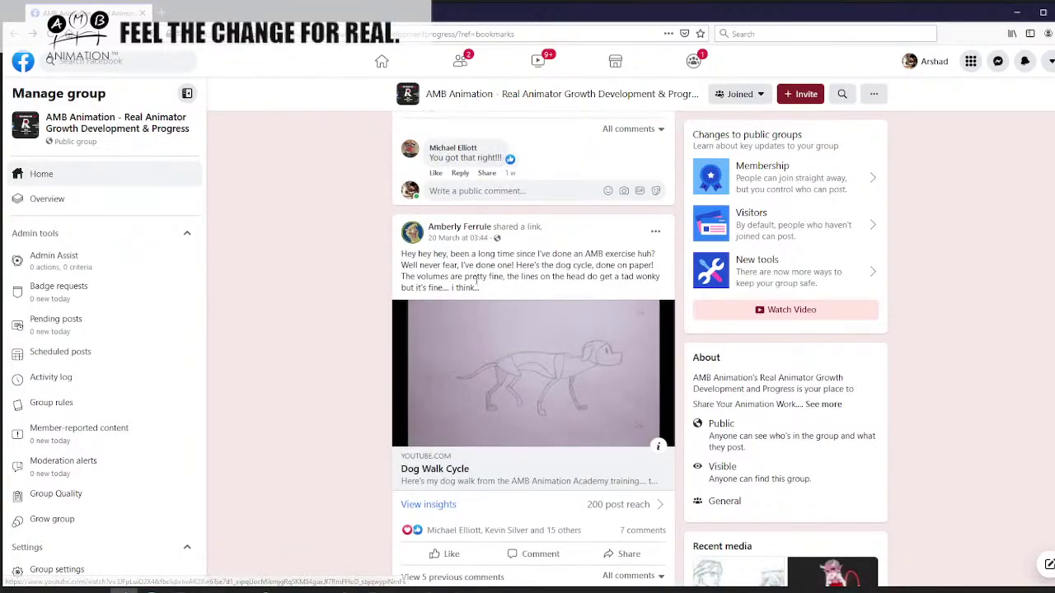
pyautogui.click(476, 445)
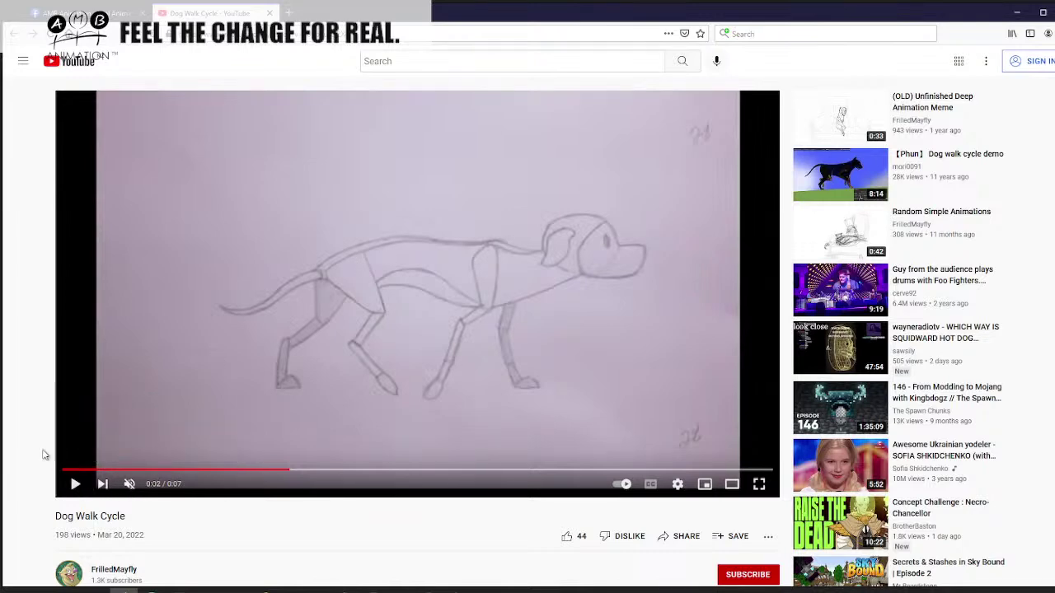
# - Play the Dog Walk Cycle to its end, restart it with a brief pause and continue playback
pyautogui.click(73, 486)
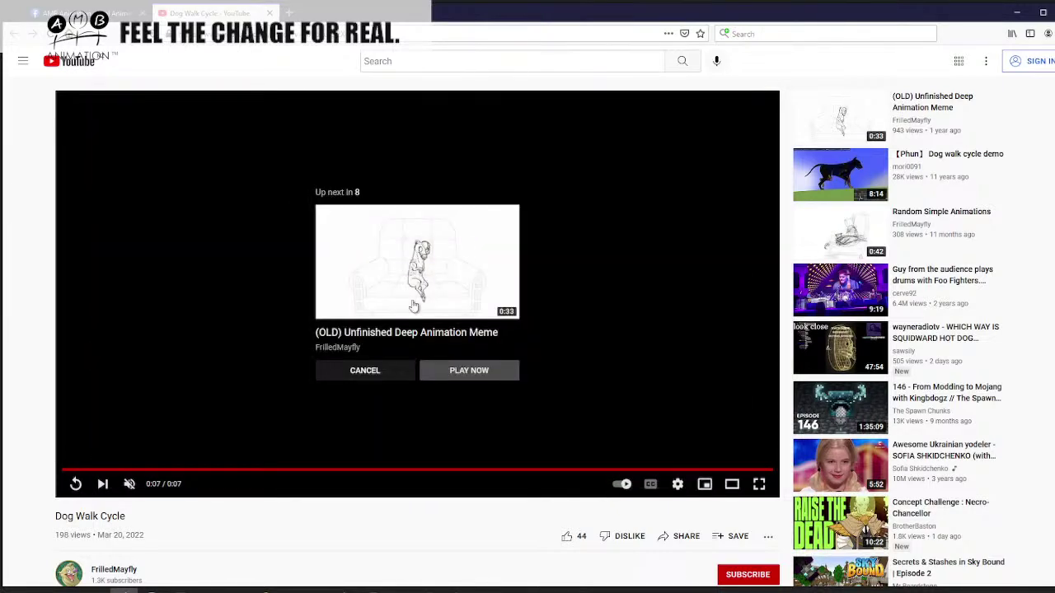
pyautogui.click(73, 485)
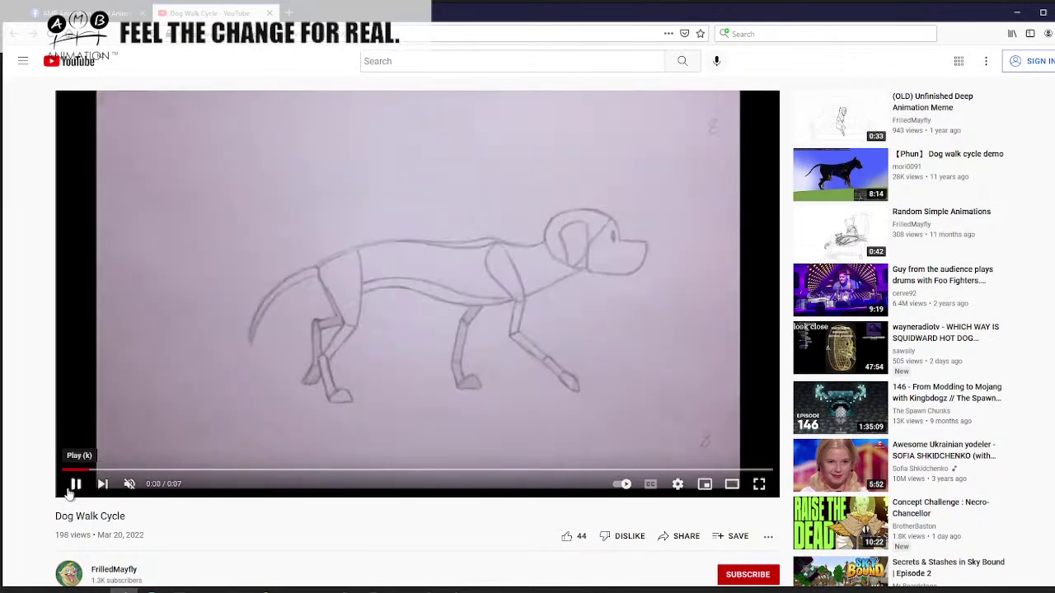
pyautogui.rightClick(259, 485)
pyautogui.click(290, 437)
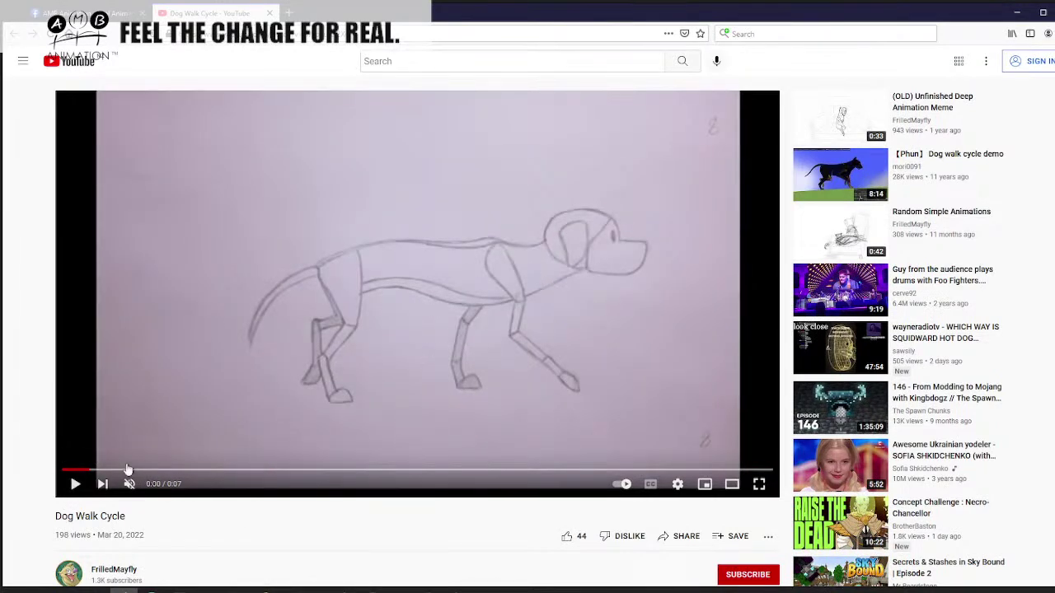
pyautogui.click(75, 484)
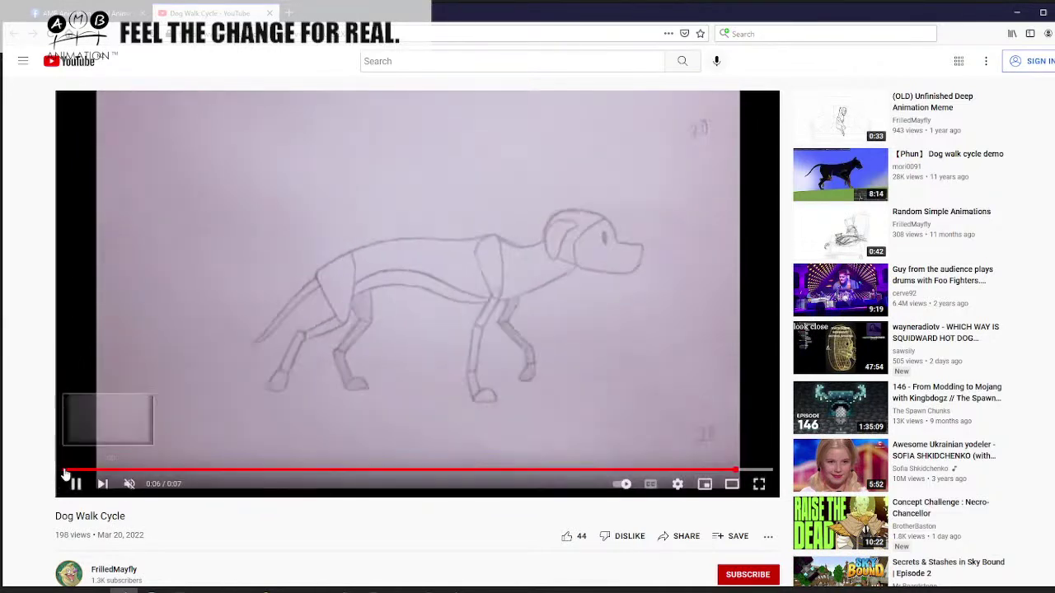
# - Rewind the Dog Walk Cycle to its first frame, play it again and close the video to return to the group feed
pyautogui.click(65, 471)
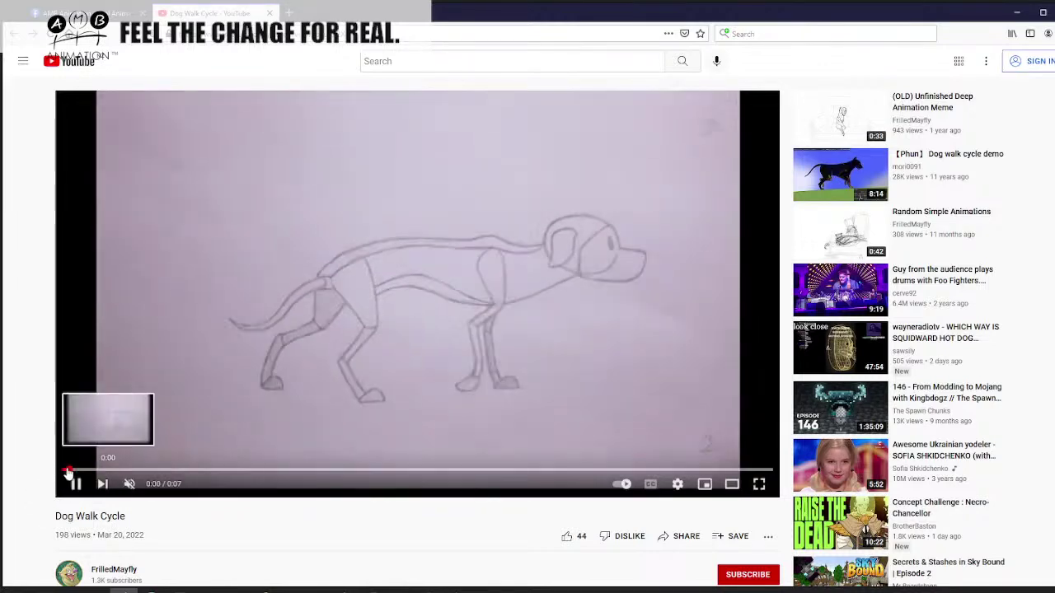
pyautogui.click(71, 483)
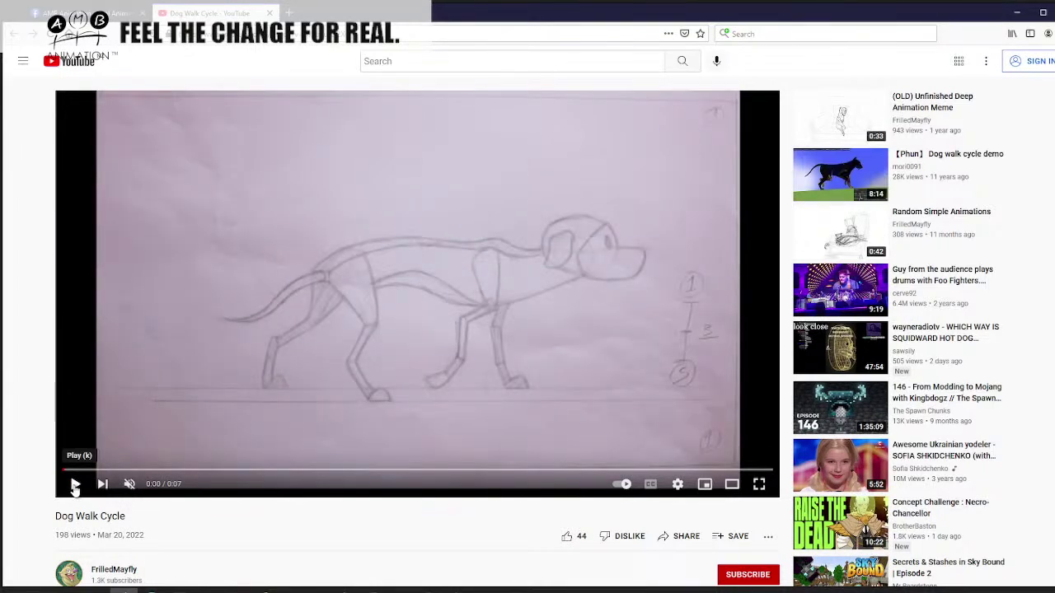
pyautogui.click(74, 486)
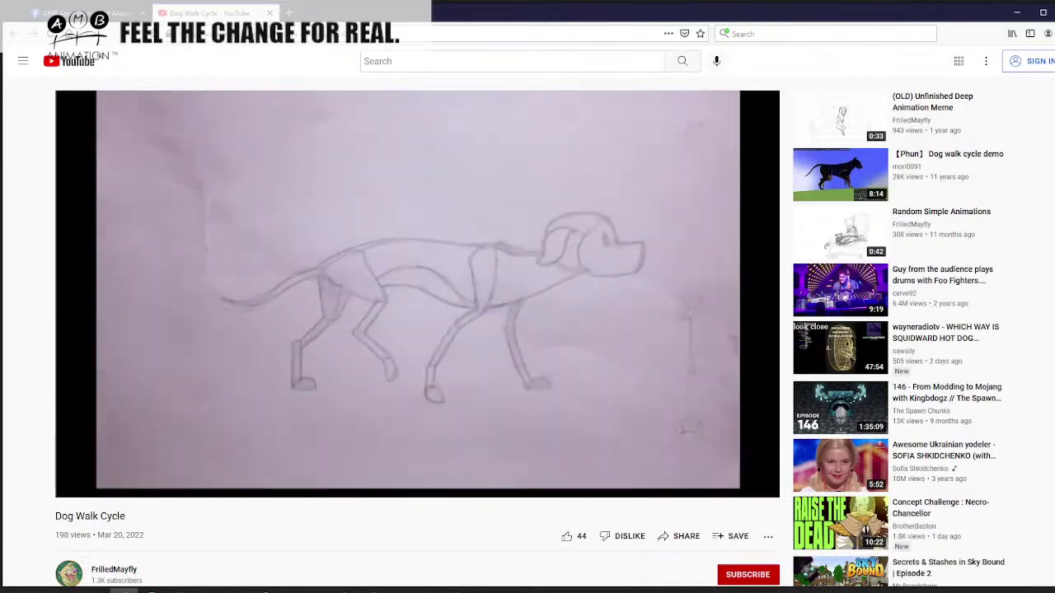
pyautogui.hotkey('ctrl', 'w')
pyautogui.scroll(3, 507, 384)
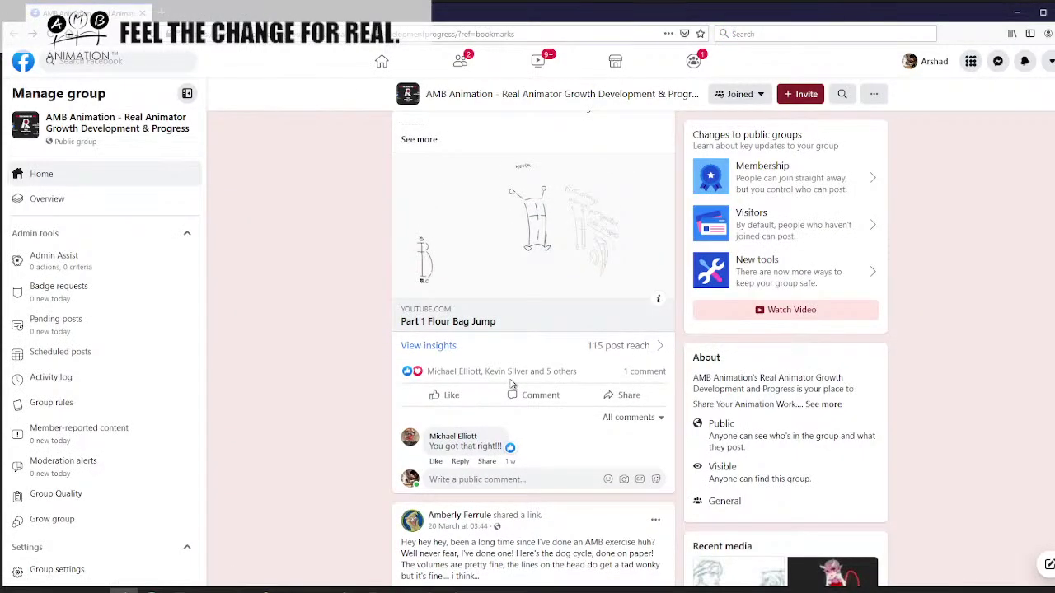